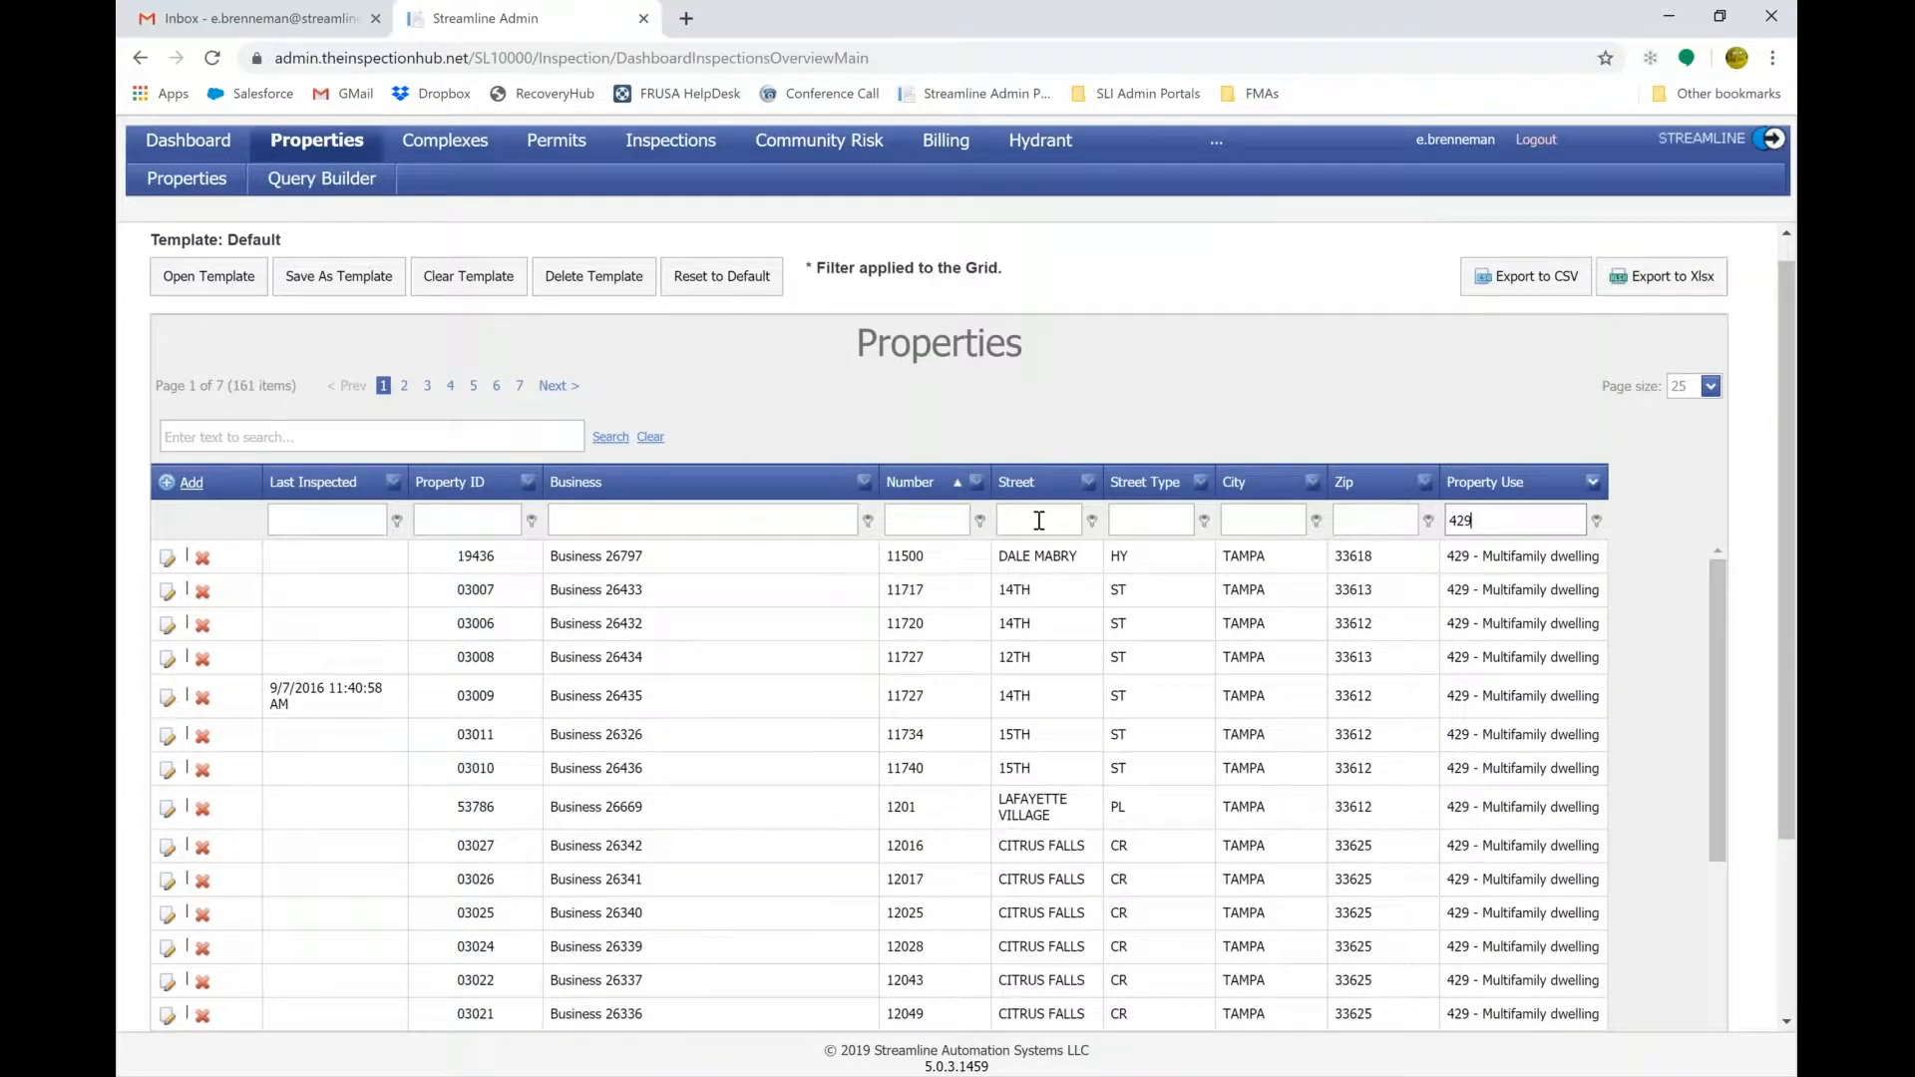
Filter the Properties grid's Street column to 'citrus'.
click(1038, 519)
text(citrus)
key(Return)
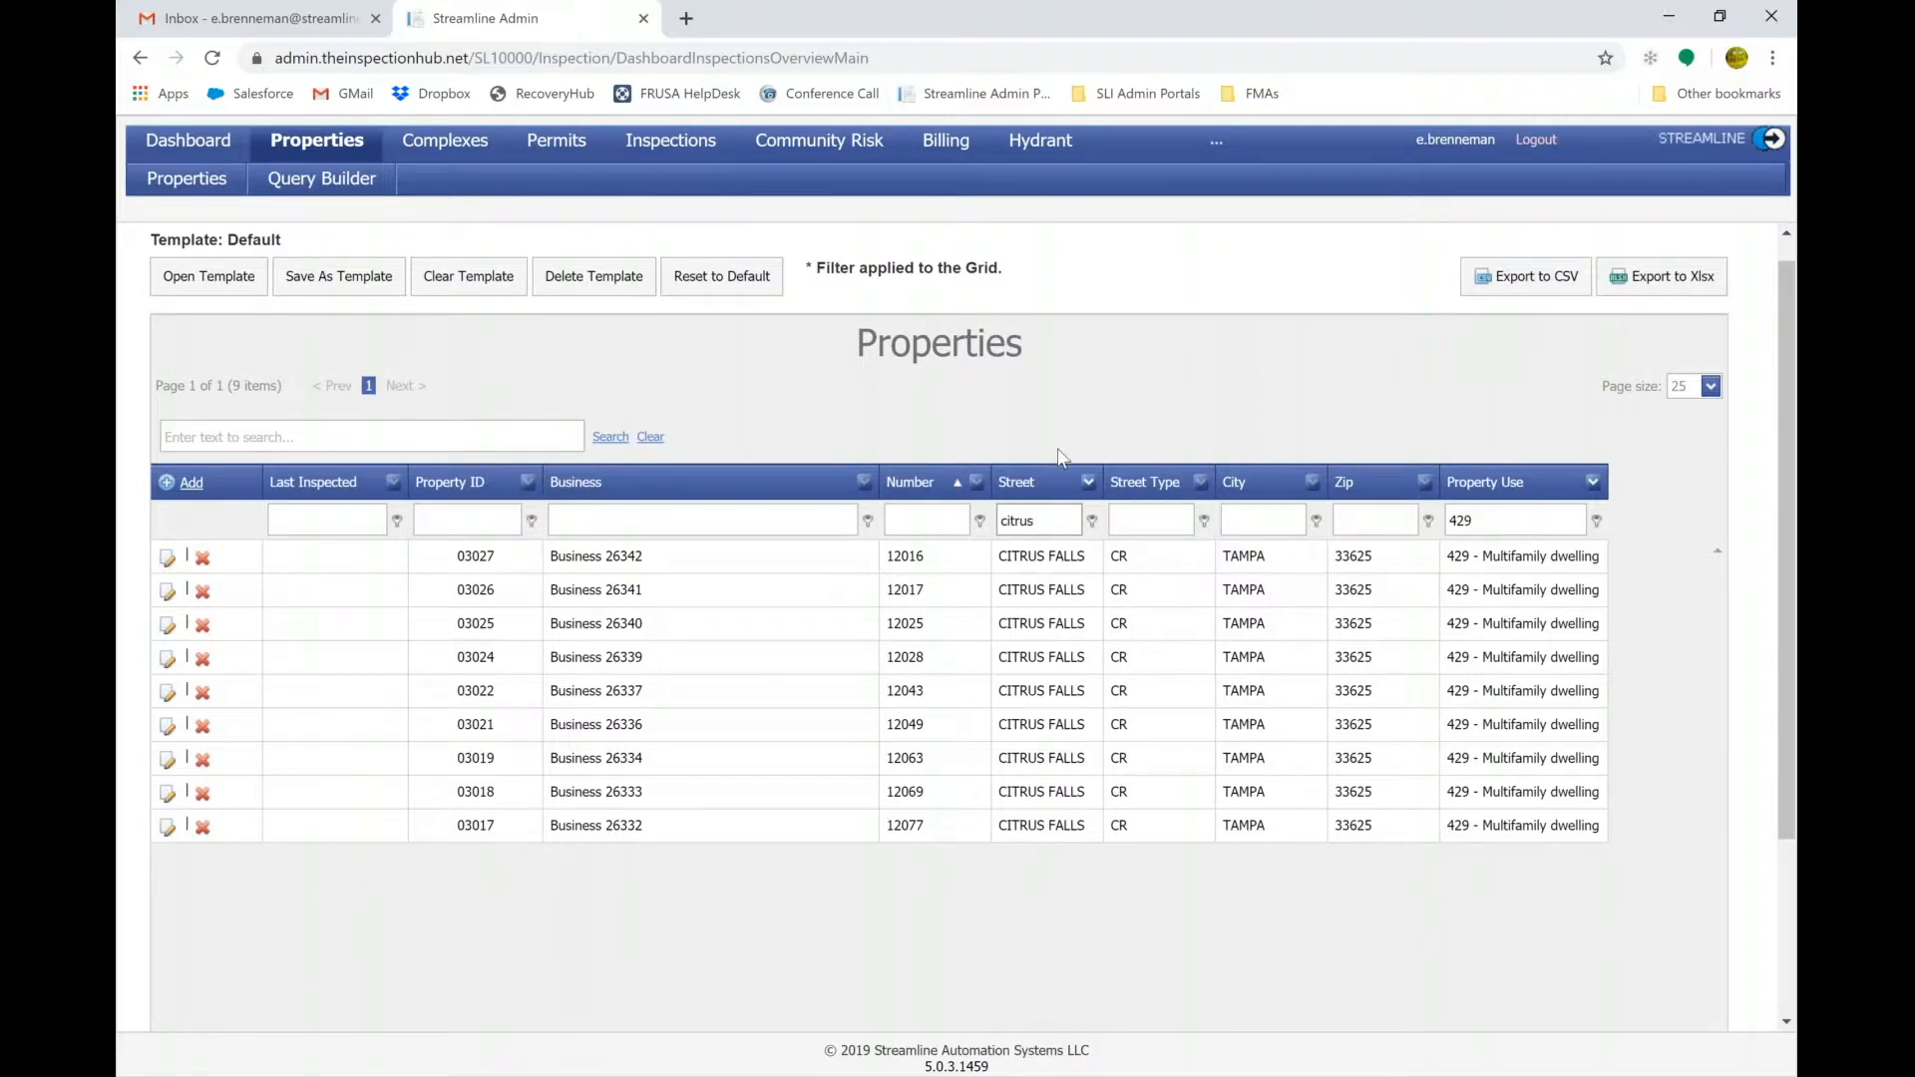
Highlight the street filter text and the note that a filter is applied.
double_click(1034, 524)
click(891, 312)
drag(807, 276, 1018, 276)
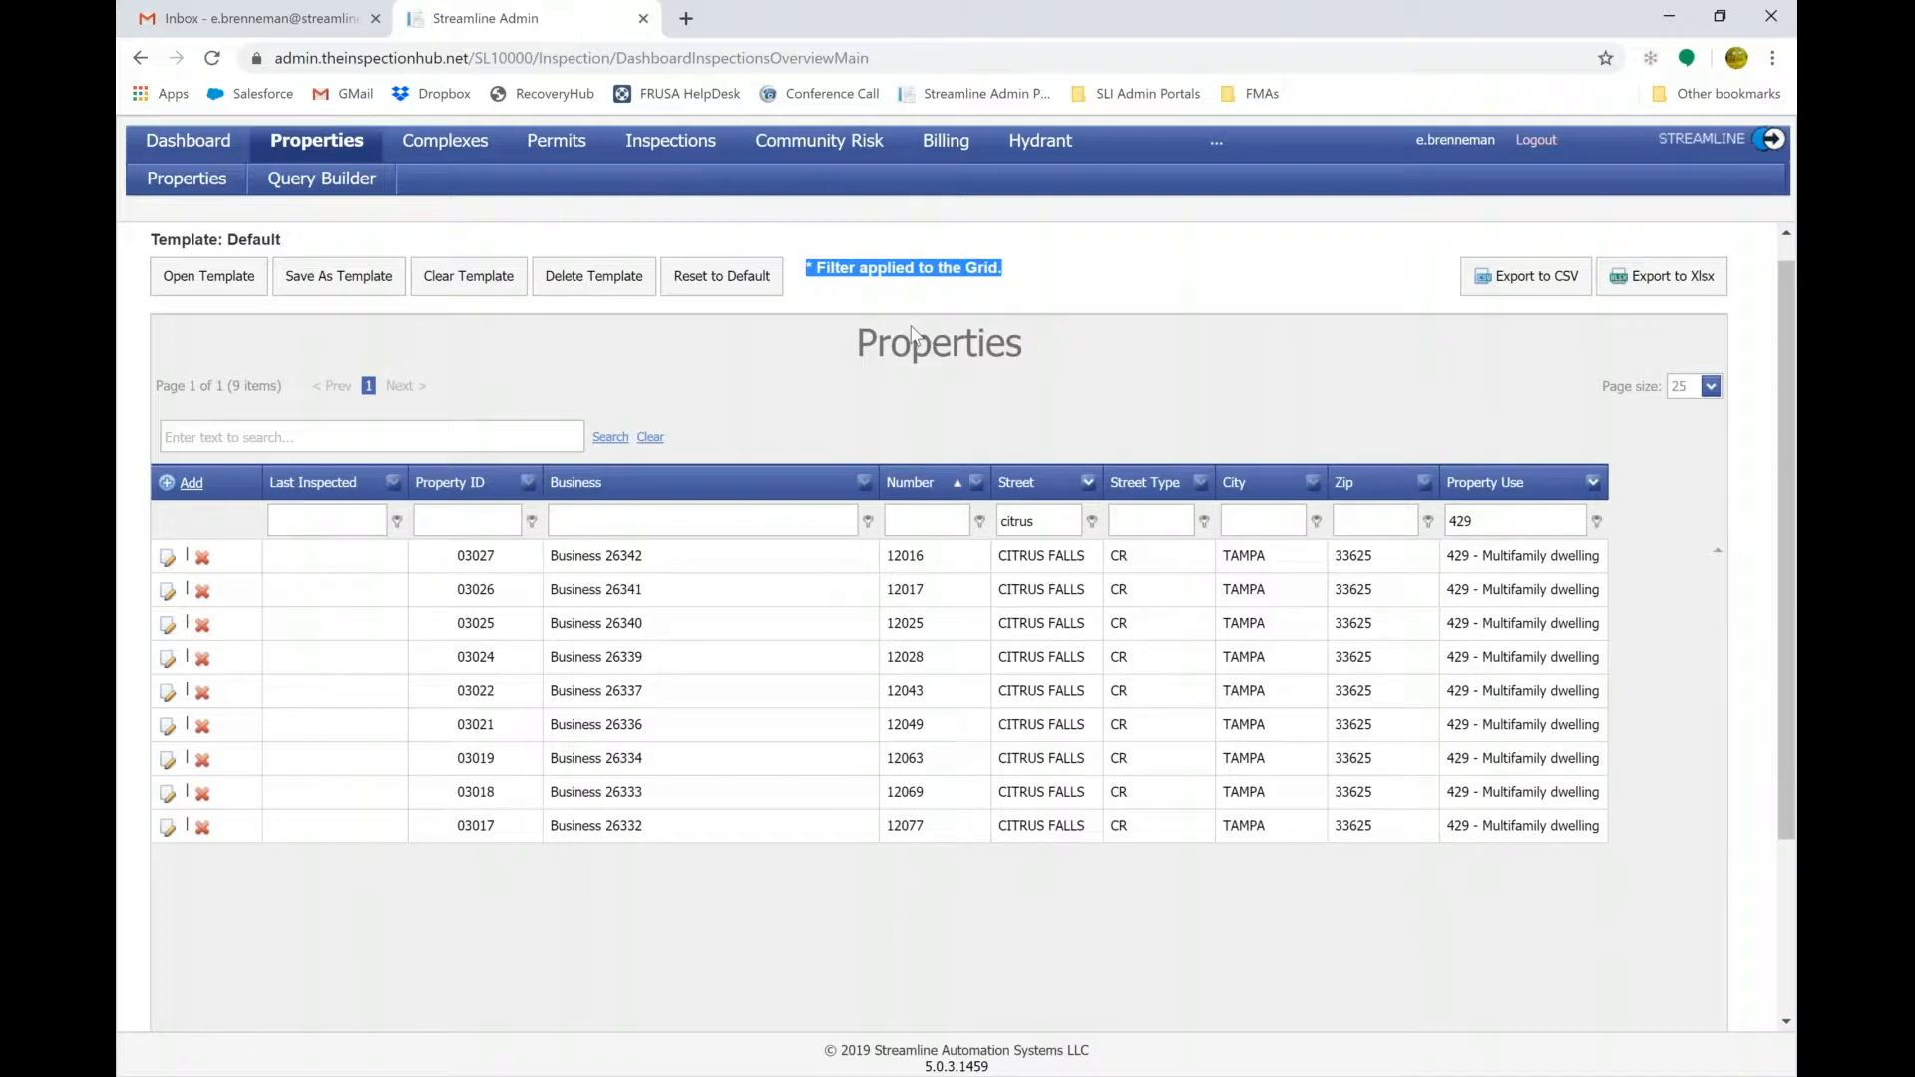
click(798, 249)
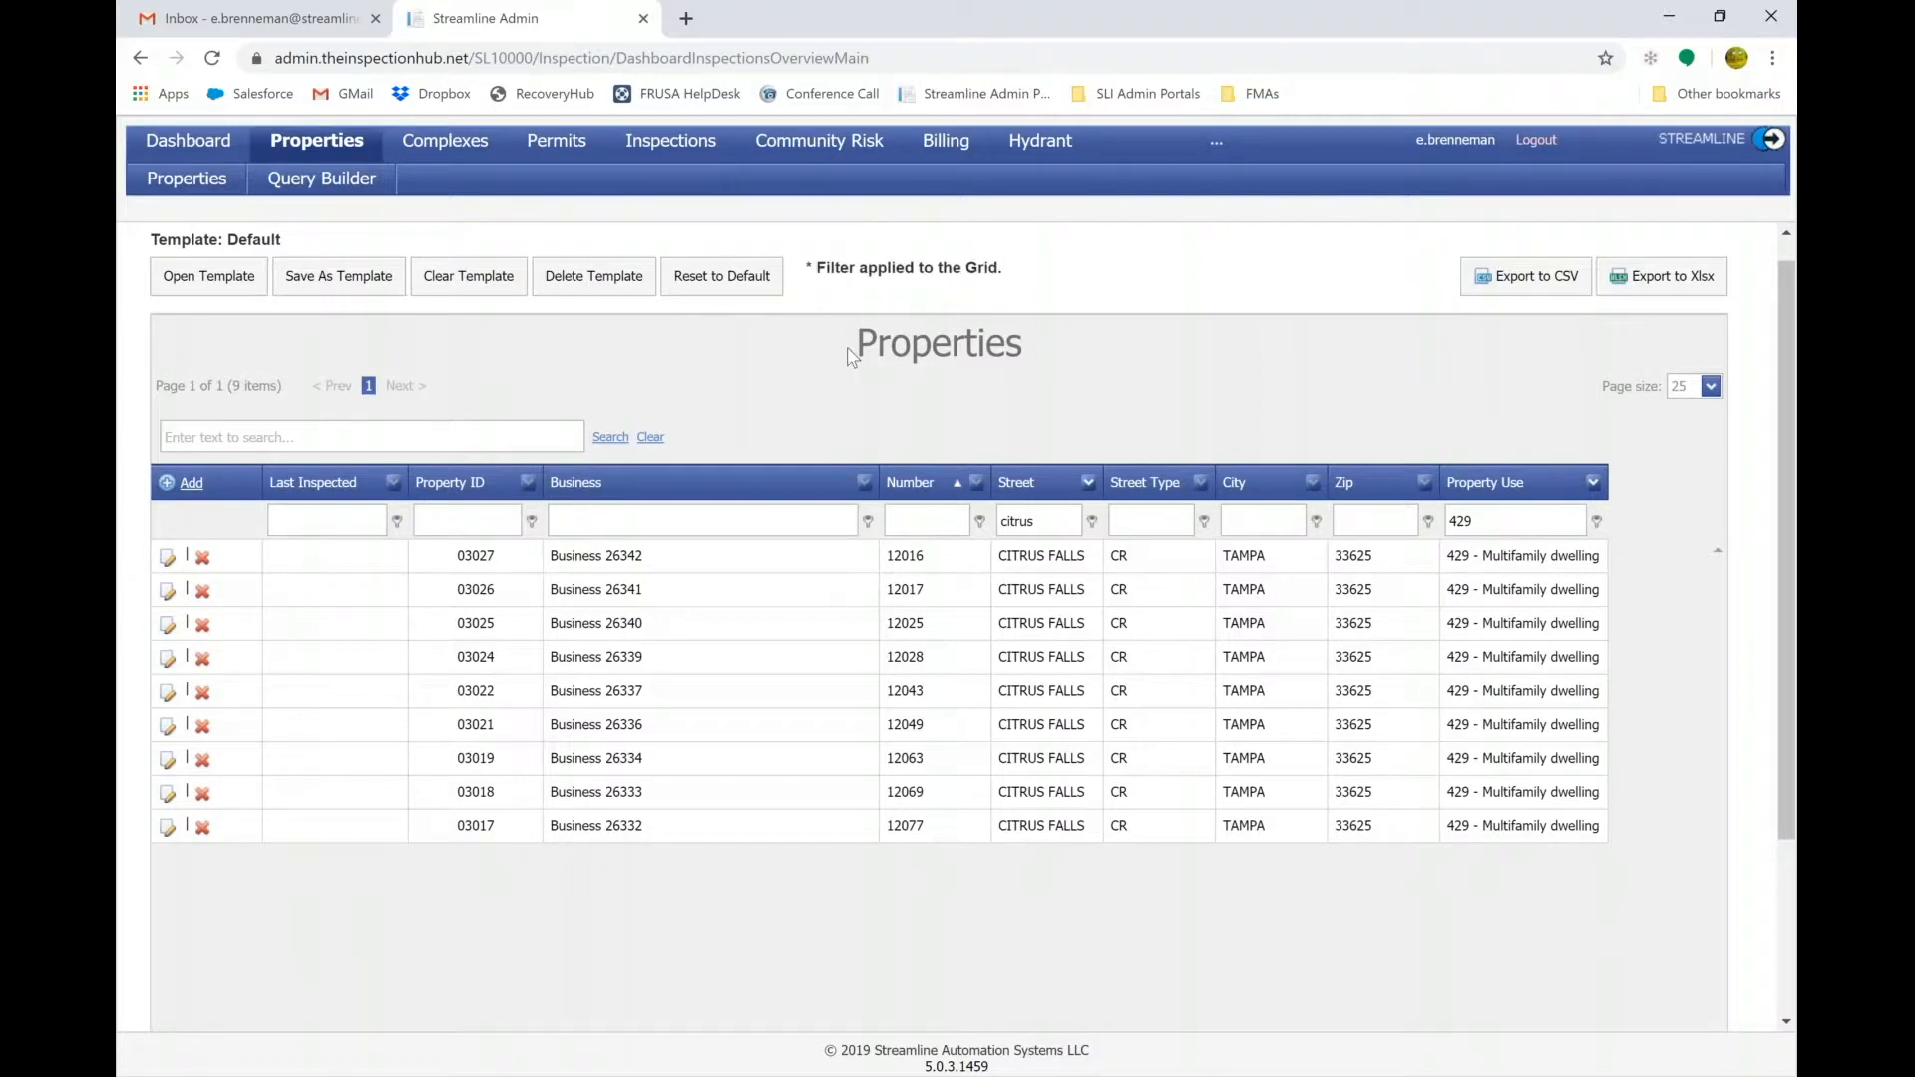
Clear all grid filters from the filter bar so all 1134 properties return.
scroll(852, 357, down, 2)
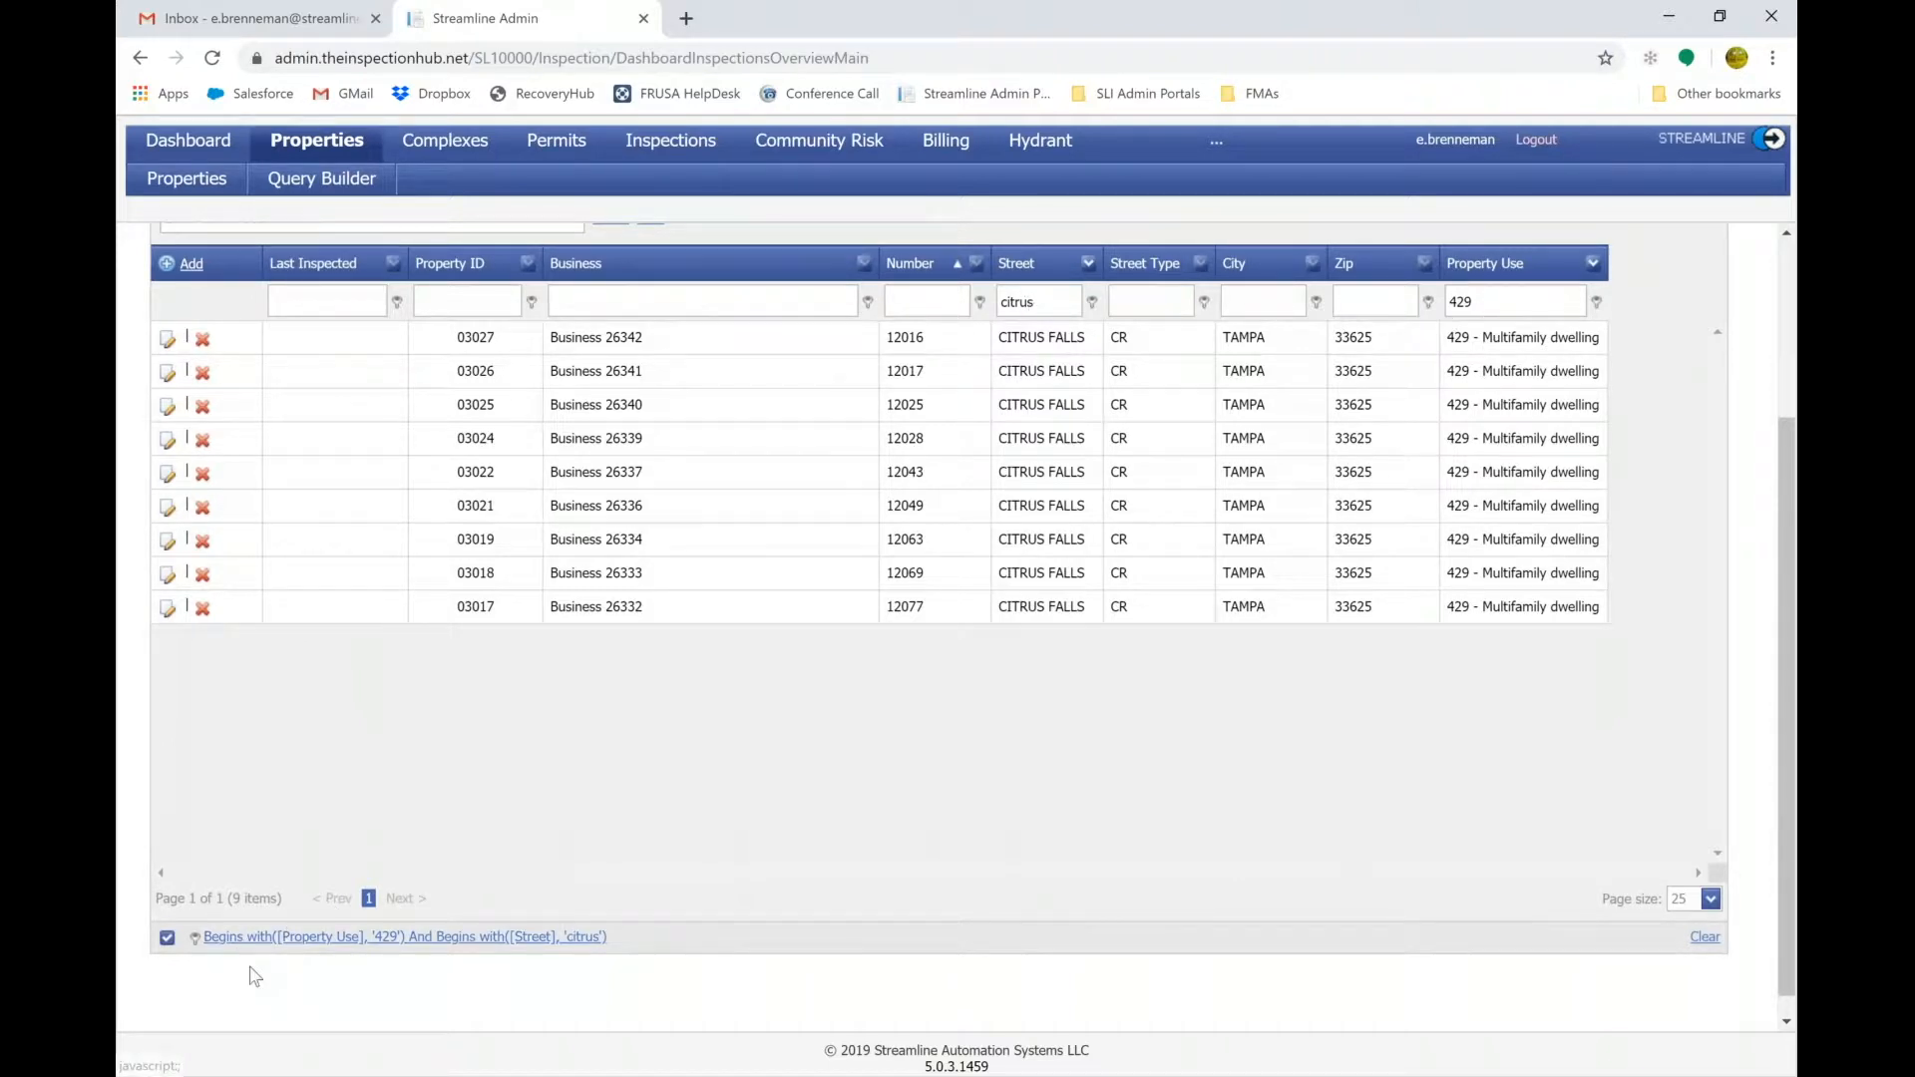
scroll(251, 975, down, 1)
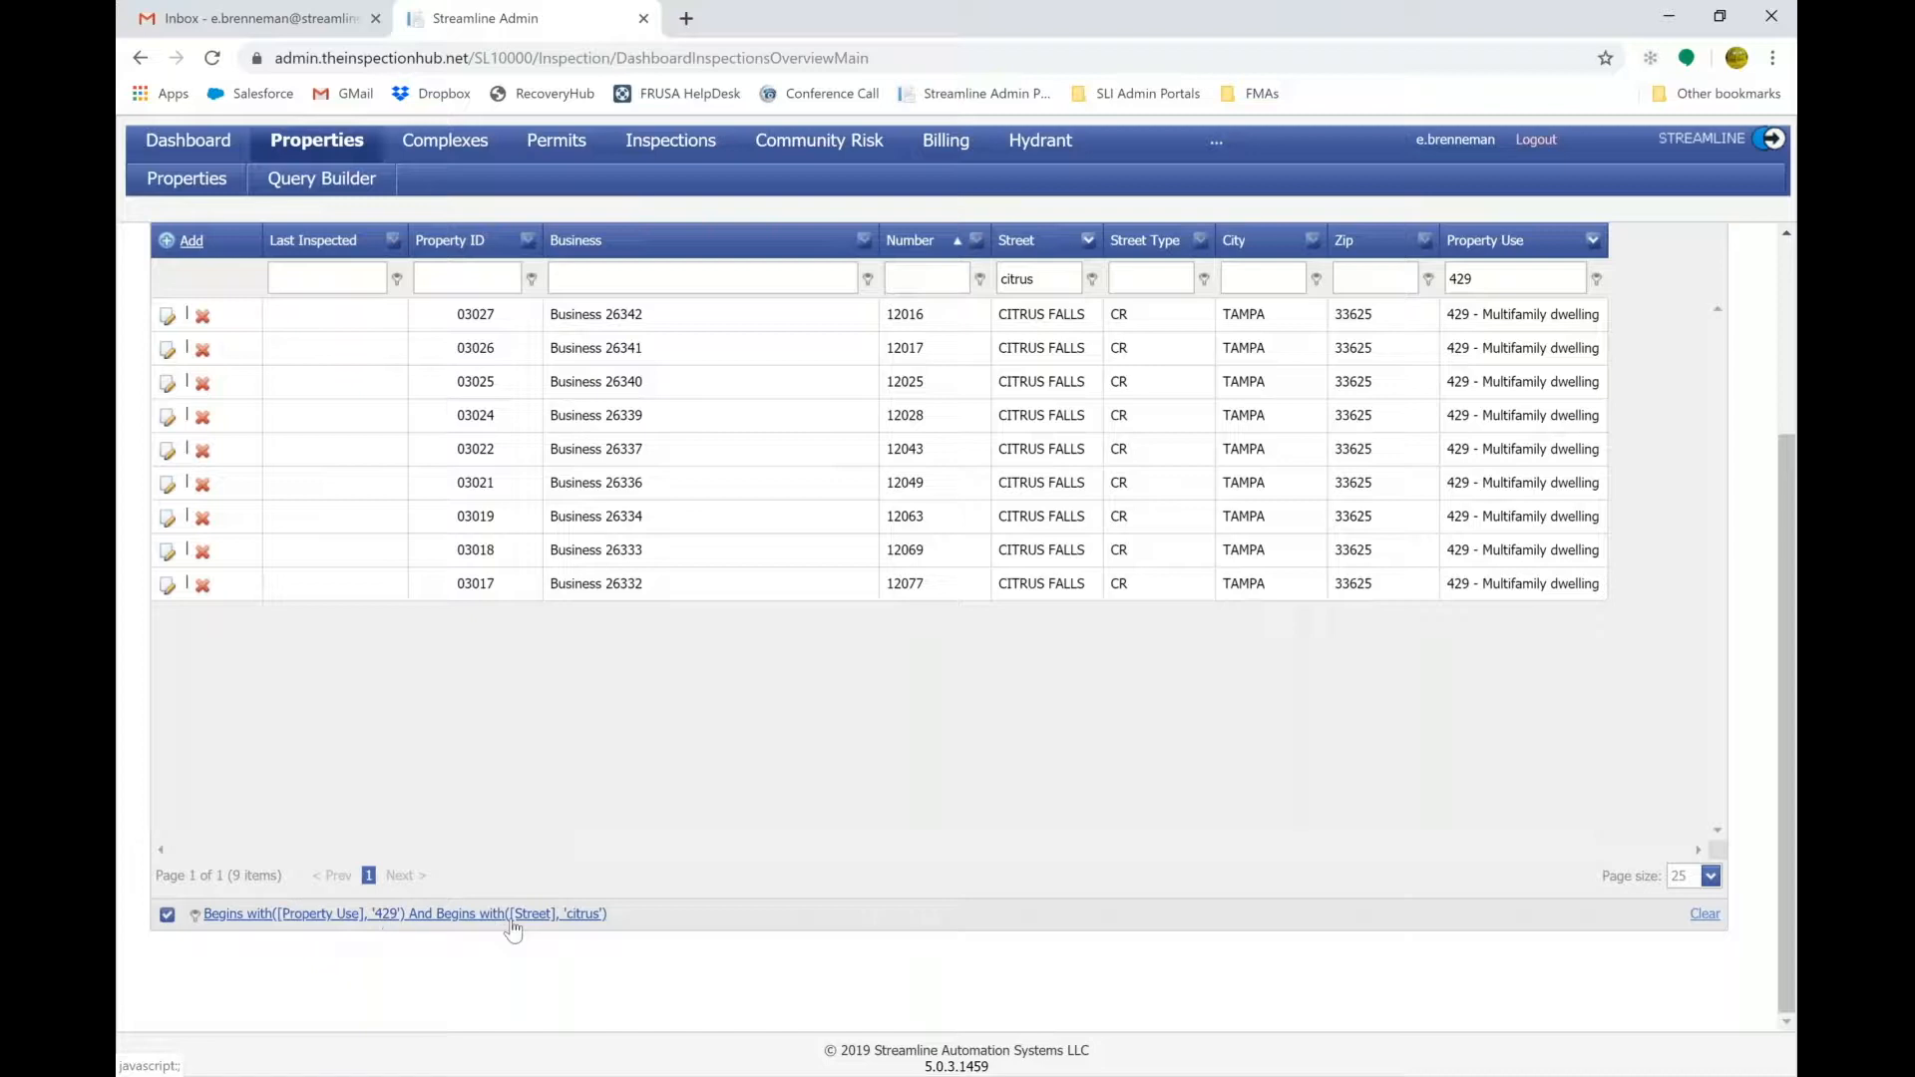
click(1705, 914)
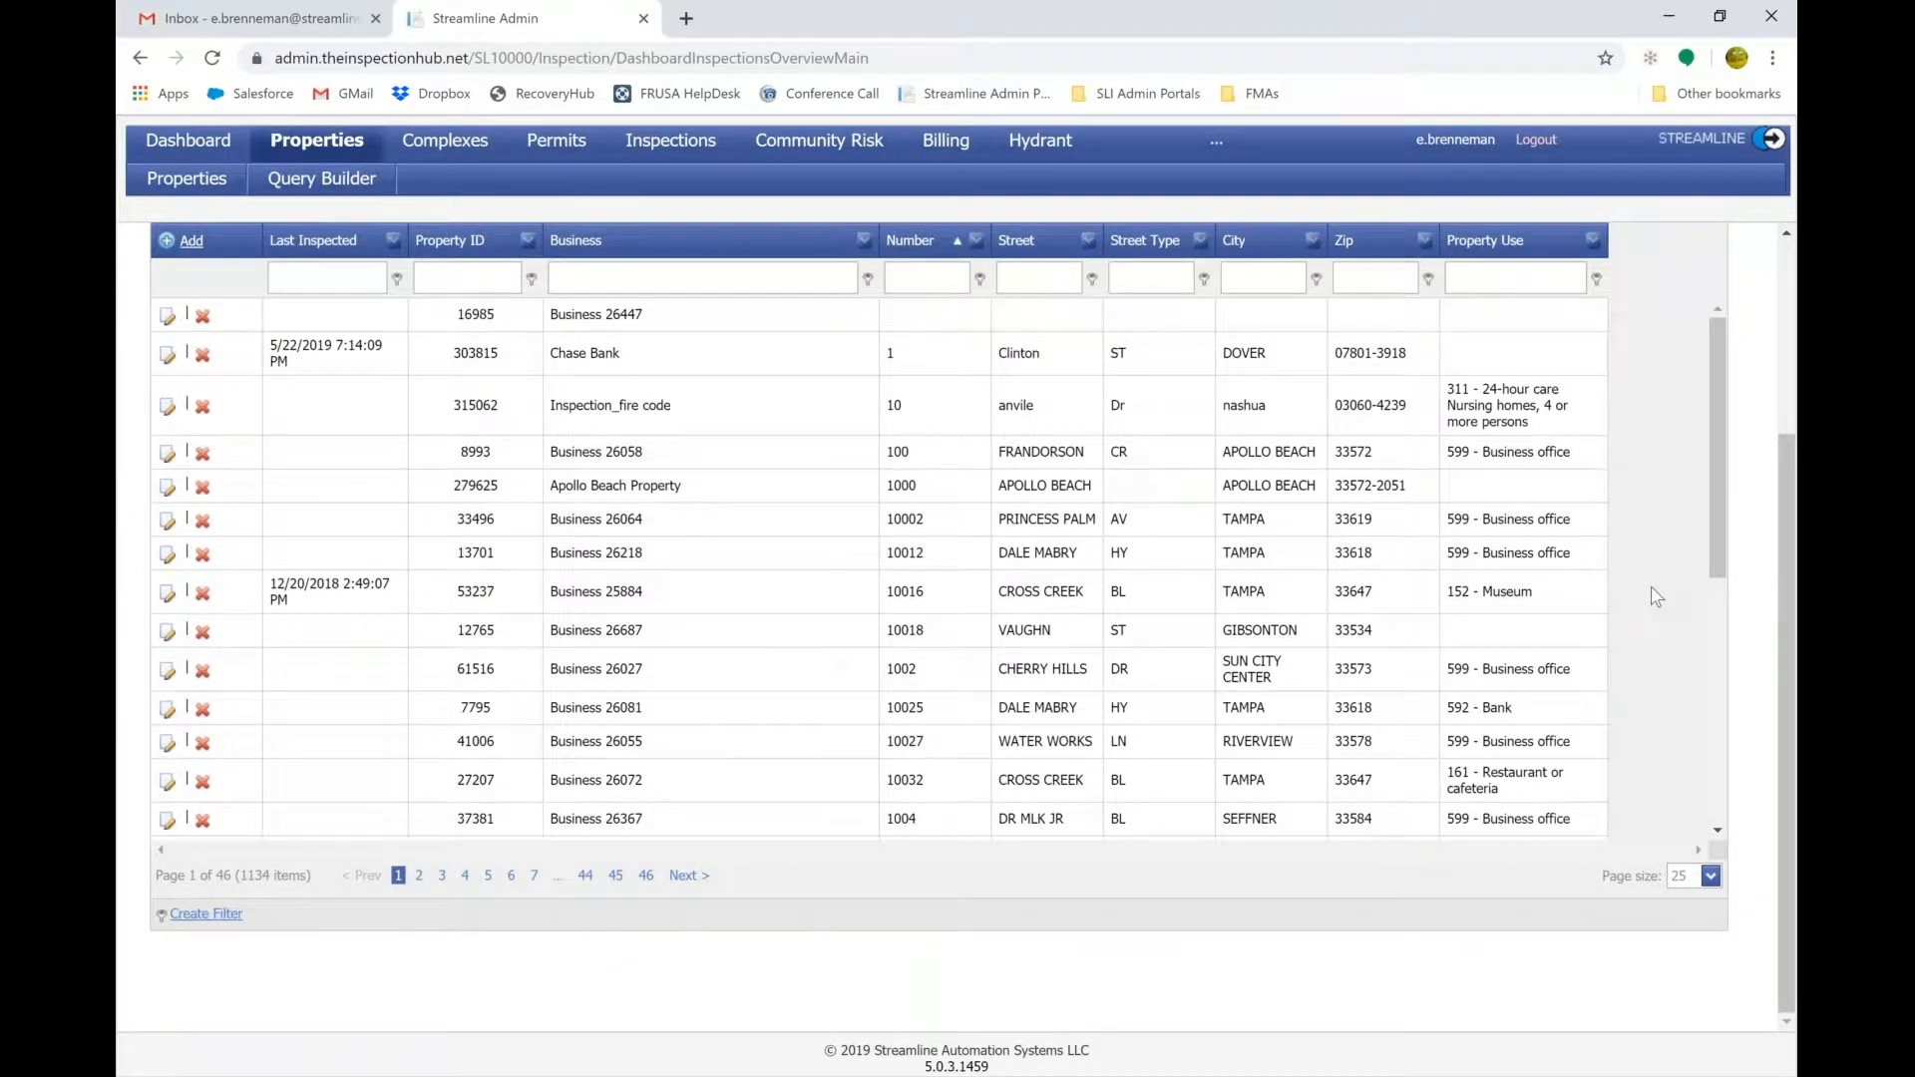
scroll(1656, 596, up, 3)
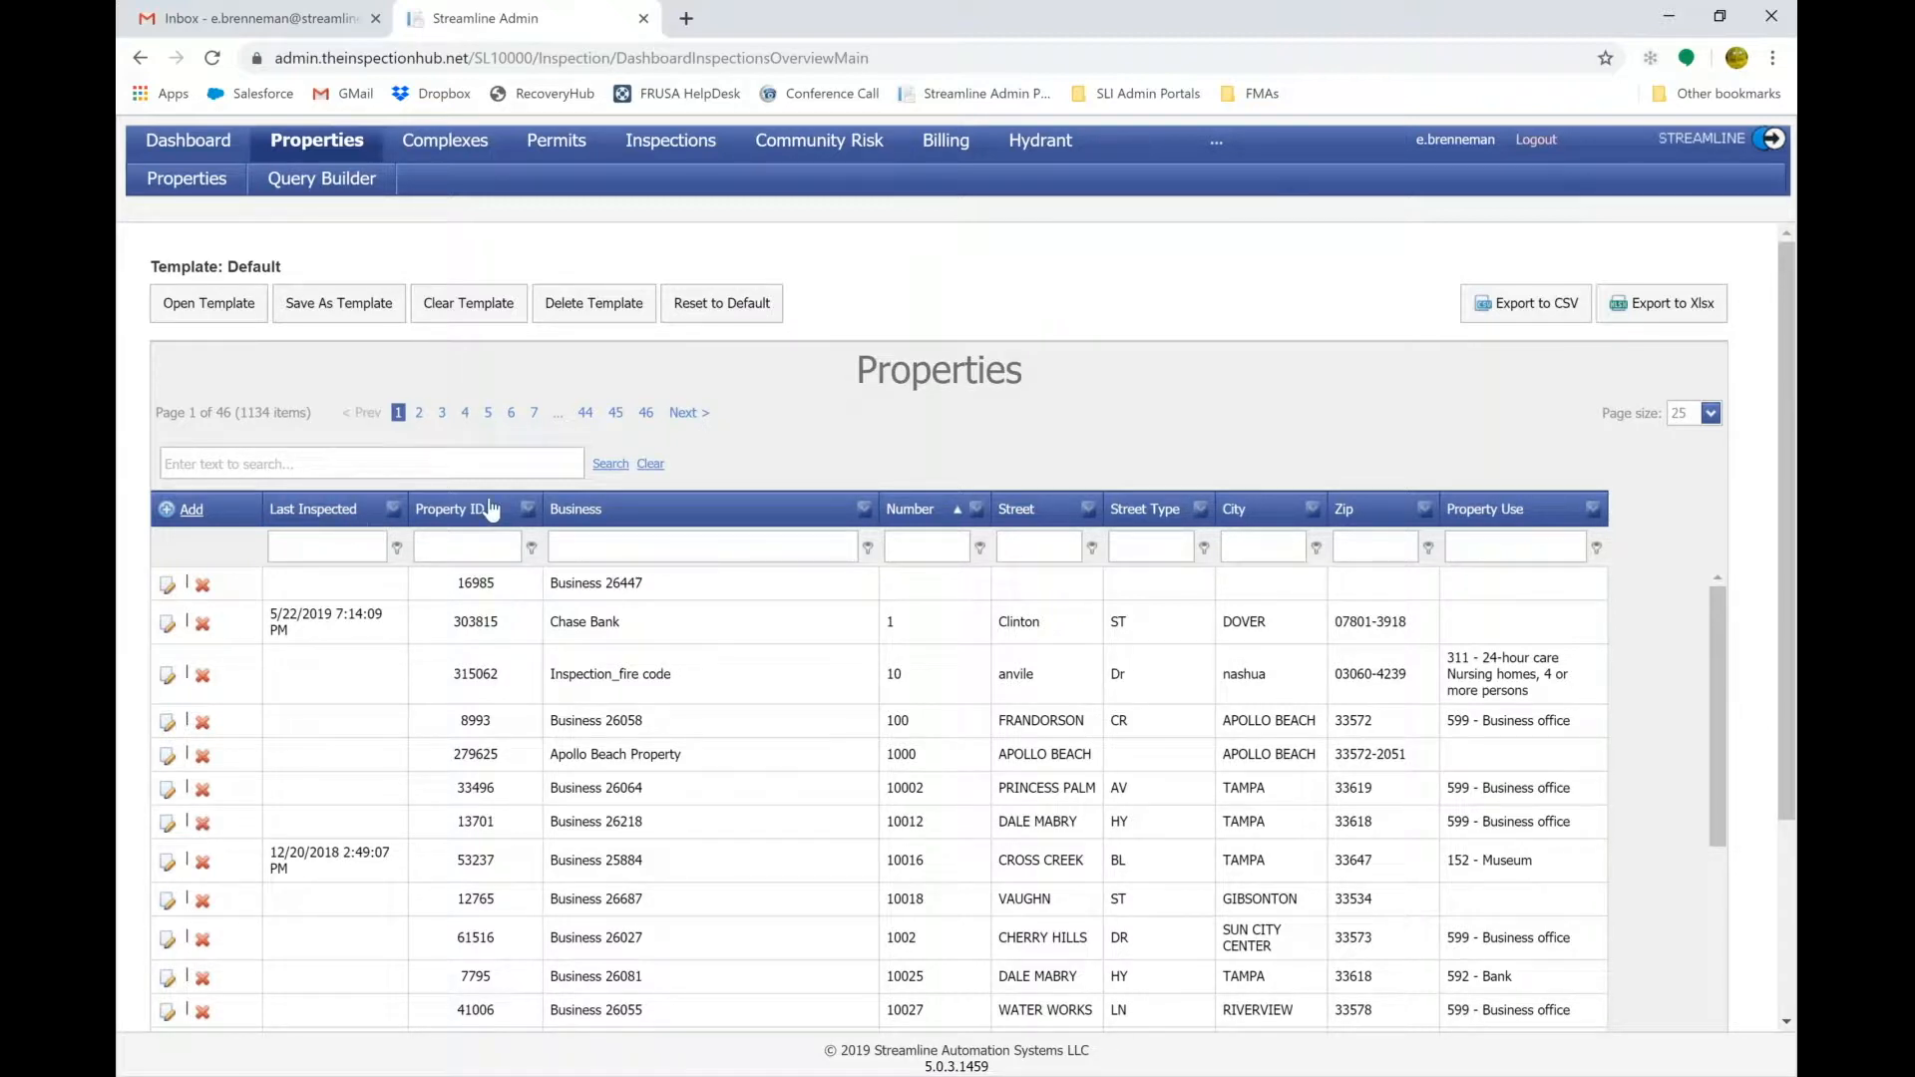
Drag the hidden Phone column from the Column Chooser into the grid header.
right_click(699, 514)
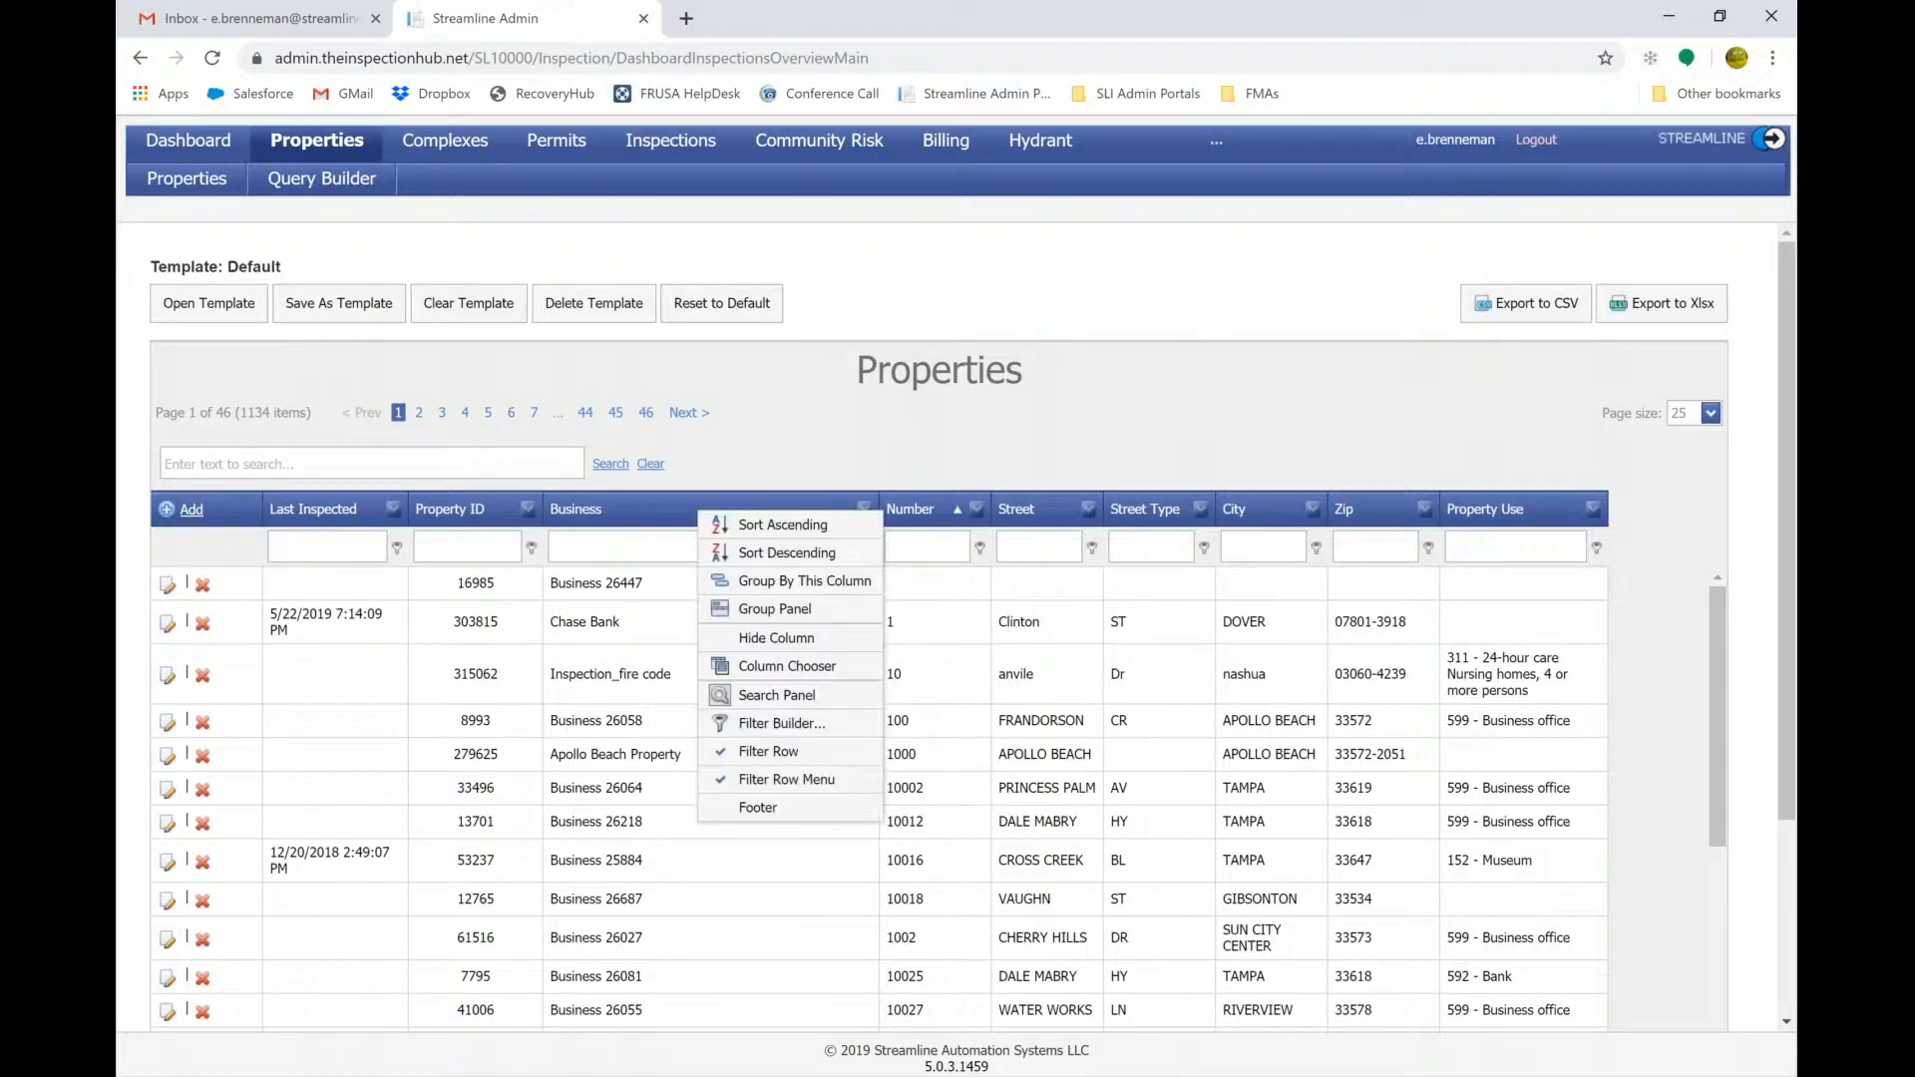
click(819, 669)
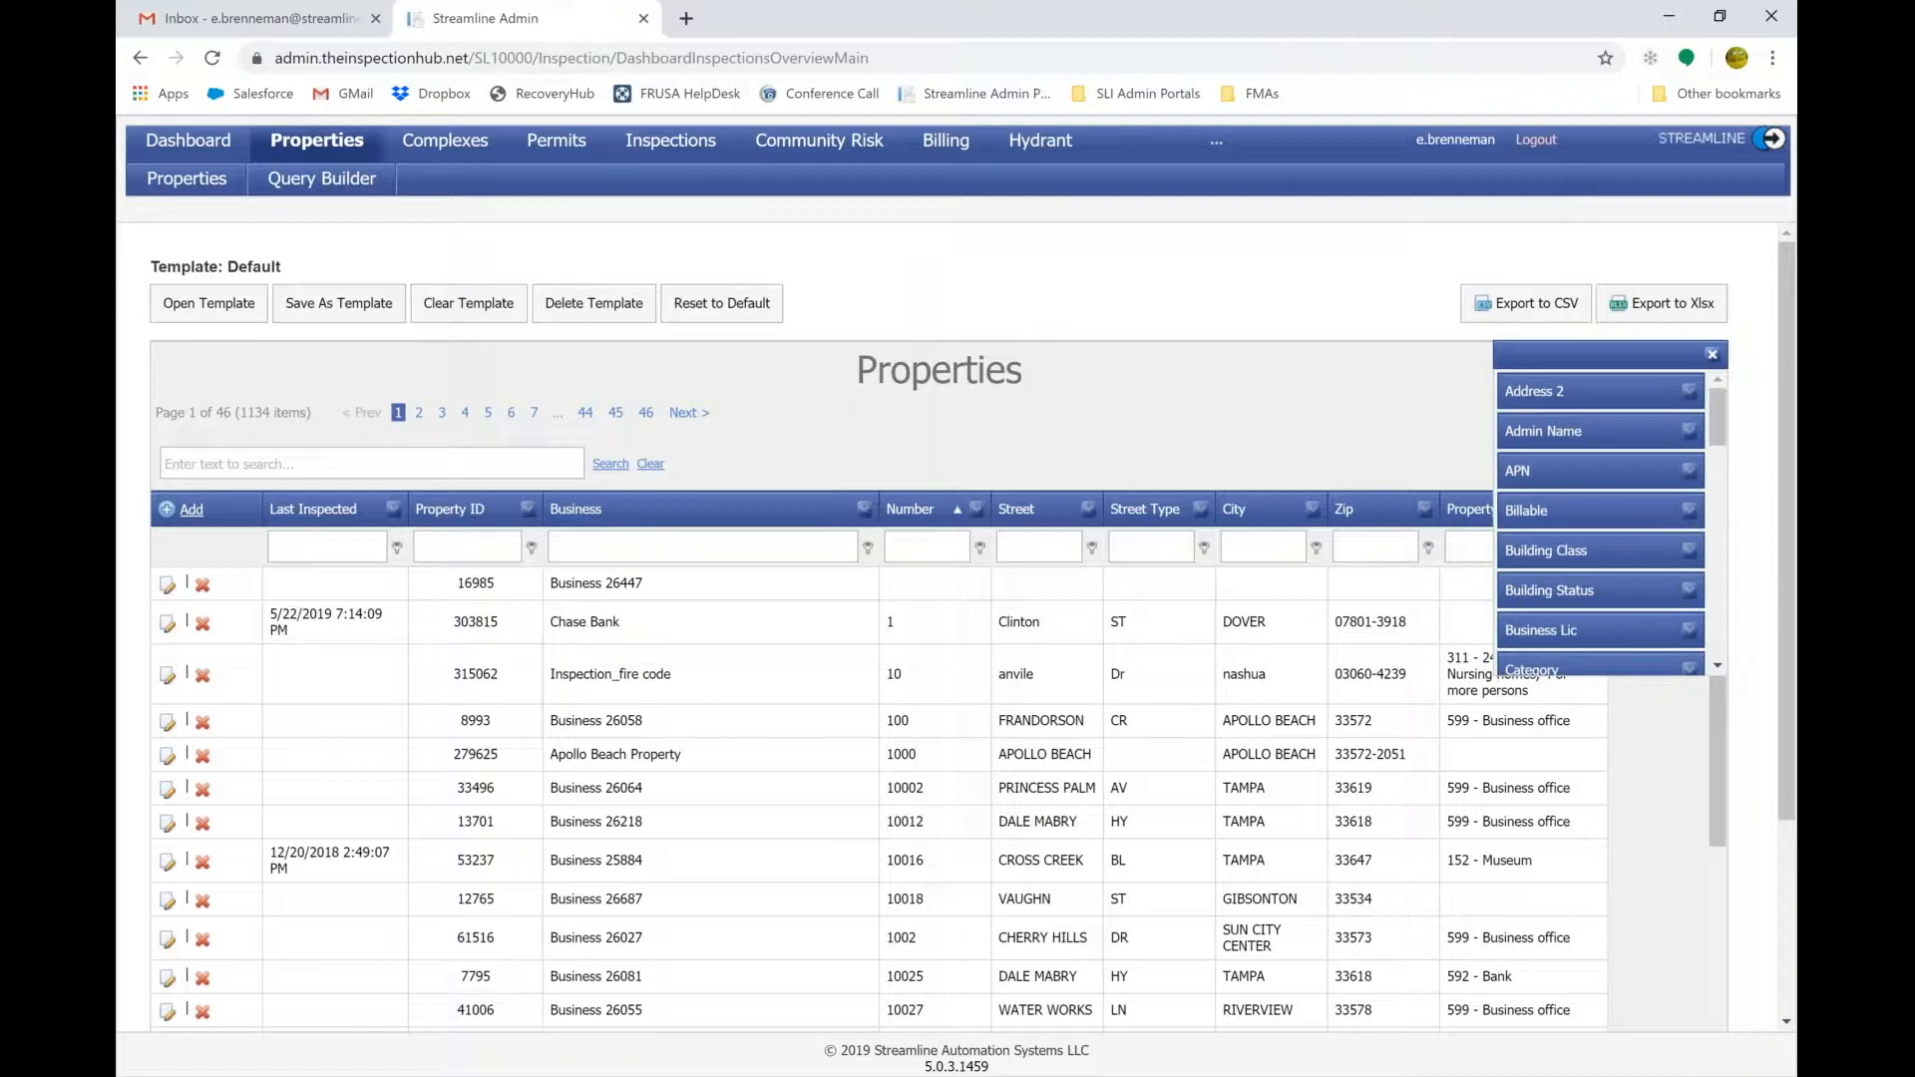
scroll(1564, 593, down, 3)
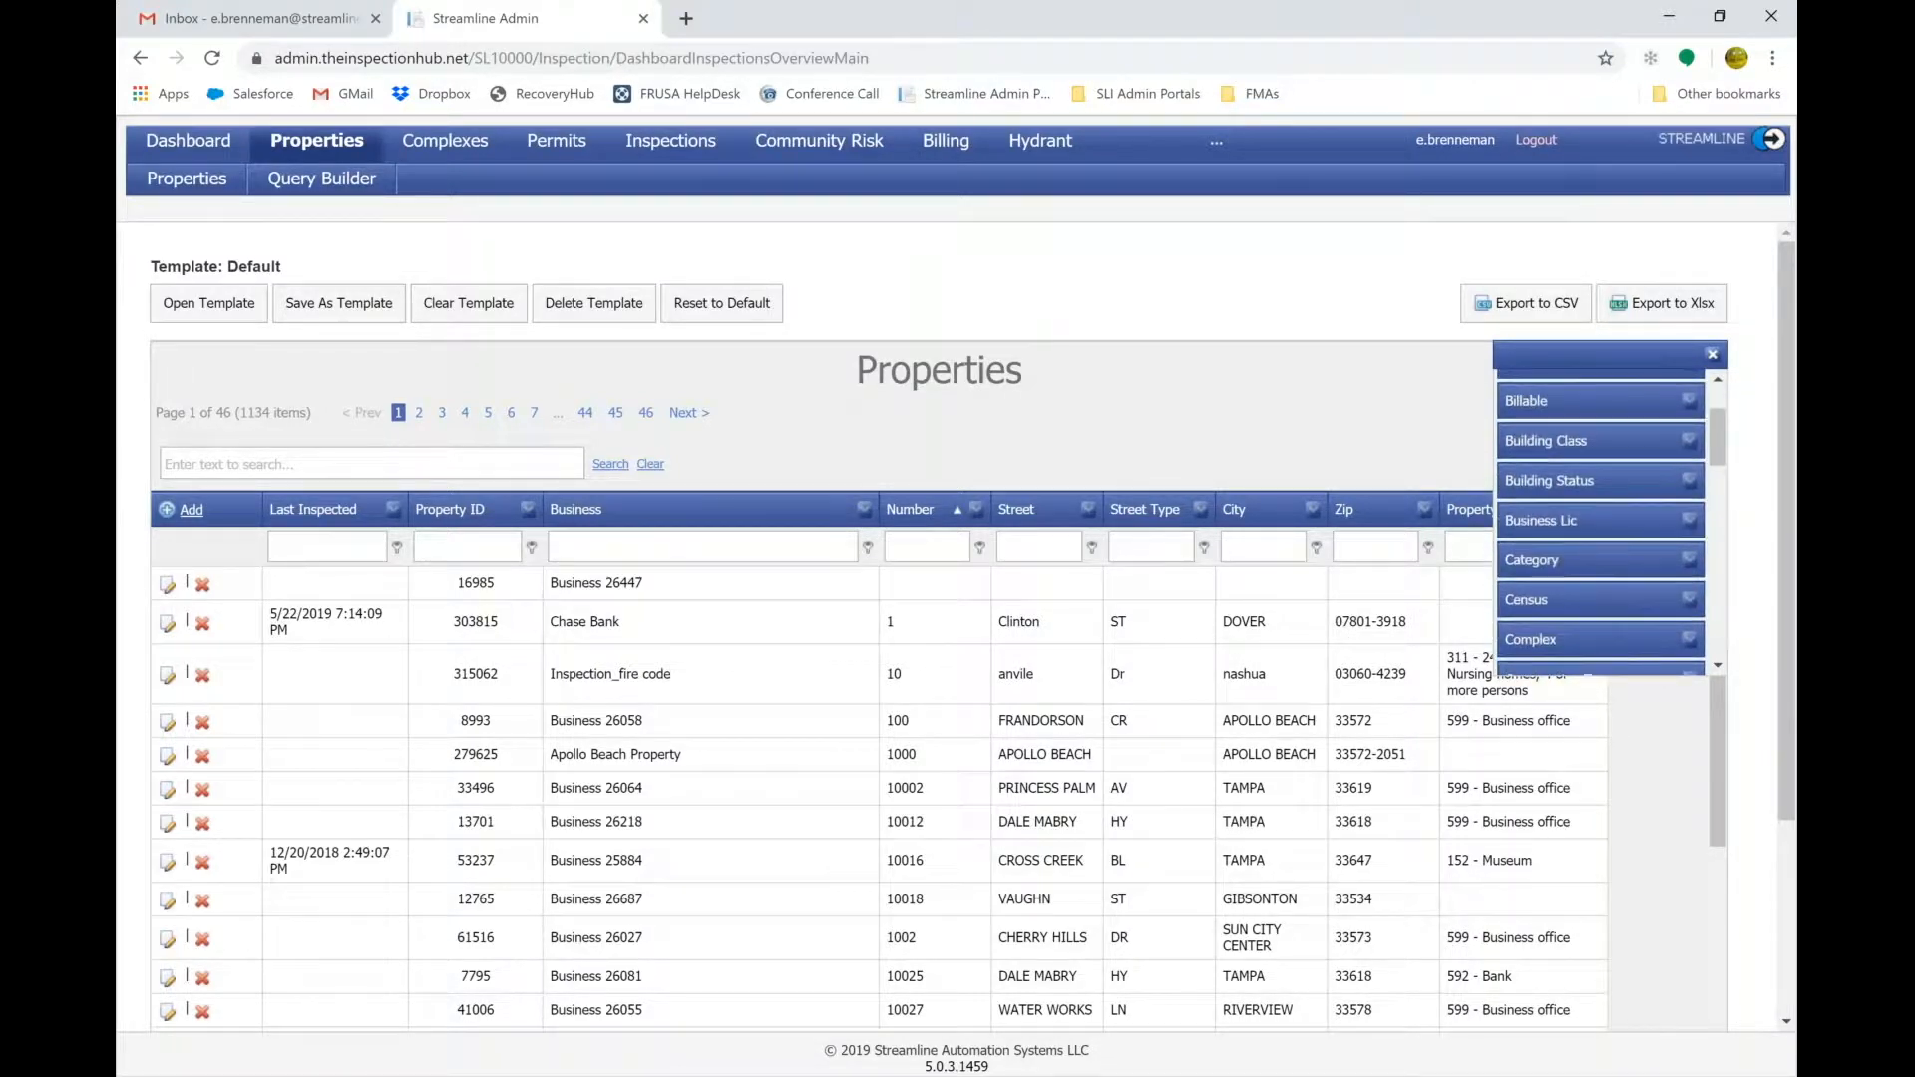
scroll(1600, 523, down, 2)
scroll(1600, 519, down, 4)
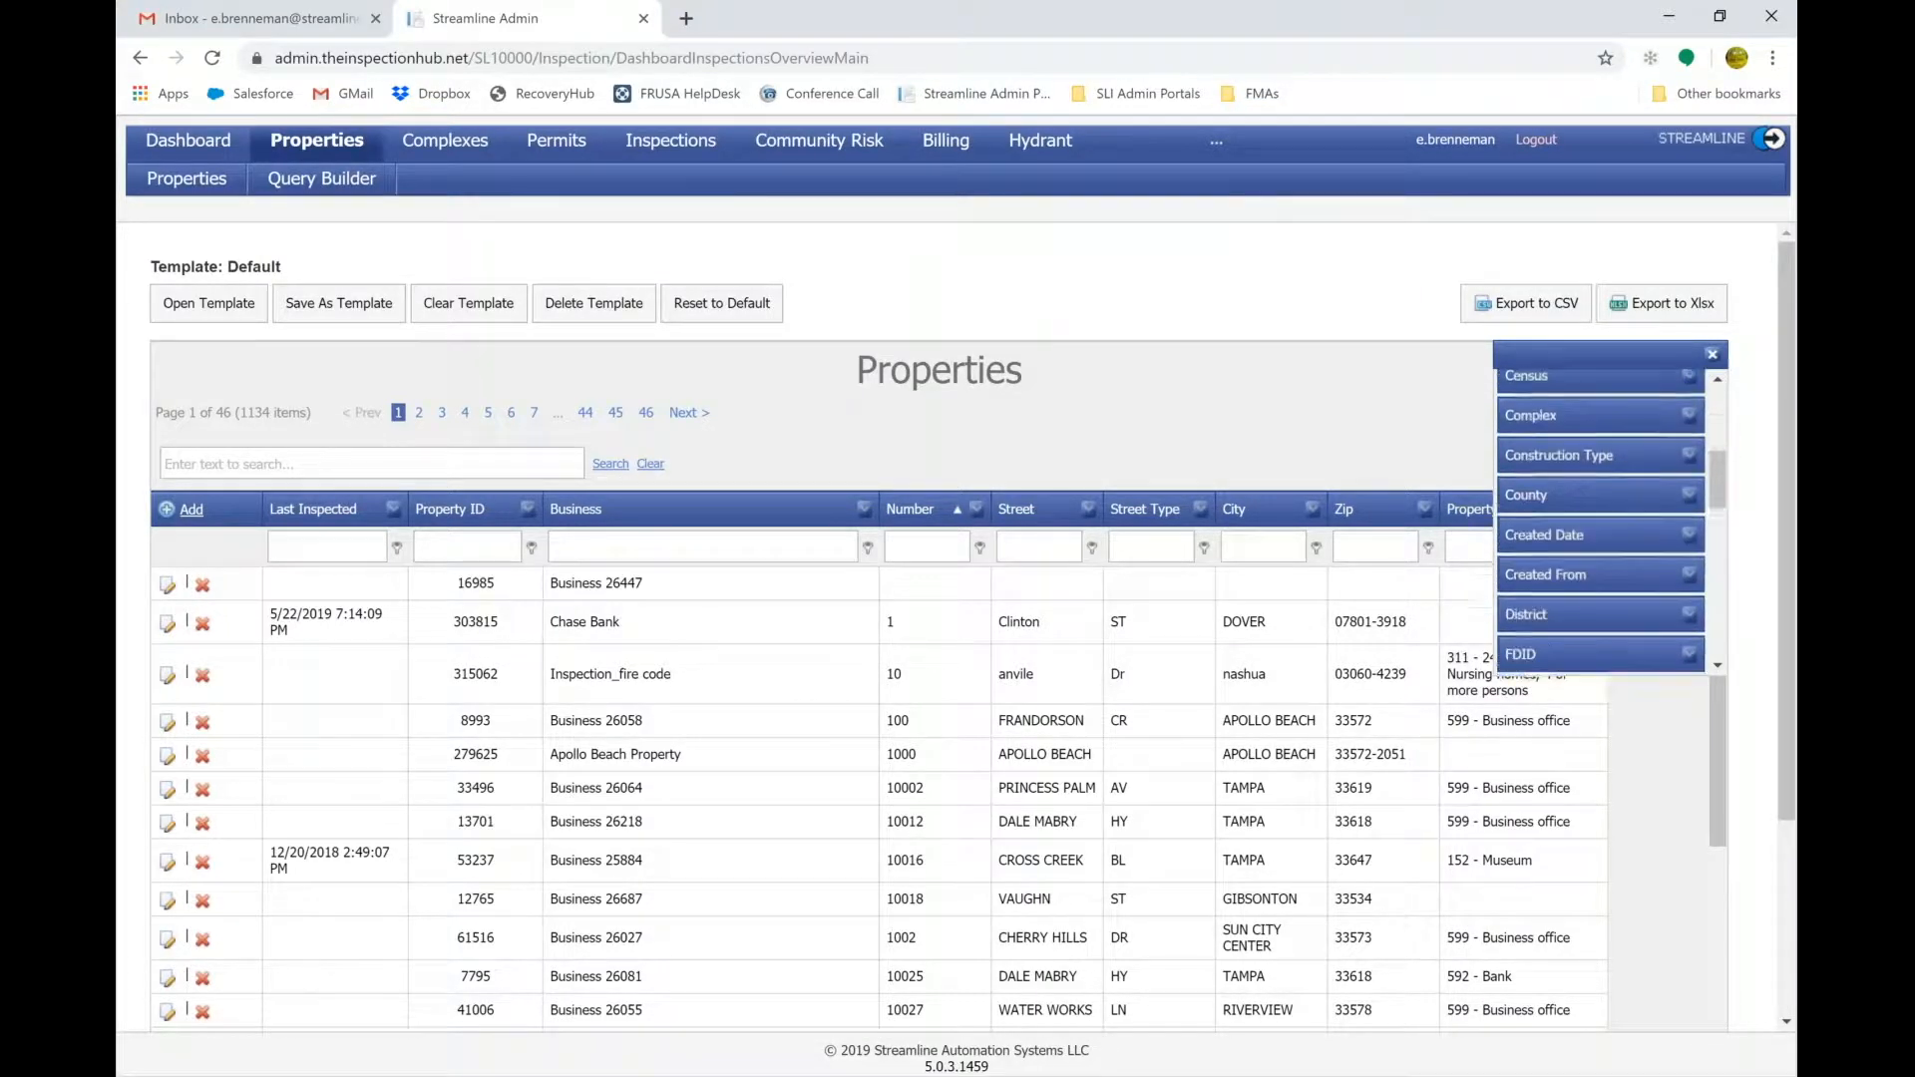
scroll(1600, 519, down, 2)
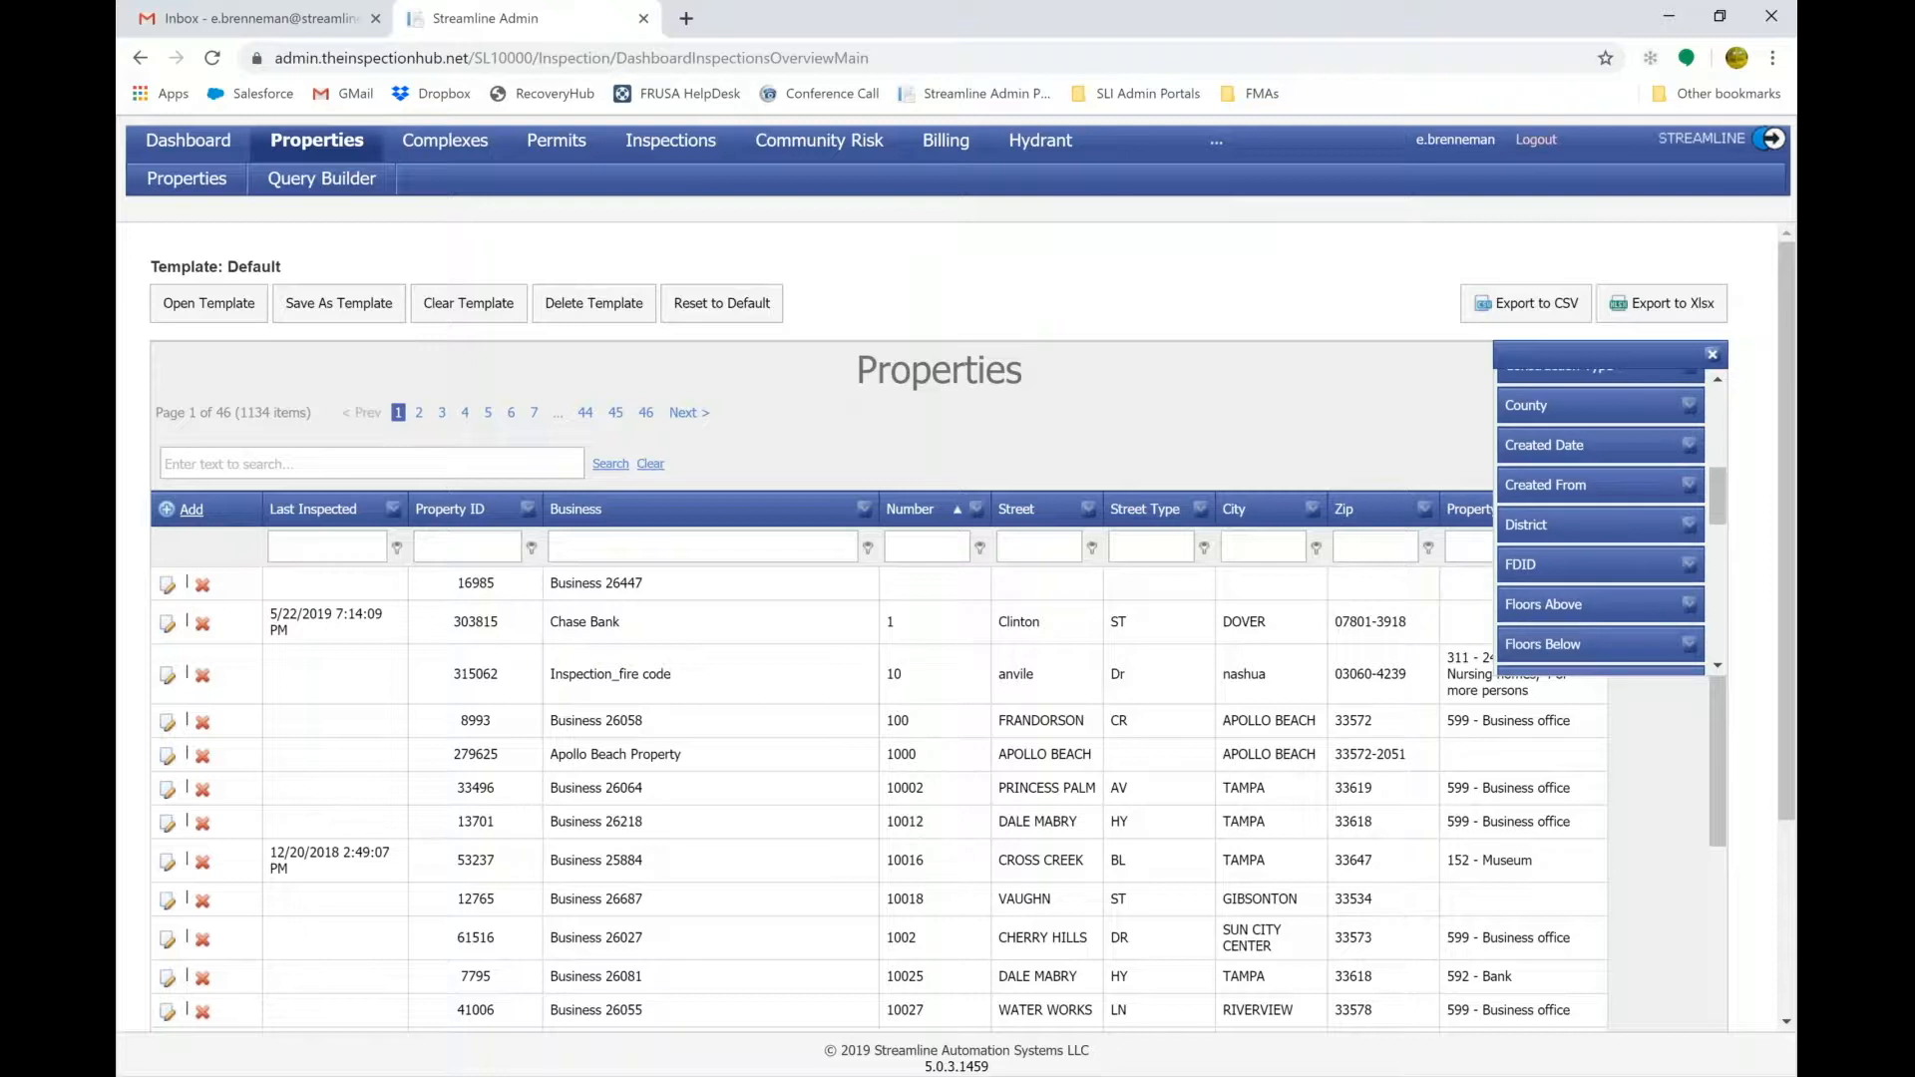
scroll(1600, 523, down, 6)
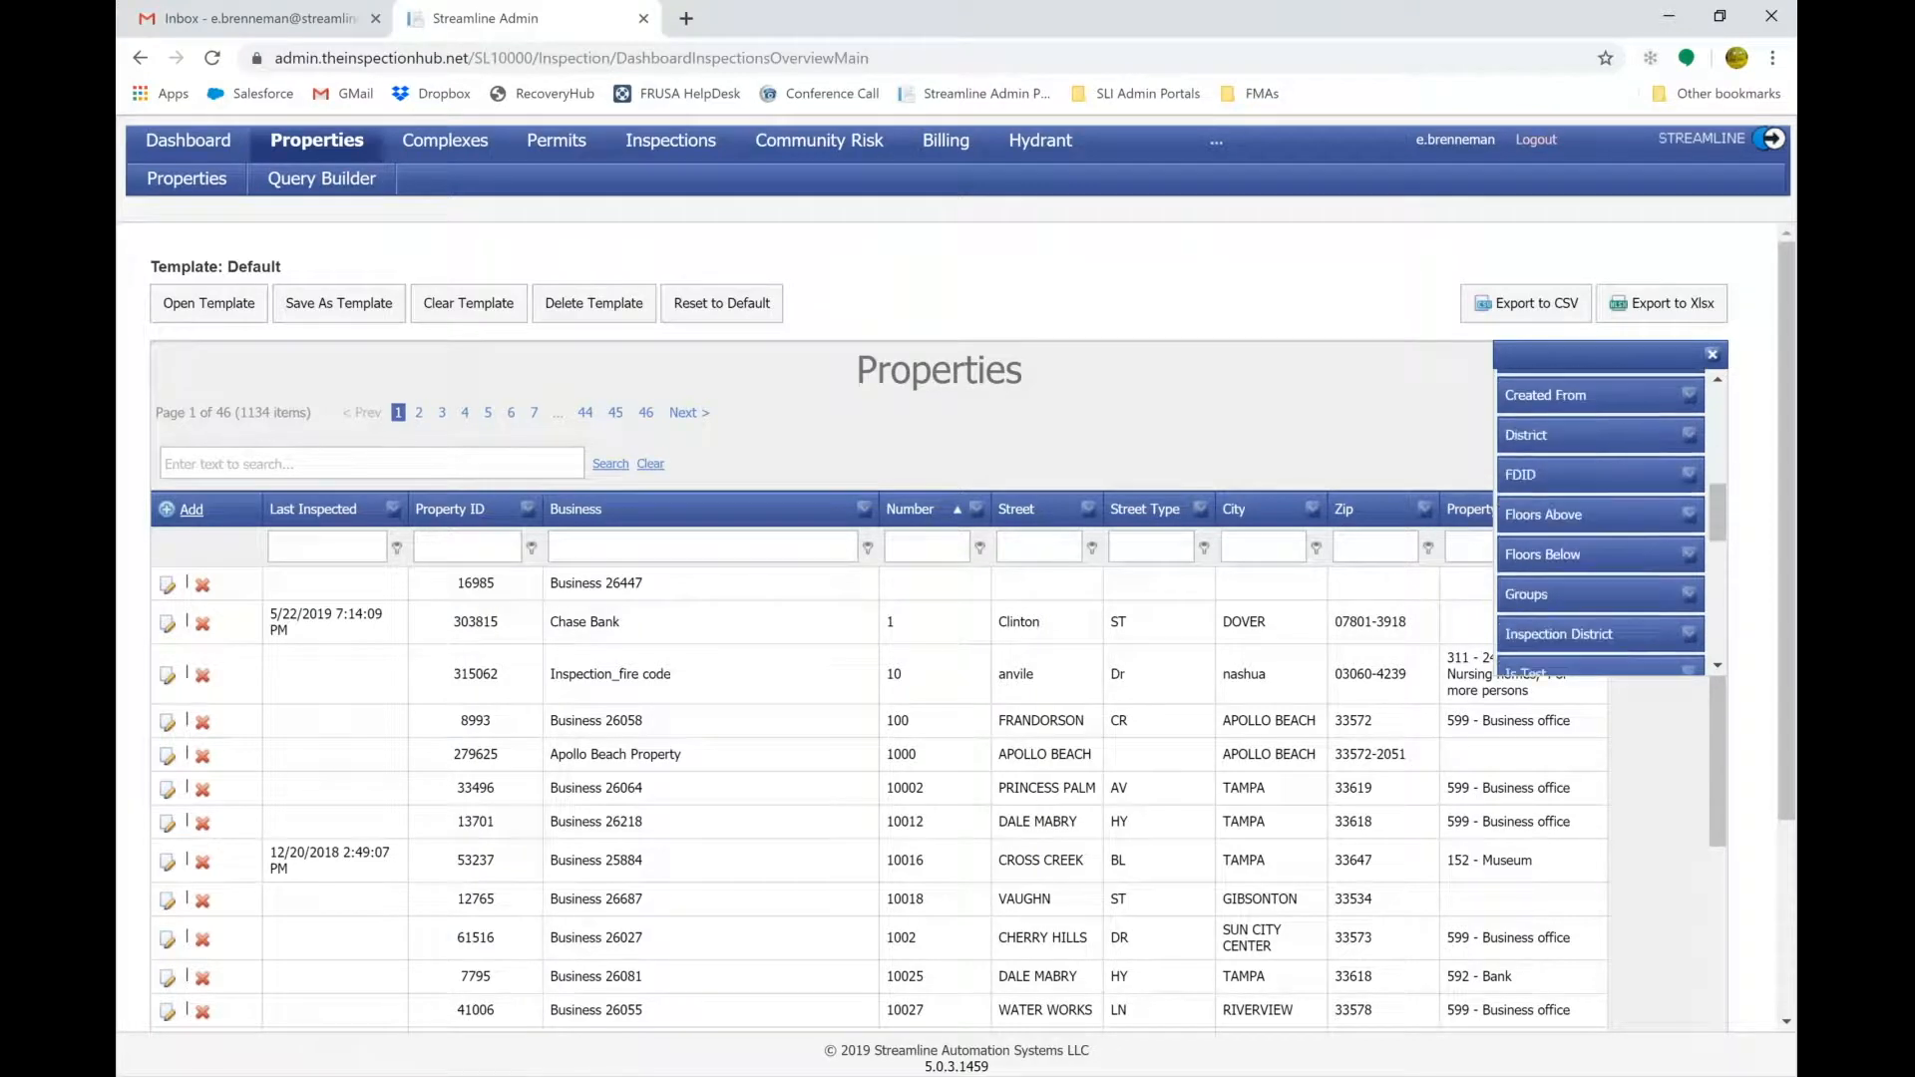
scroll(1535, 540, down, 3)
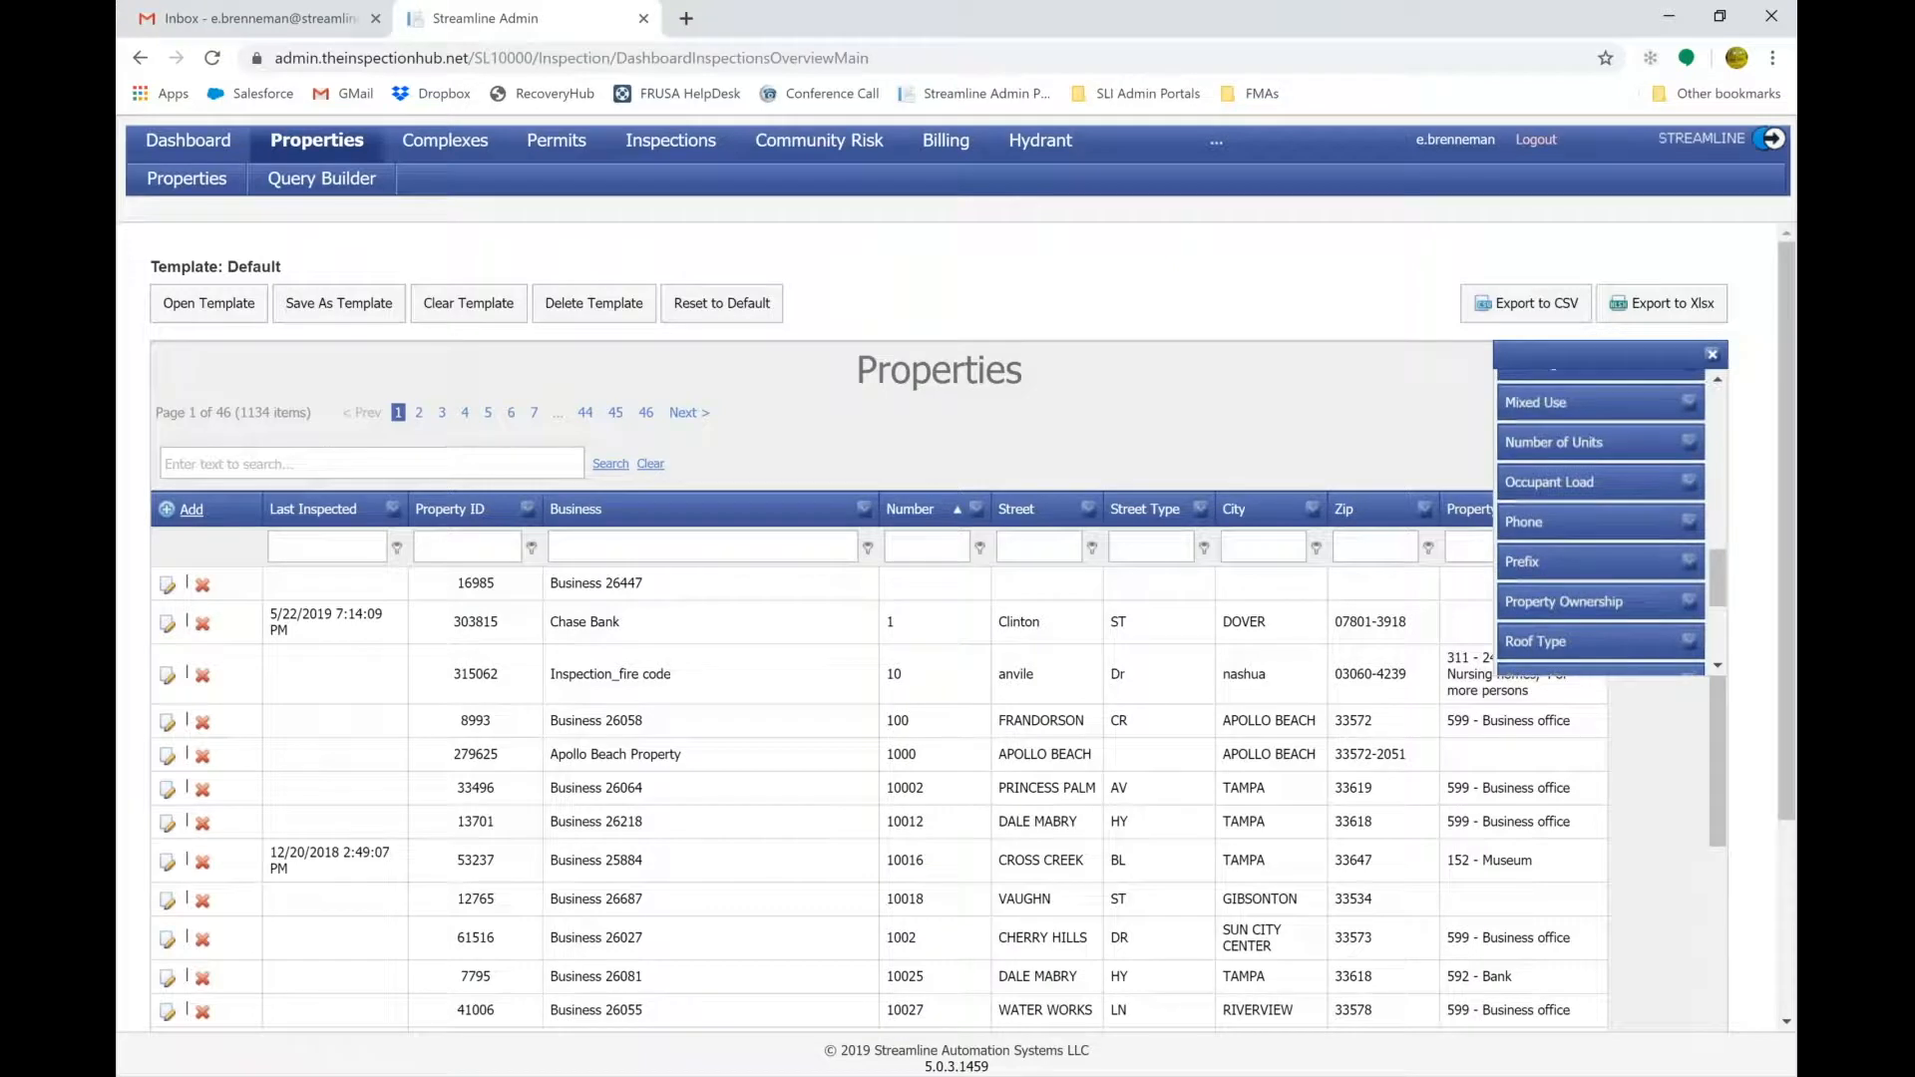
drag(1535, 540, 264, 512)
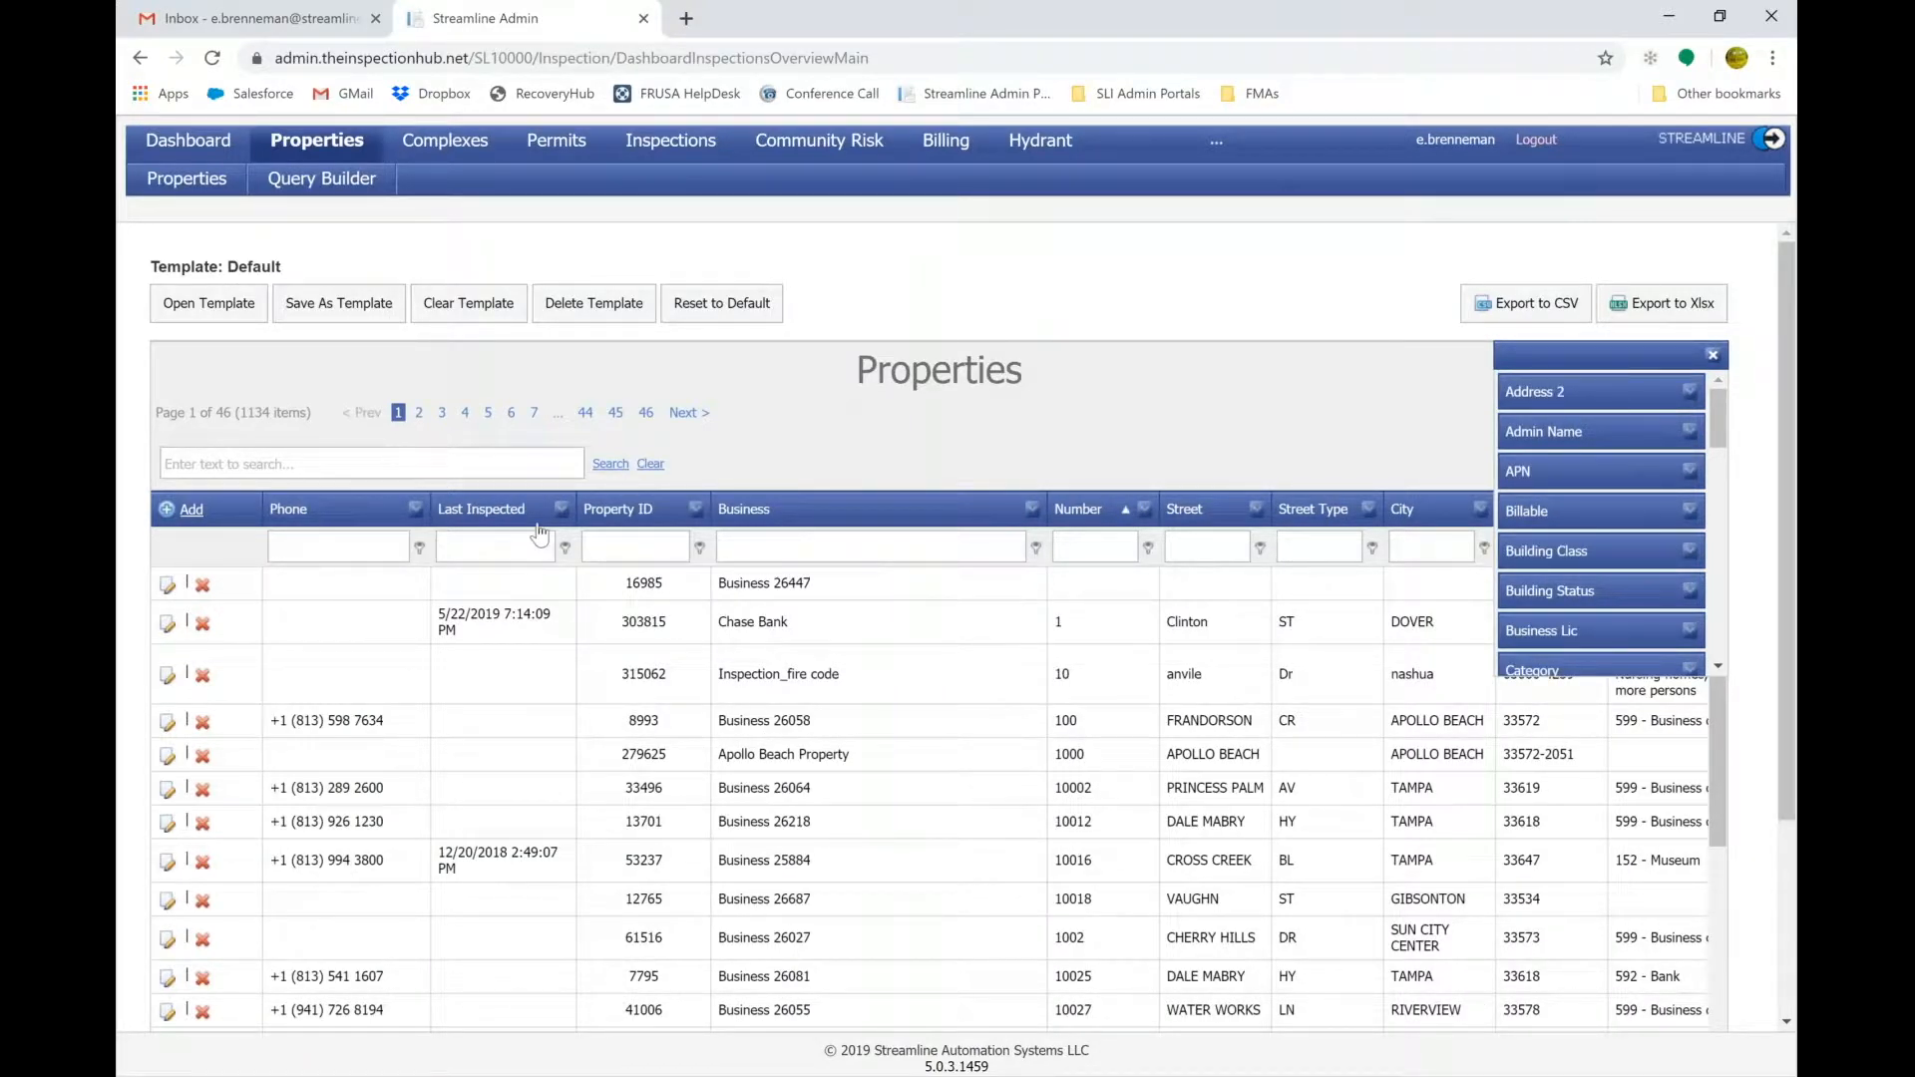
Hide the Last Inspected column and move Phone after Property ID.
right_click(472, 519)
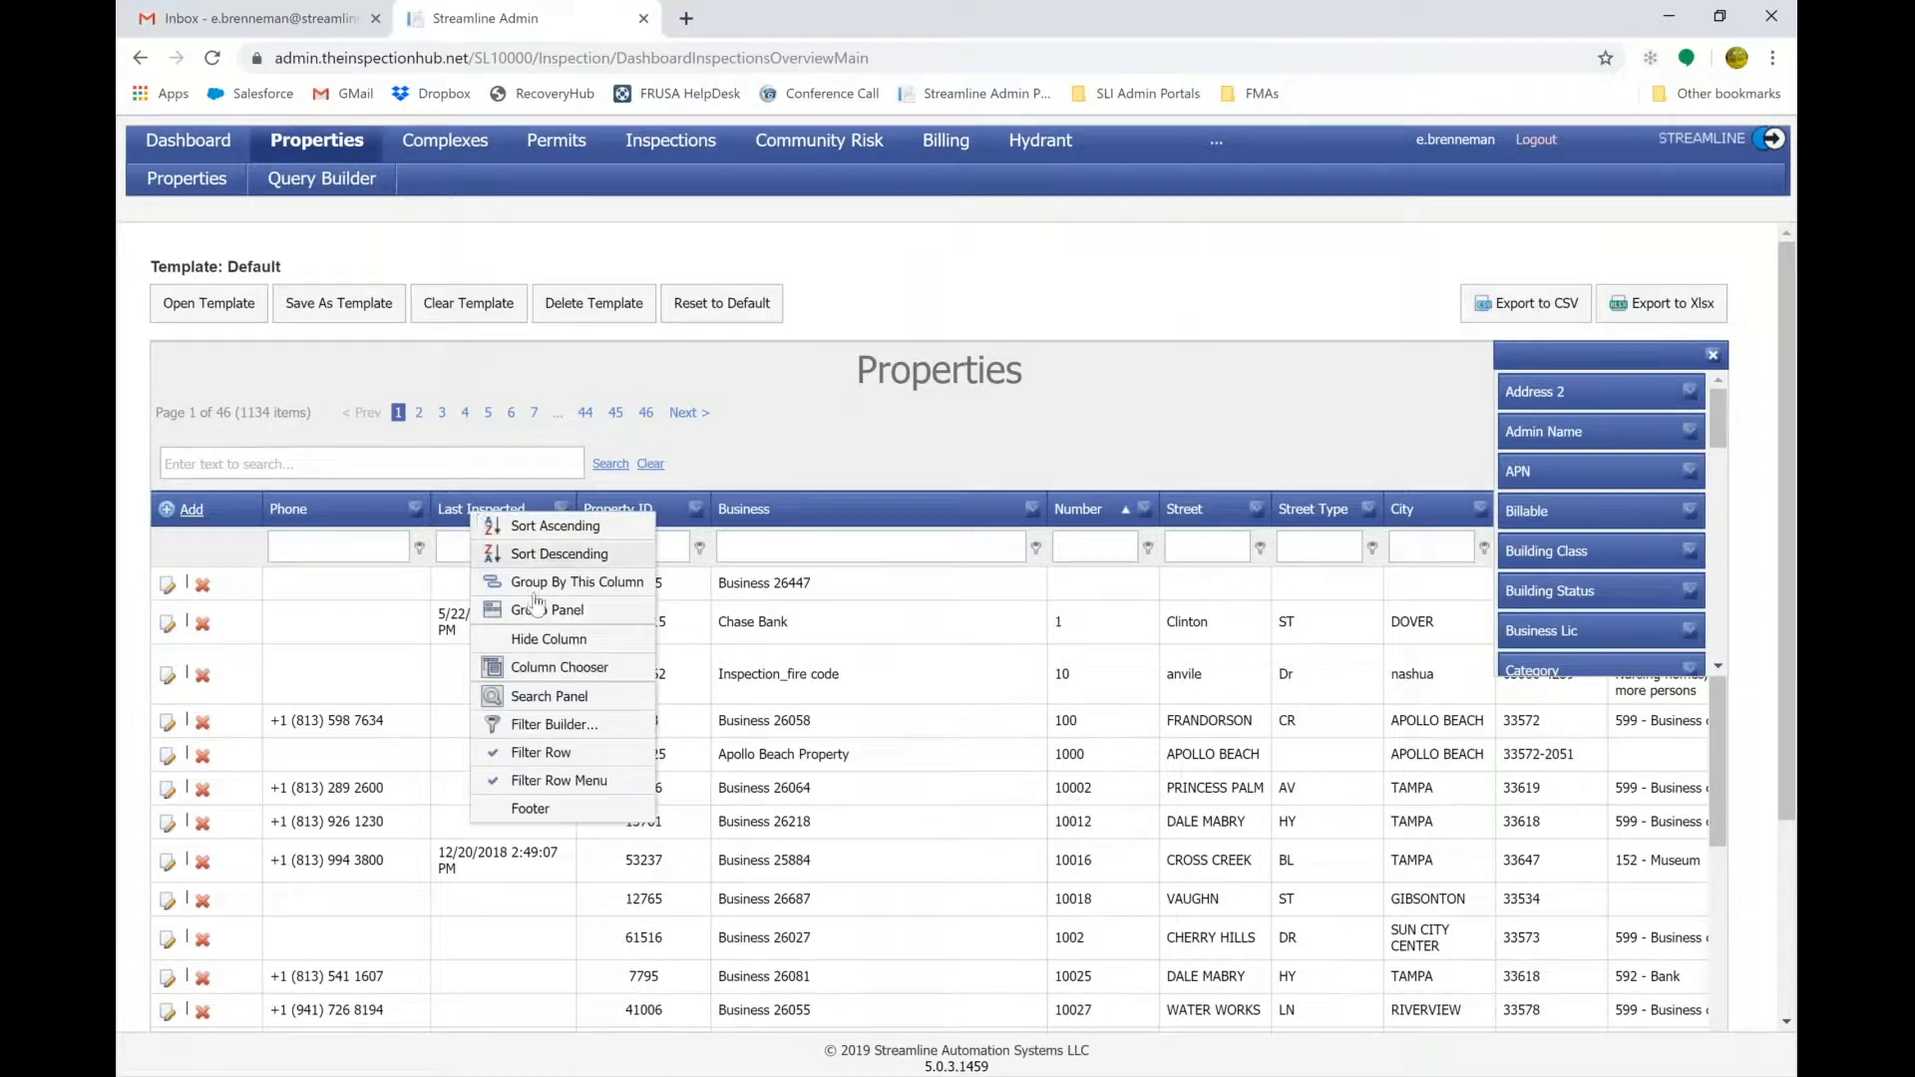
click(561, 642)
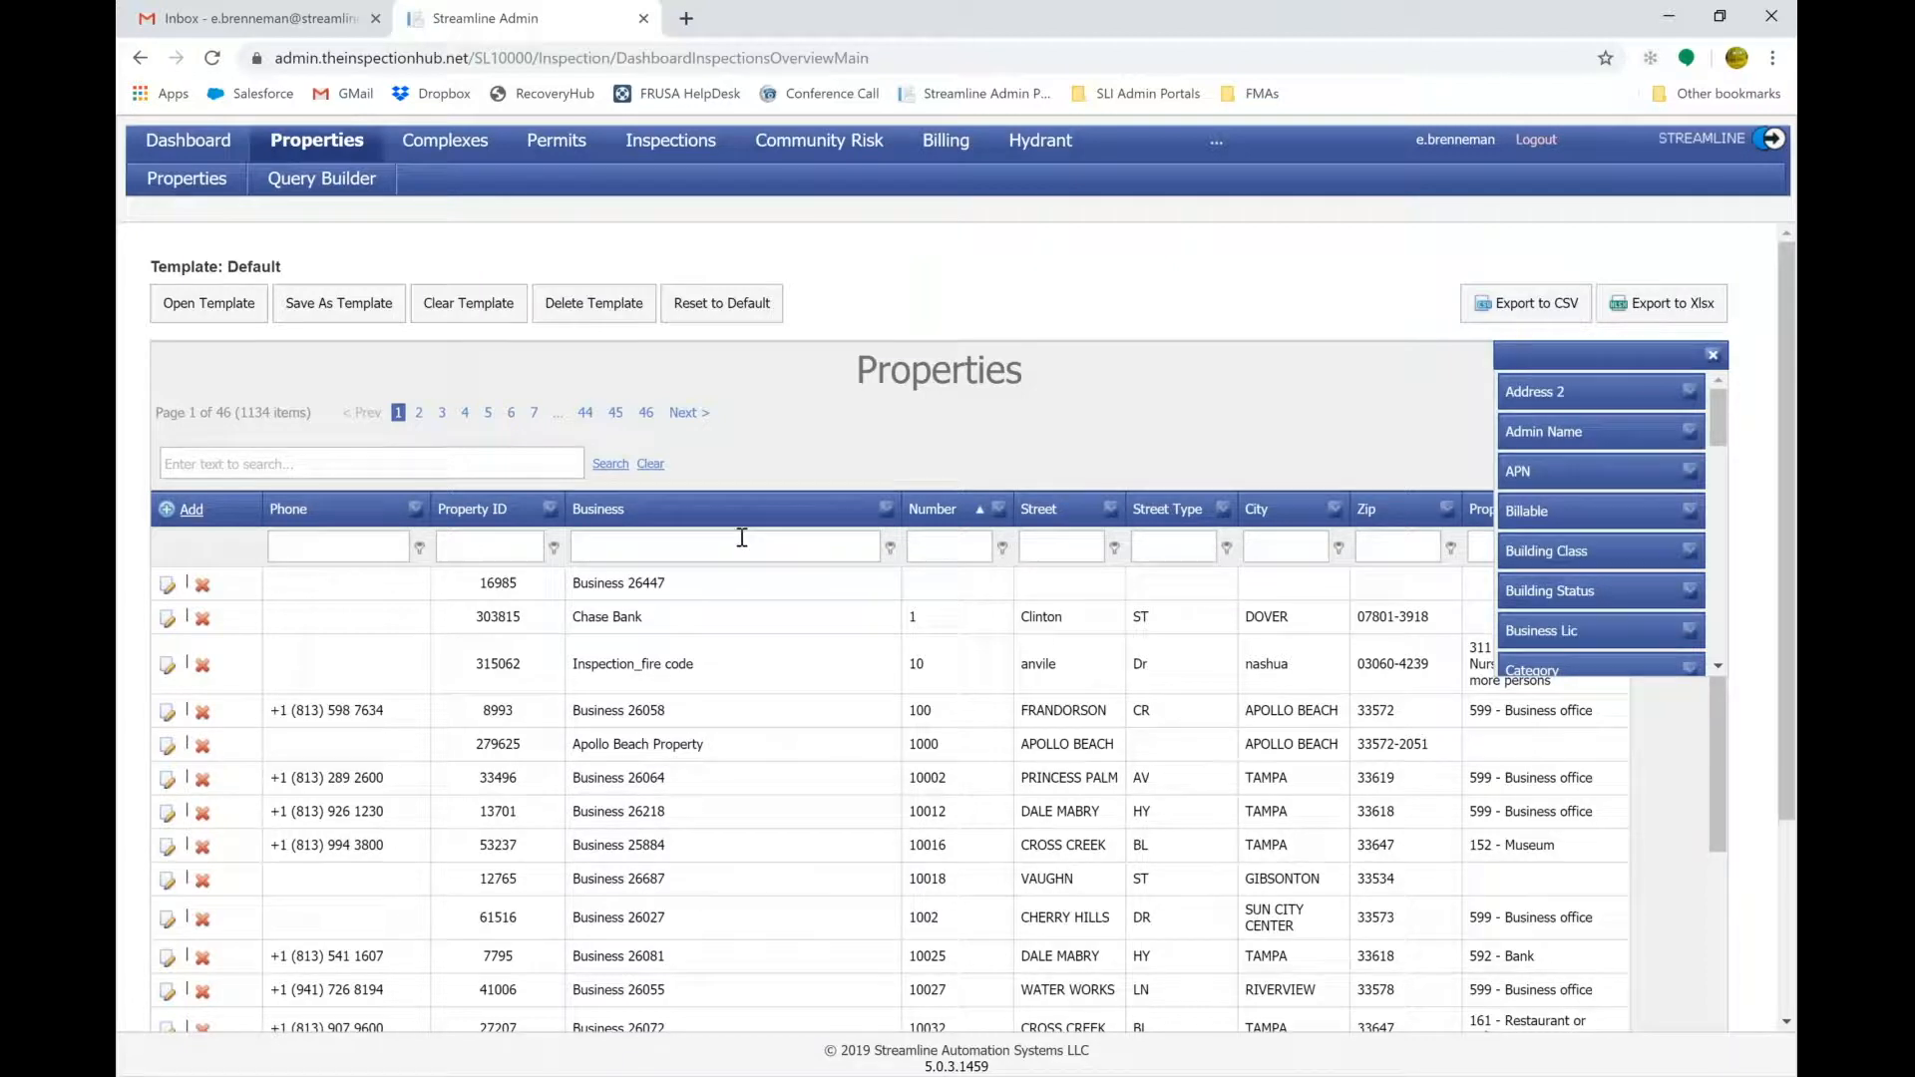
drag(340, 515, 521, 529)
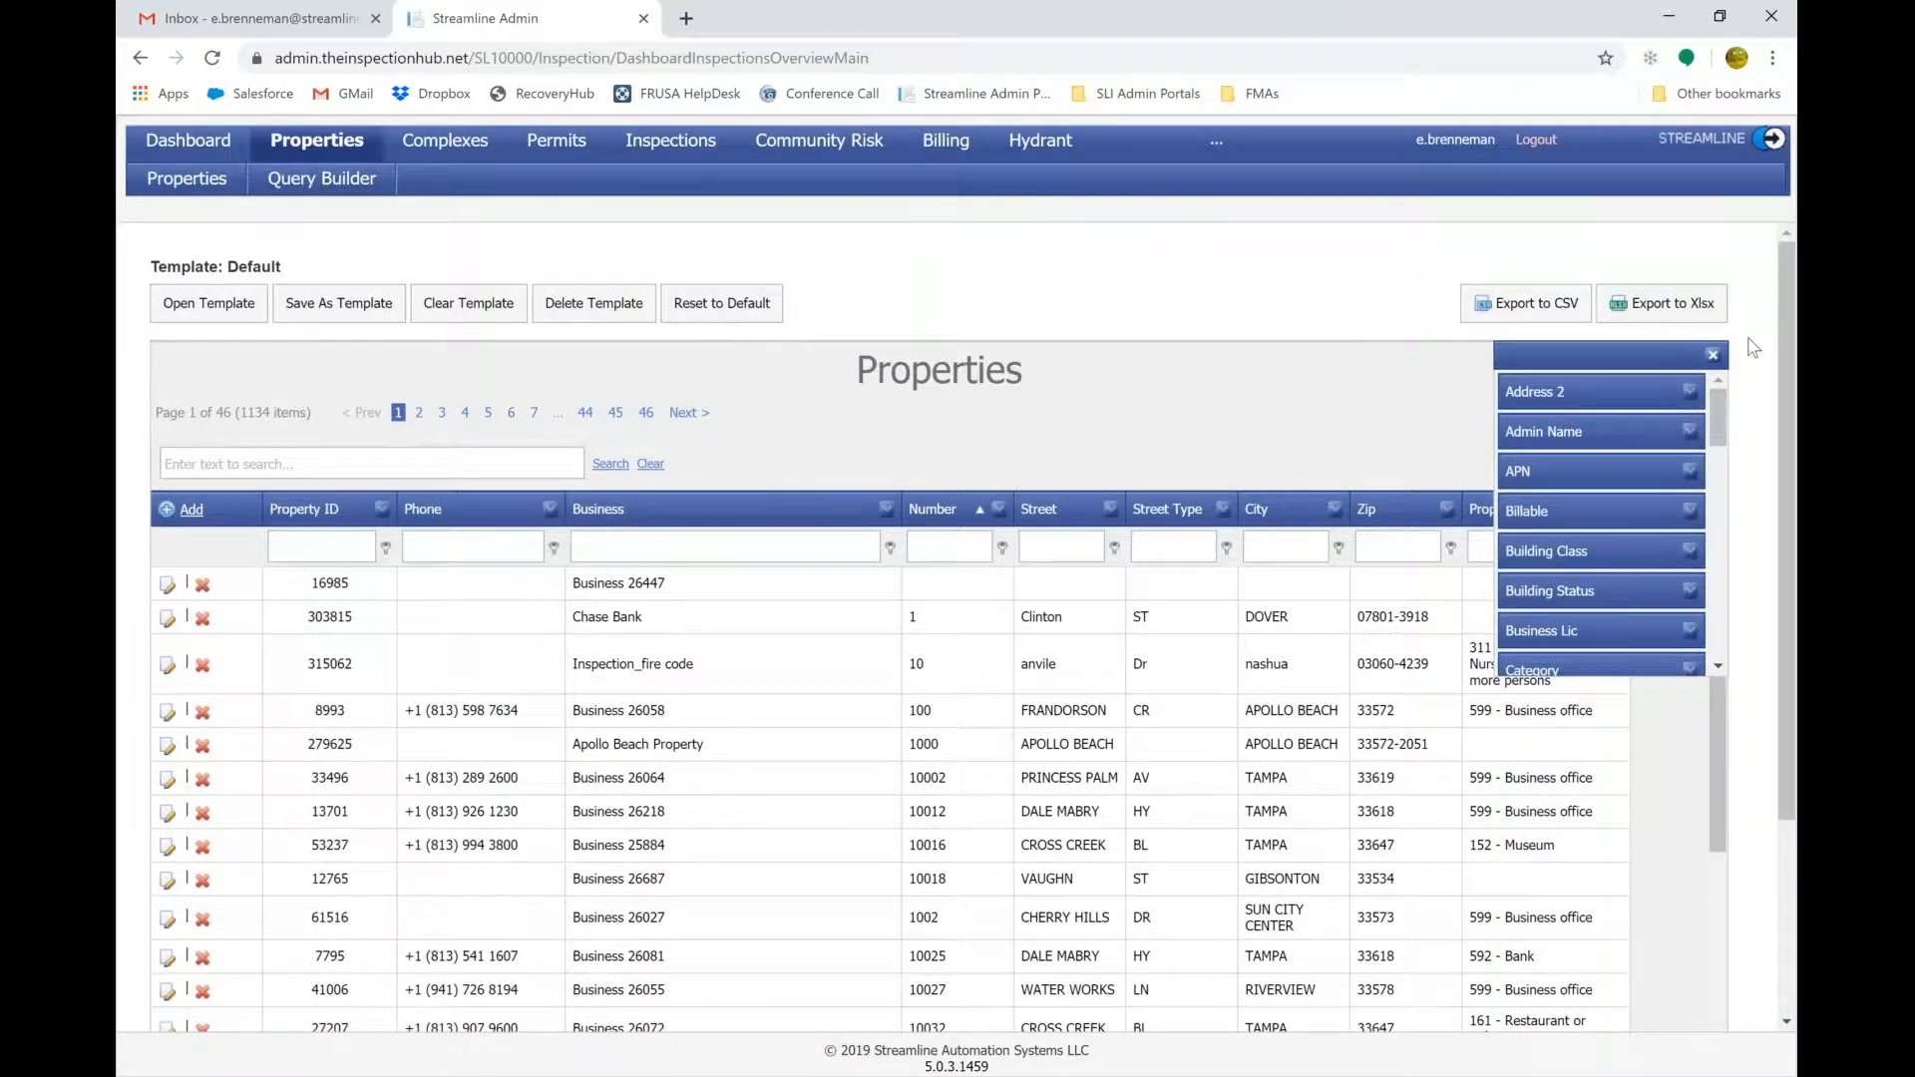
Close the Column Chooser and filter the City column to 'wadesboro'.
click(1713, 355)
click(1287, 550)
text(wadesboro)
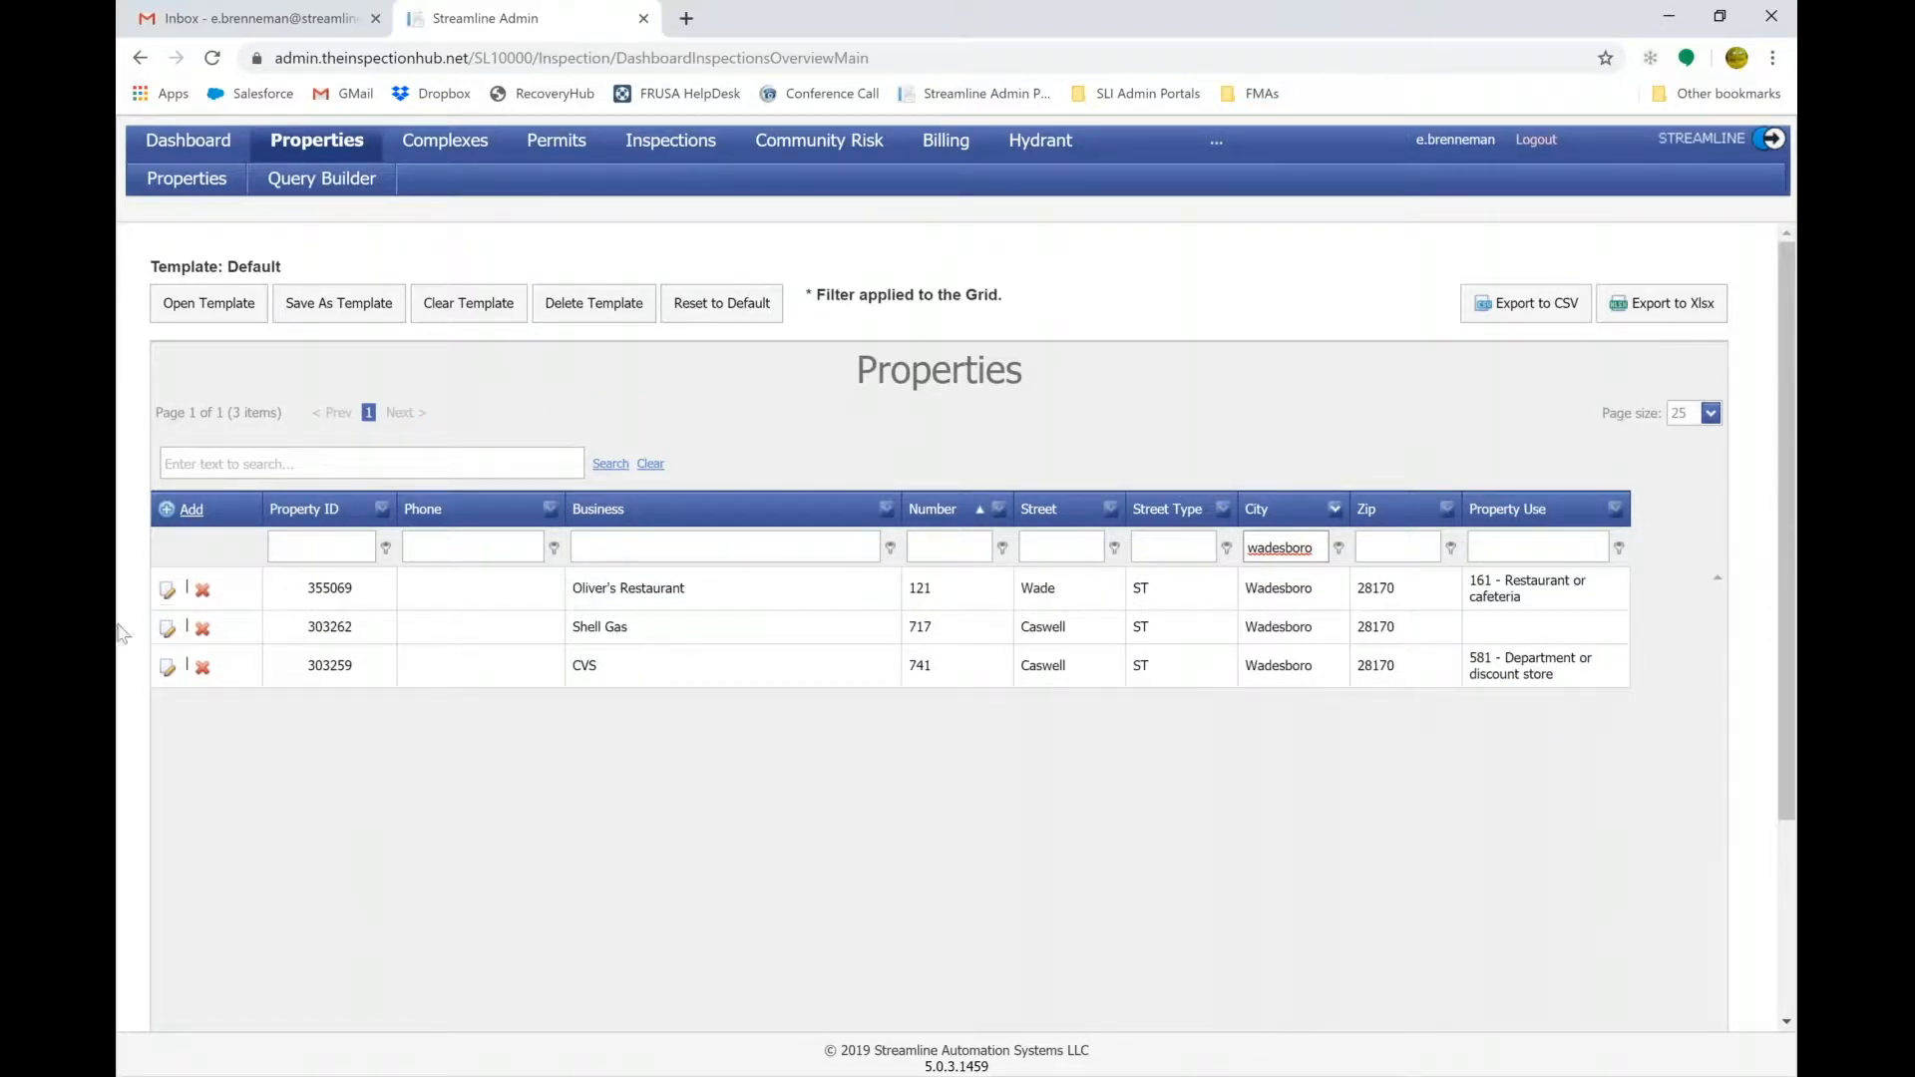
Open the CVS property record and empty its Property ID field, previously 303259.
click(168, 670)
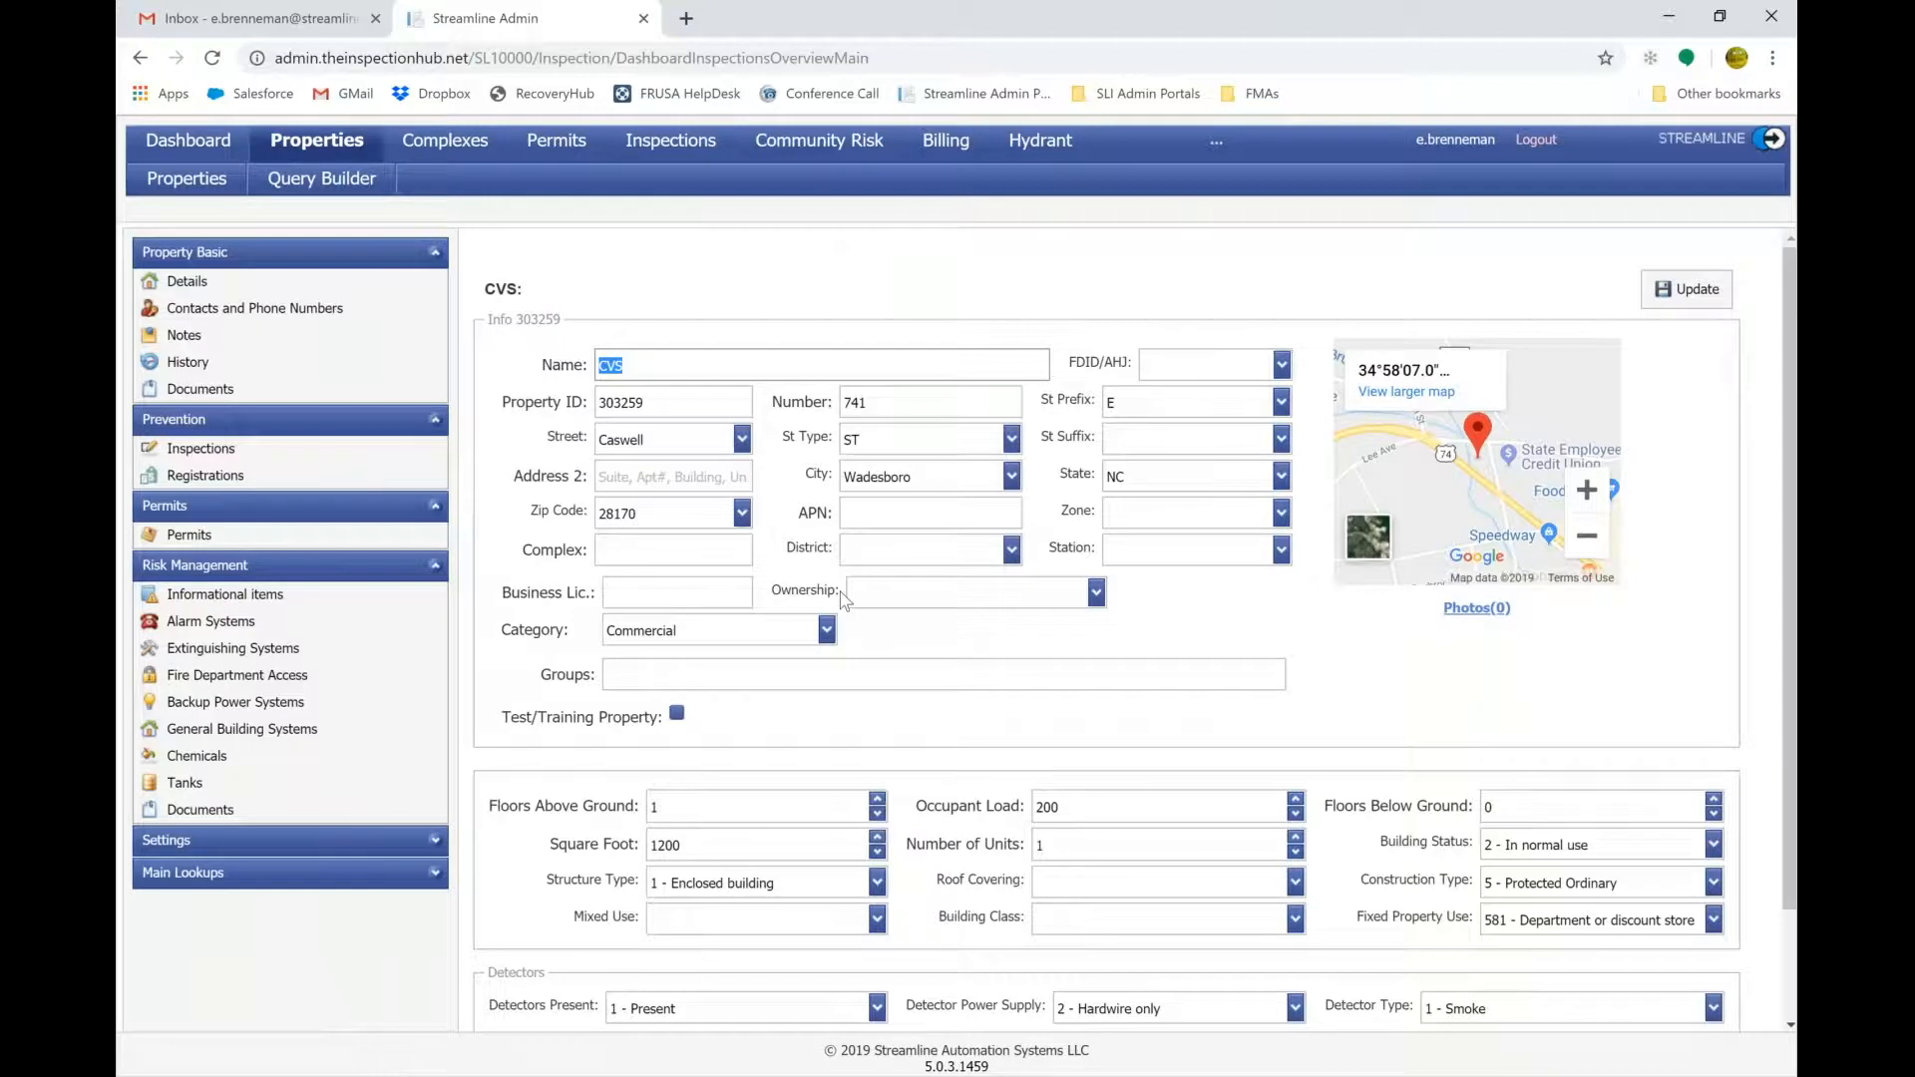
scroll(844, 599, down, 1)
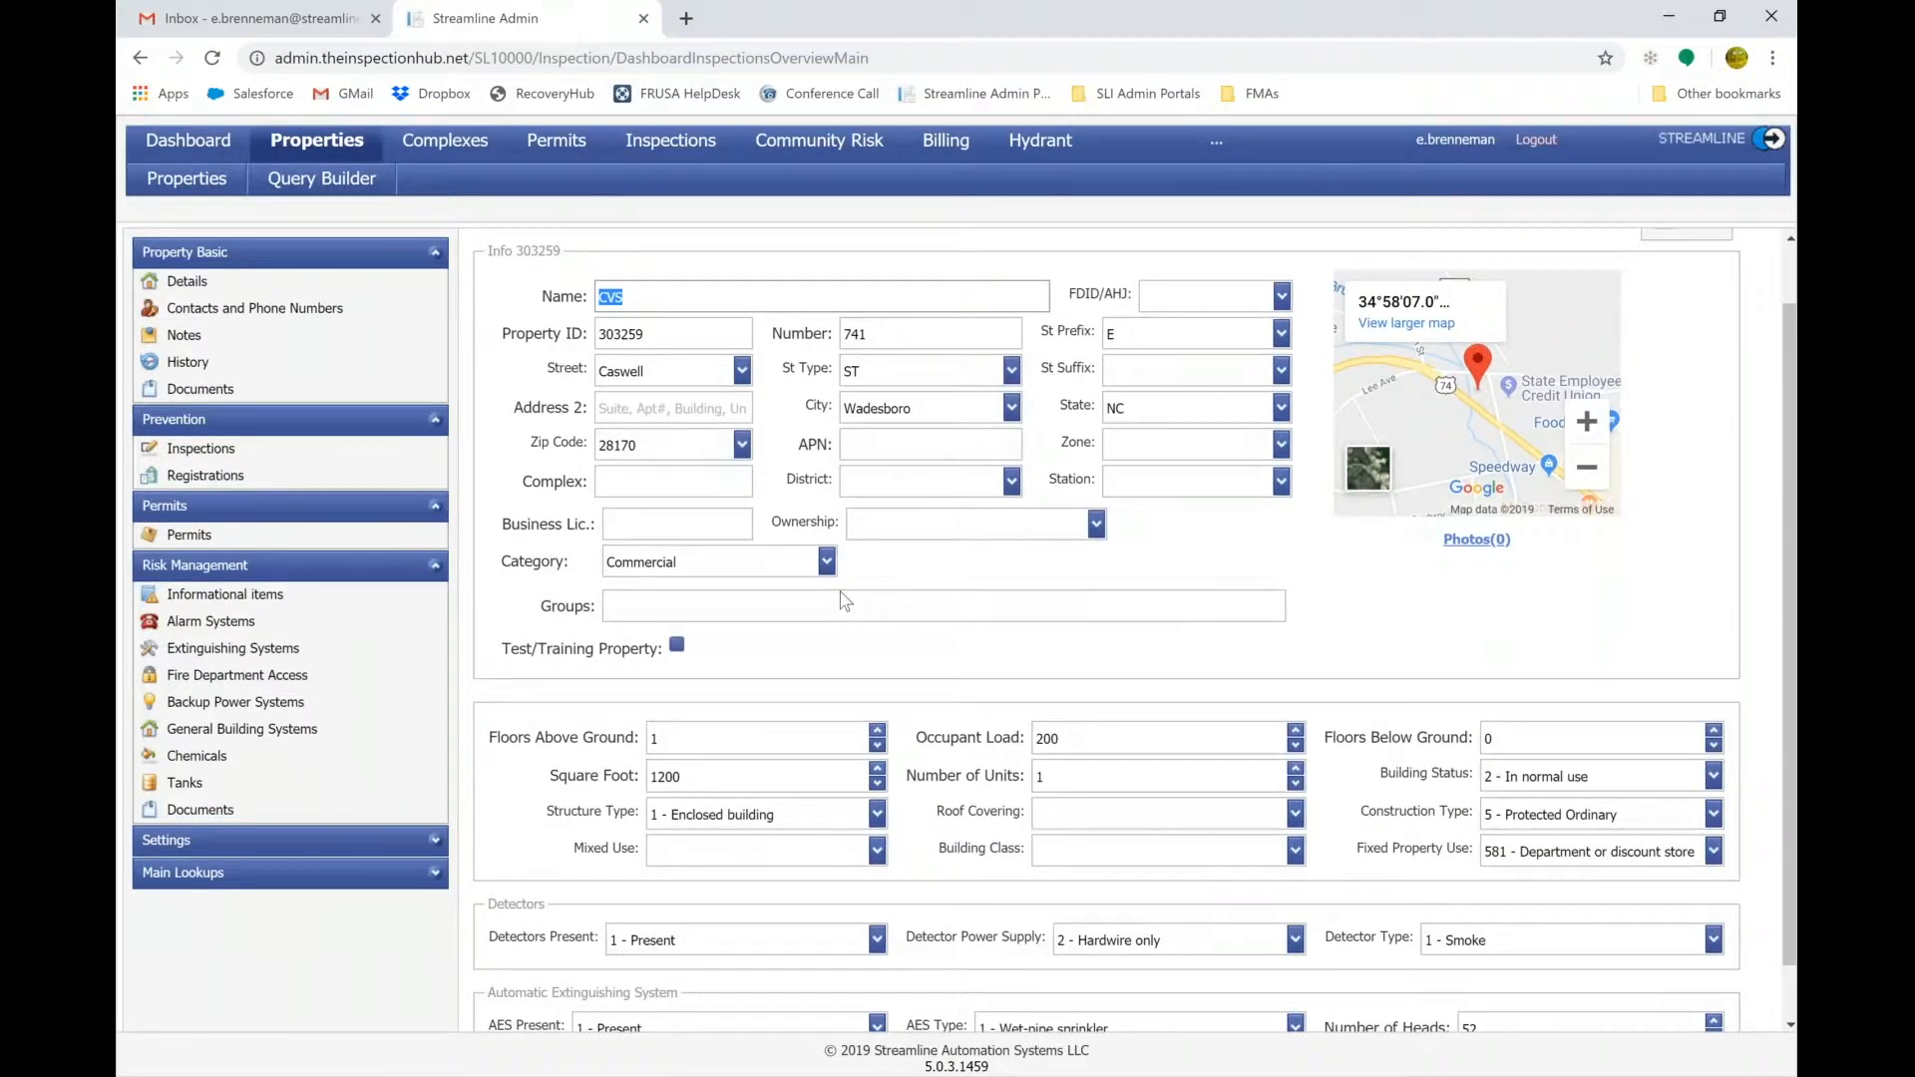
click(699, 334)
double_click(698, 334)
text(a)
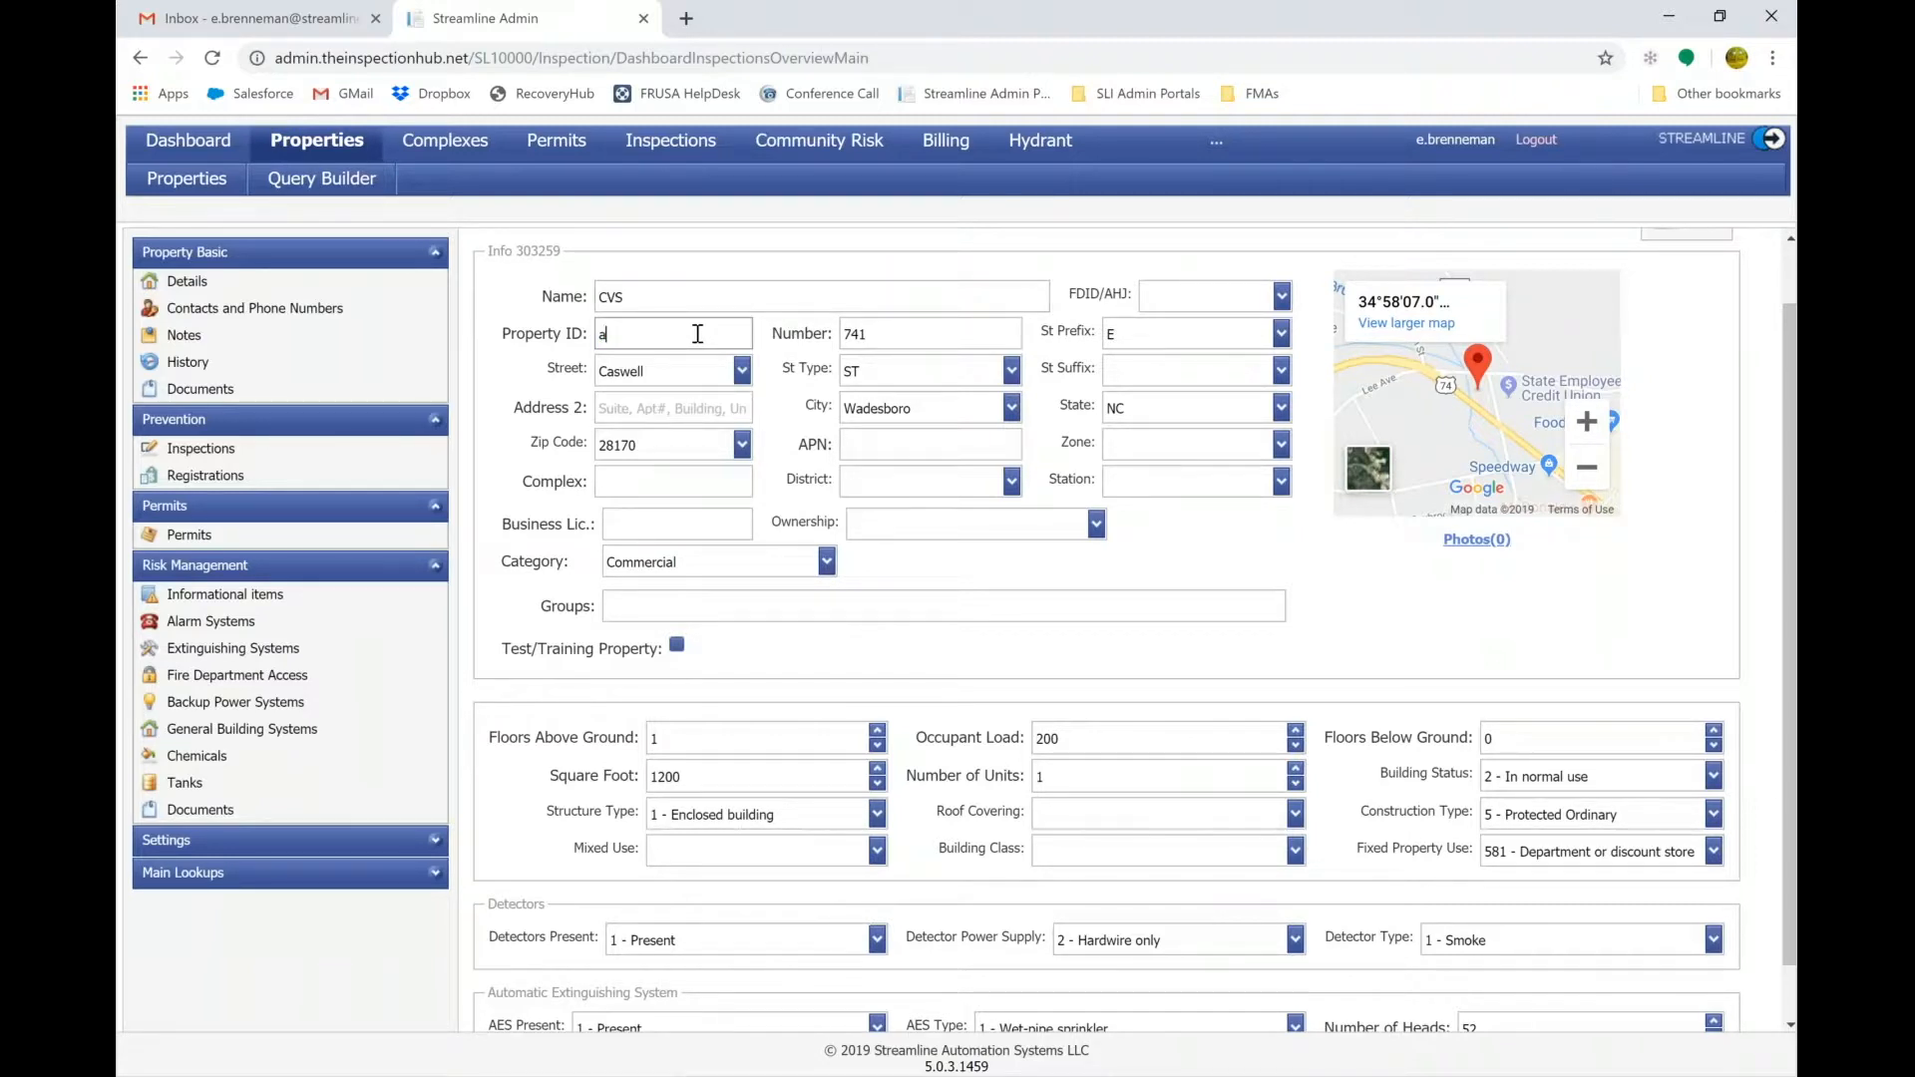
text(sldkj2309309)
double_click(727, 327)
key(BackSpace)
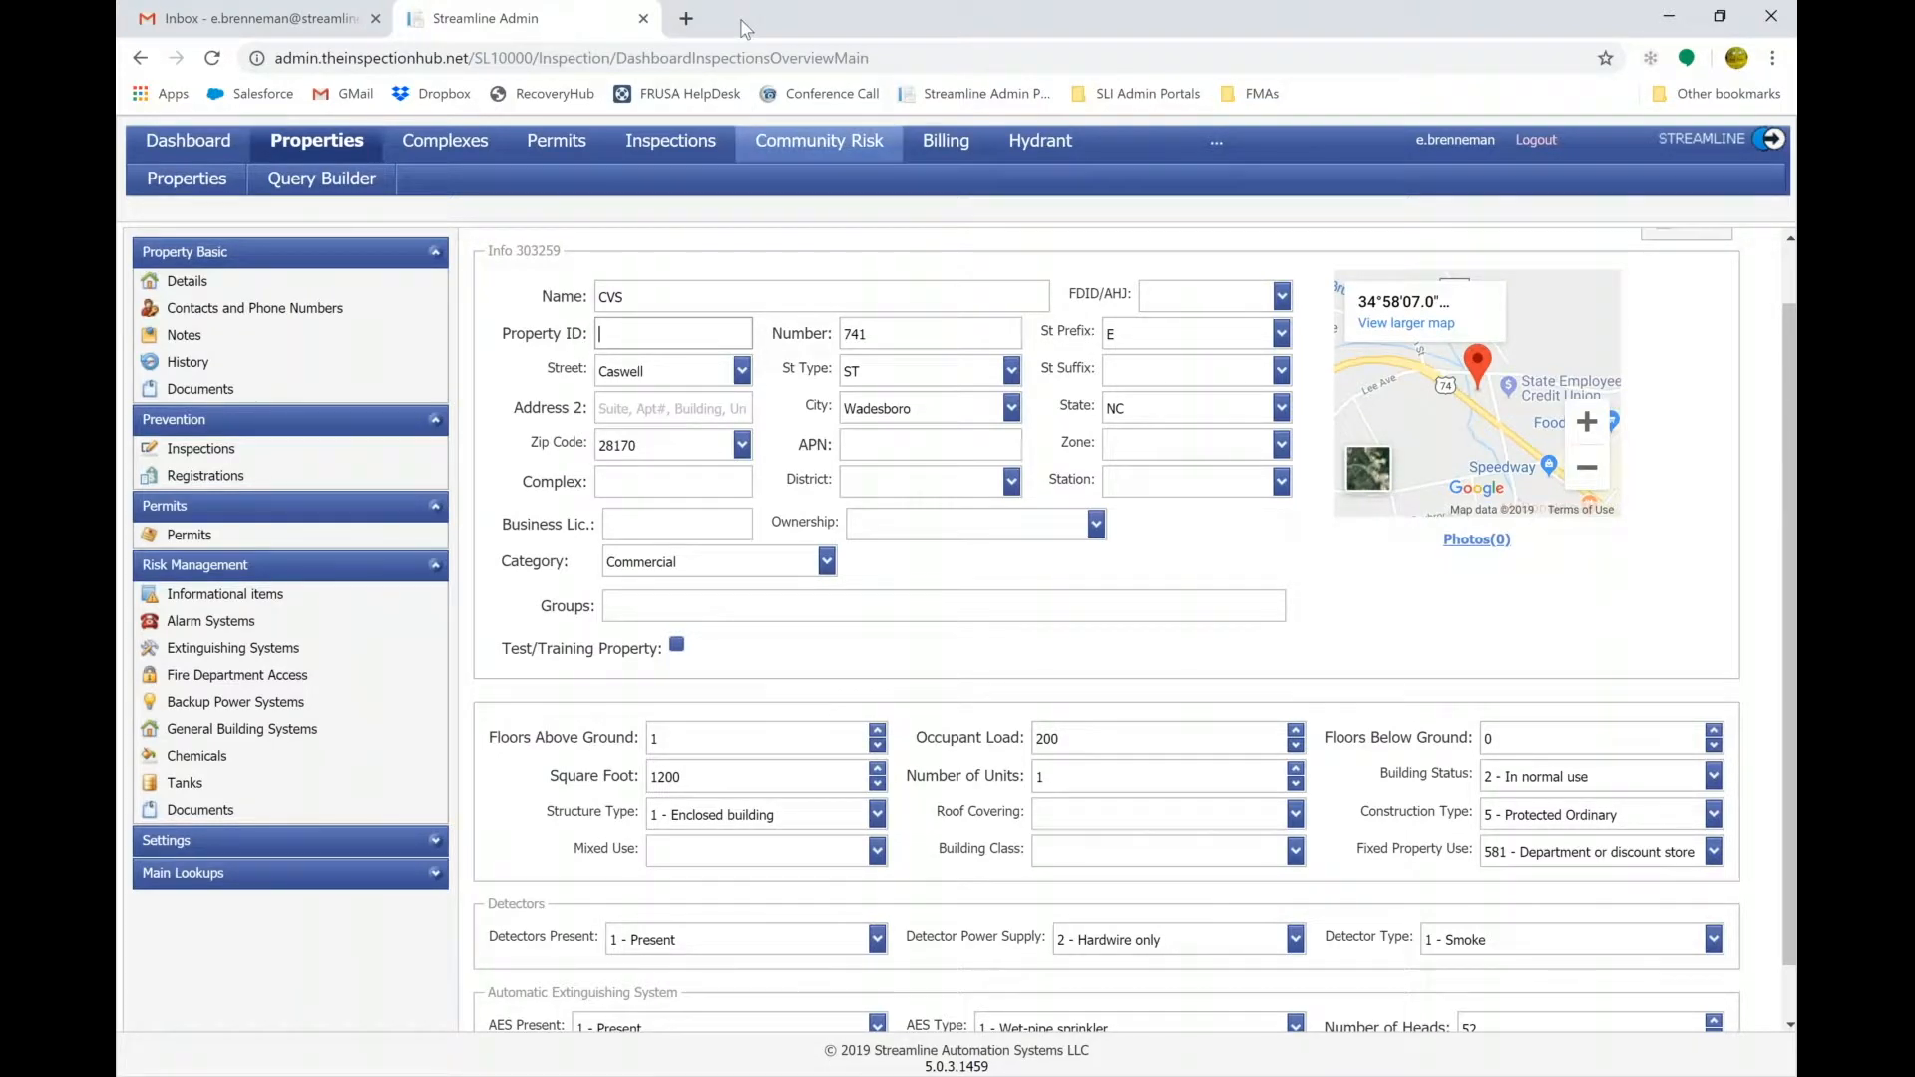
Look through the zone and building class dropdowns without changing either.
click(1282, 445)
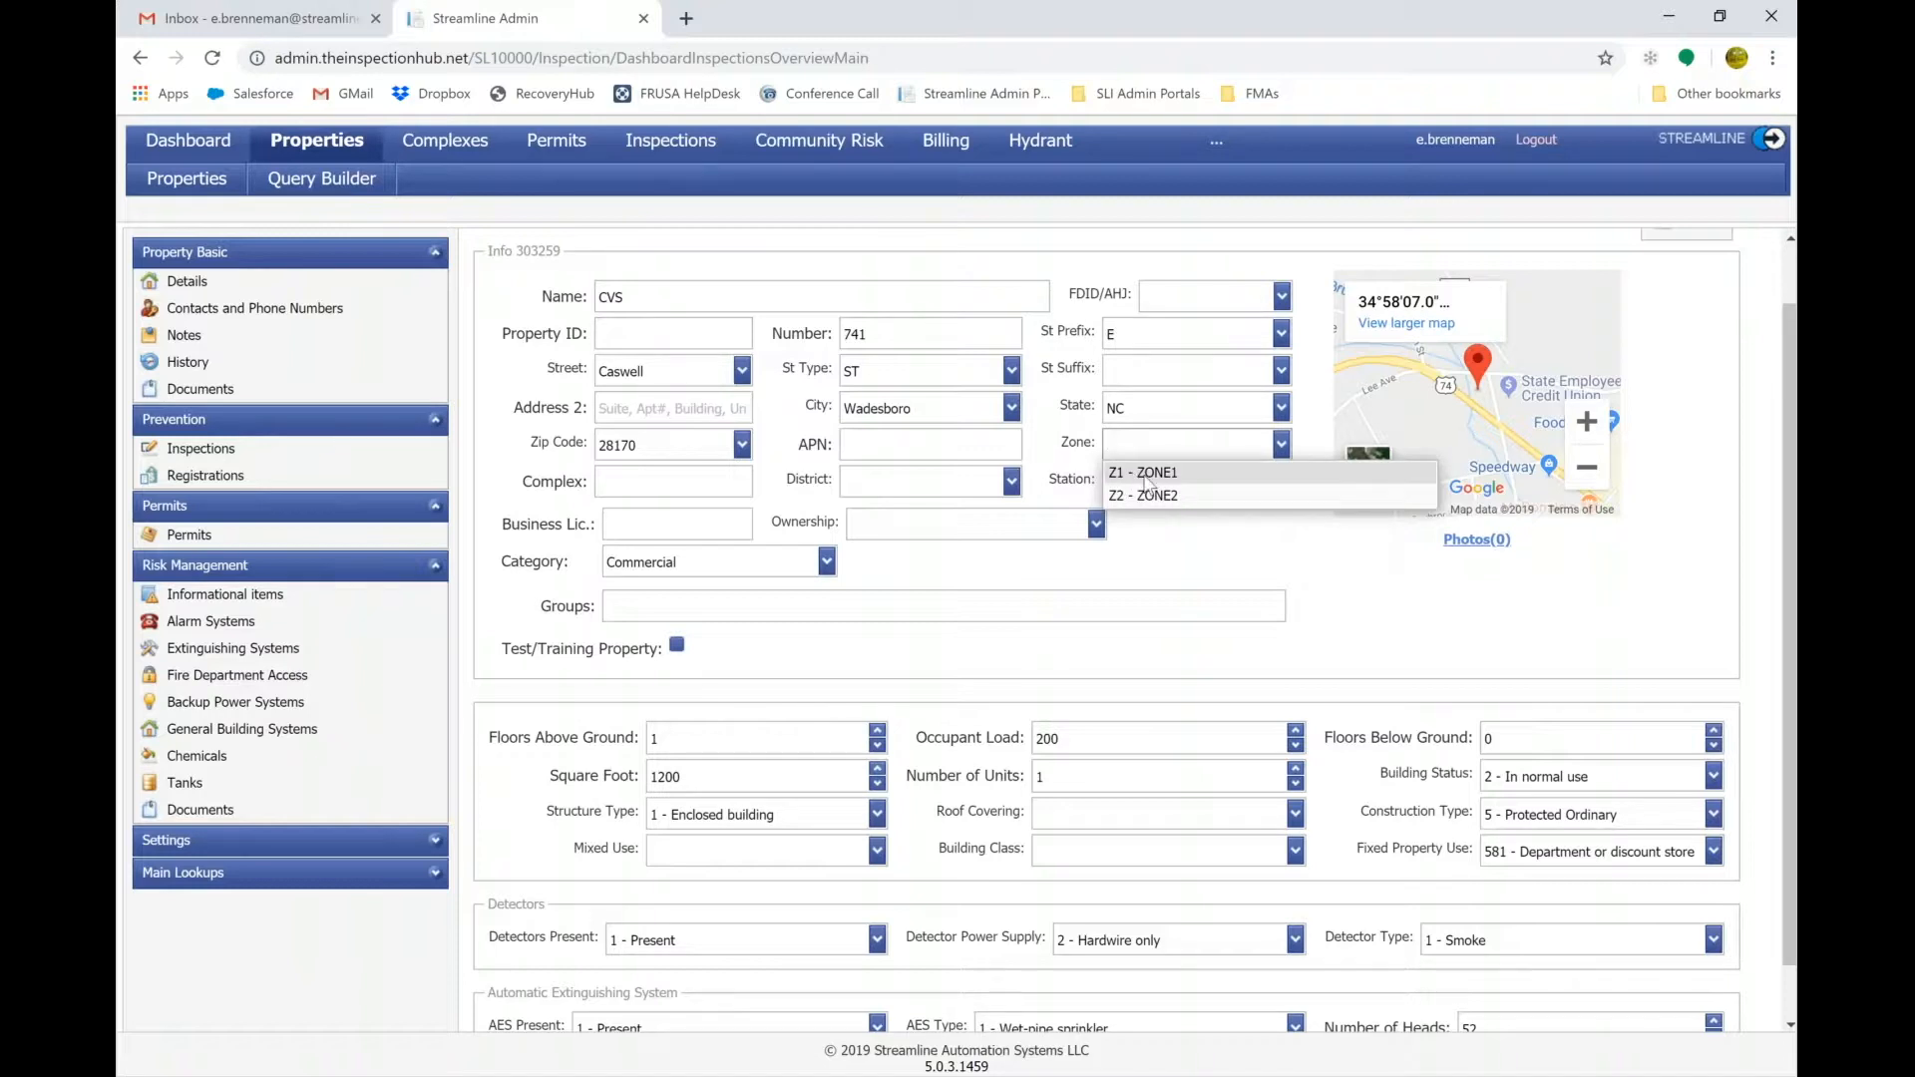
click(1169, 547)
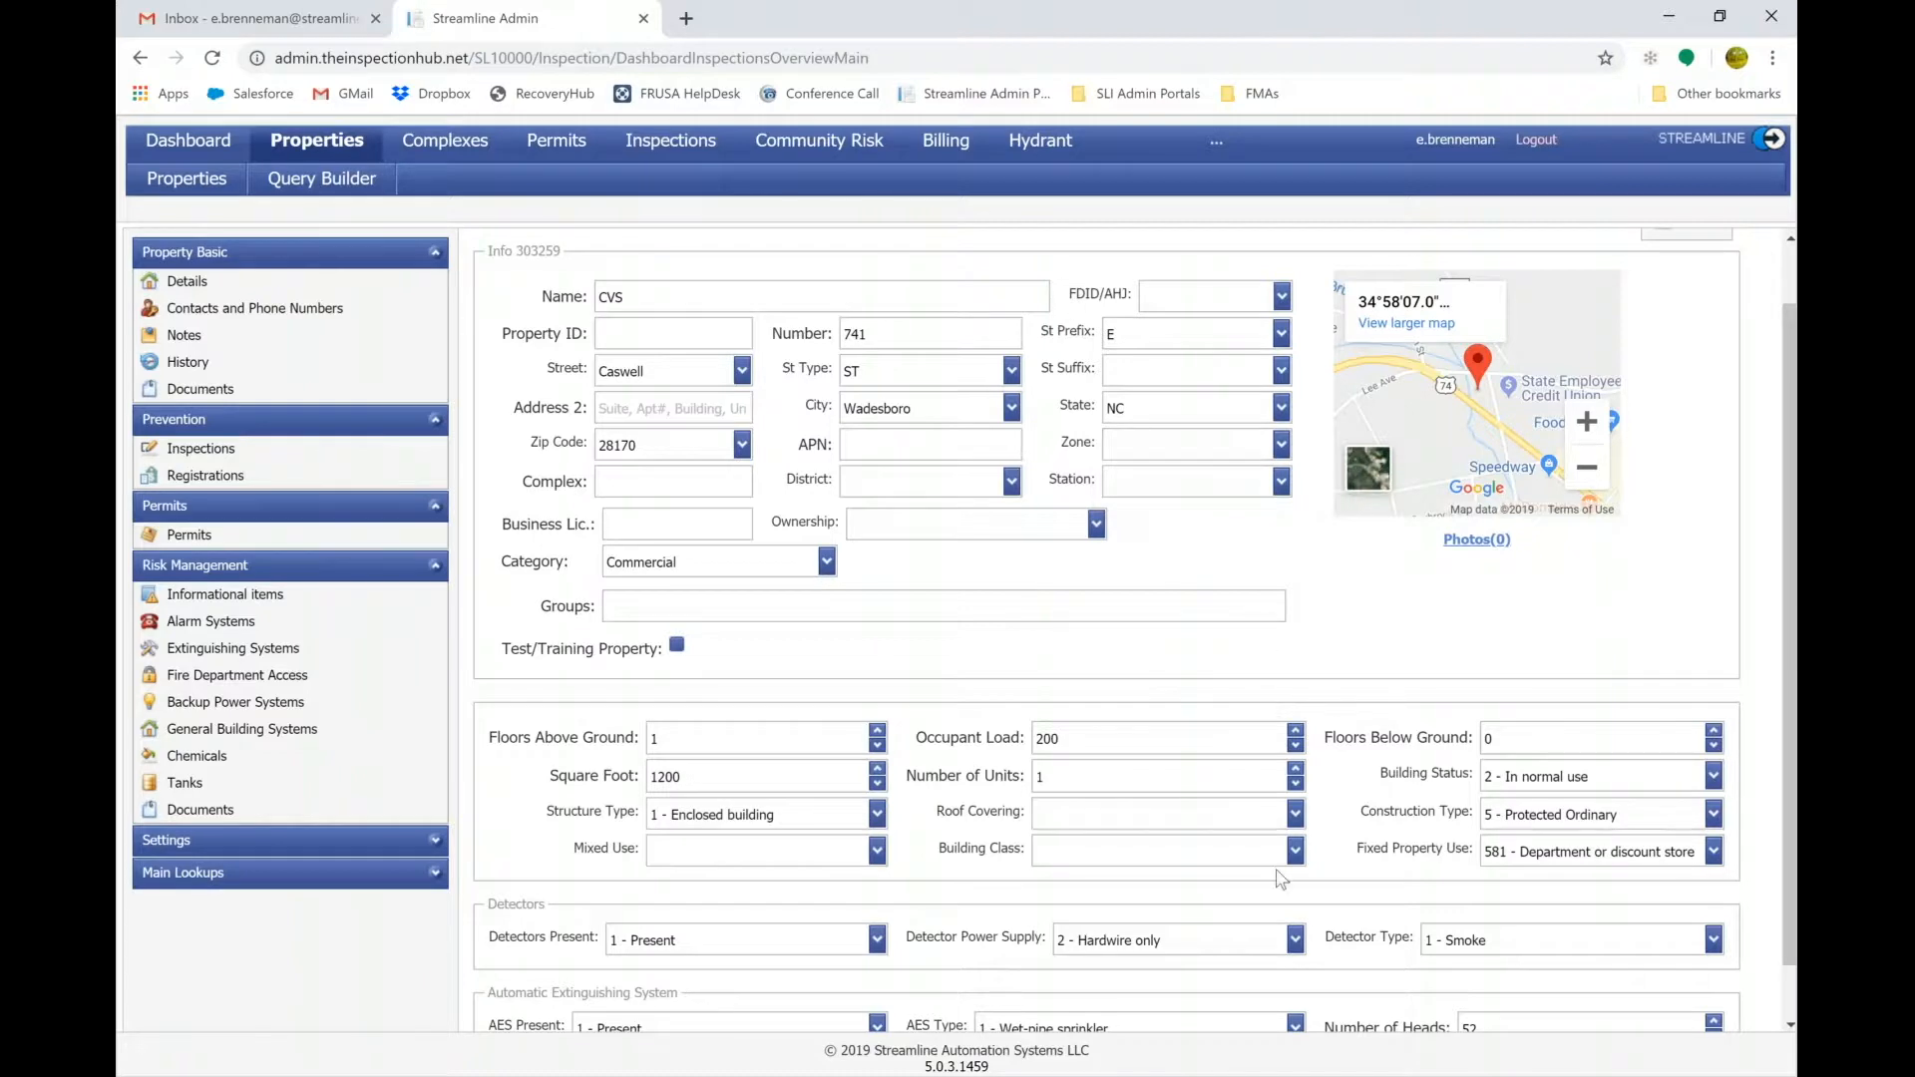
click(1295, 851)
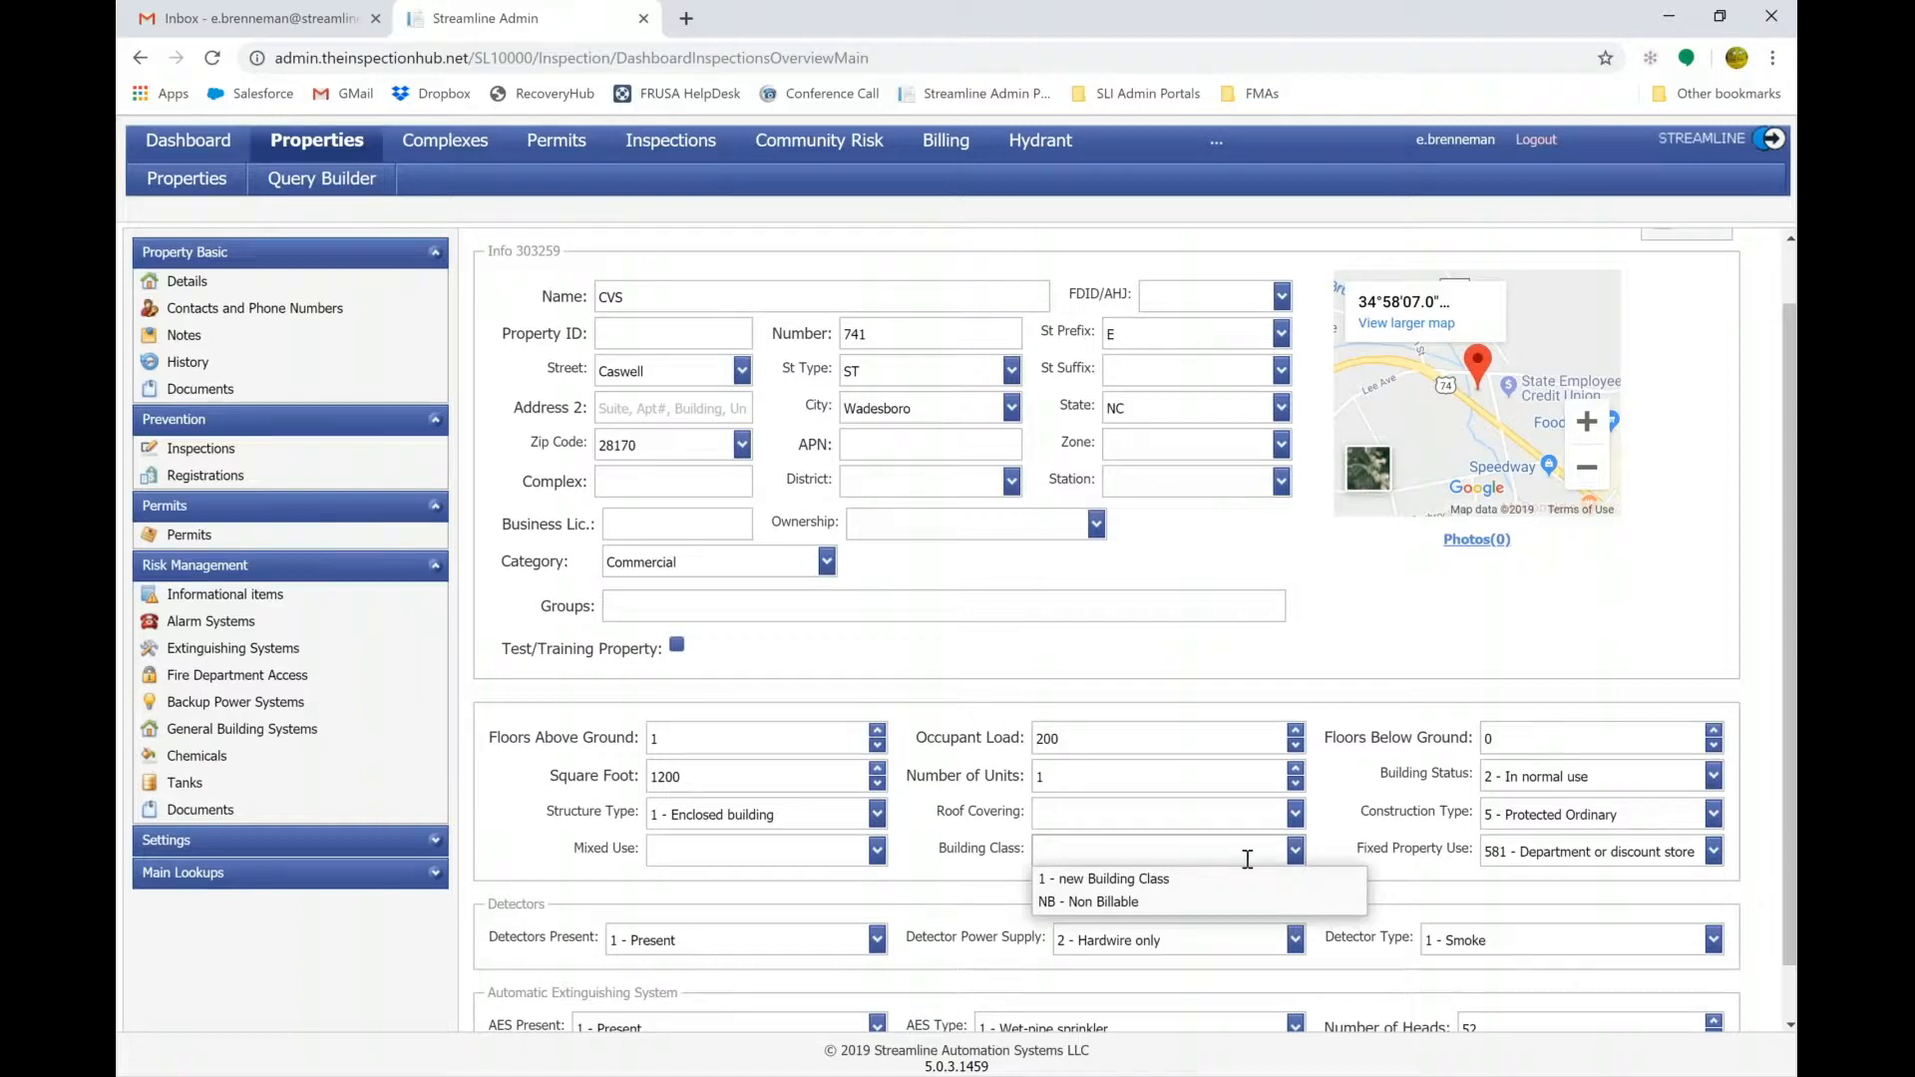
key(Down)
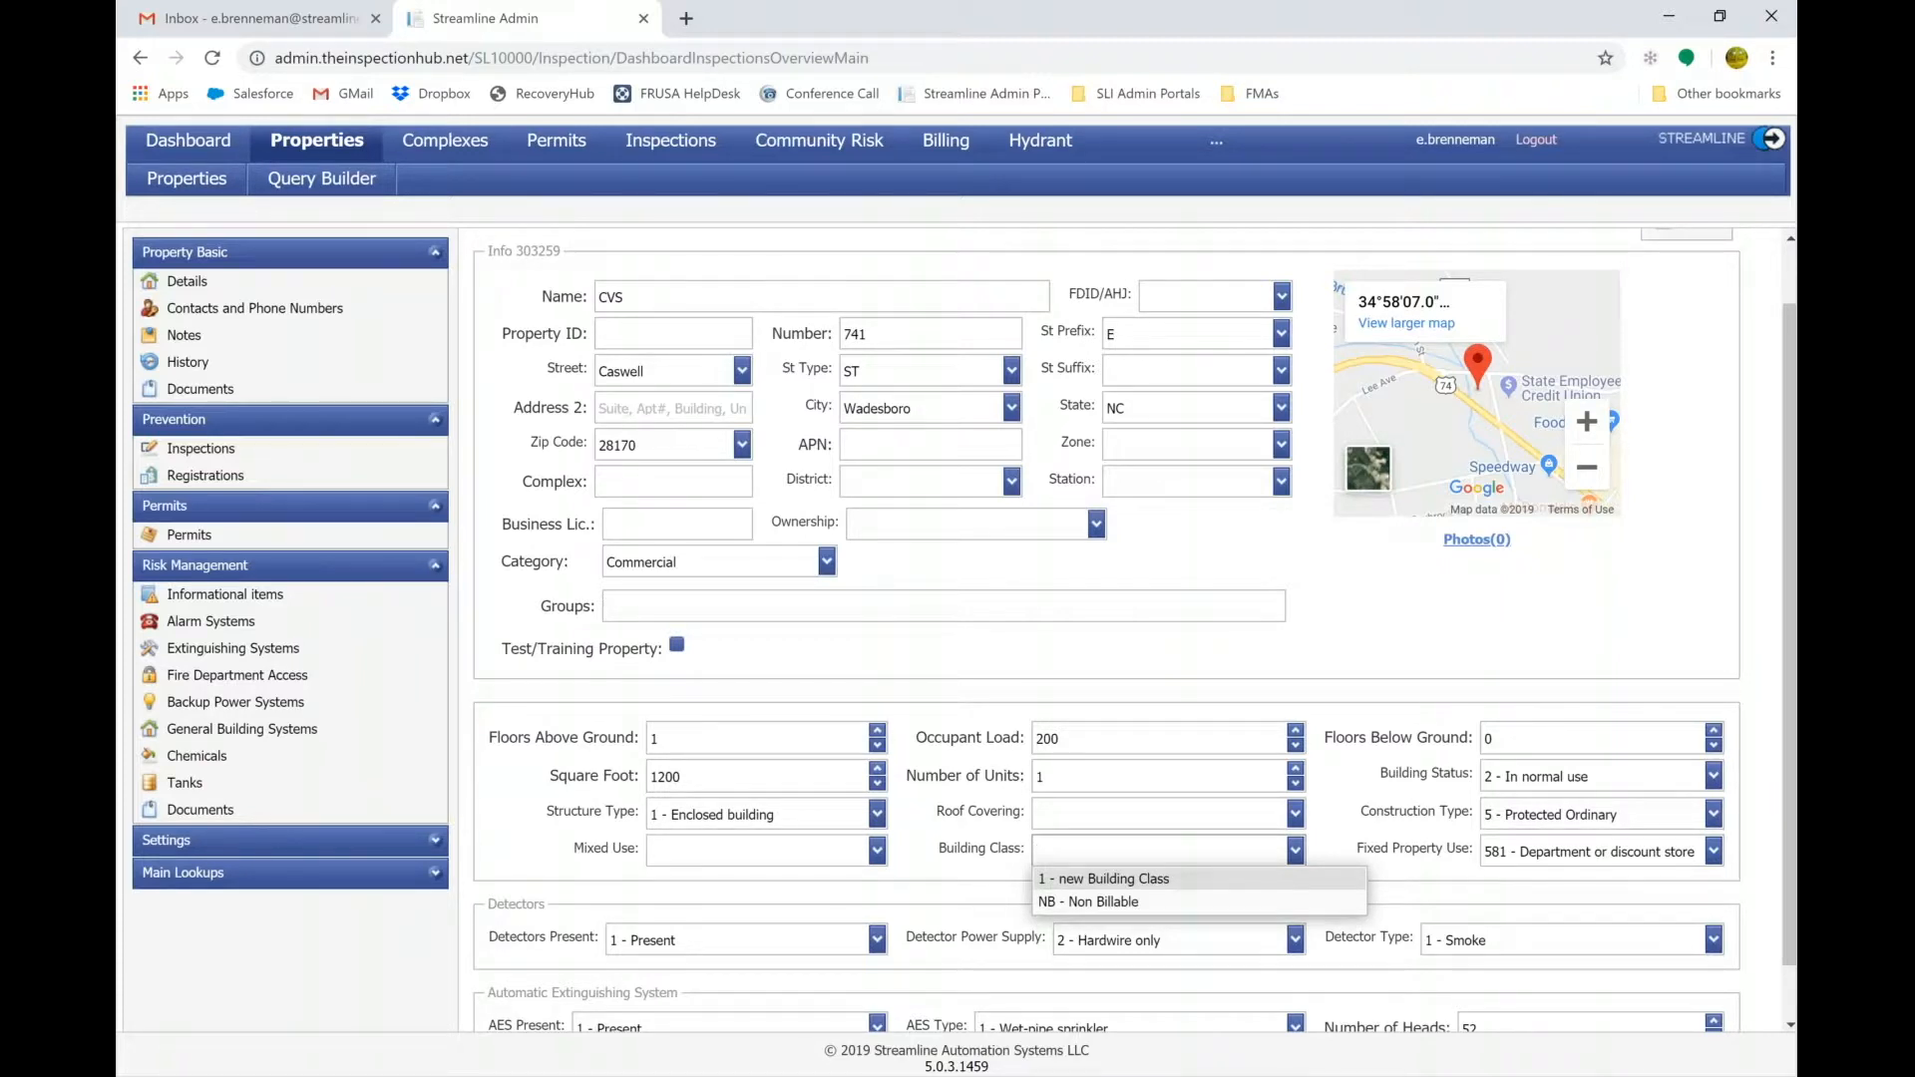
click(1352, 796)
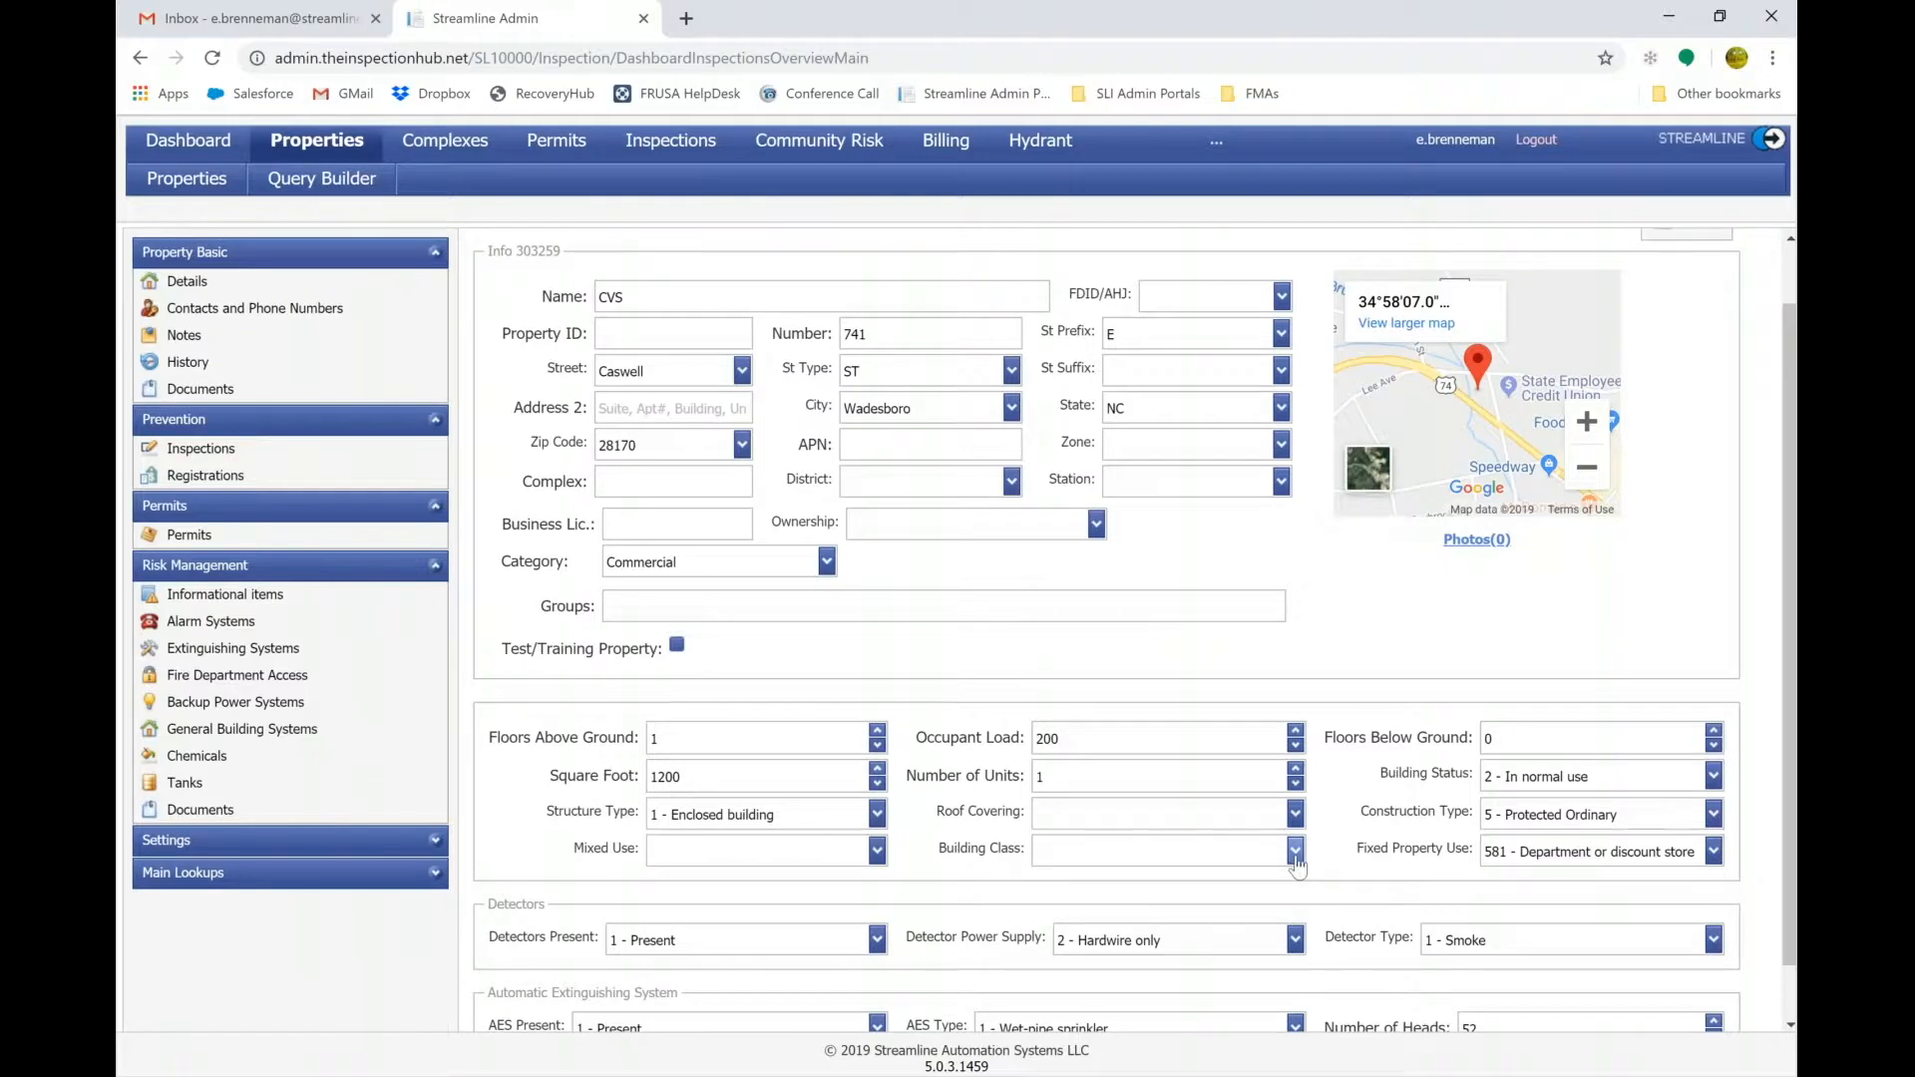
click(1295, 851)
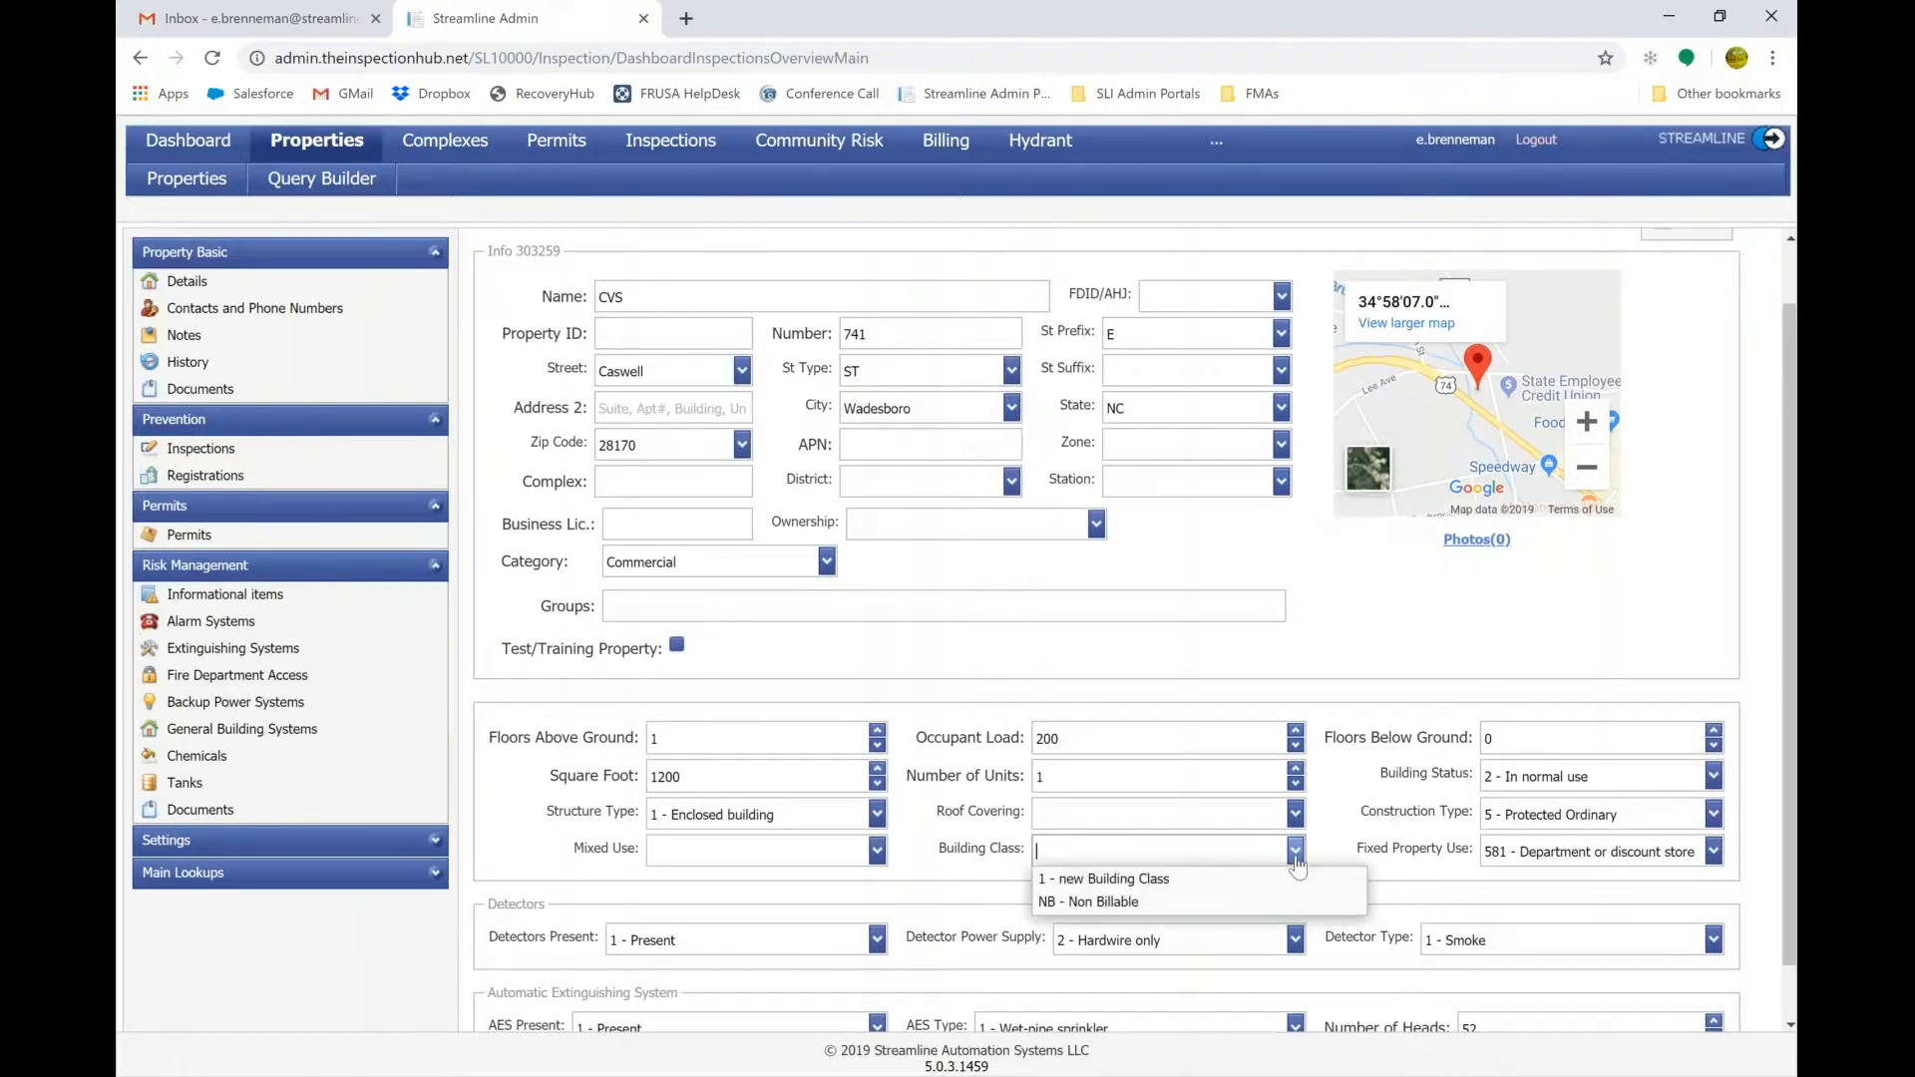
click(1035, 644)
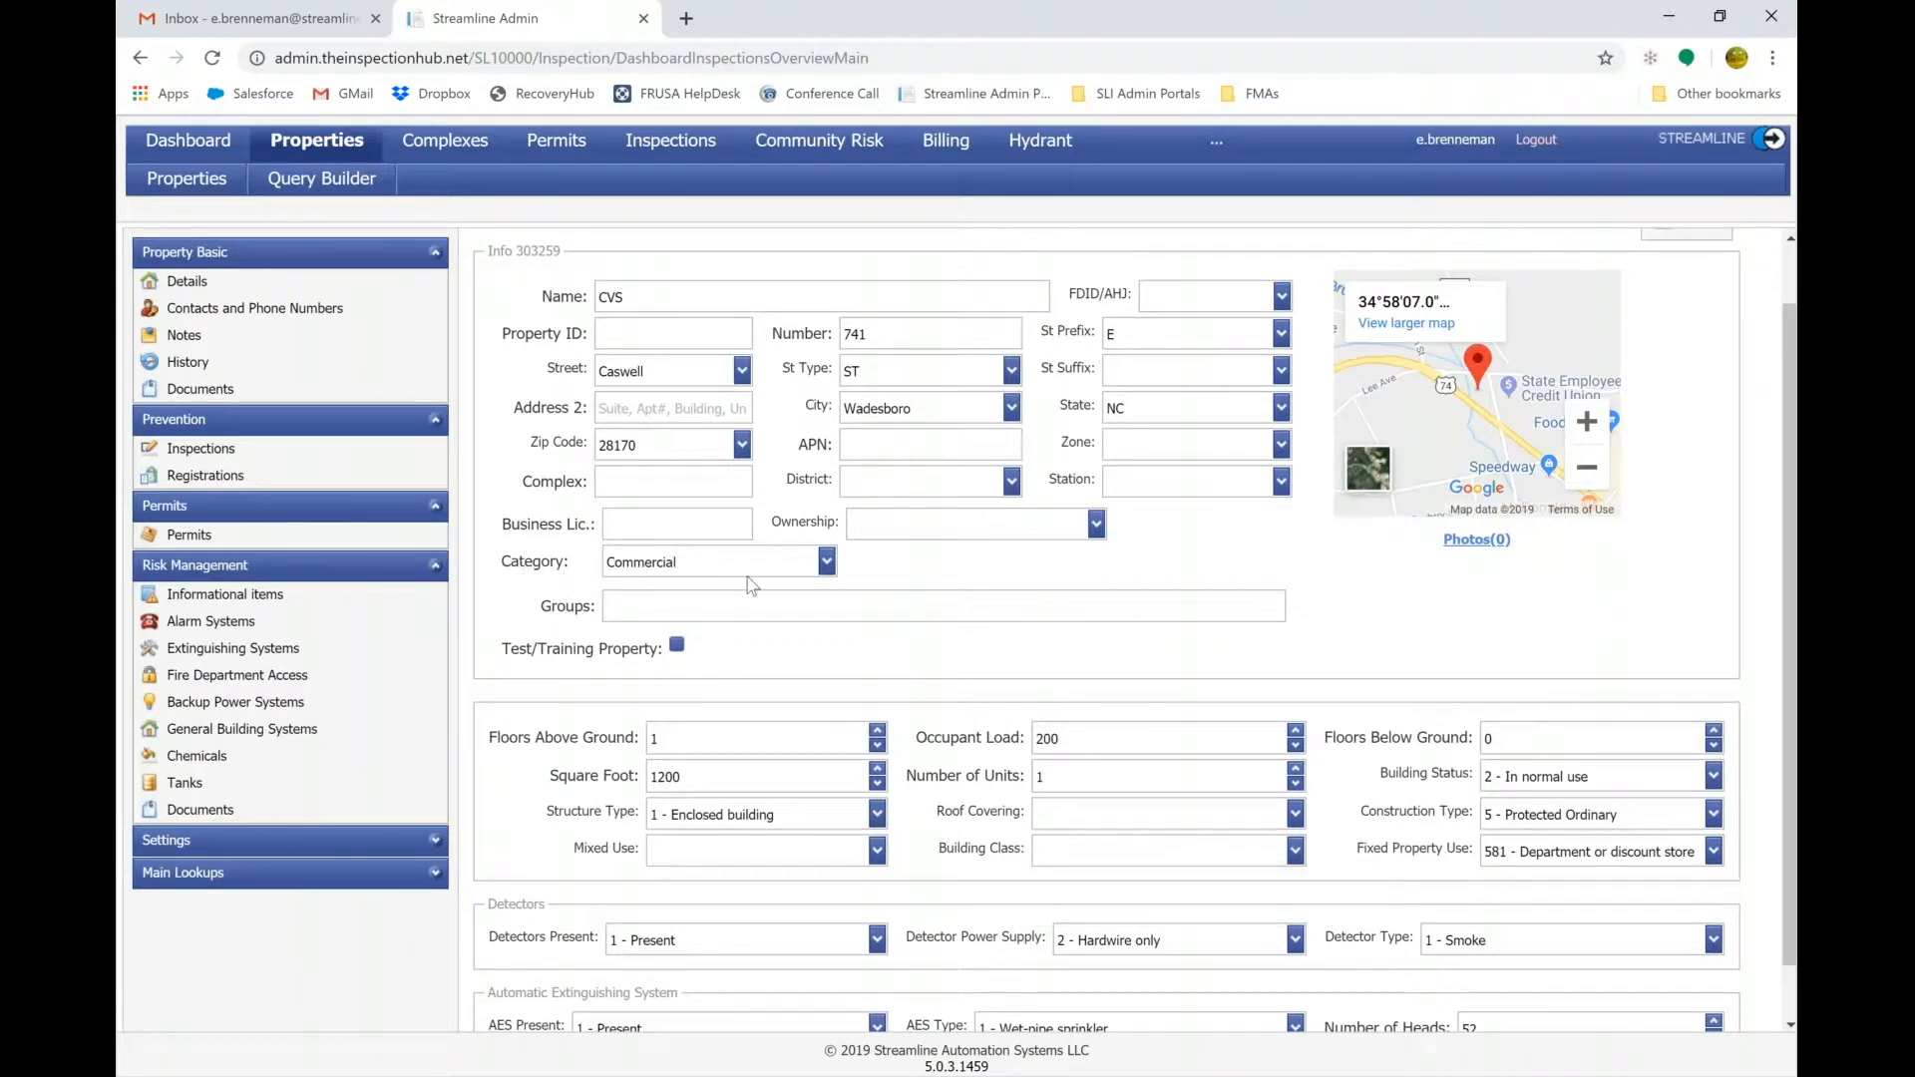
Check the Category list, keep Commercial, and head to Contacts and Phone Numbers.
click(825, 562)
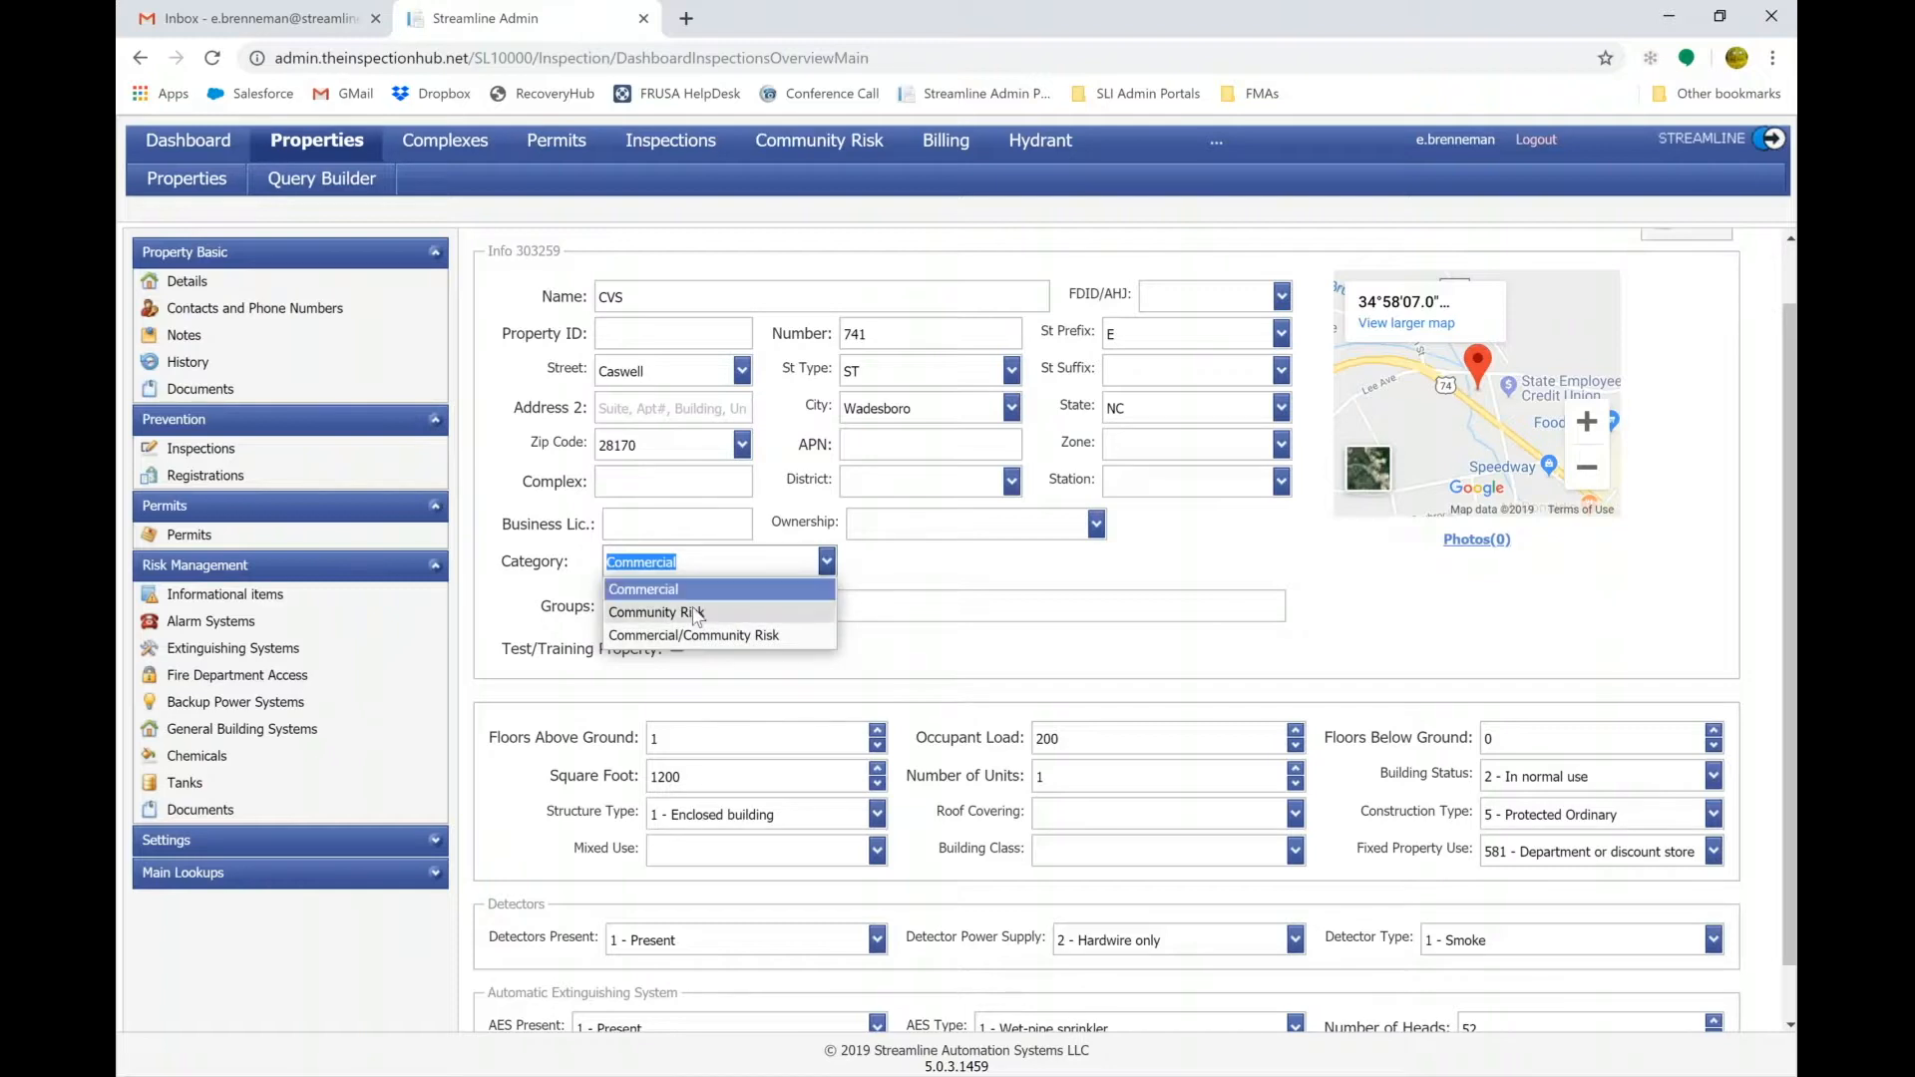
click(451, 514)
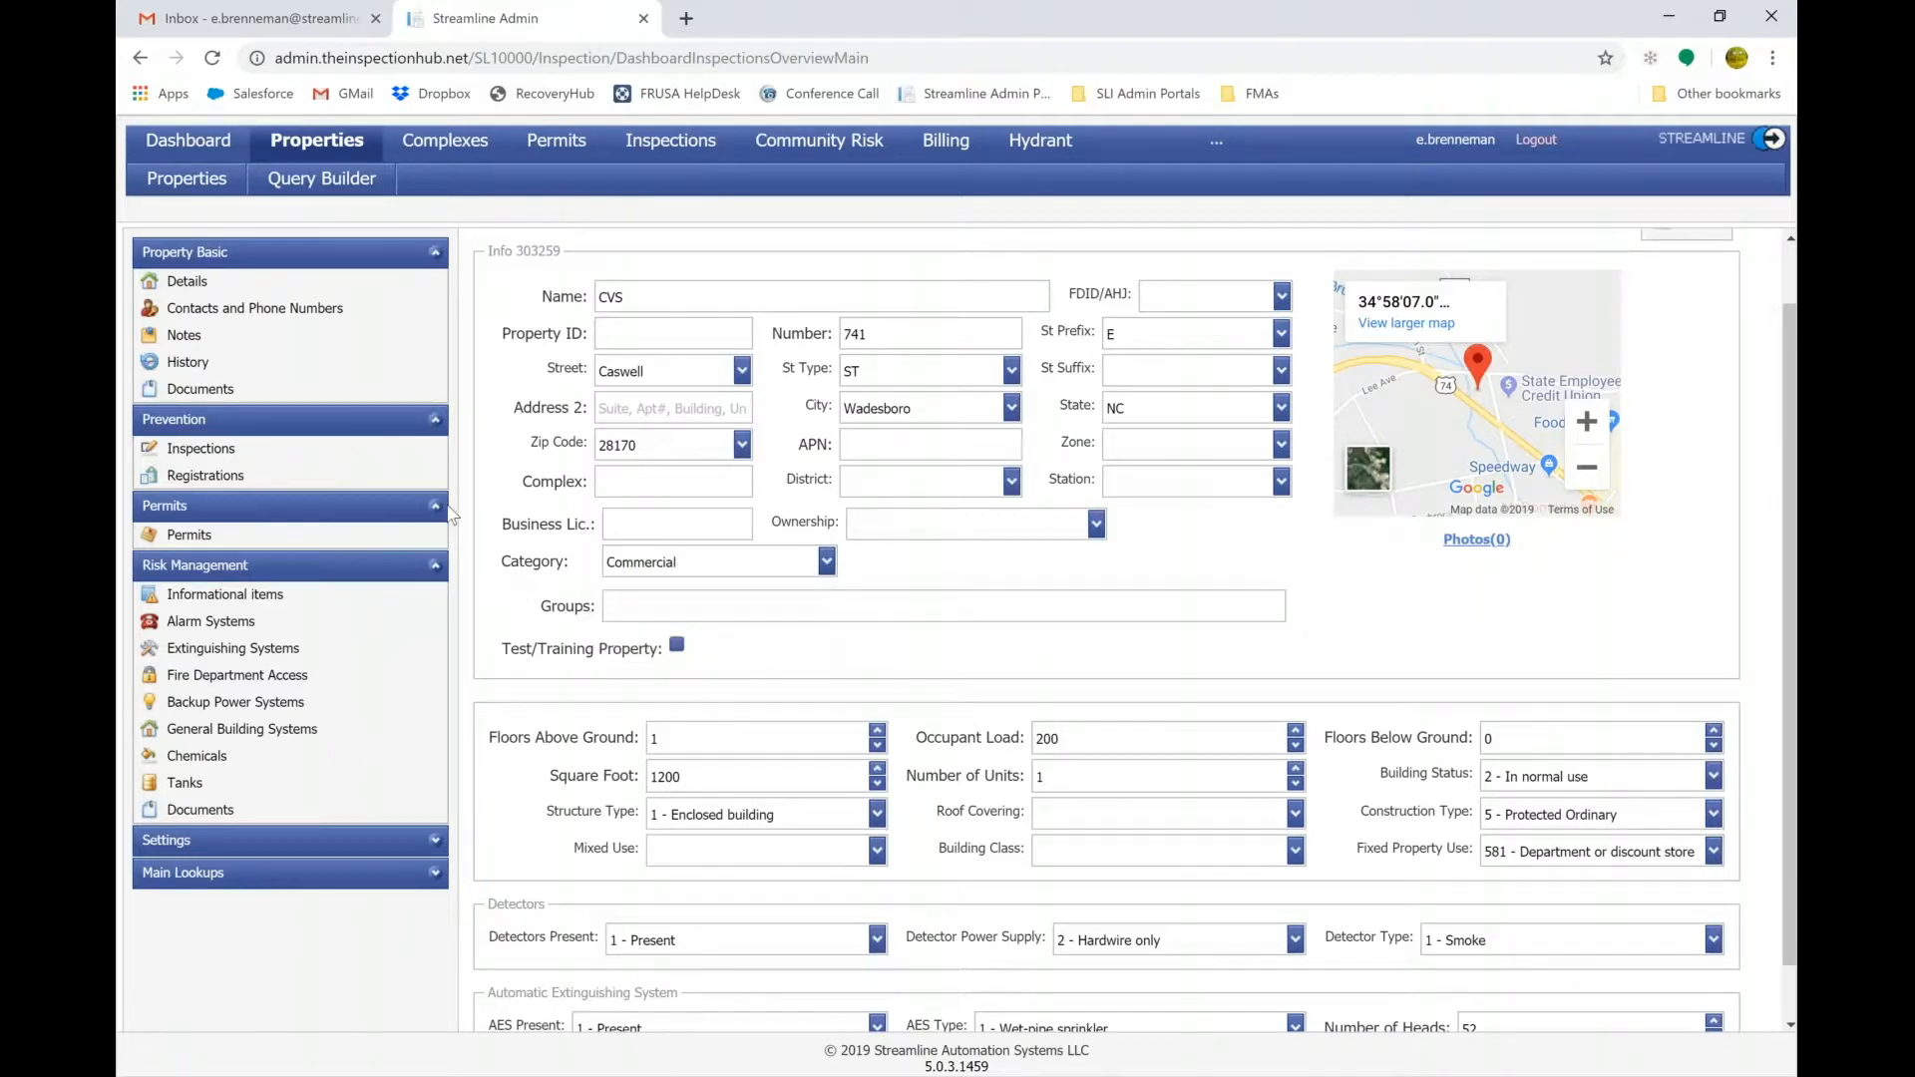
click(222, 310)
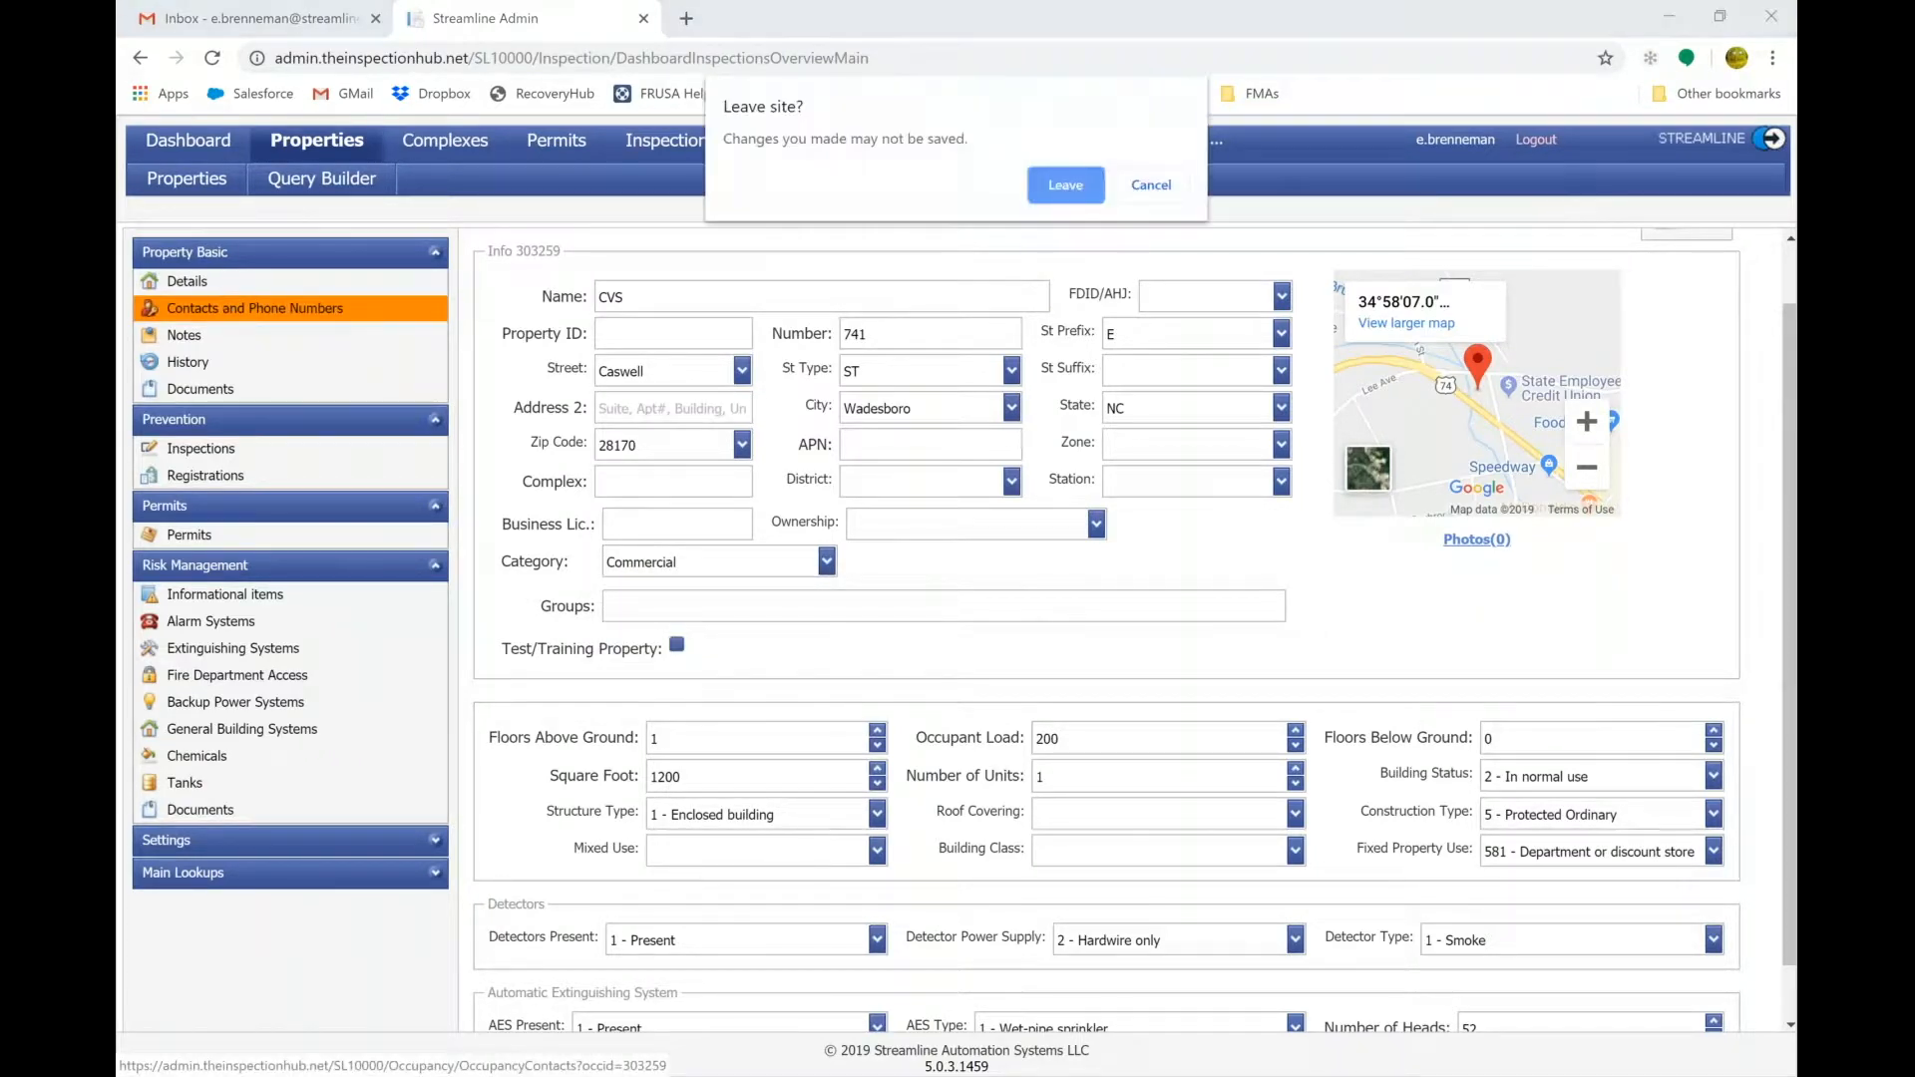
Leave the details page, view the CVS contact's call records, and edit that Owner contact.
click(1065, 185)
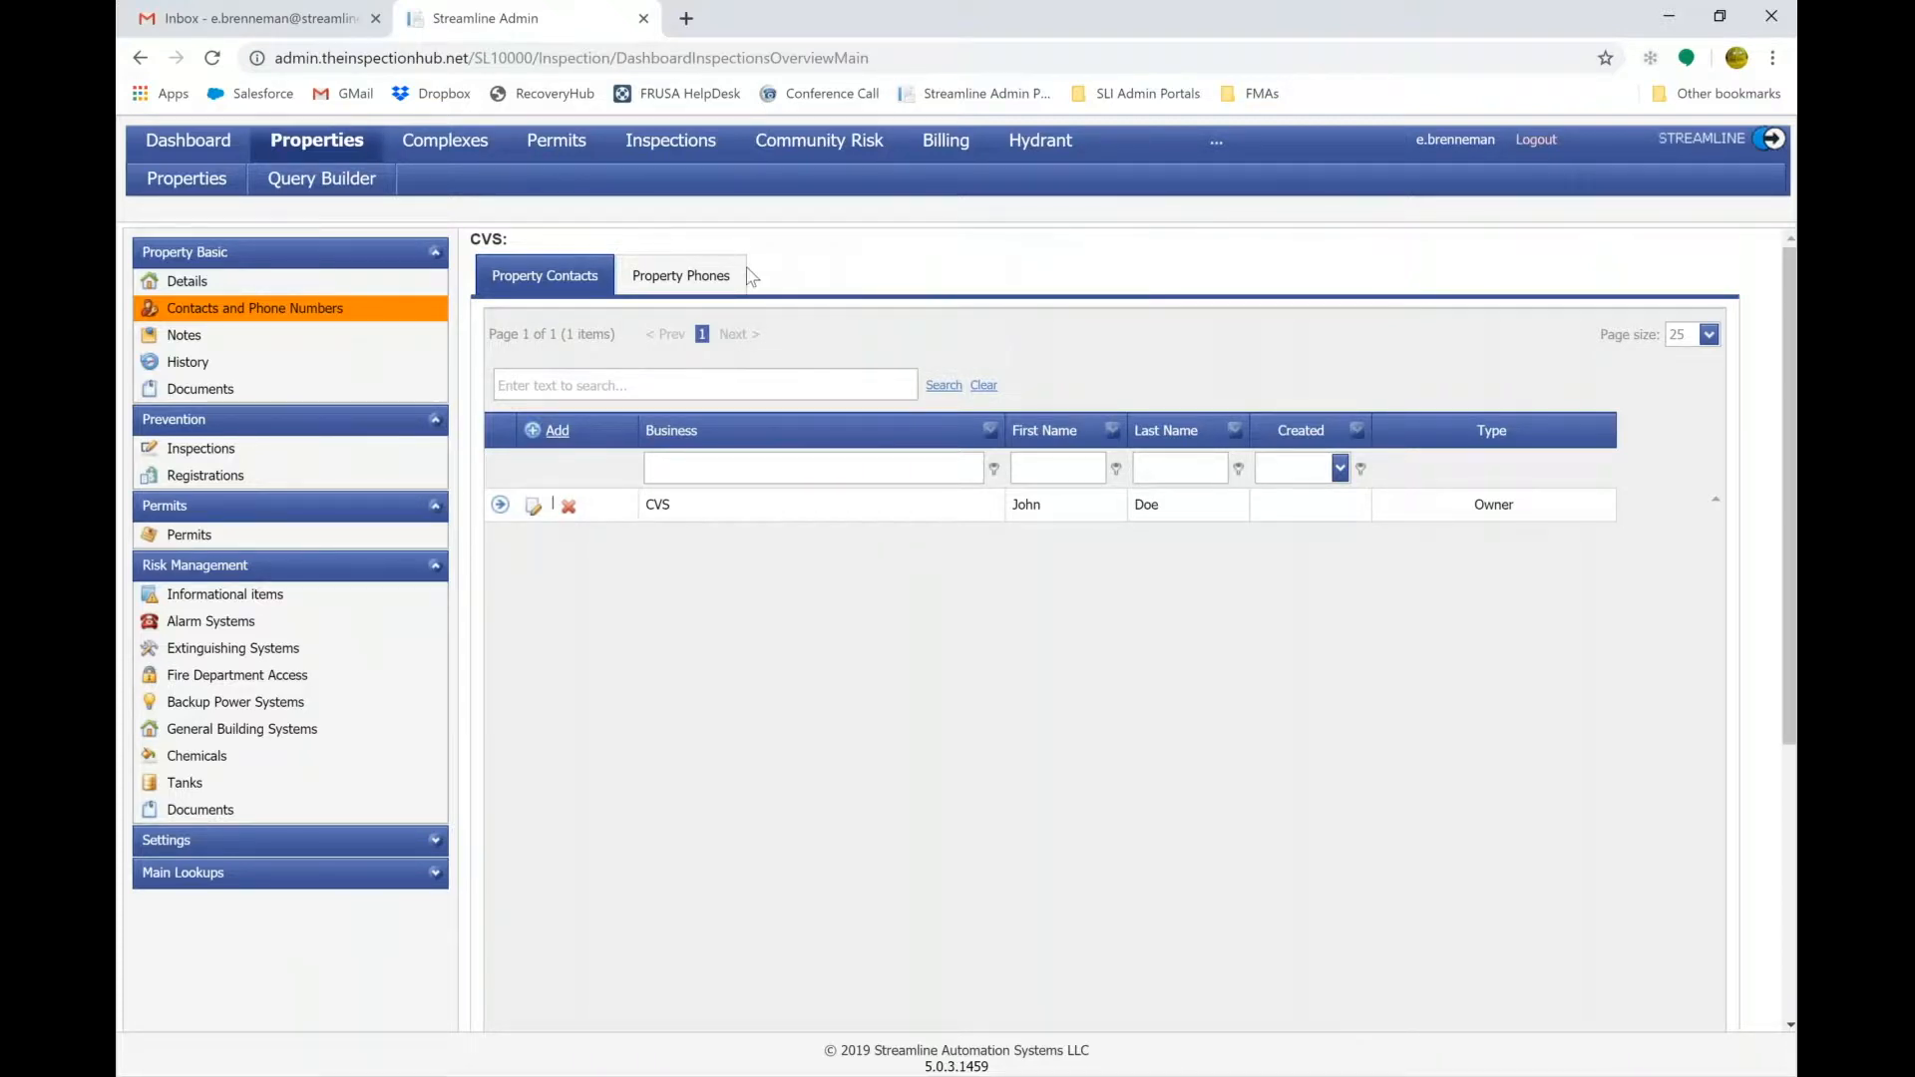
click(500, 508)
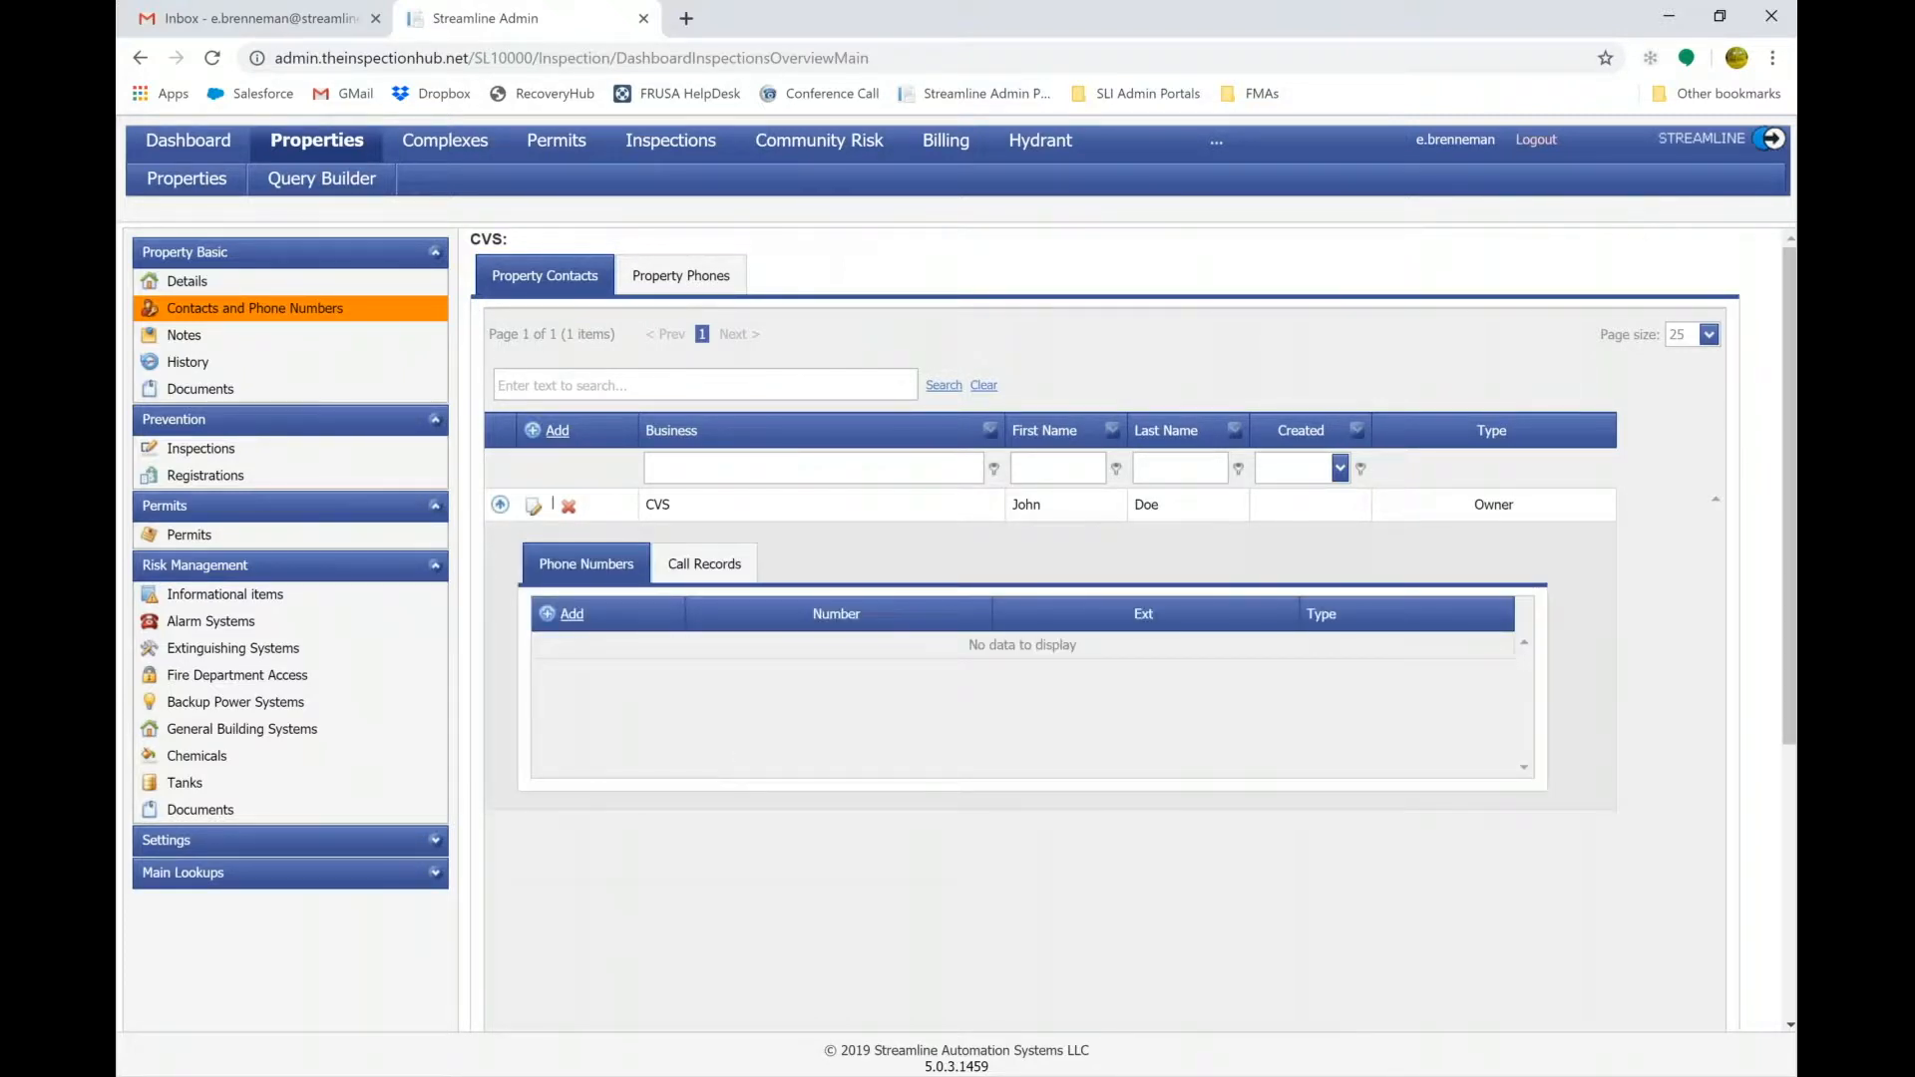
click(717, 569)
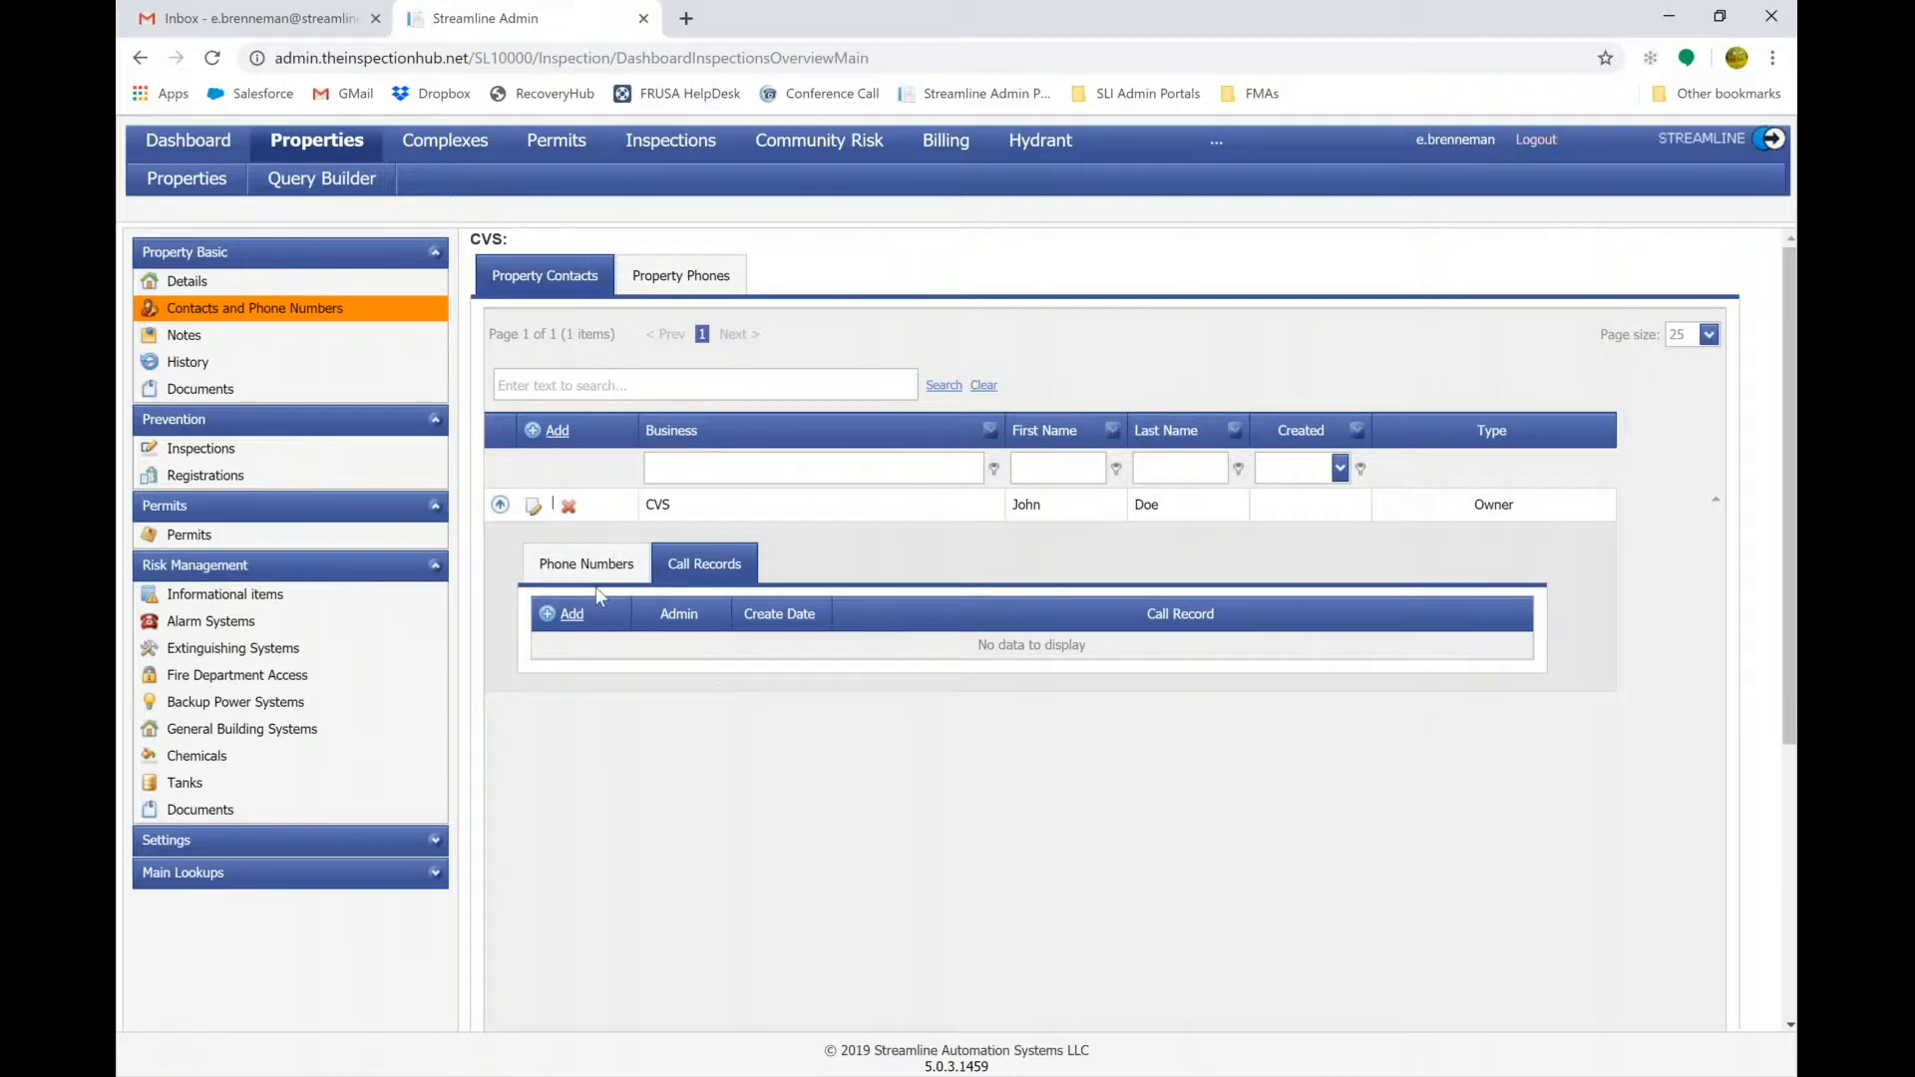
click(534, 505)
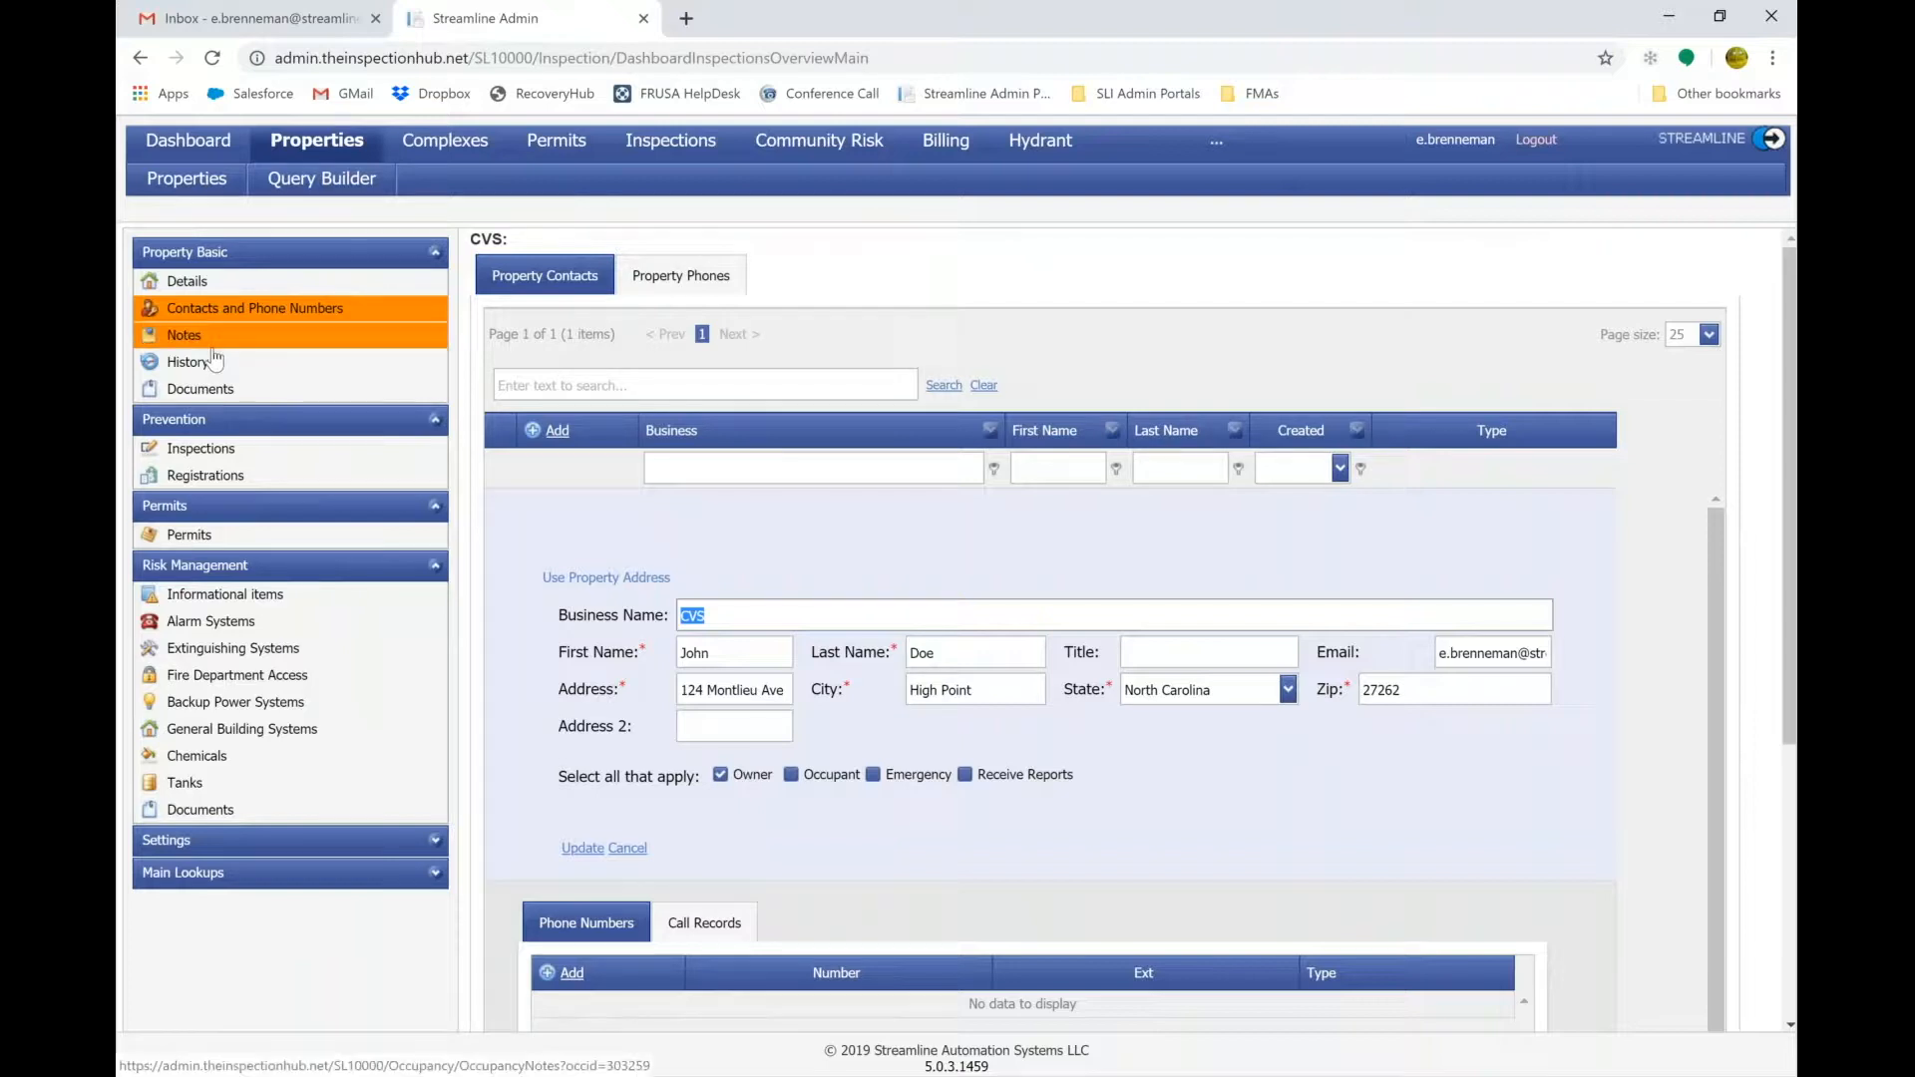
After reviewing the CVS contact form, go to the property's Notes page.
click(249, 338)
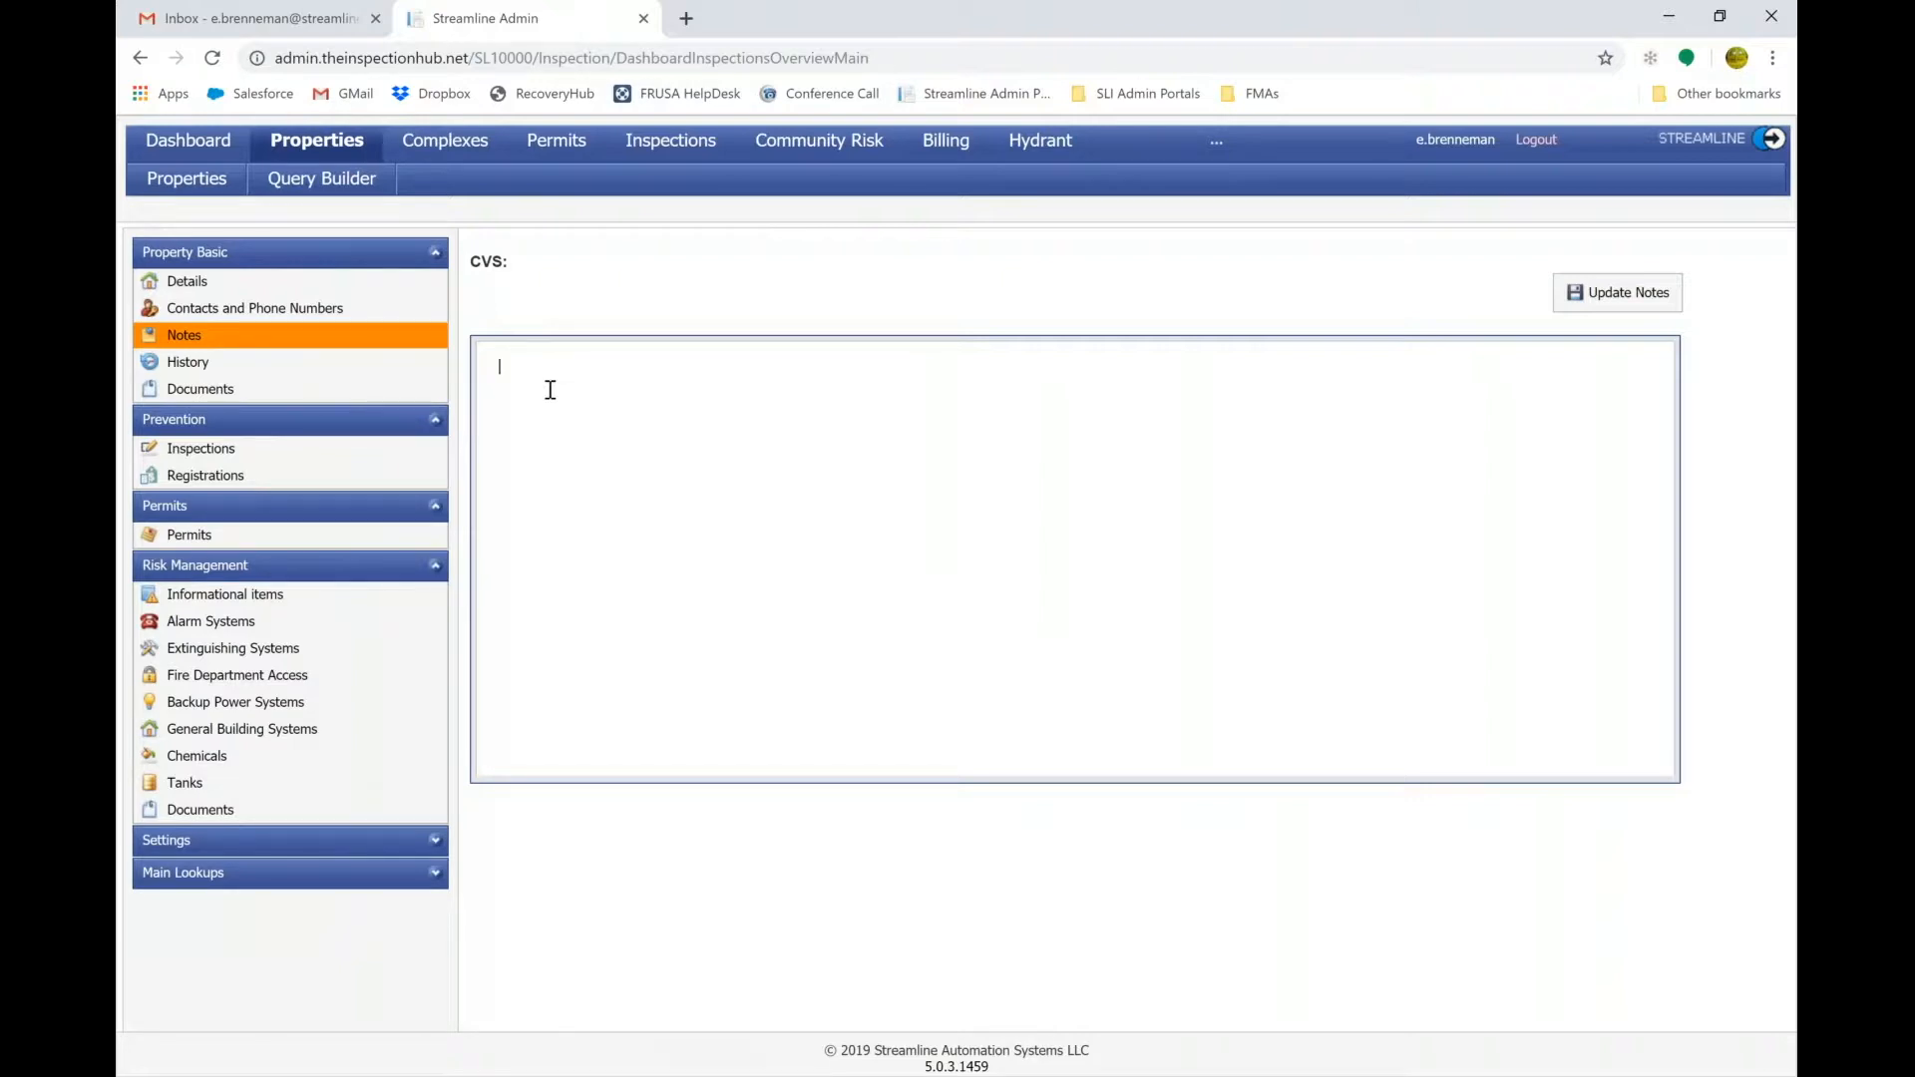
Save 'Vault in the kitchen' as the CVS property note, then go to Documents.
text(Vault in the kitchen)
click(1616, 292)
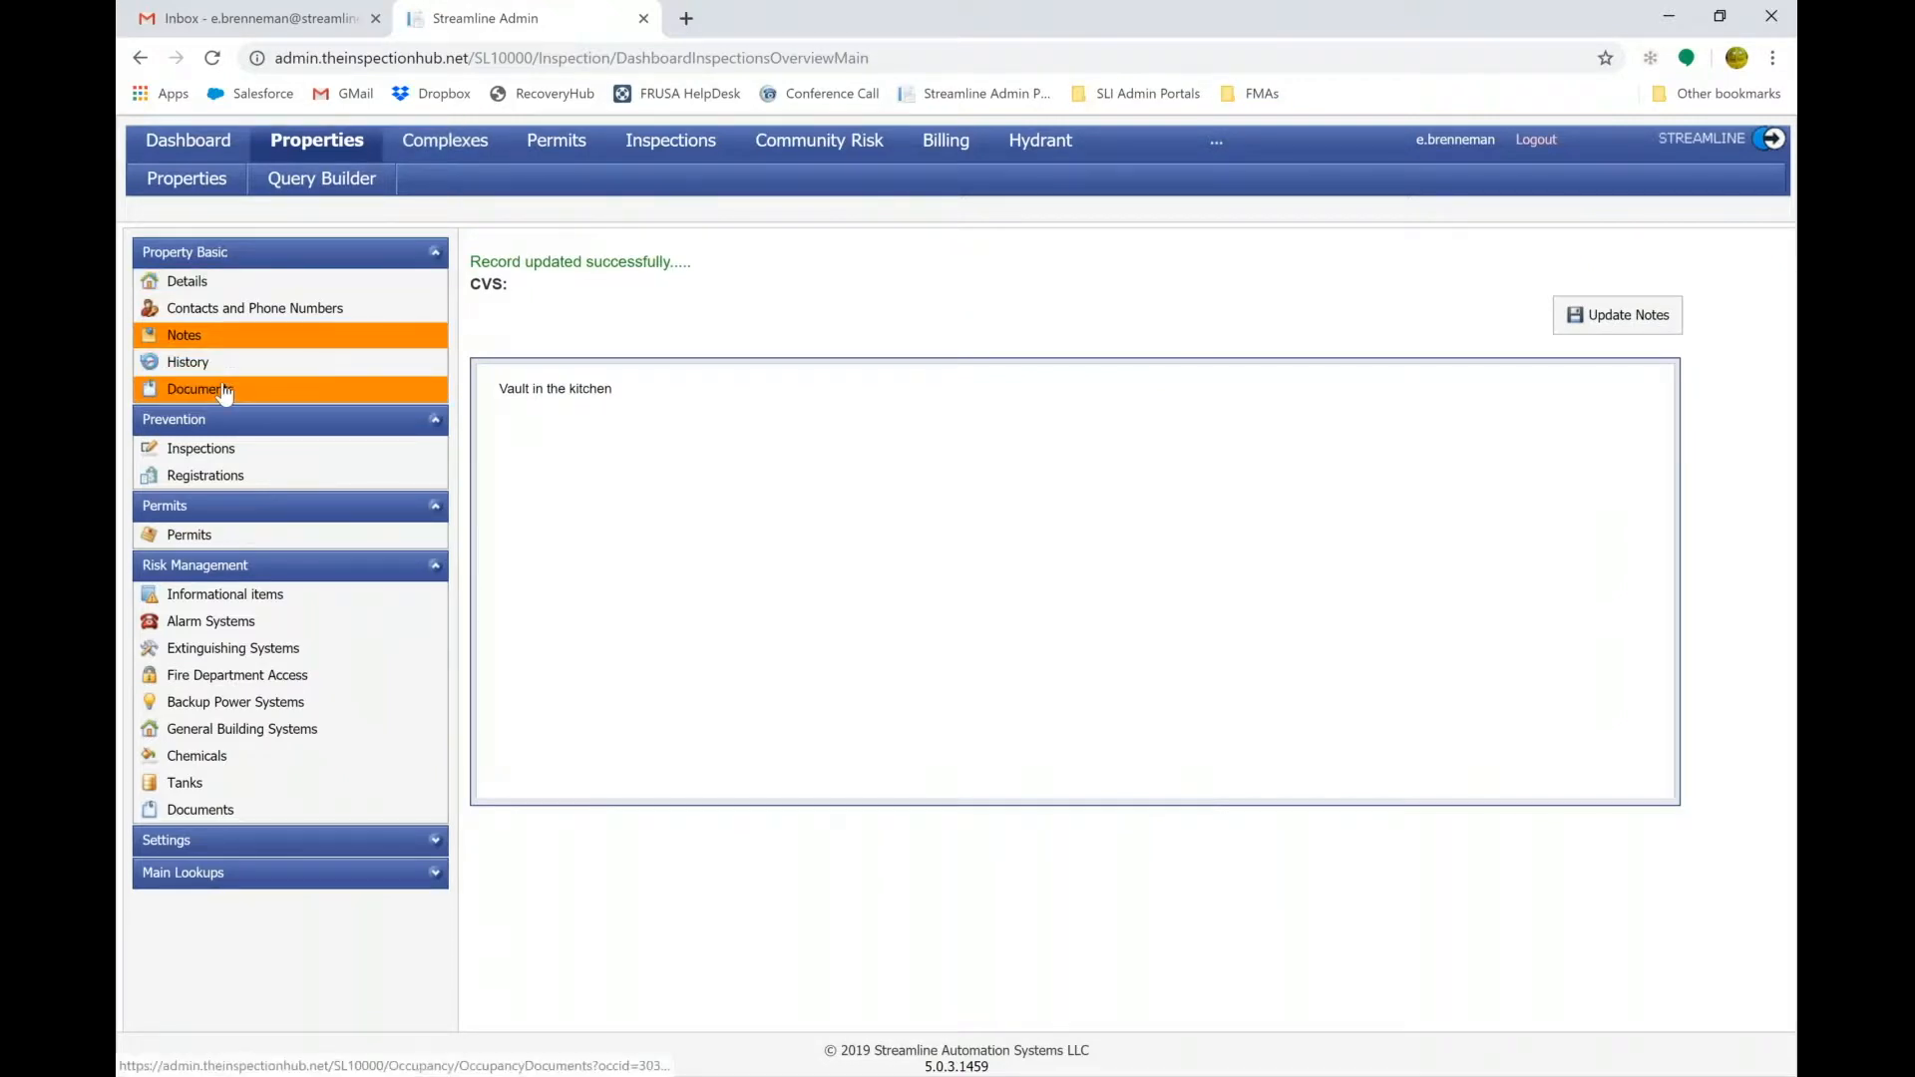
click(223, 390)
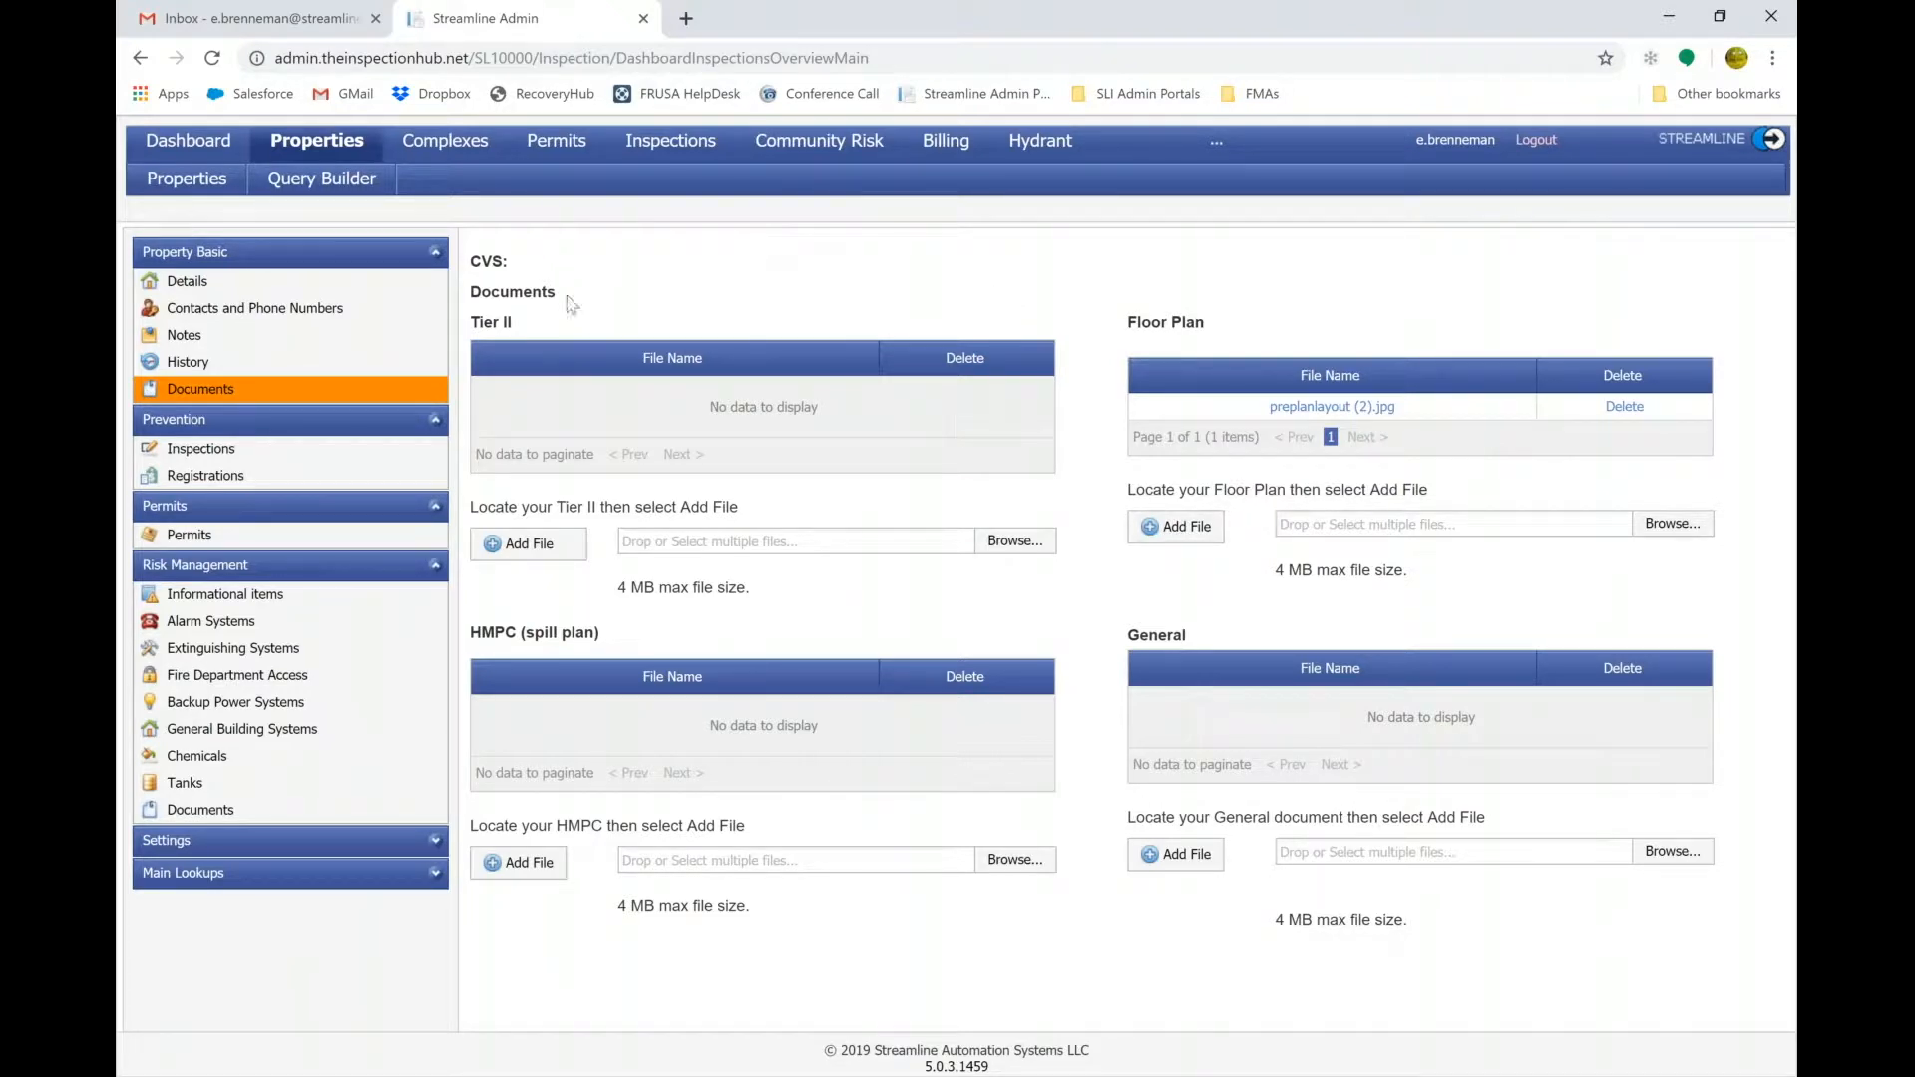
Open the CVS property's Inspections list under Prevention.
click(212, 451)
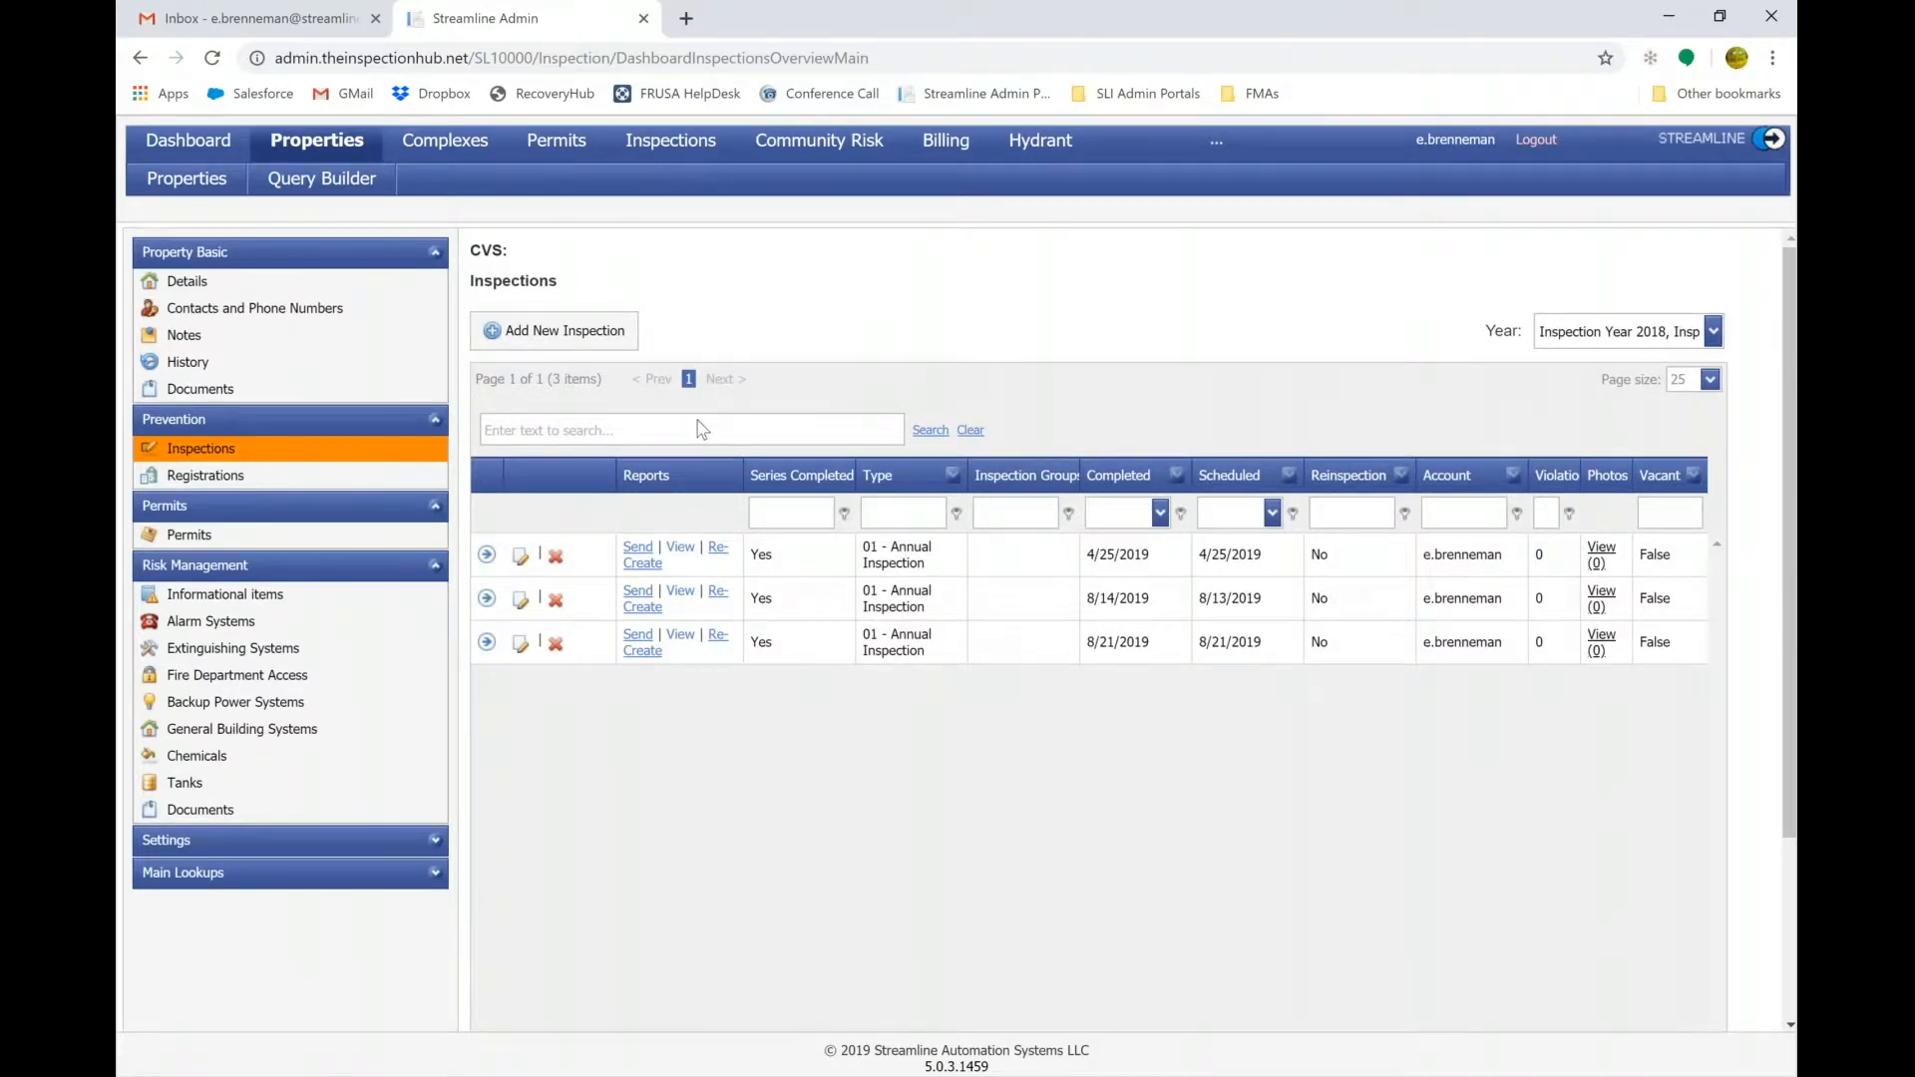
Check the 4/25/2019 annual inspection's responsible party, then open the CVS property permits.
click(488, 556)
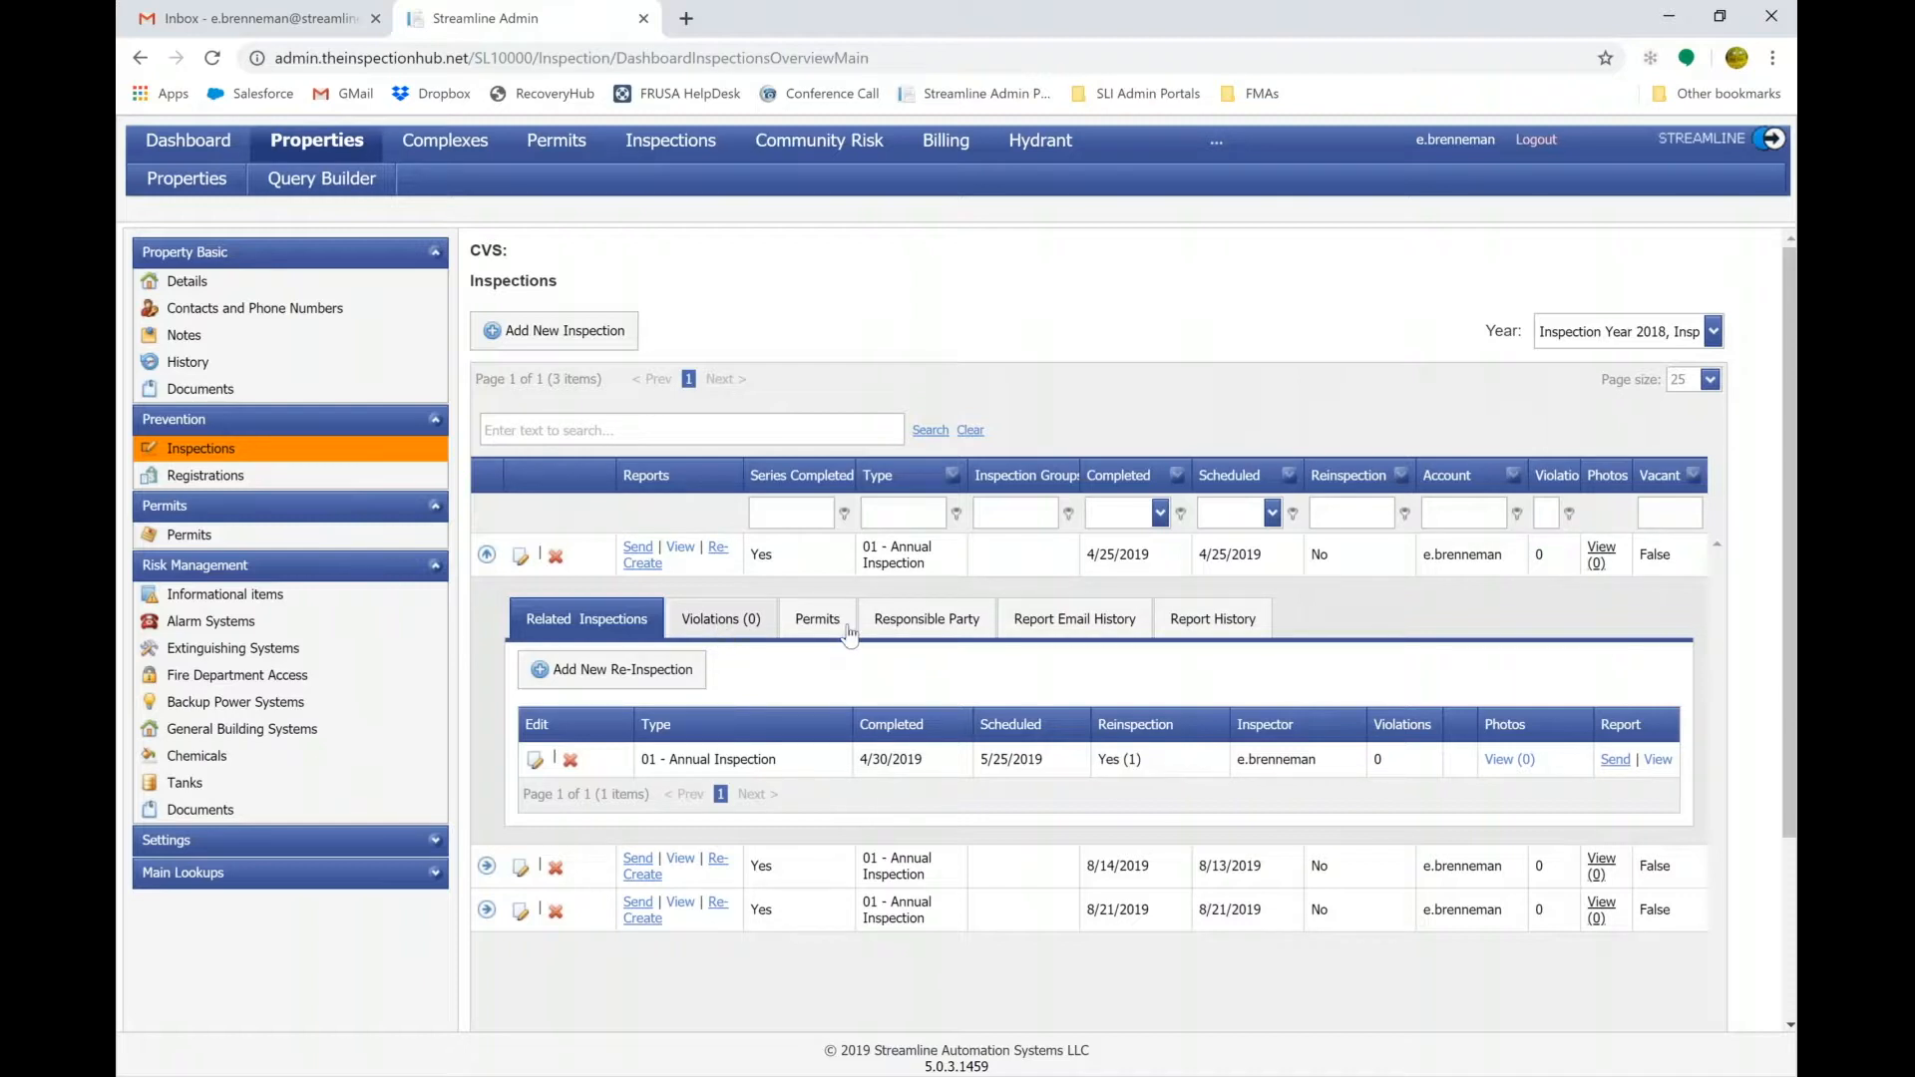
click(944, 633)
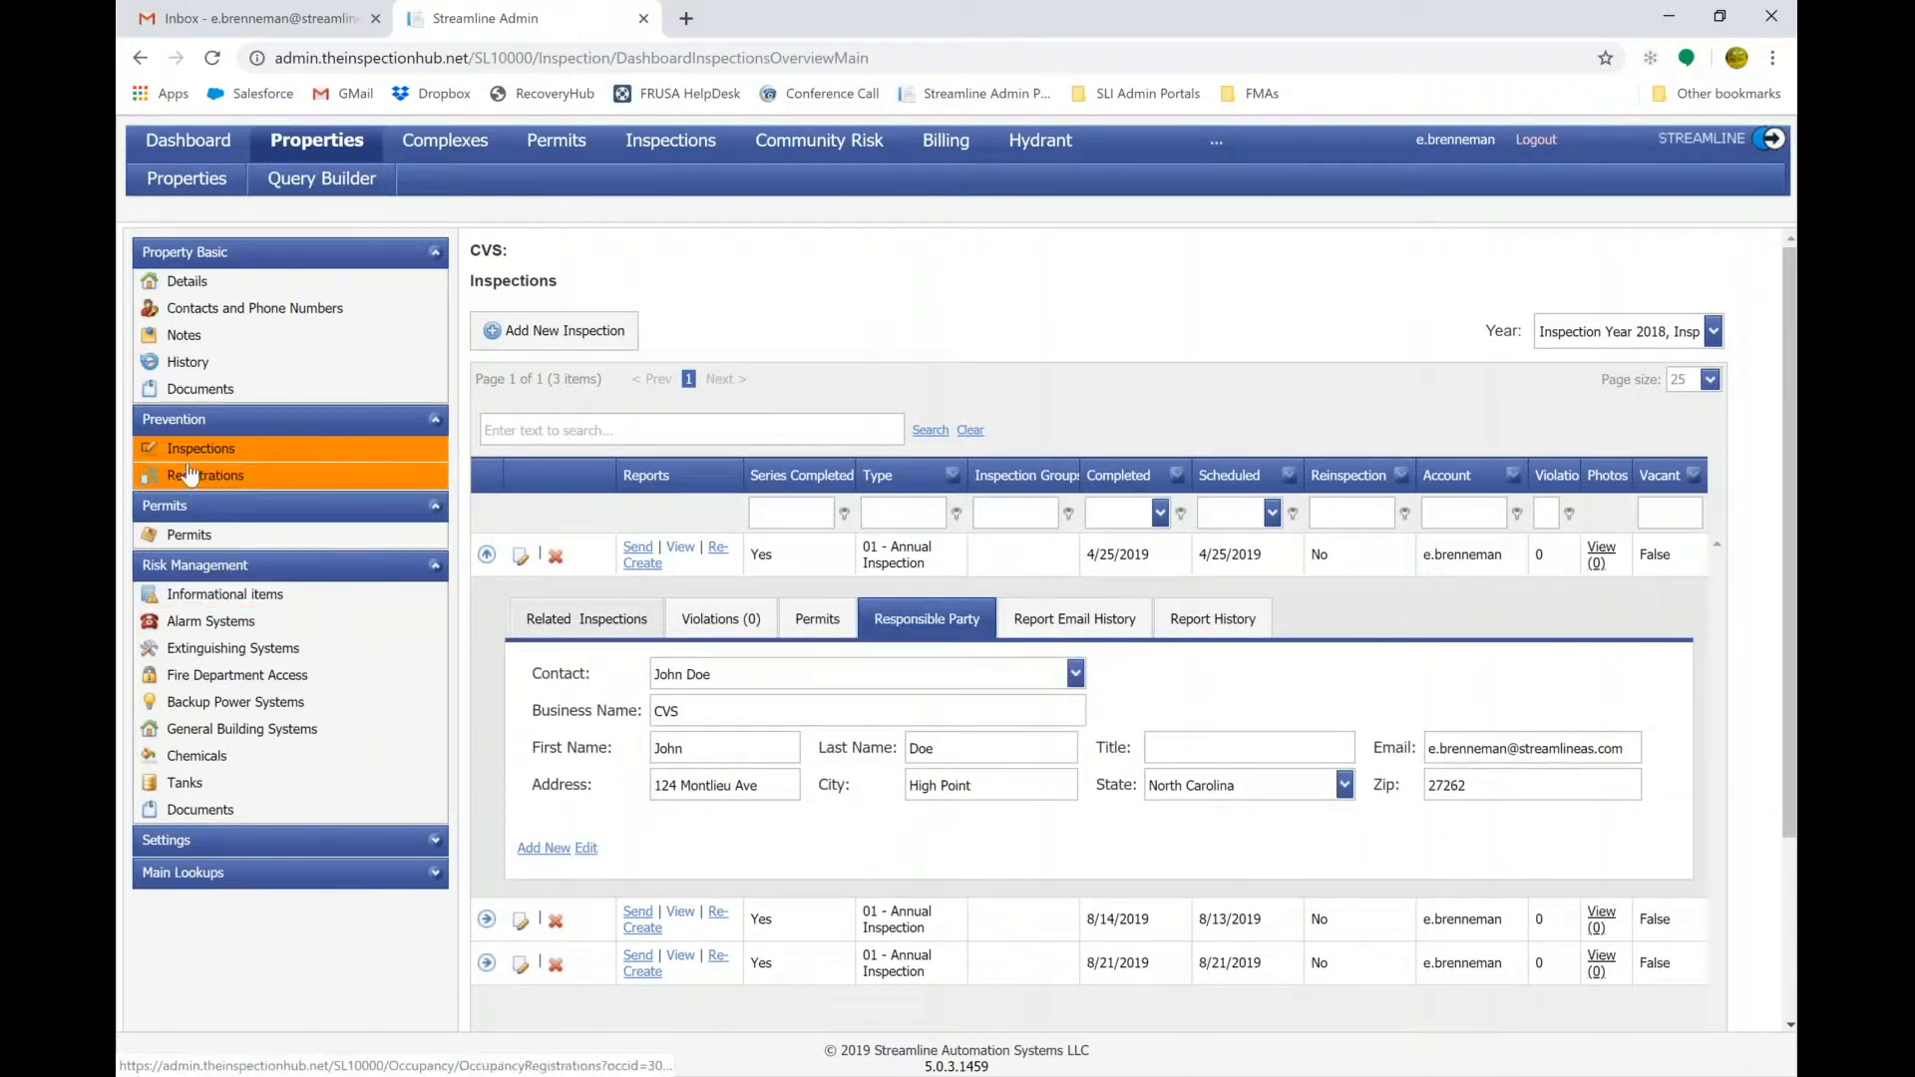
click(183, 539)
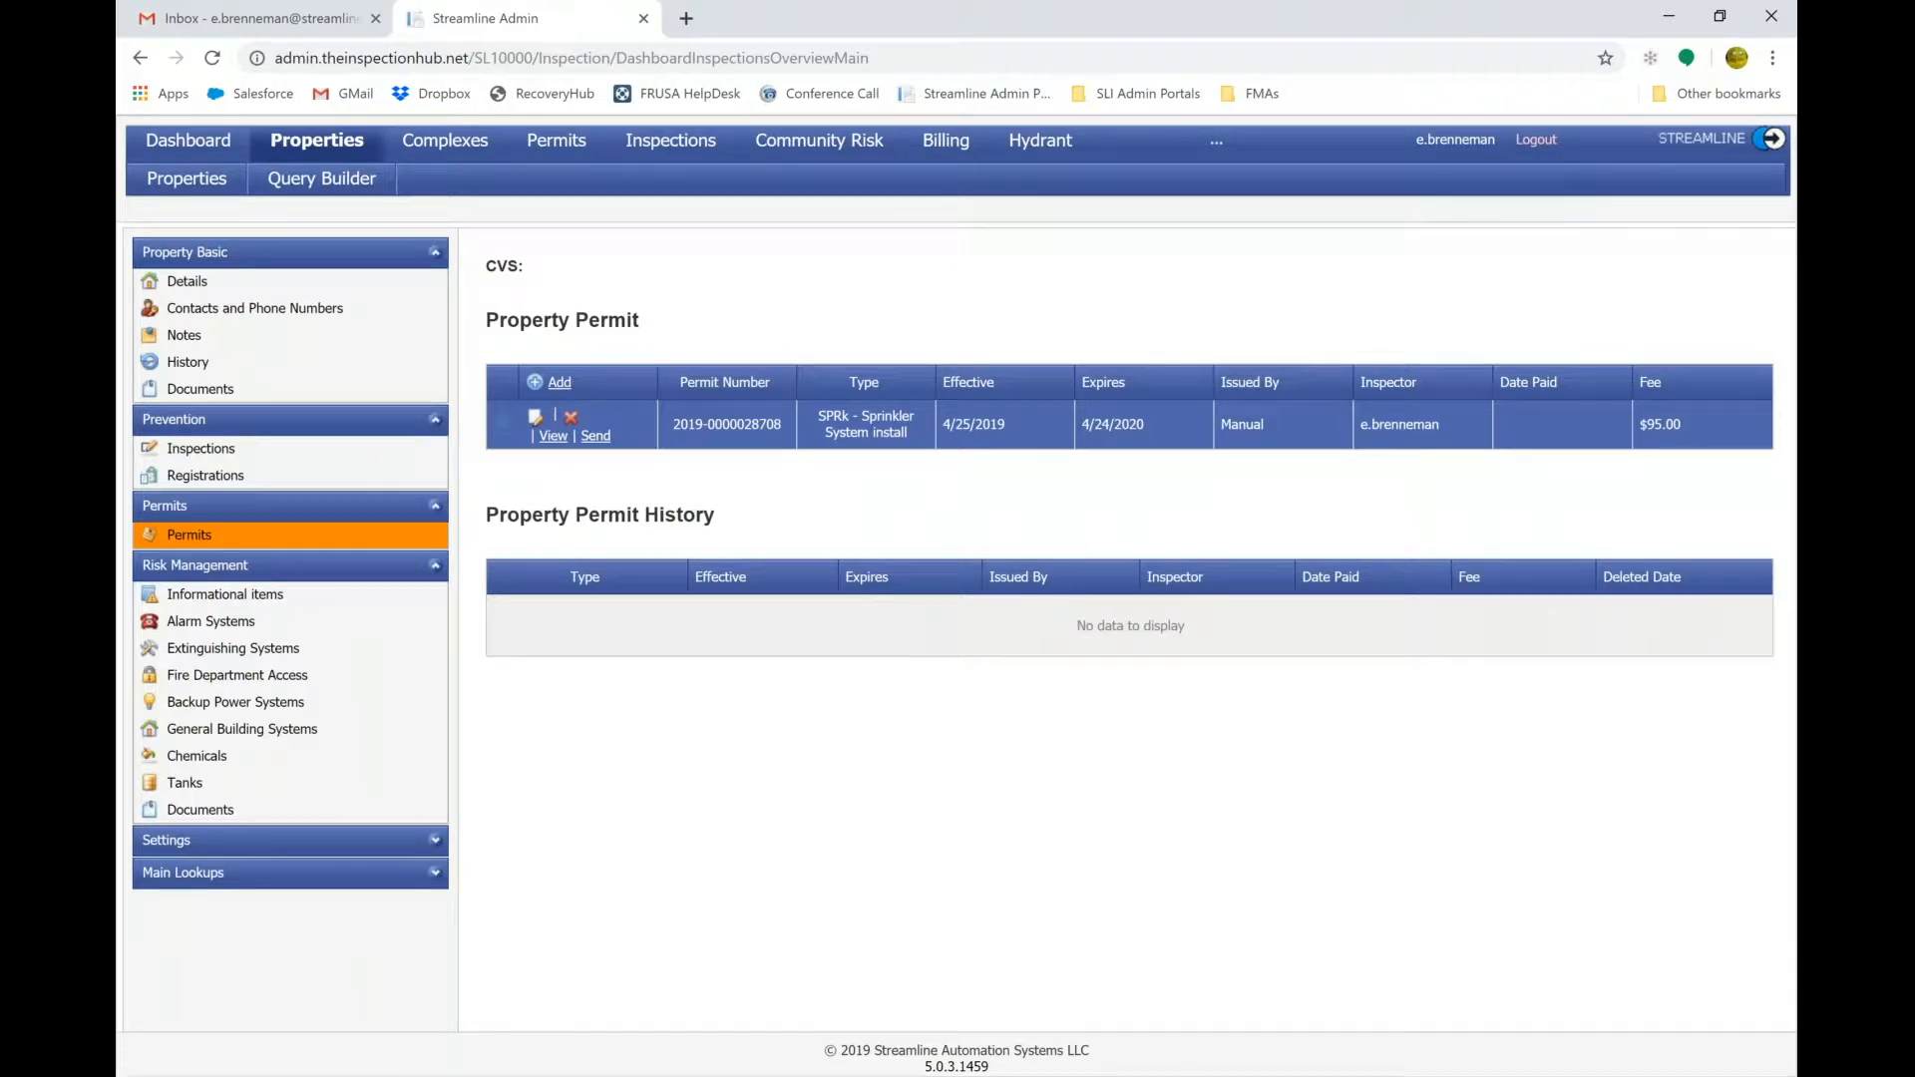
Expand the SPRk - Sprinkler System install permit row to list its related inspections.
click(503, 424)
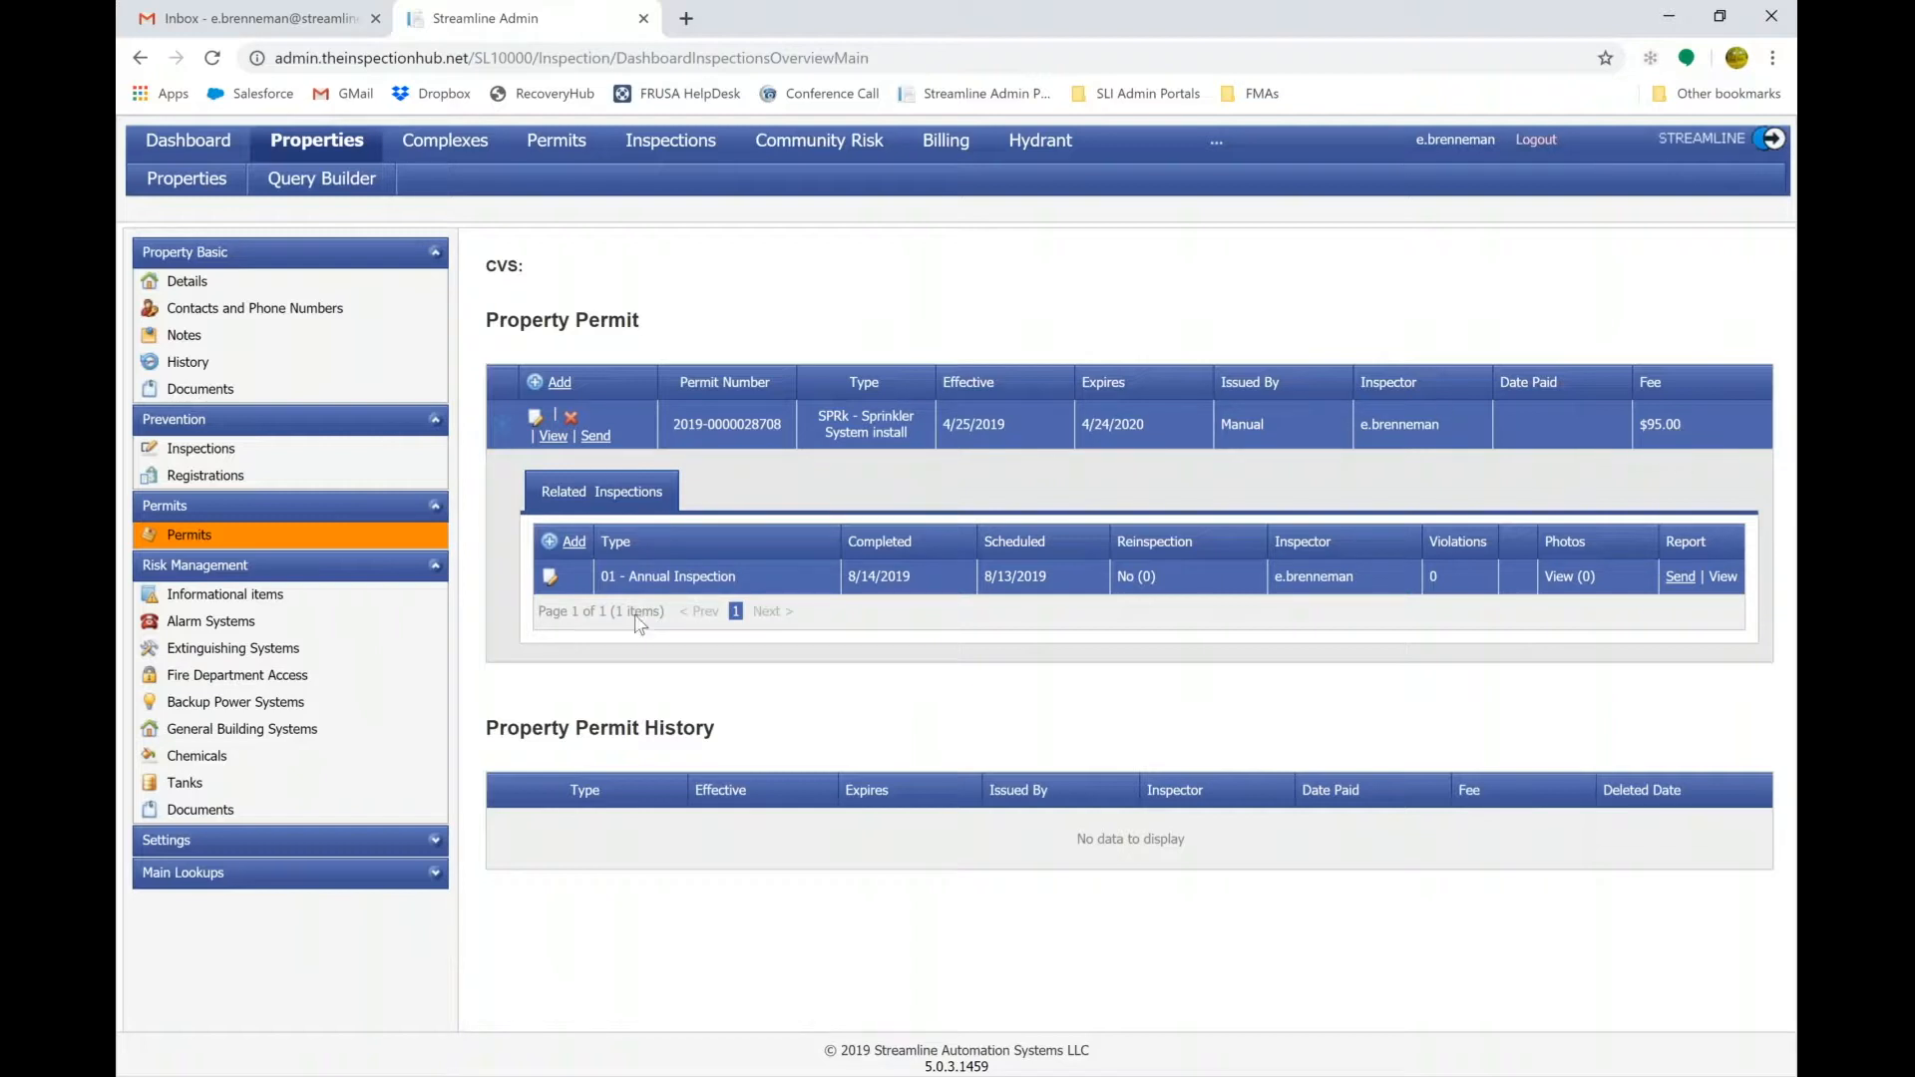
Check the First Engine Placement/Roles informational item, draft an unsaved Disabled employees item, then open Alarm Systems.
click(216, 599)
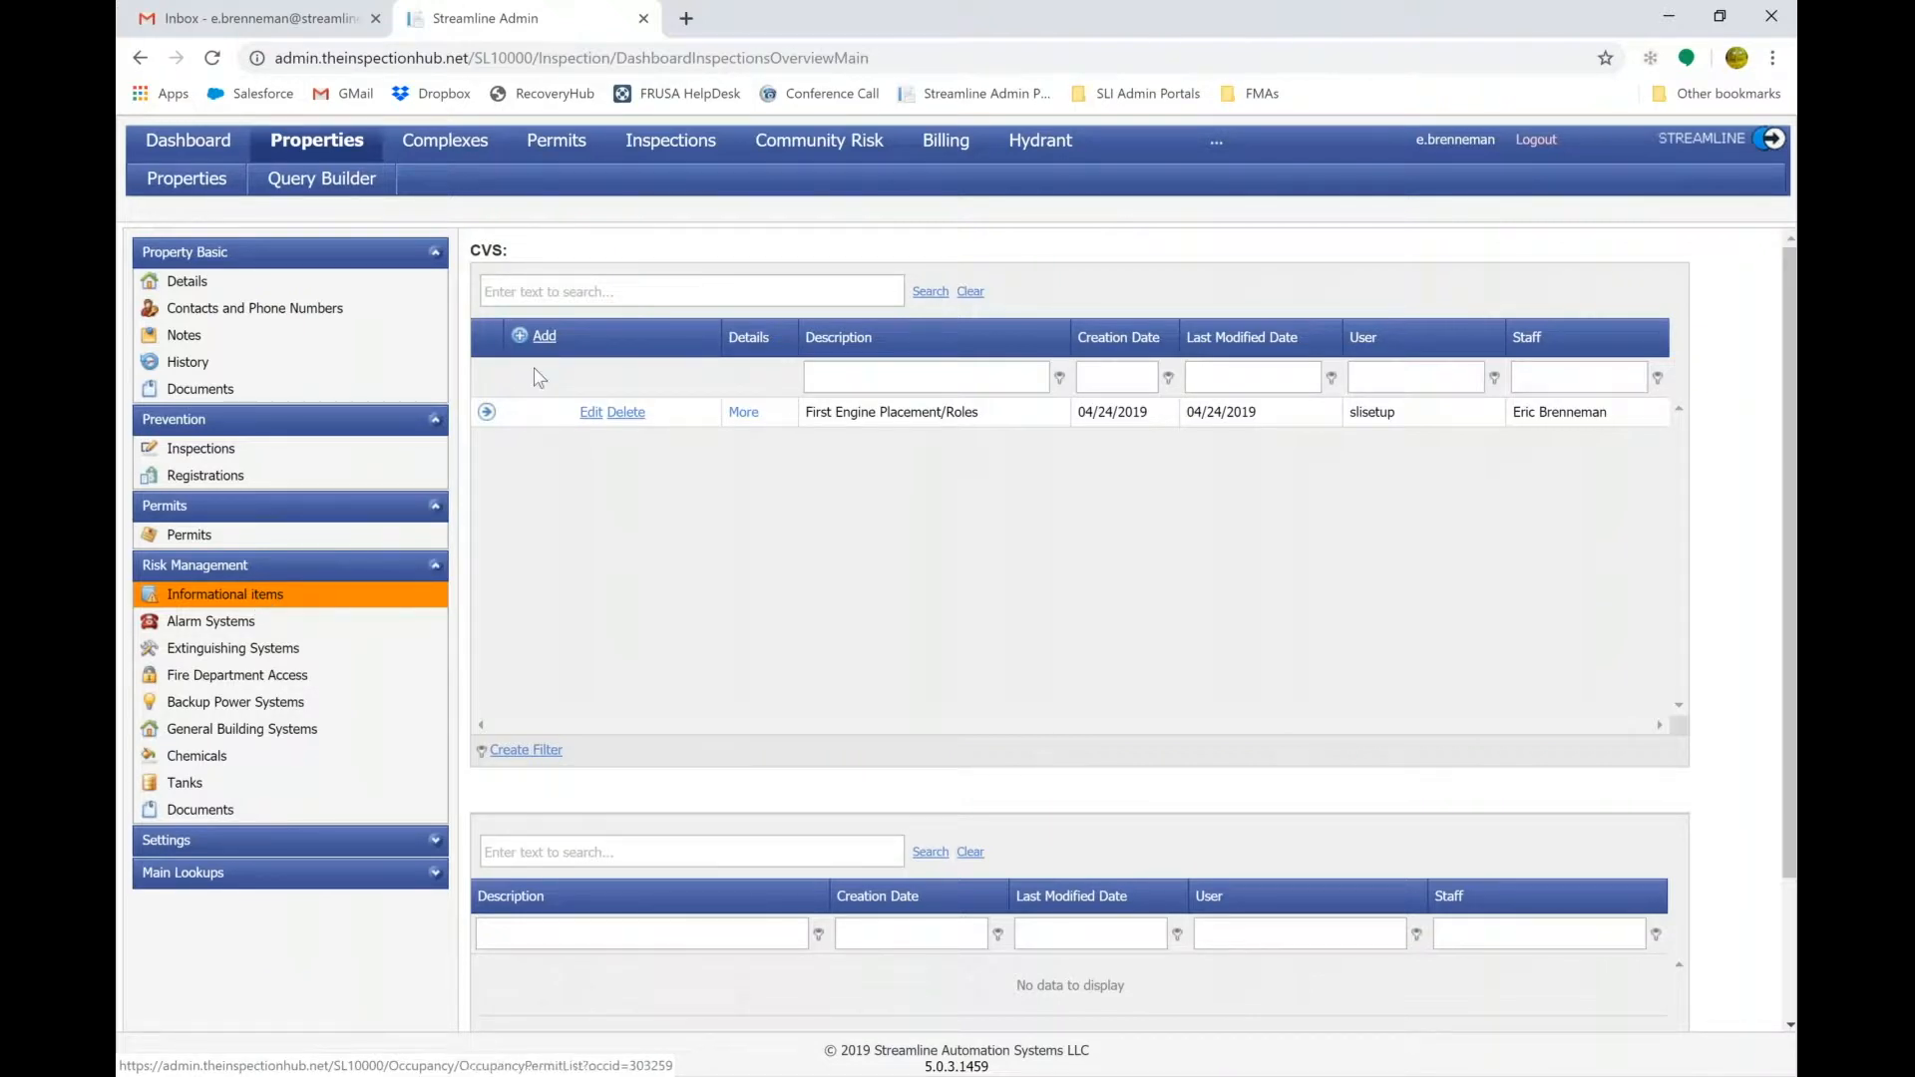
click(488, 413)
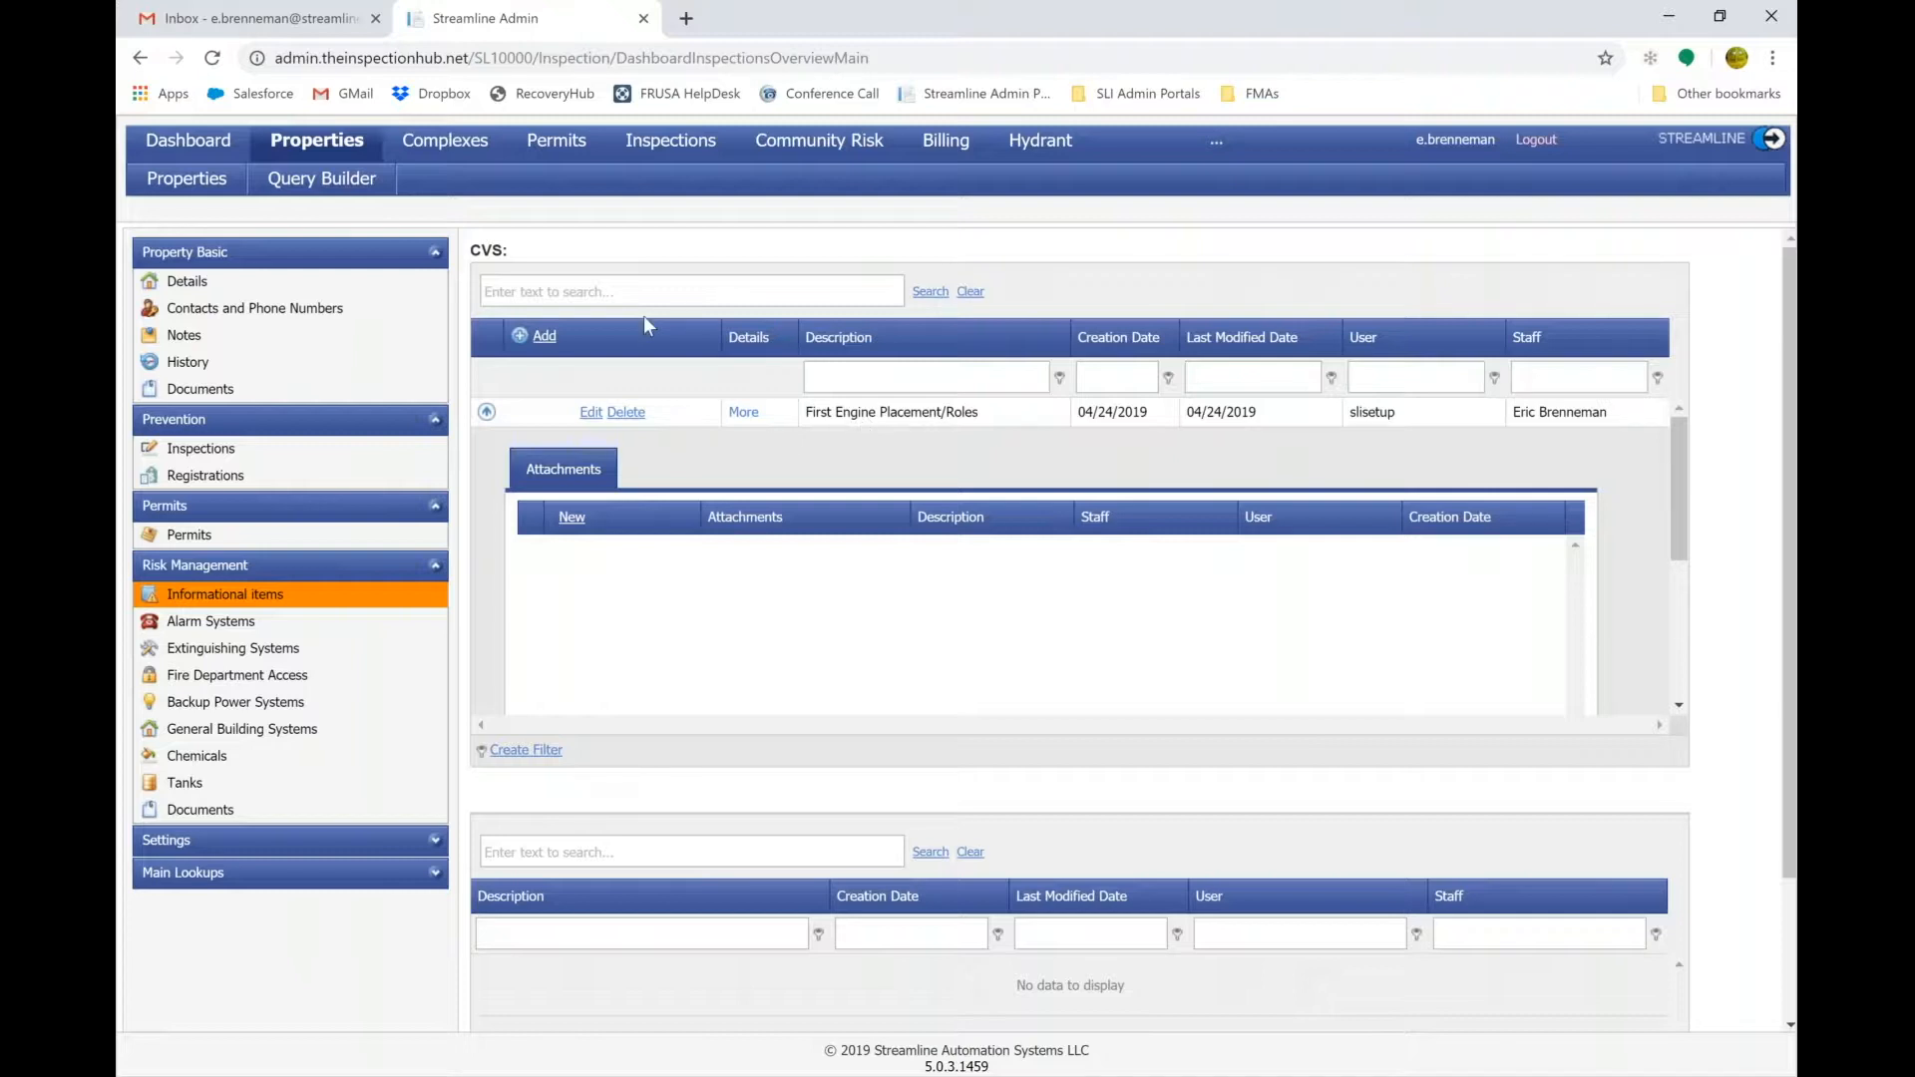
click(545, 336)
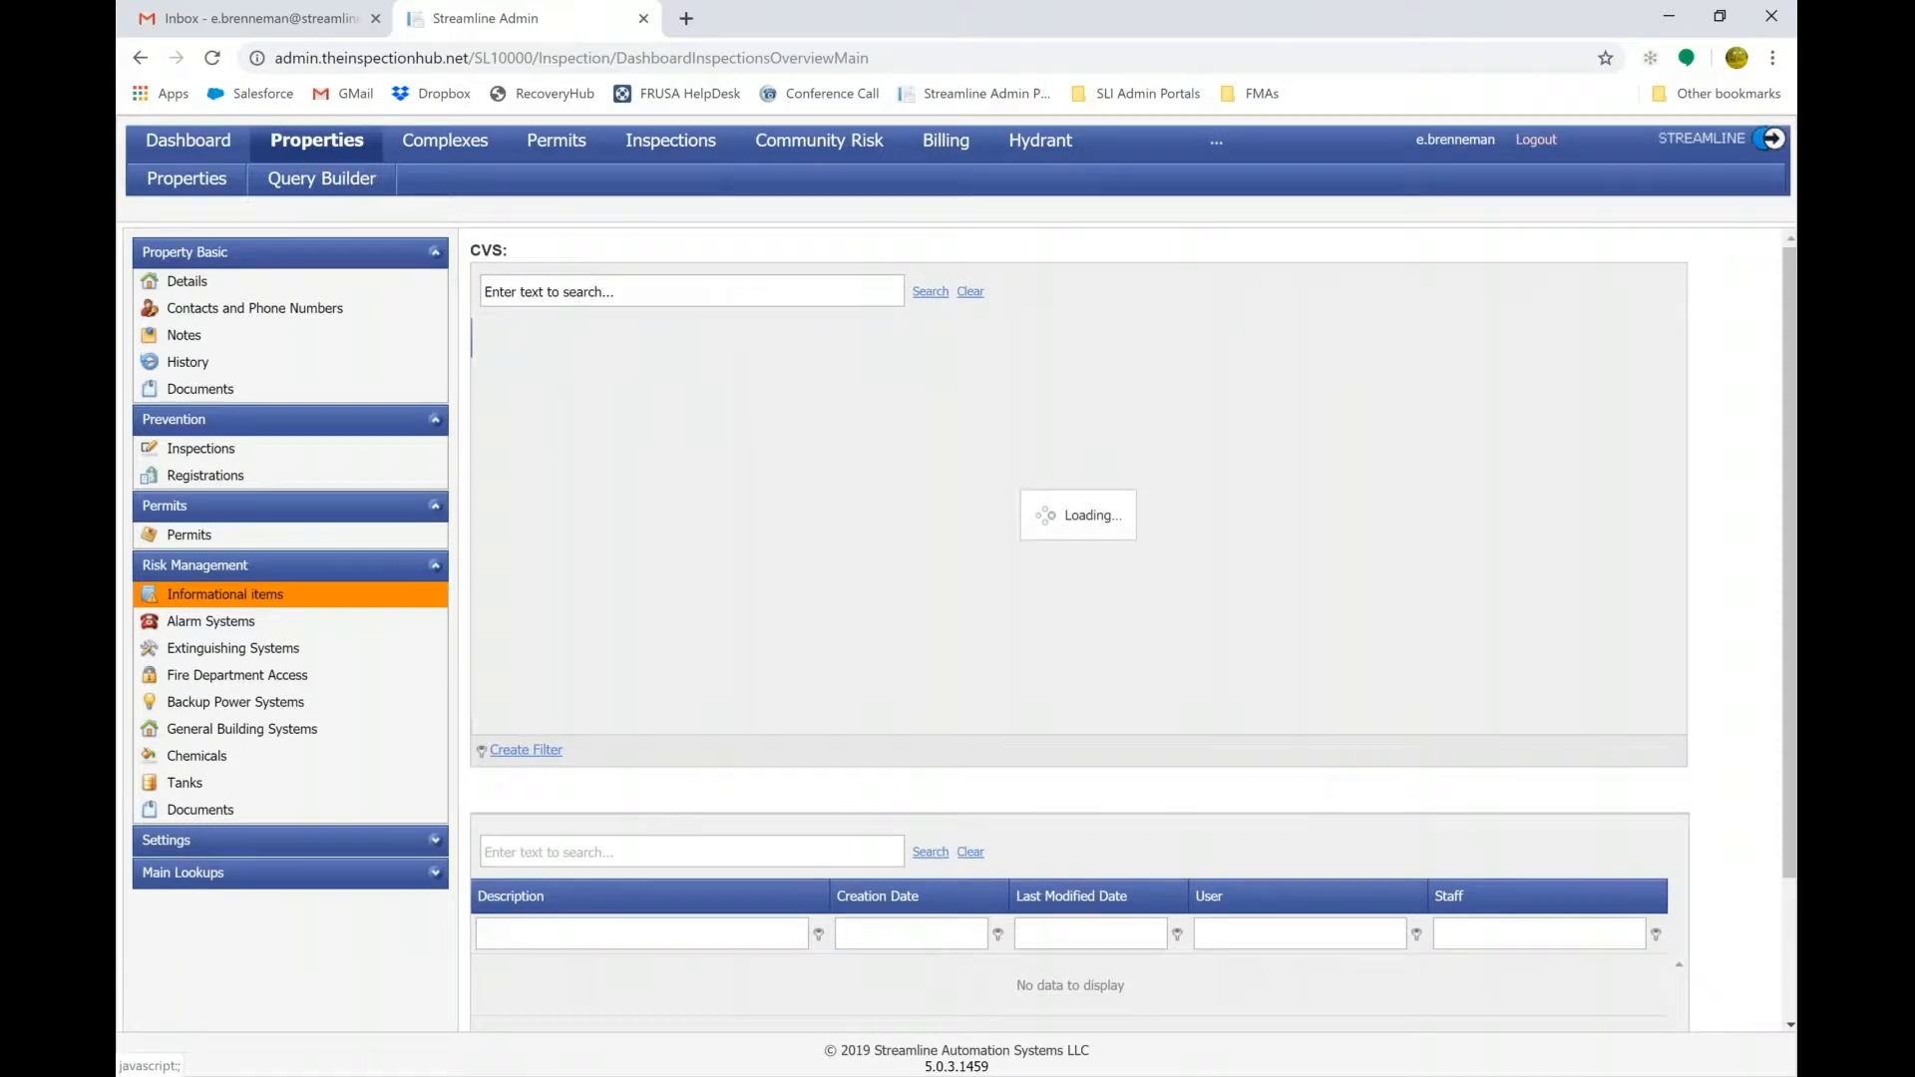
click(782, 437)
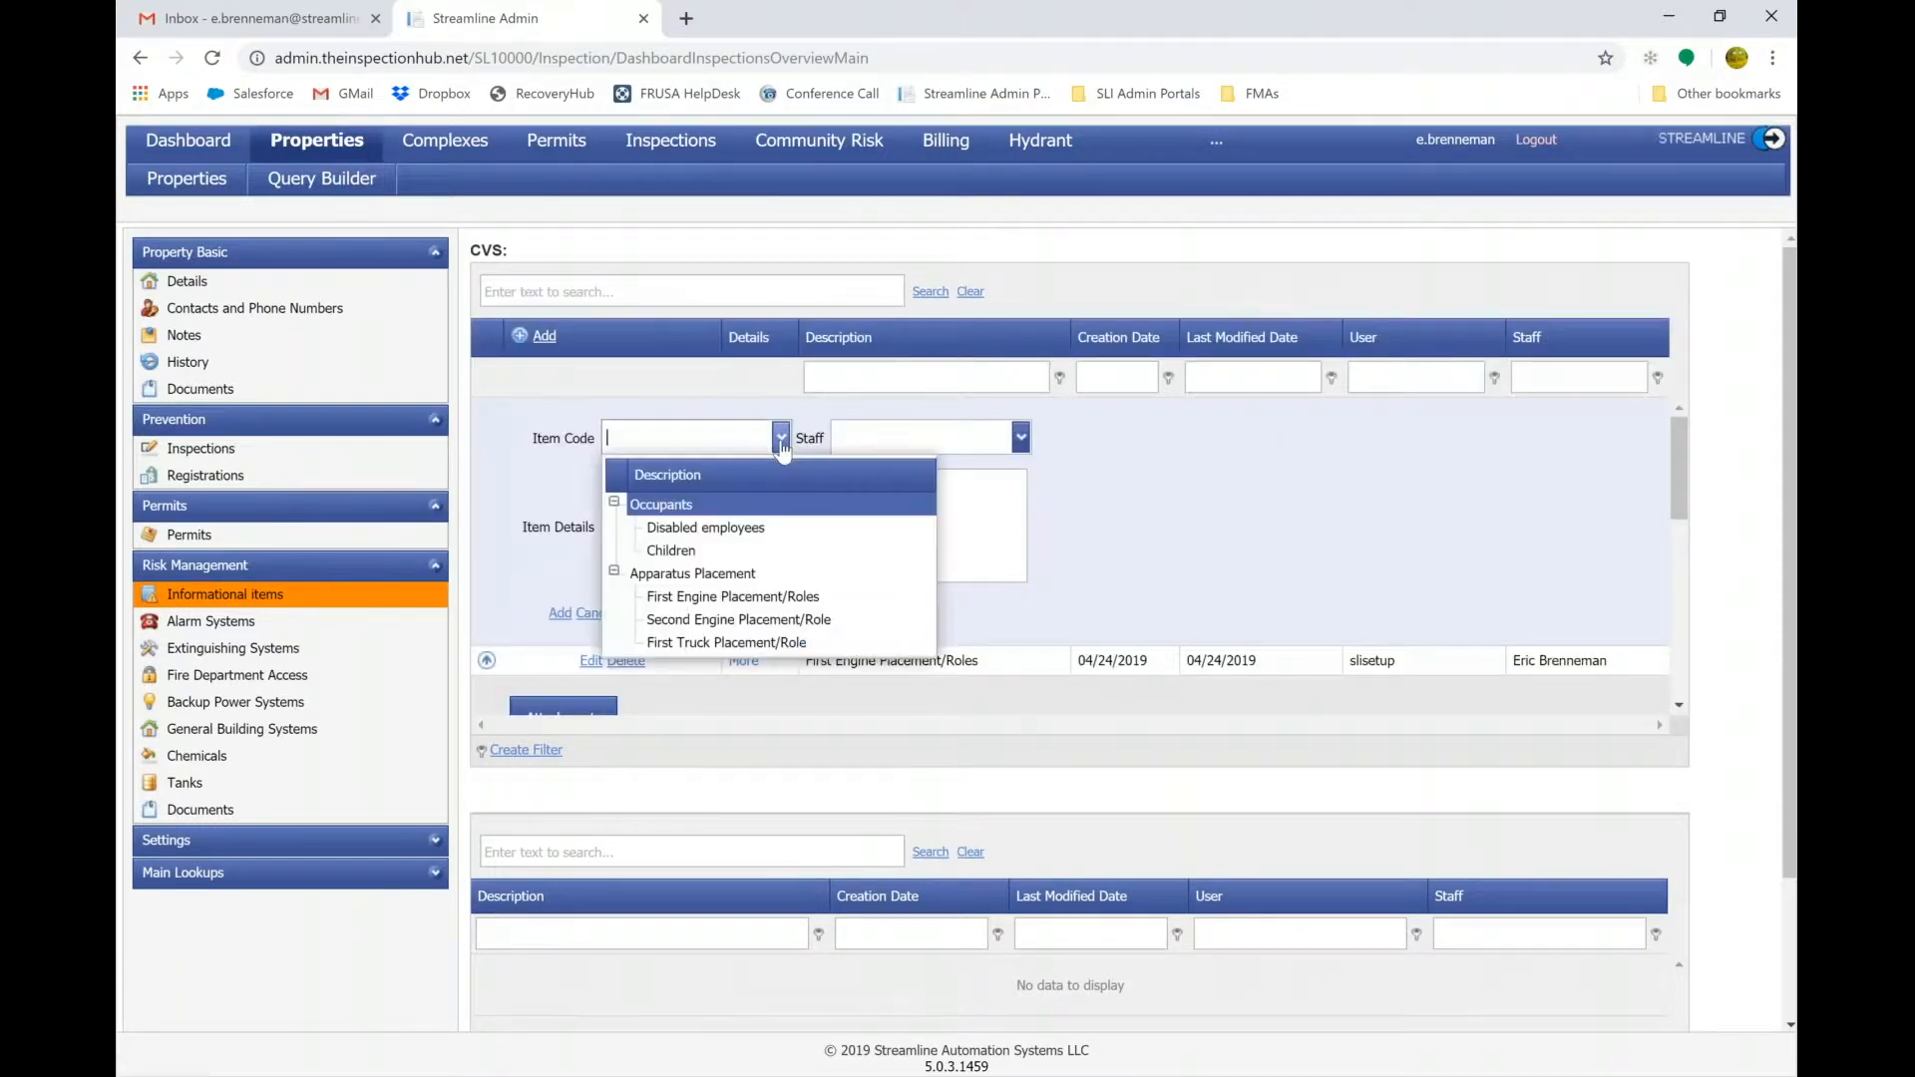
click(734, 528)
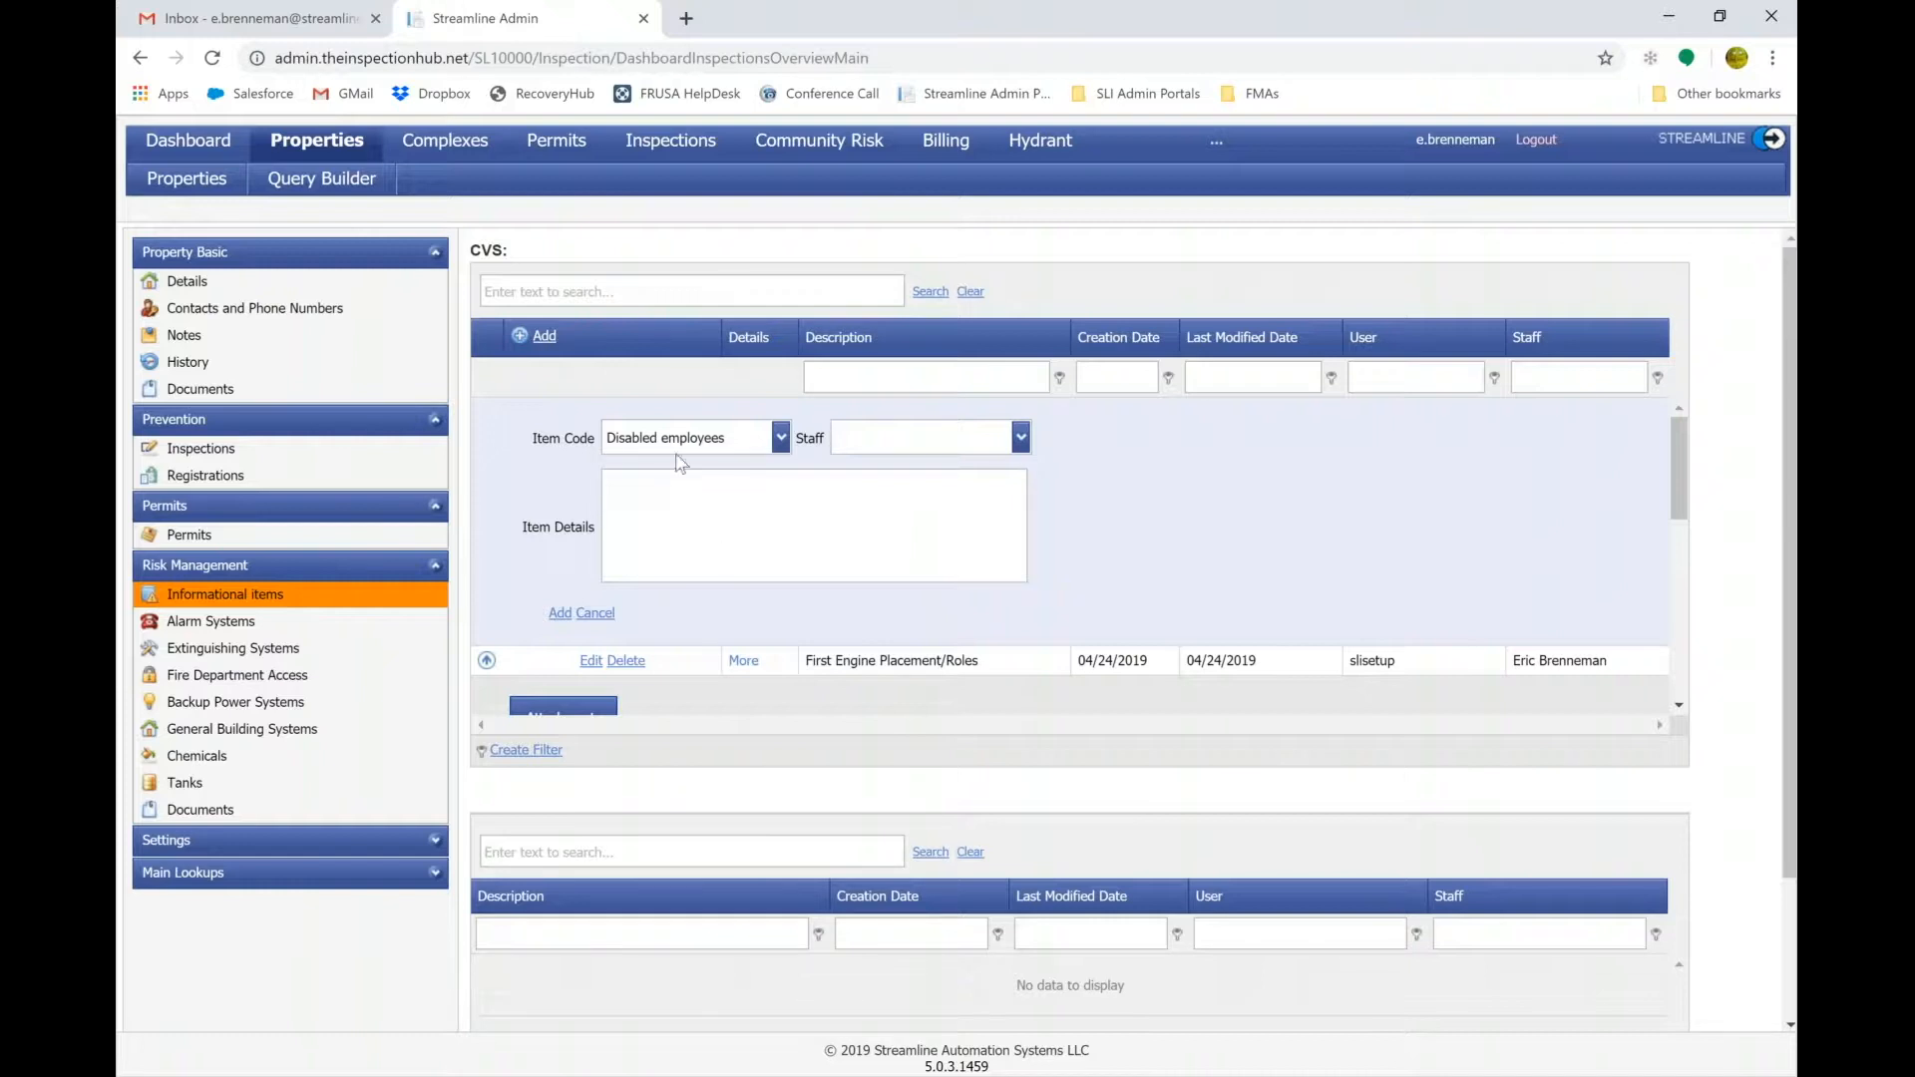
click(785, 444)
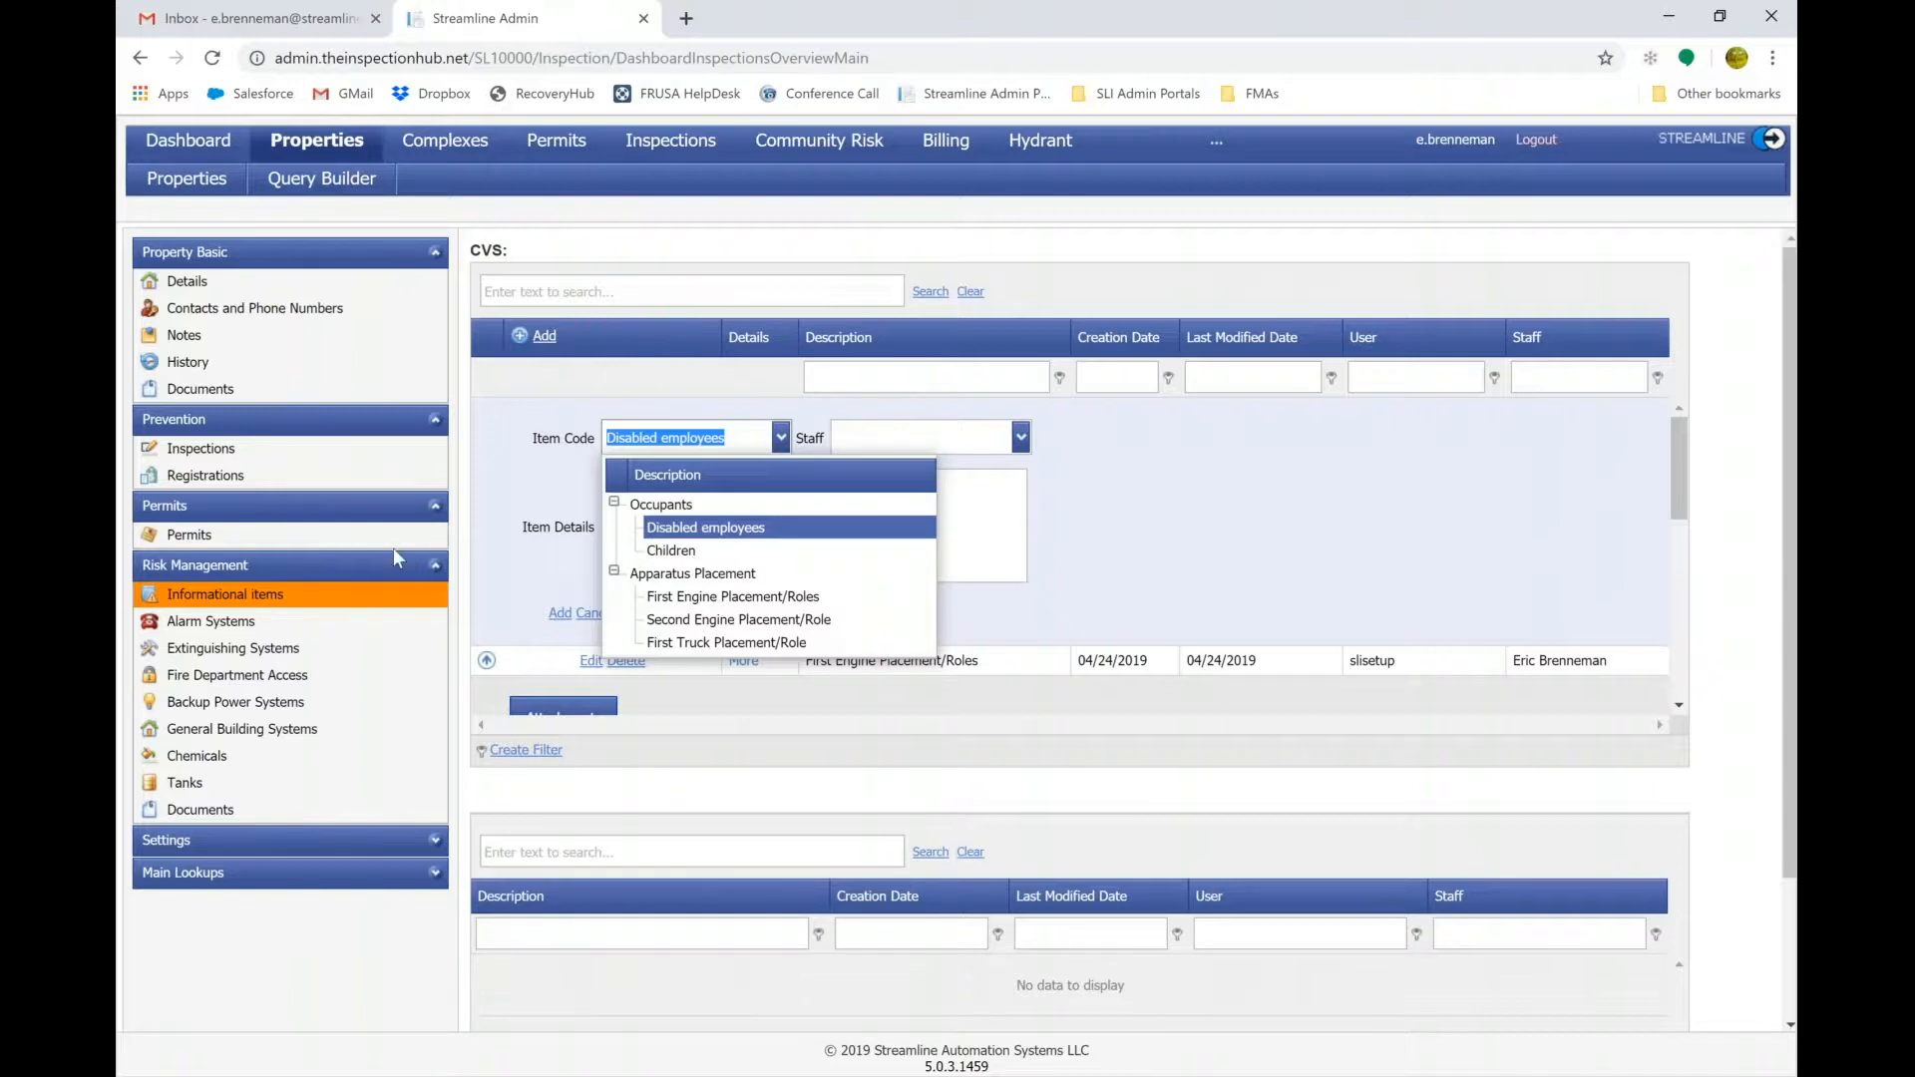
click(203, 628)
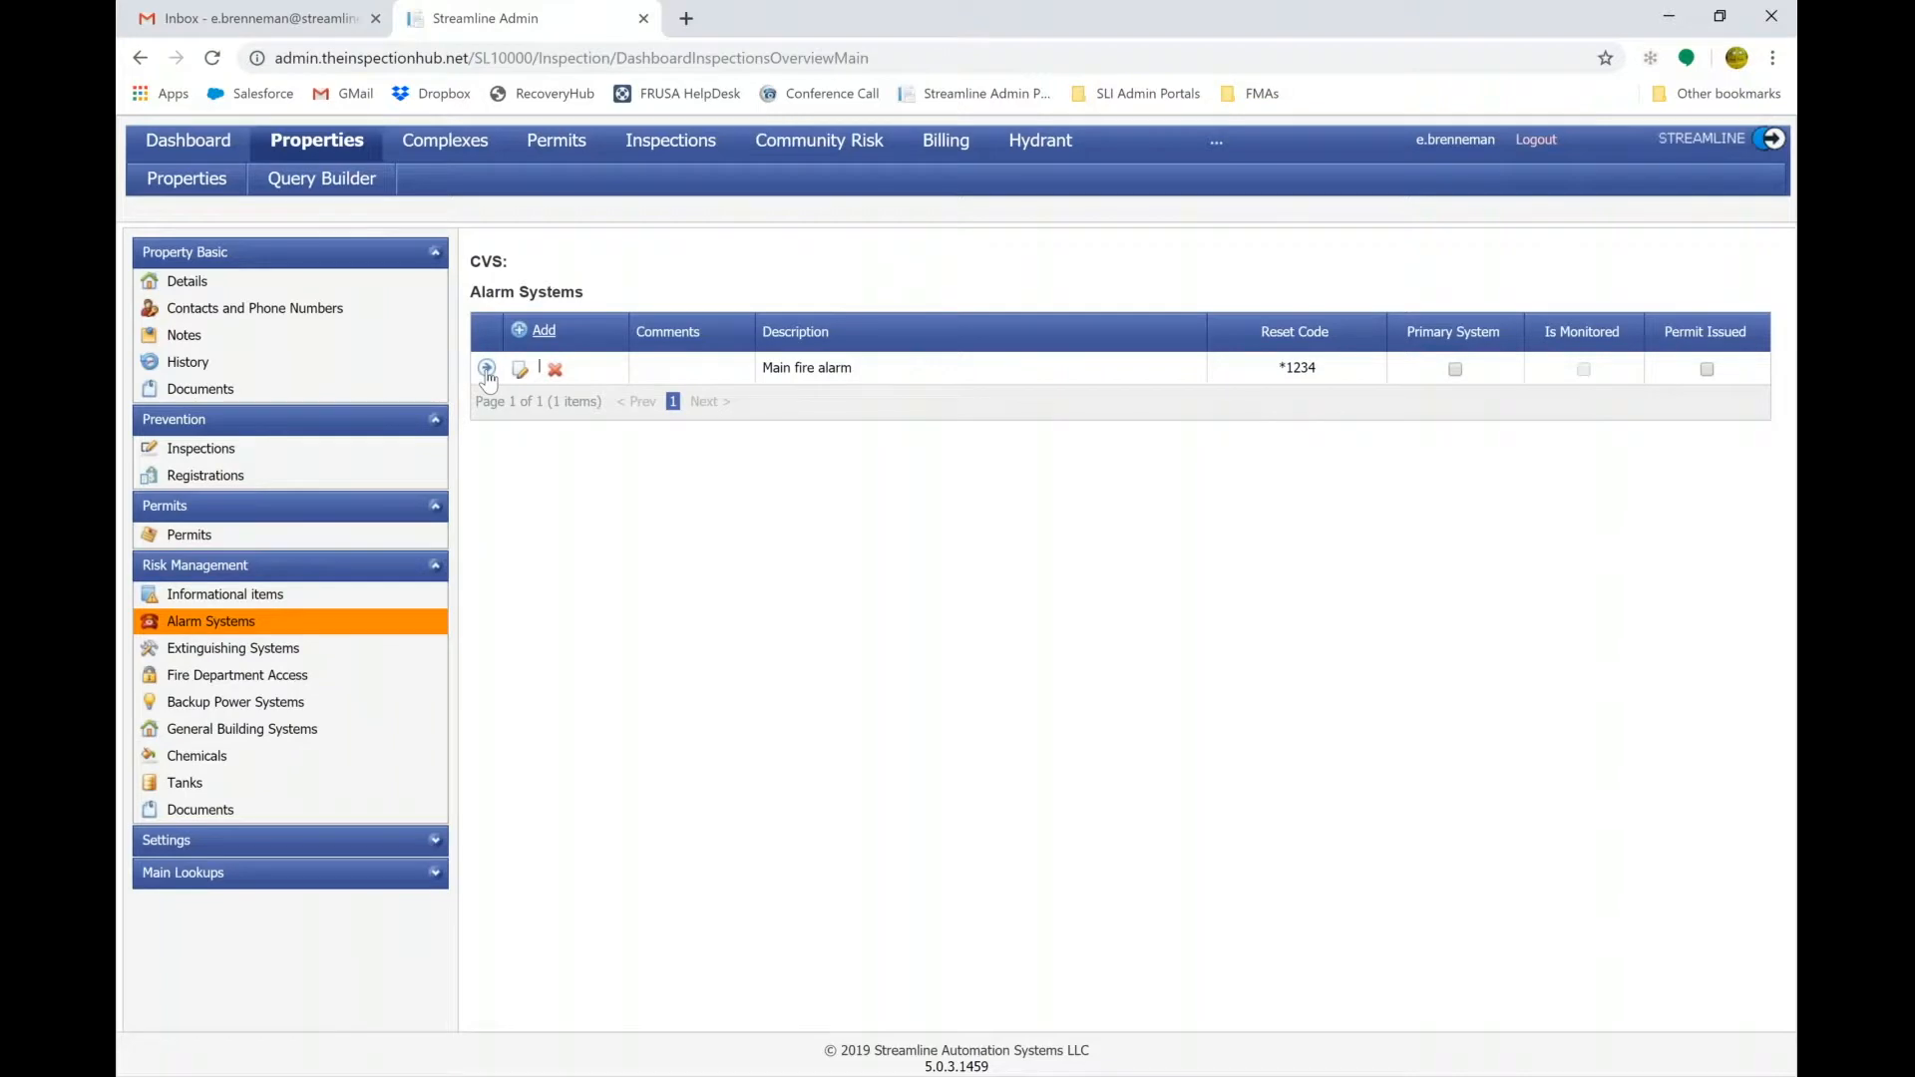
Review the Main fire alarm's detectors and events, discard a draft event, then open Extinguishing Systems.
click(487, 369)
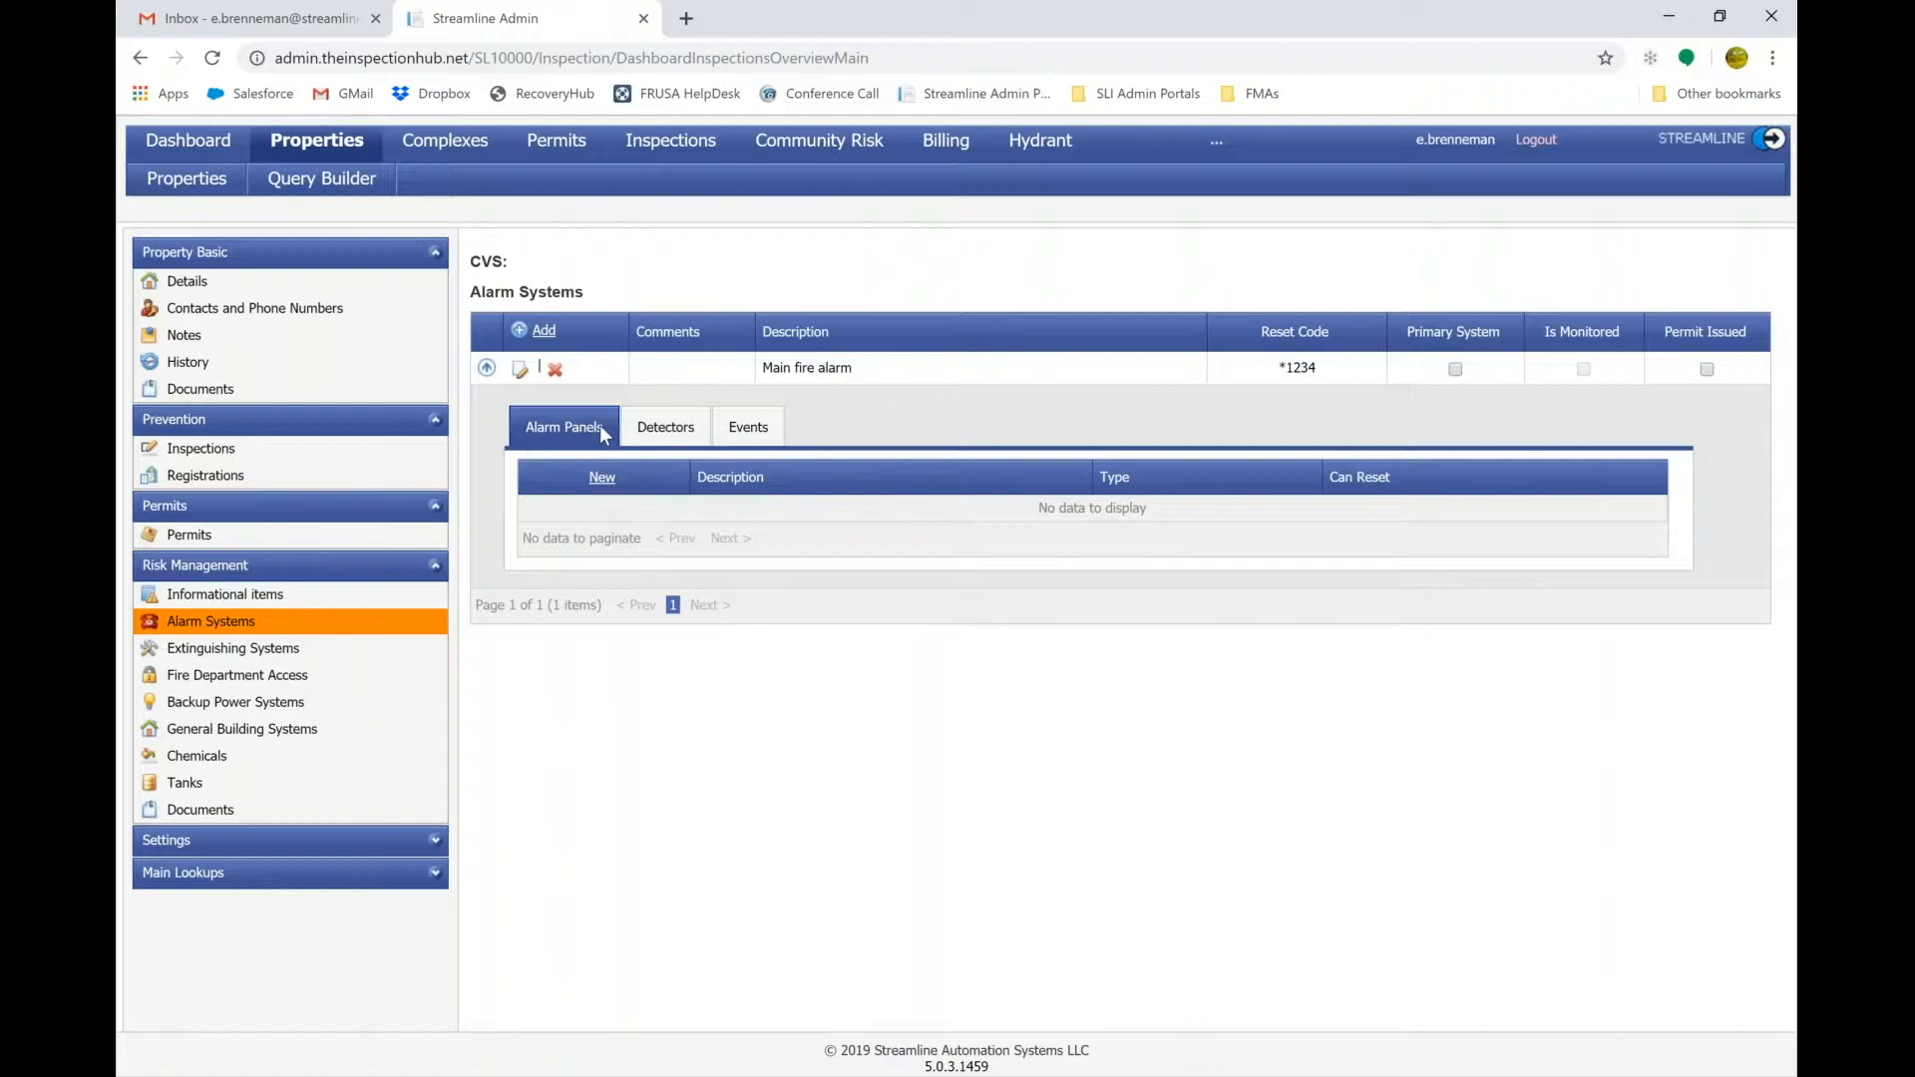
click(648, 439)
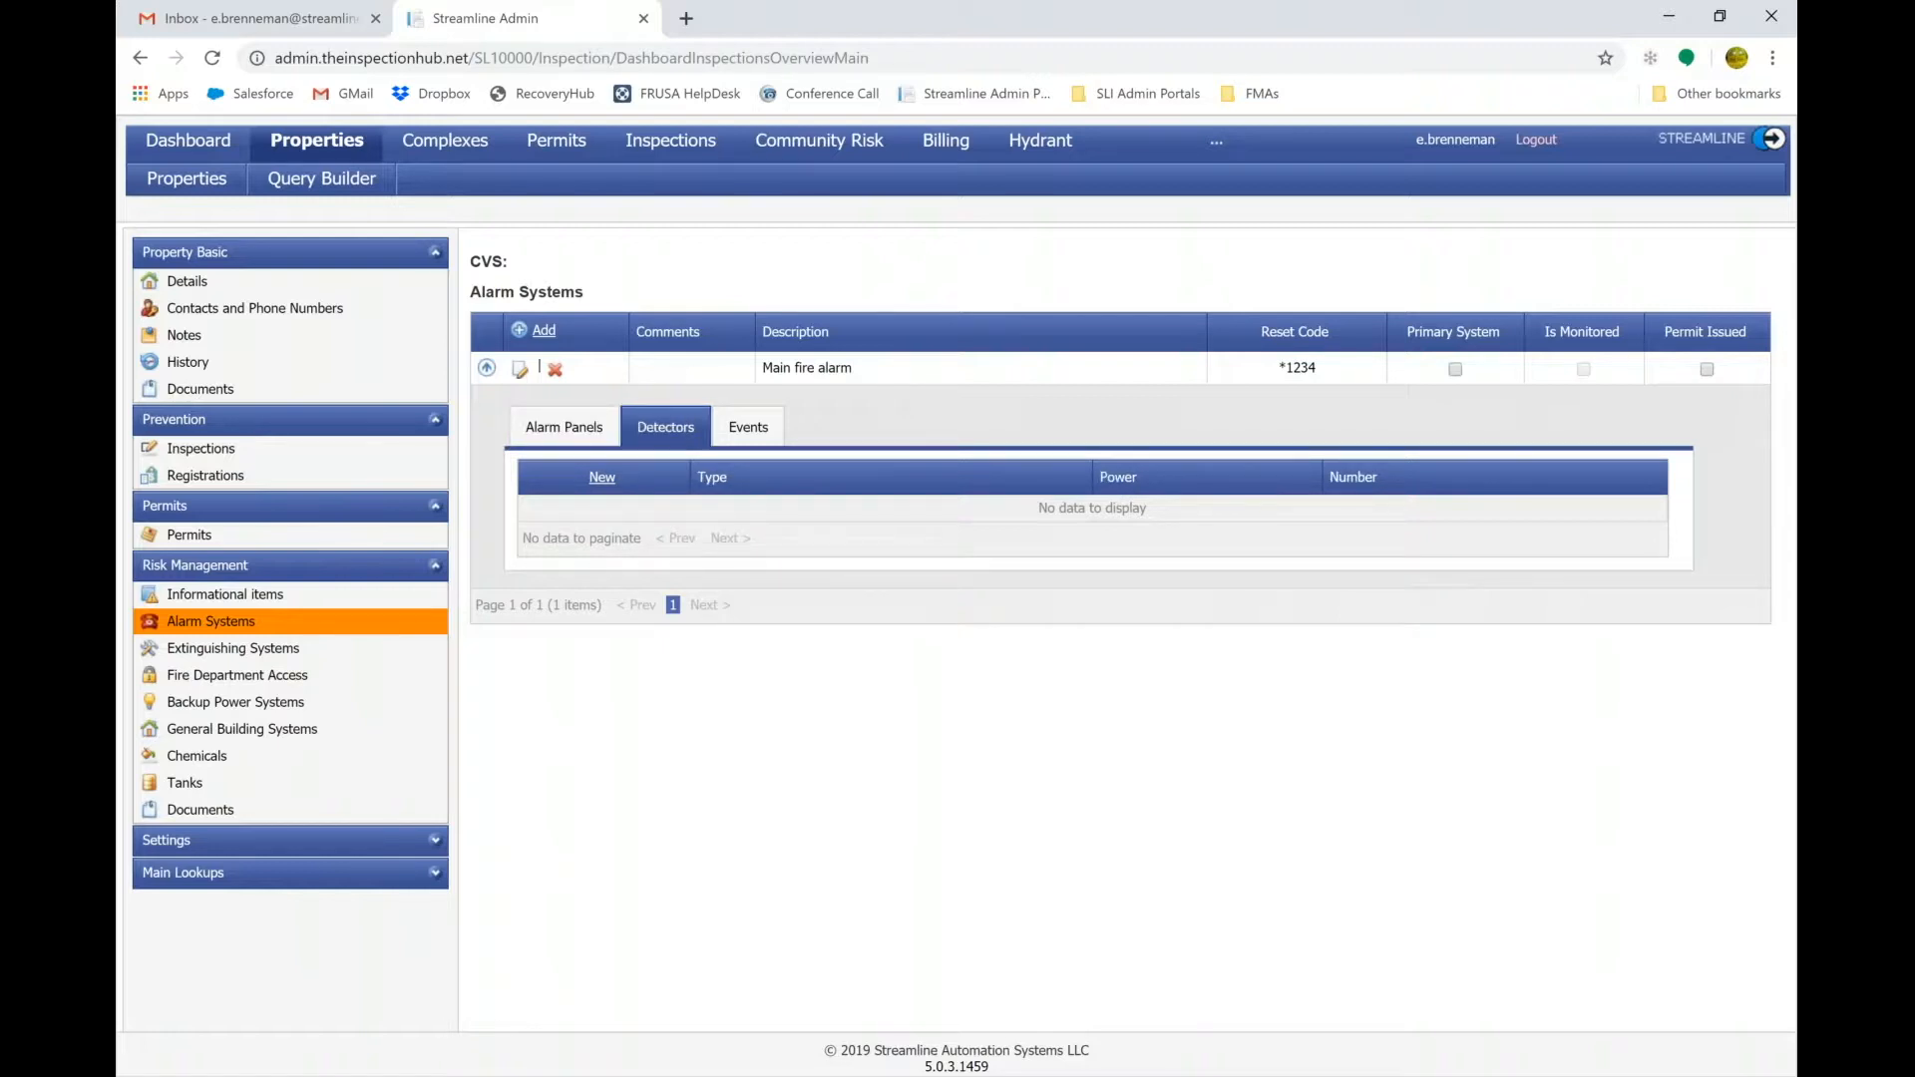
click(748, 427)
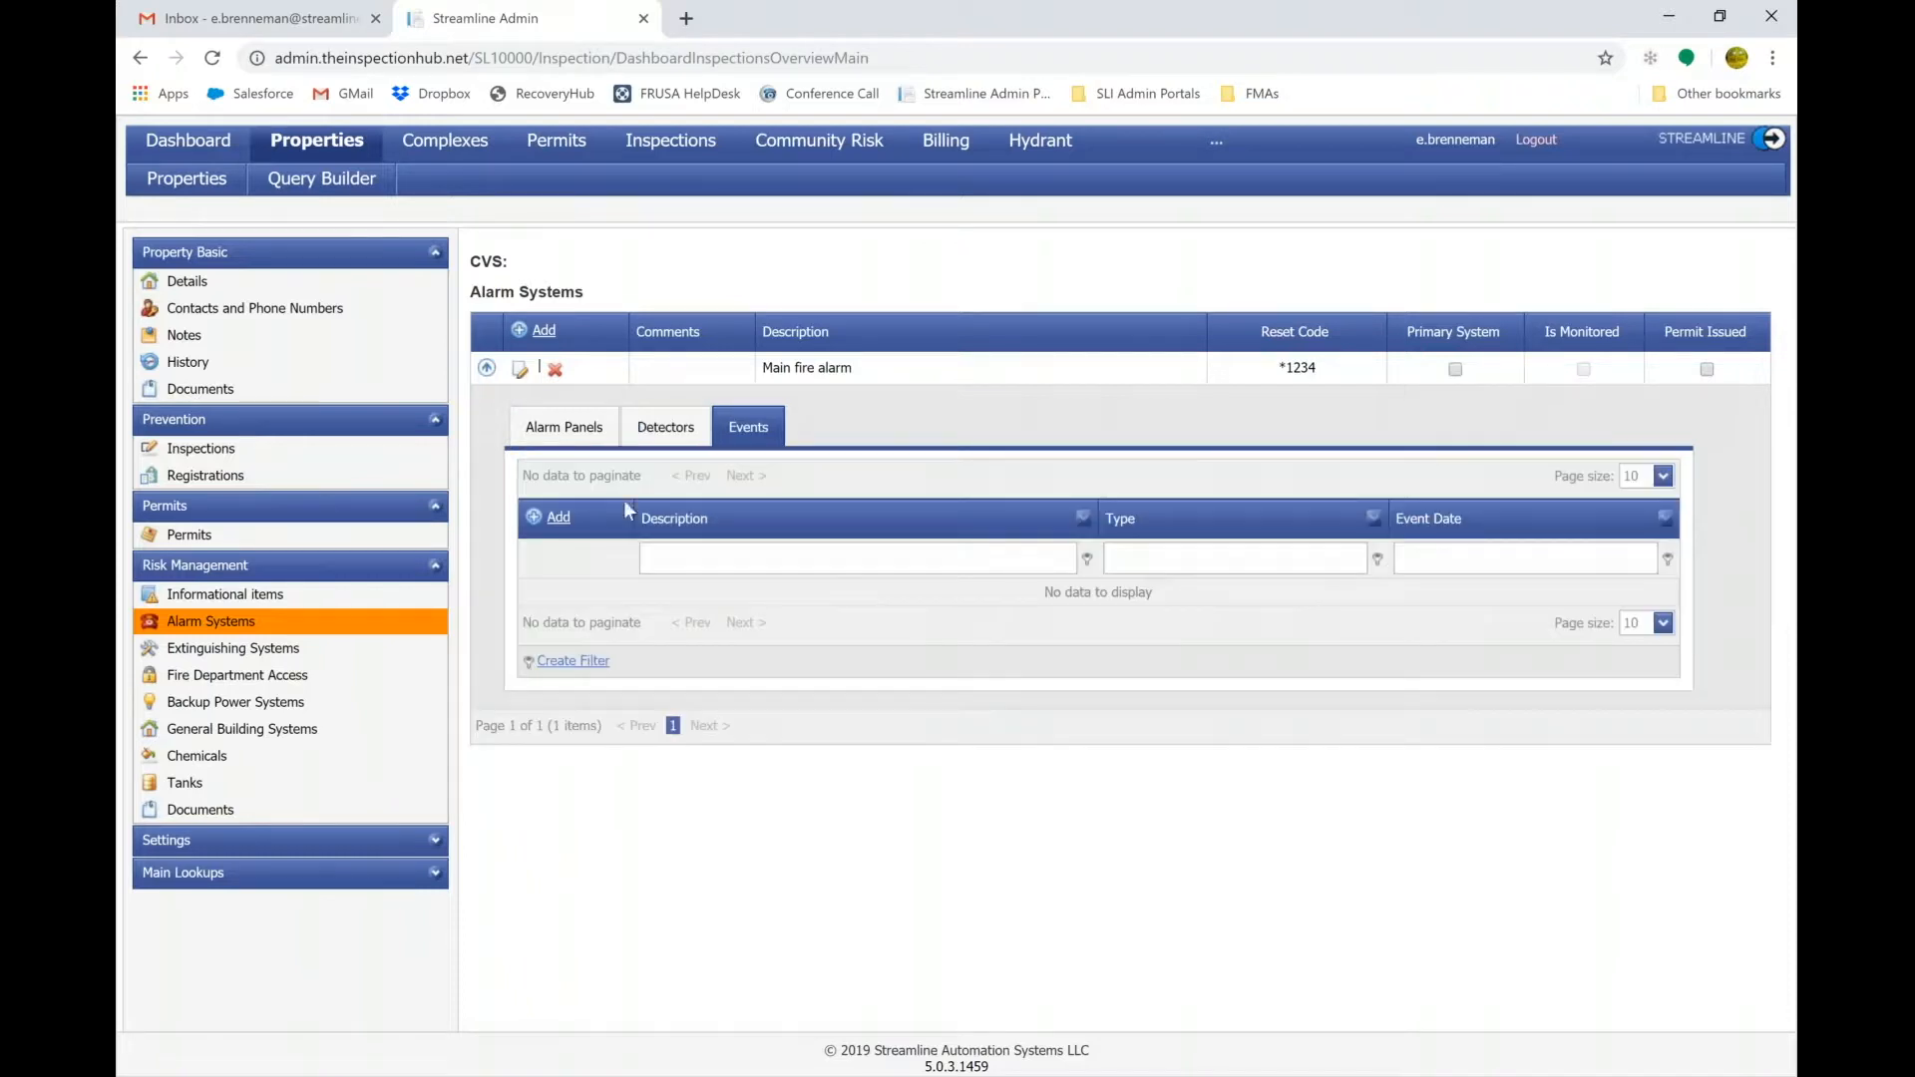
click(559, 517)
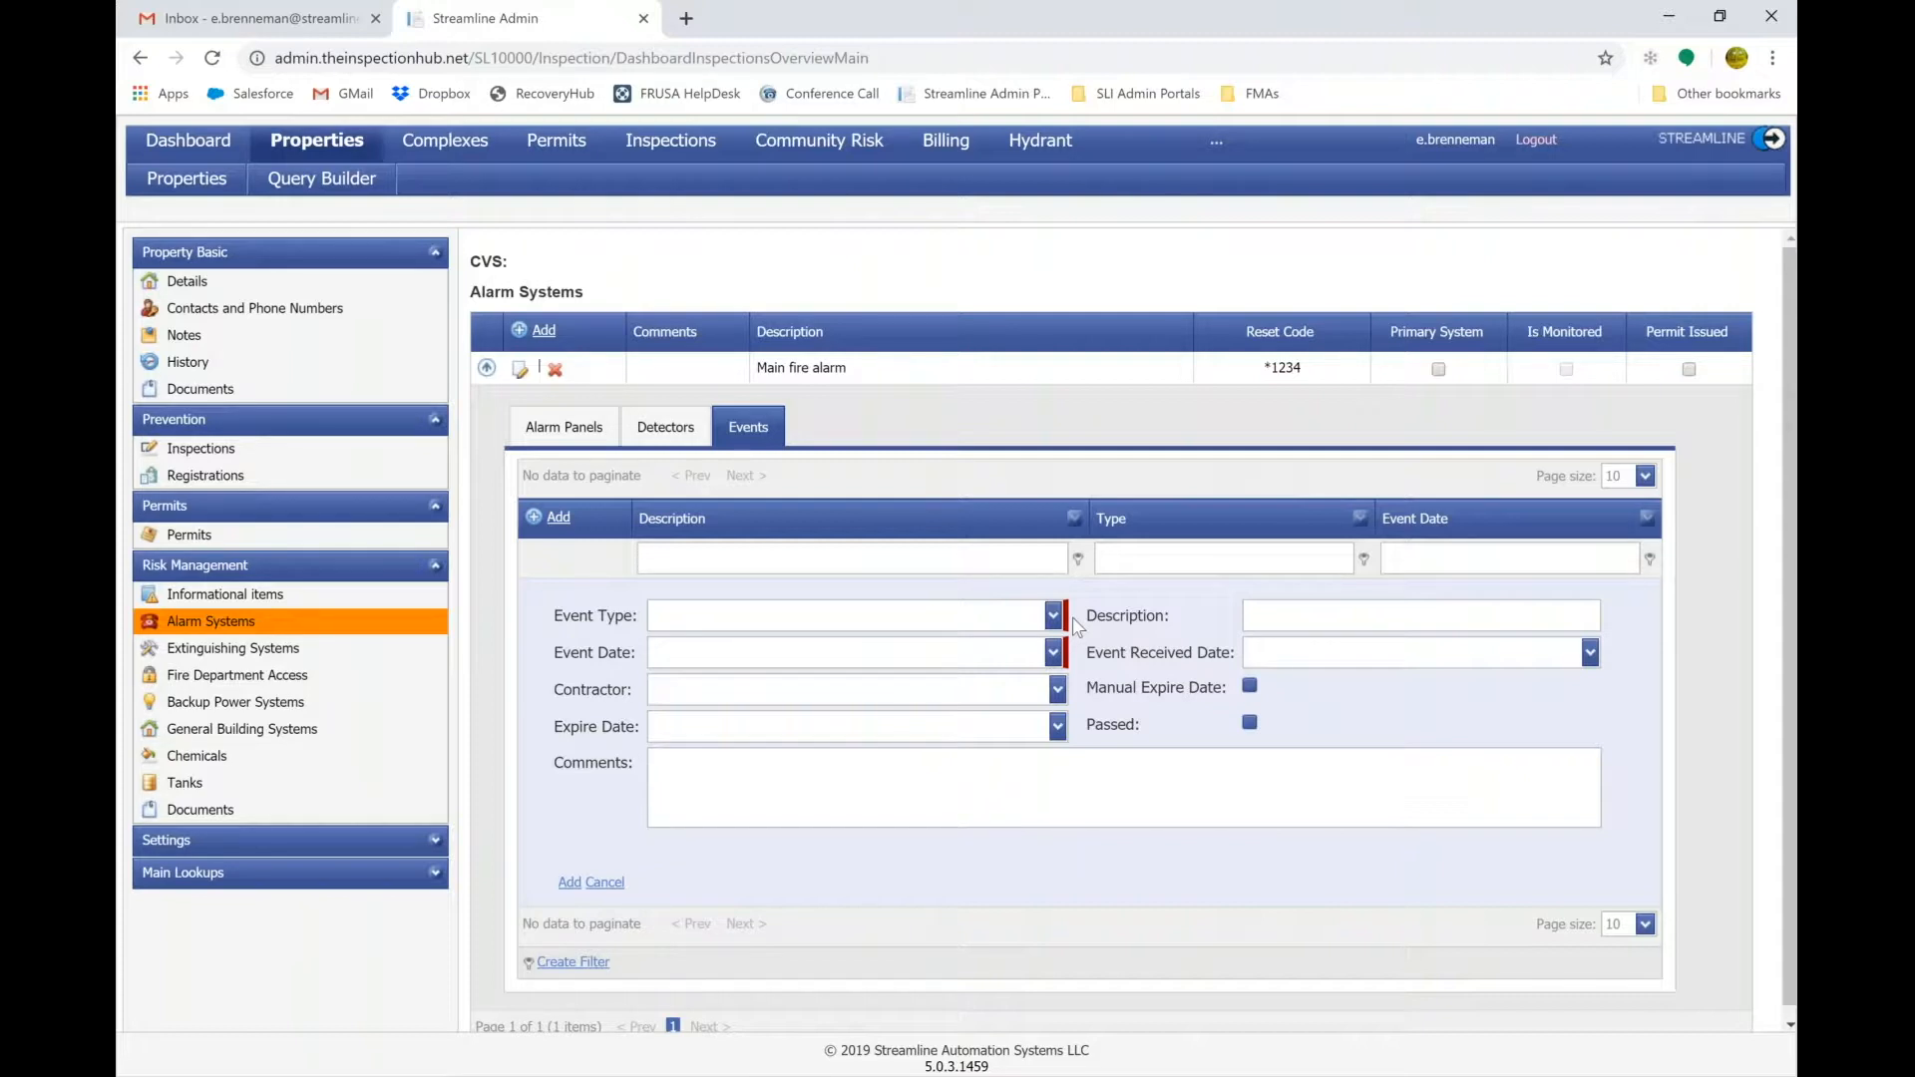
click(605, 882)
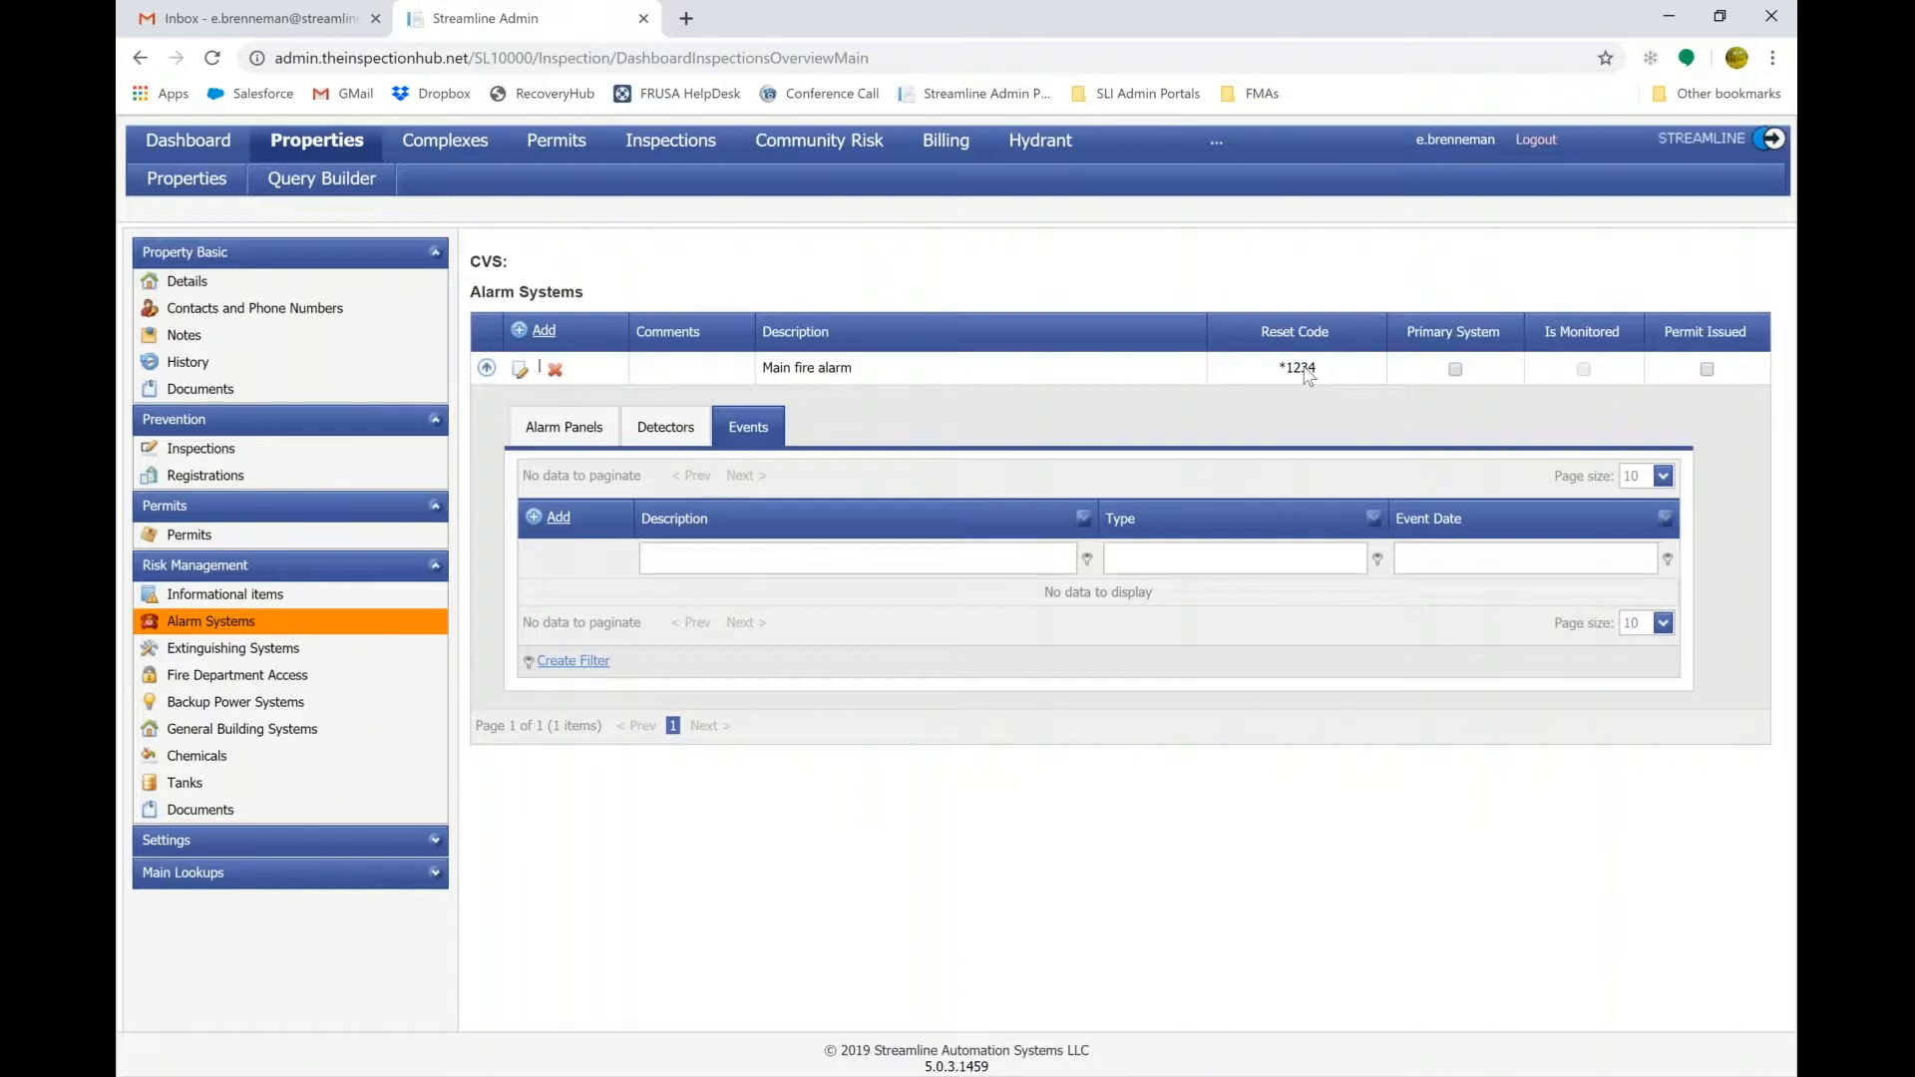
click(209, 648)
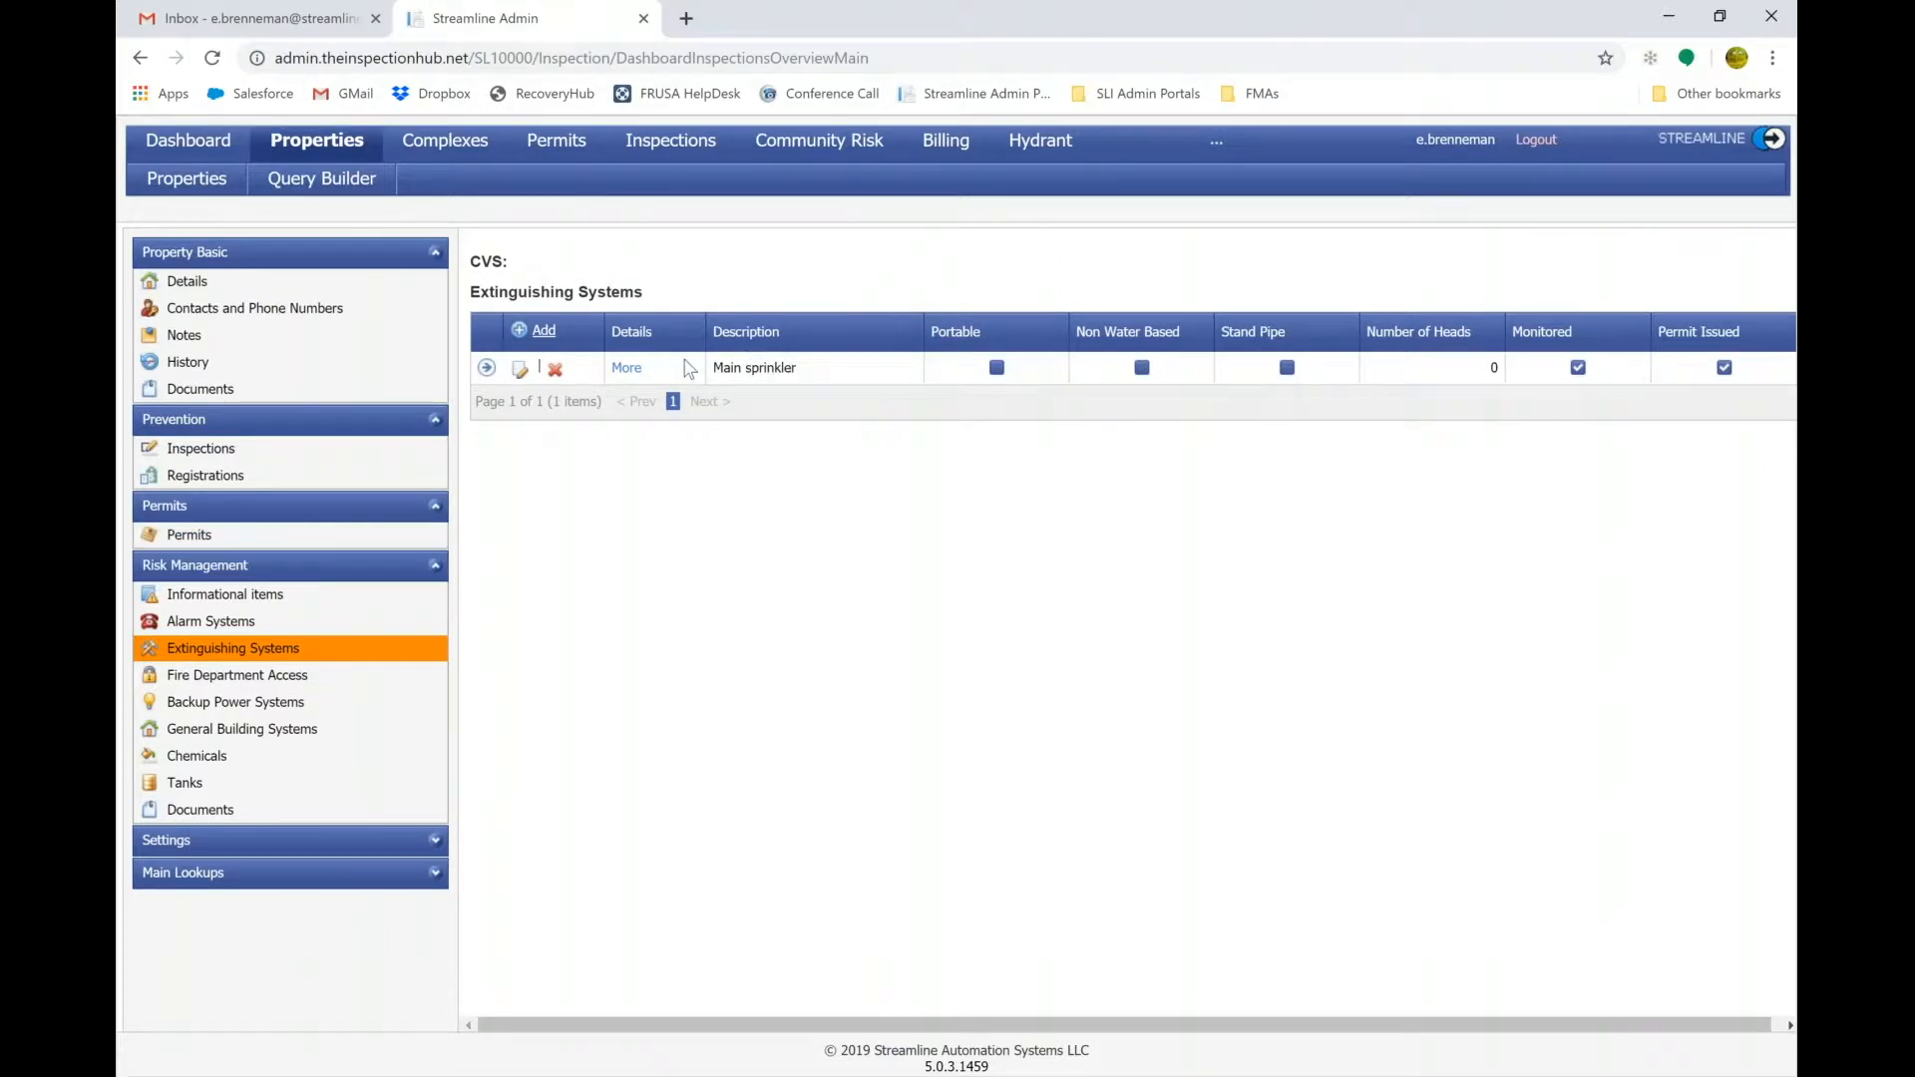
View the Main sprinkler system's edit form, then go to Fire Department Access.
click(520, 369)
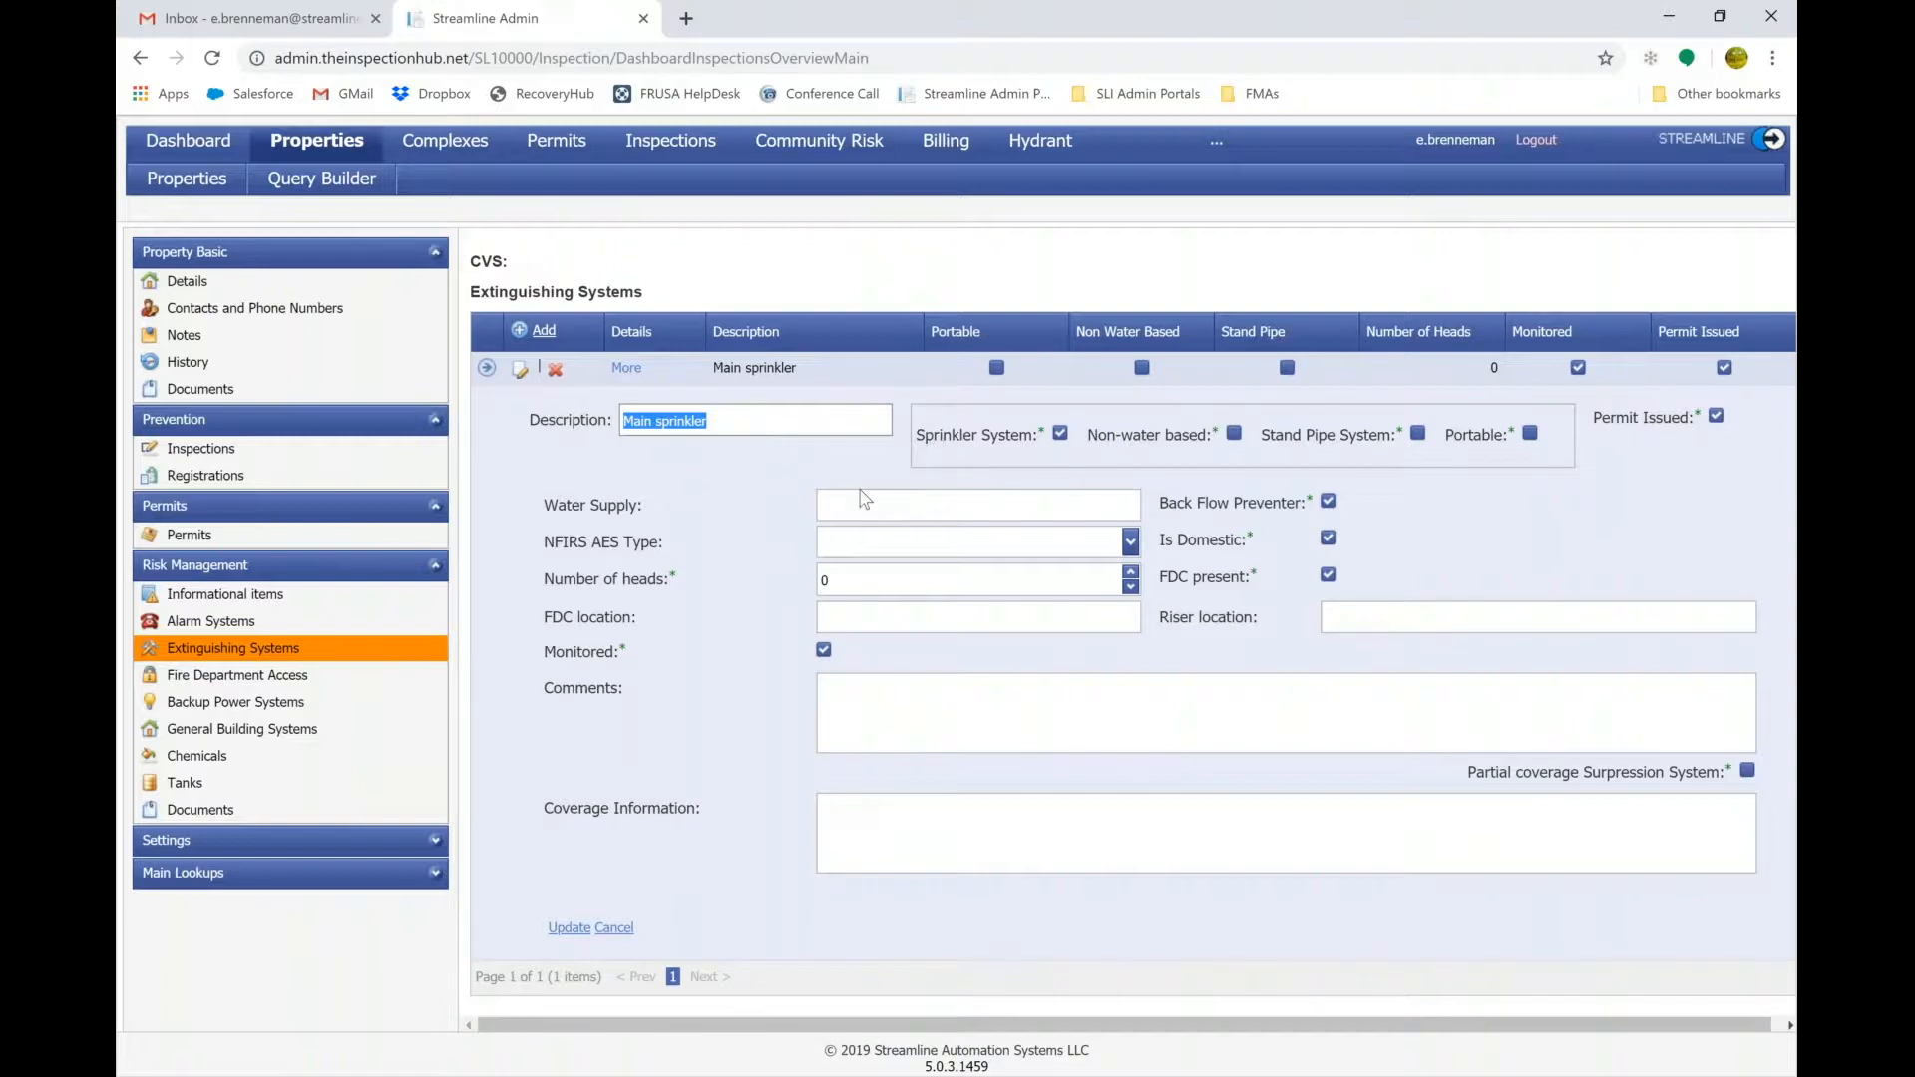
click(240, 676)
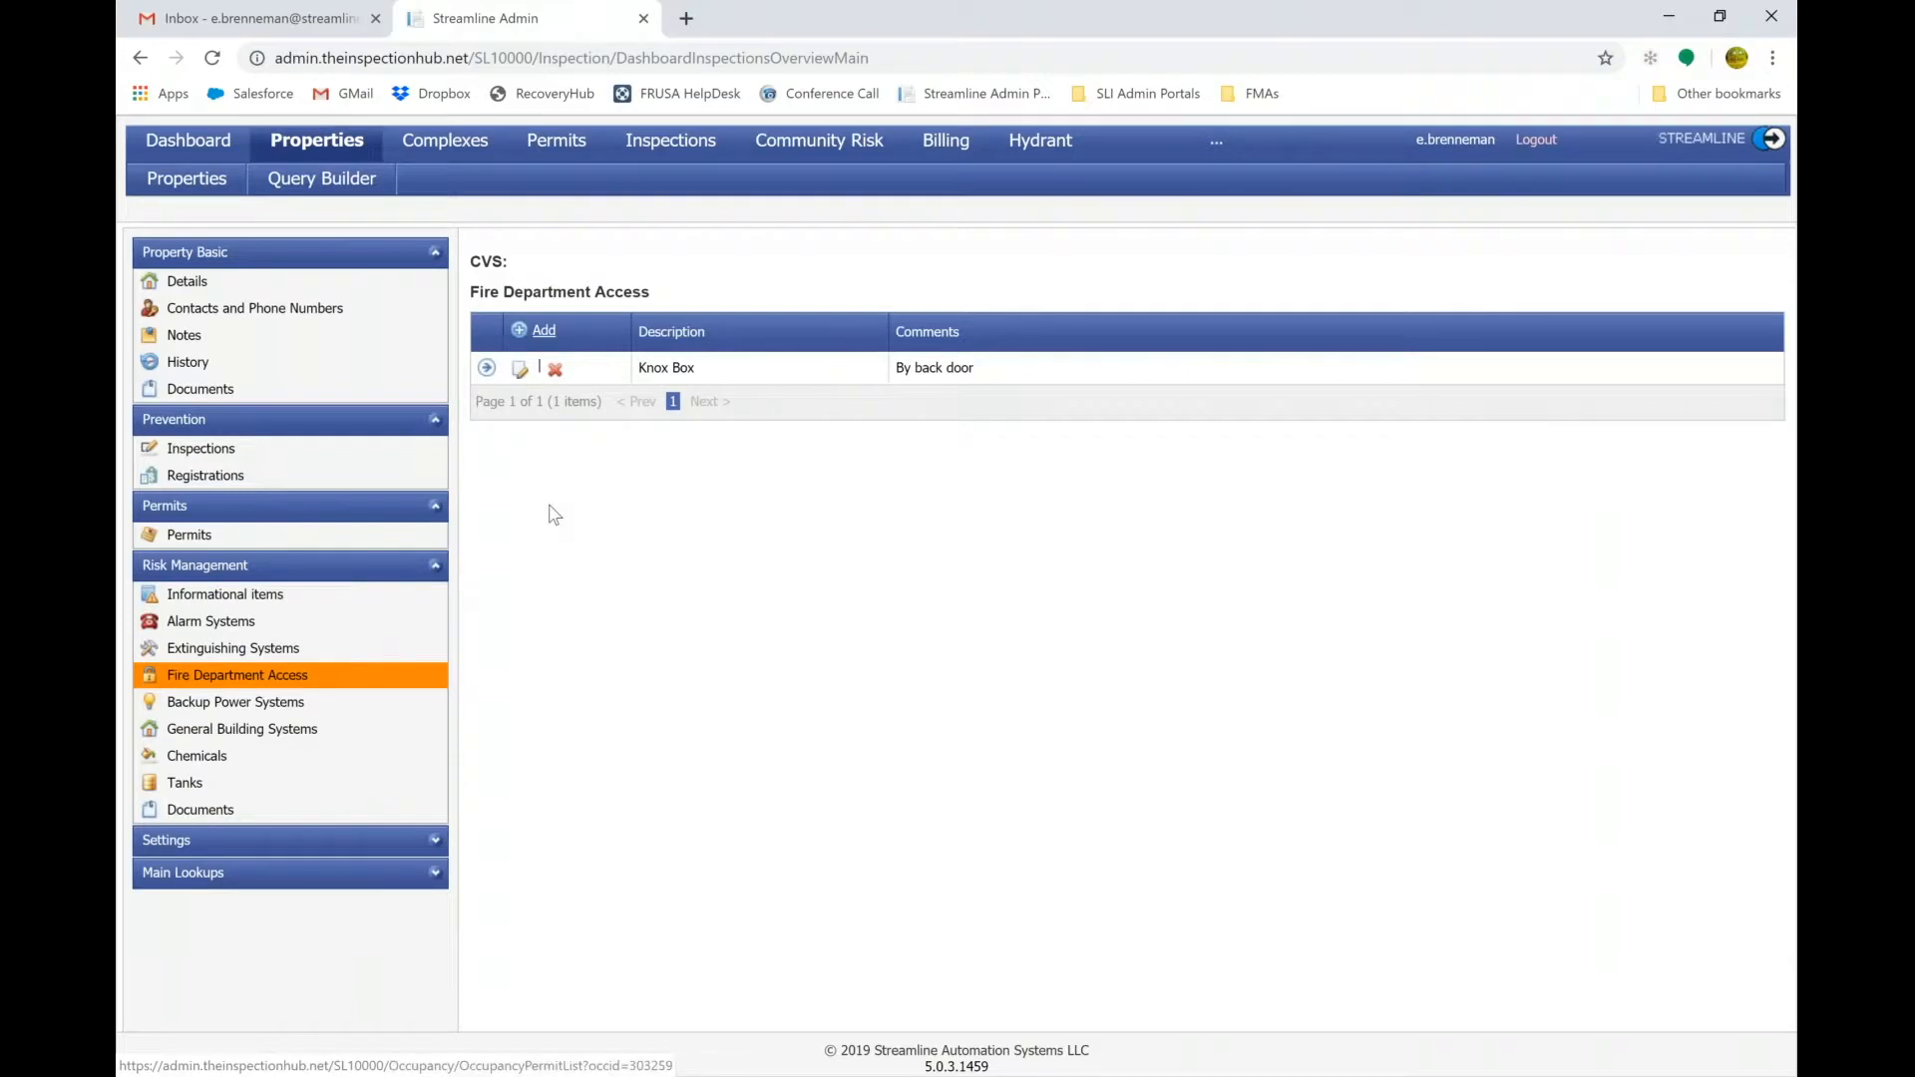
Check the Knox Box entry's key/box access inventory, then open Backup Power Systems.
click(486, 369)
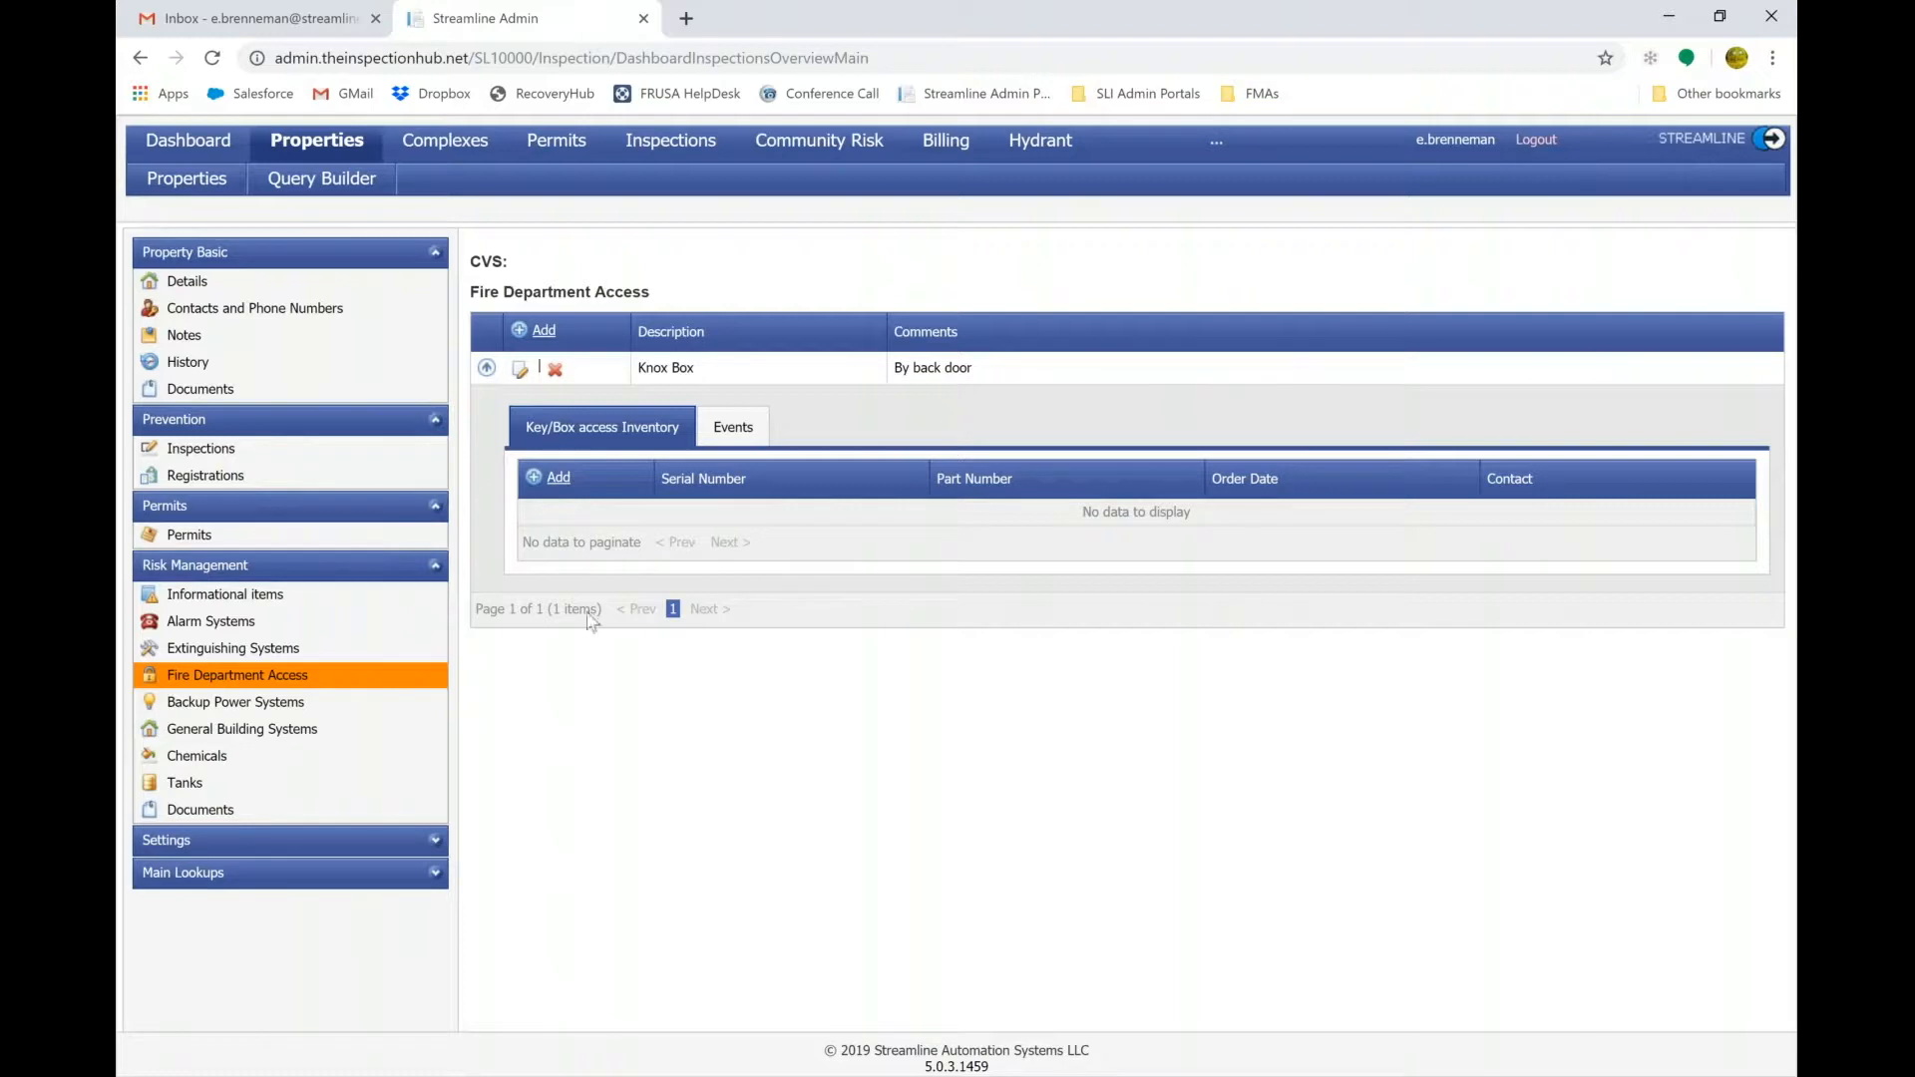
click(235, 701)
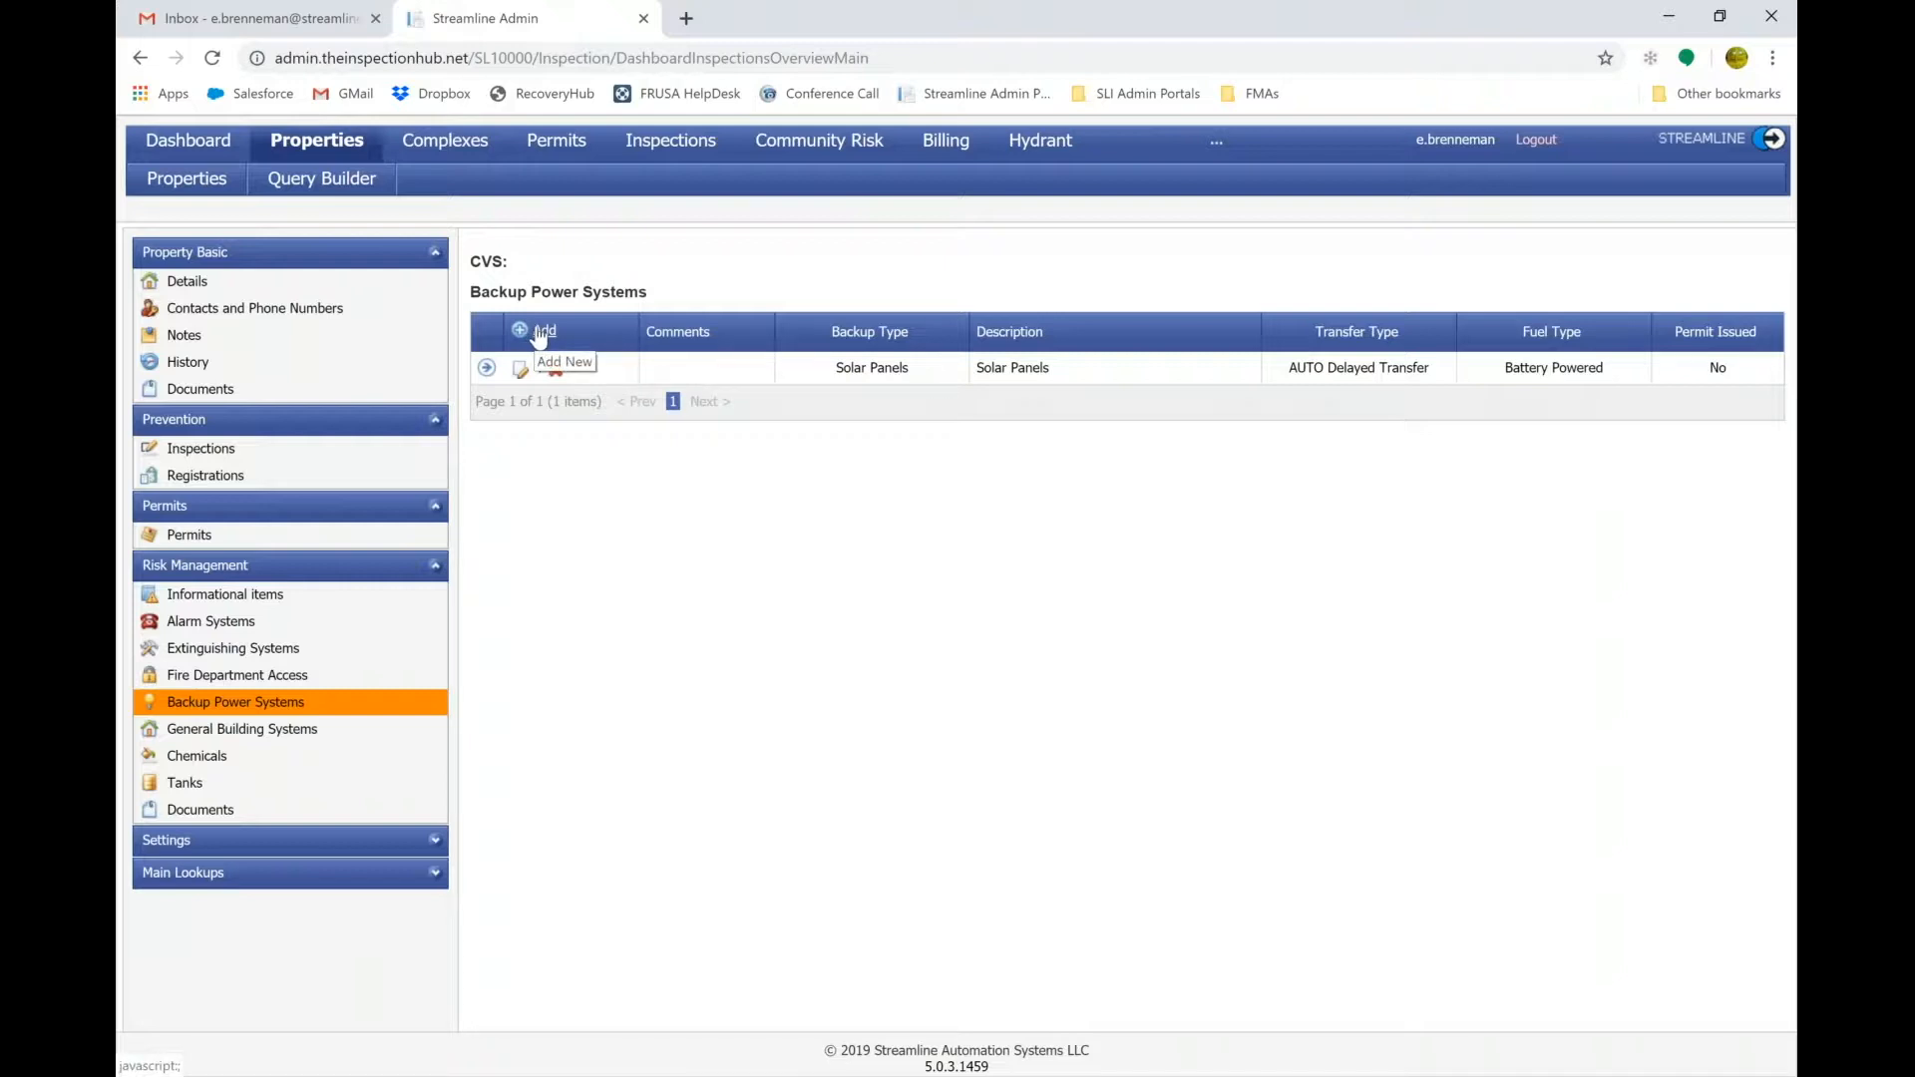
On a new backup power system form, browse the Power, Transfer and Fuel Type options without selecting.
click(541, 332)
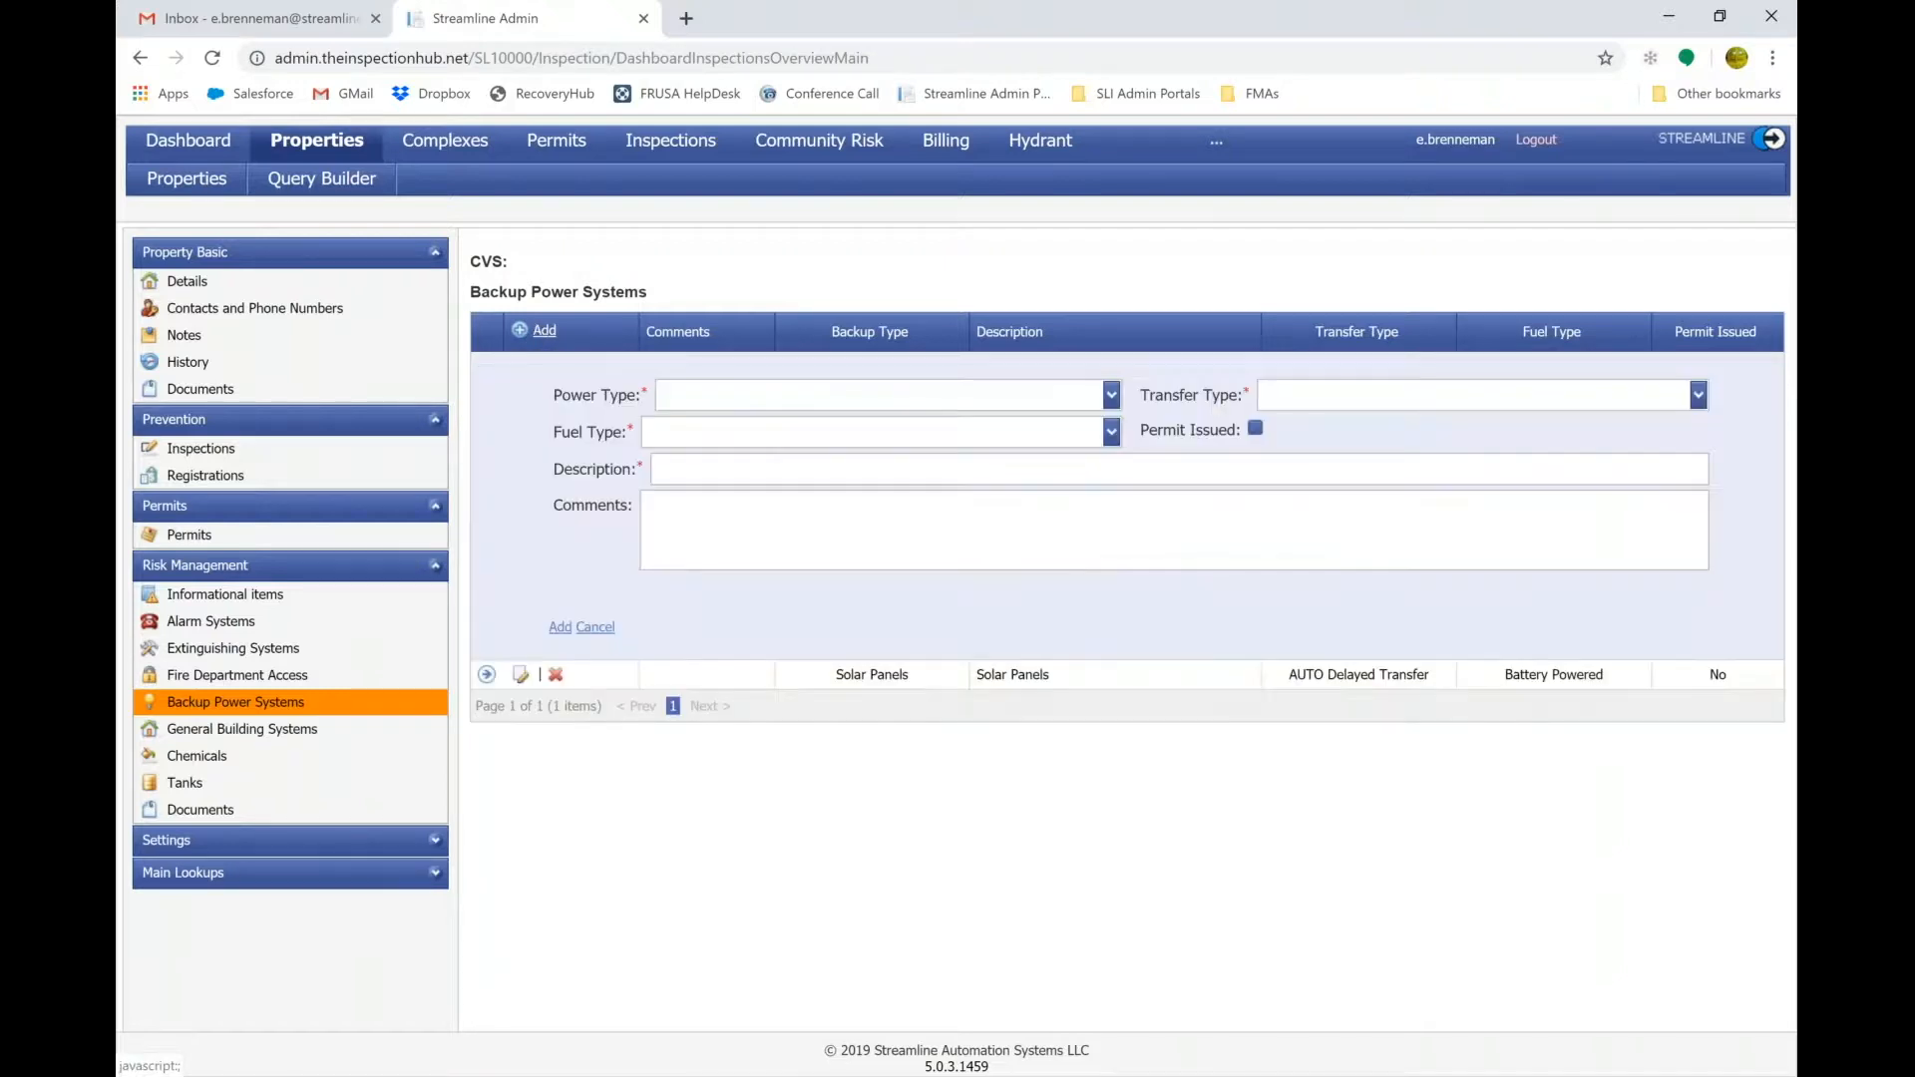
click(1109, 402)
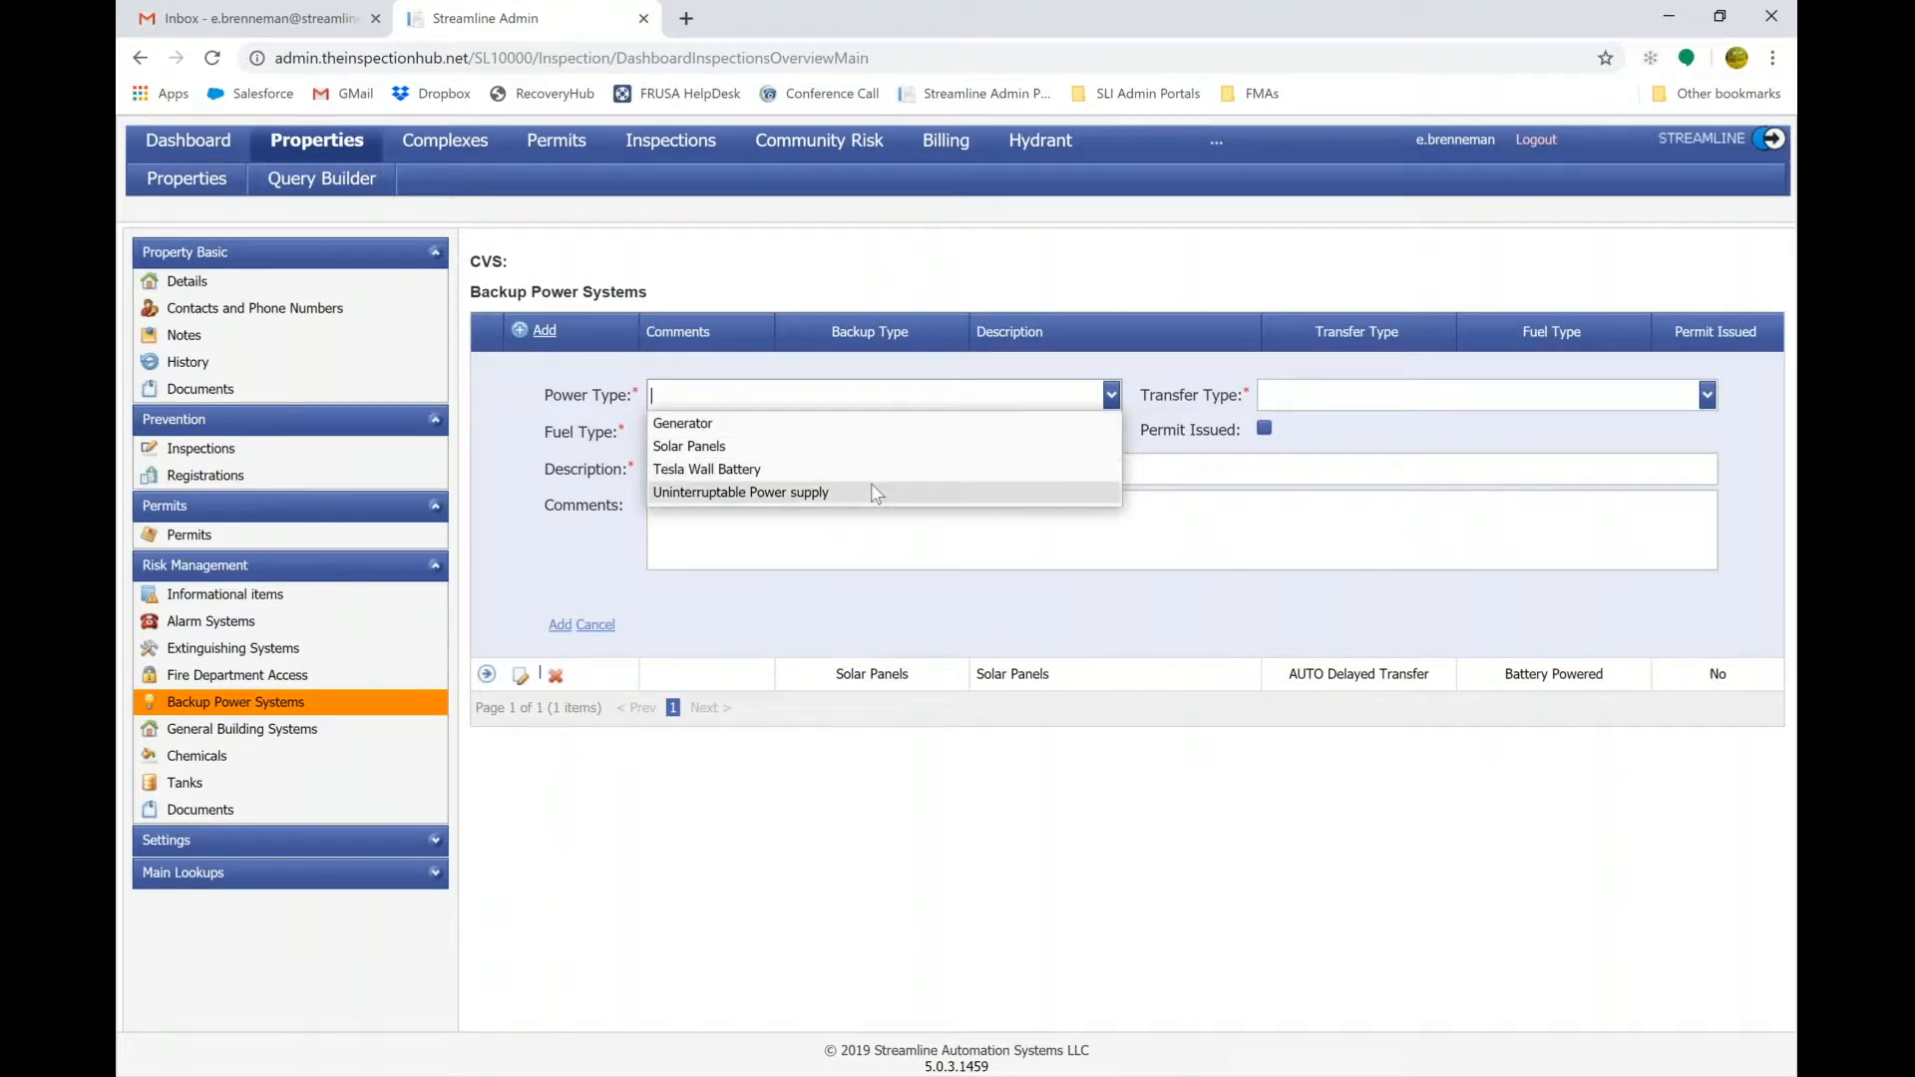
click(1708, 396)
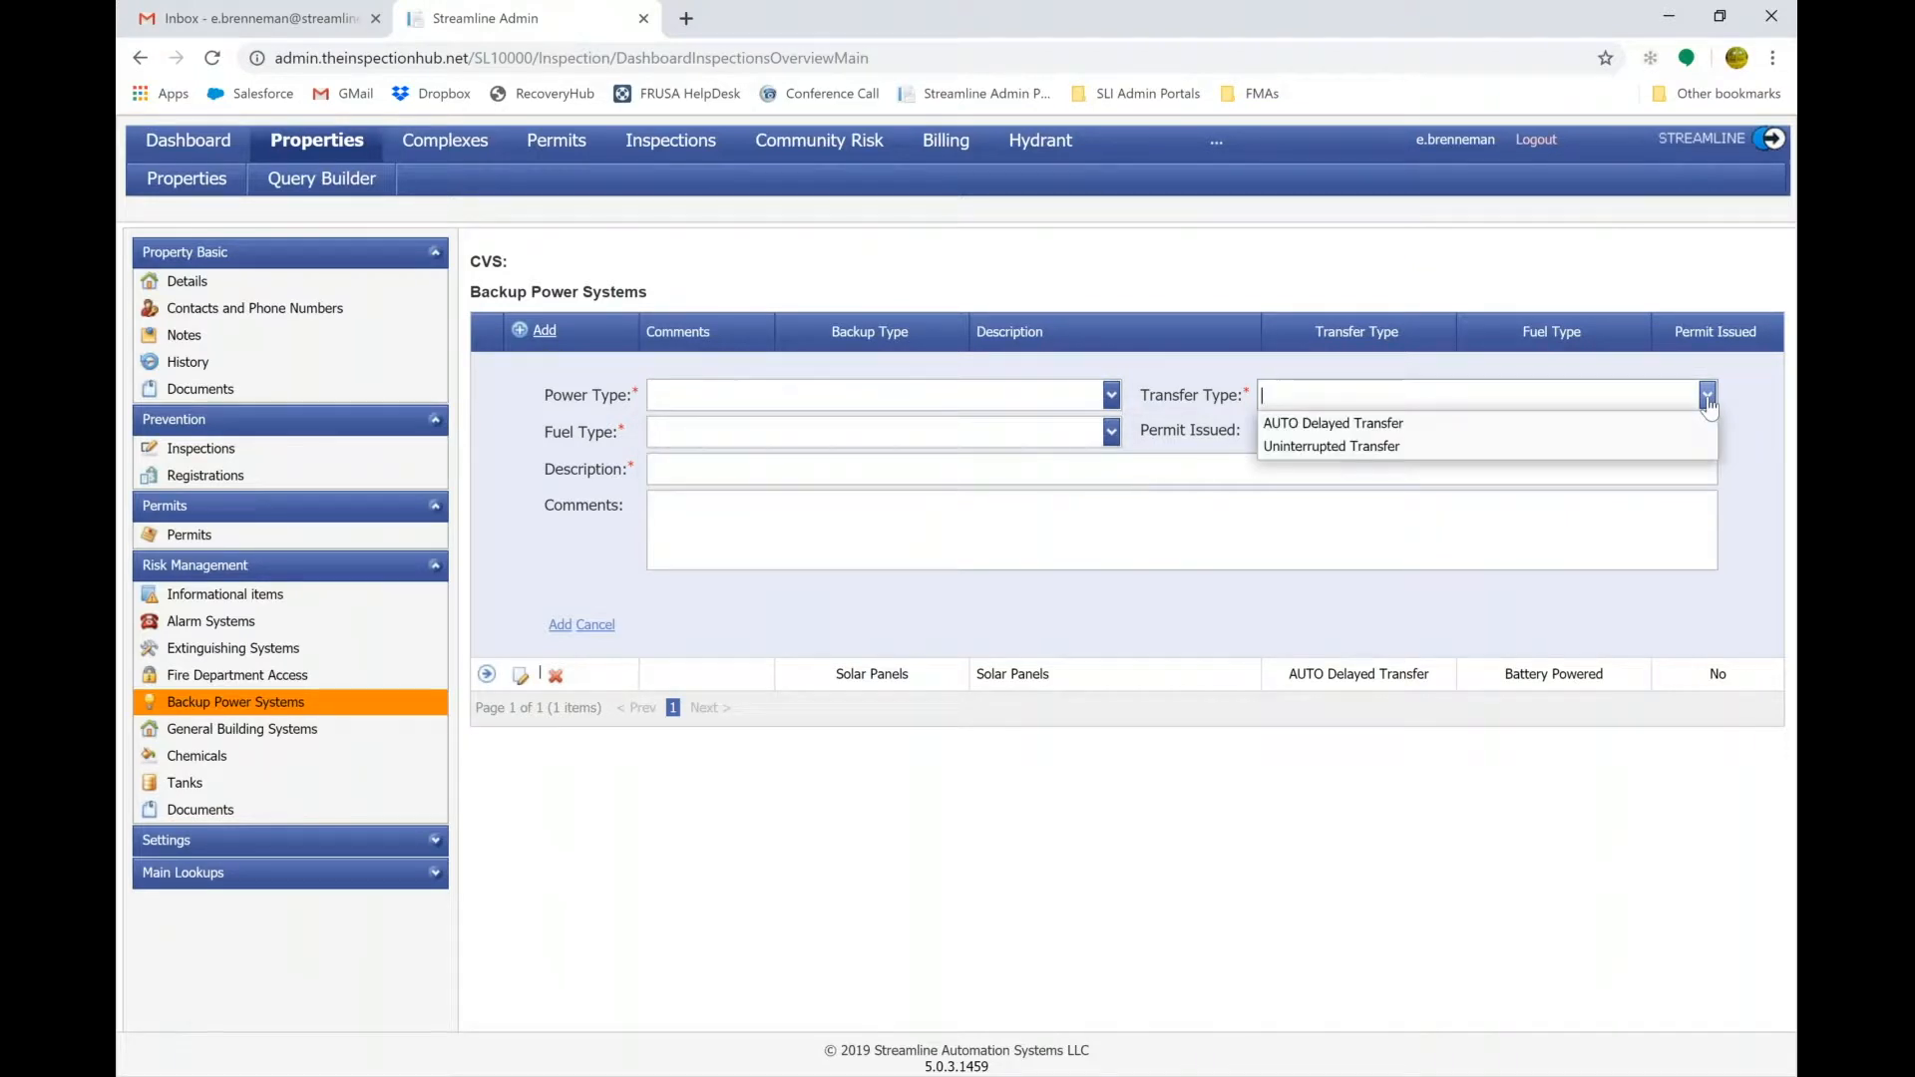
key(Down)
key(Down)
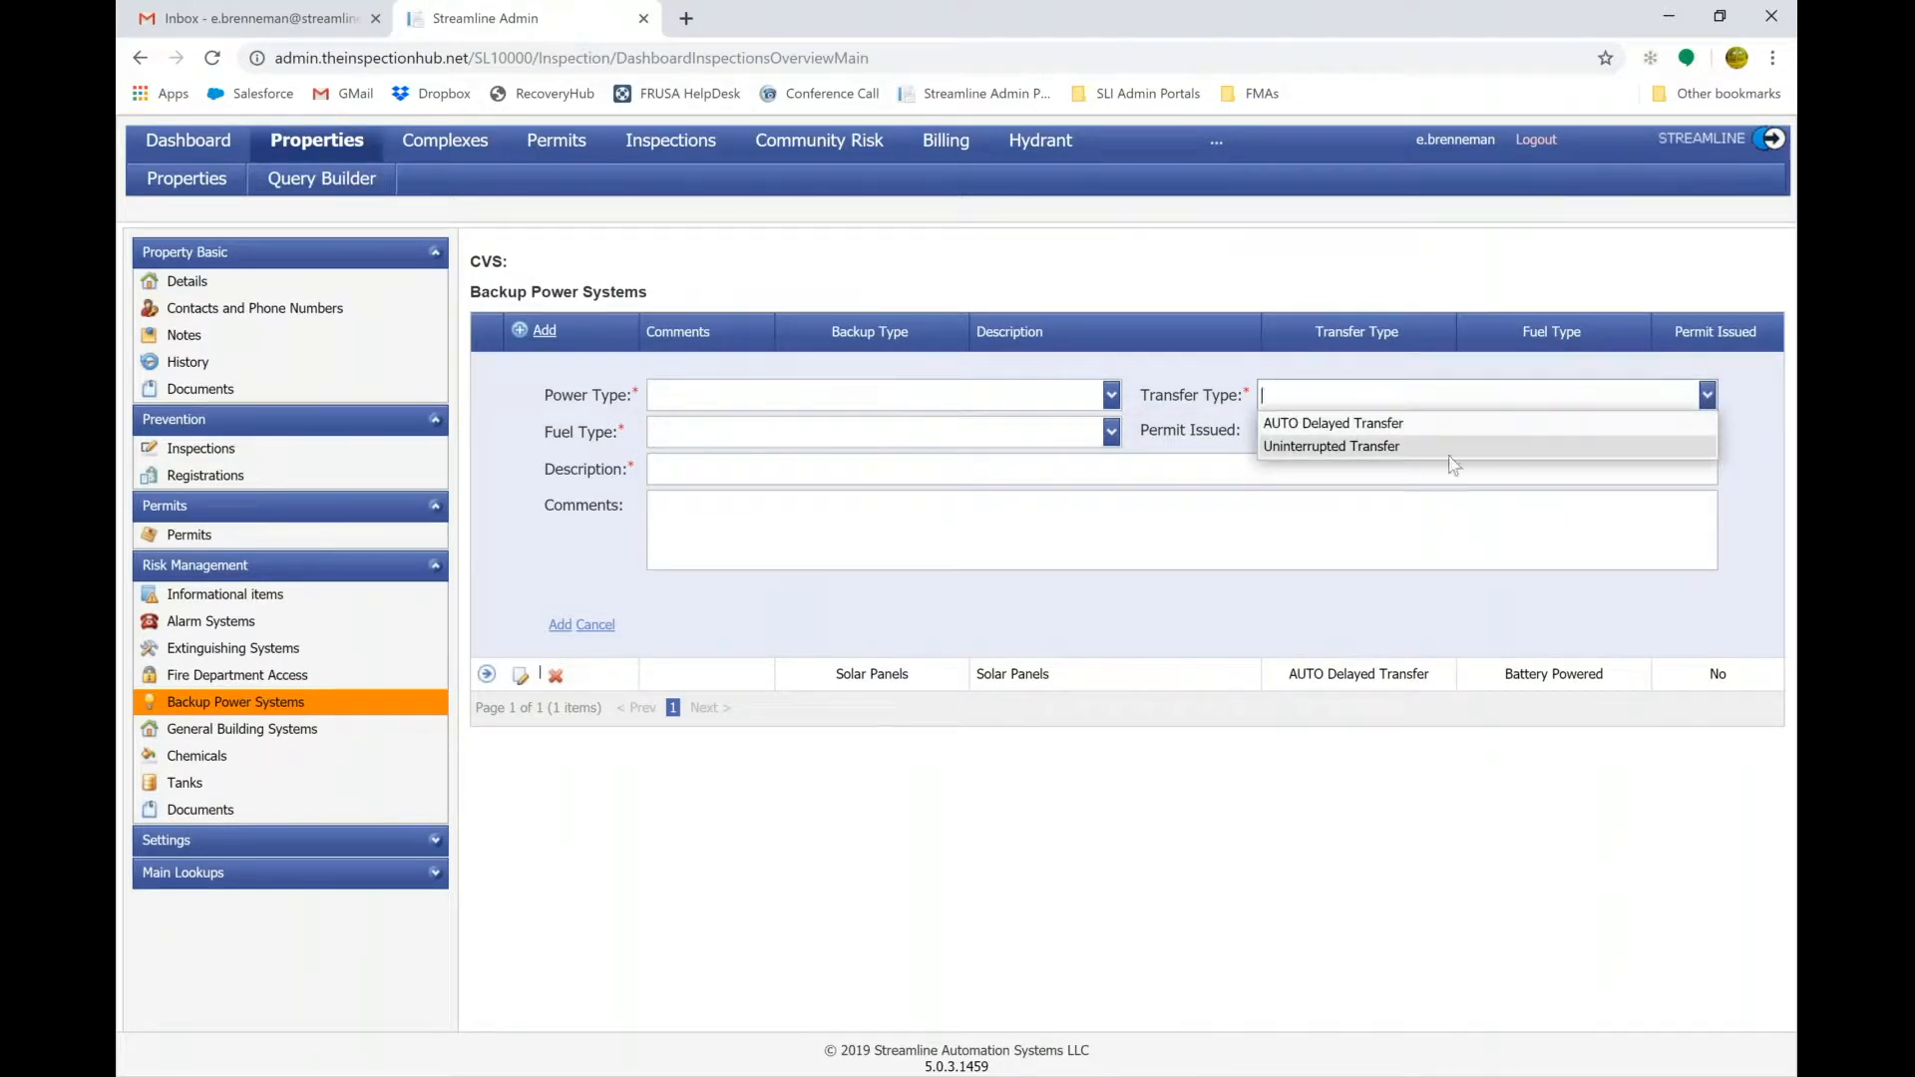
click(1113, 432)
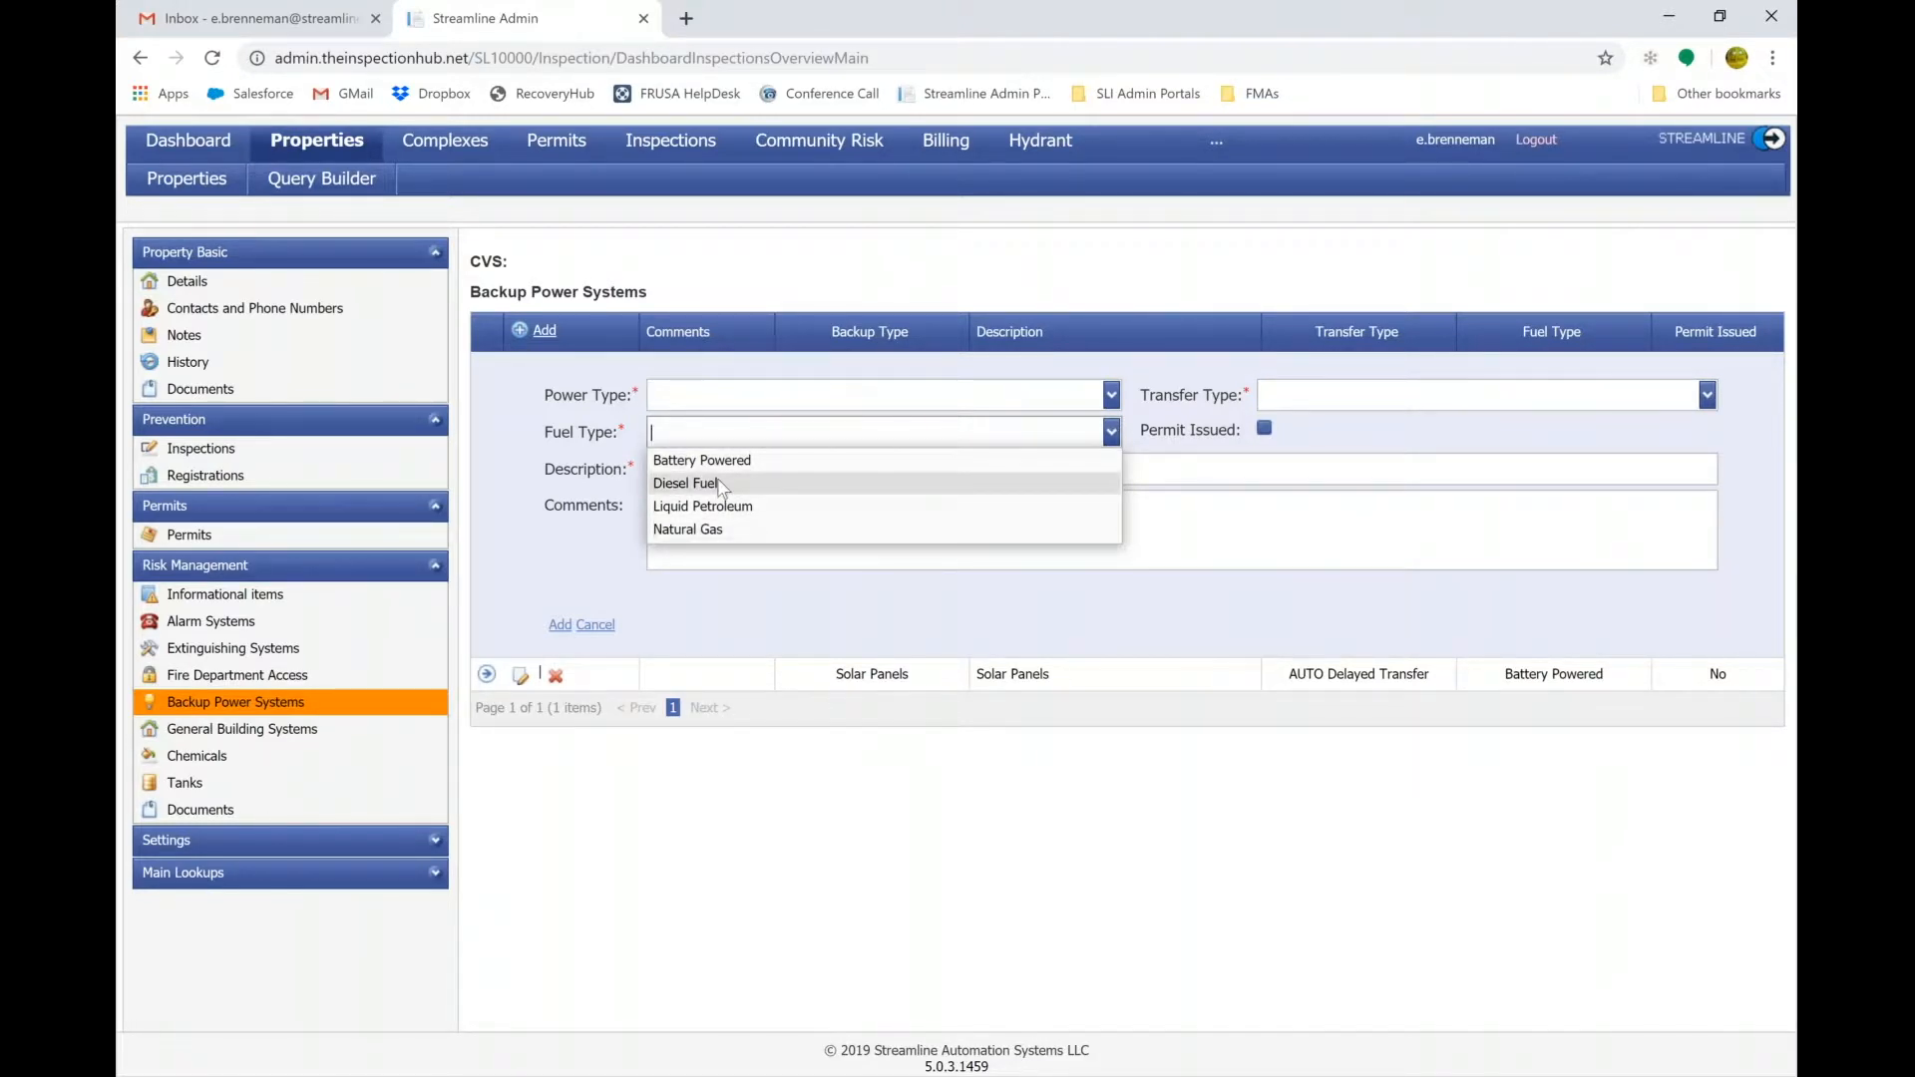
click(526, 452)
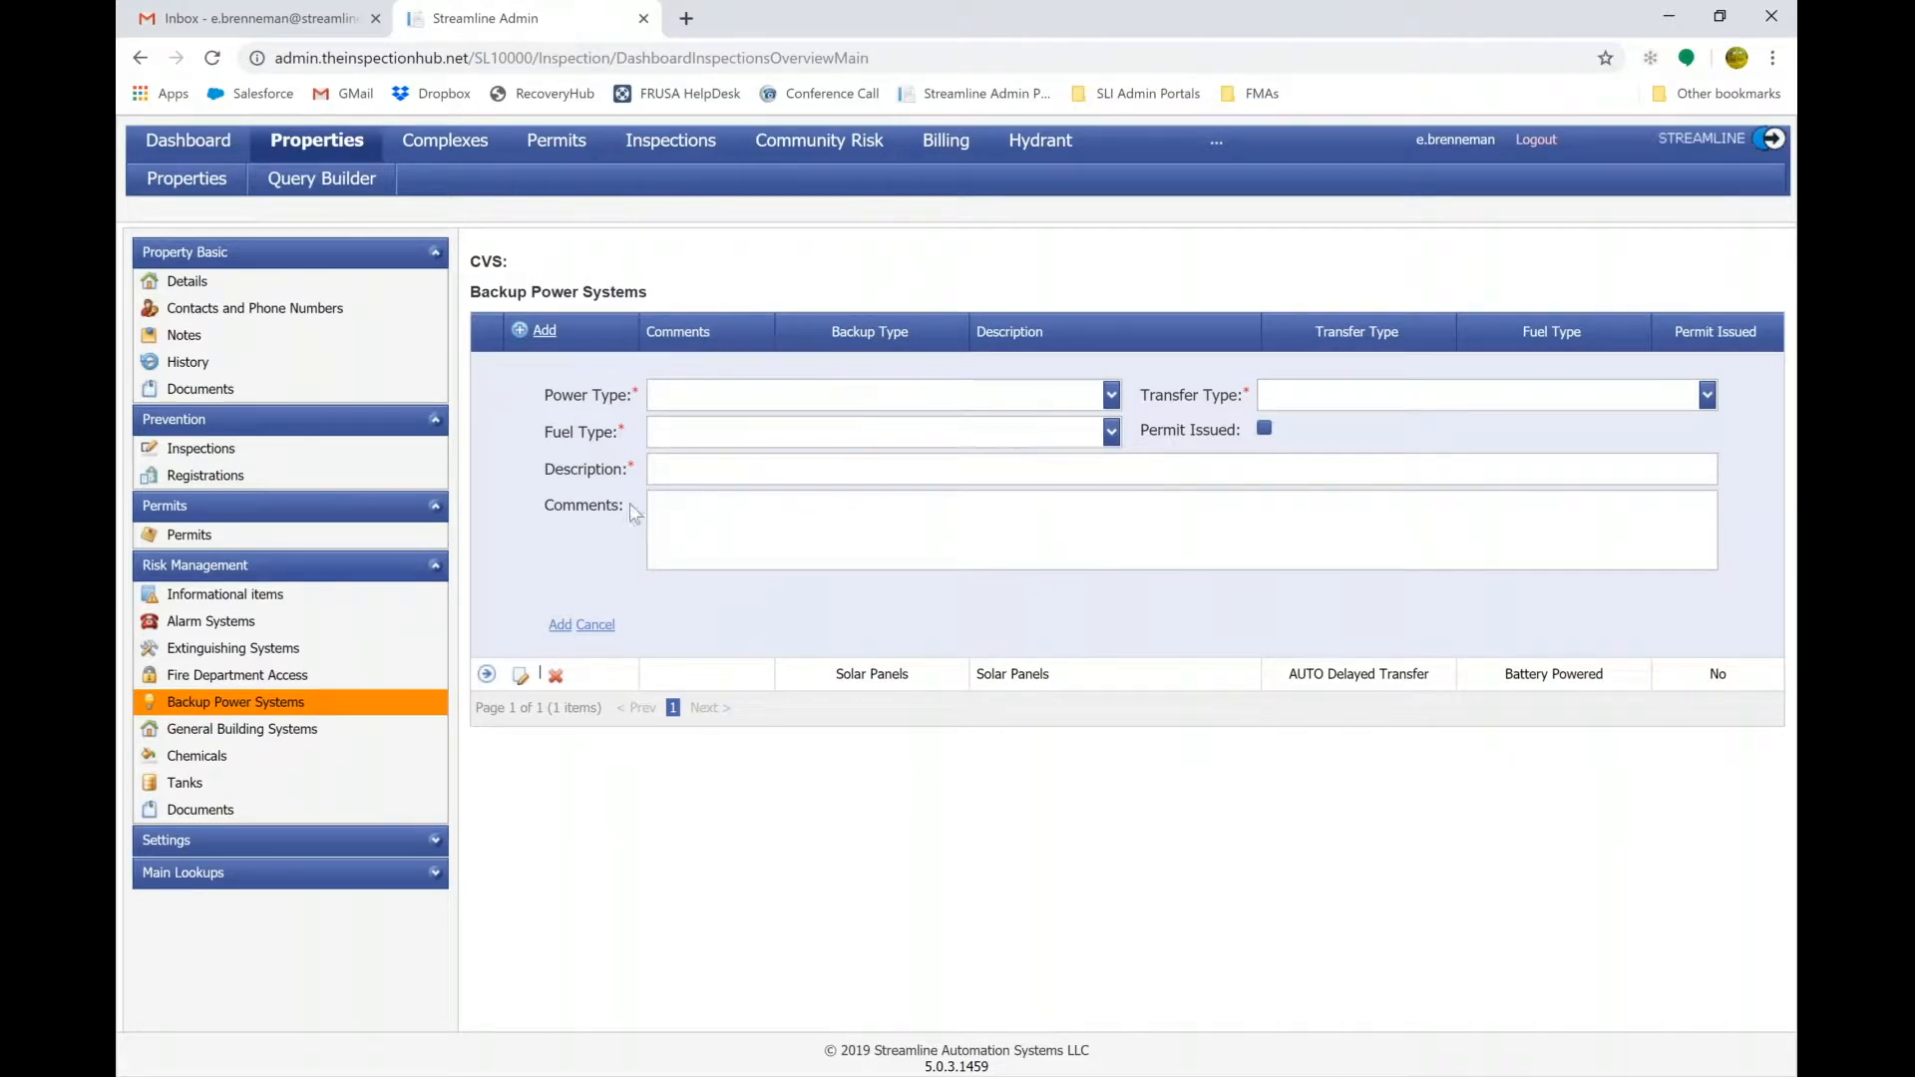
Start a General Building Systems entry to view the Building System Type options, then open Chemicals.
click(220, 734)
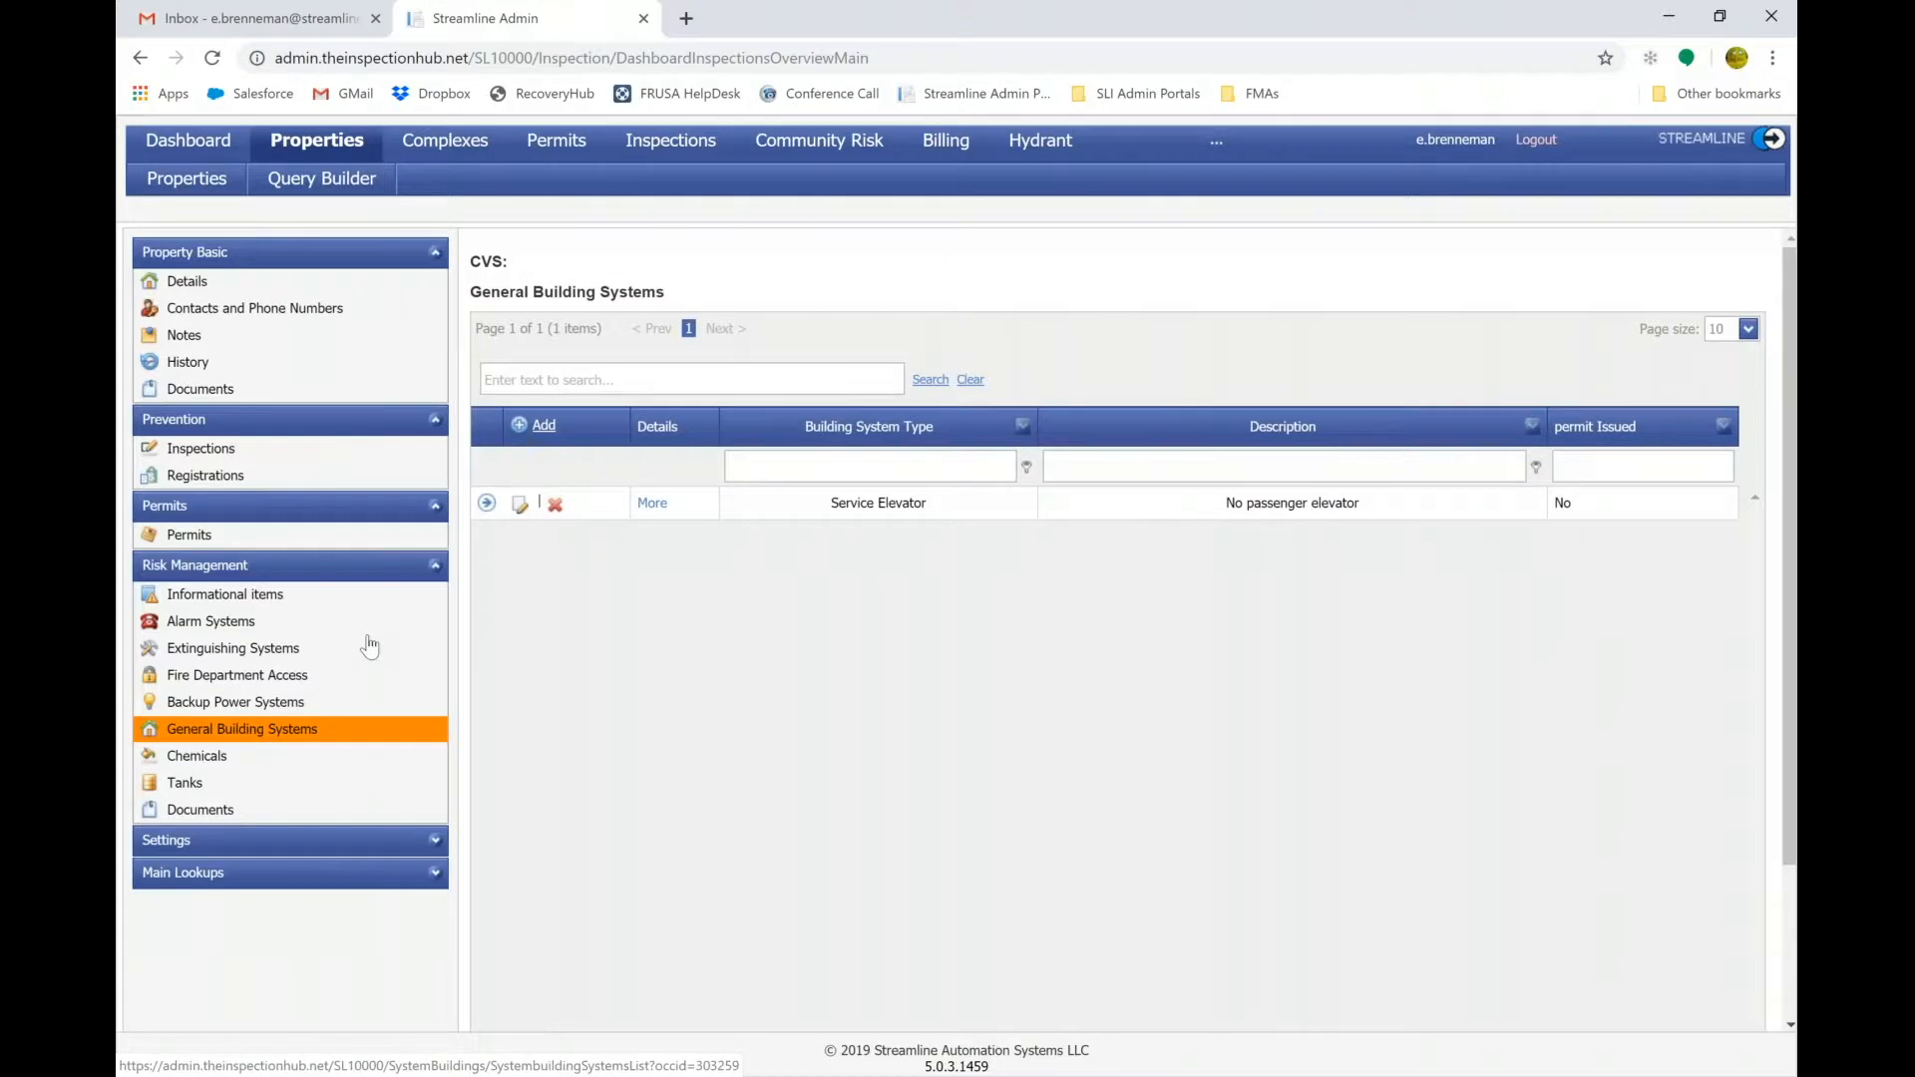
click(556, 435)
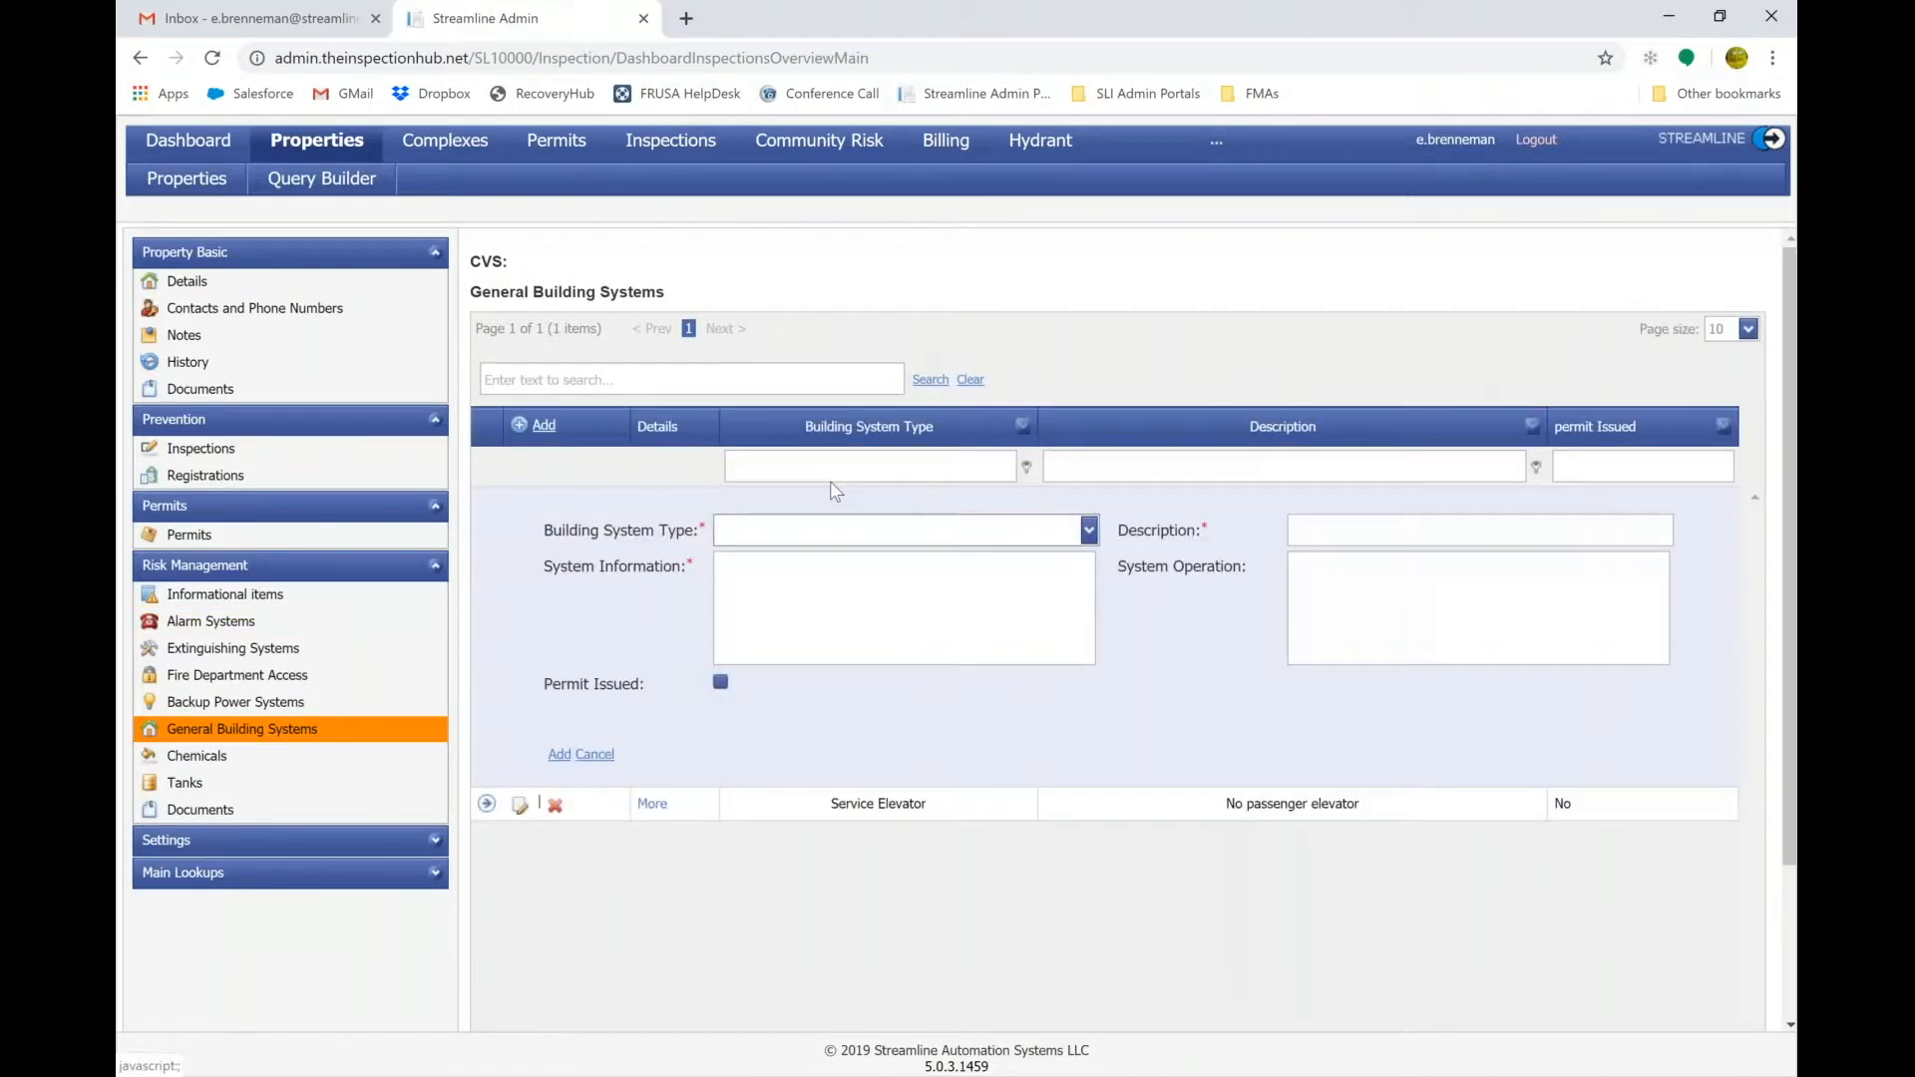
click(1089, 530)
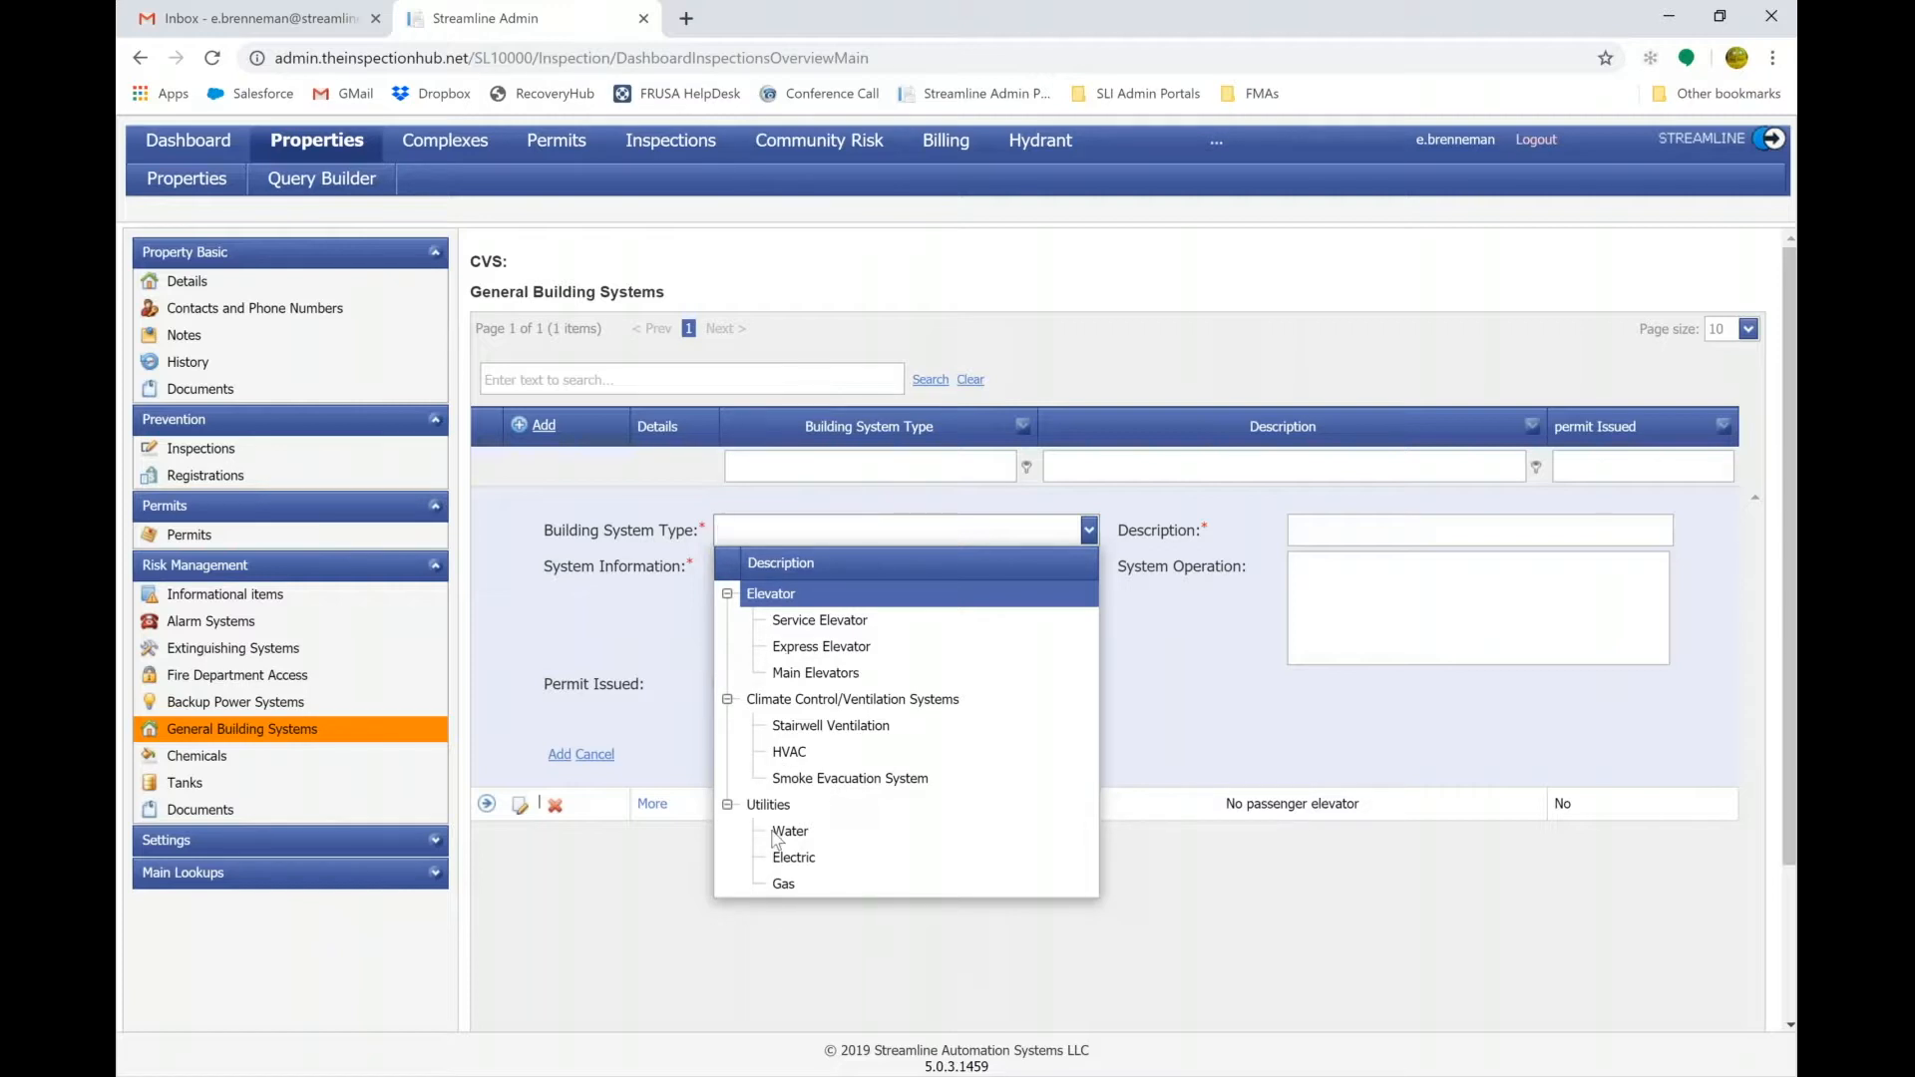
click(546, 677)
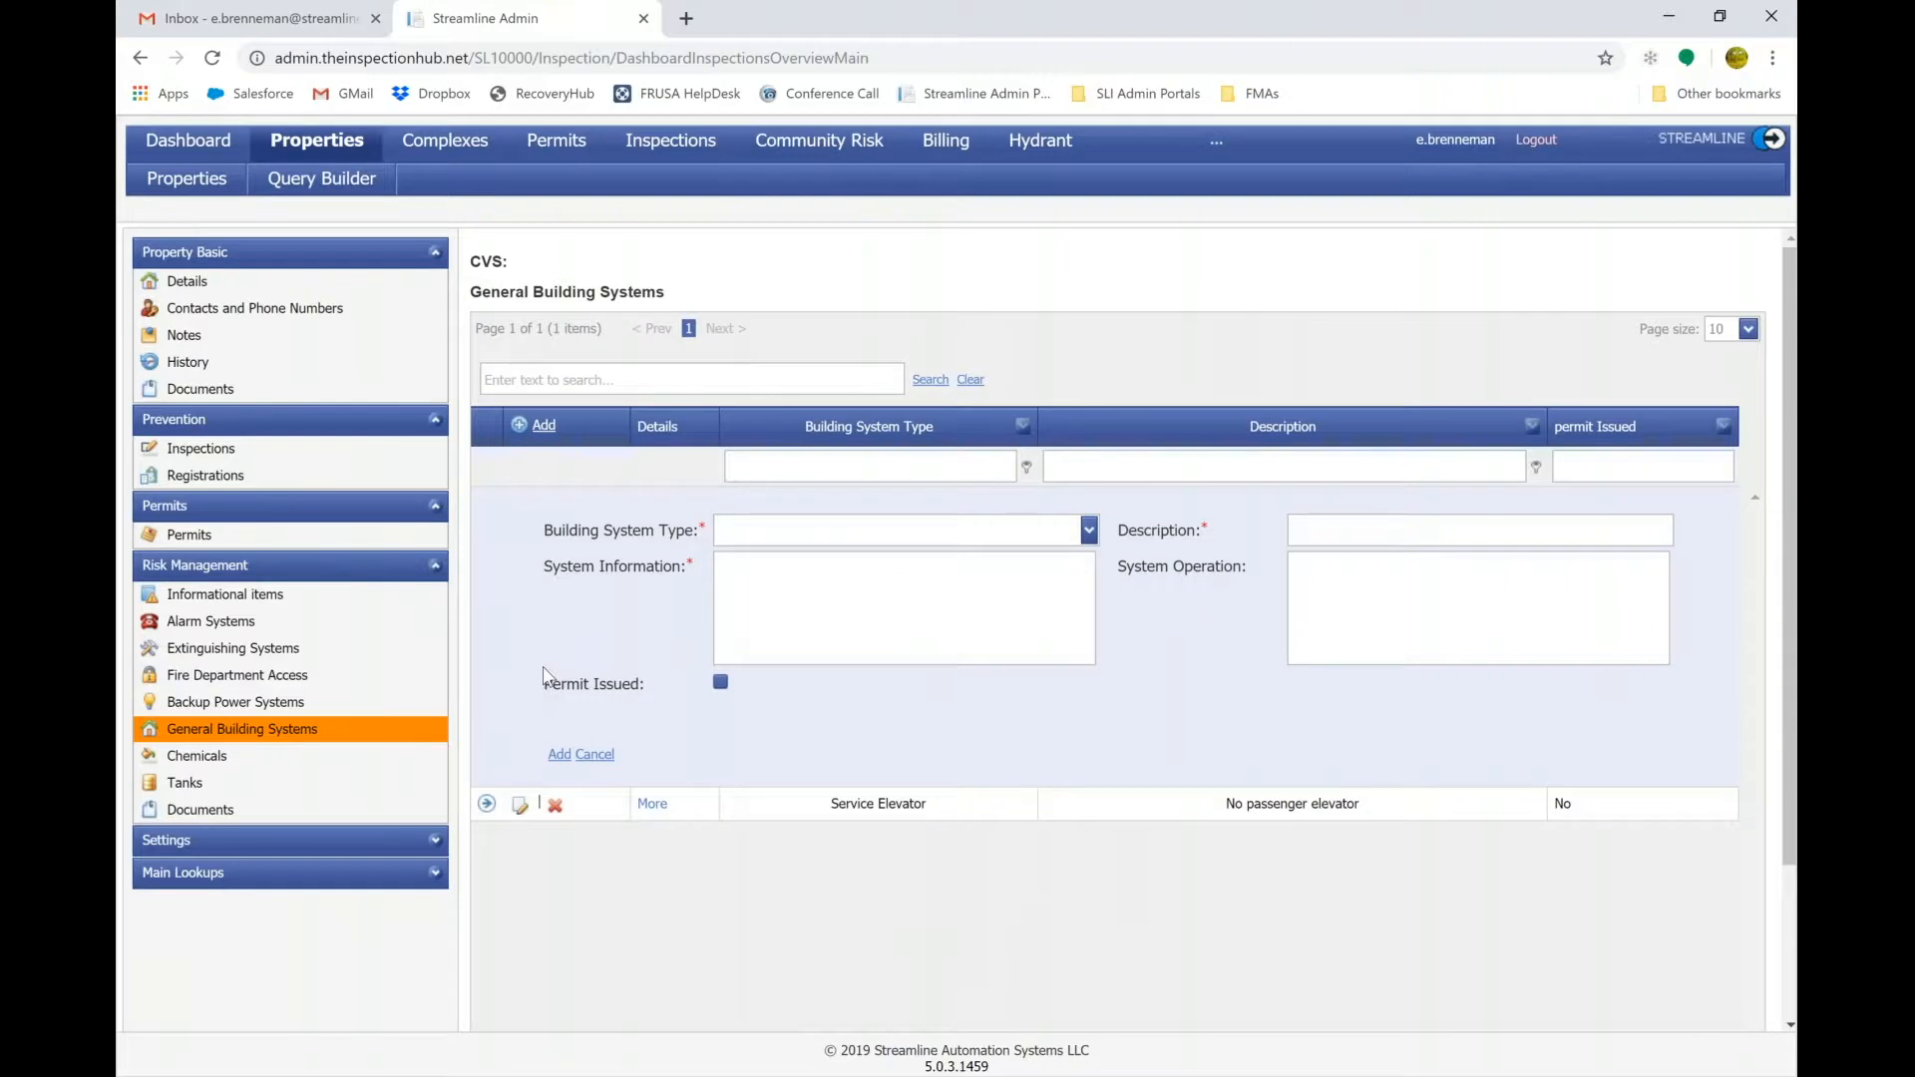
click(1089, 530)
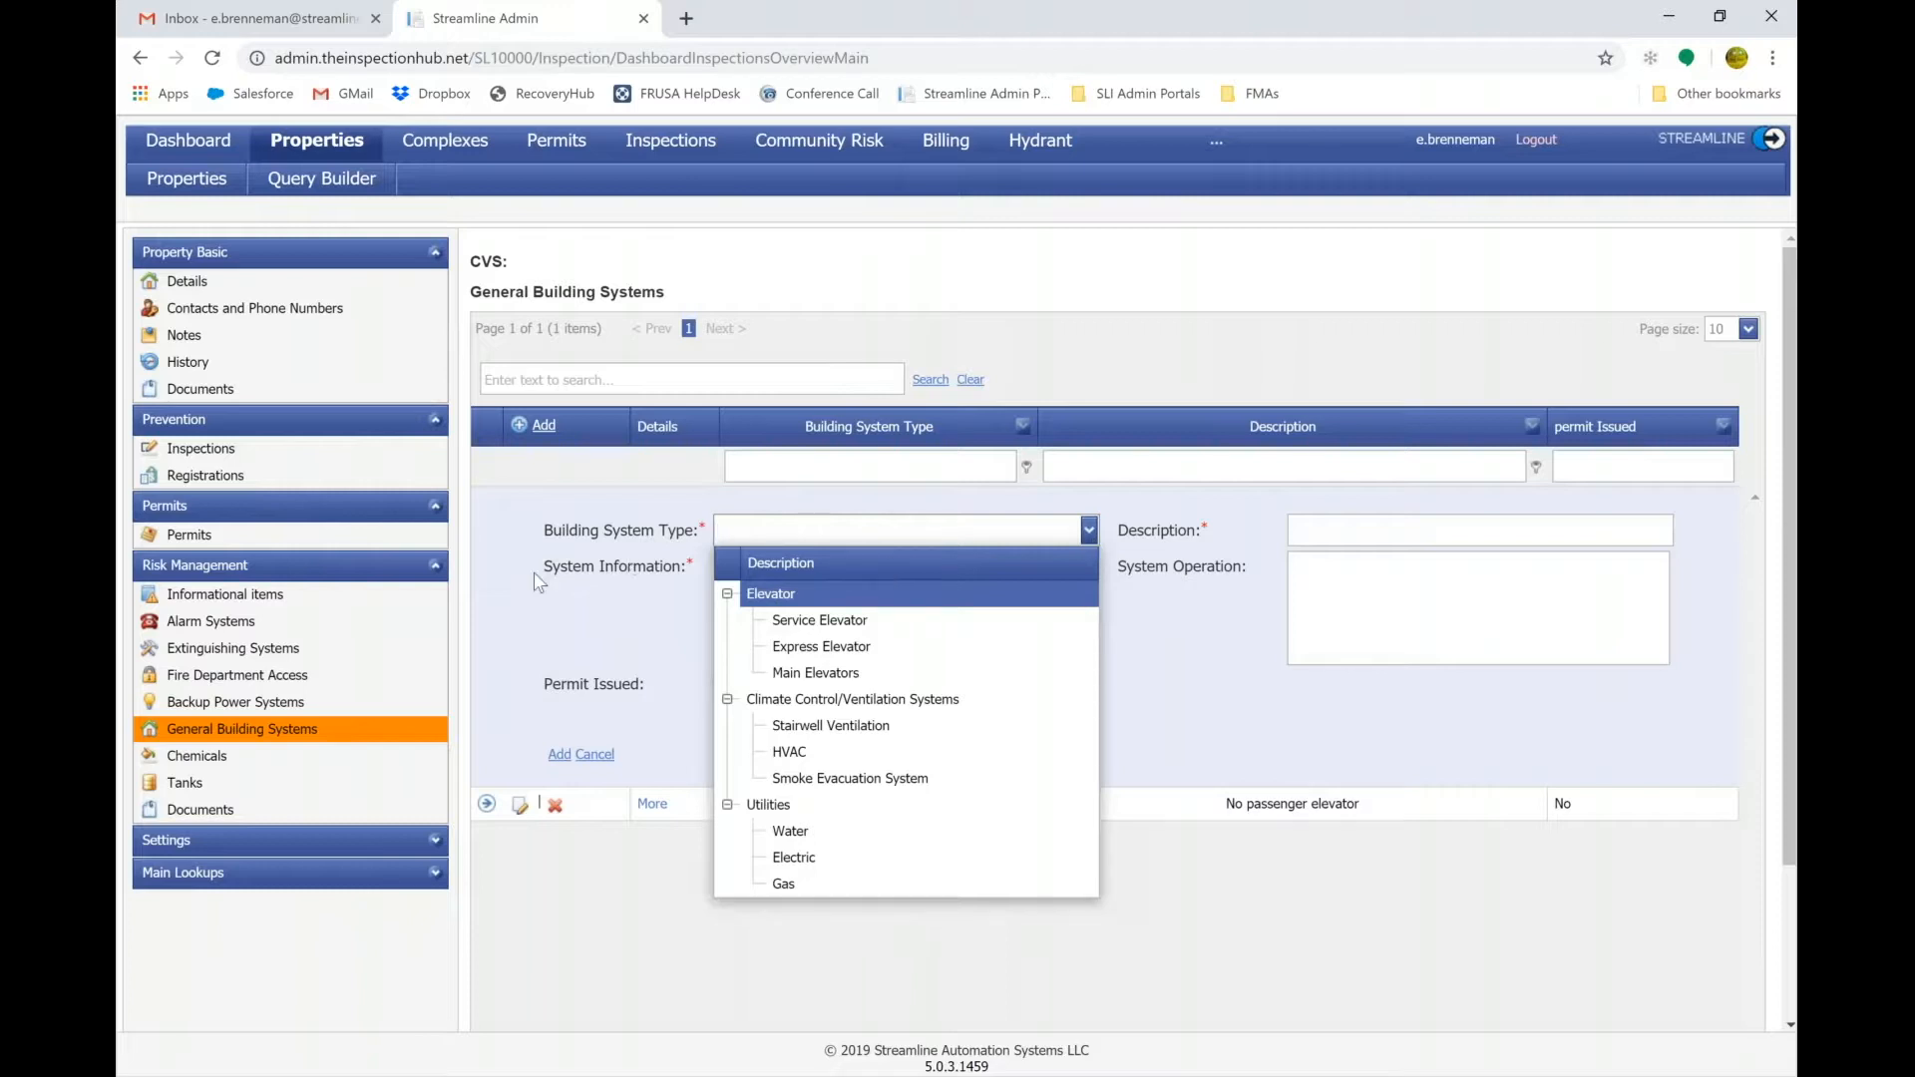
click(196, 756)
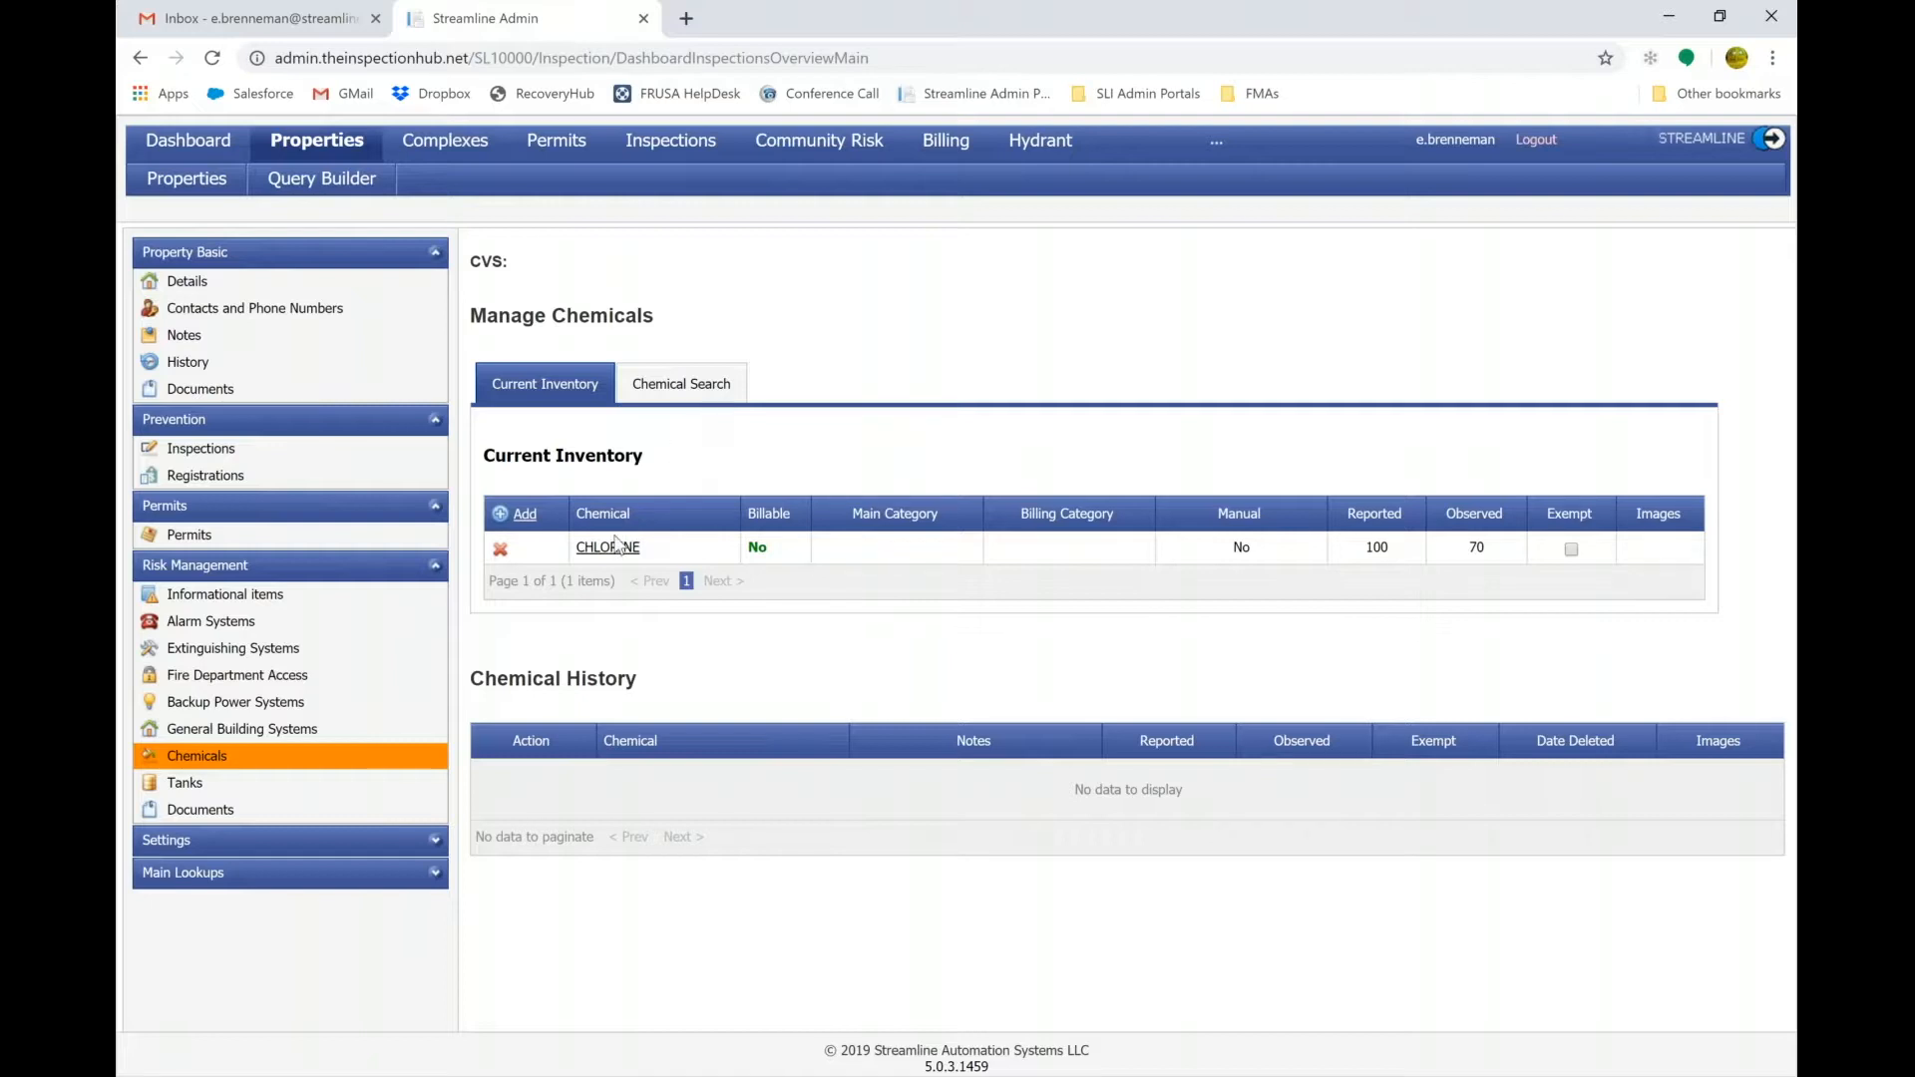
Search the chemical database for 'chlorine' and add the plain CHLORINE entry (DOT 1017, CAS 7782-50-5).
click(522, 514)
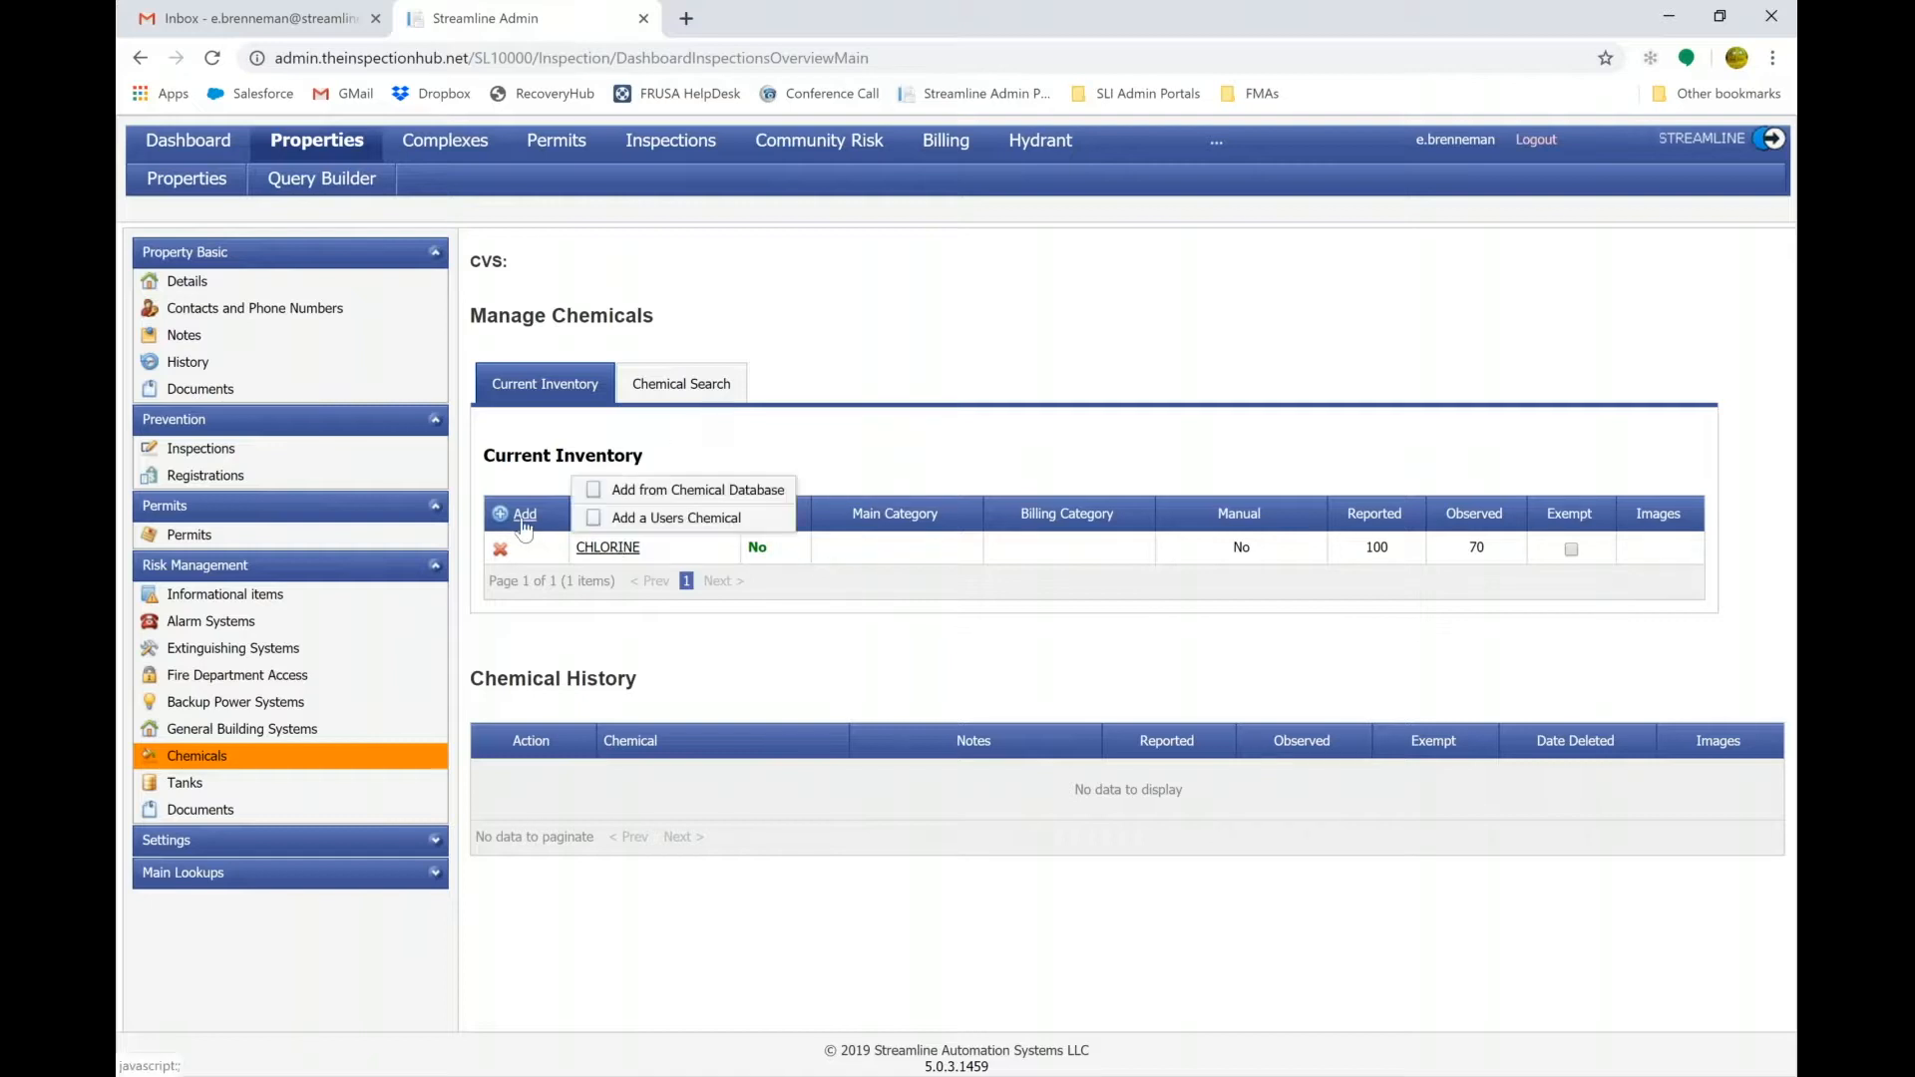
click(683, 491)
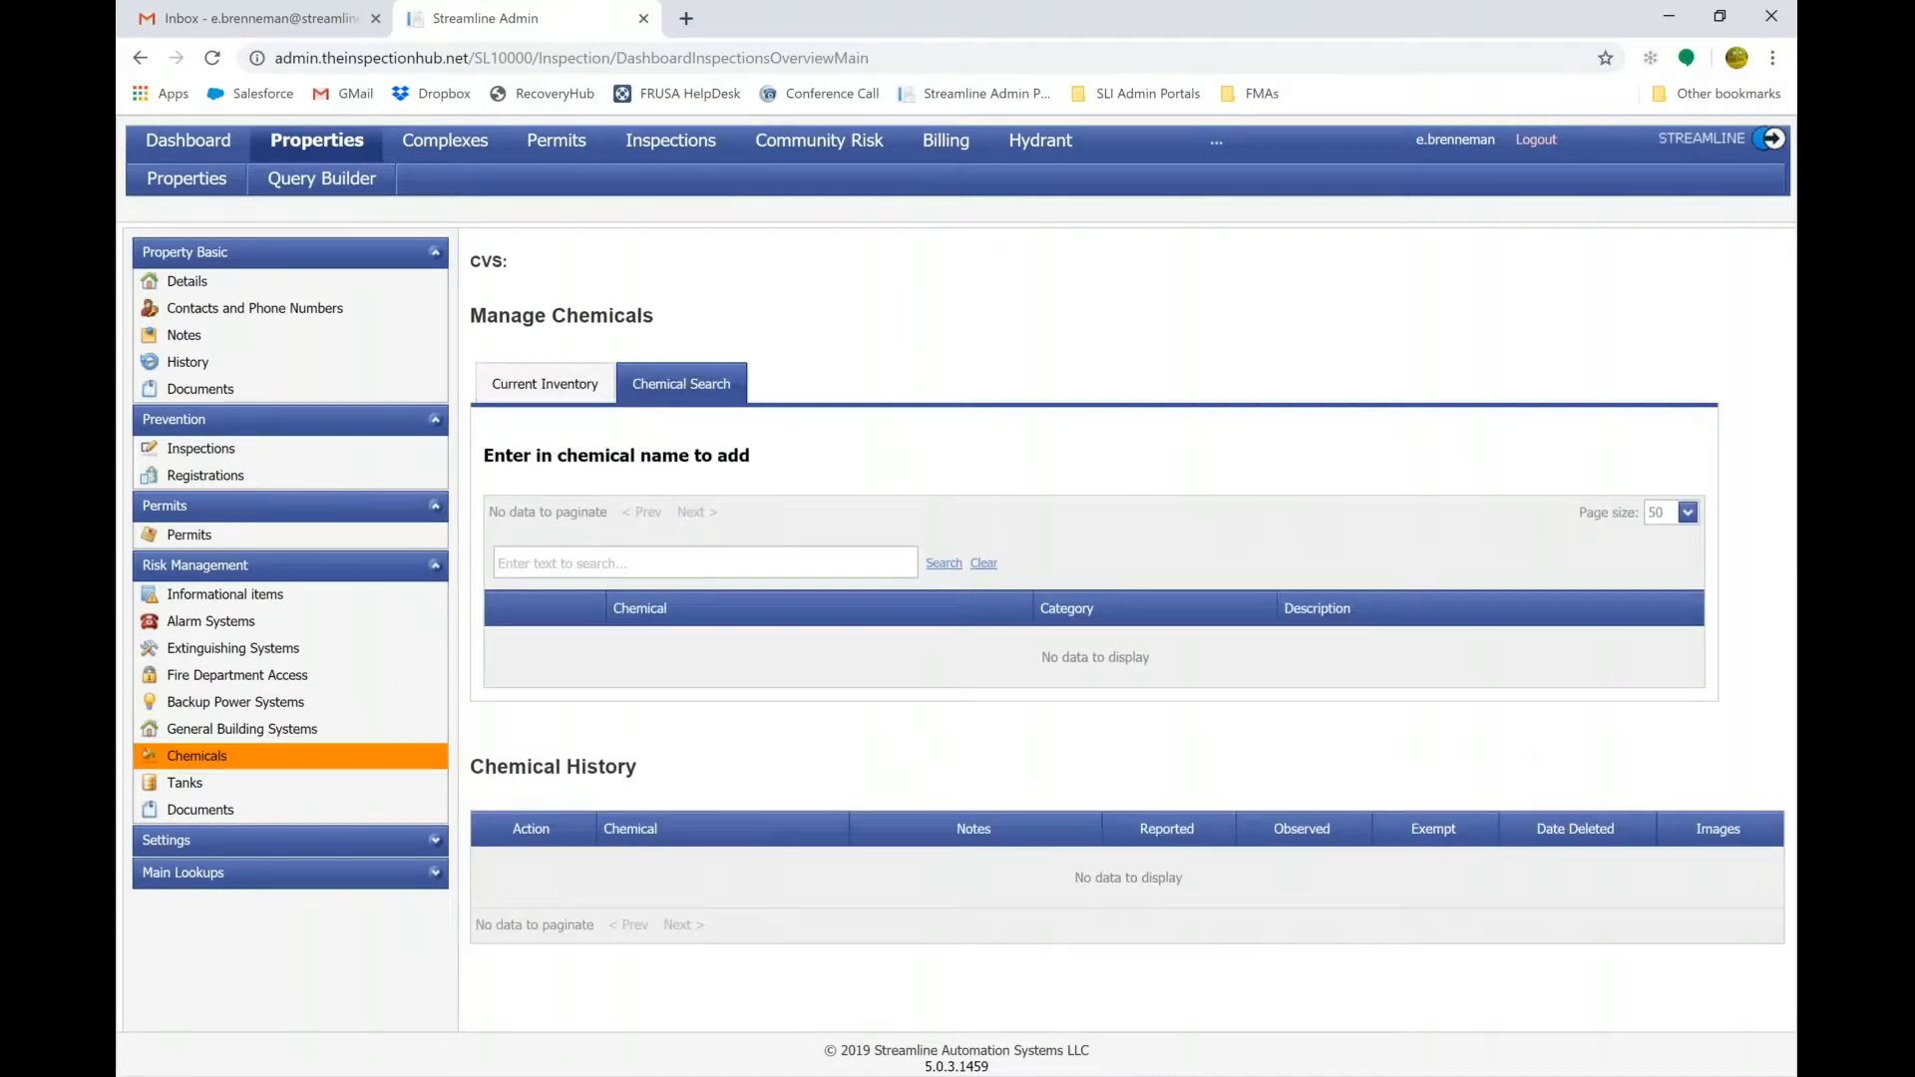
click(585, 559)
text(chlorine)
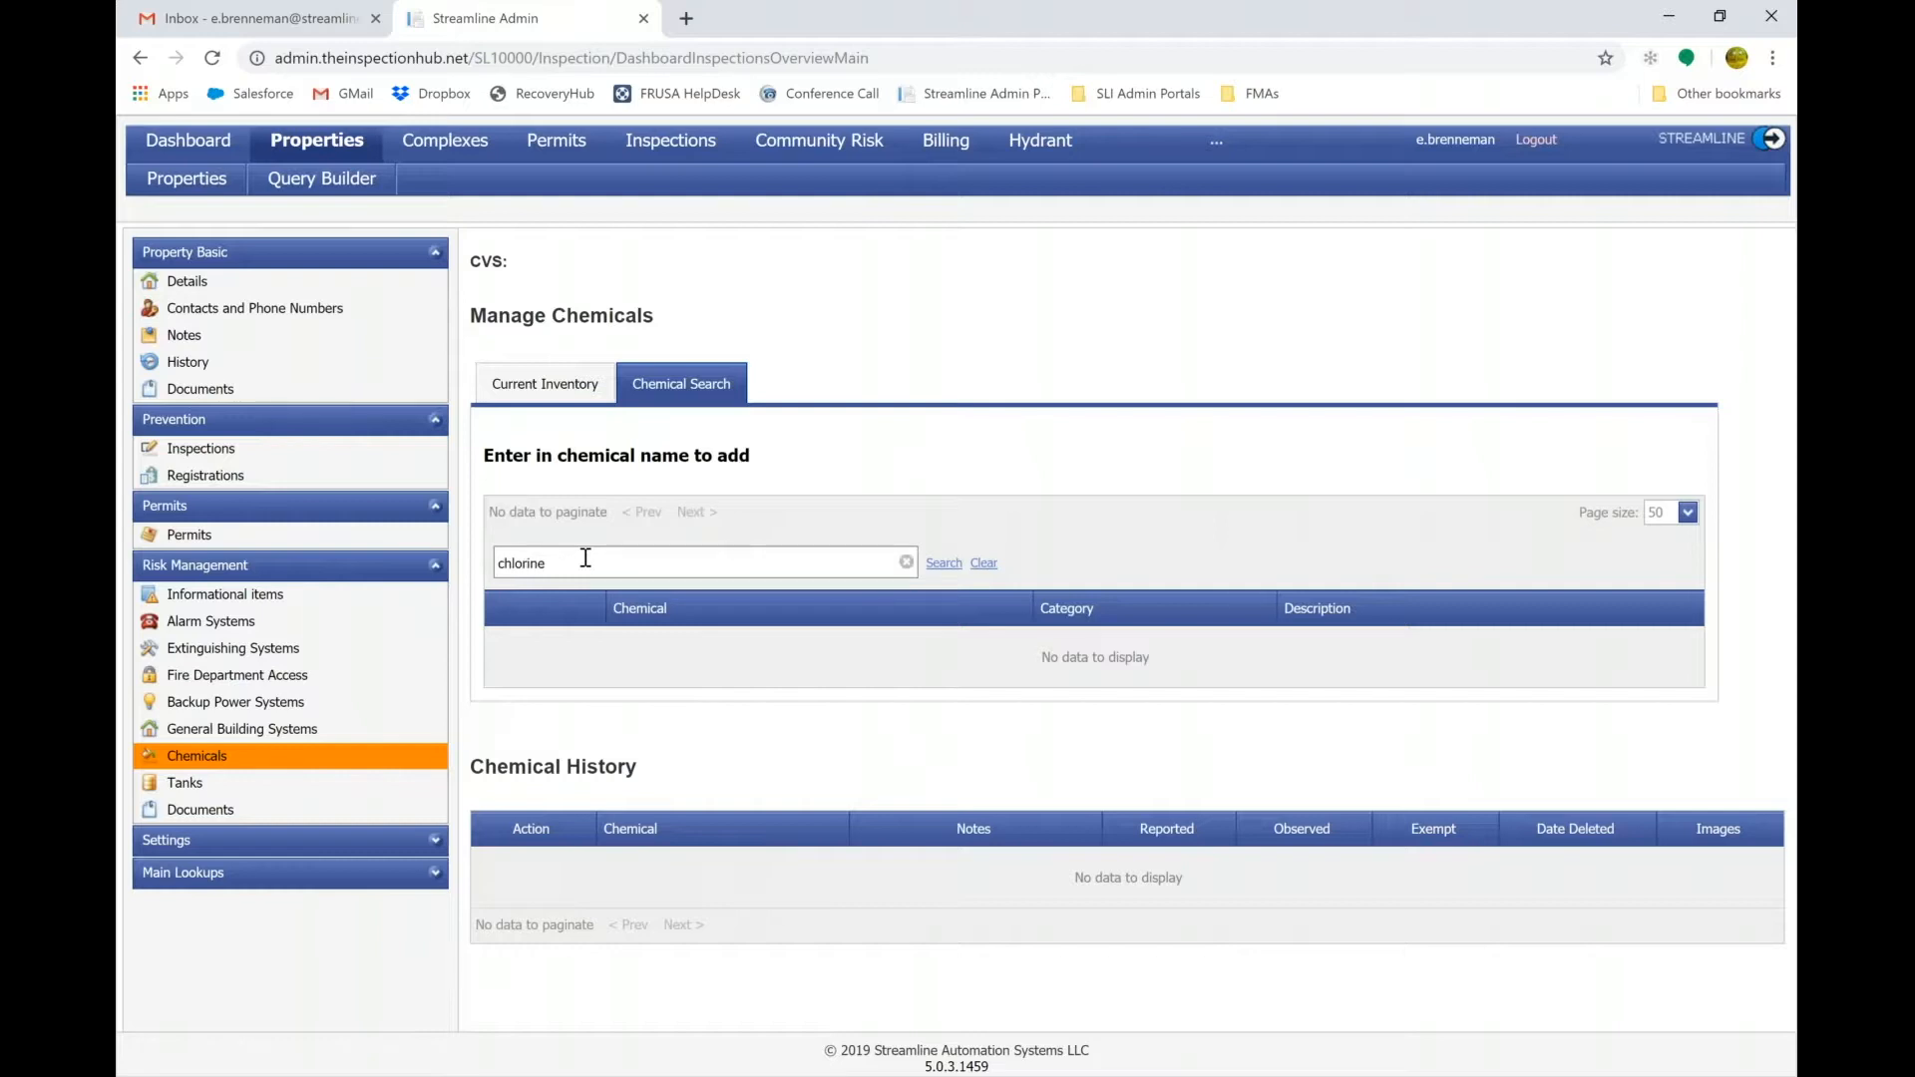
click(949, 564)
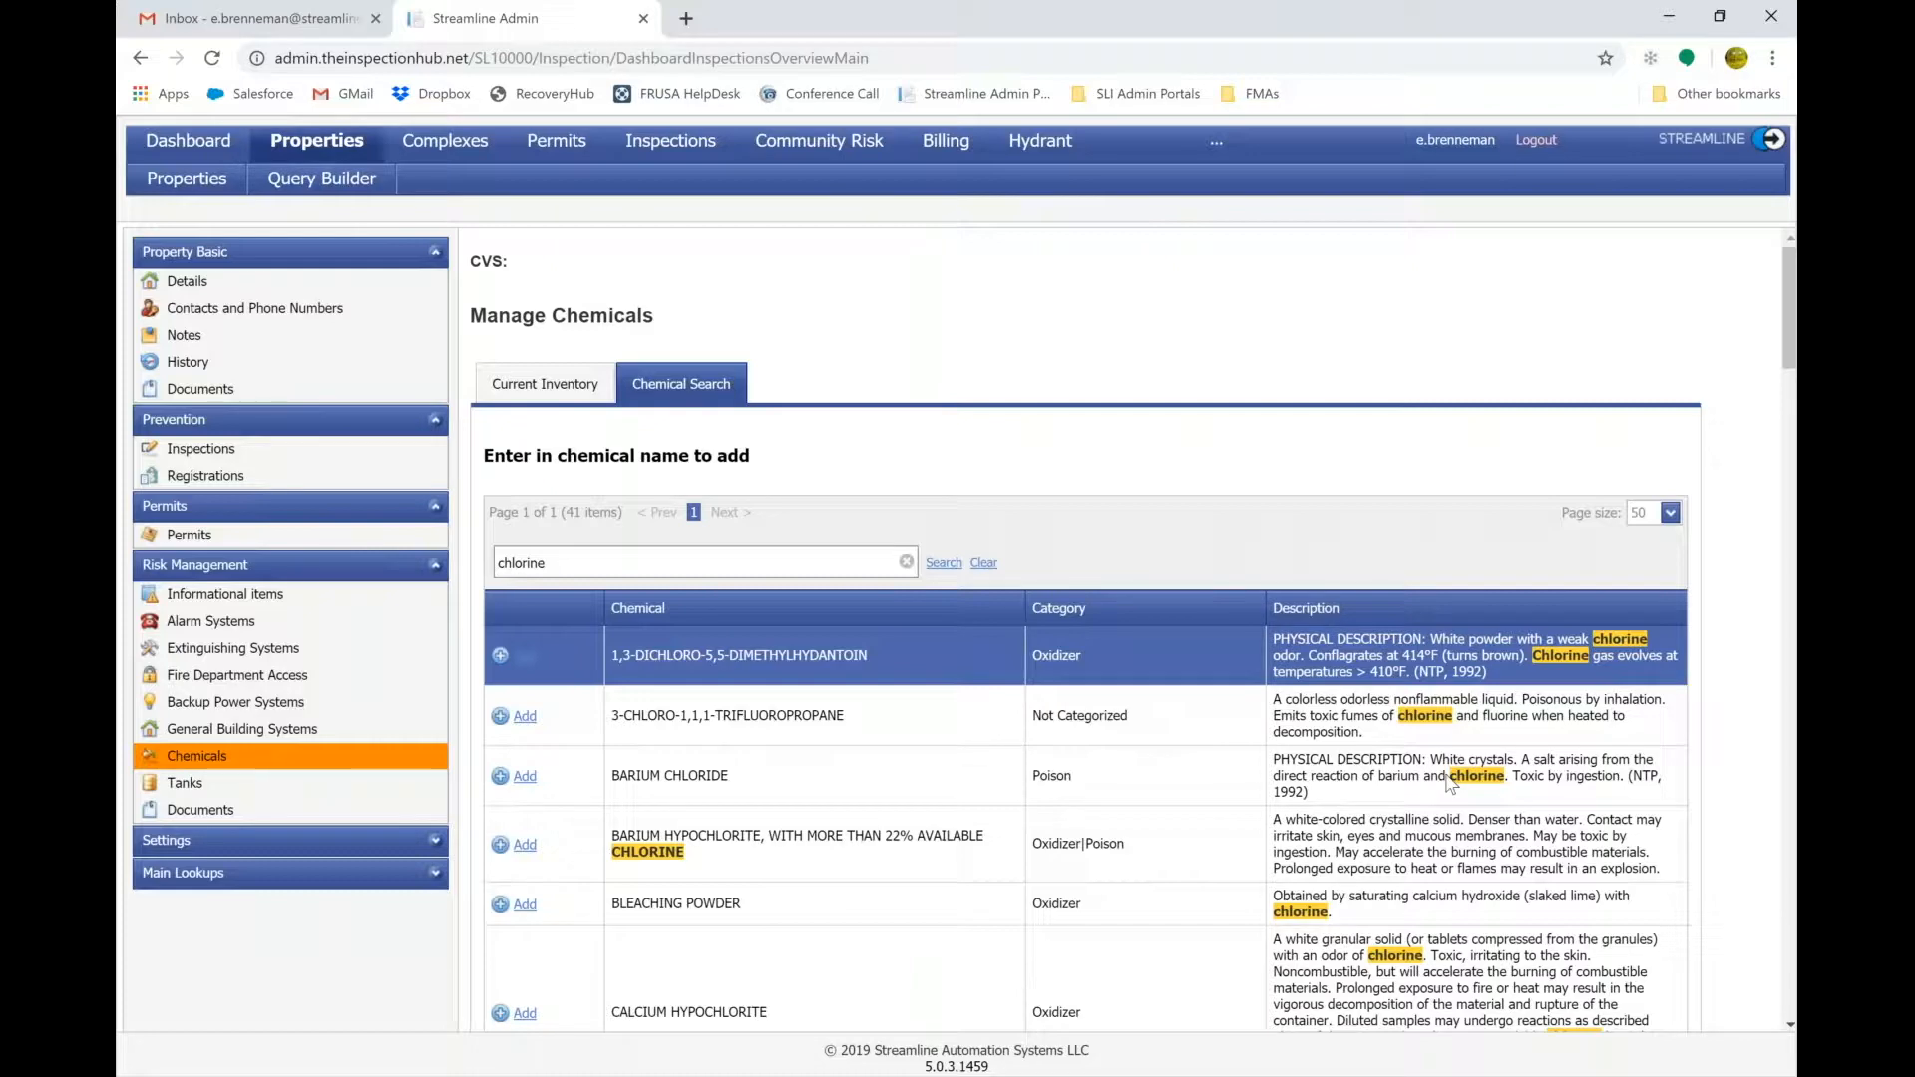
scroll(1450, 783, down, 3)
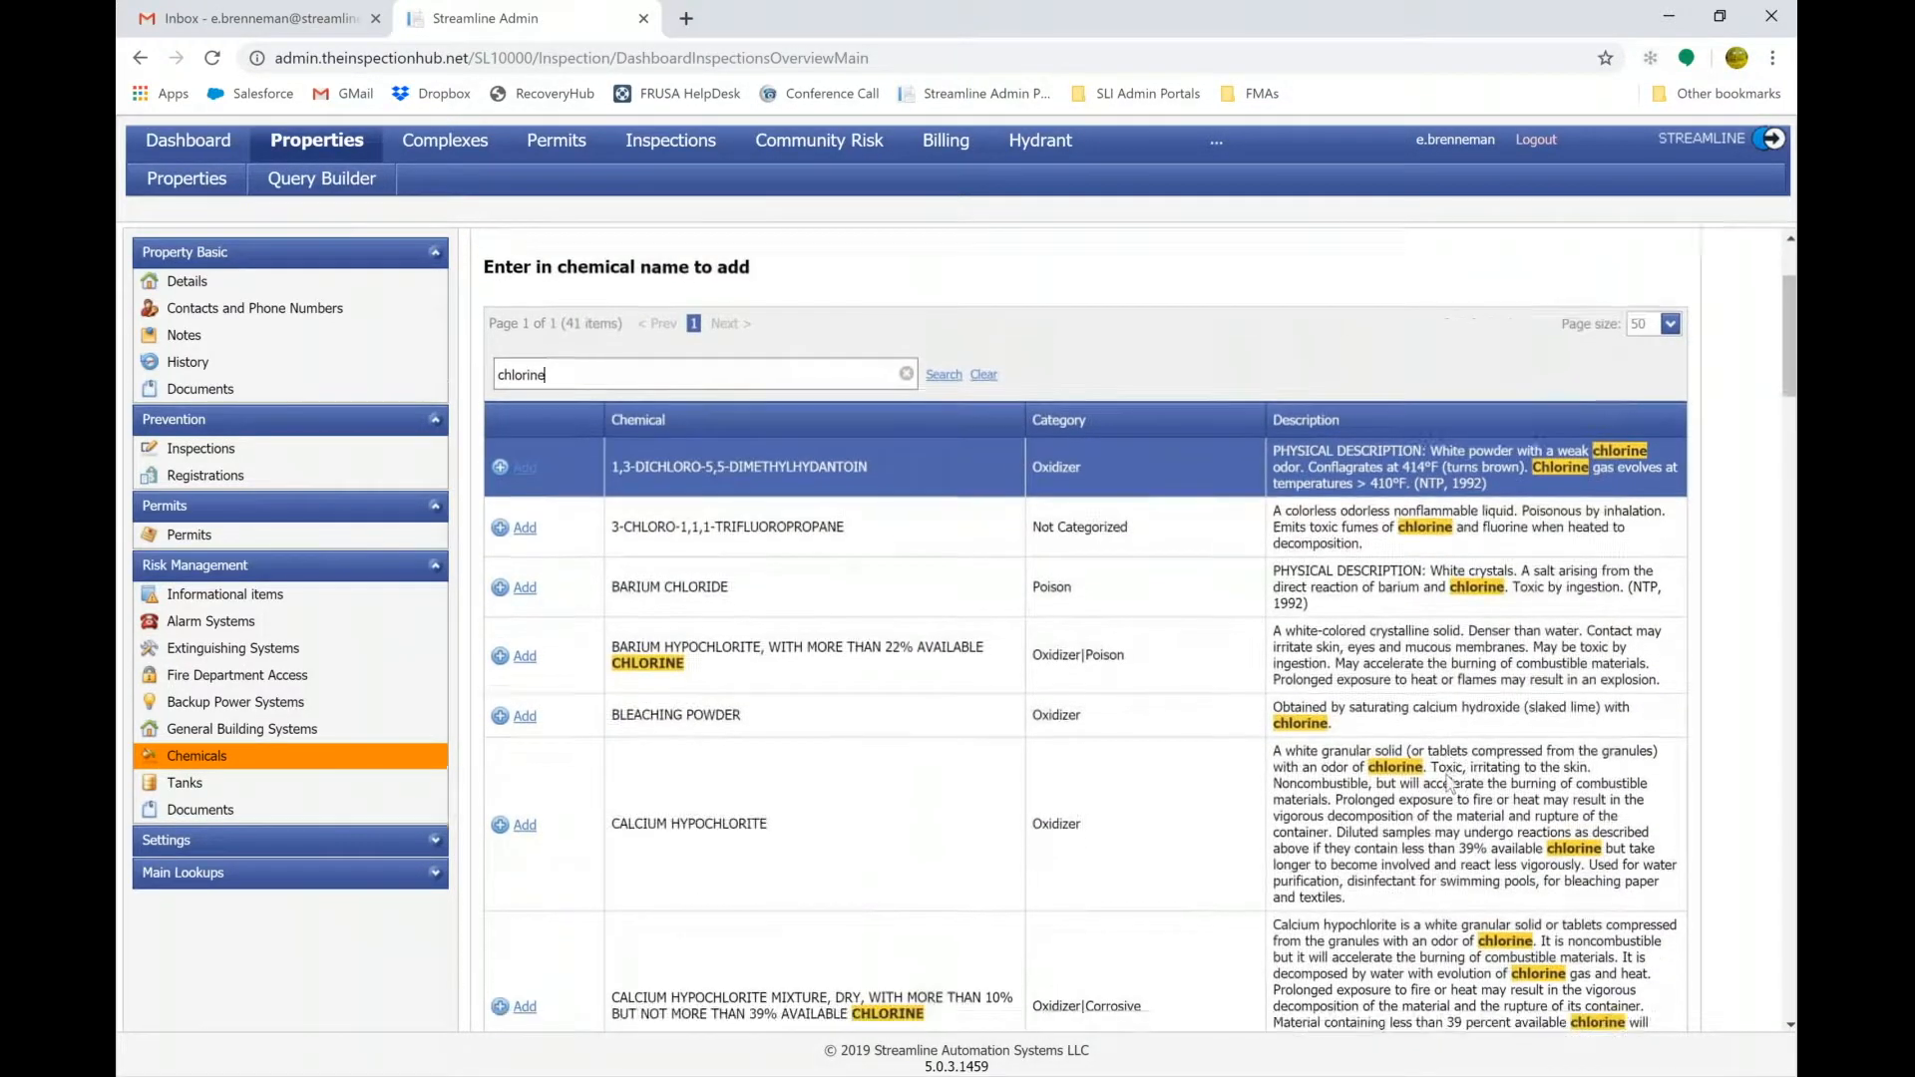
scroll(1450, 783, down, 3)
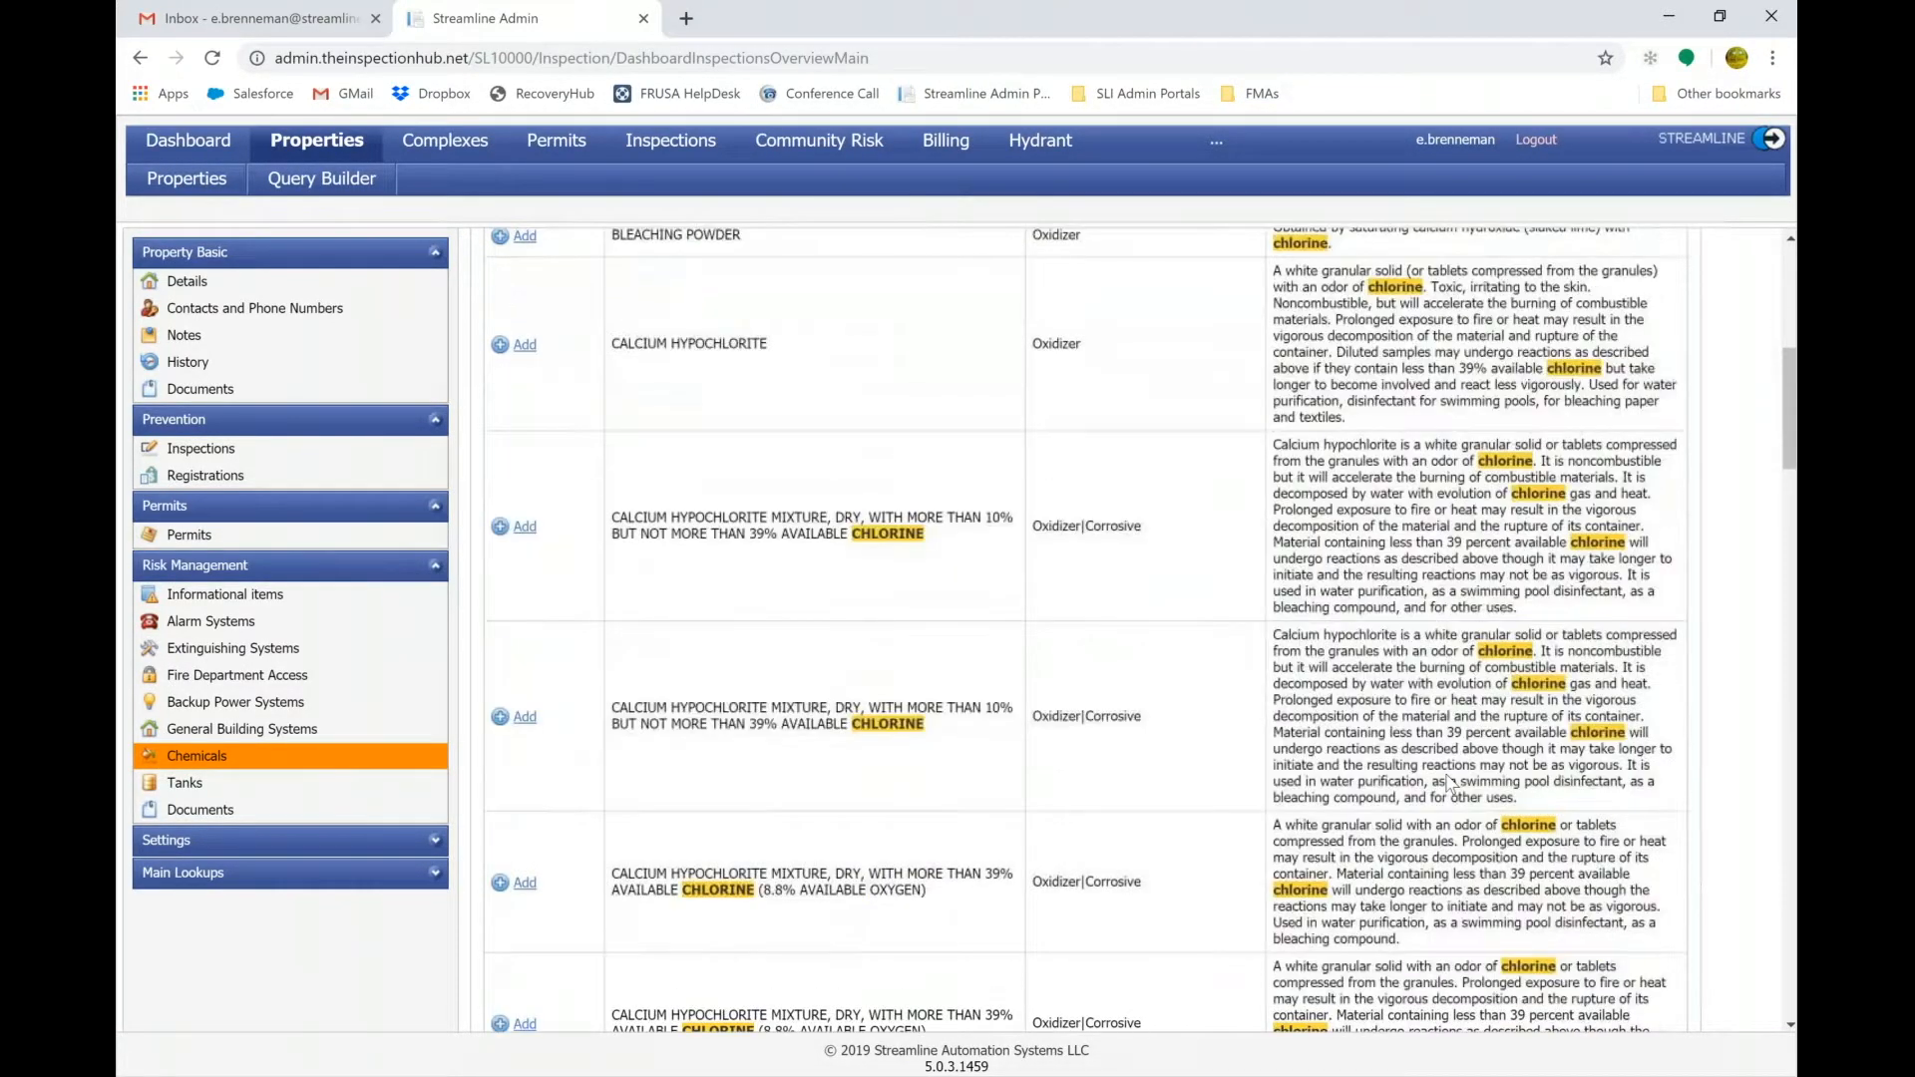
scroll(1450, 783, down, 12)
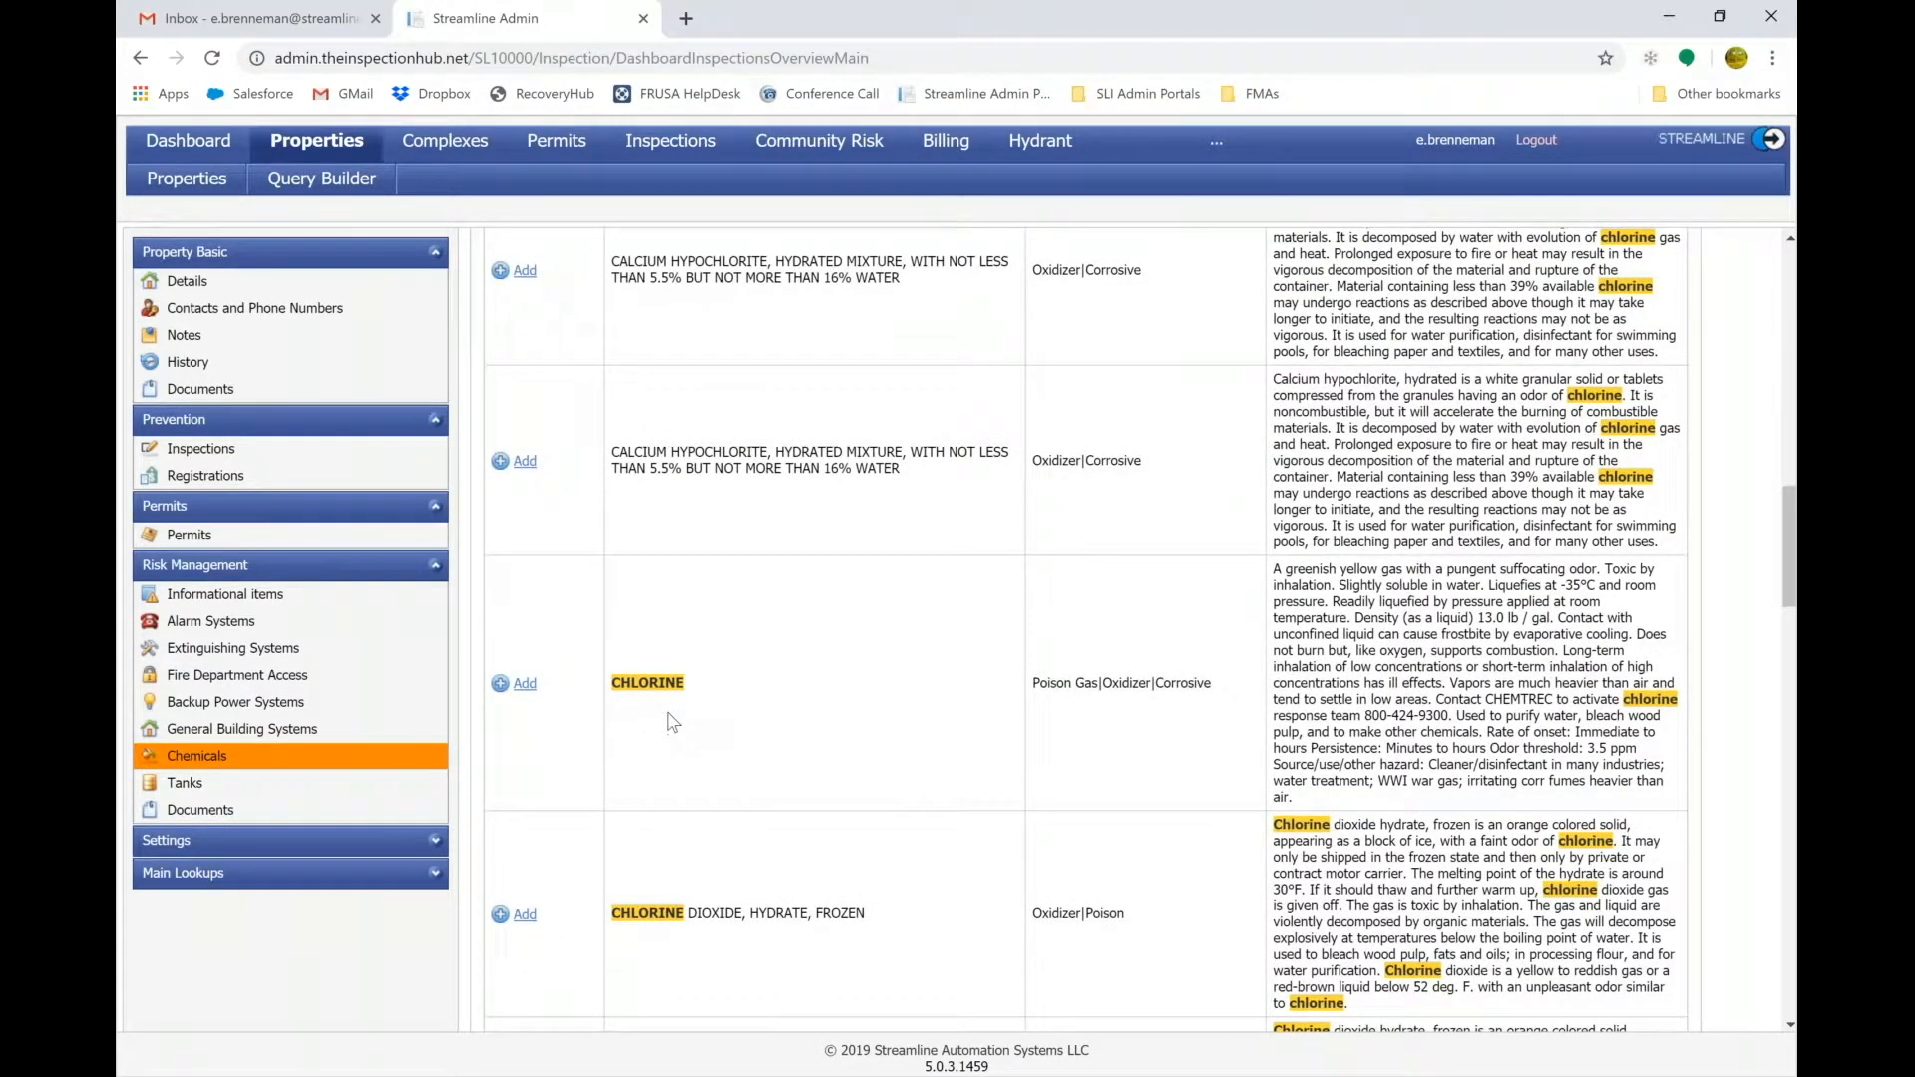
click(525, 685)
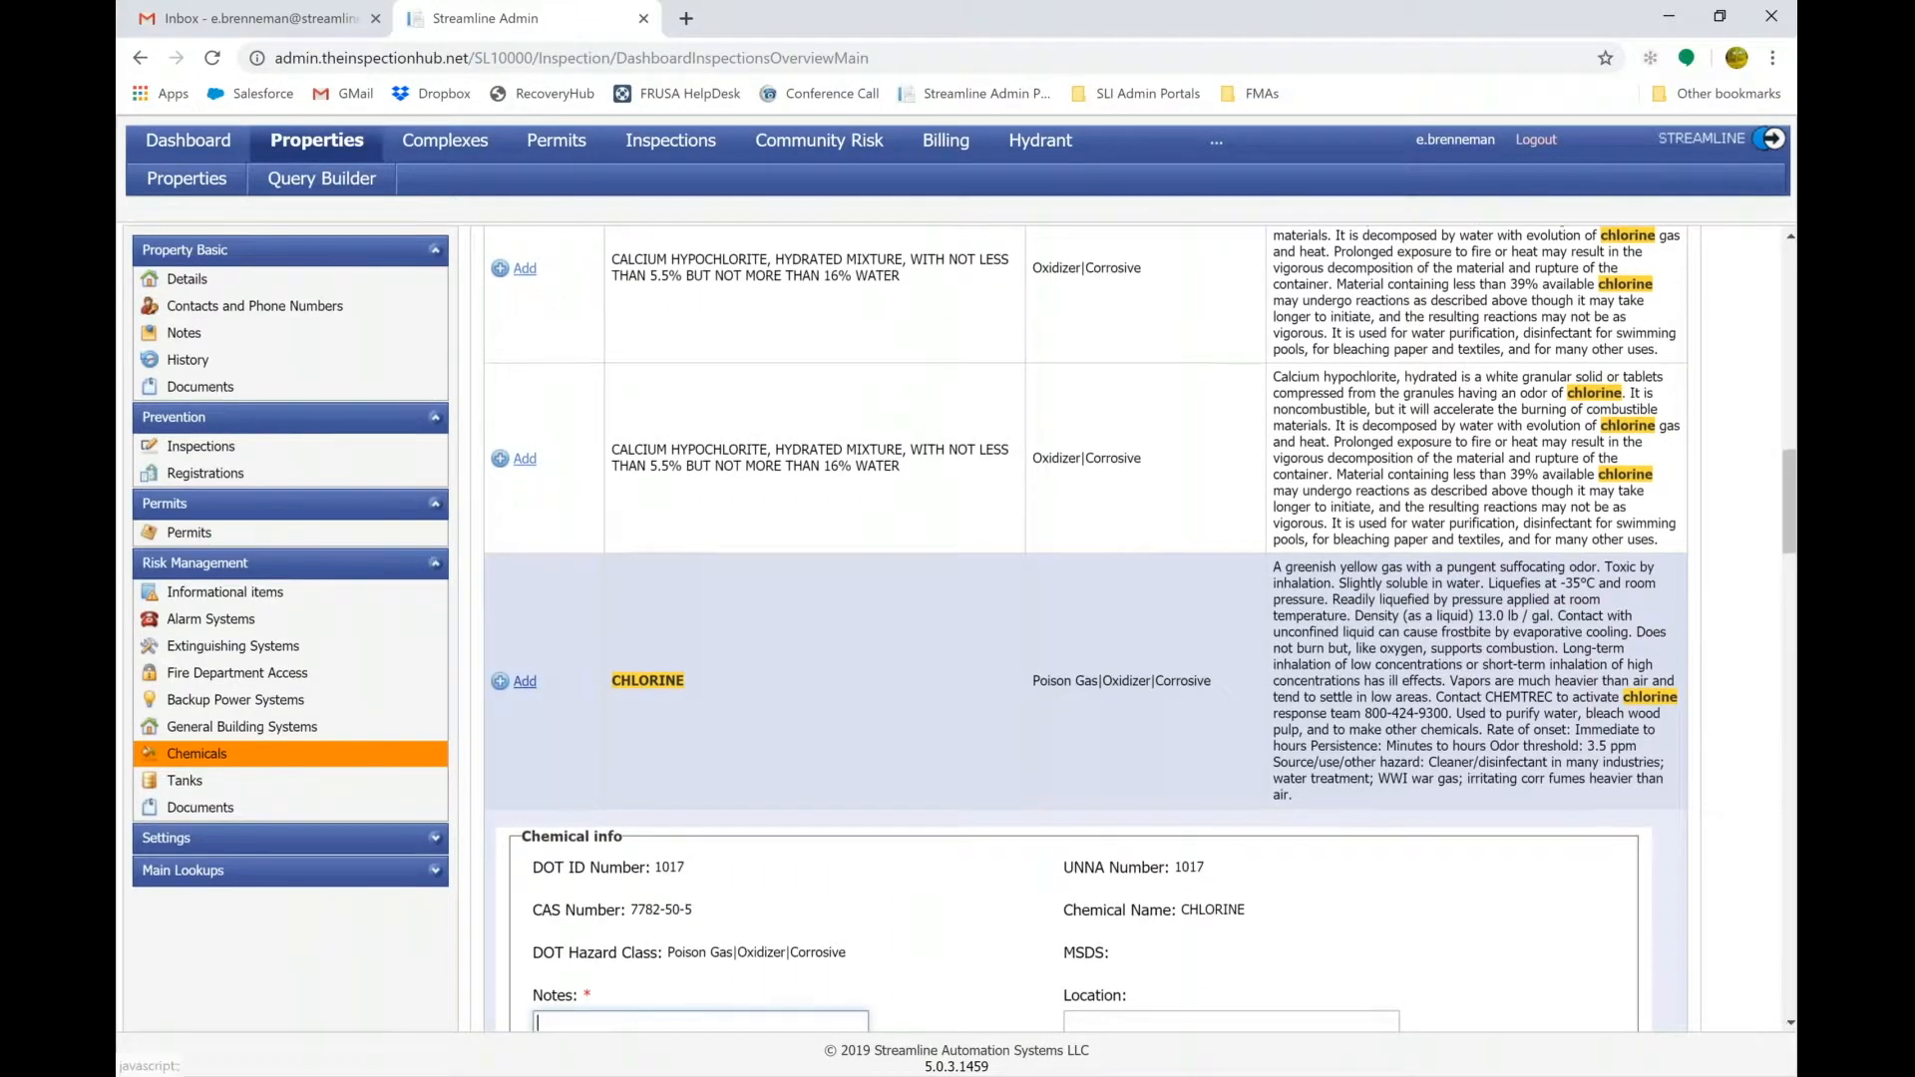
Look through the CHLORINE chemical info form, then move to the empty Tanks page.
scroll(753, 529, down, 3)
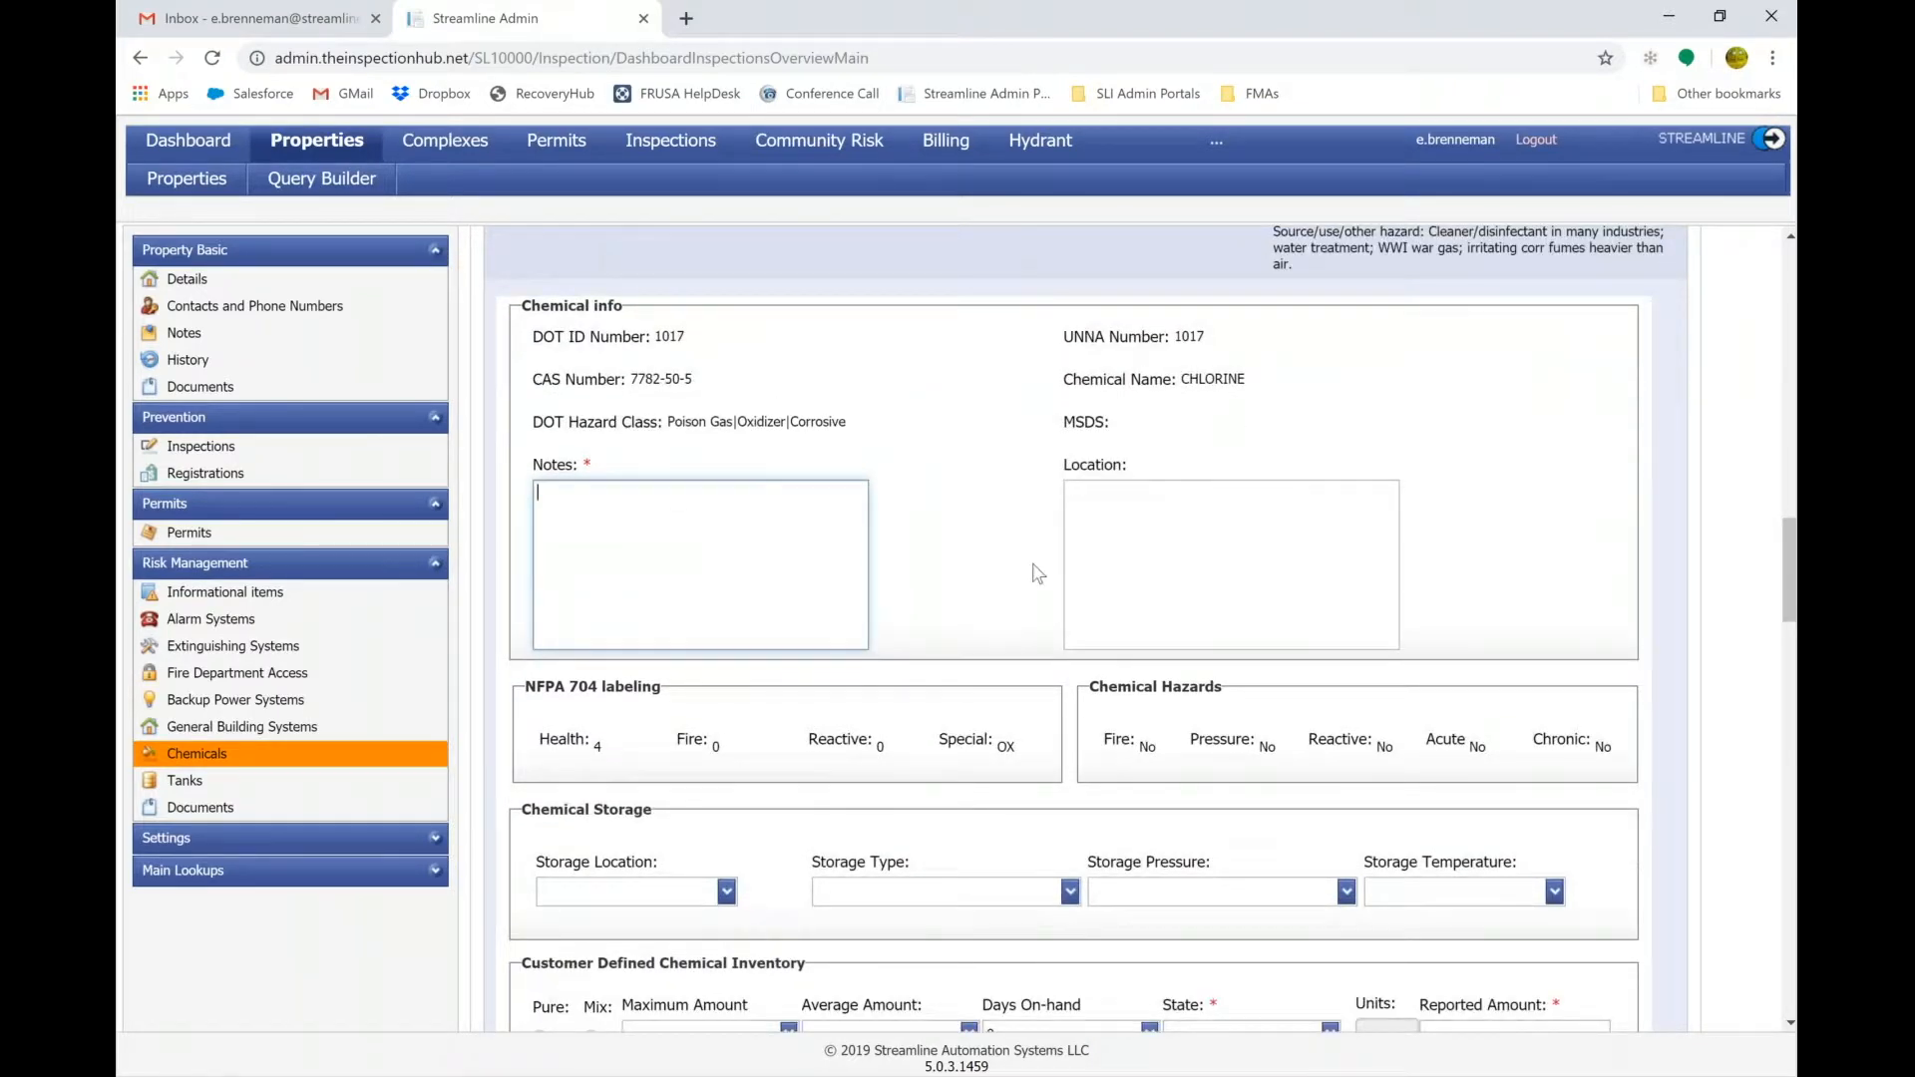
scroll(1032, 570, down, 4)
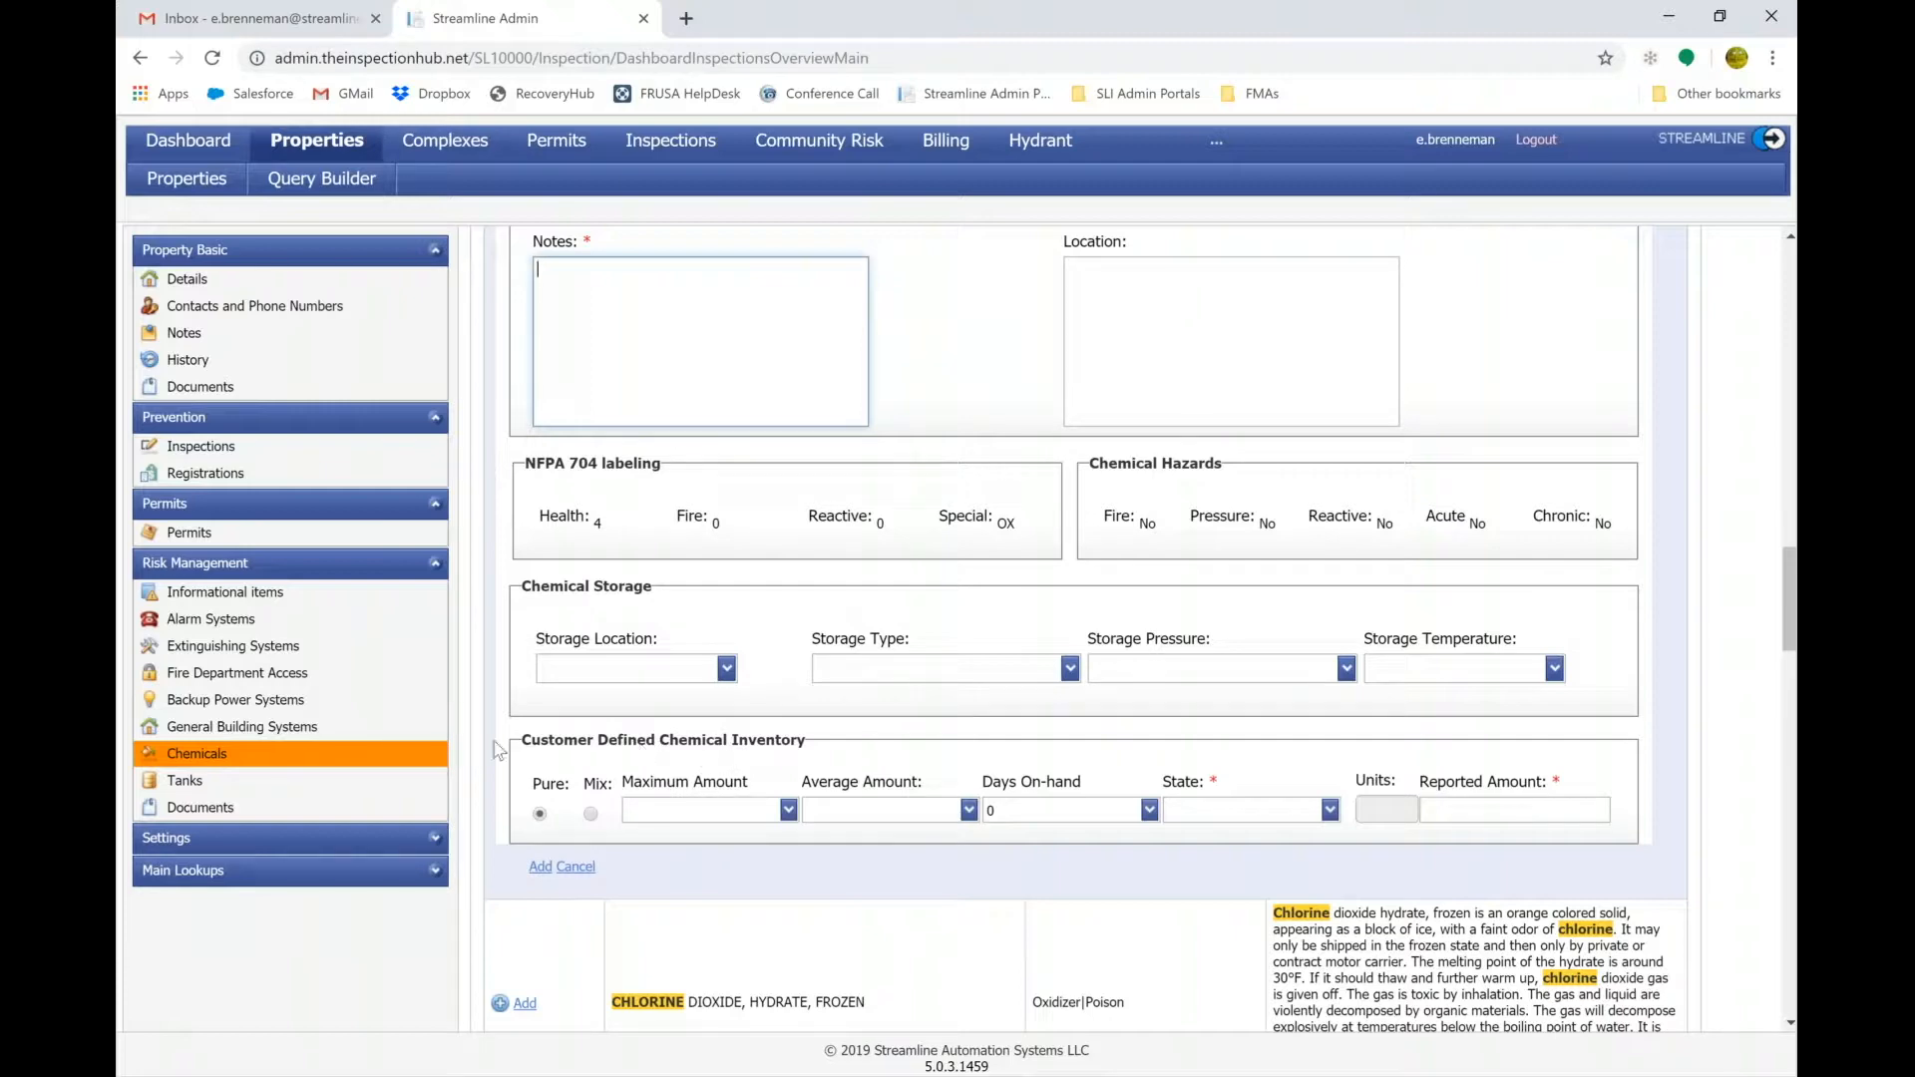
click(196, 789)
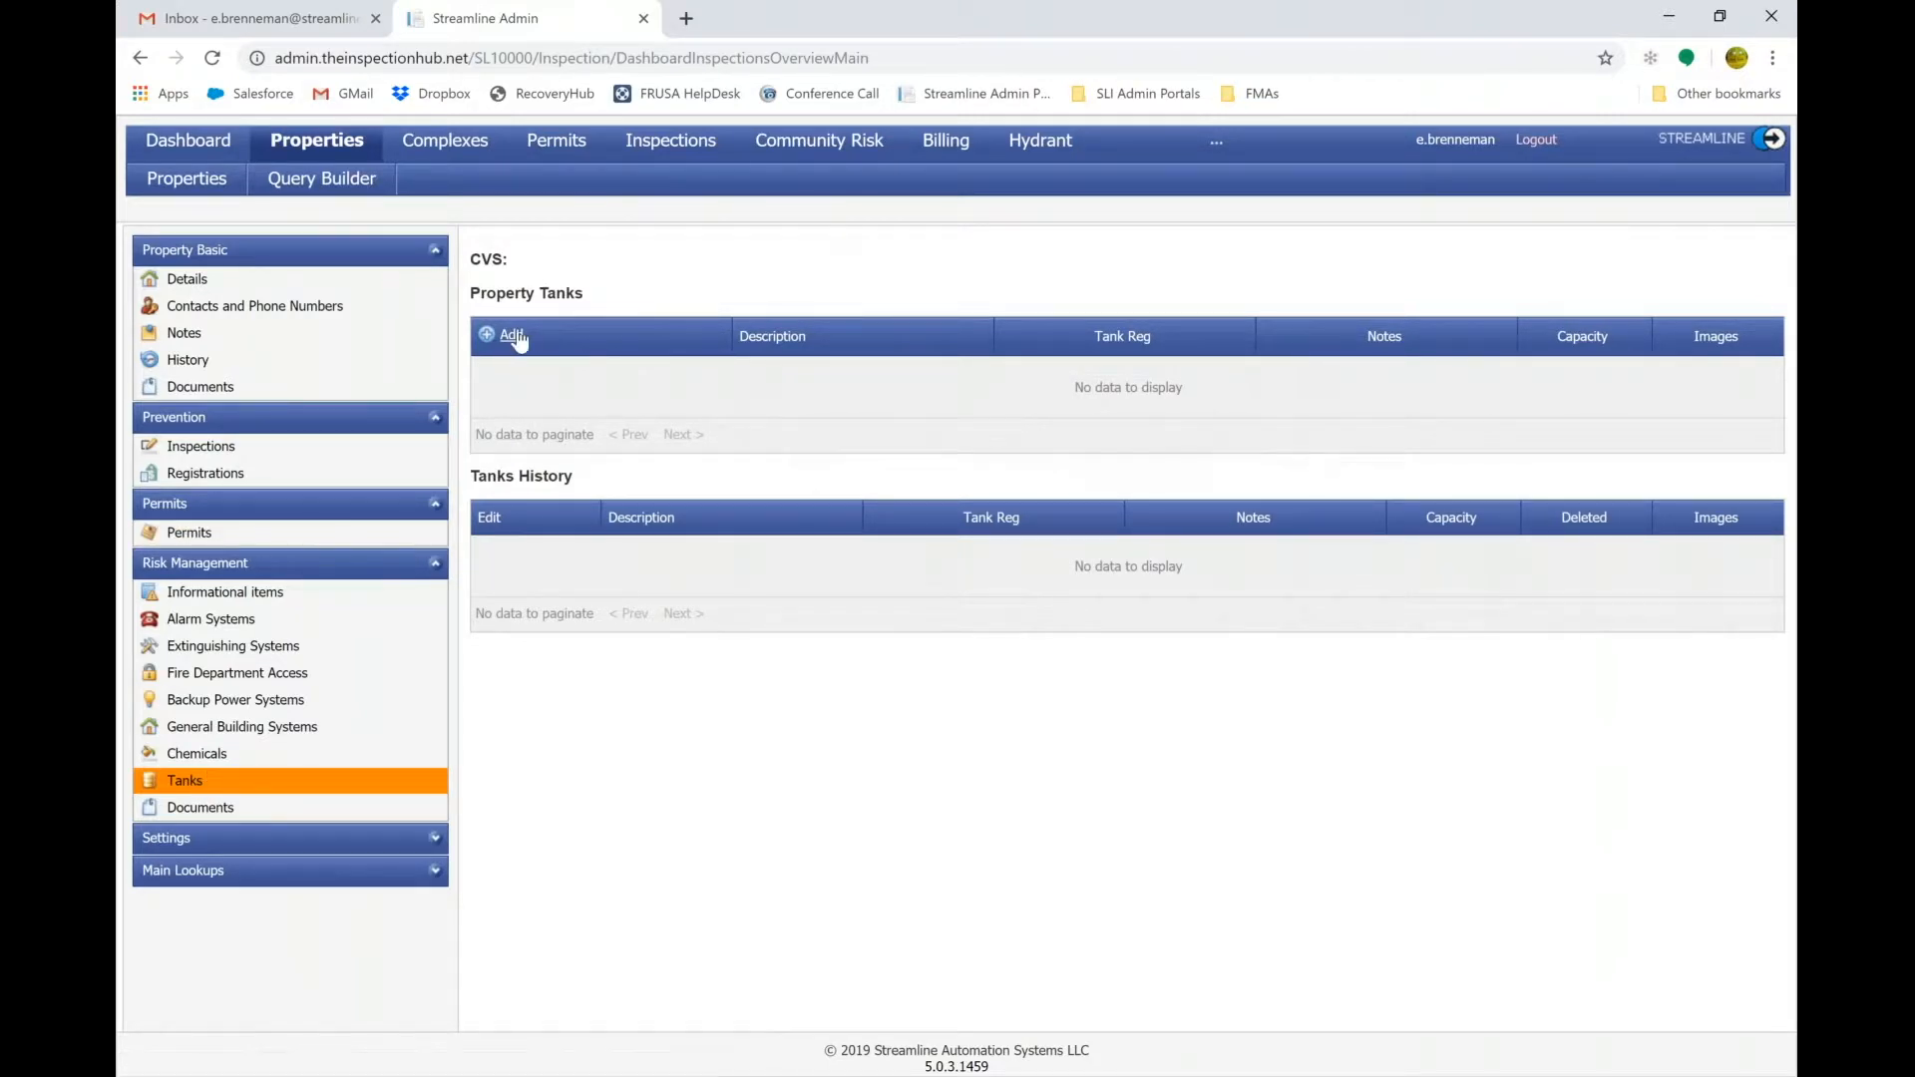
Go from CVS's Documents page to its Inspections list of three completed annual inspections.
click(512, 336)
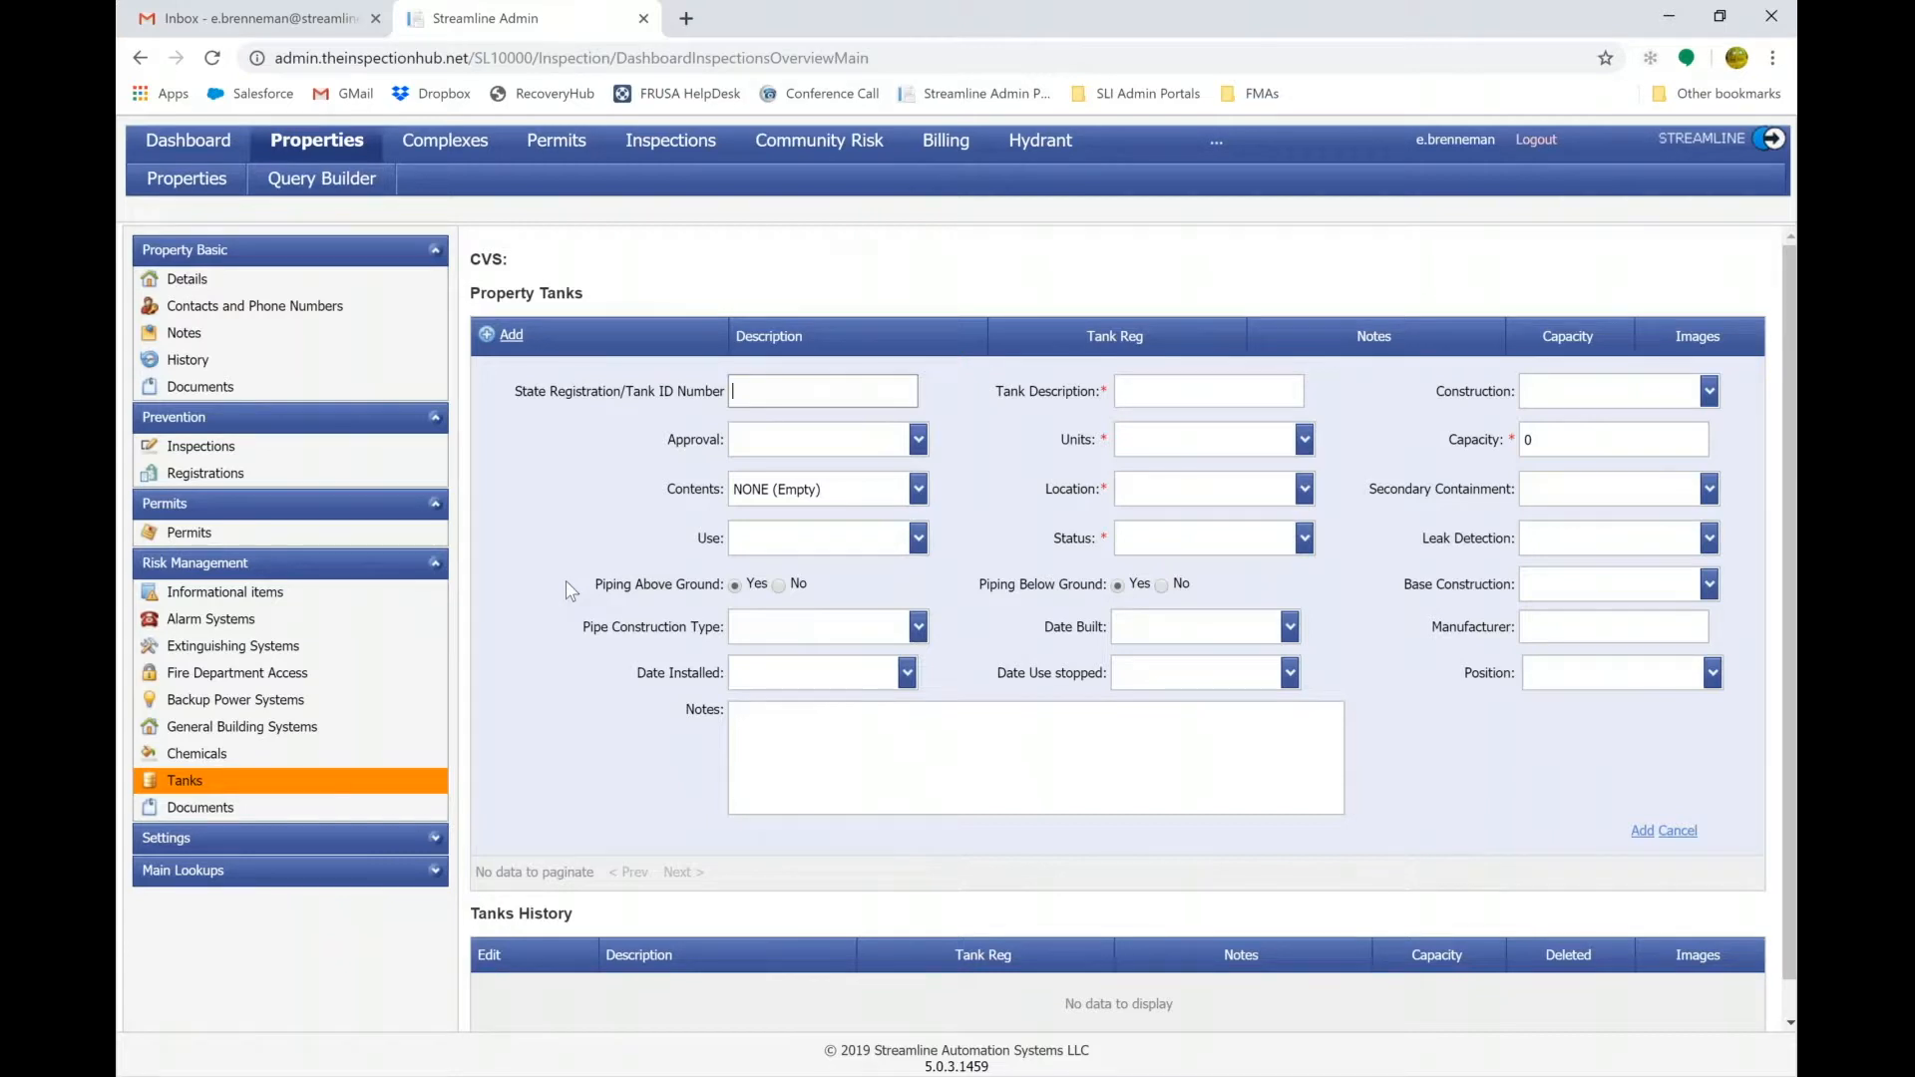
click(148, 798)
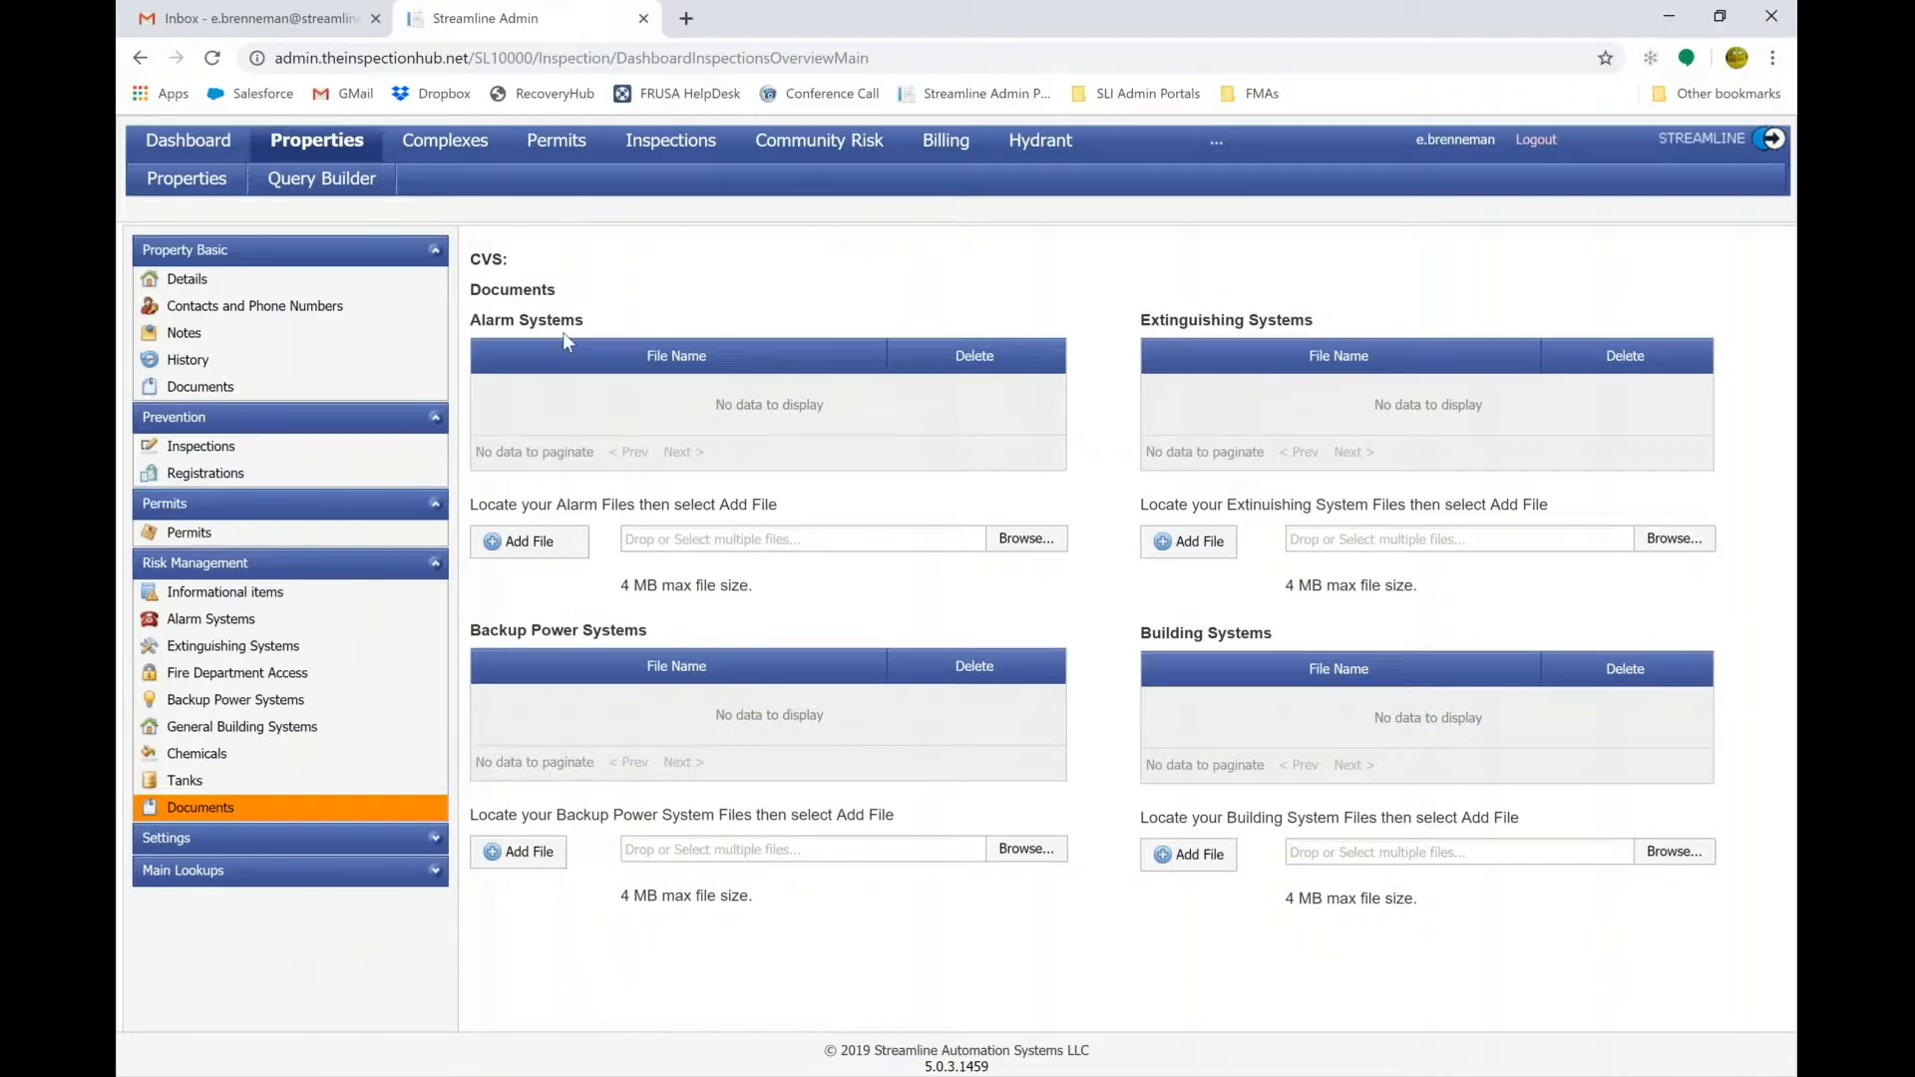
click(205, 448)
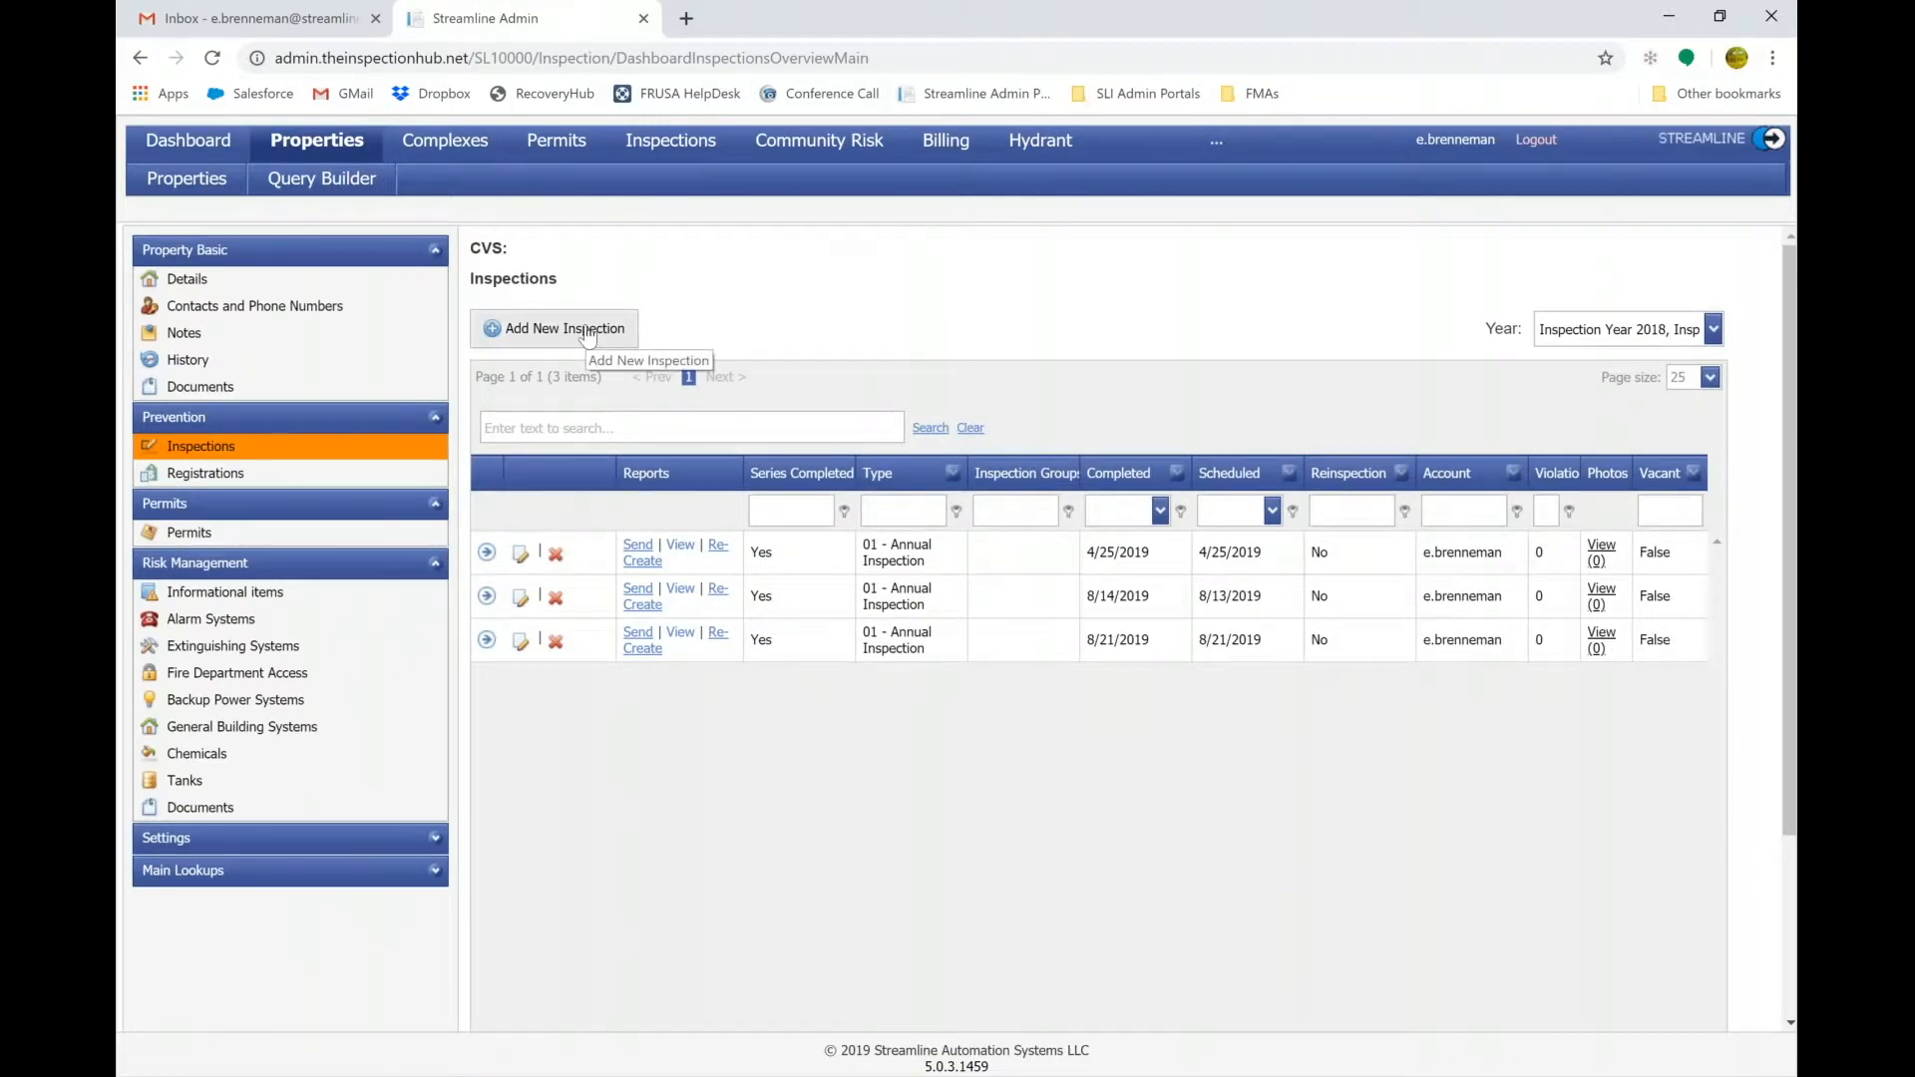
Add a 01 - Annual Inspection starting 8/28/2019, with the account and inspector chosen.
click(589, 335)
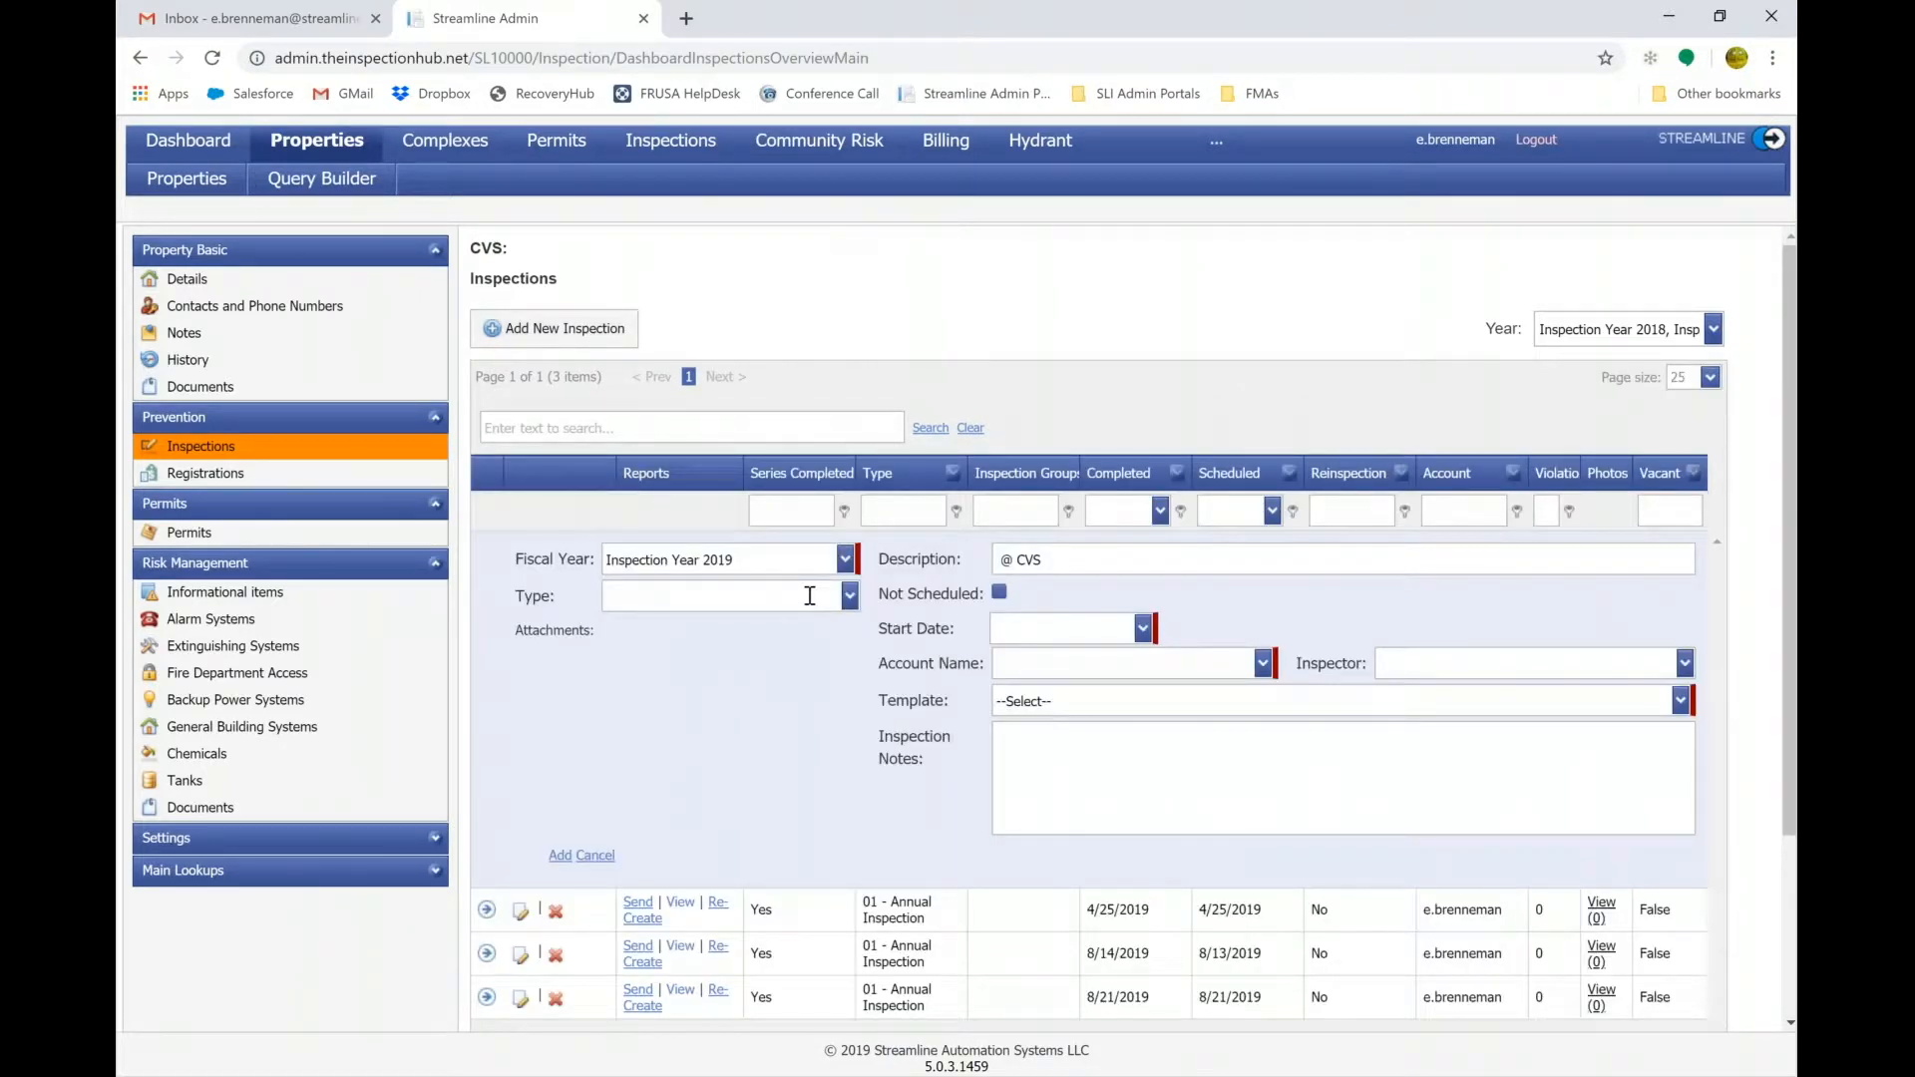
click(848, 598)
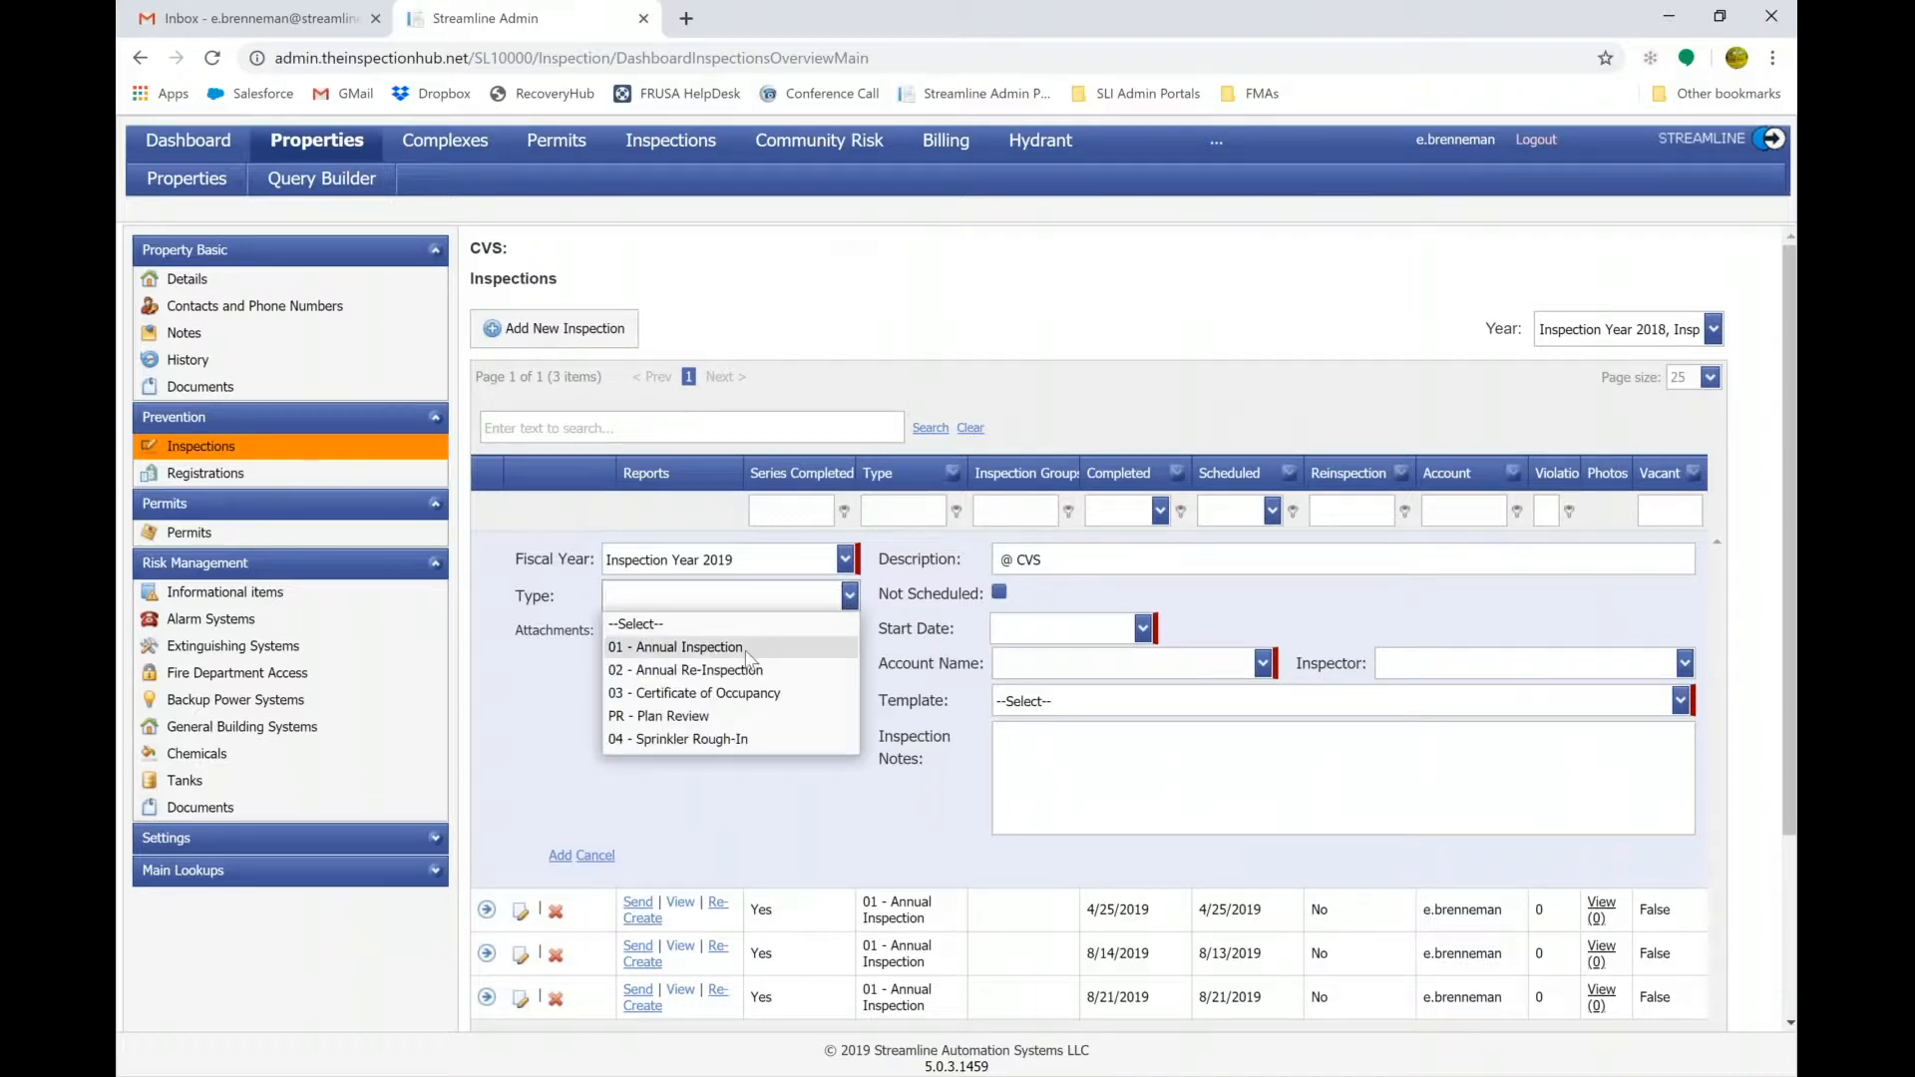
click(747, 650)
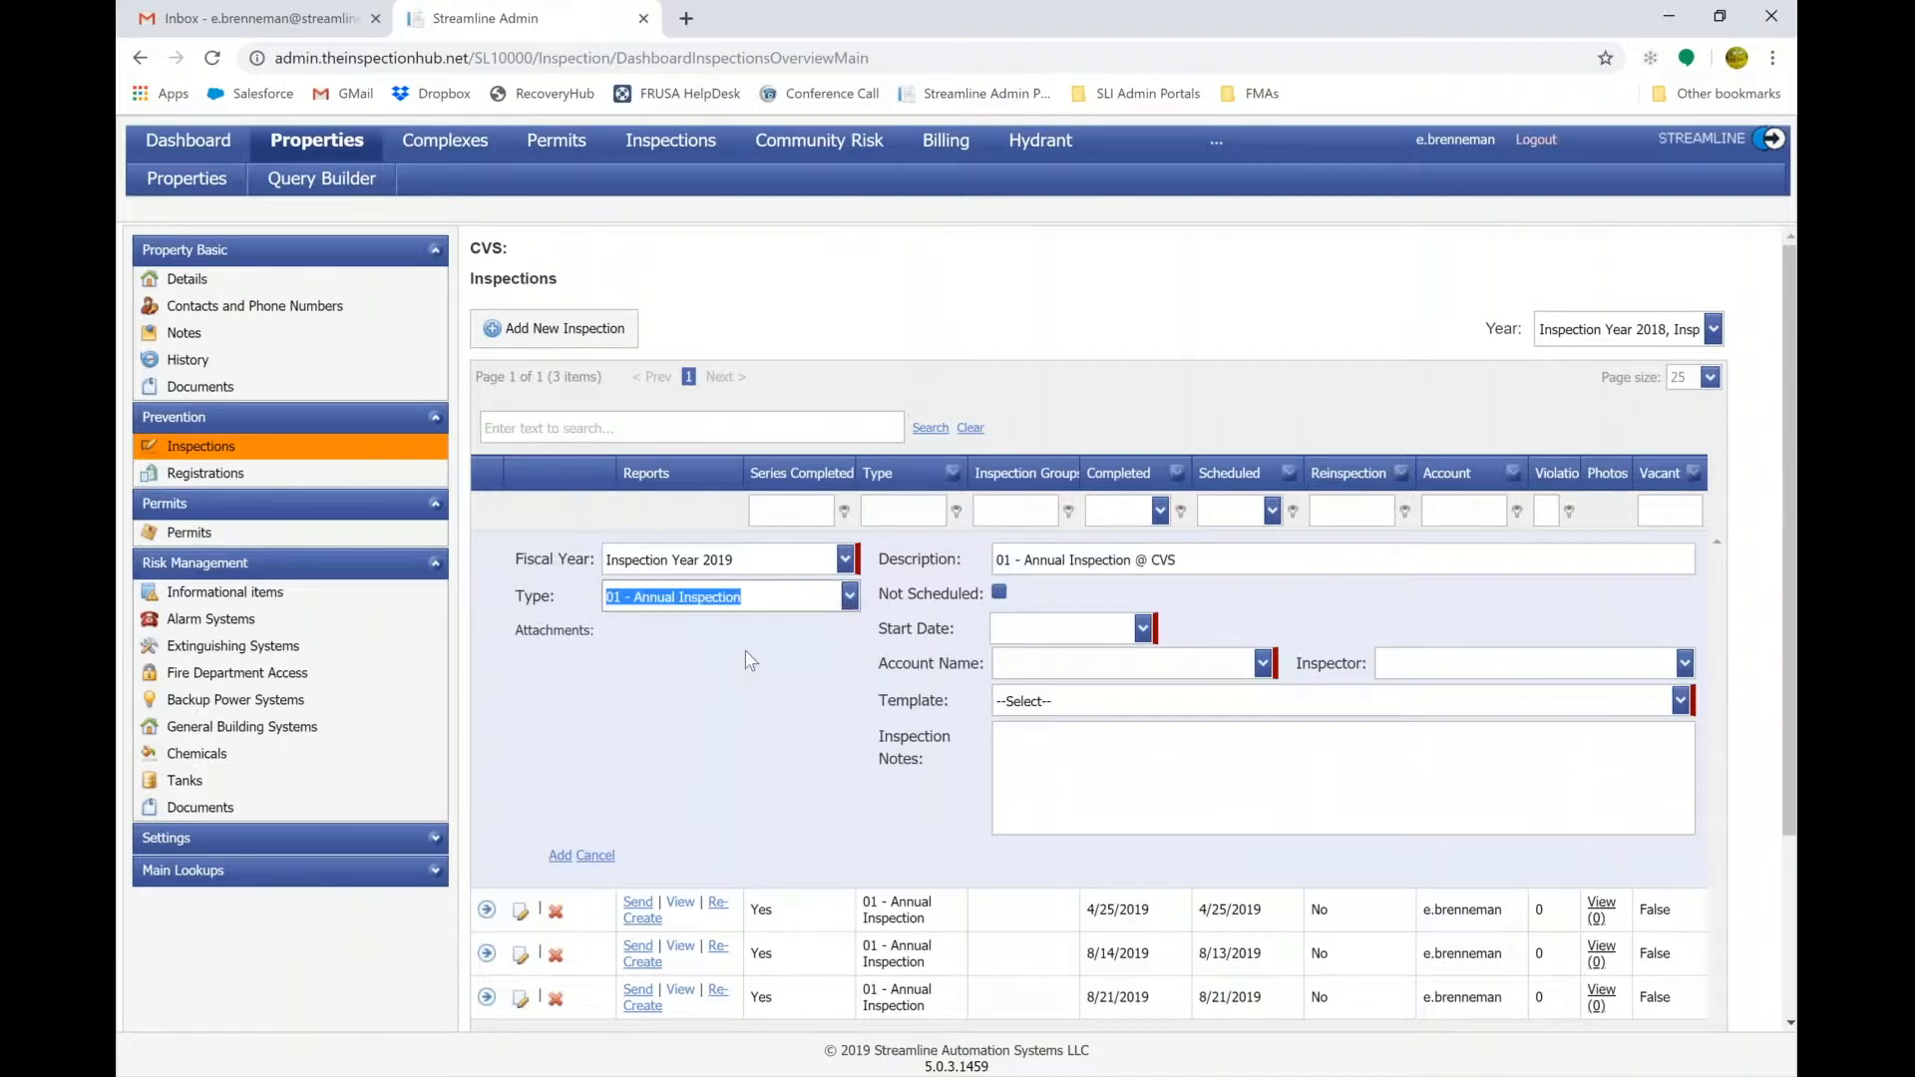
click(1143, 628)
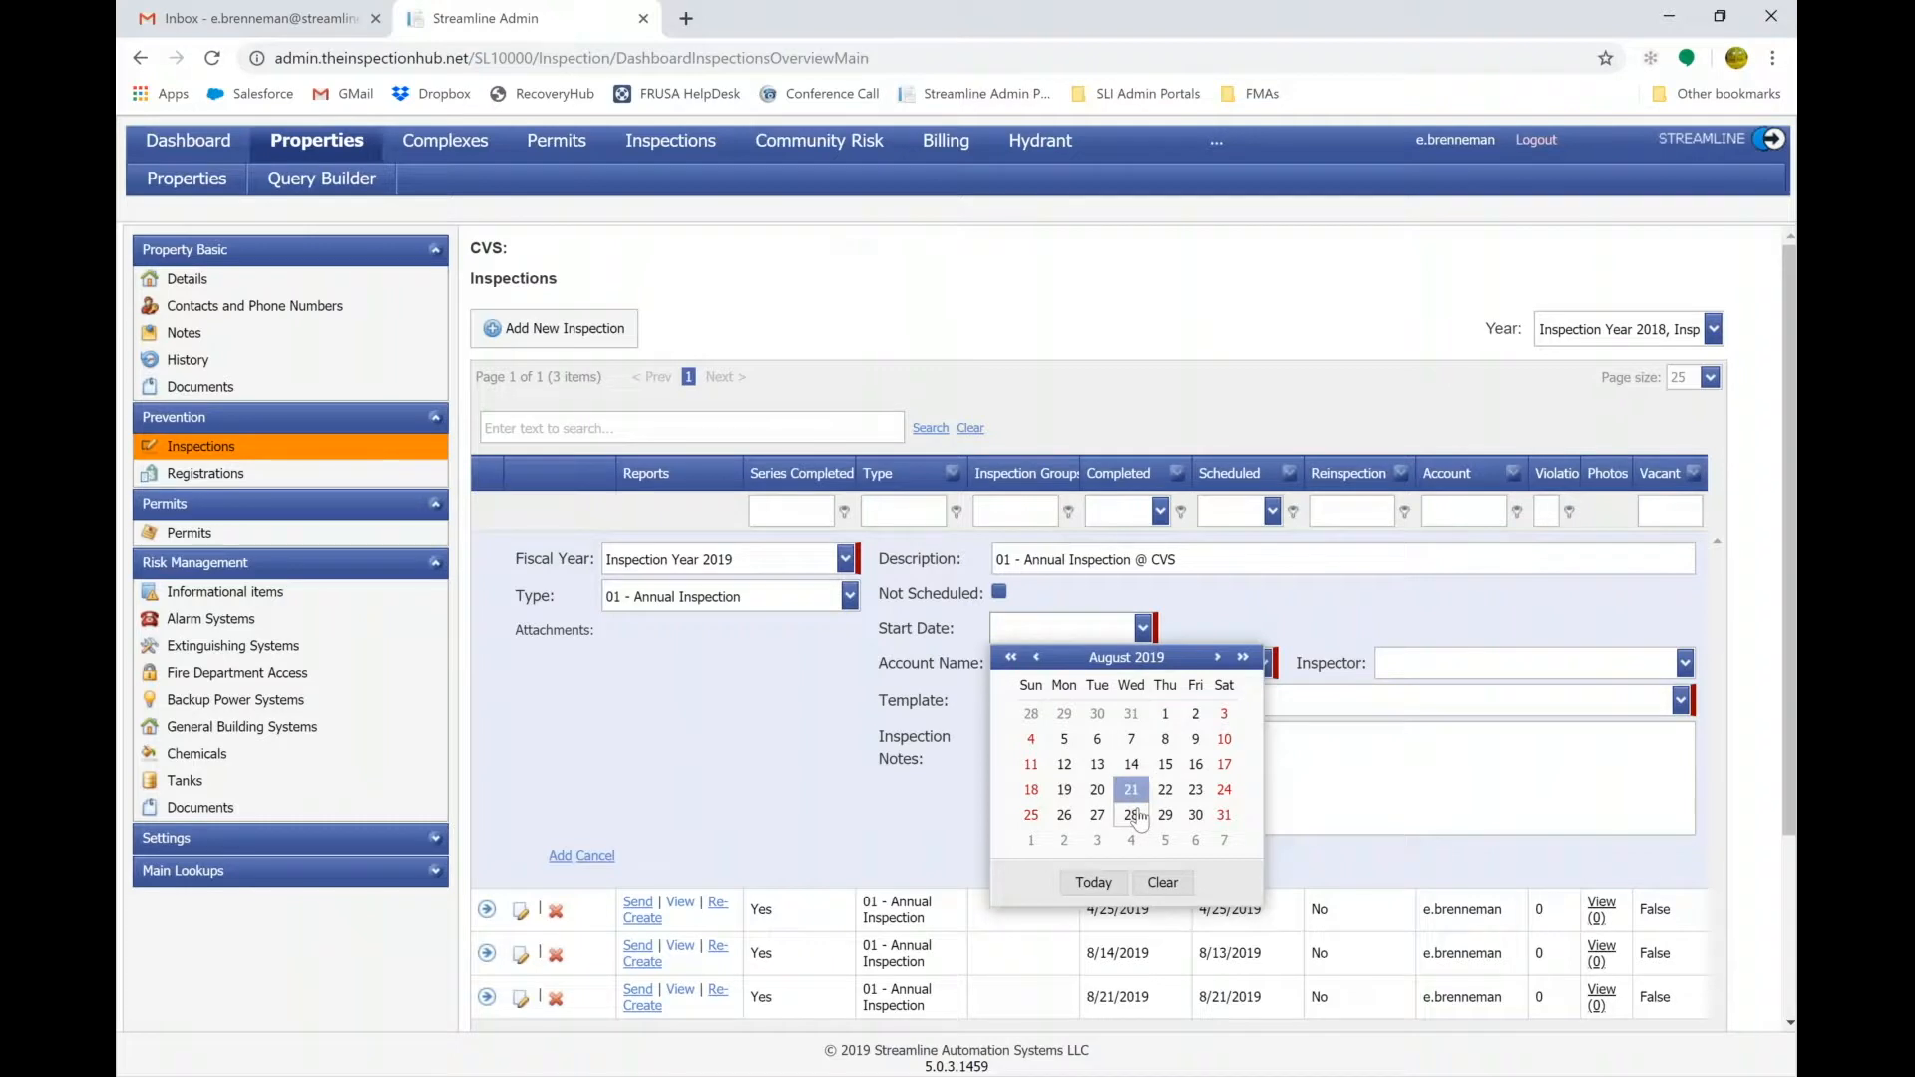
click(1133, 815)
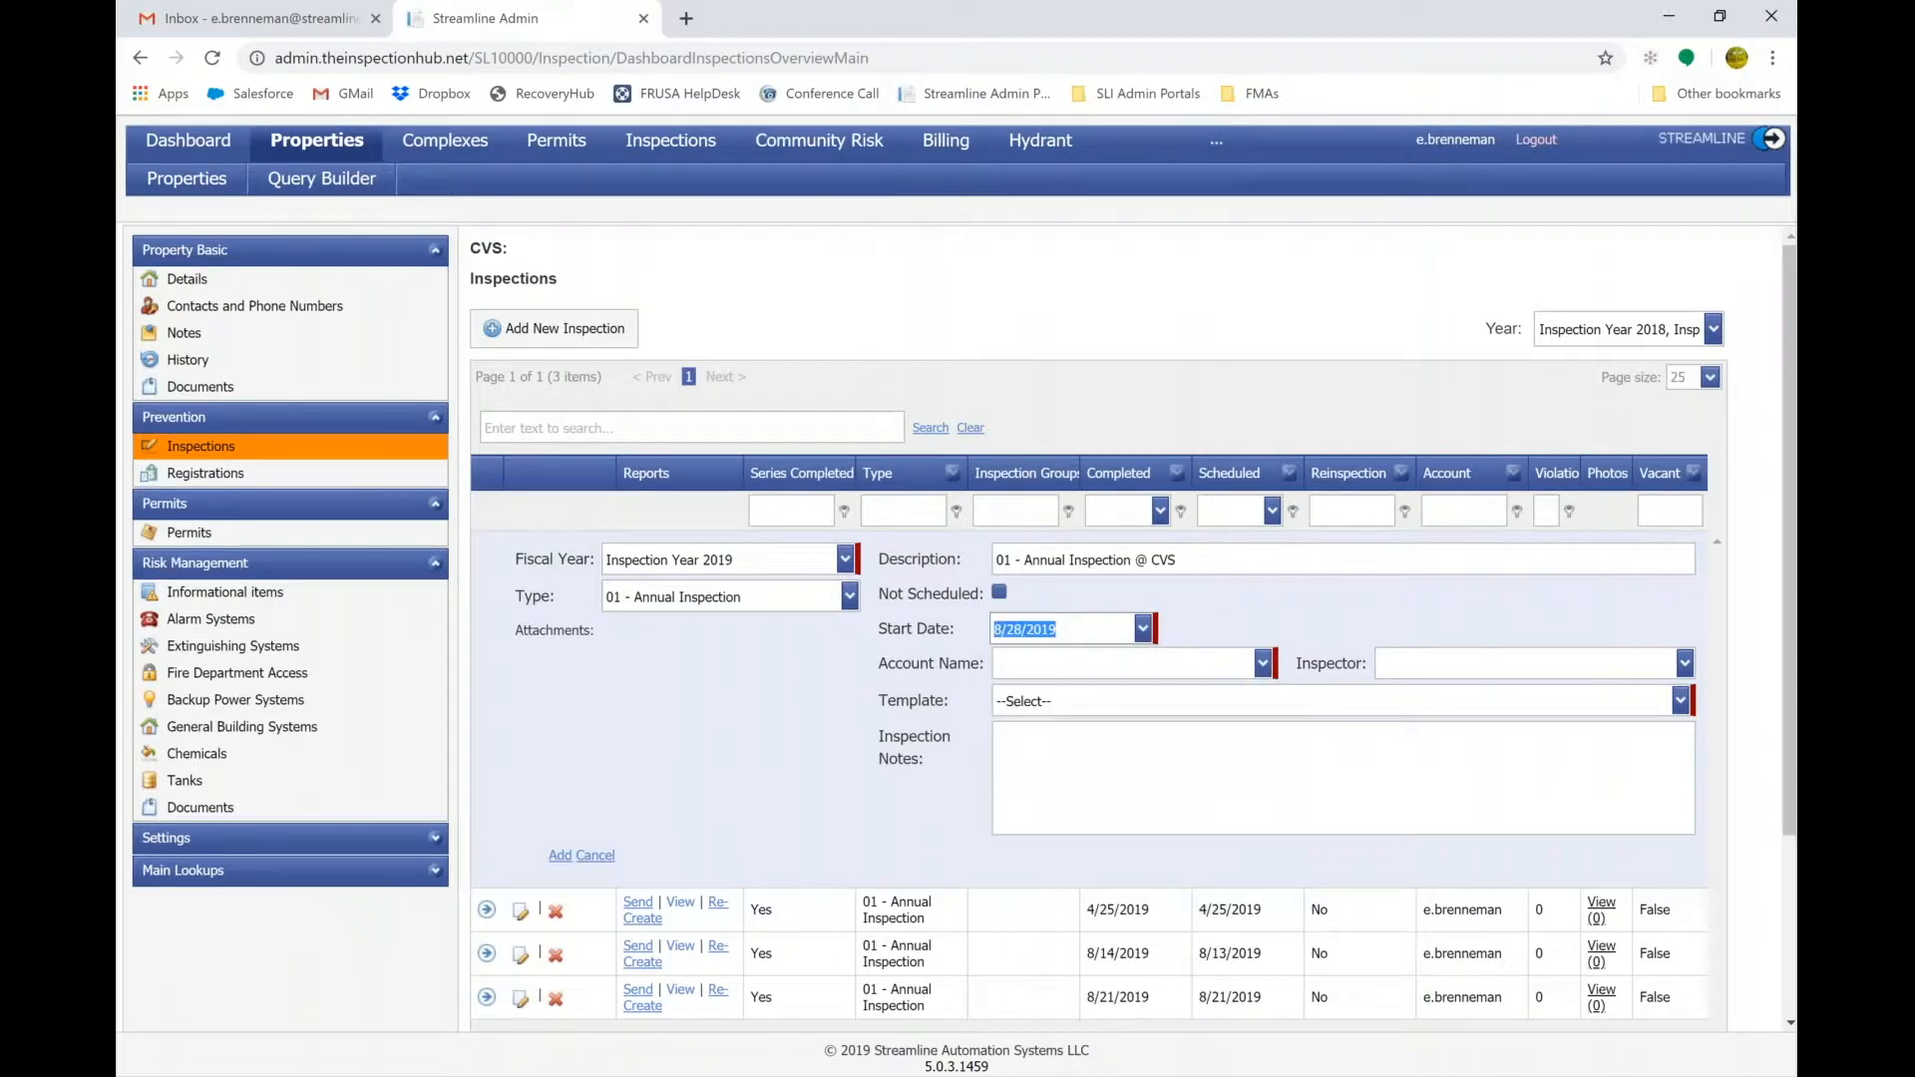
click(1262, 663)
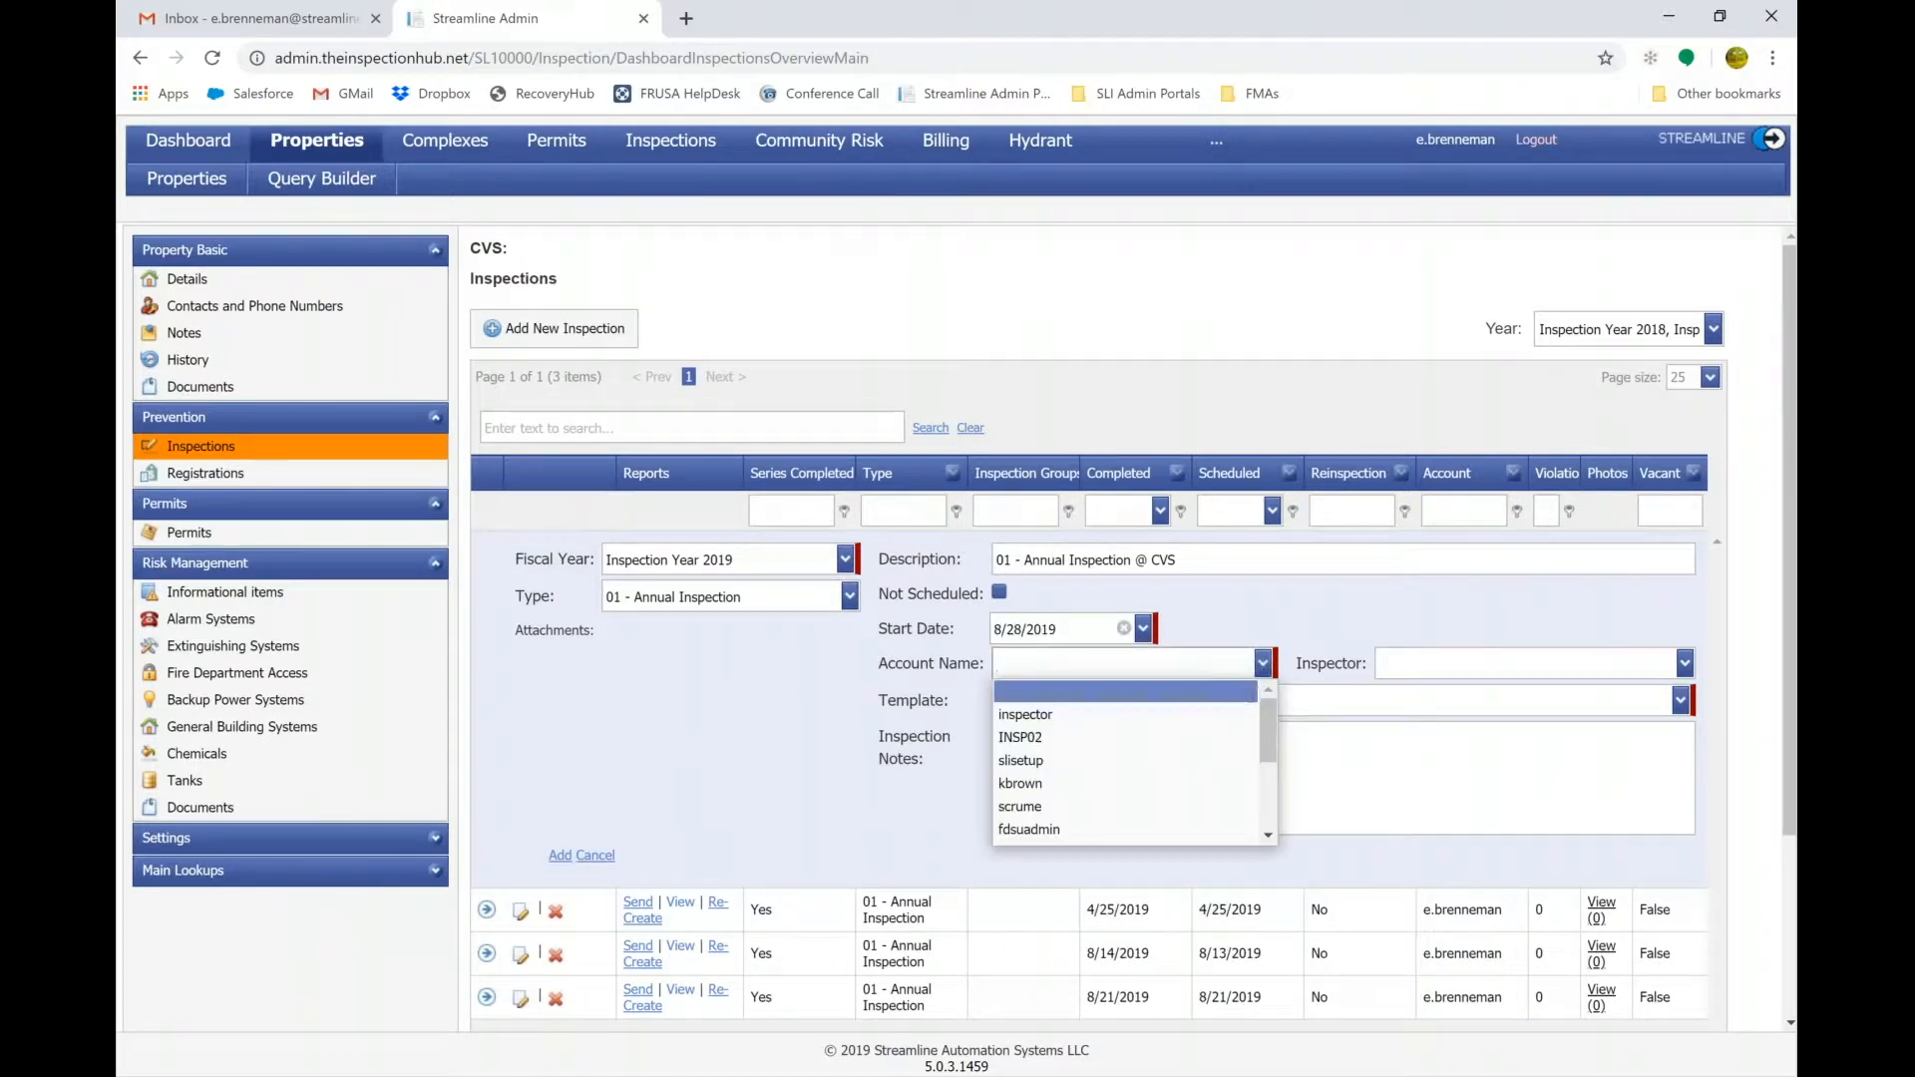
scroll(1106, 805, down, 3)
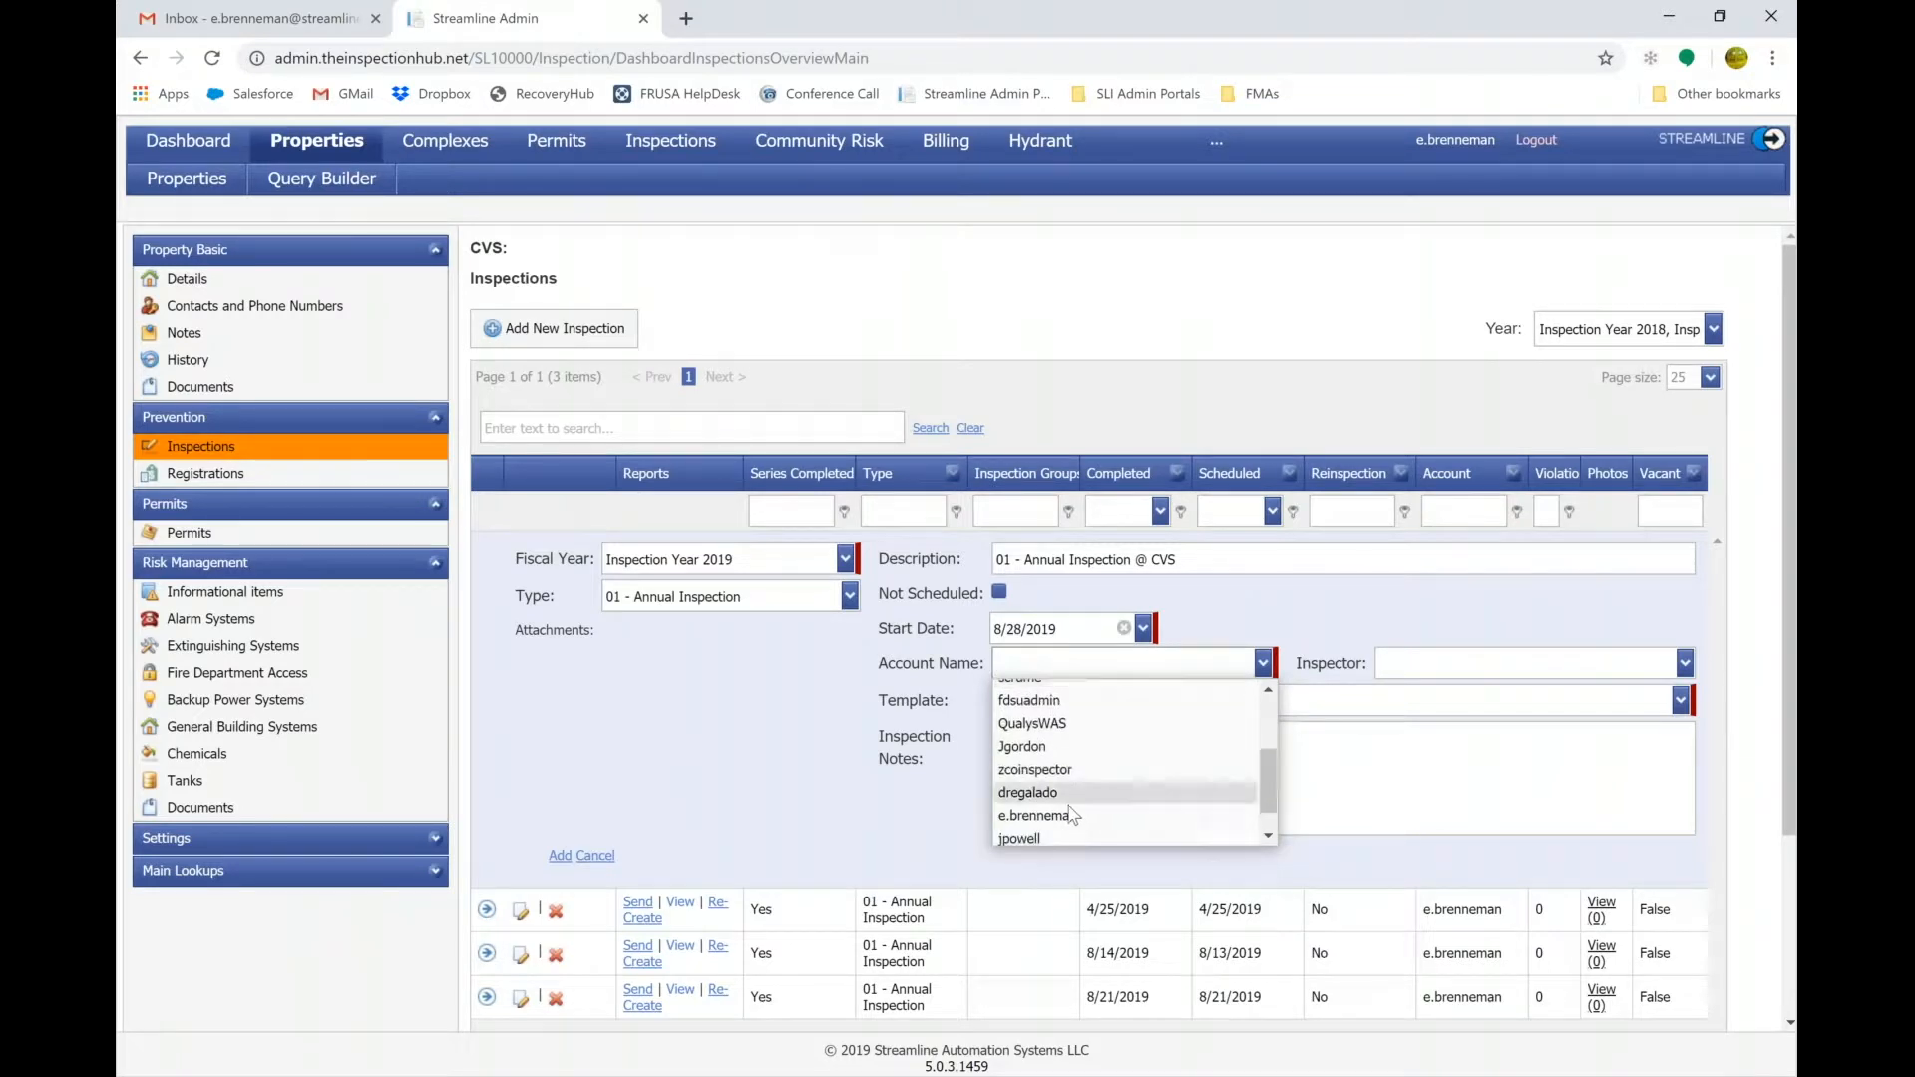
click(1069, 815)
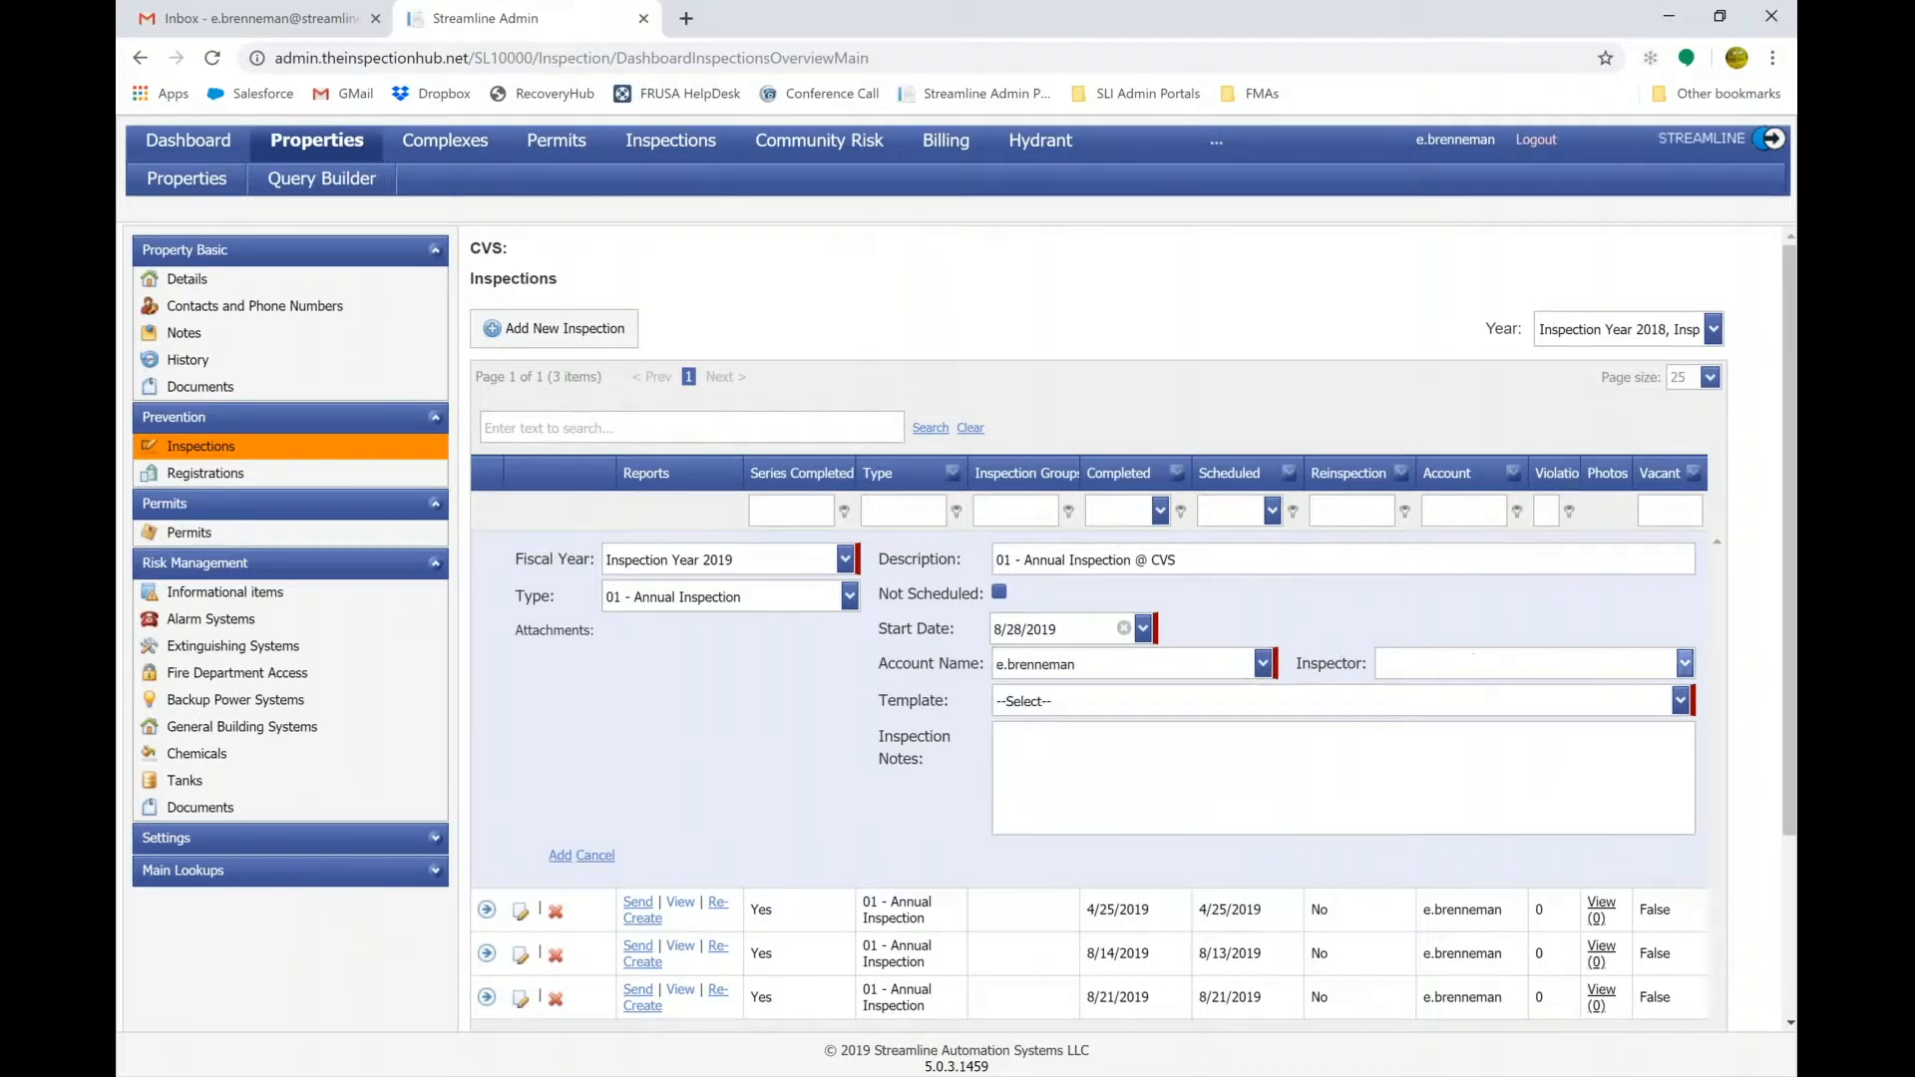
click(1685, 663)
click(1573, 714)
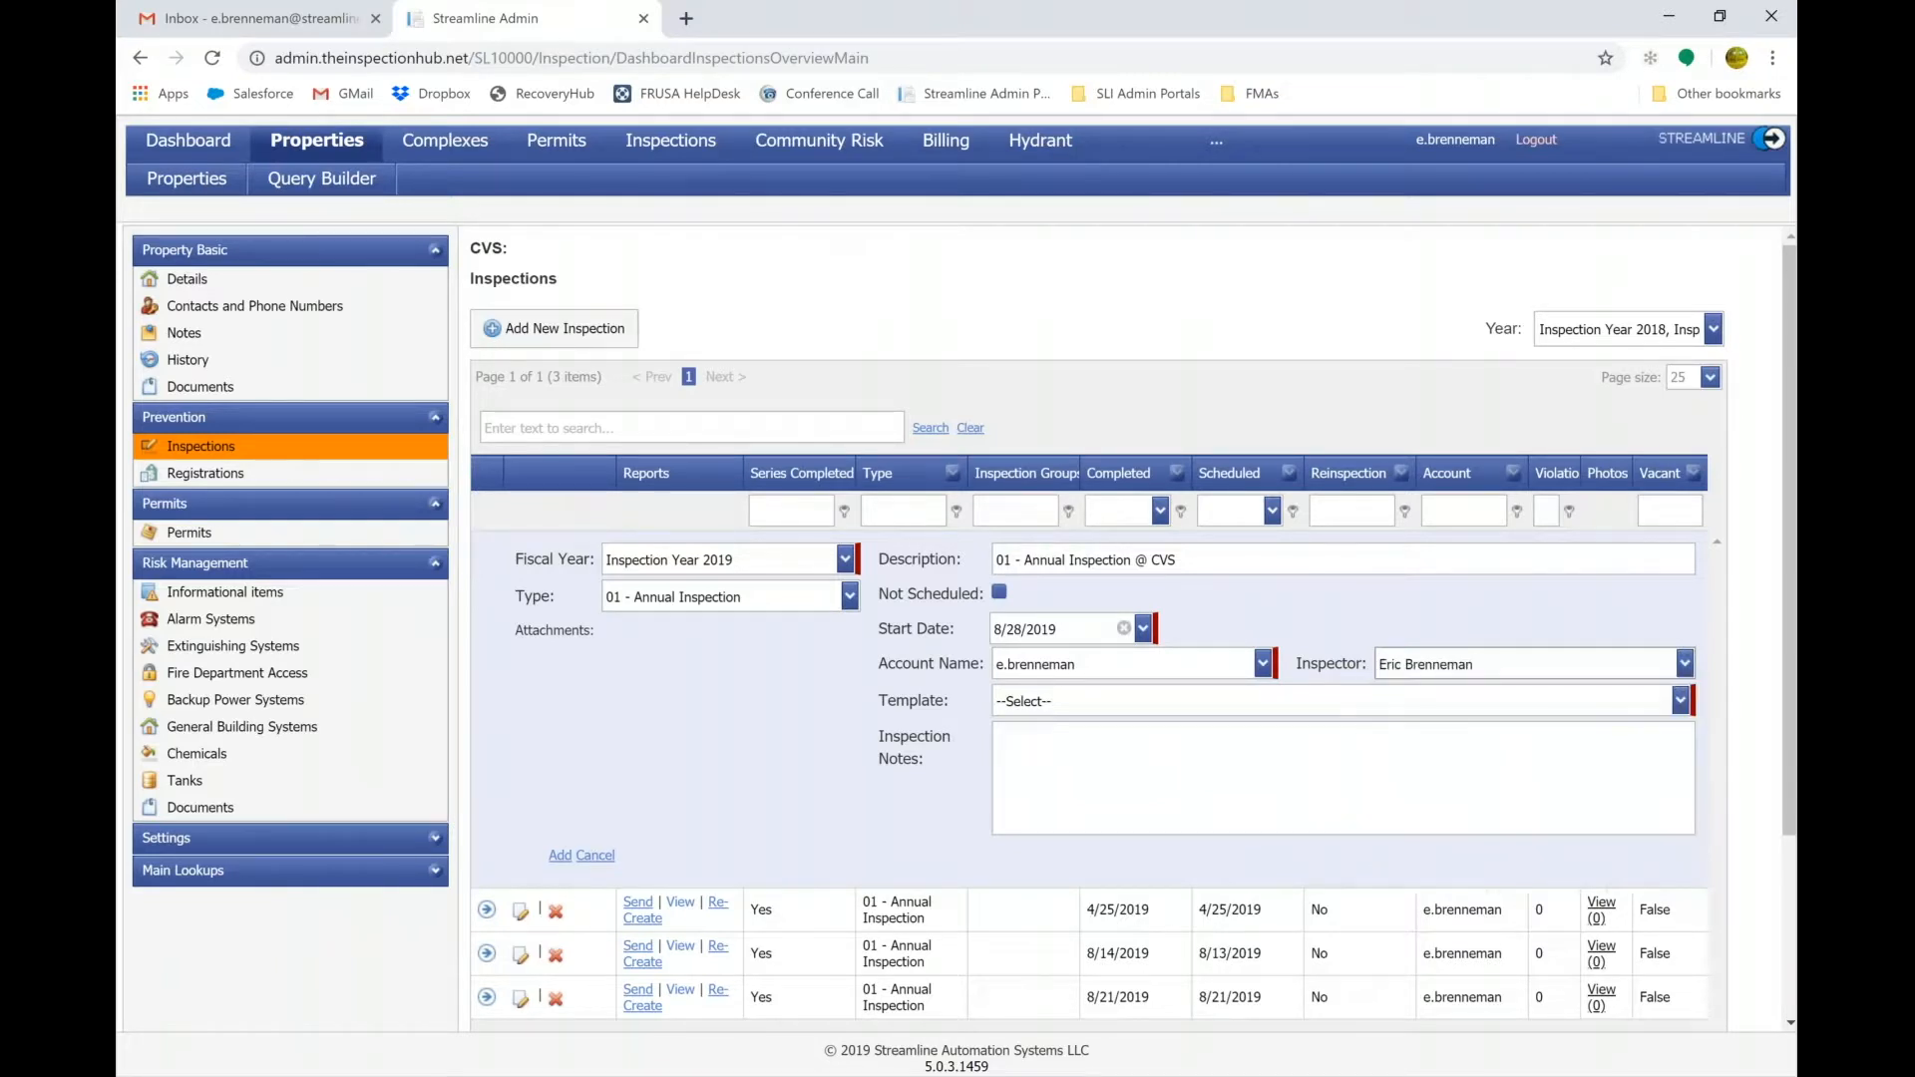
click(1419, 705)
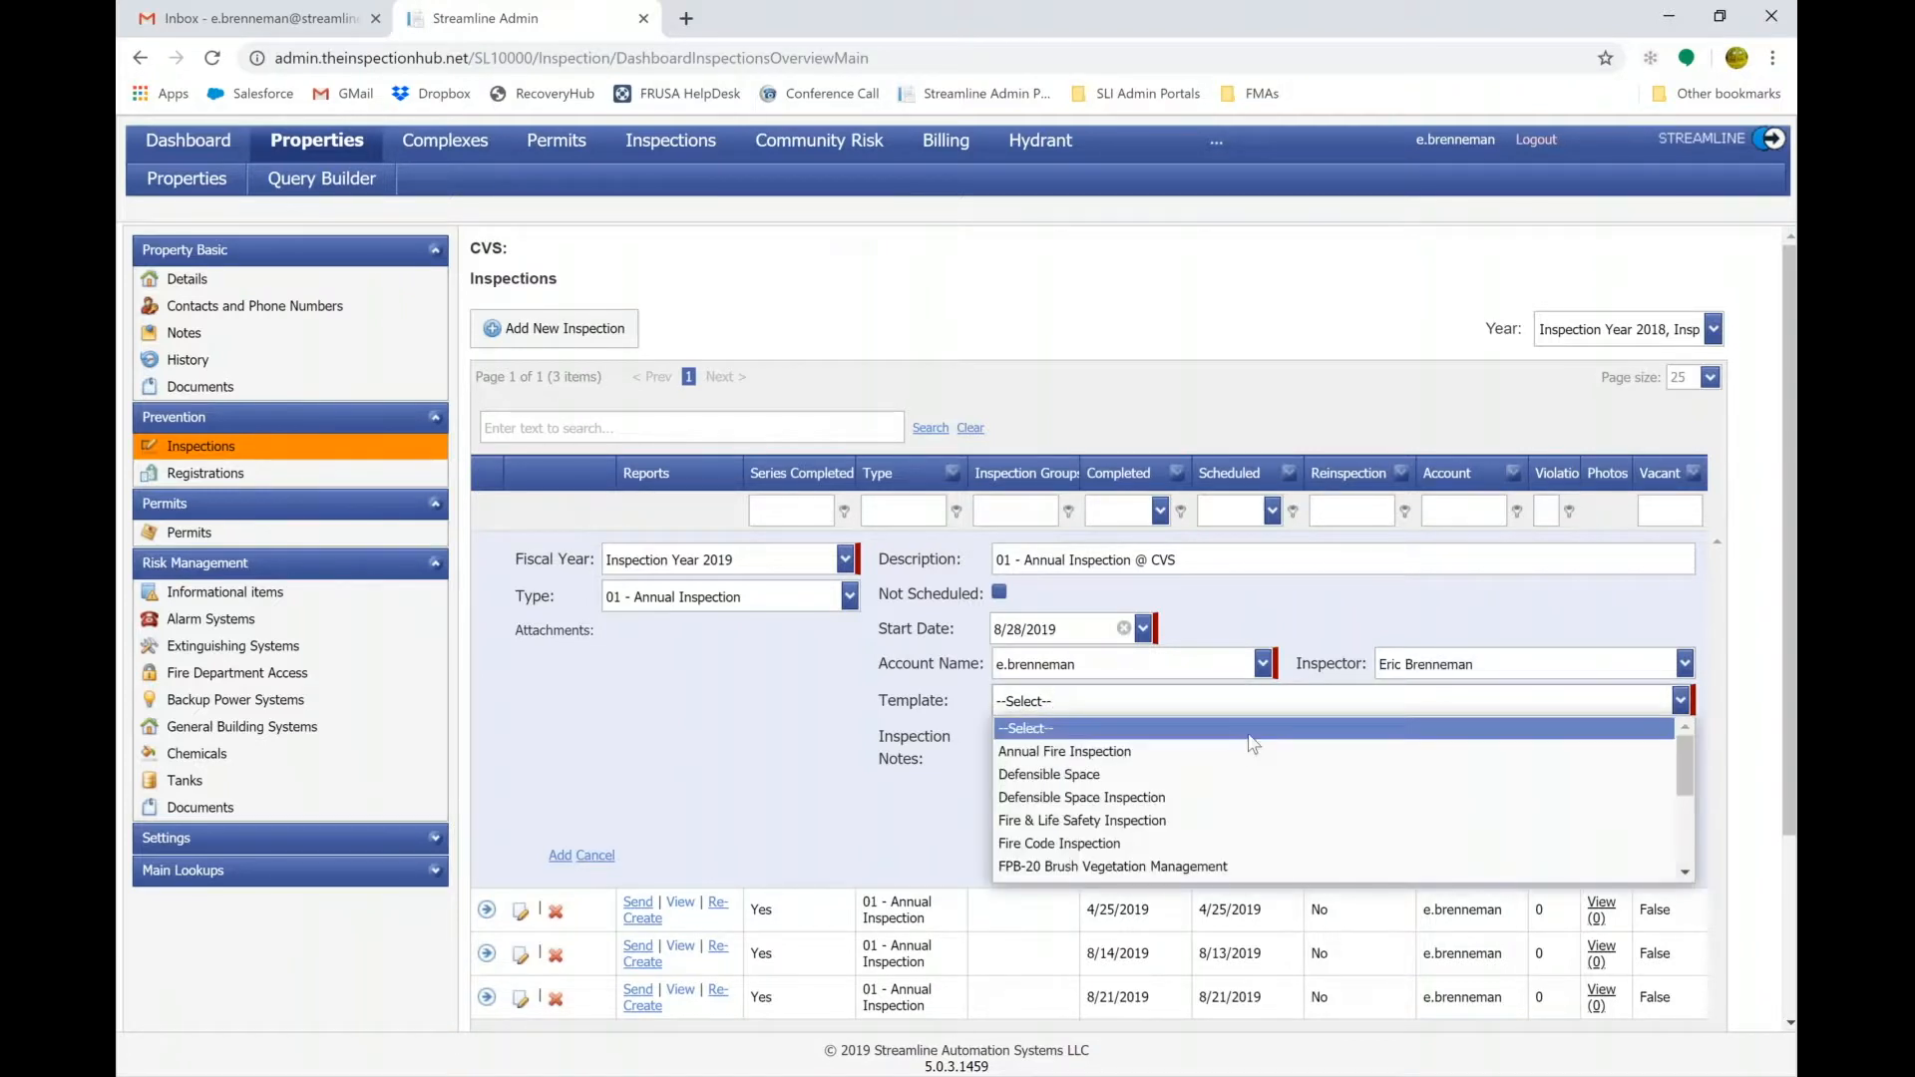
Choose the Annual Fire Inspection template, note 'See Betty on site', and save the inspection.
click(1239, 754)
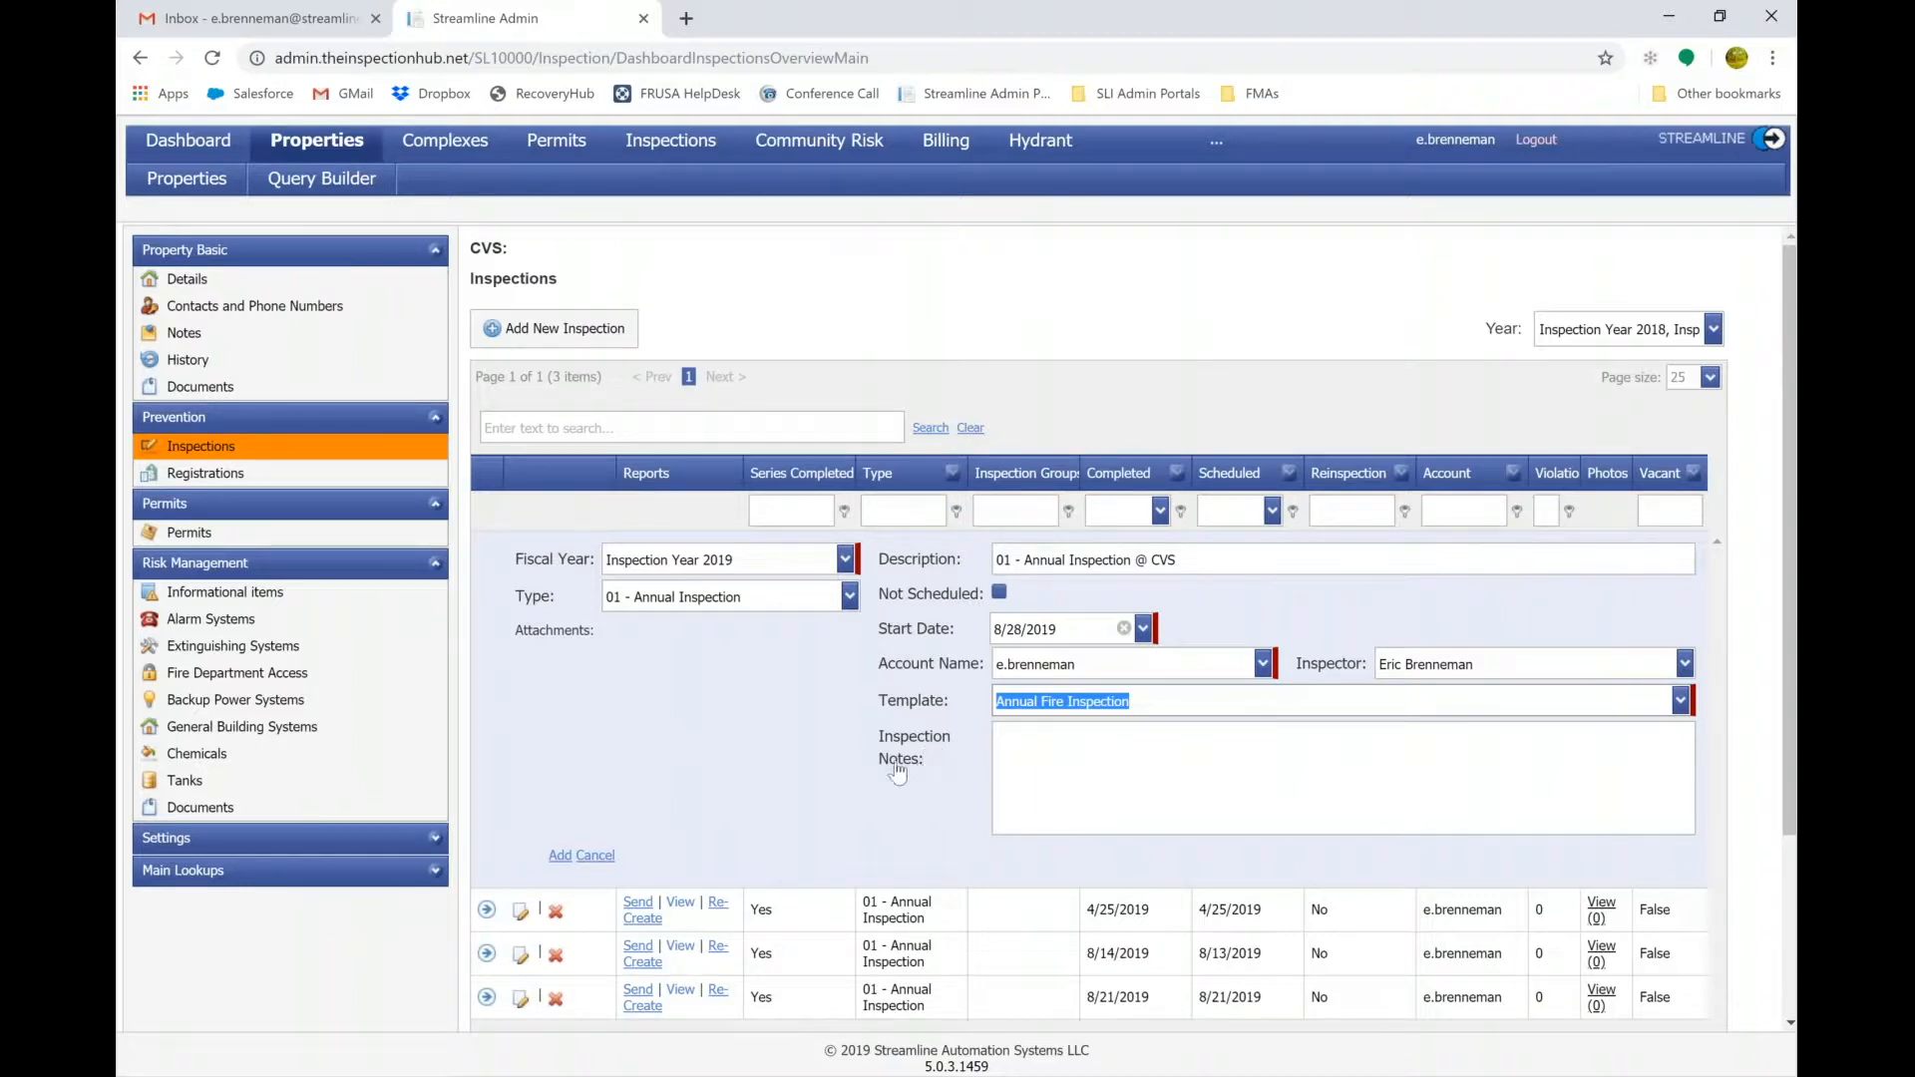
click(1034, 747)
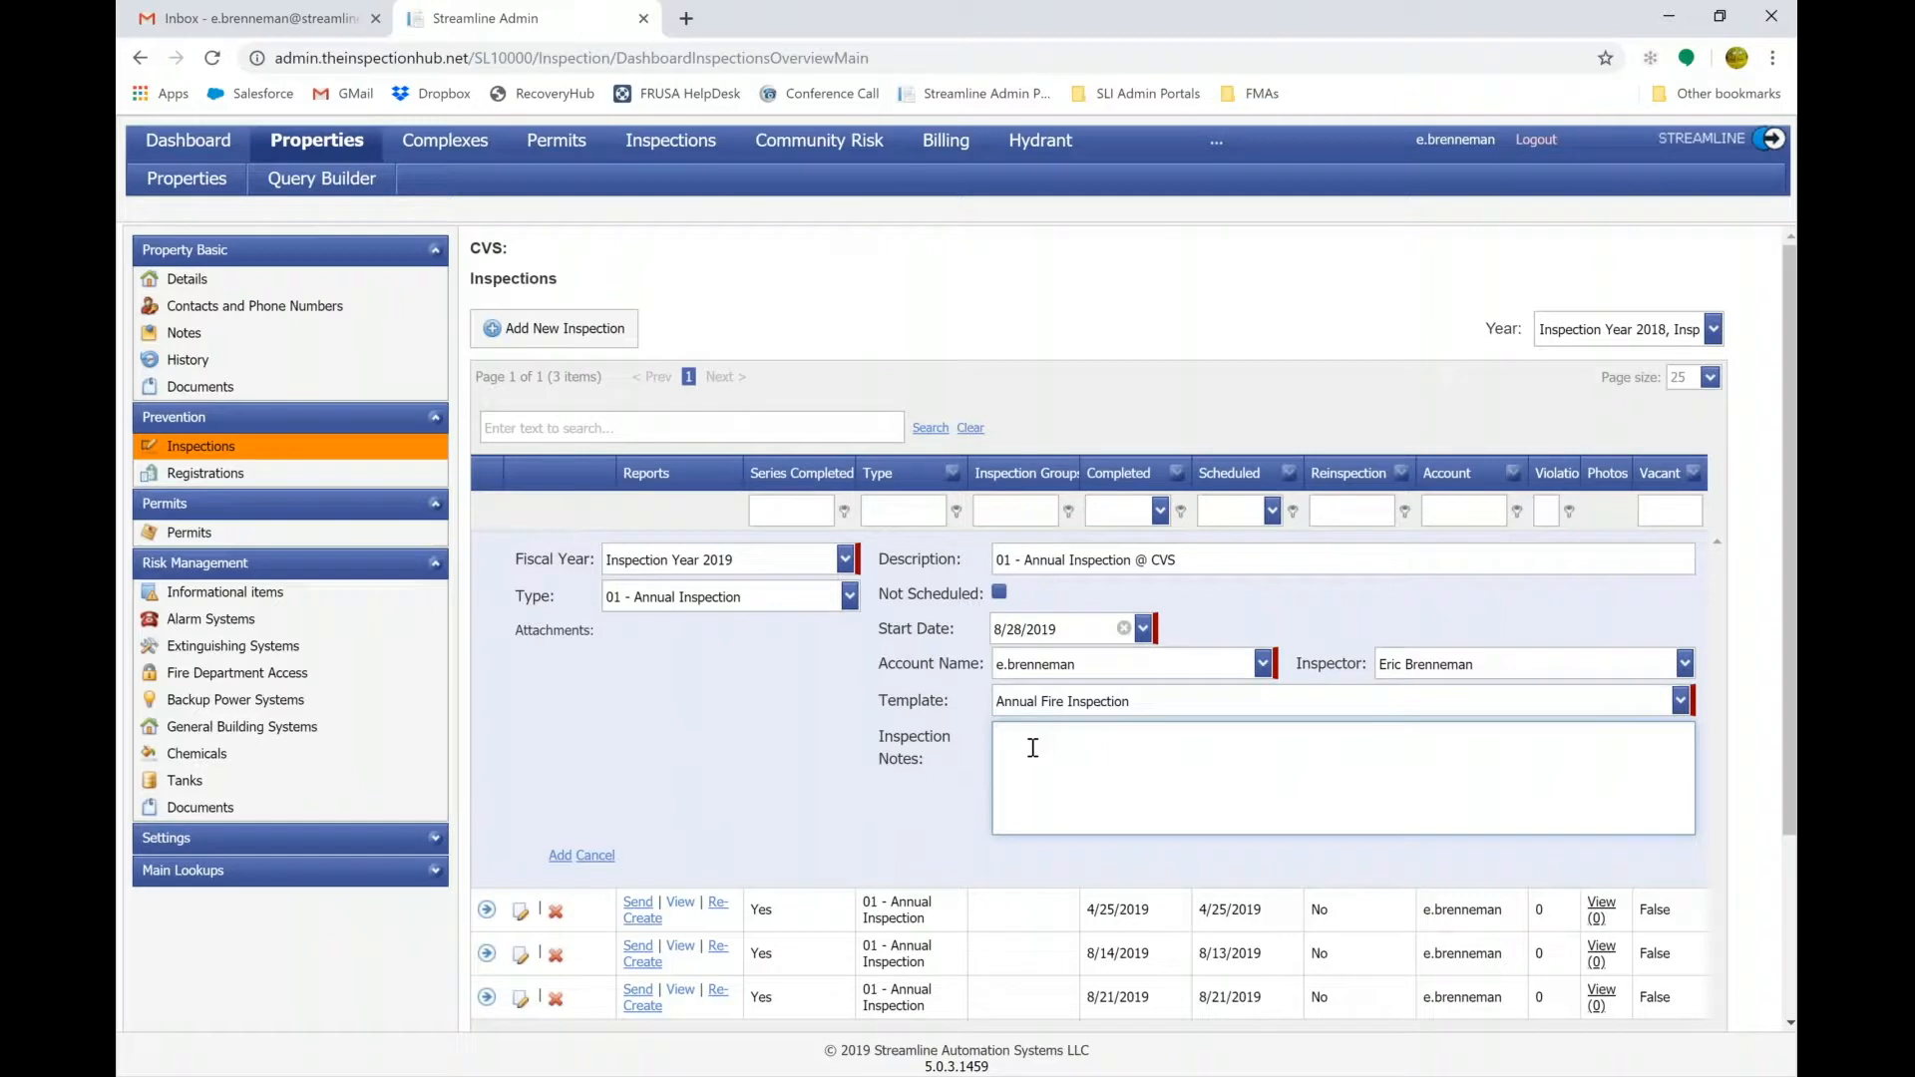
text(Betty)
key(BackSpace)
key(BackSpace)
key(BackSpace)
key(BackSpace)
key(BackSpace)
text(See Betty on site)
click(559, 856)
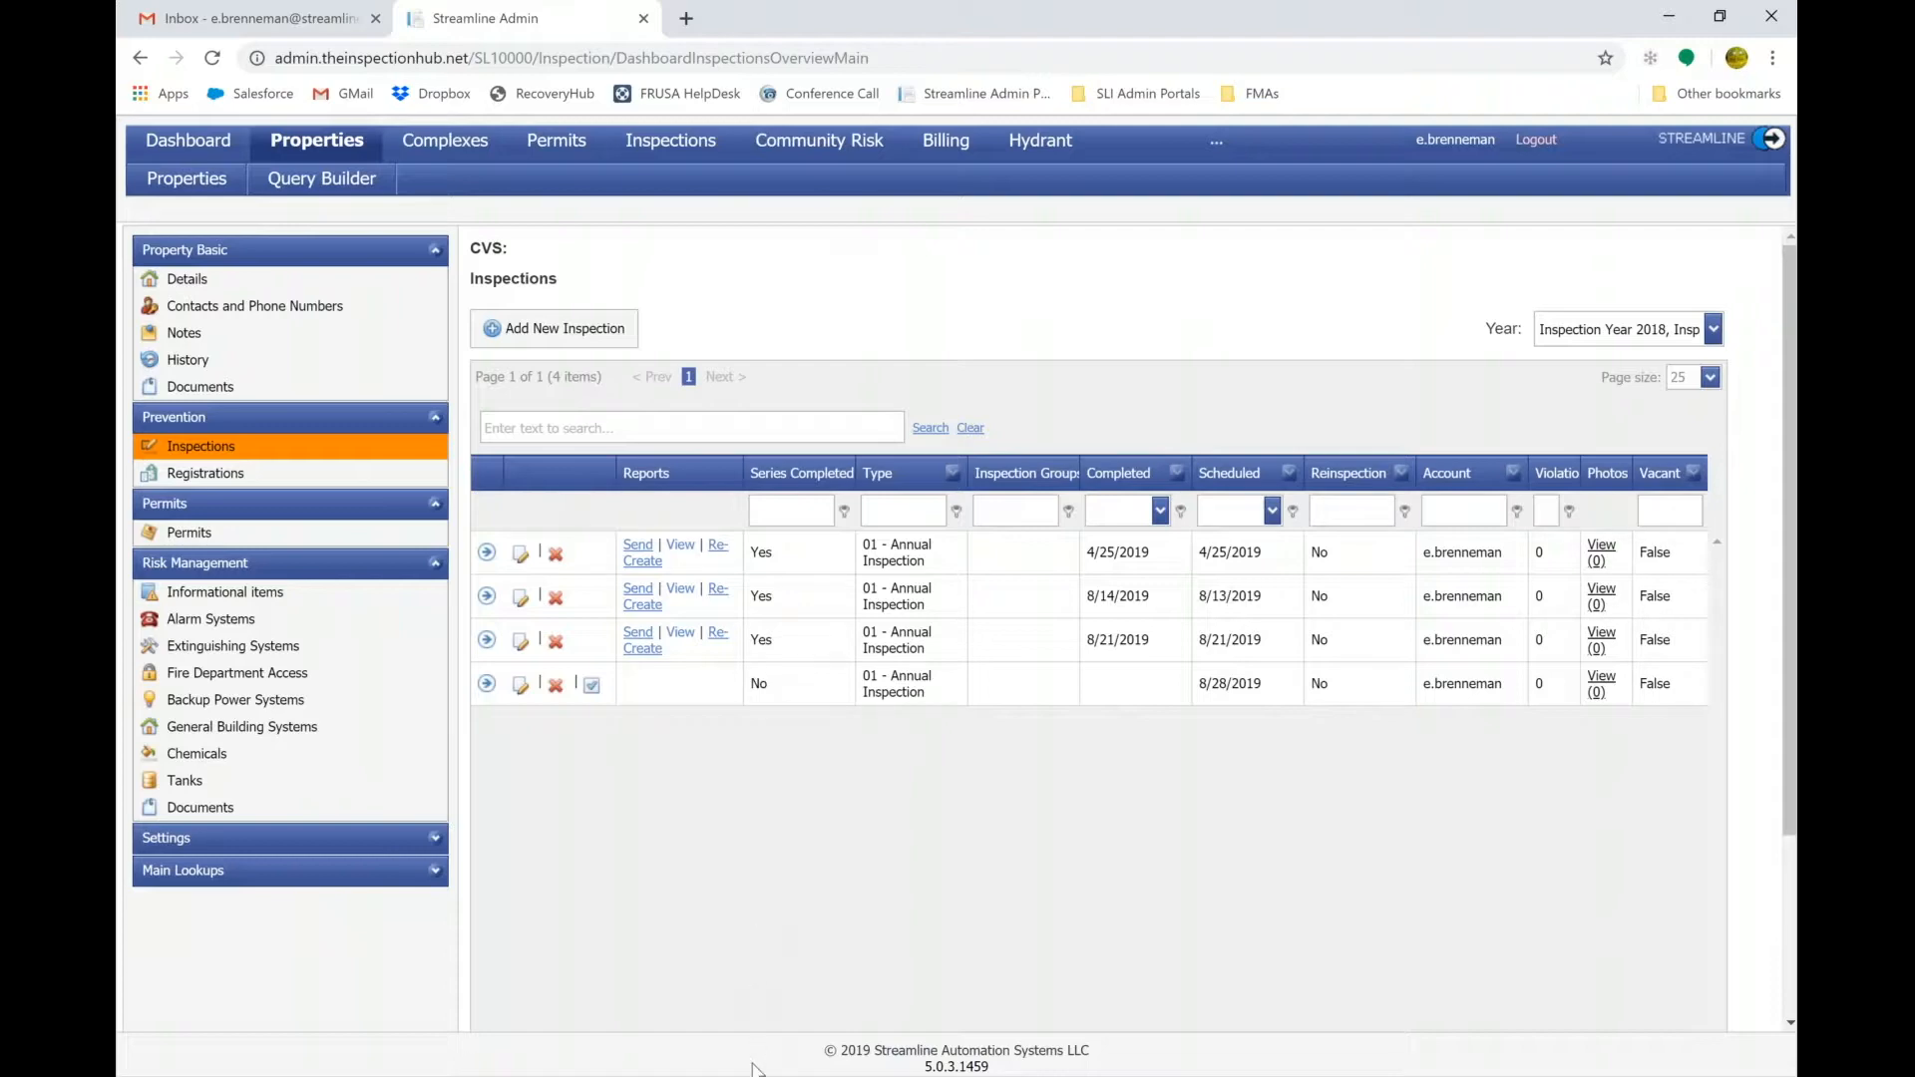
Switch to the Streamline Inspections app and expand its navigation menu.
mouse_move(755, 1066)
click(748, 953)
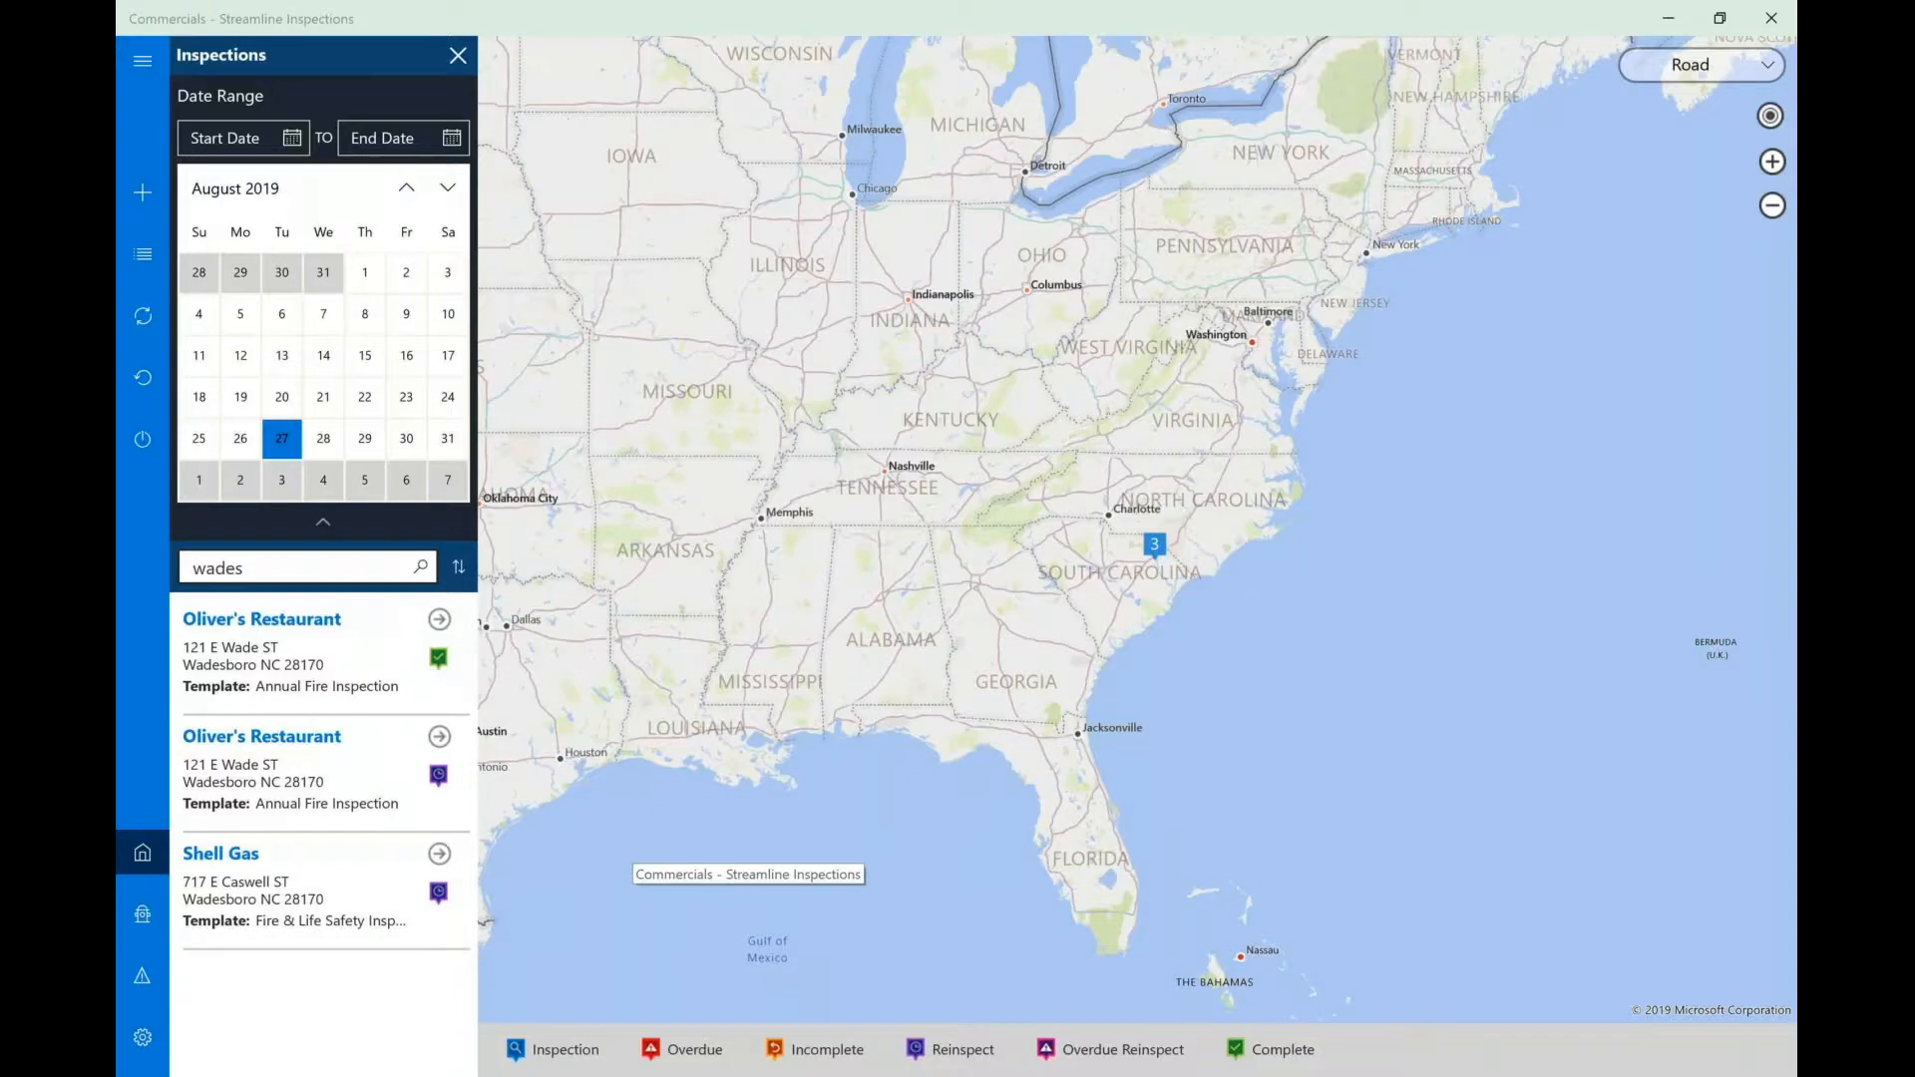
click(129, 60)
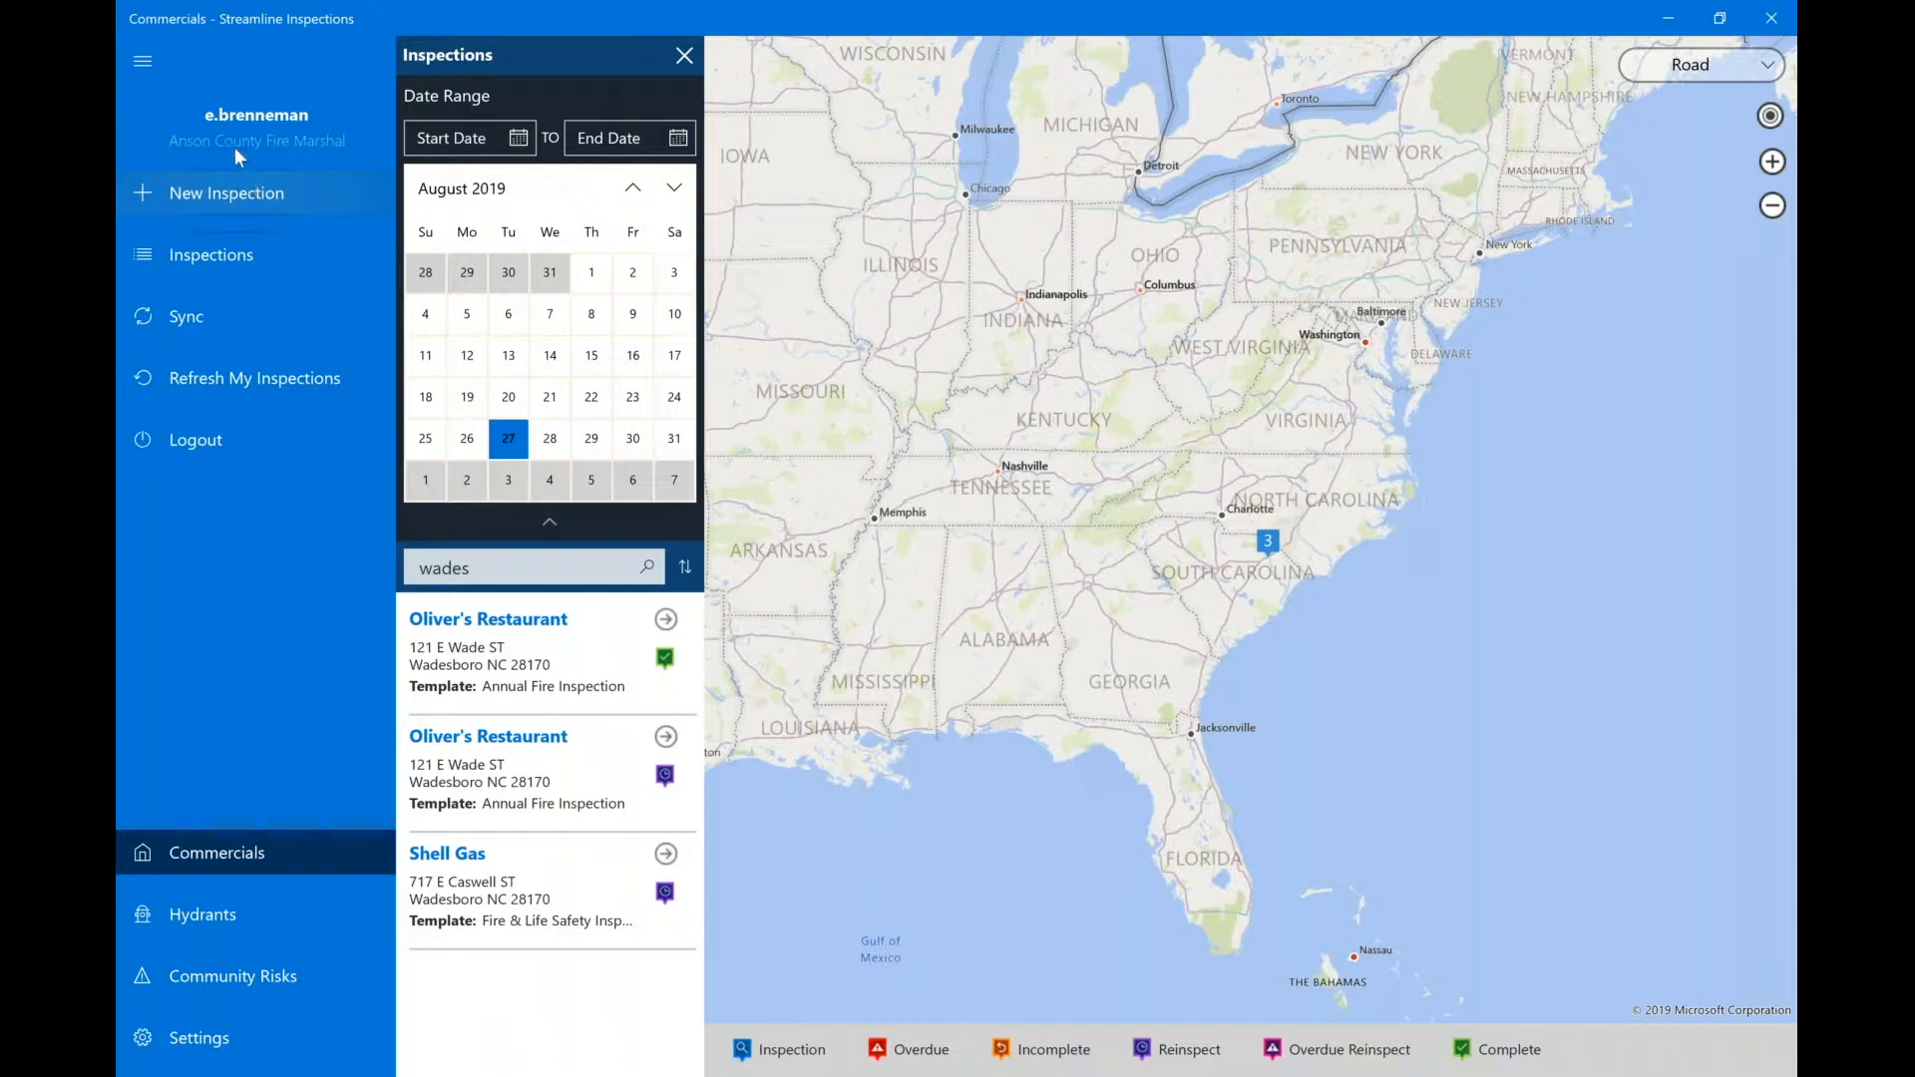
Reopen the Inspections list from the navigation menu and sync with the server.
click(143, 62)
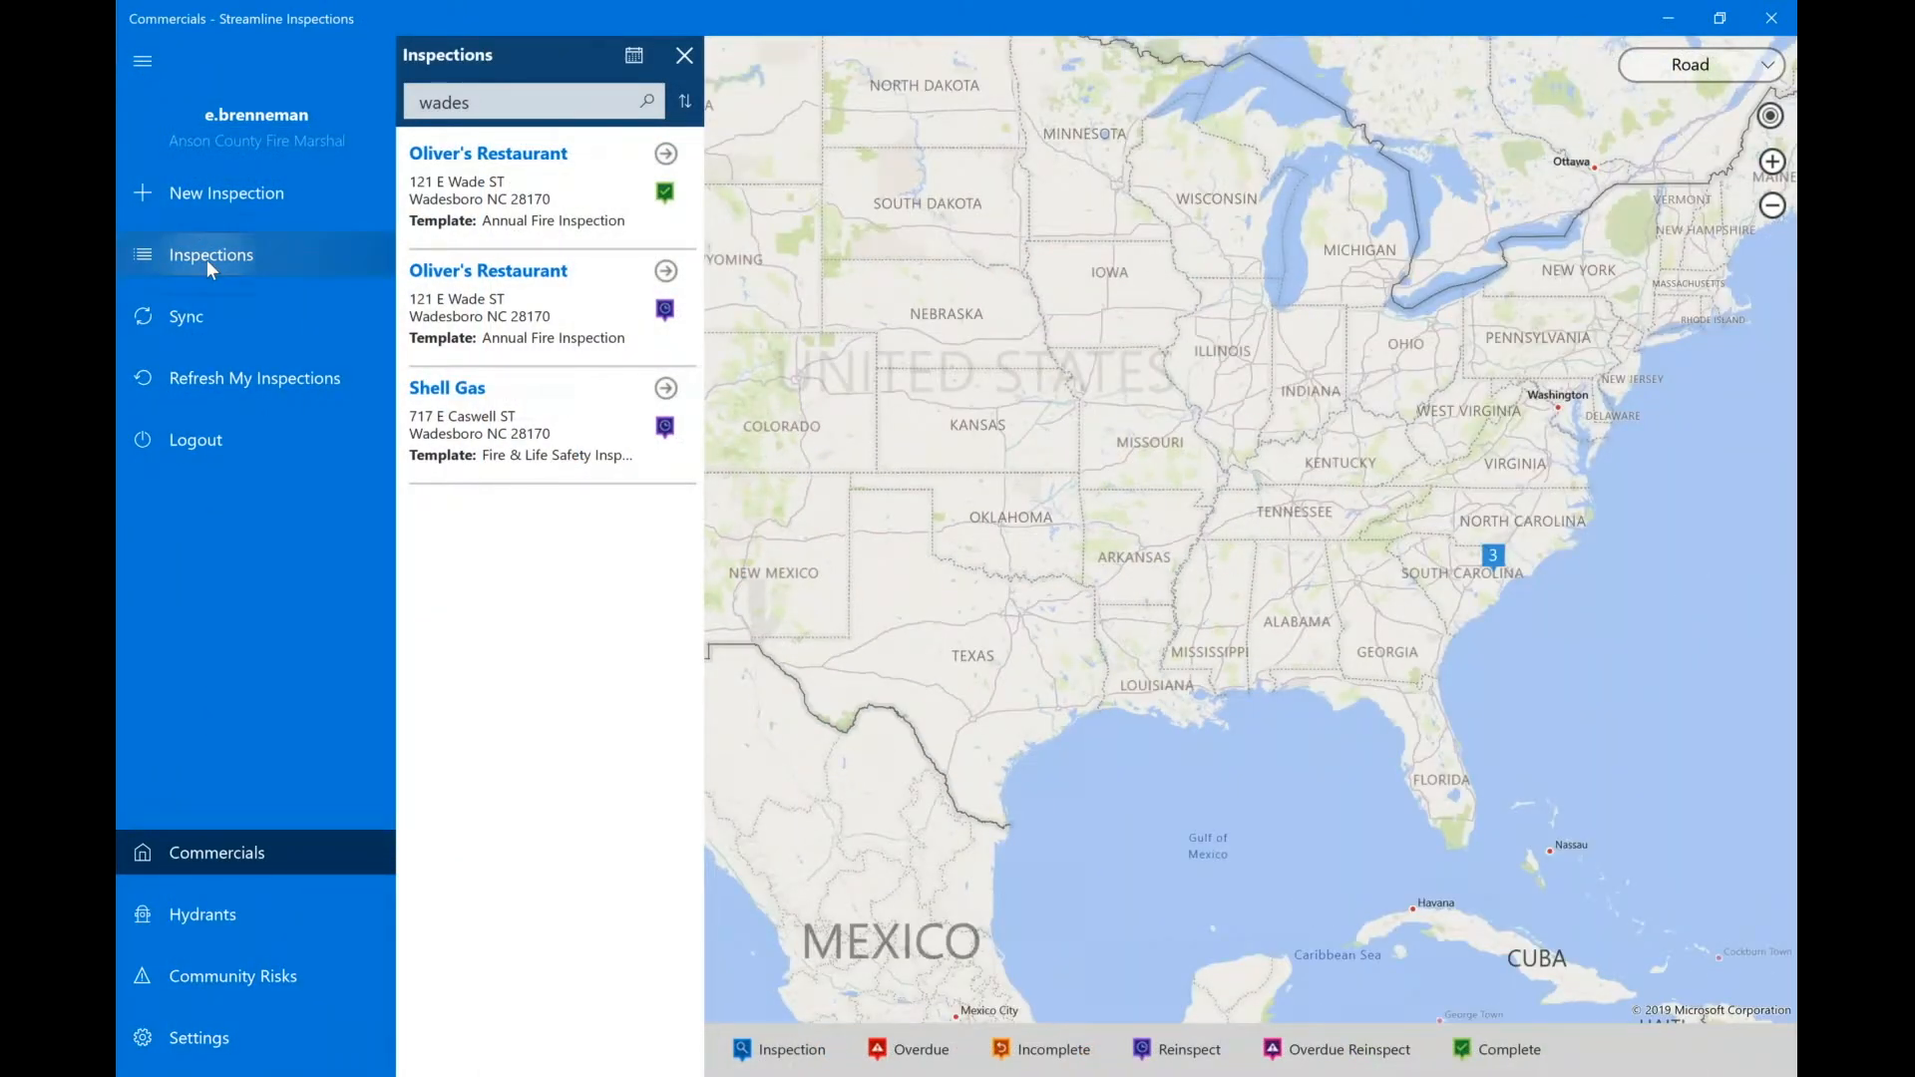
click(207, 261)
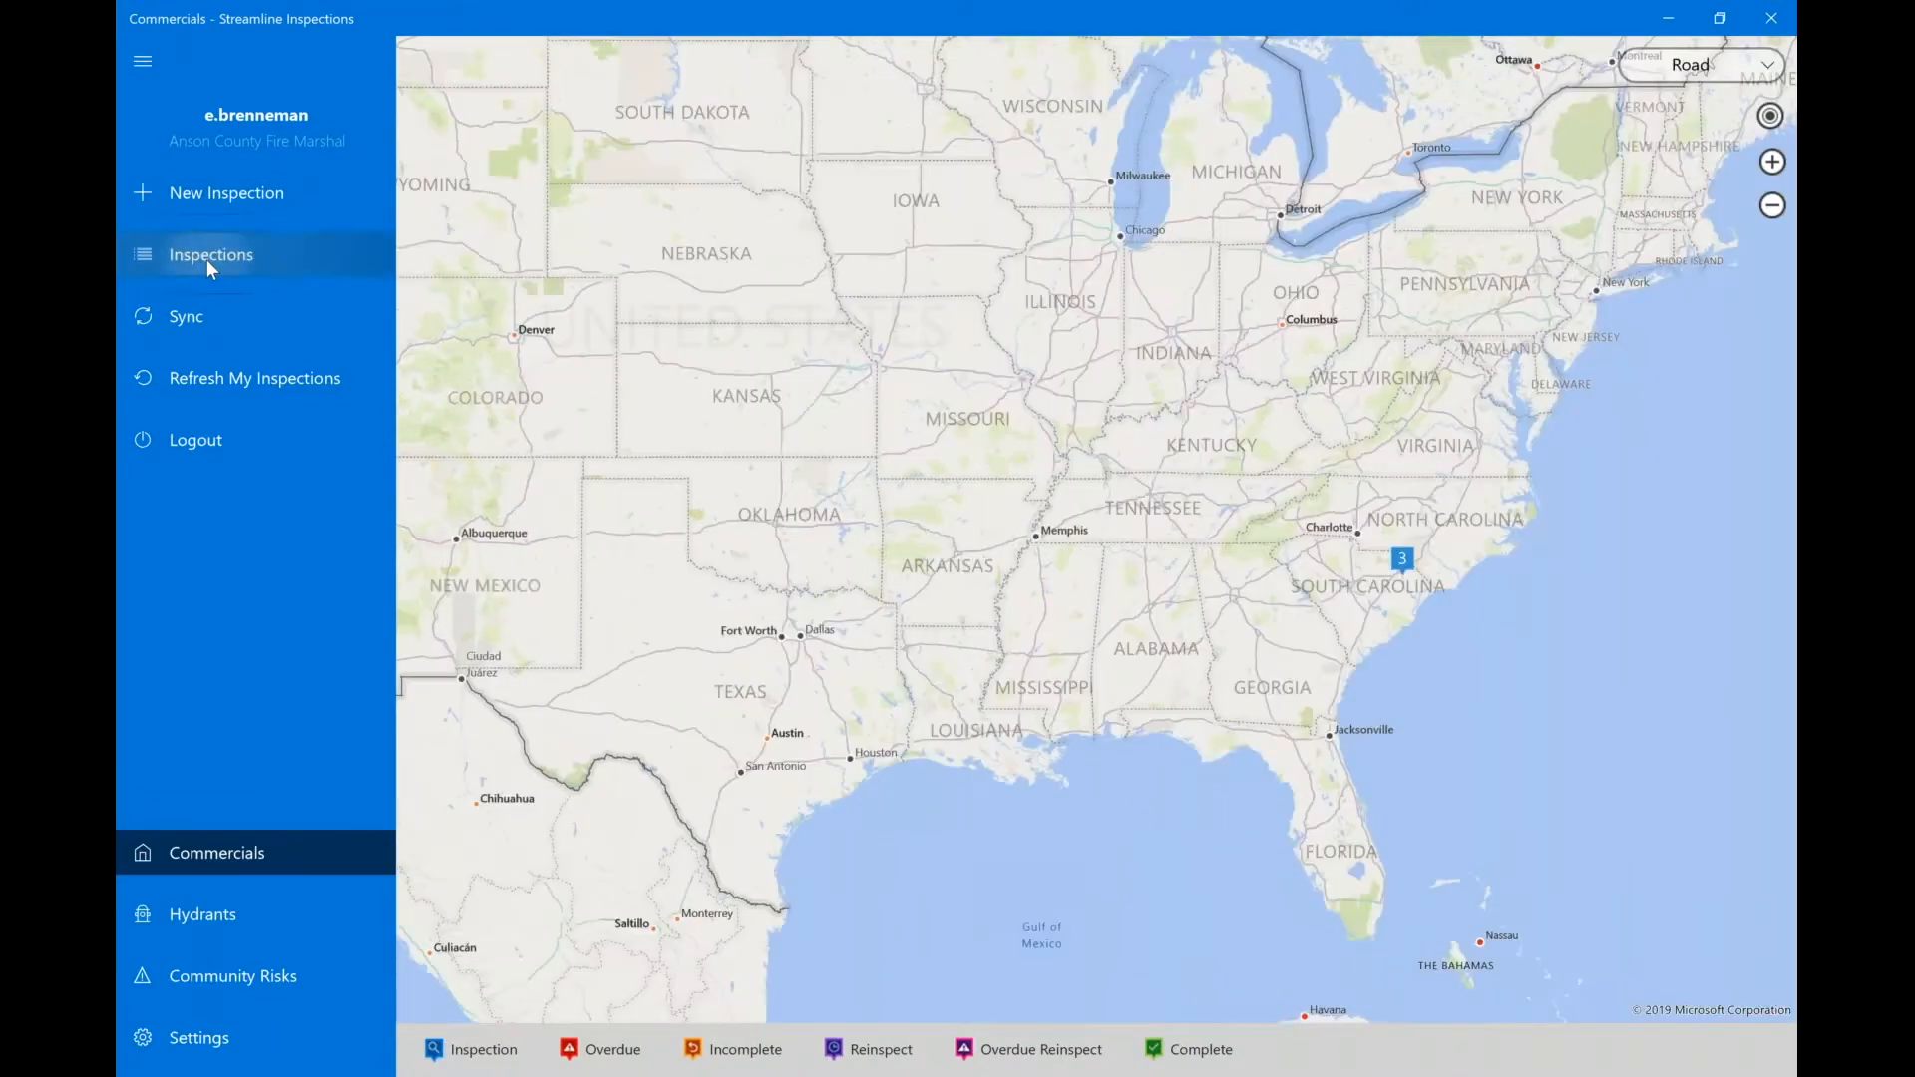
click(207, 261)
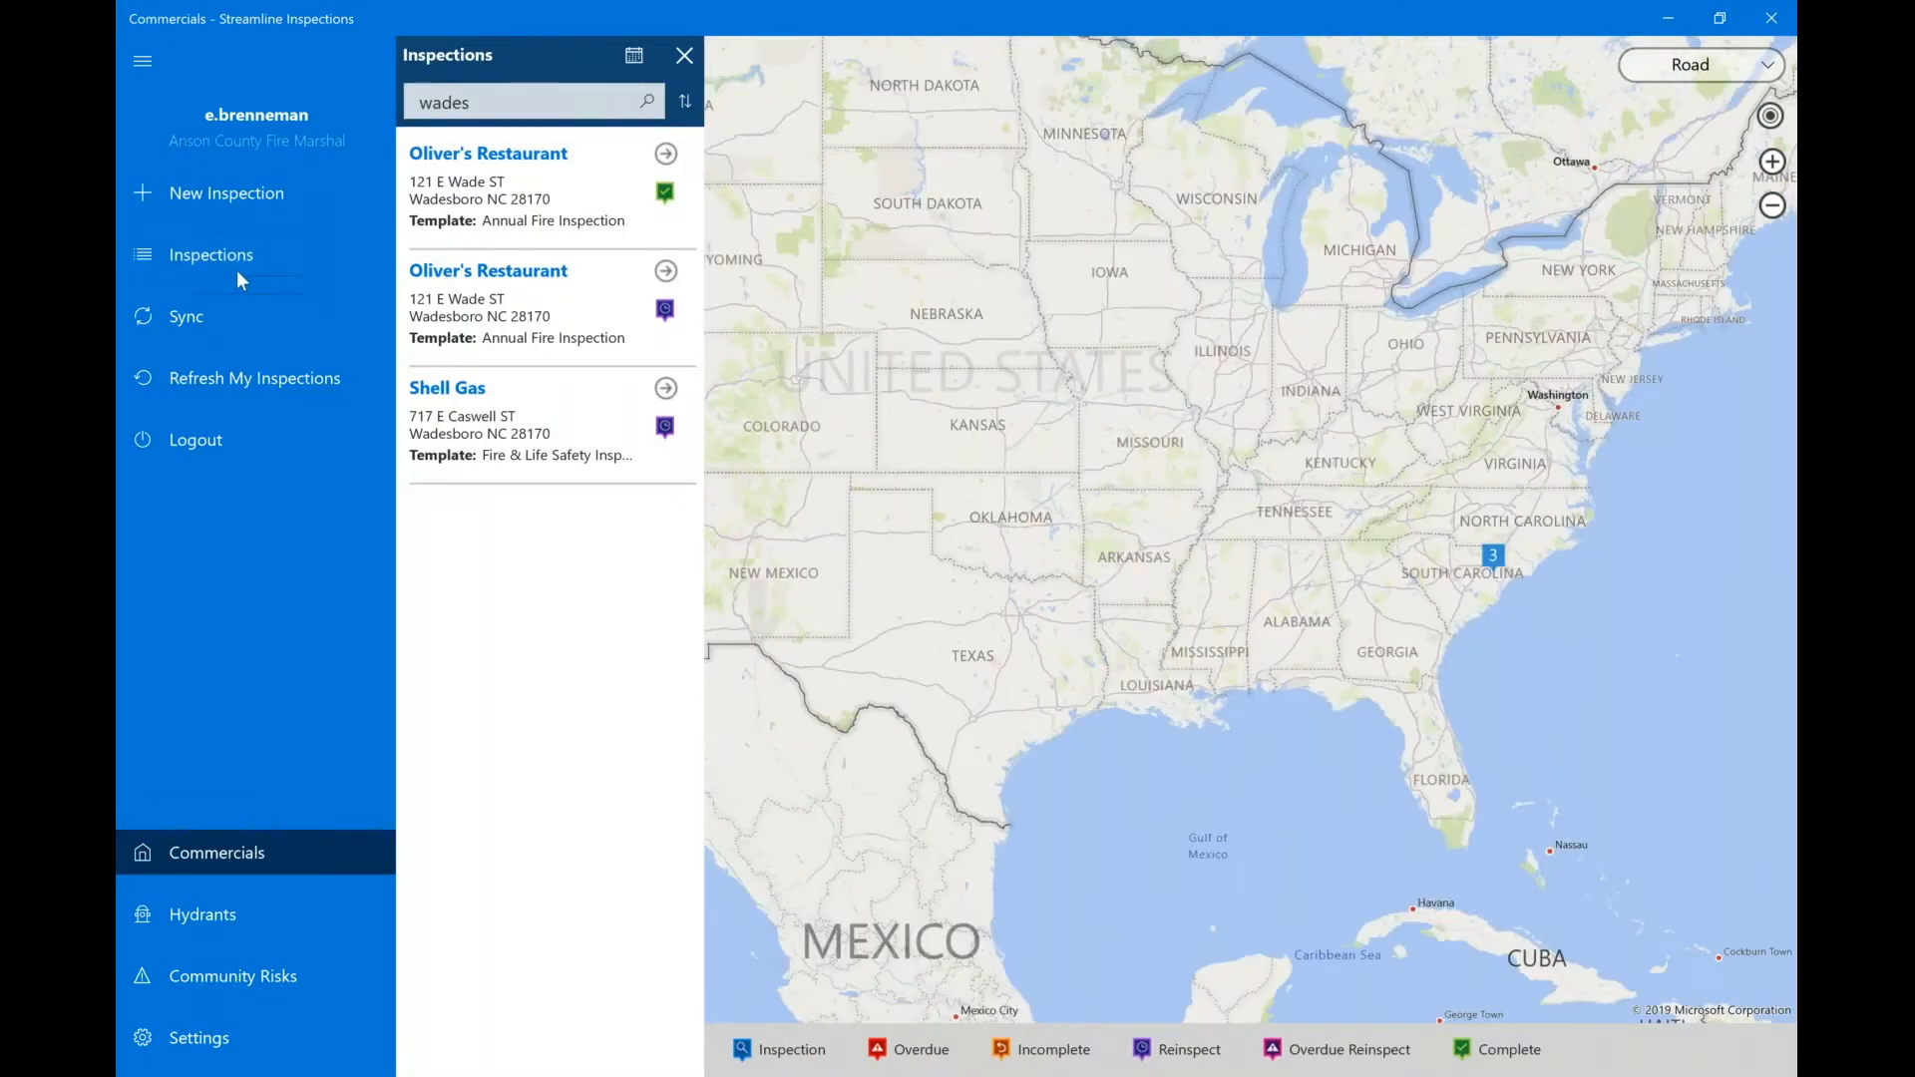
click(185, 320)
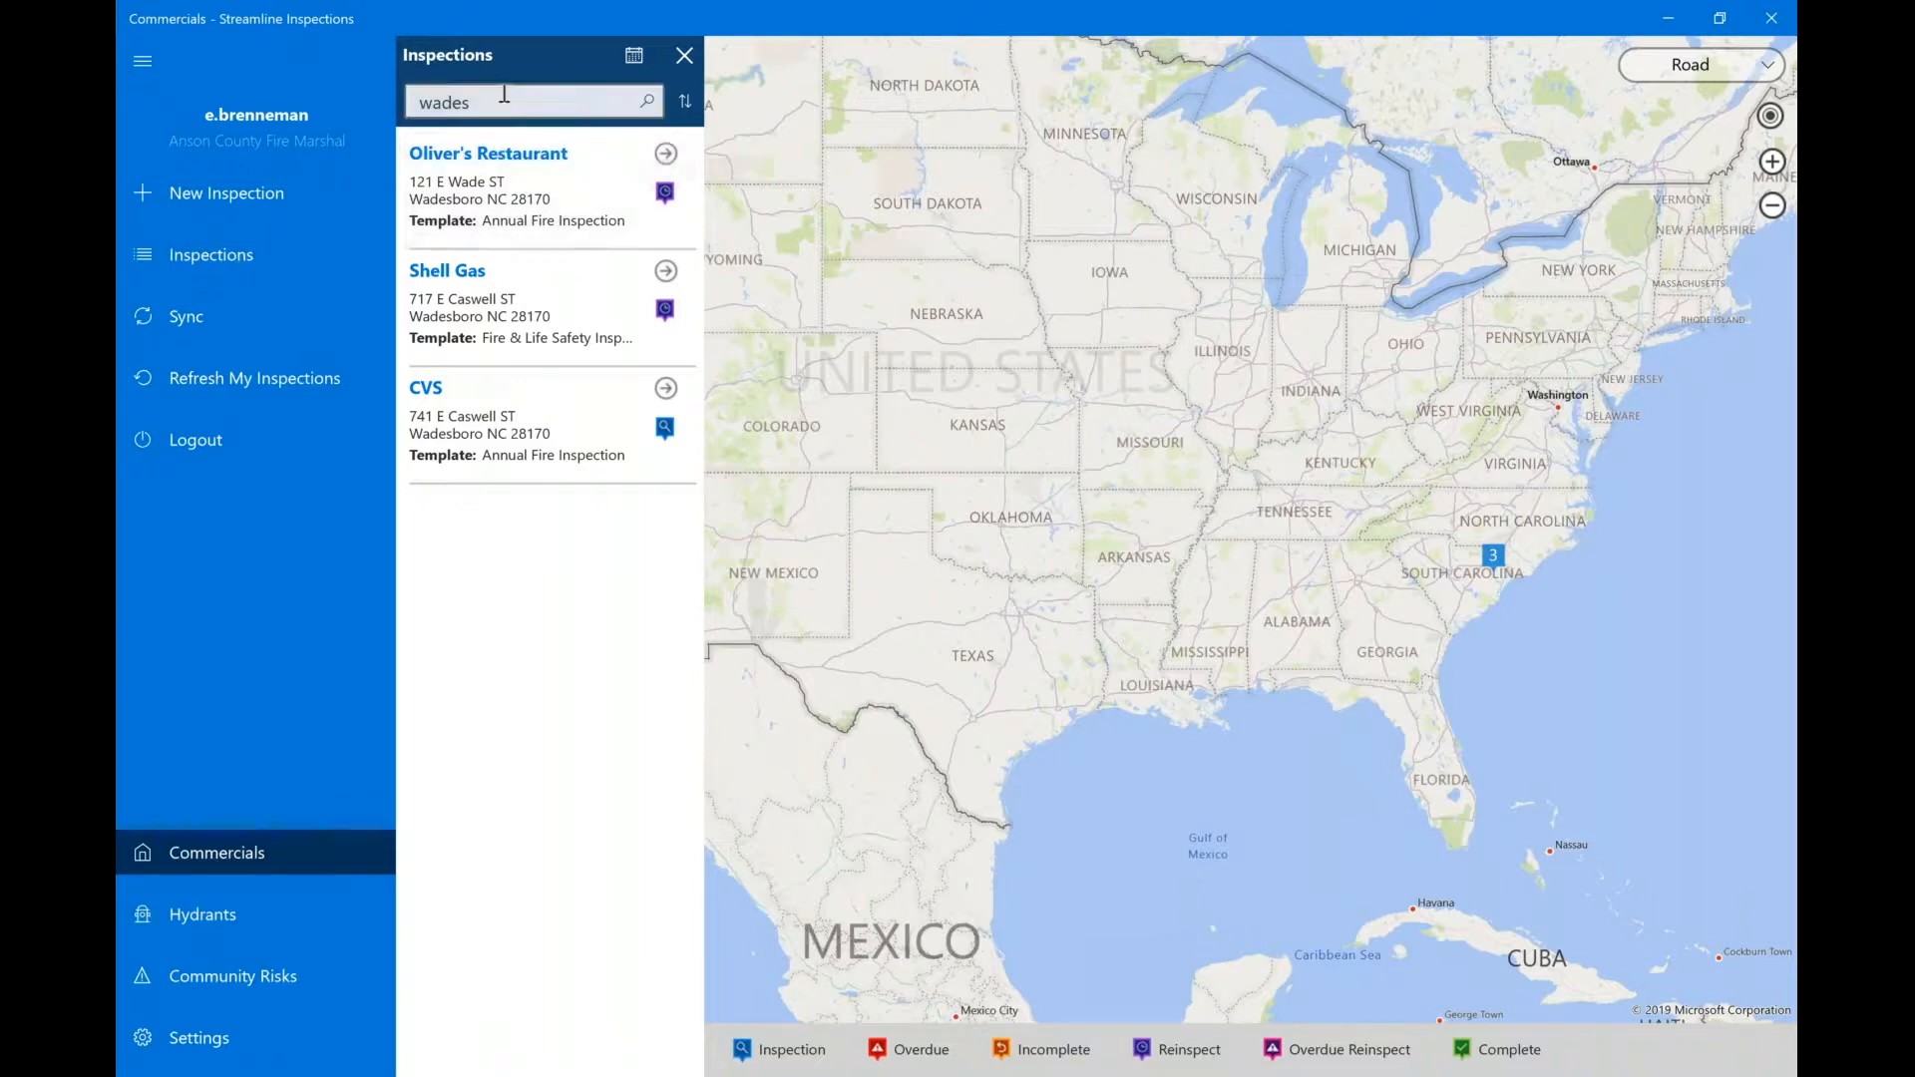
Collapse the navigation menu and clear the 'wades' search text from the inspections filter.
click(142, 72)
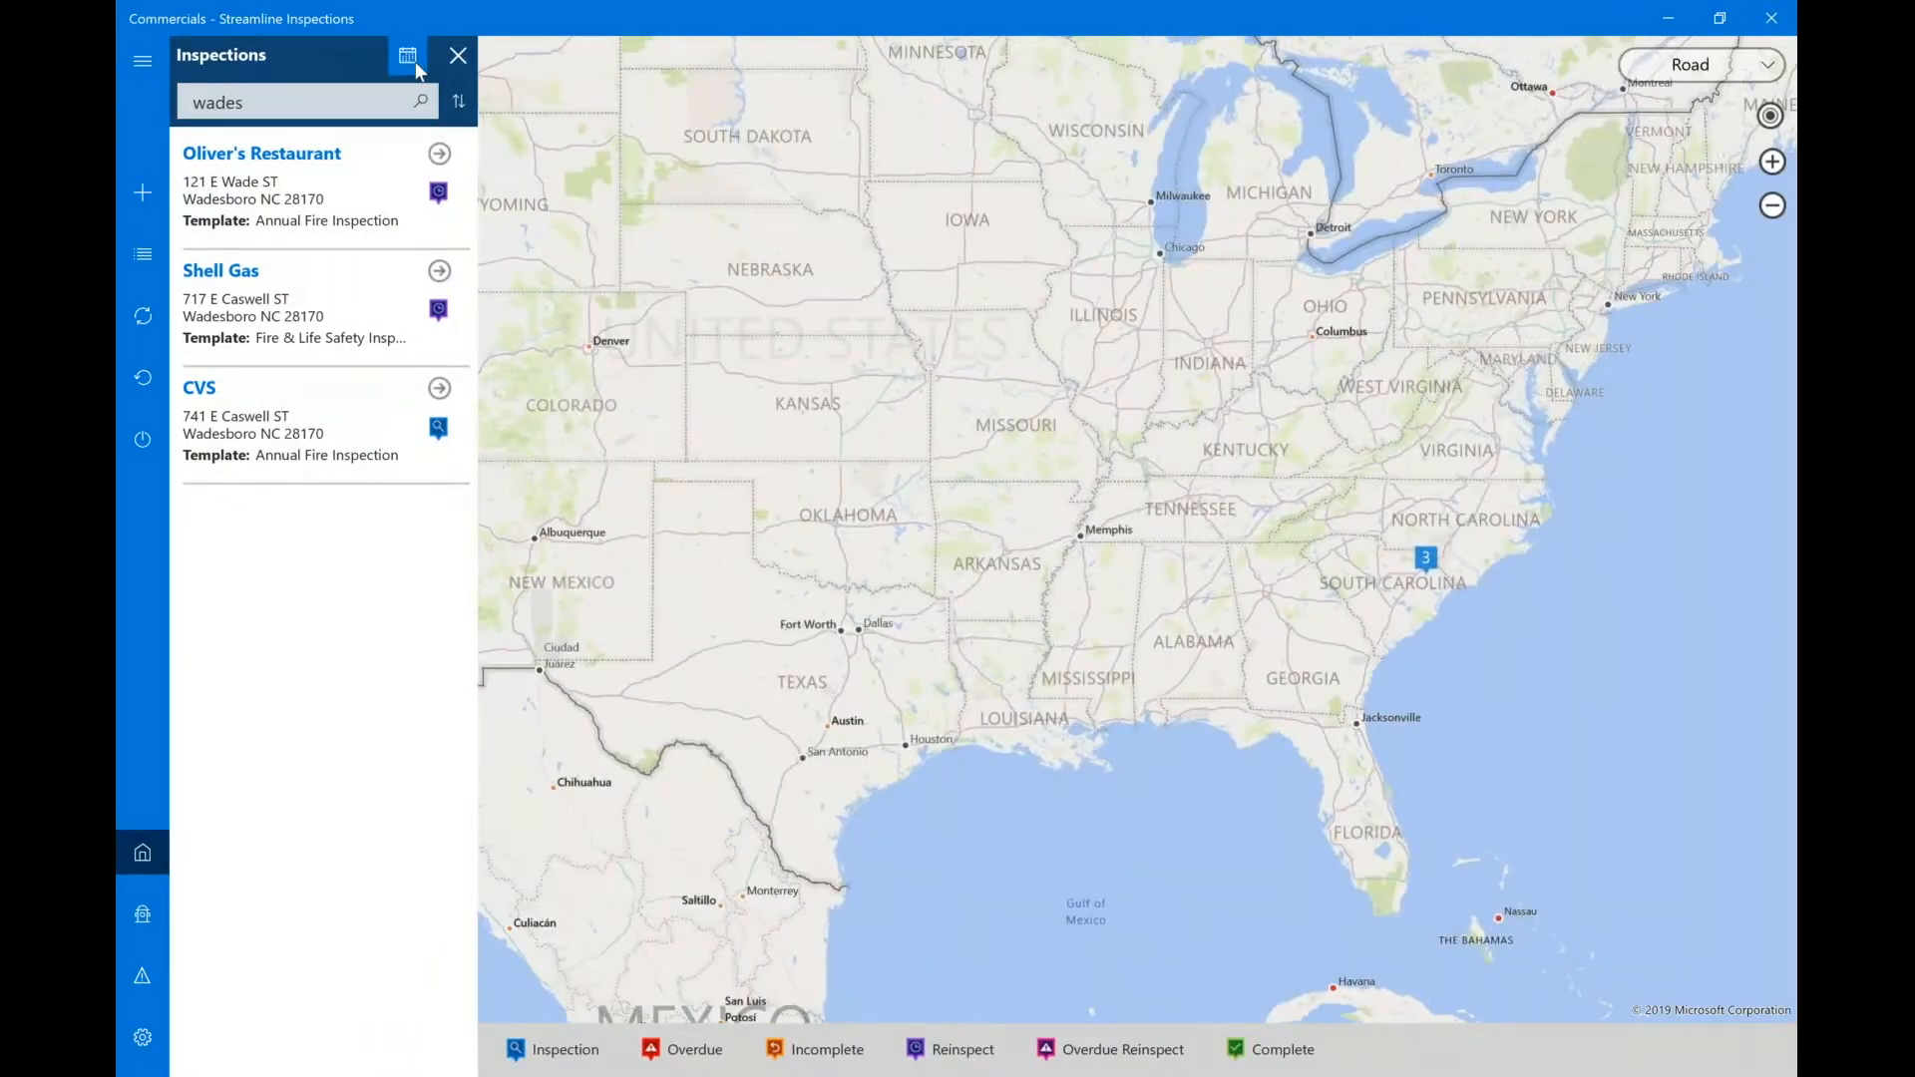
click(411, 57)
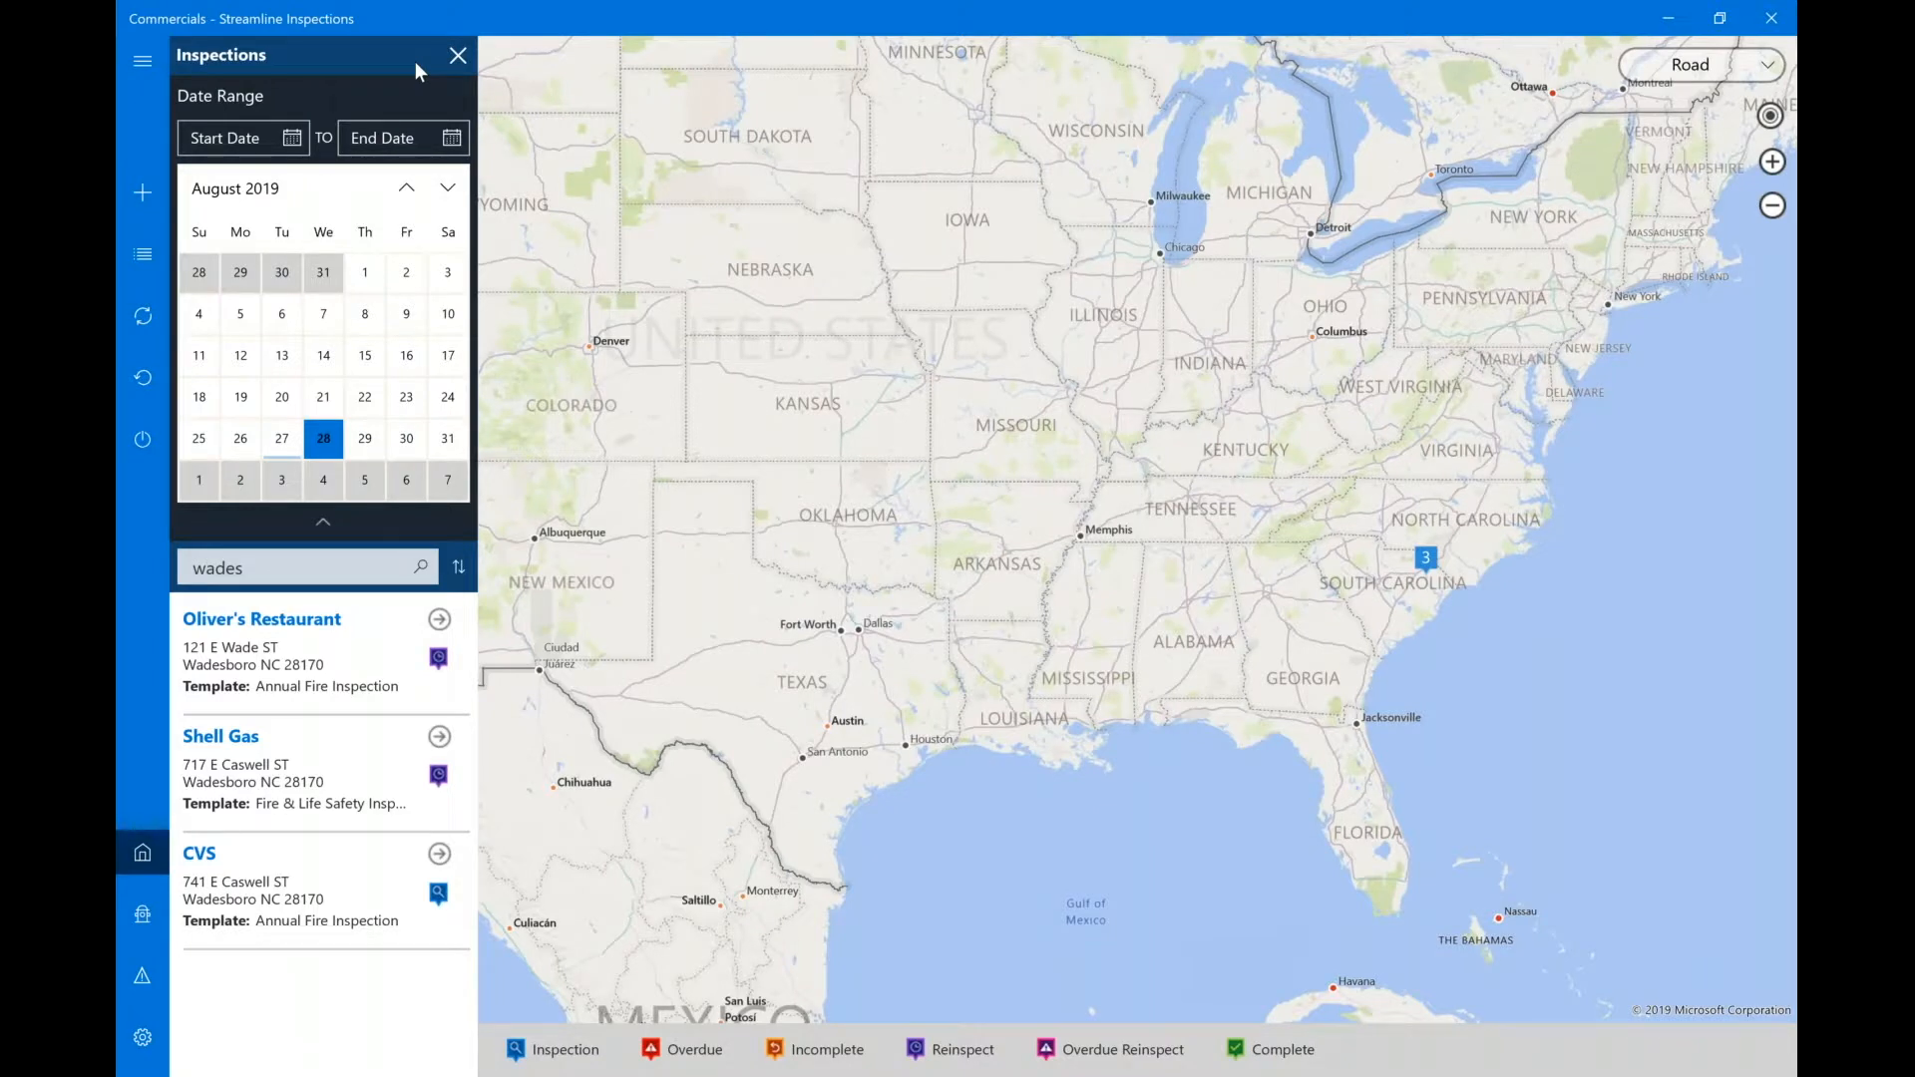
click(271, 567)
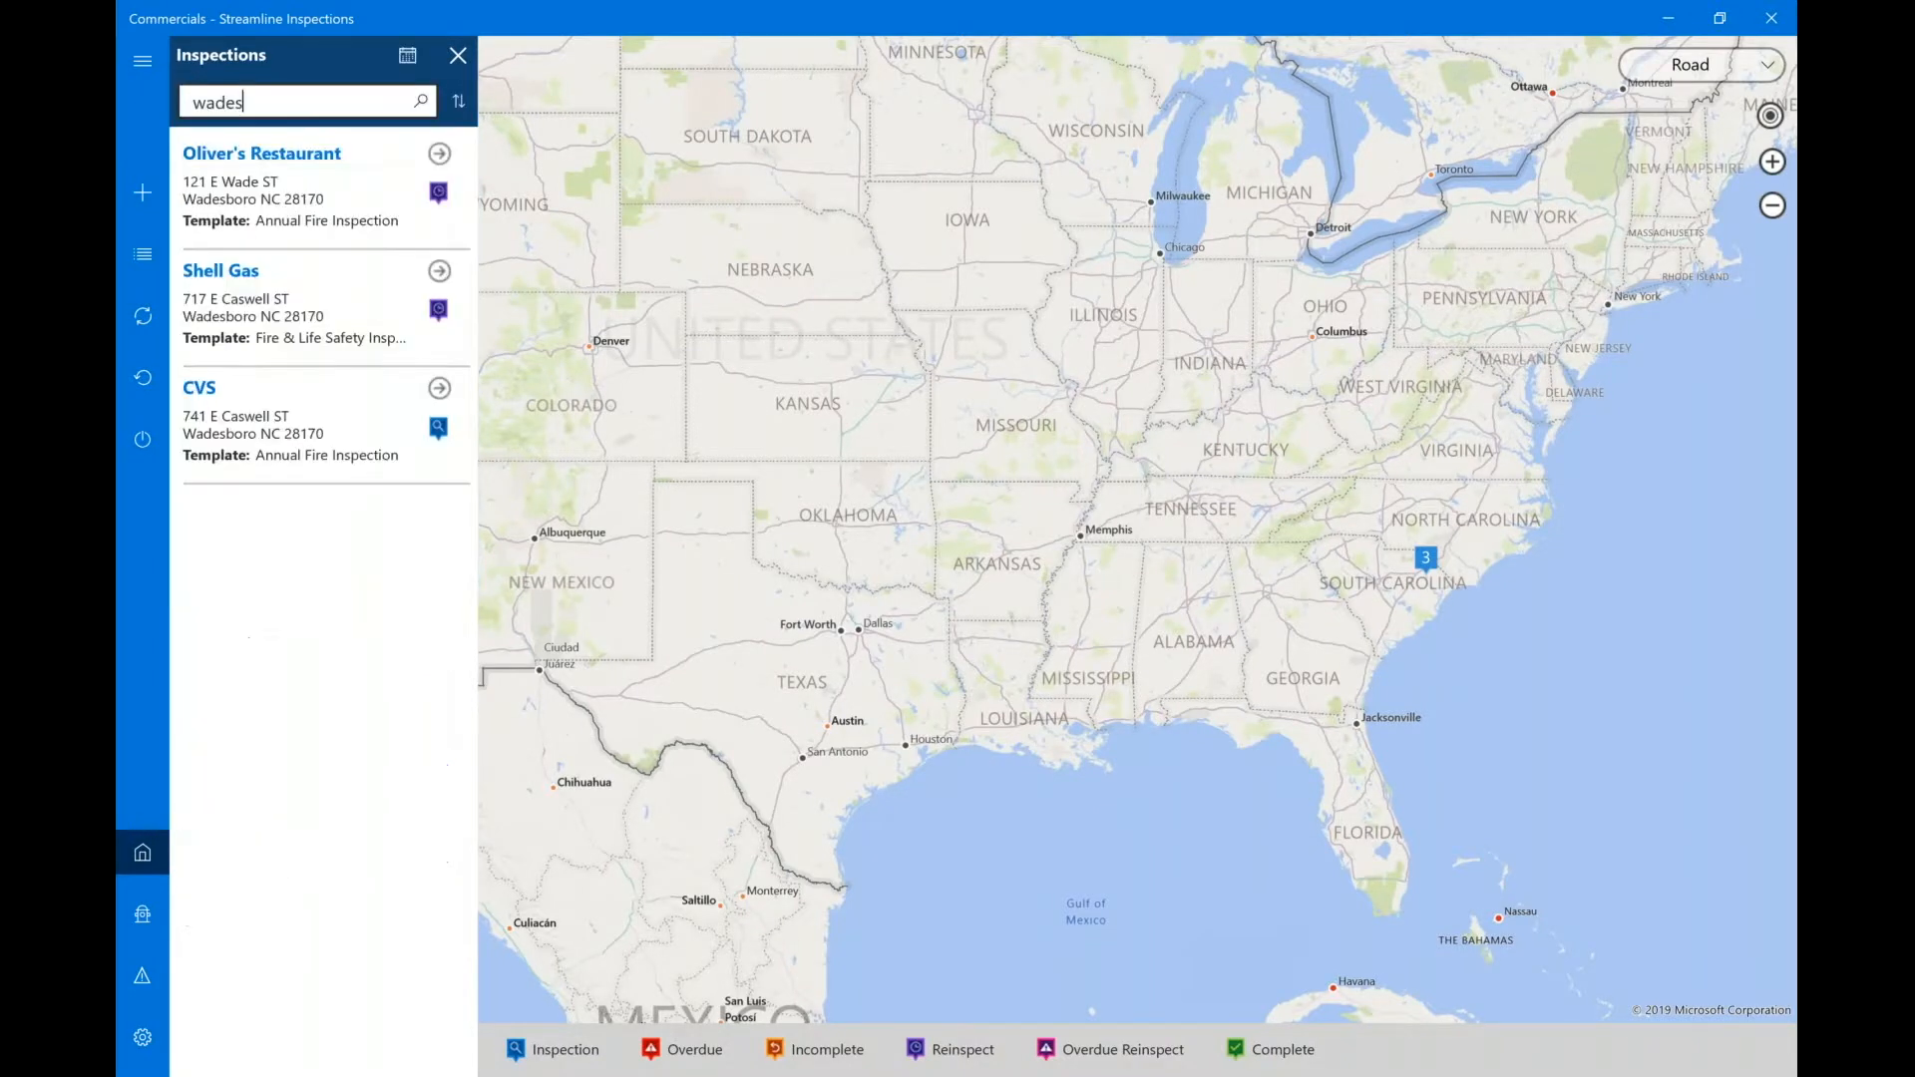
key(BackSpace)
key(BackSpace)
key(BackSpace)
key(BackSpace)
key(BackSpace)
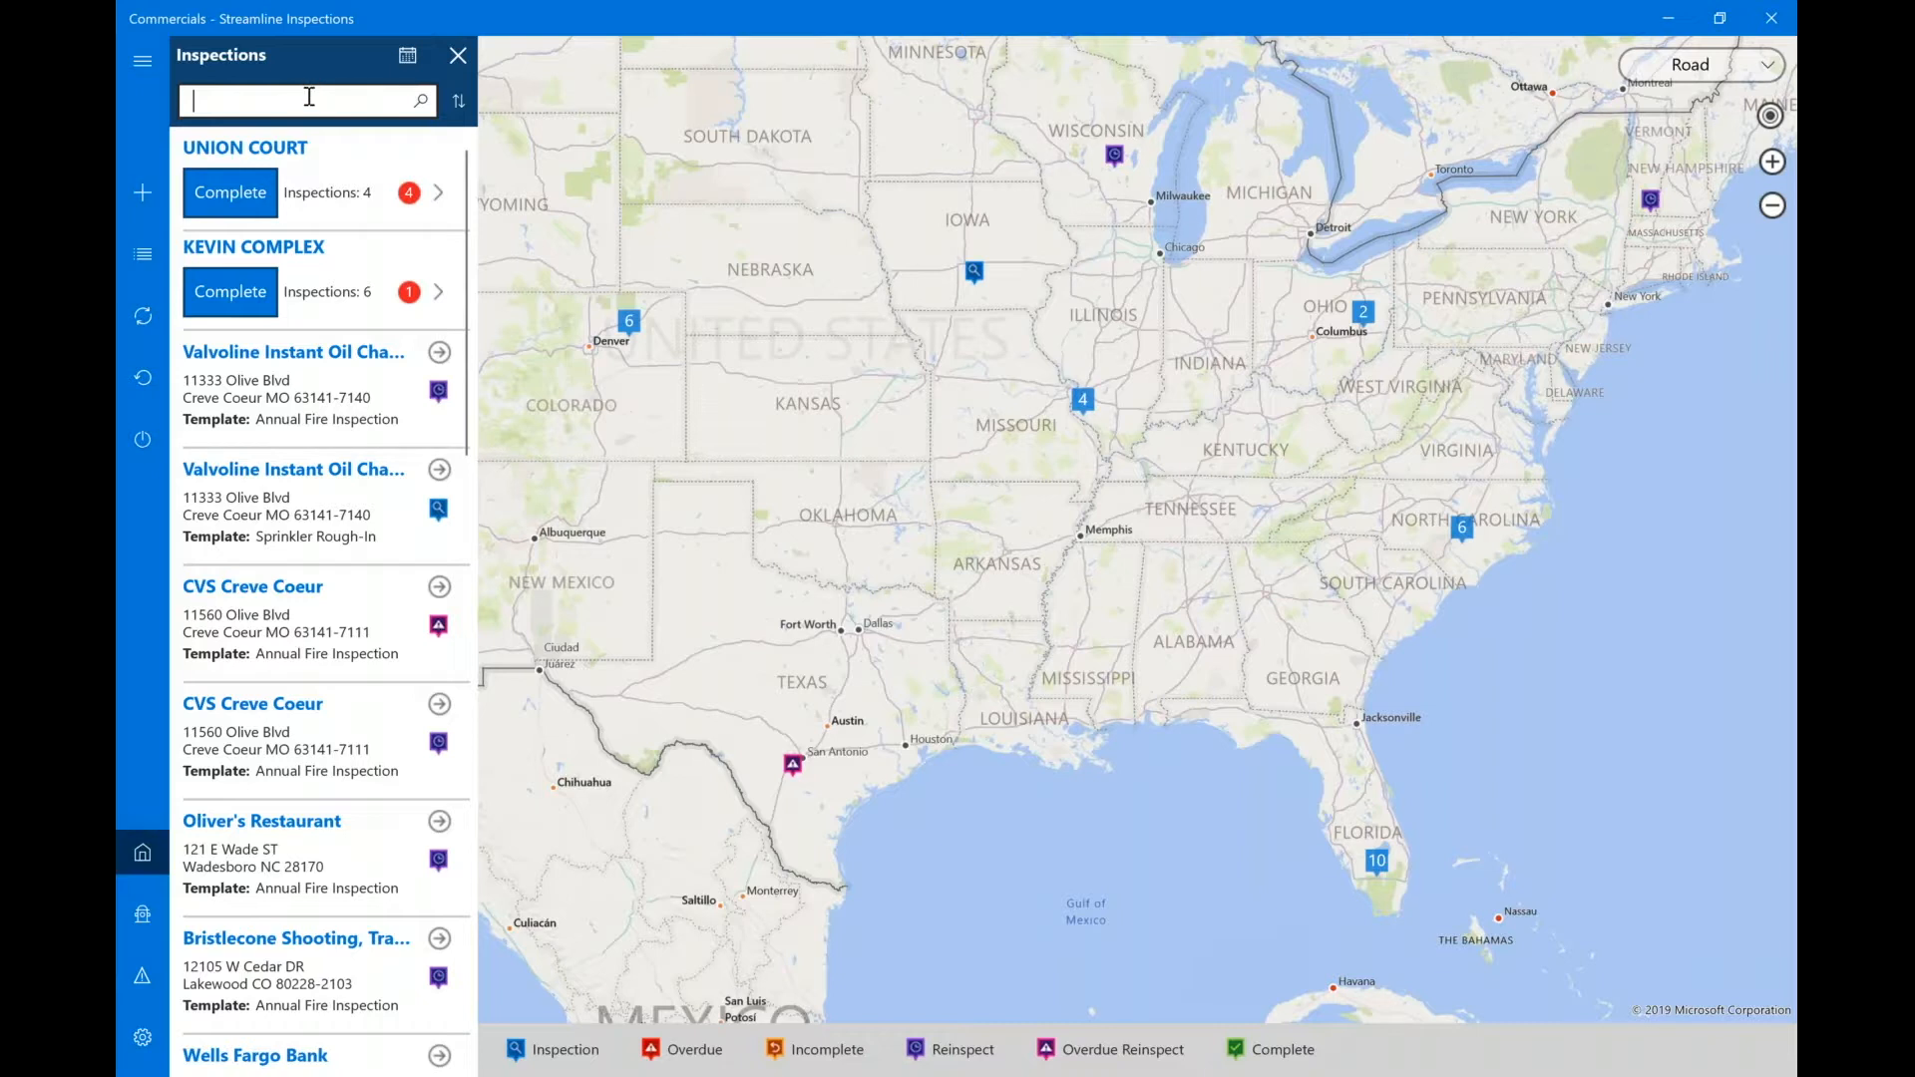
Filter to August 28, 2019 to check the CVS inspection, then clear and hide the date range.
click(405, 70)
click(326, 443)
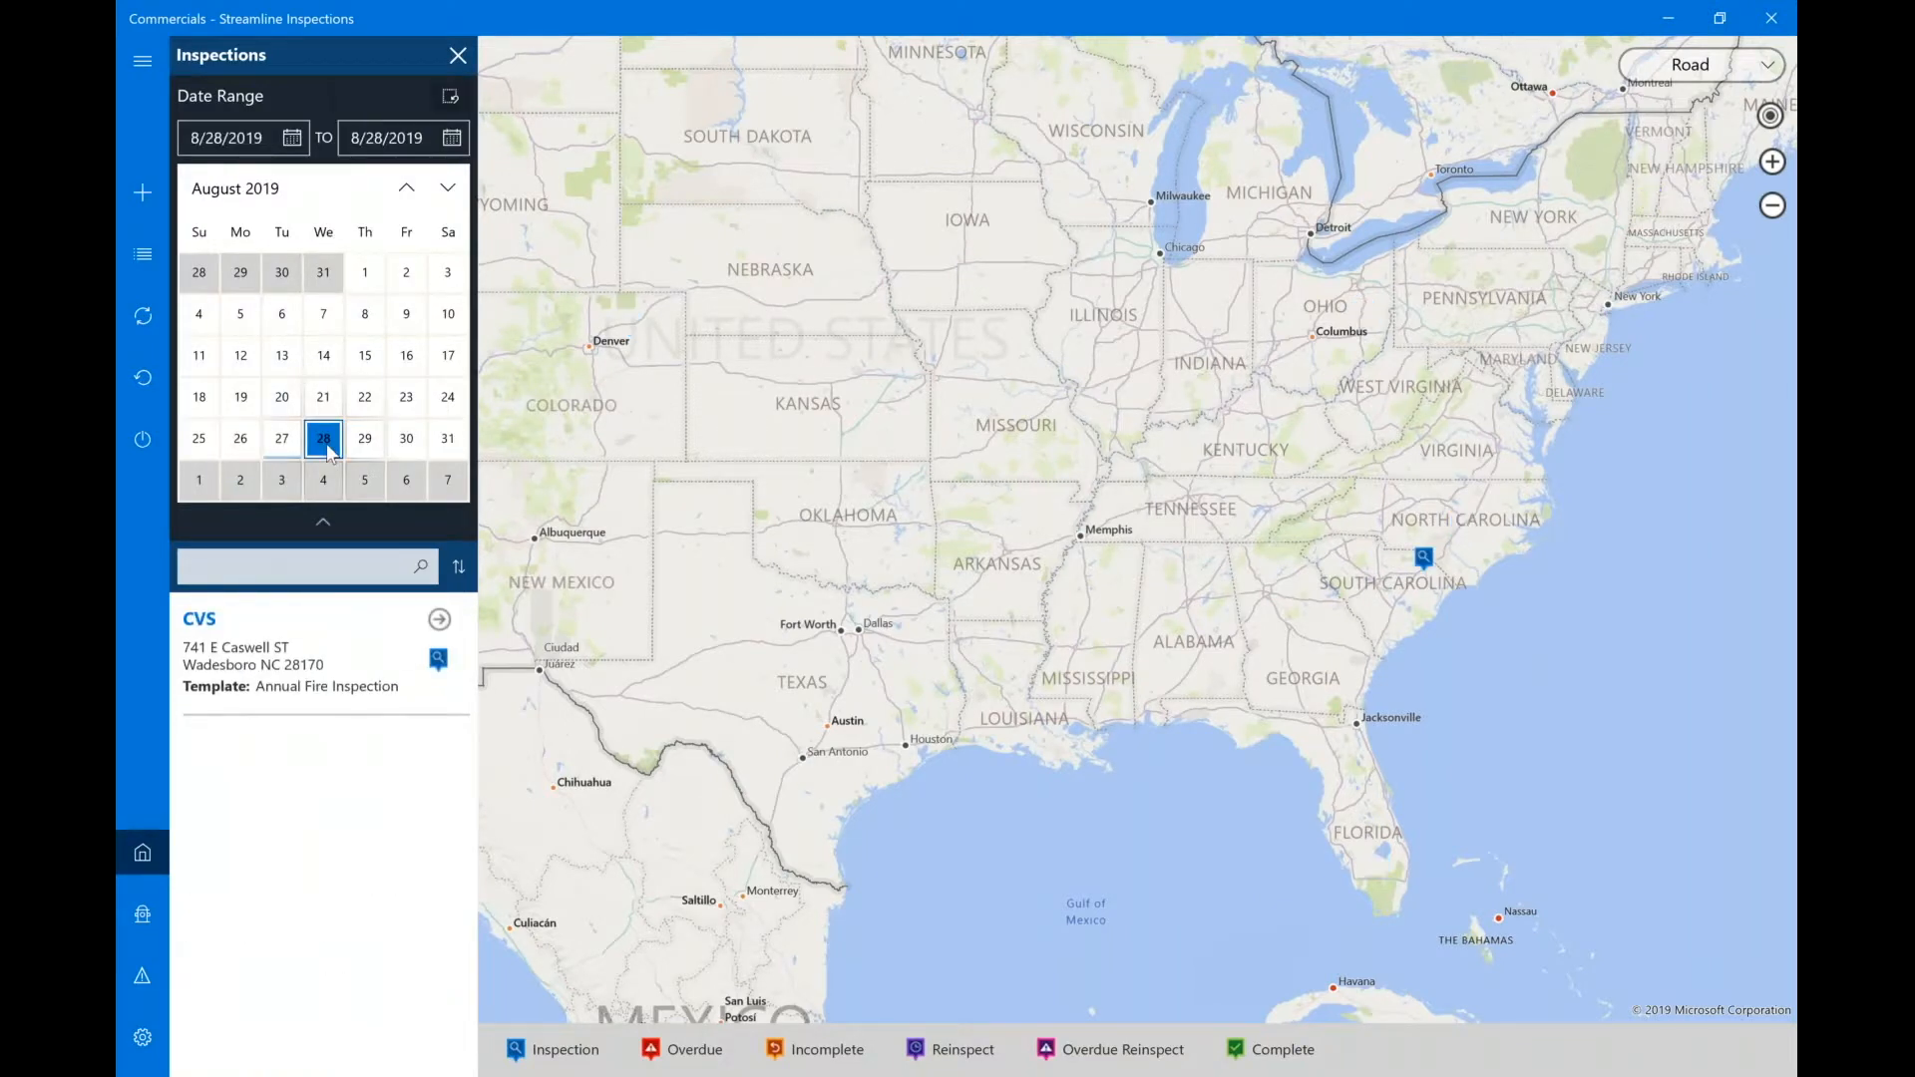
click(308, 687)
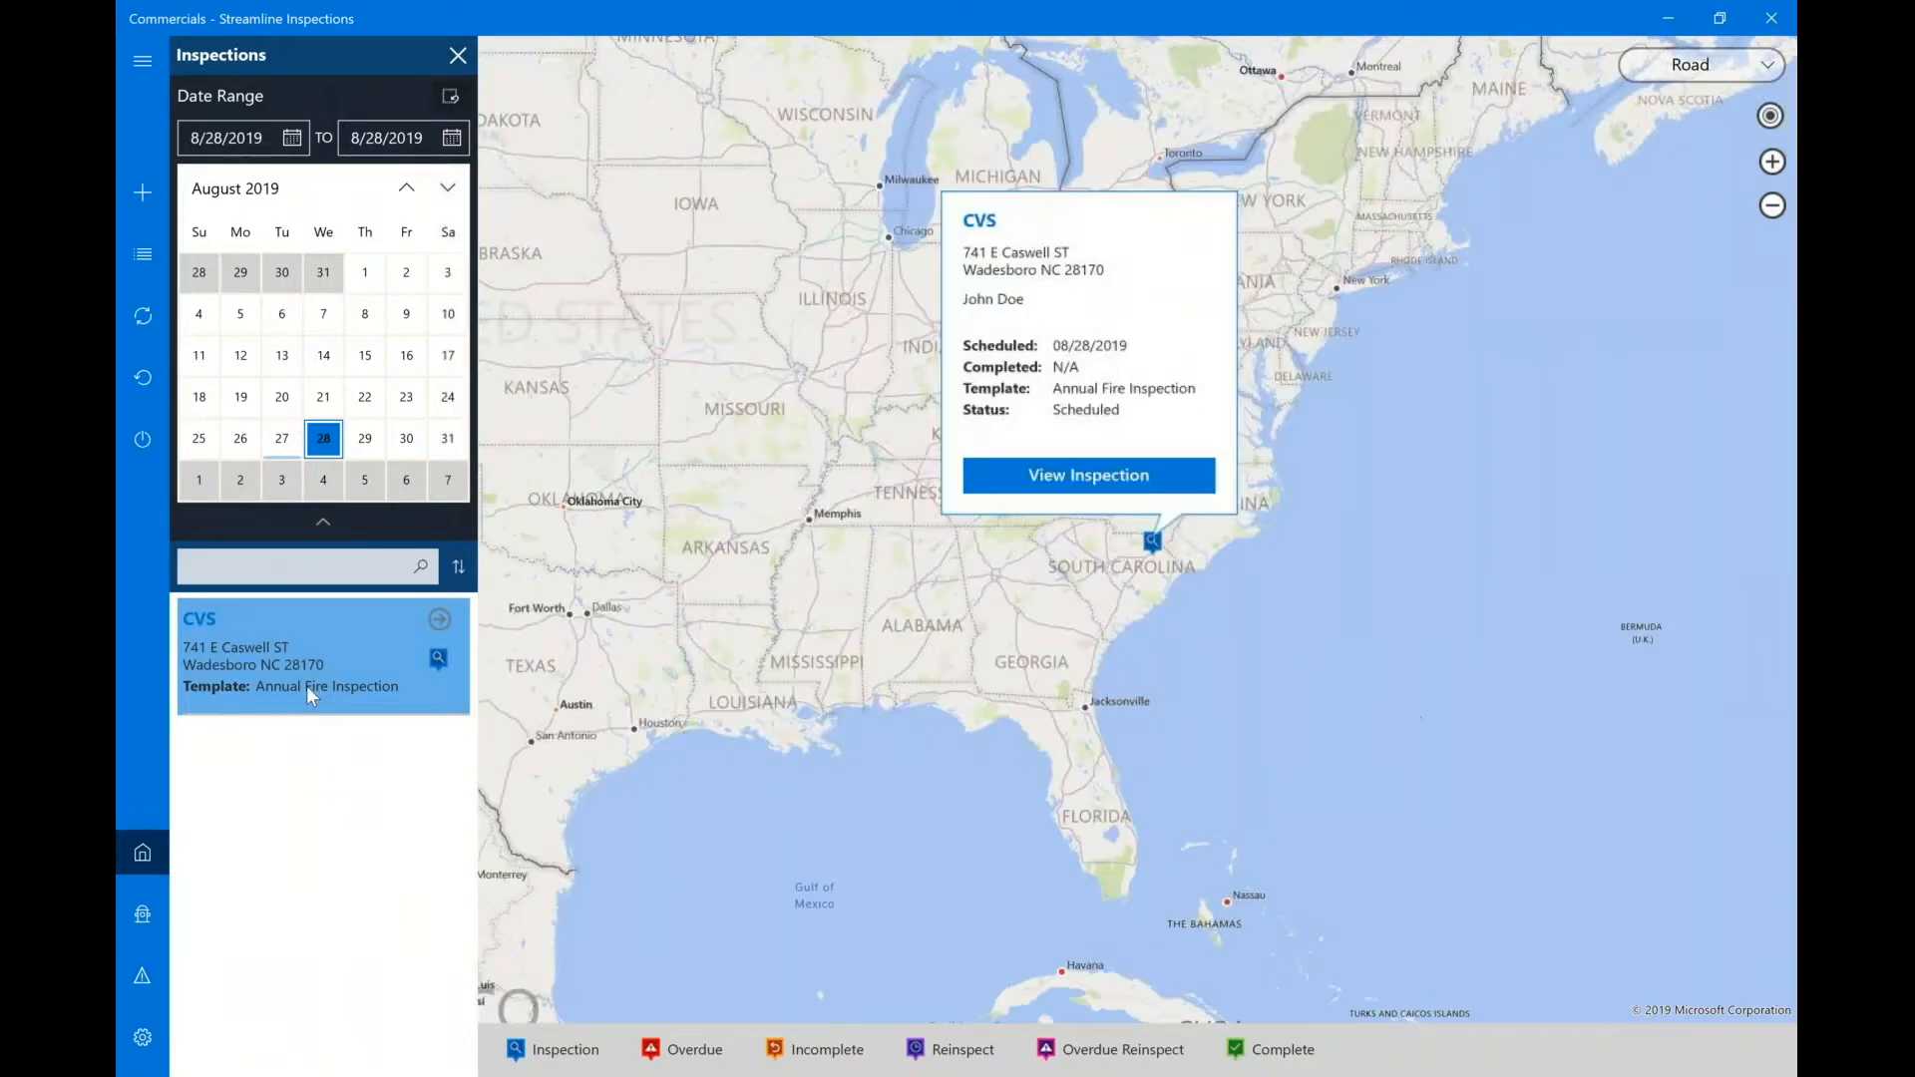
click(443, 102)
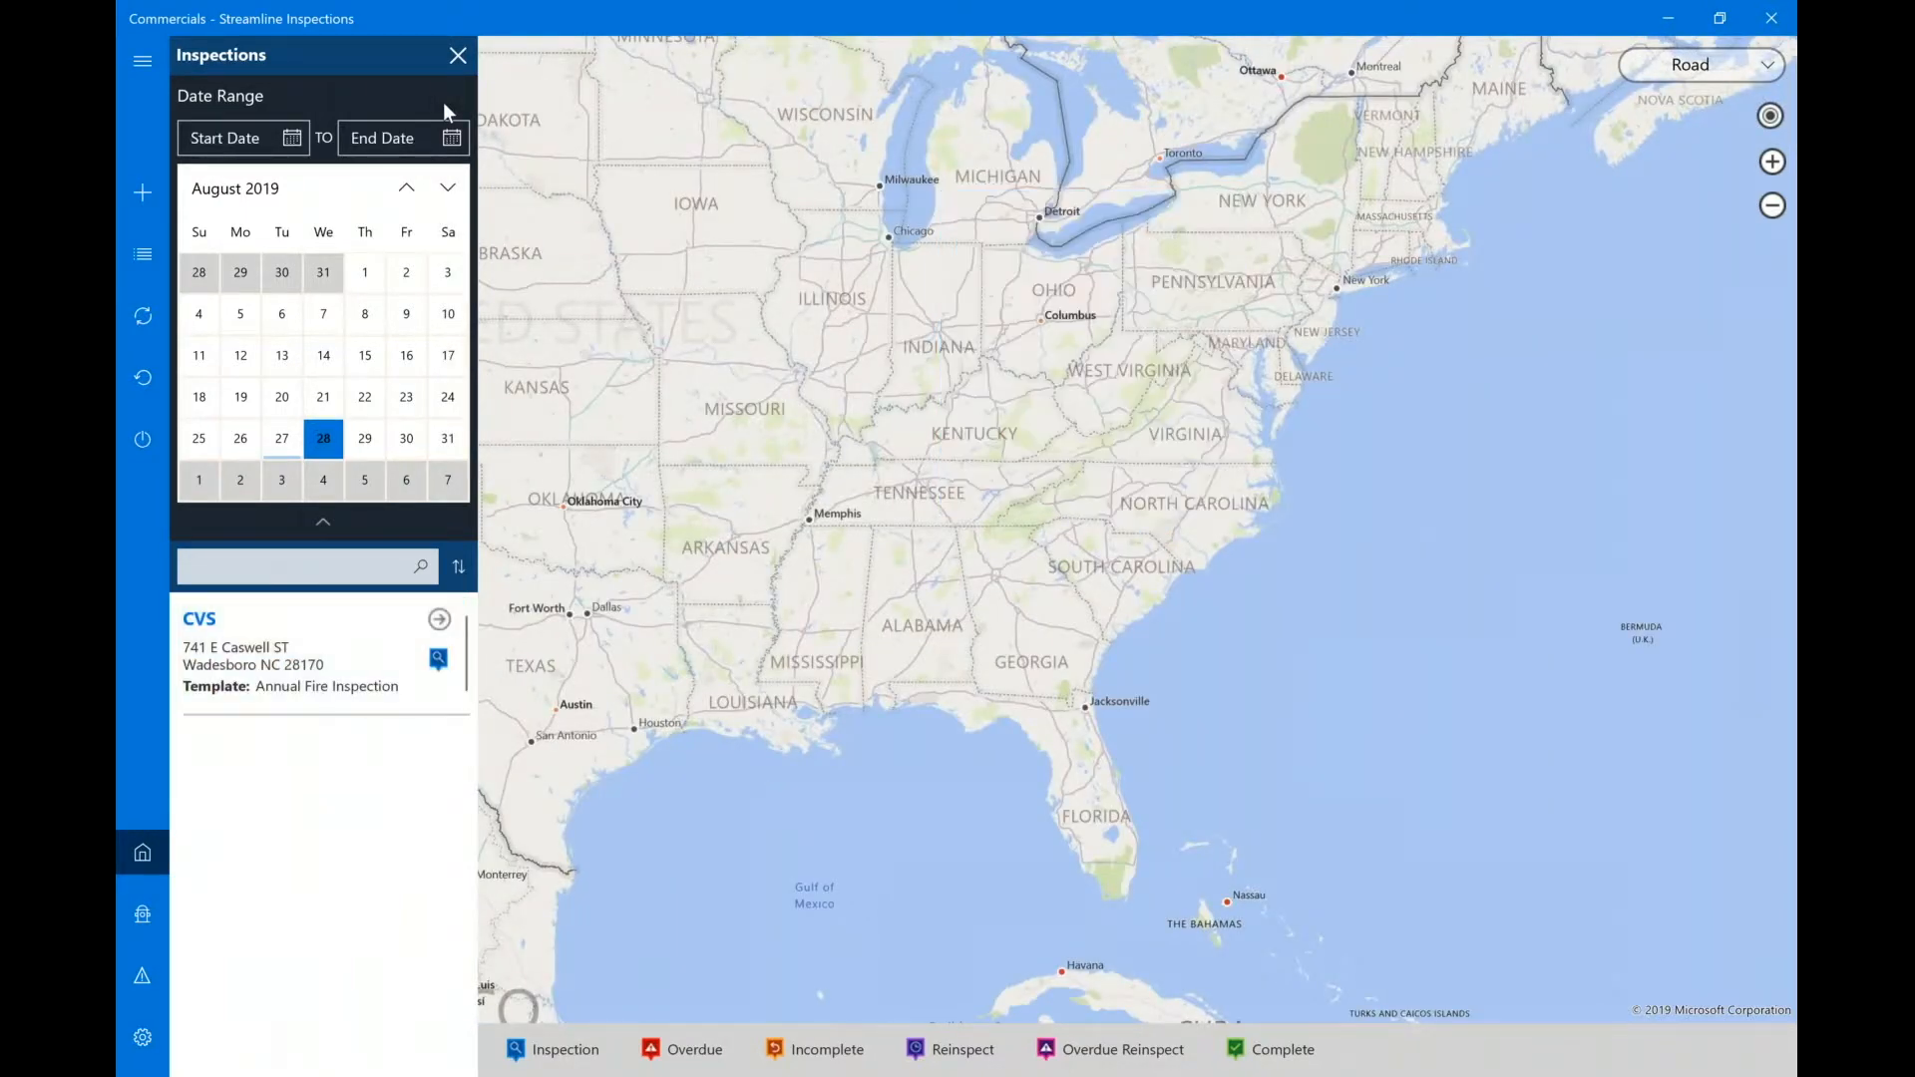
click(322, 524)
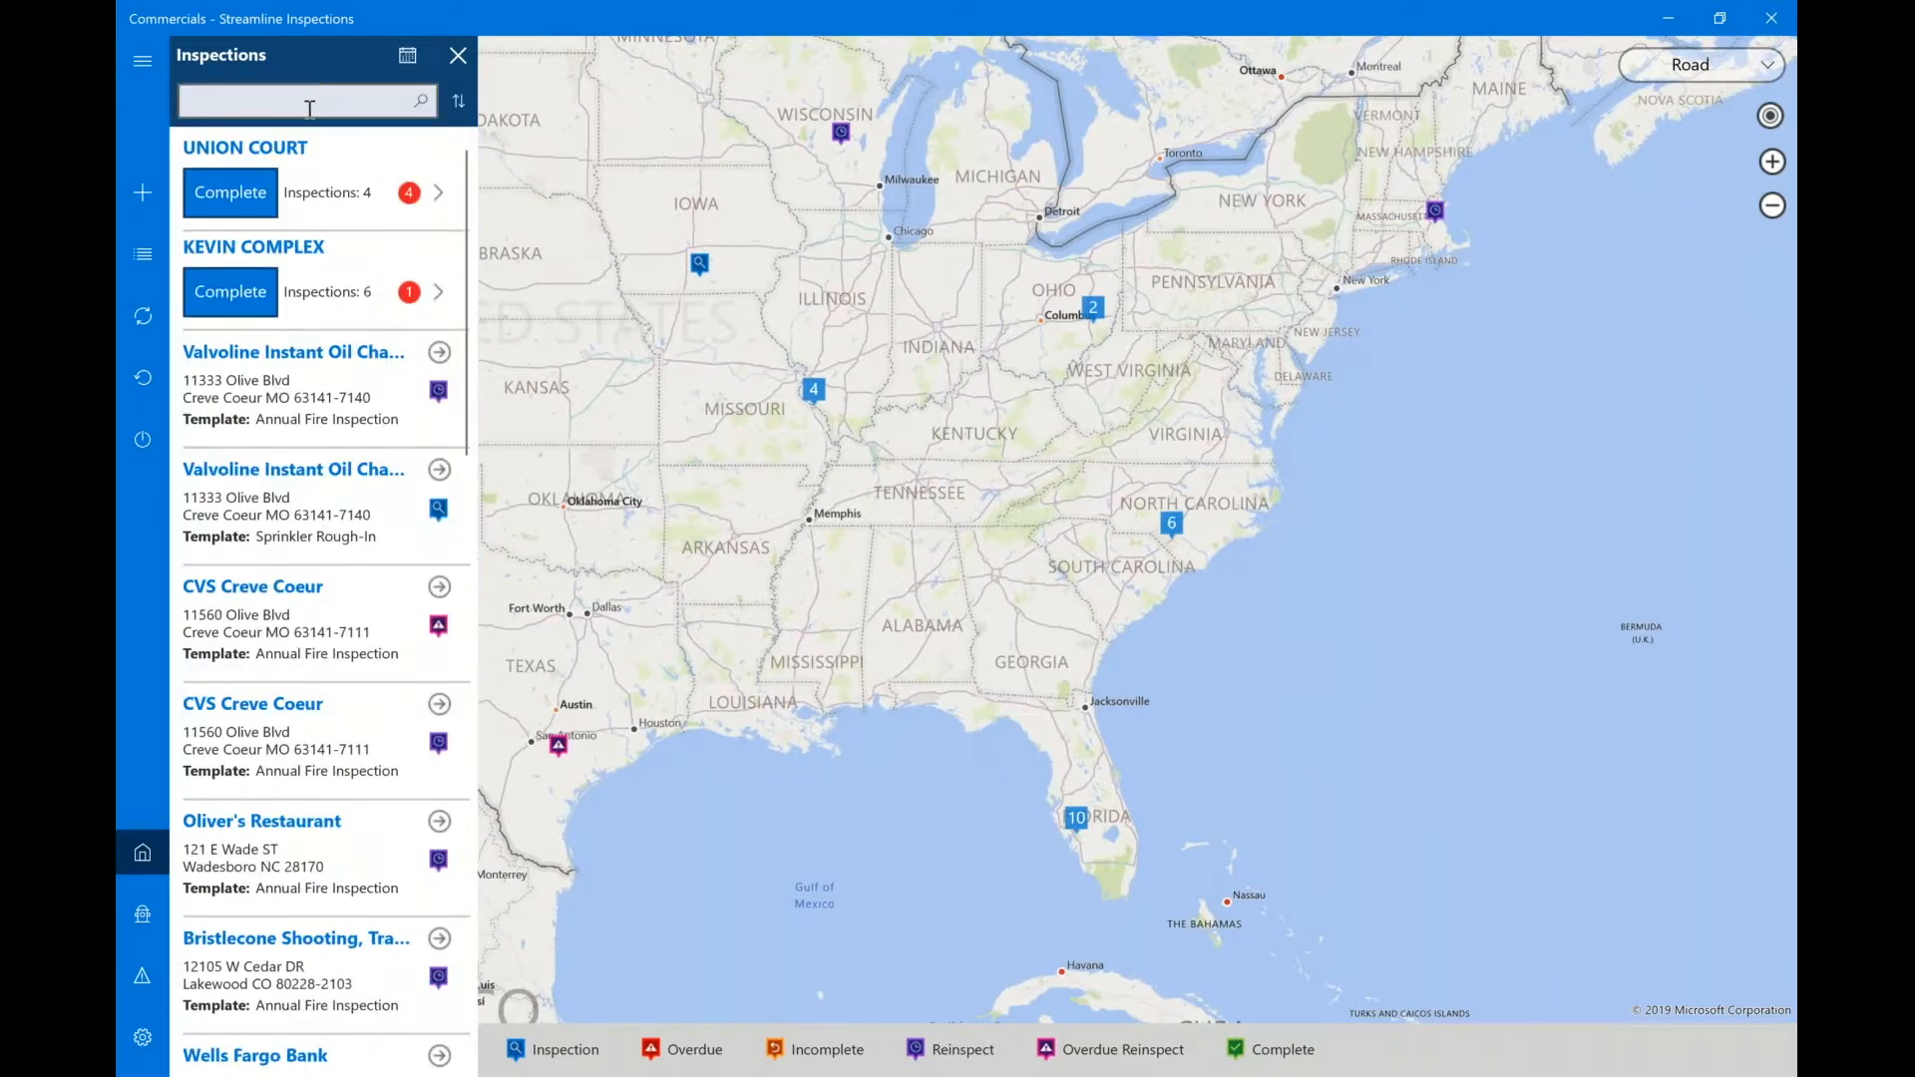
click(309, 109)
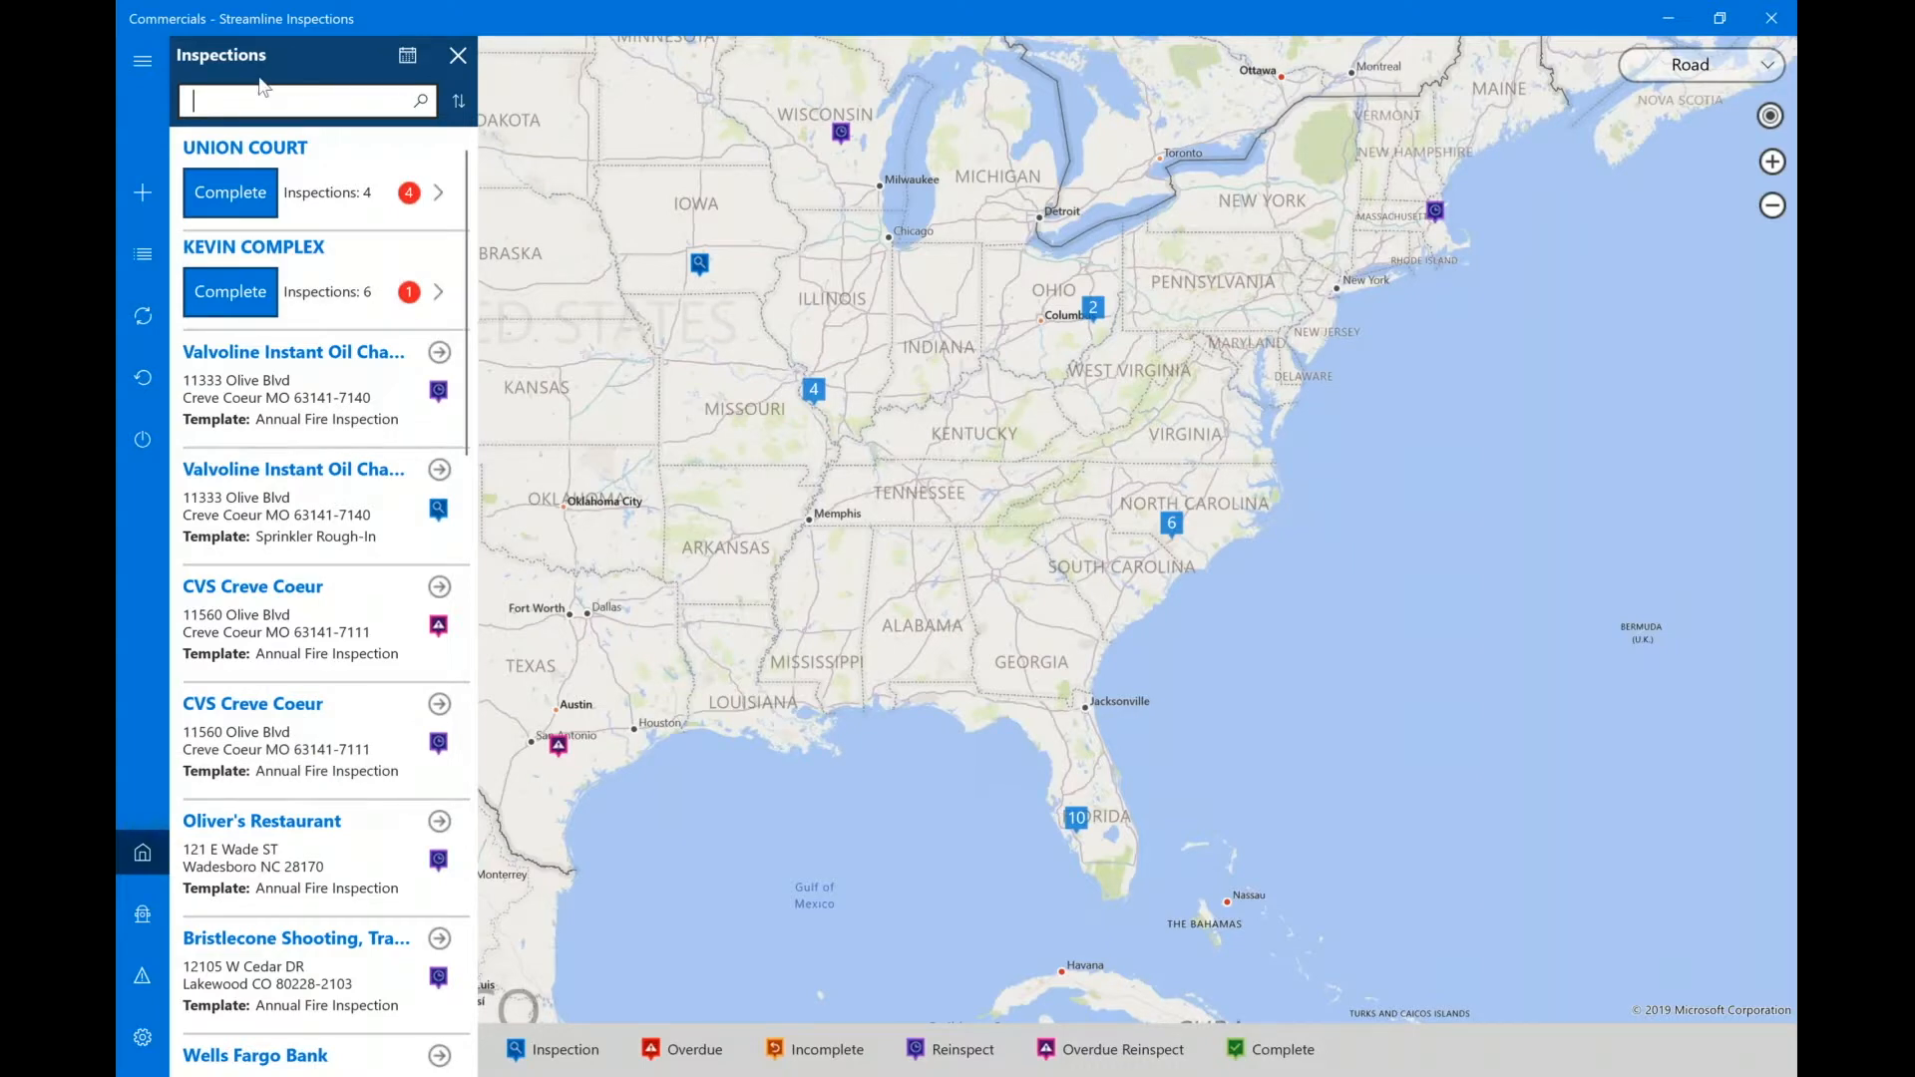
text(olive)
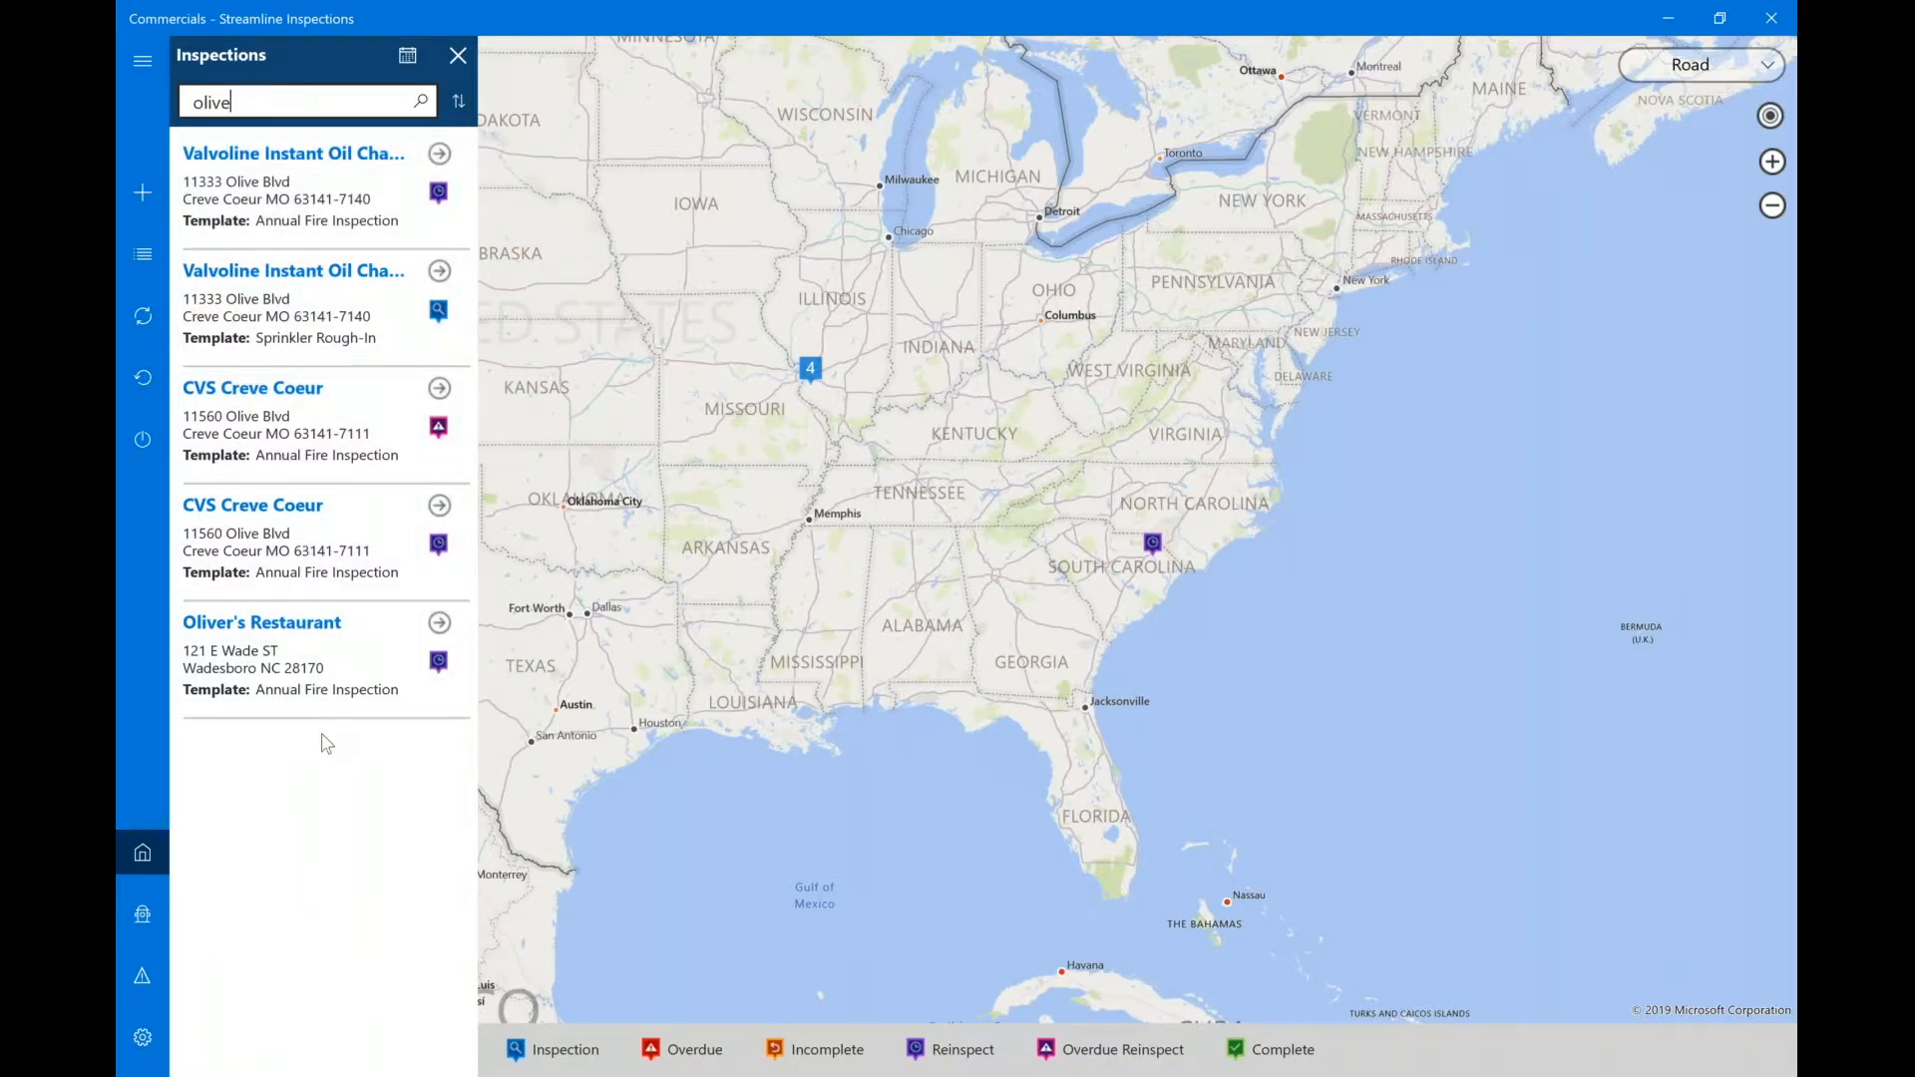
key(BackSpace)
key(BackSpace)
key(BackSpace)
key(BackSpace)
key(BackSpace)
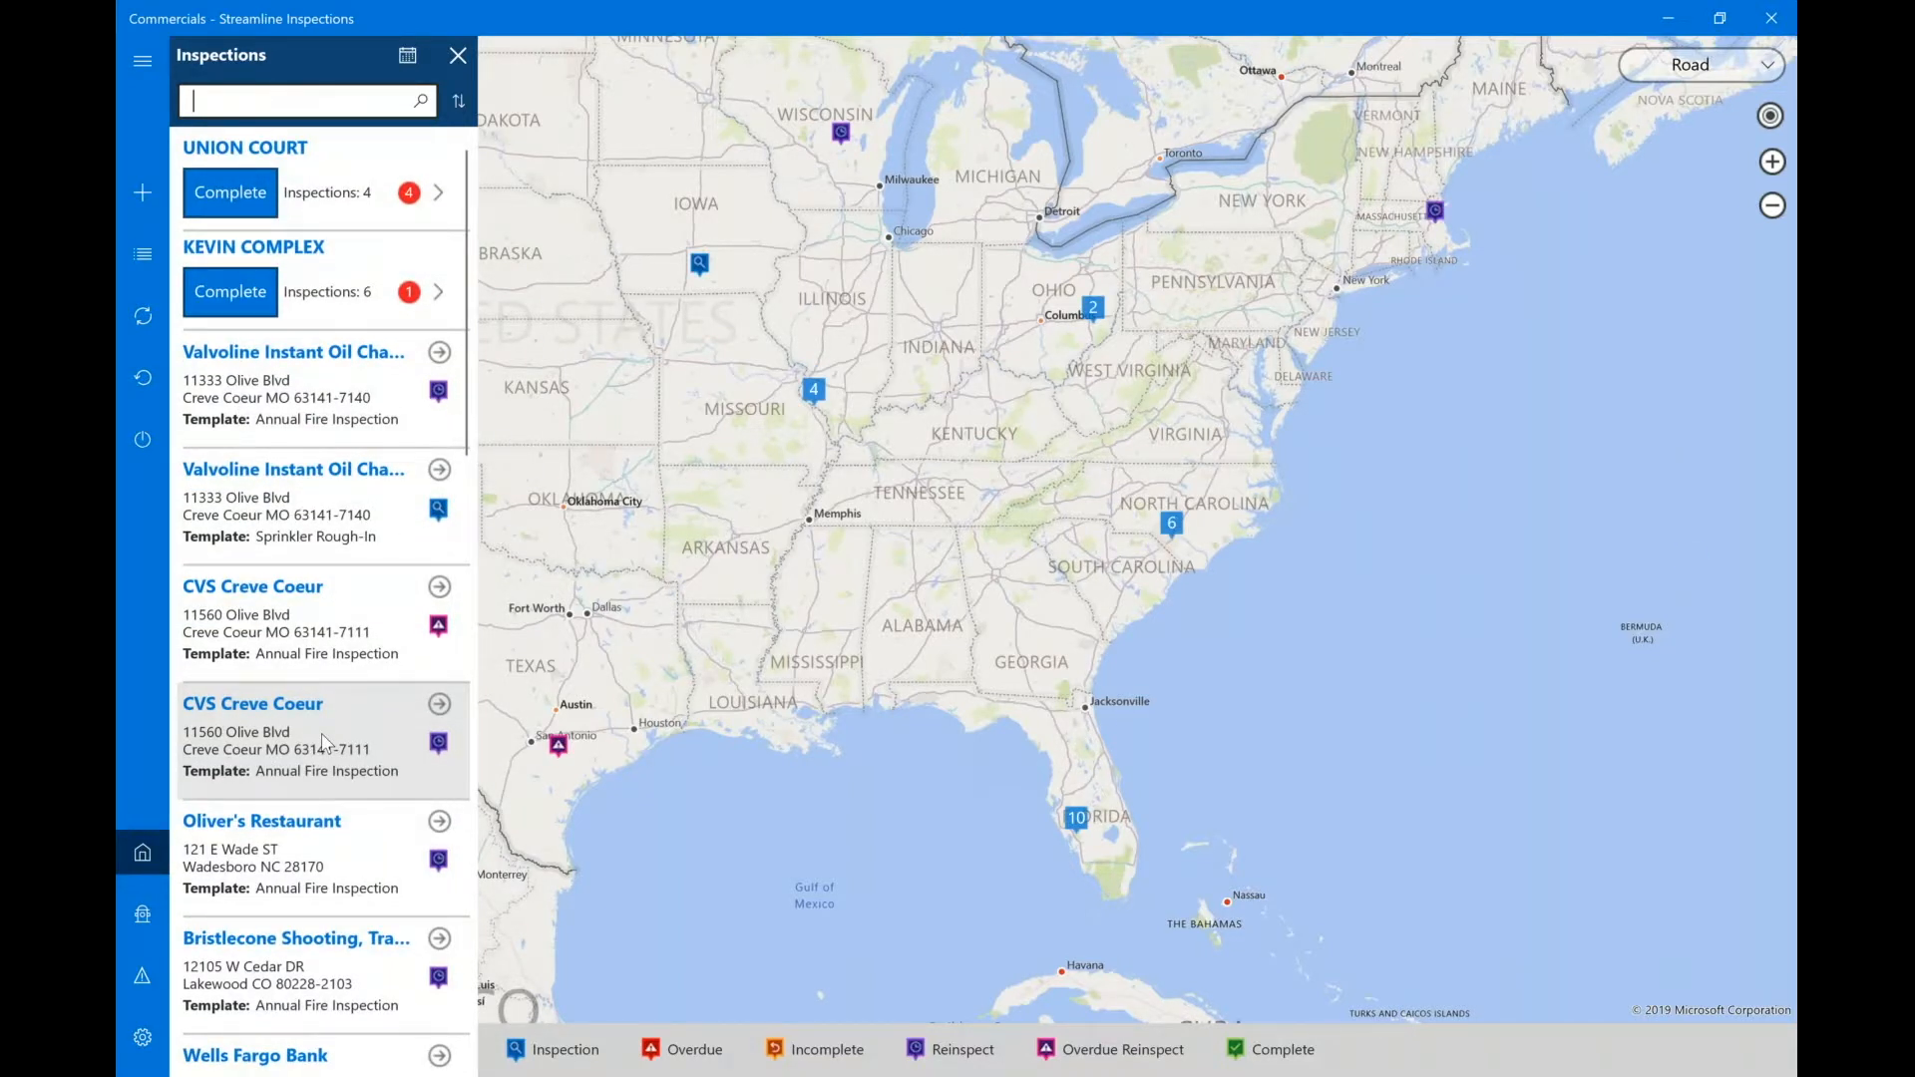
text(Wells Far)
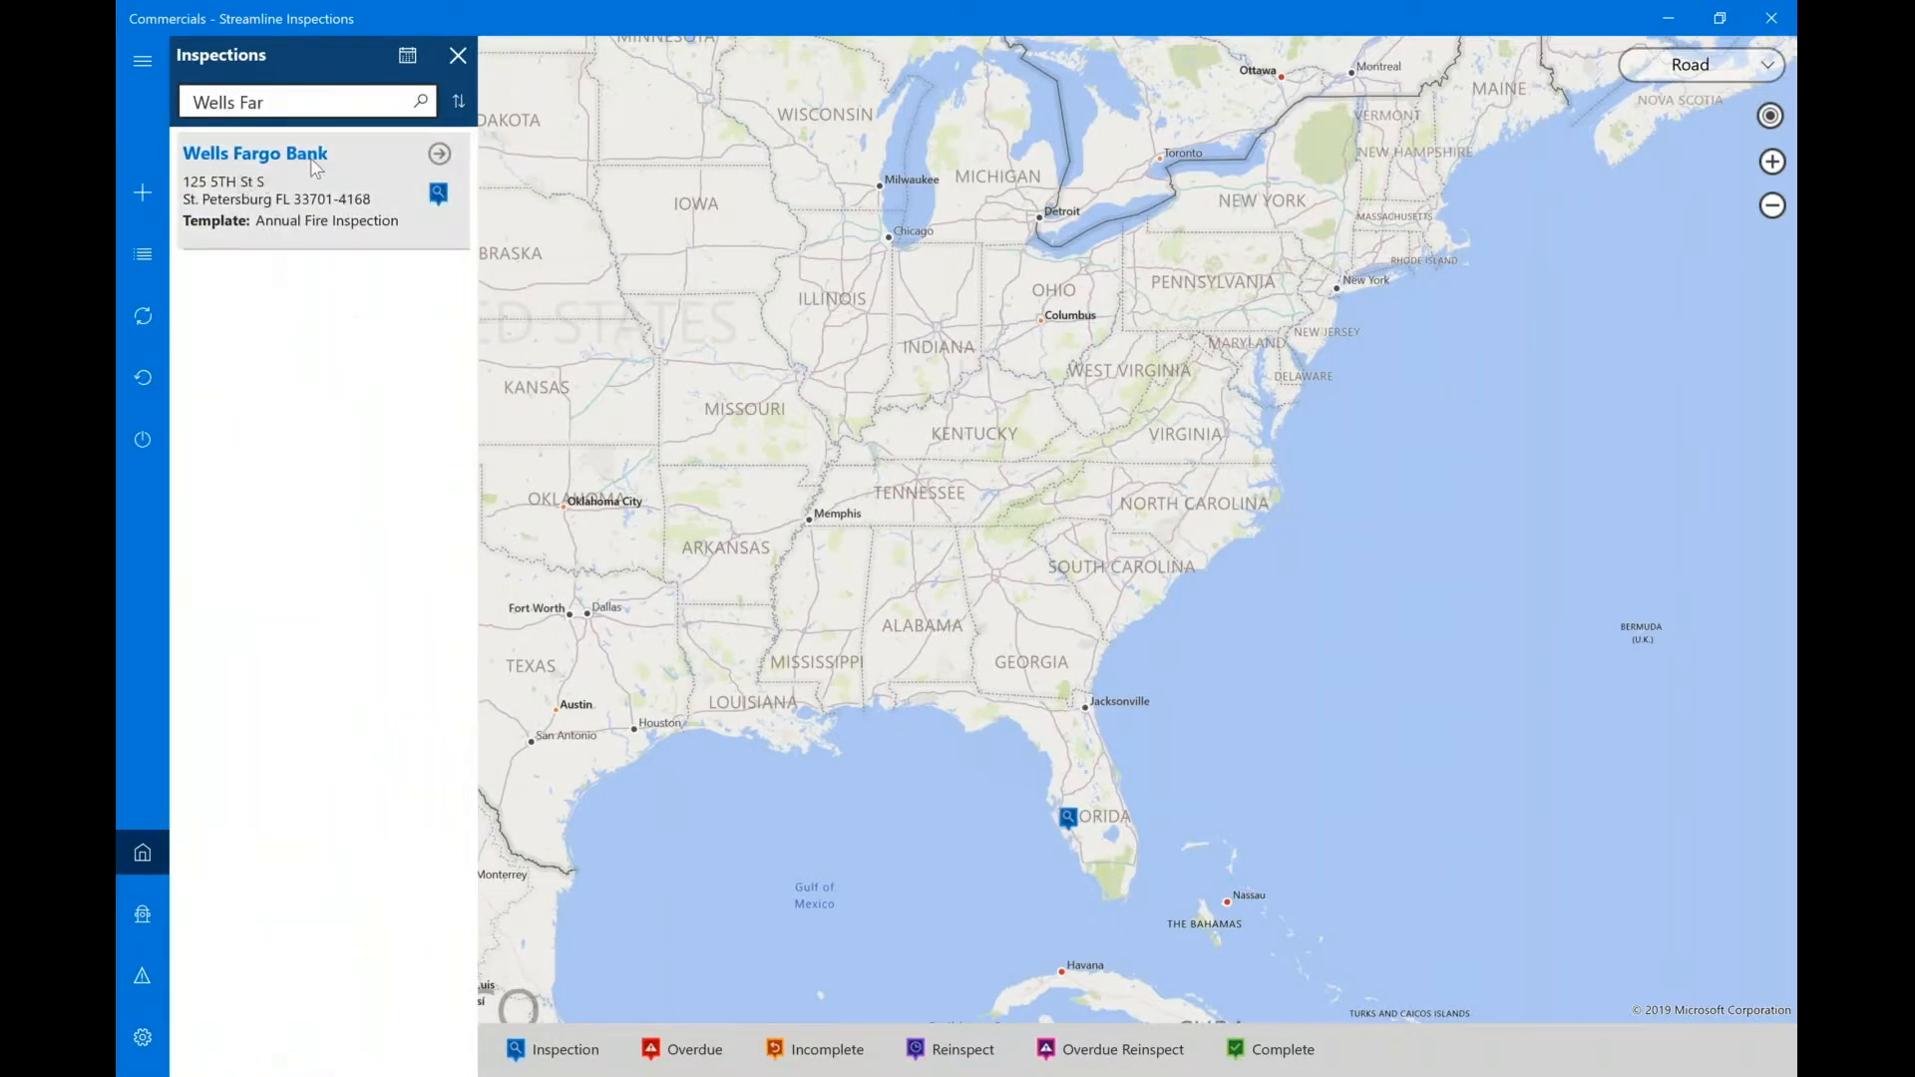
key(BackSpace)
key(BackSpace)
key(BackSpace)
key(BackSpace)
key(BackSpace)
key(BackSpace)
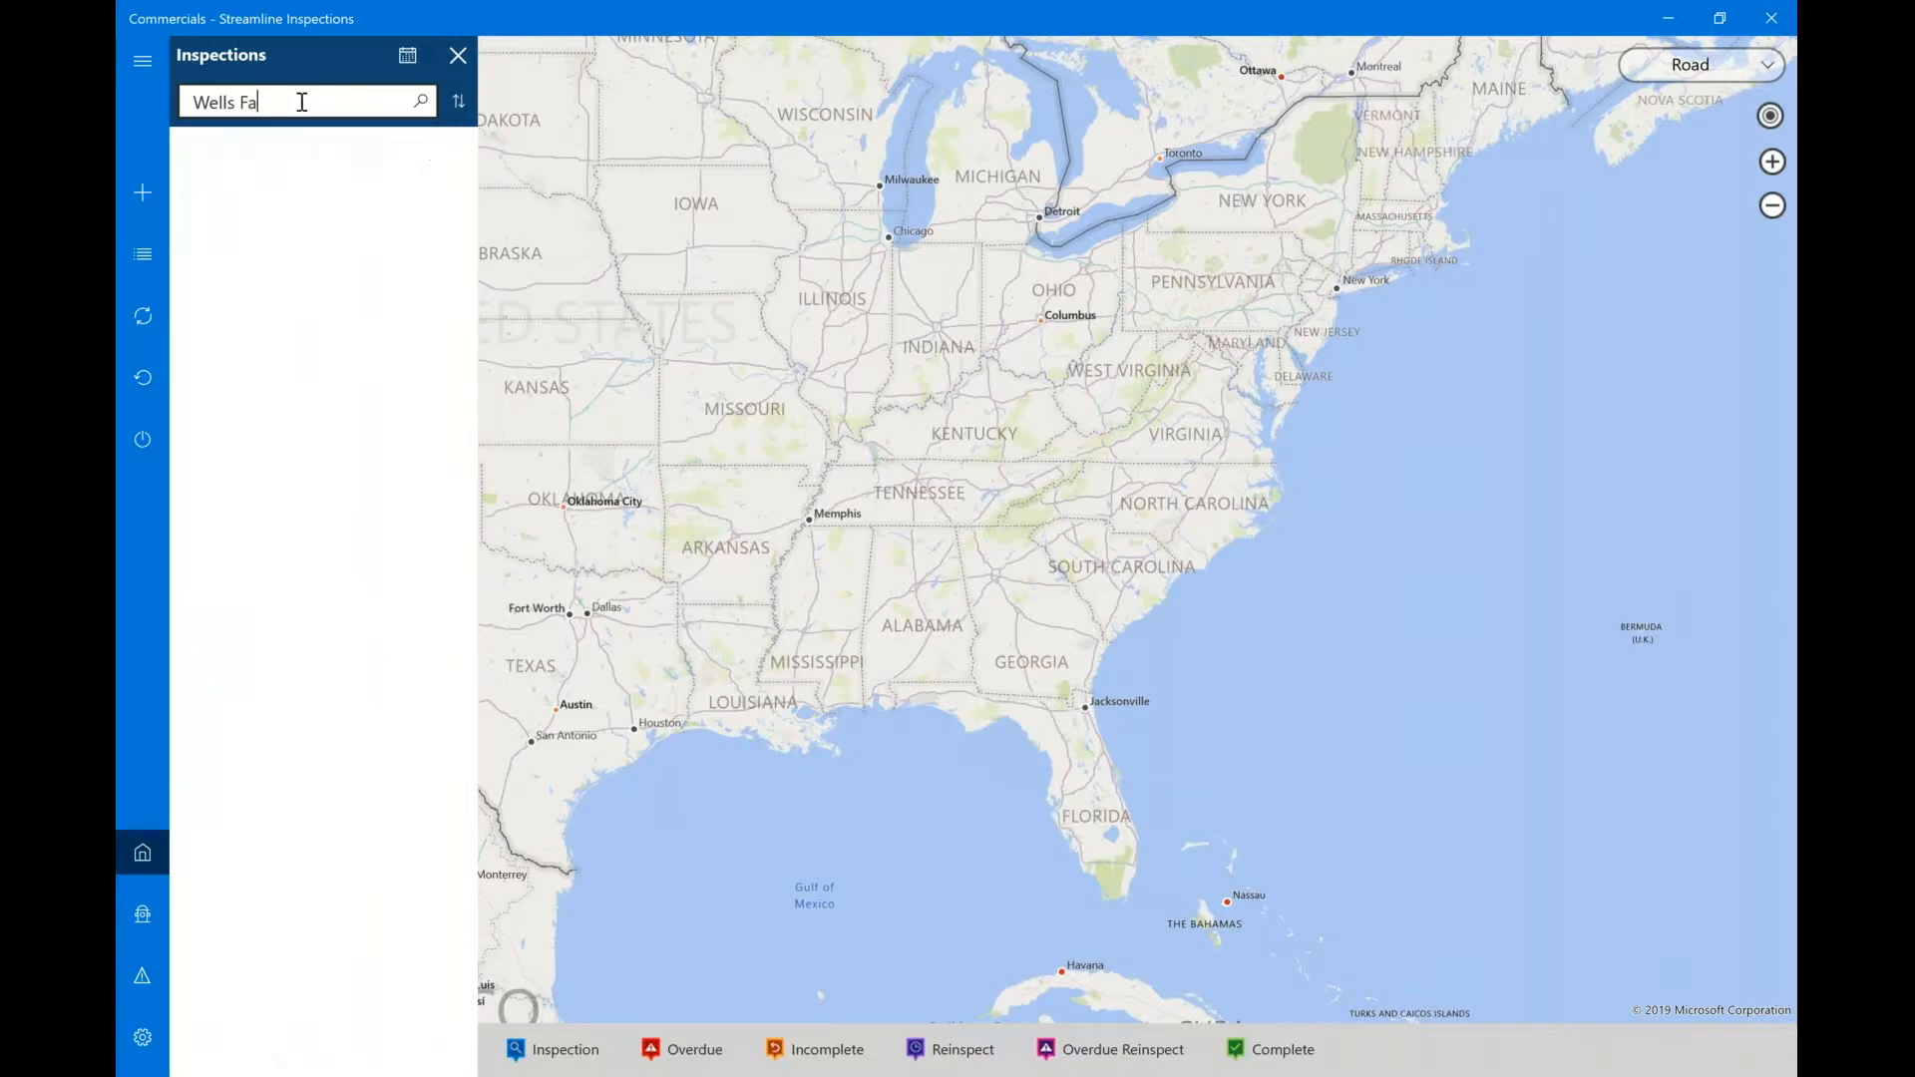
key(BackSpace)
key(BackSpace)
key(BackSpace)
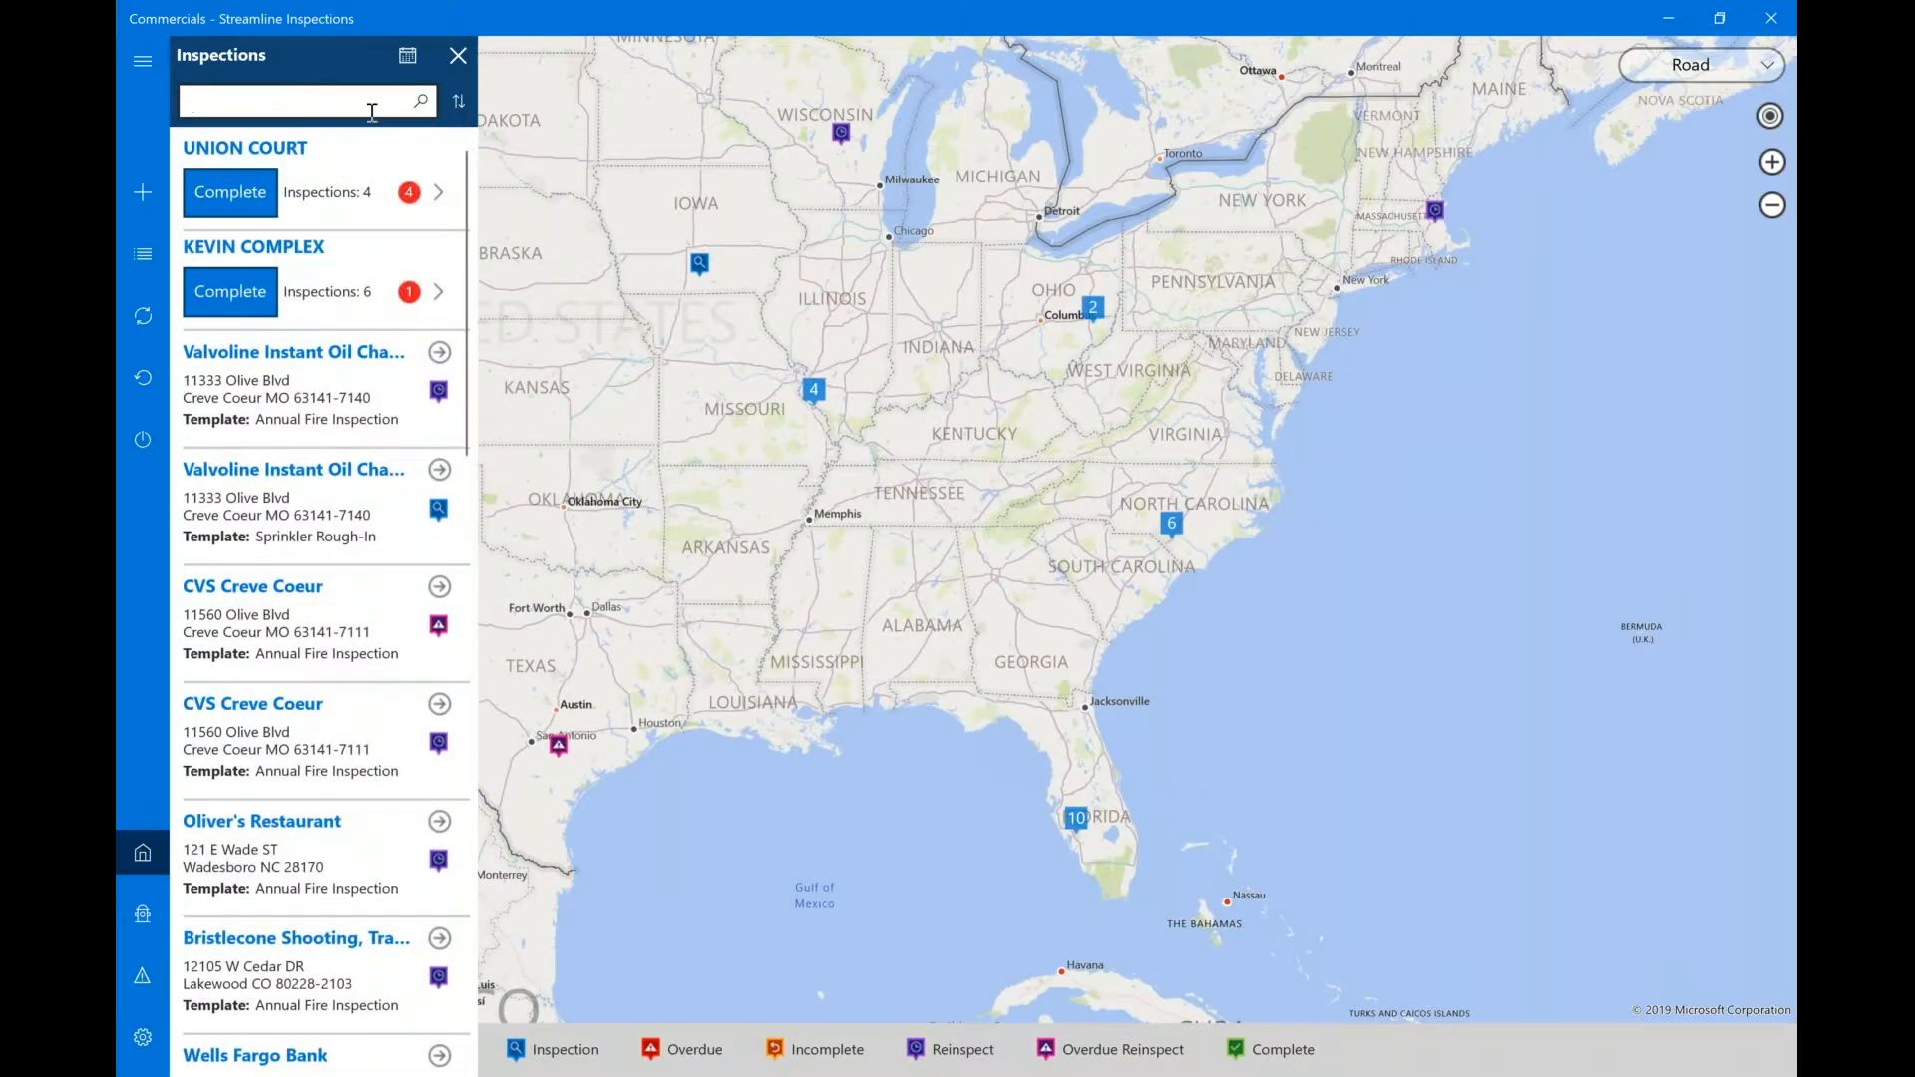
click(461, 102)
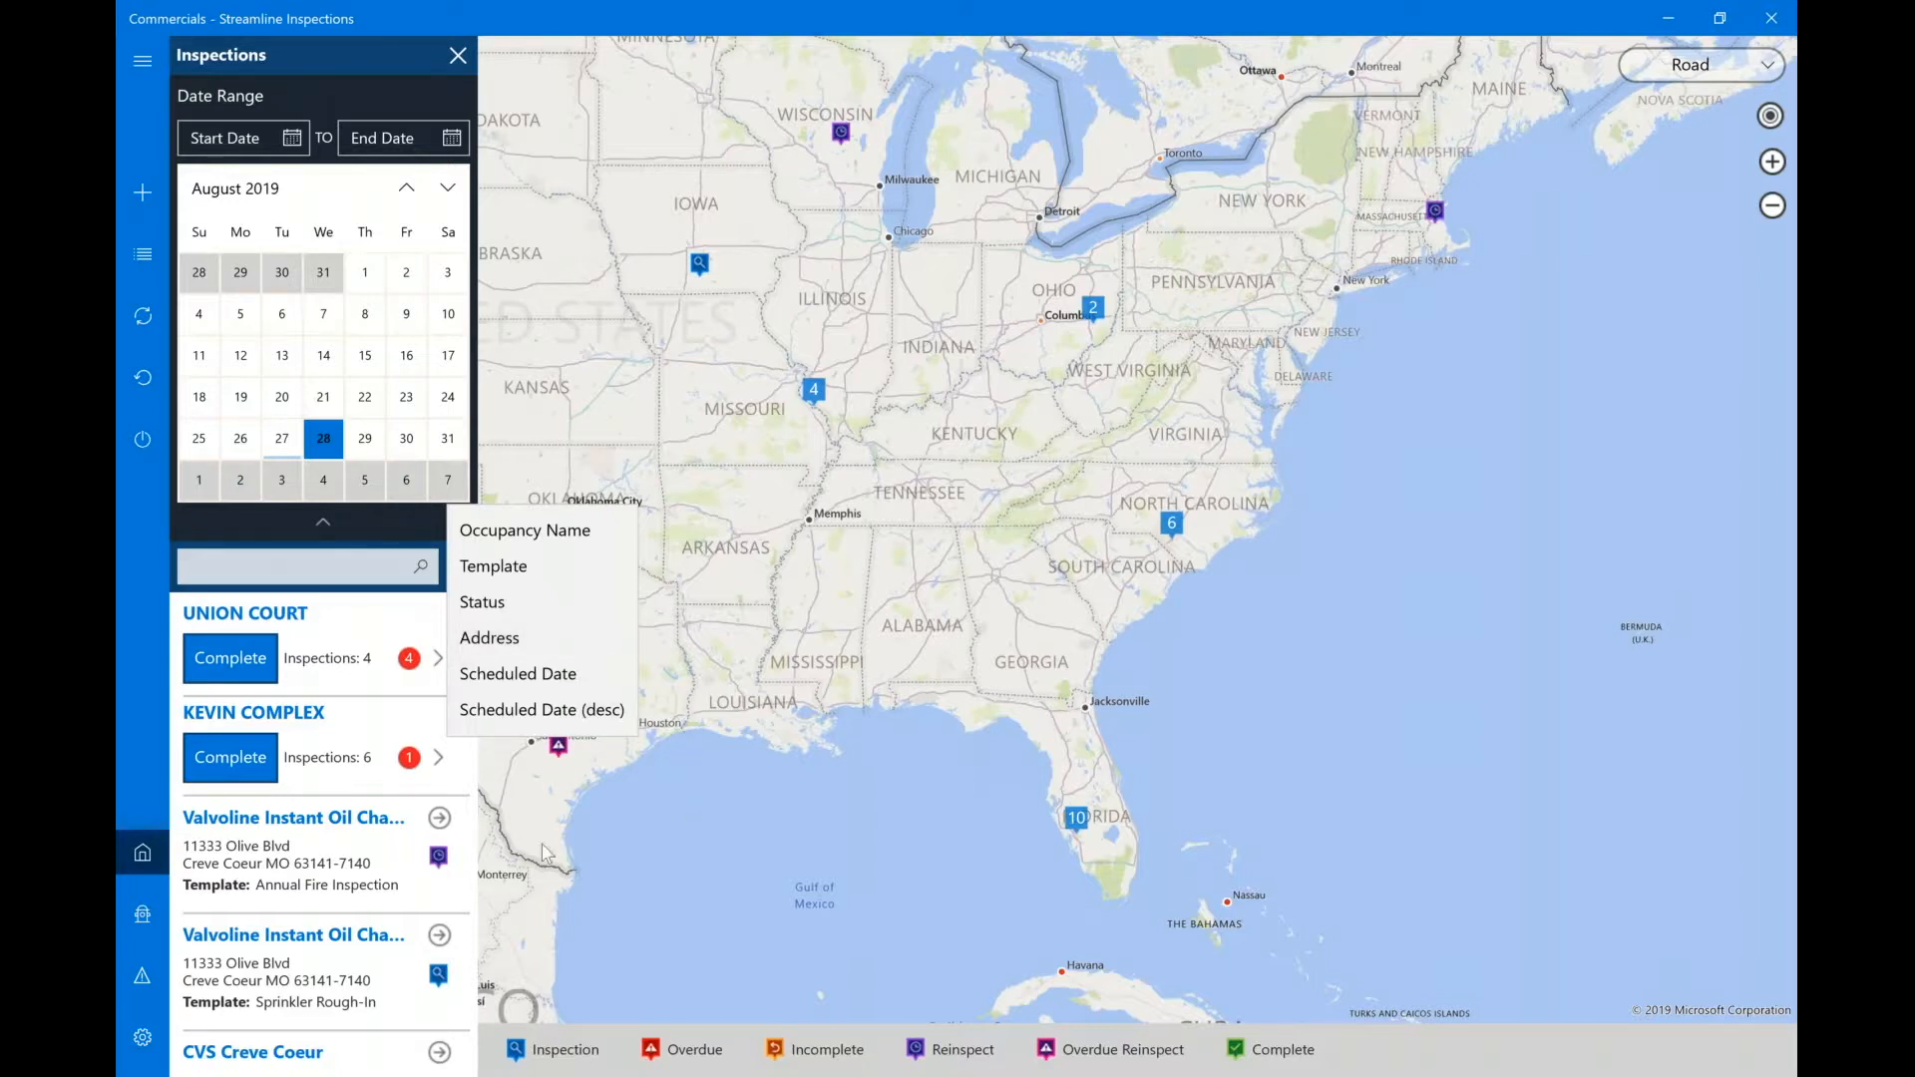
Dismiss the sort menu and filter the list and map to Inspection-status items.
click(687, 881)
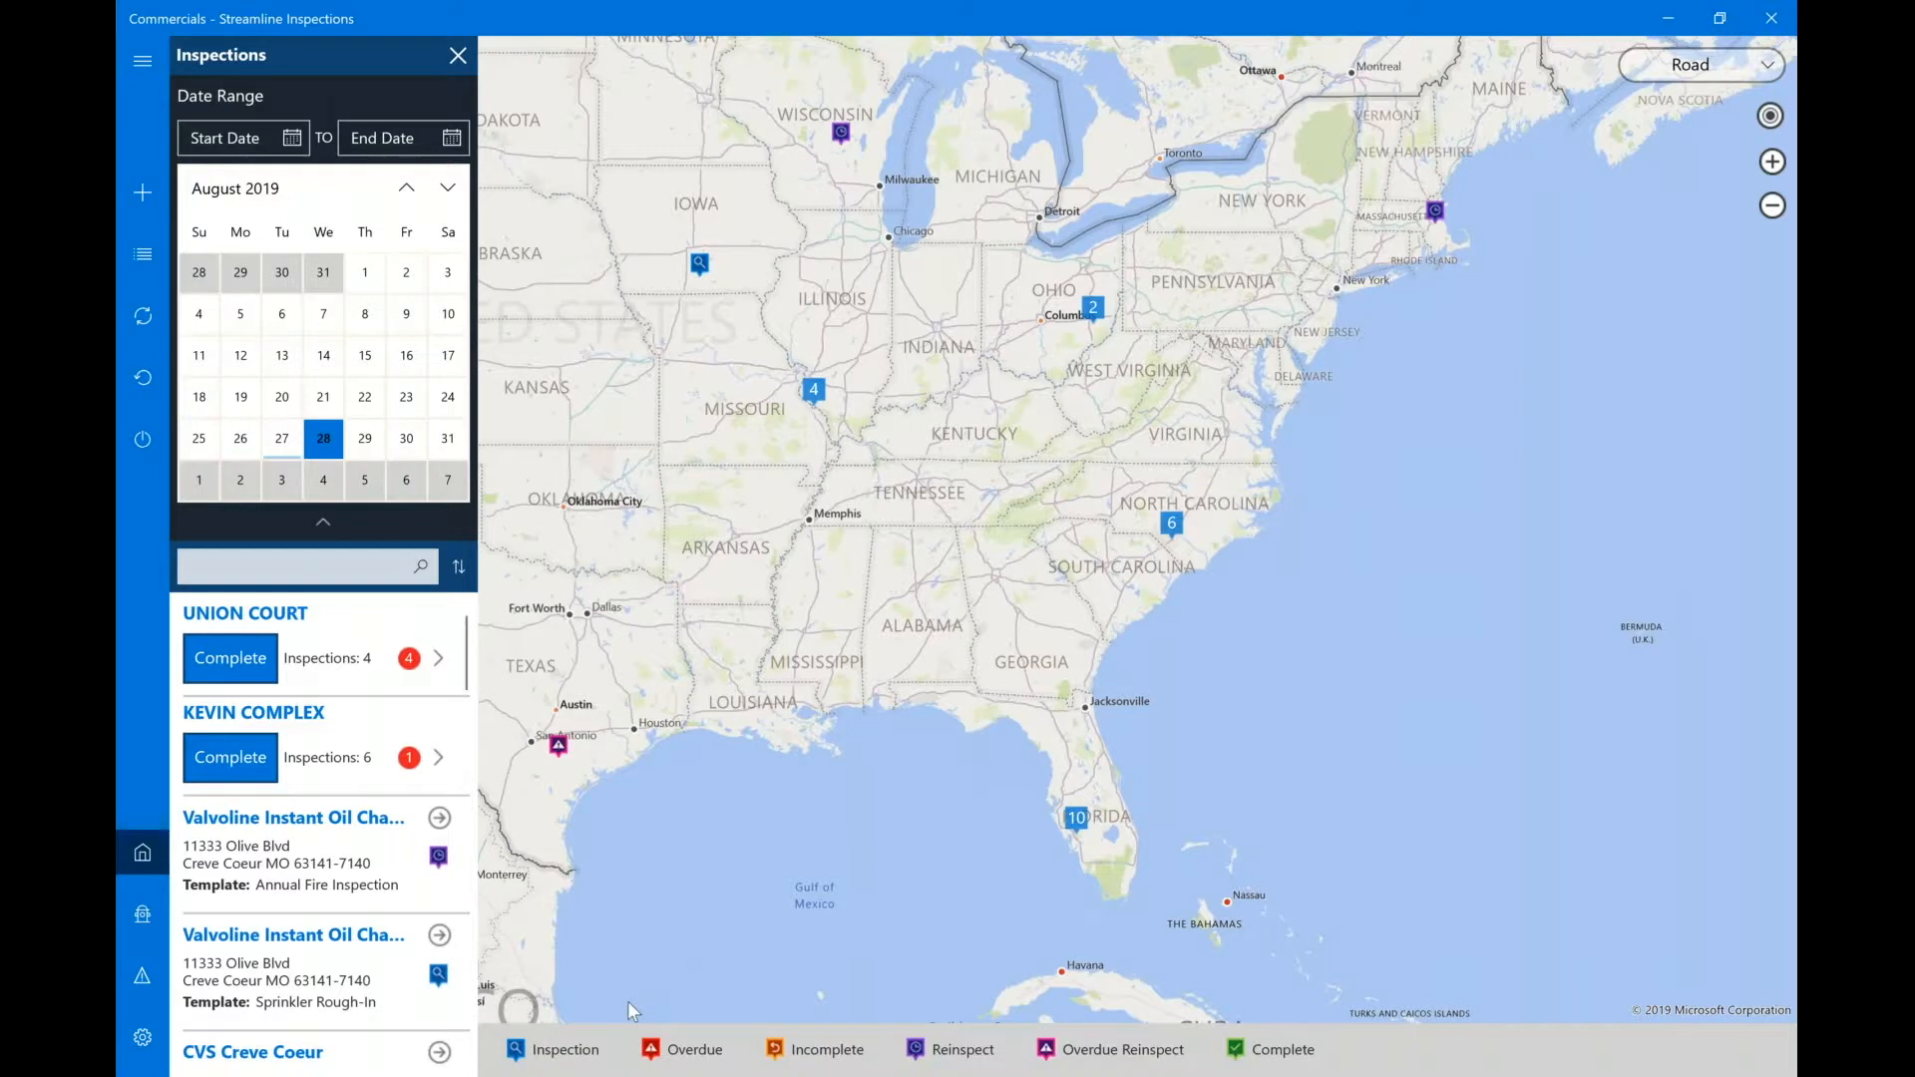
click(564, 1054)
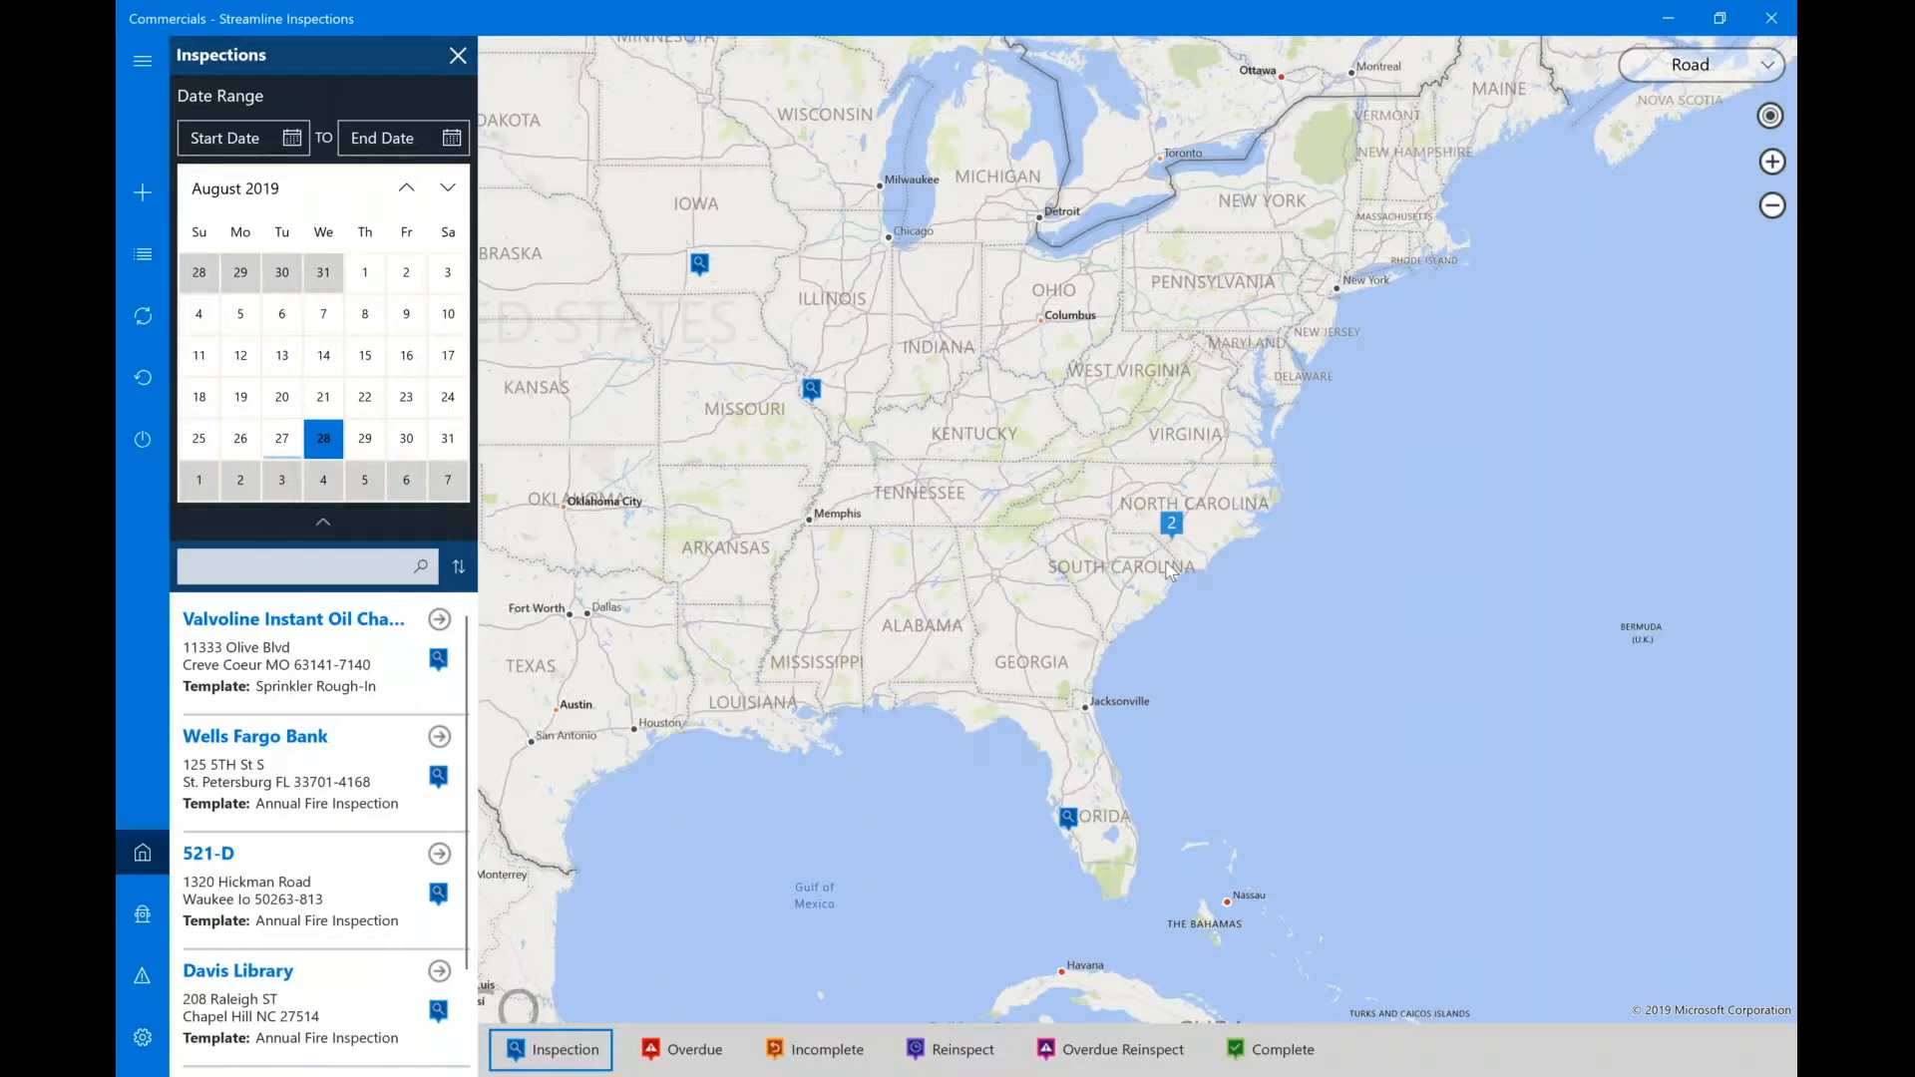
Zoom into Wadesboro, reapply the Inspection legend filter, and open the CVS inspection record.
scroll(1169, 570, up, 5)
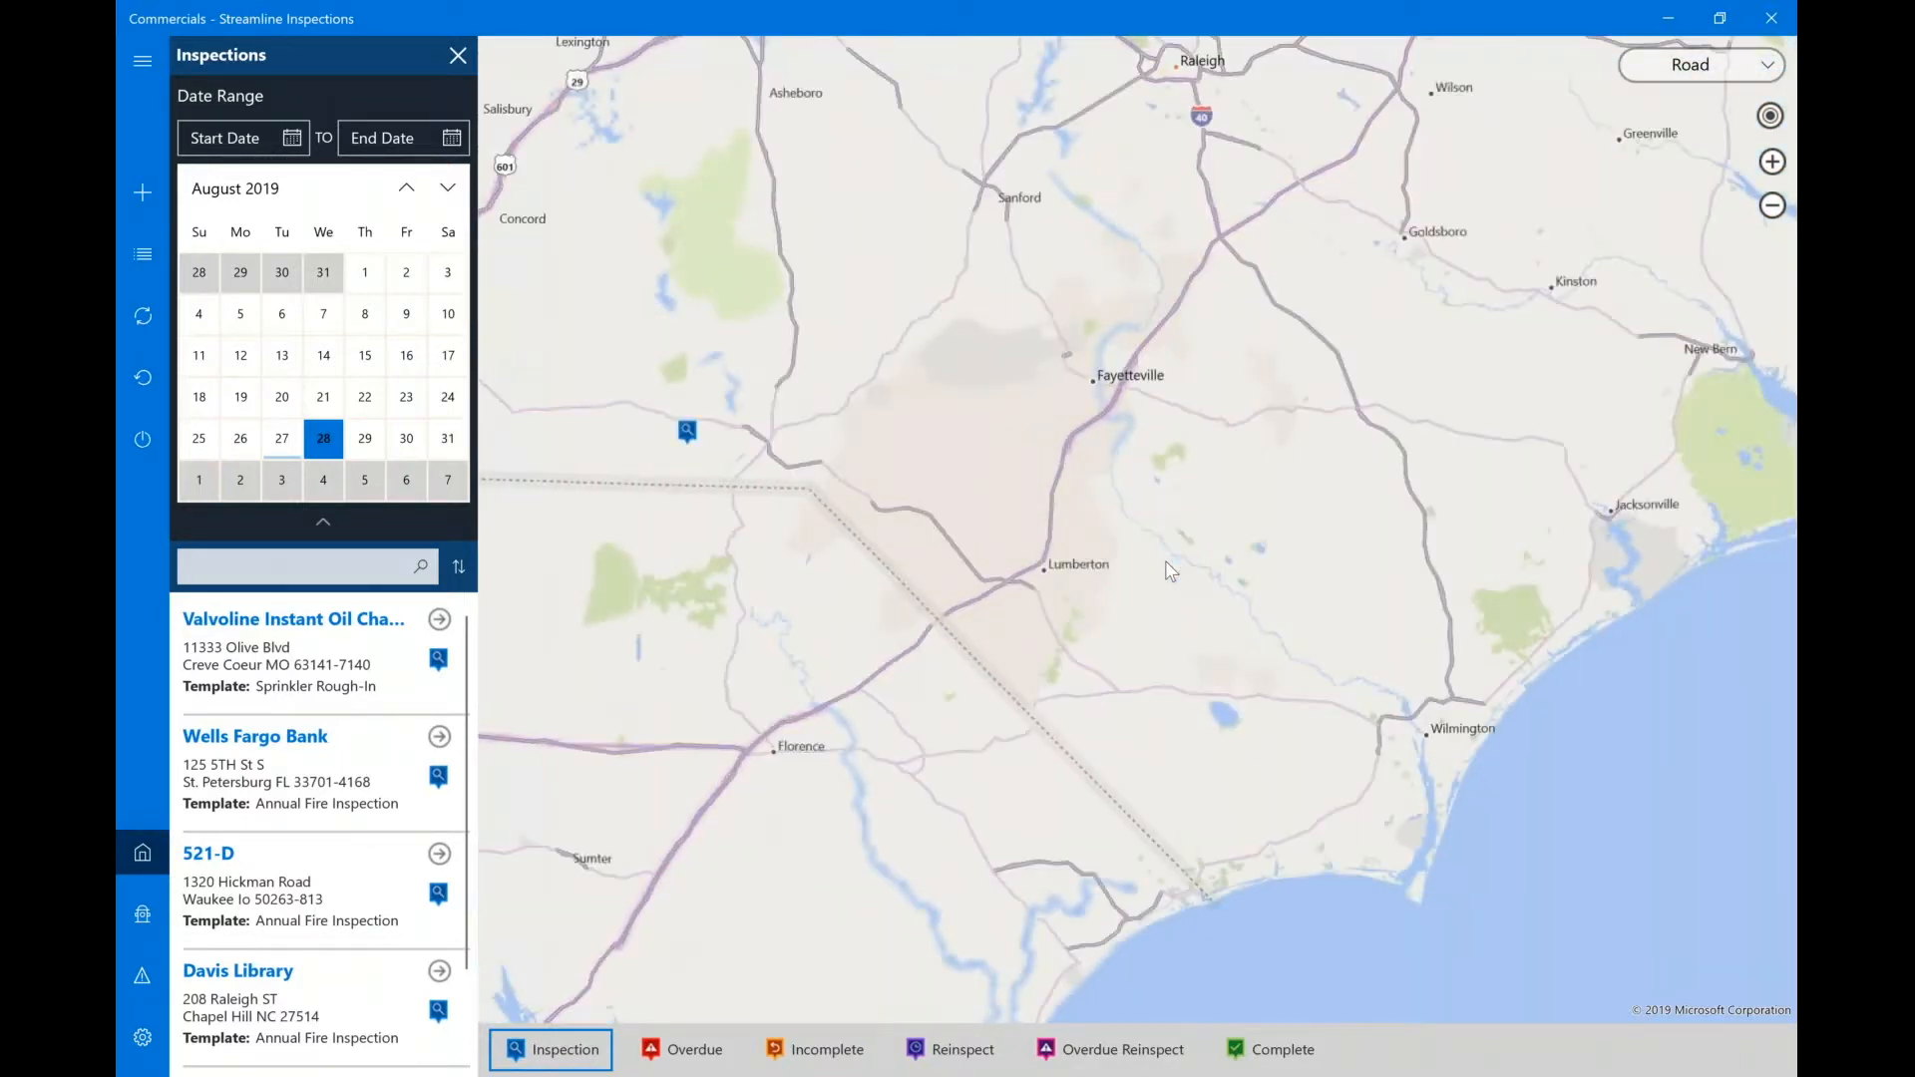
scroll(1169, 571, up, 5)
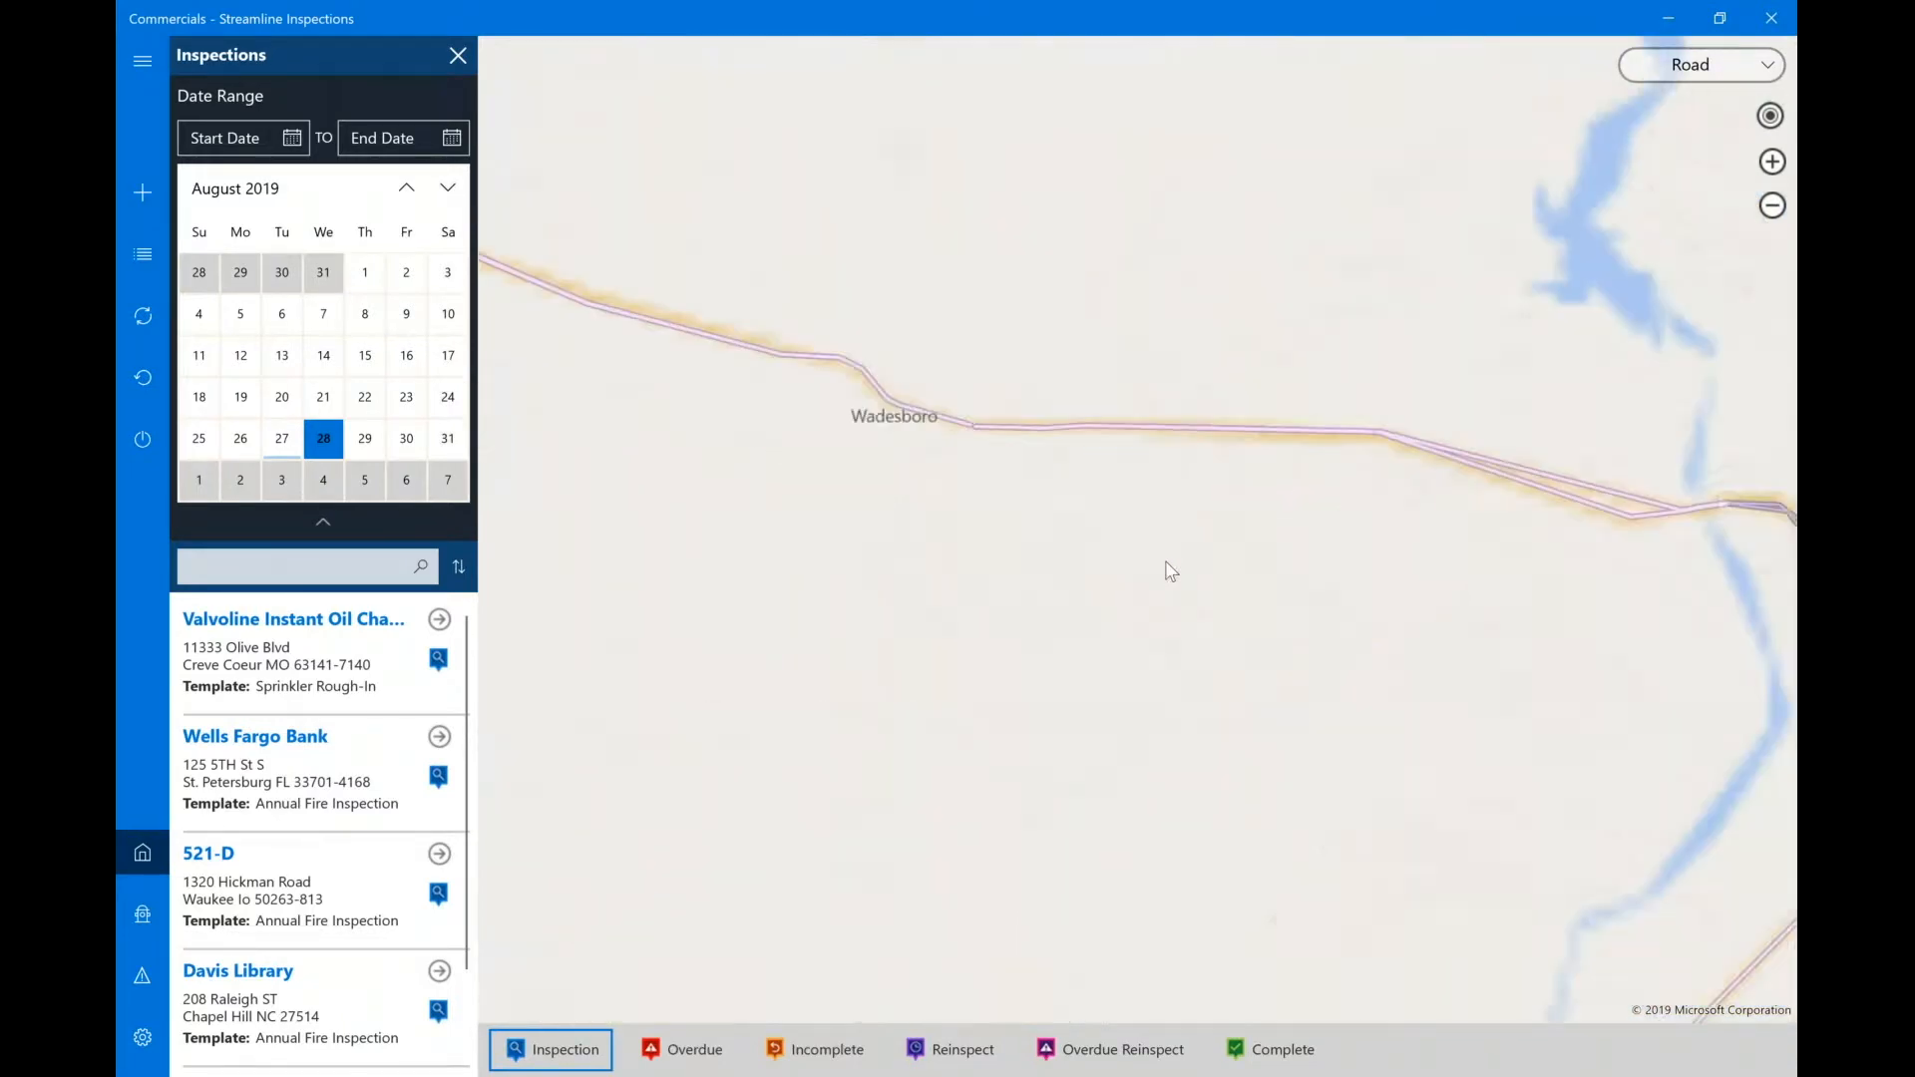
scroll(1169, 571, up, 2)
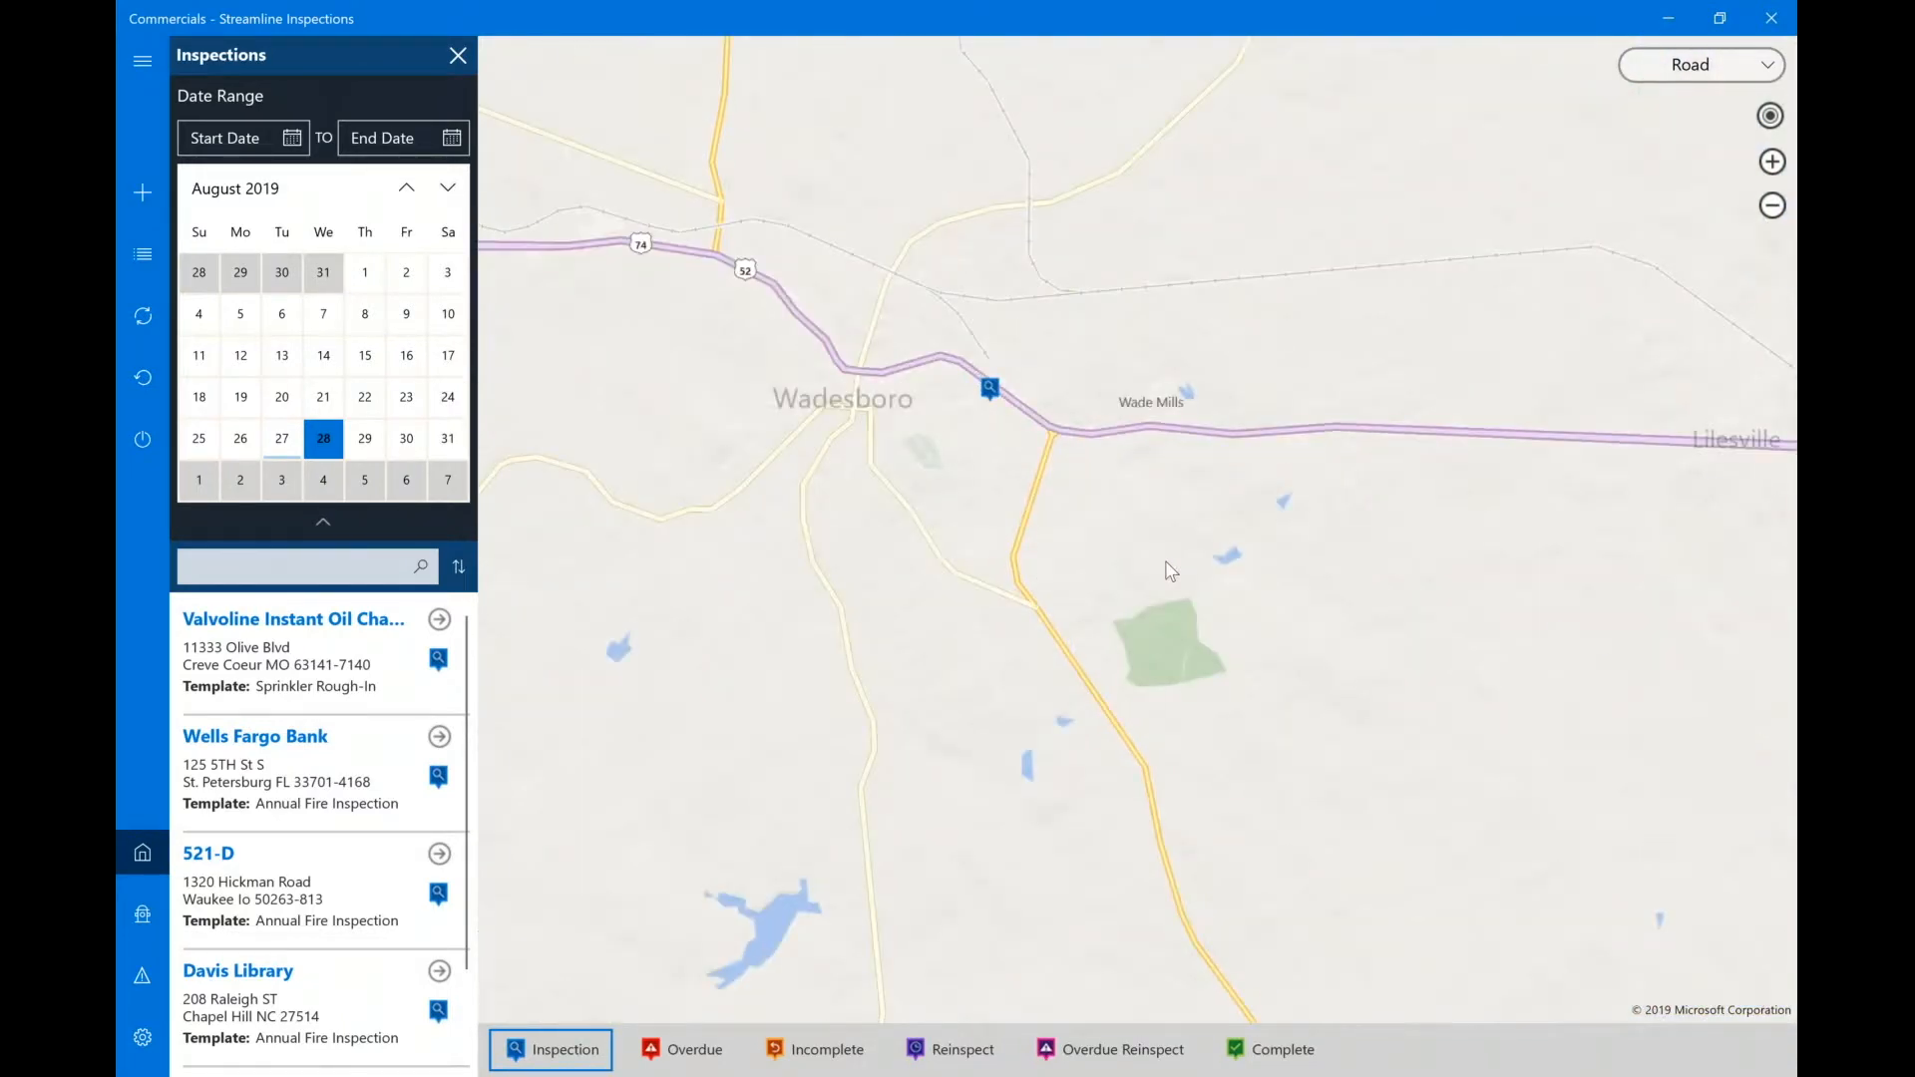
scroll(1169, 571, up, 3)
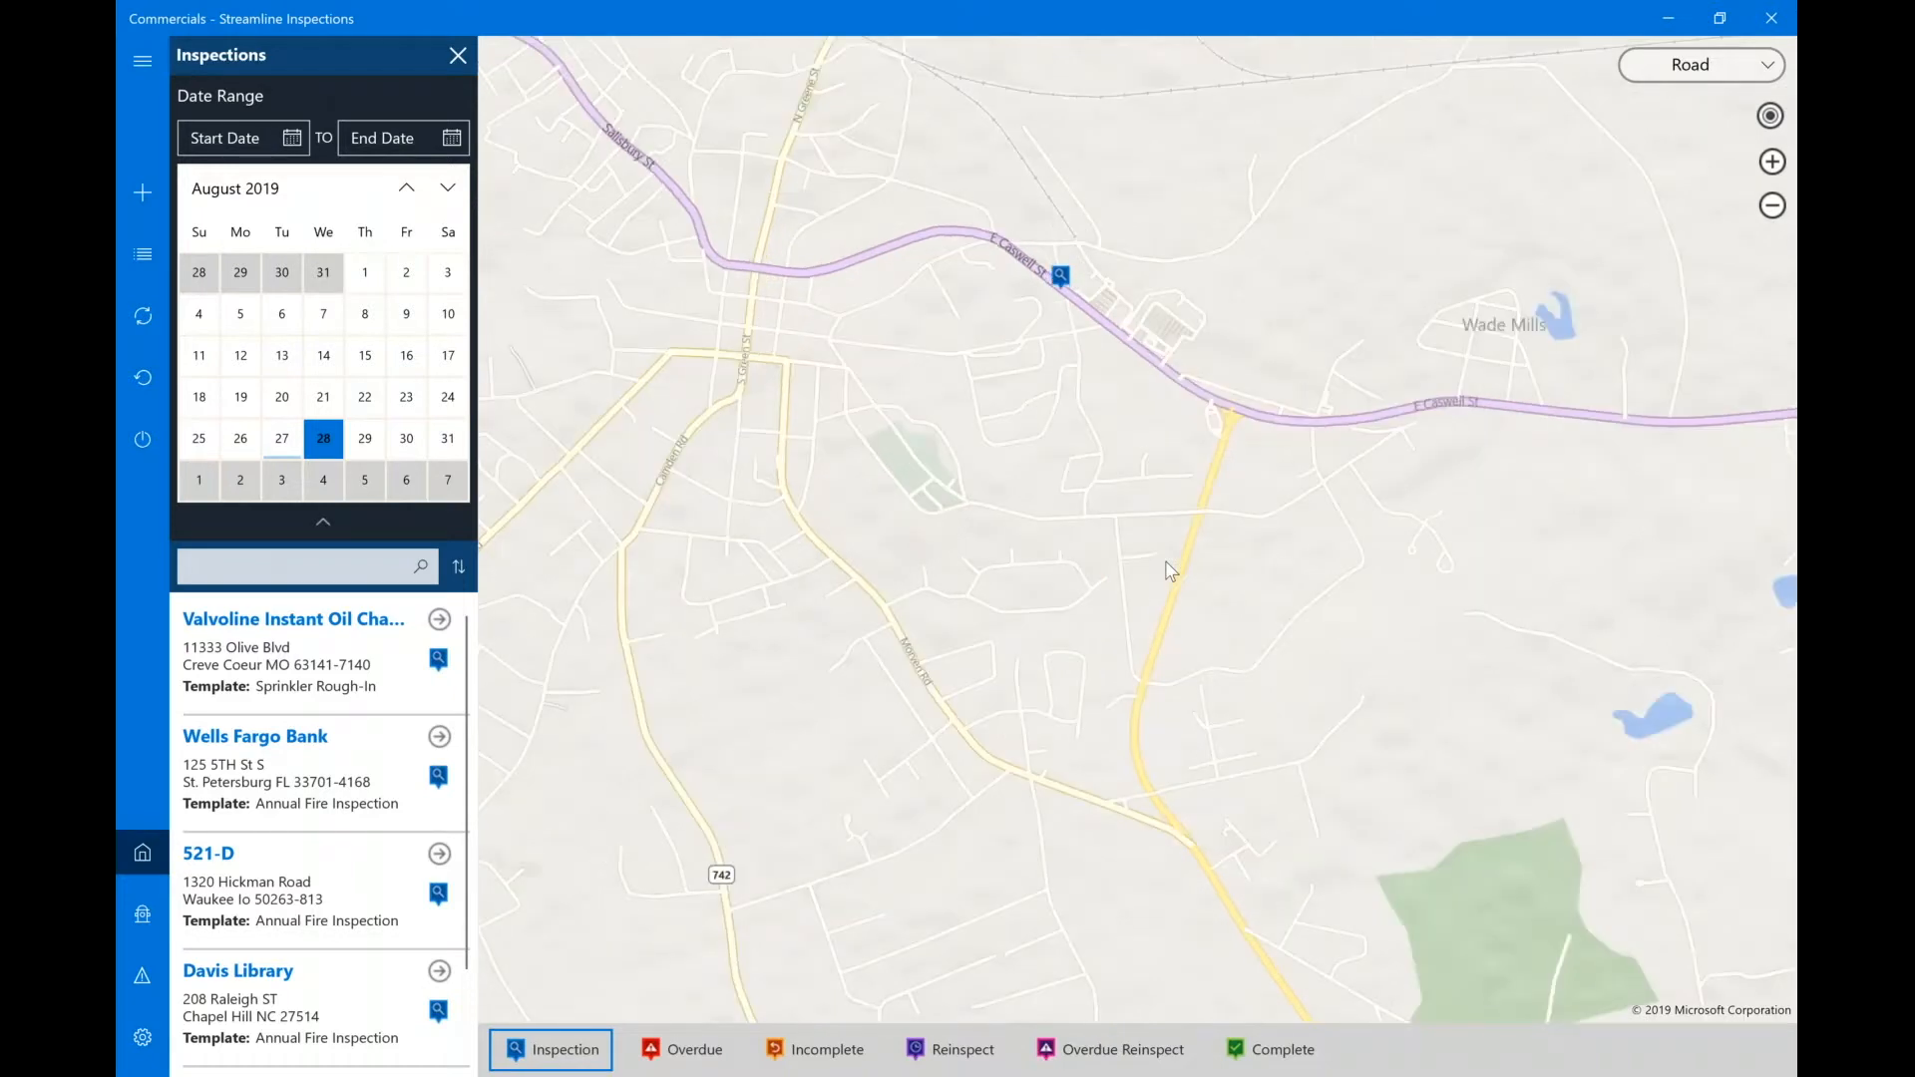
drag(1169, 571, 1375, 730)
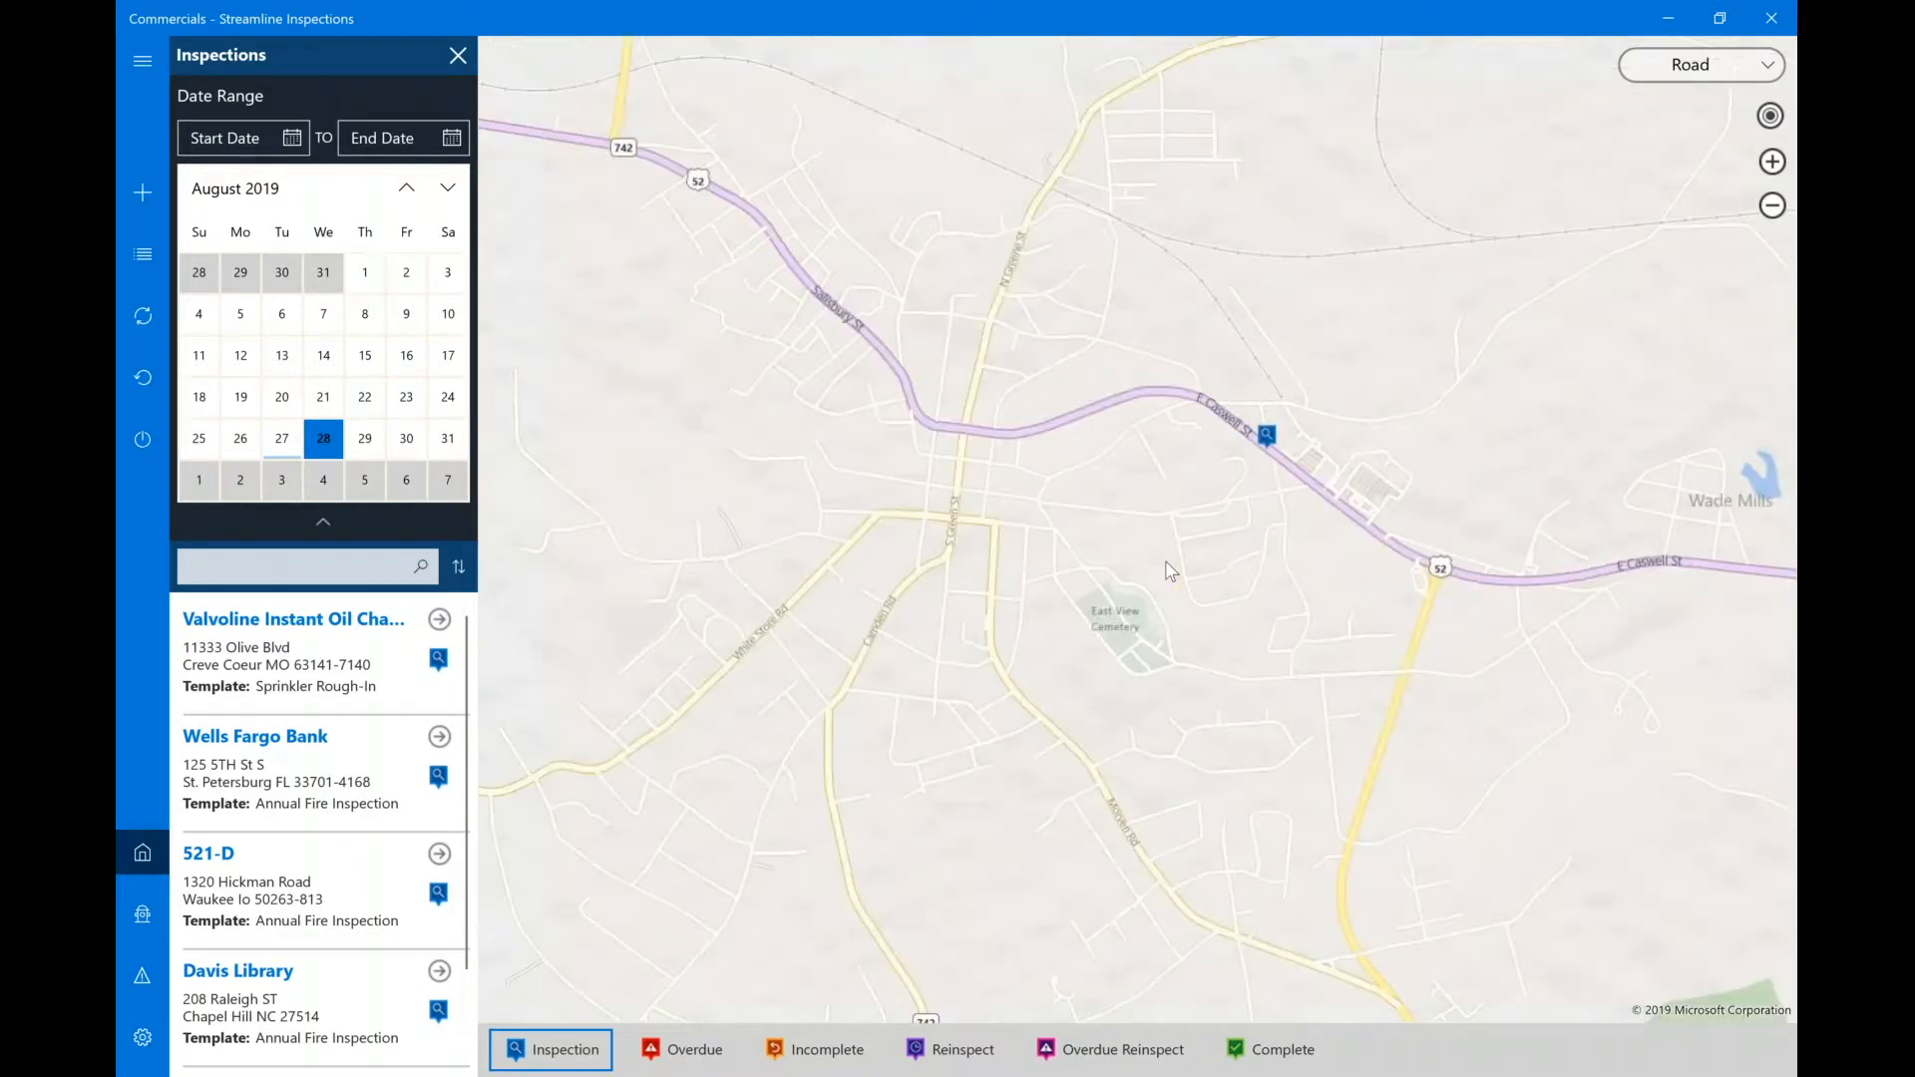
click(554, 1053)
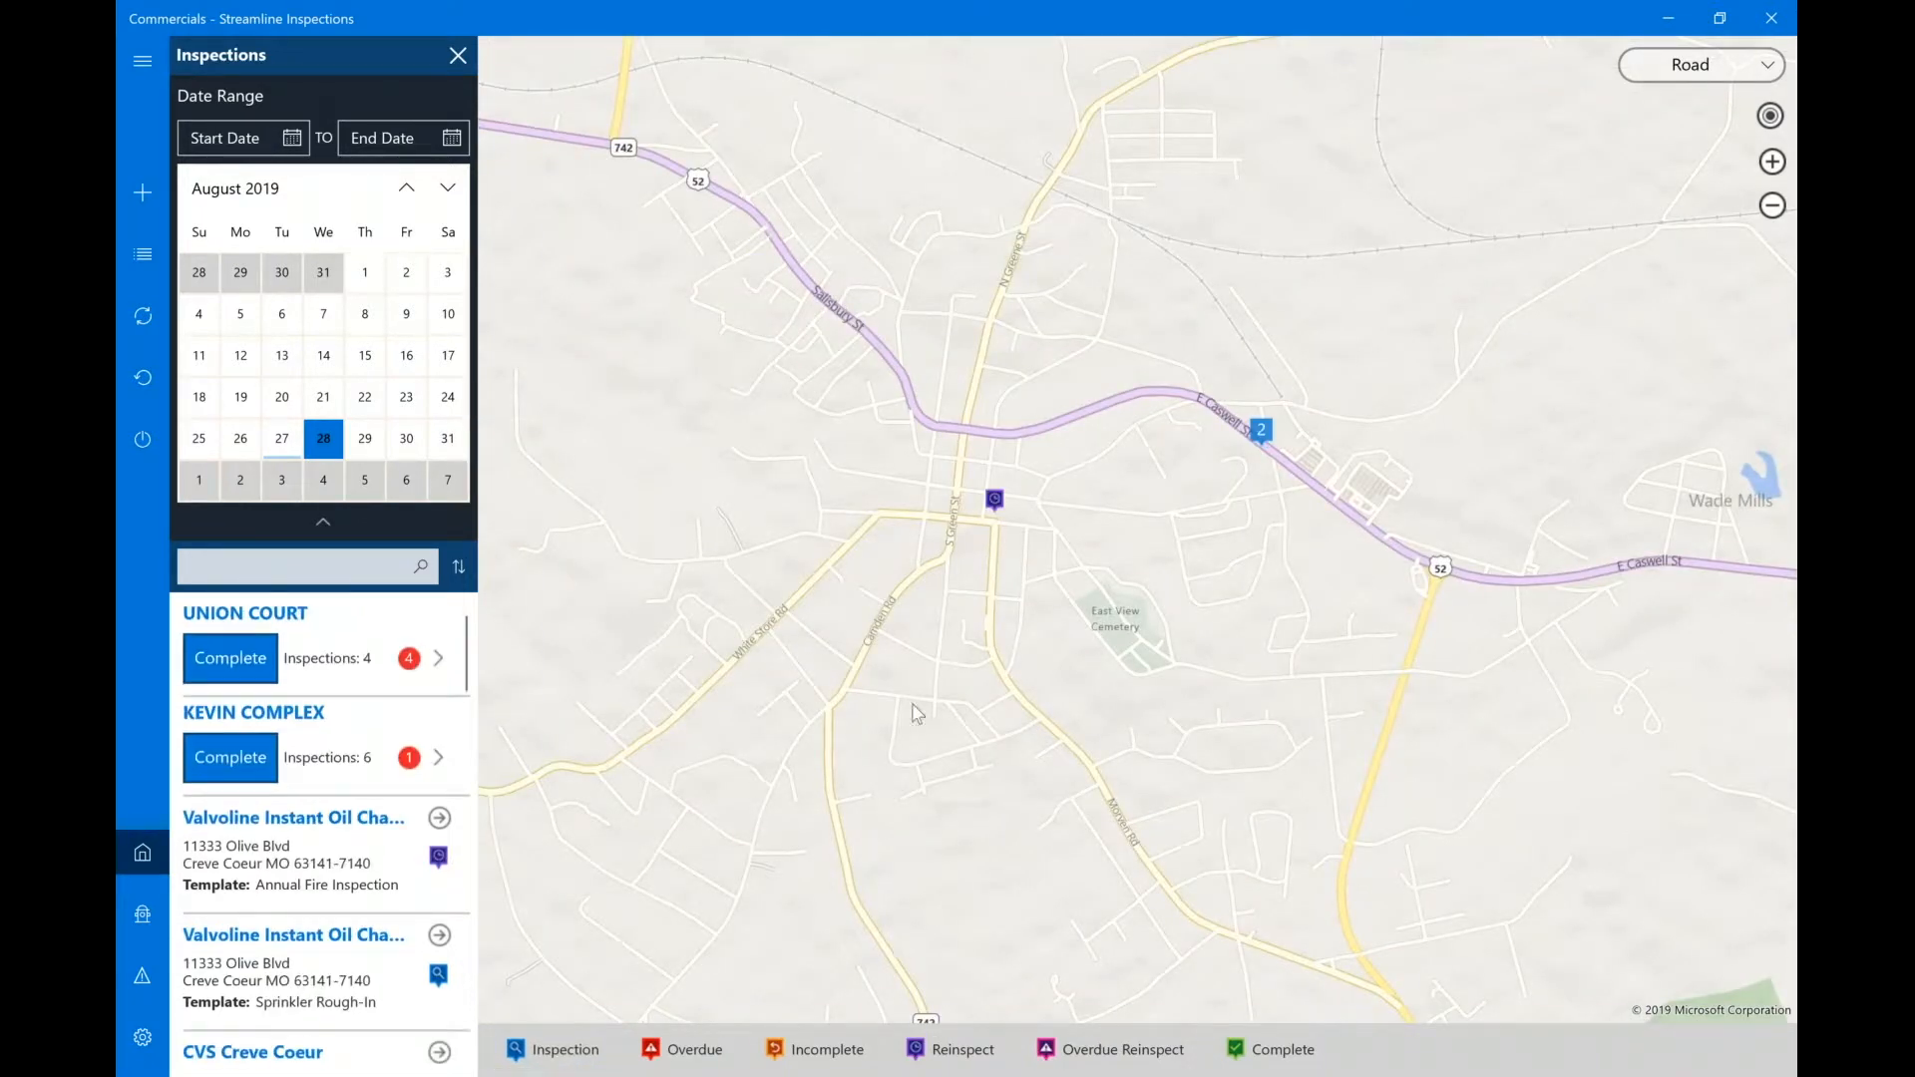
click(959, 1046)
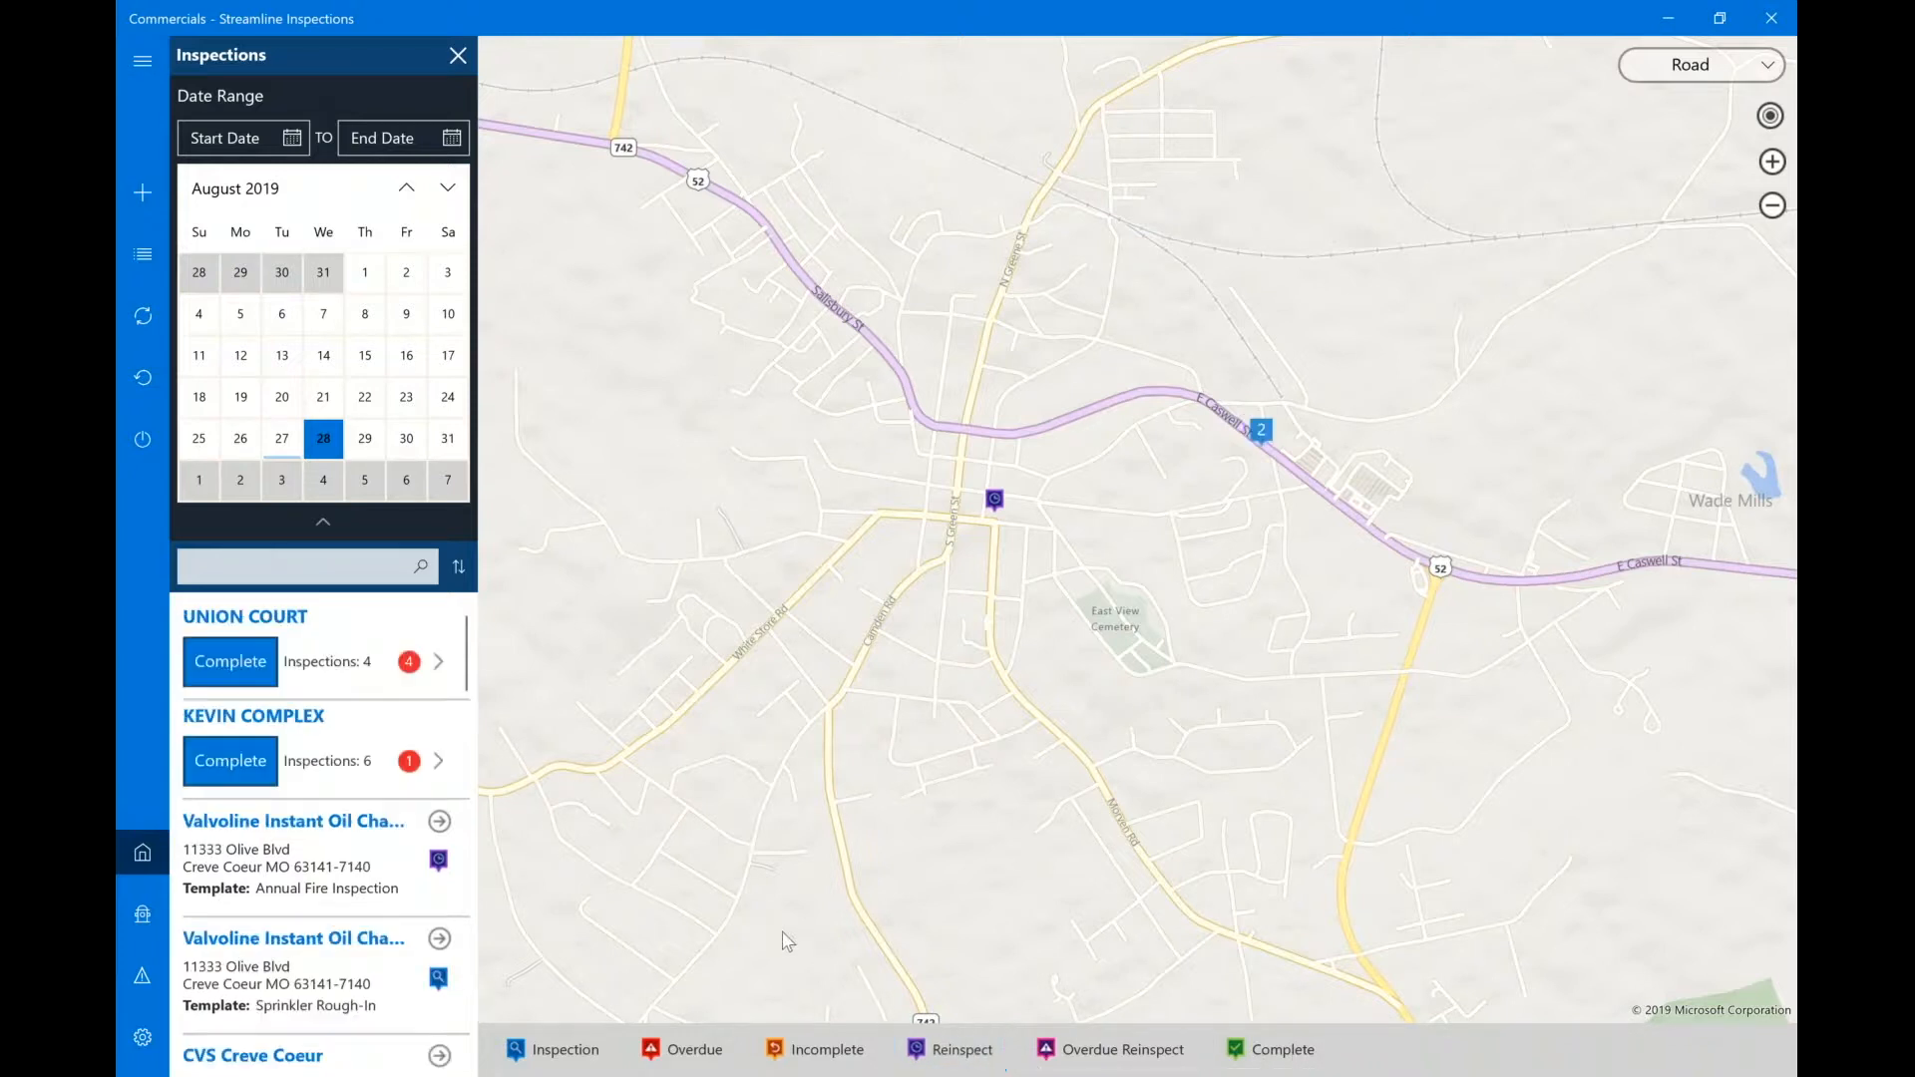
click(545, 1052)
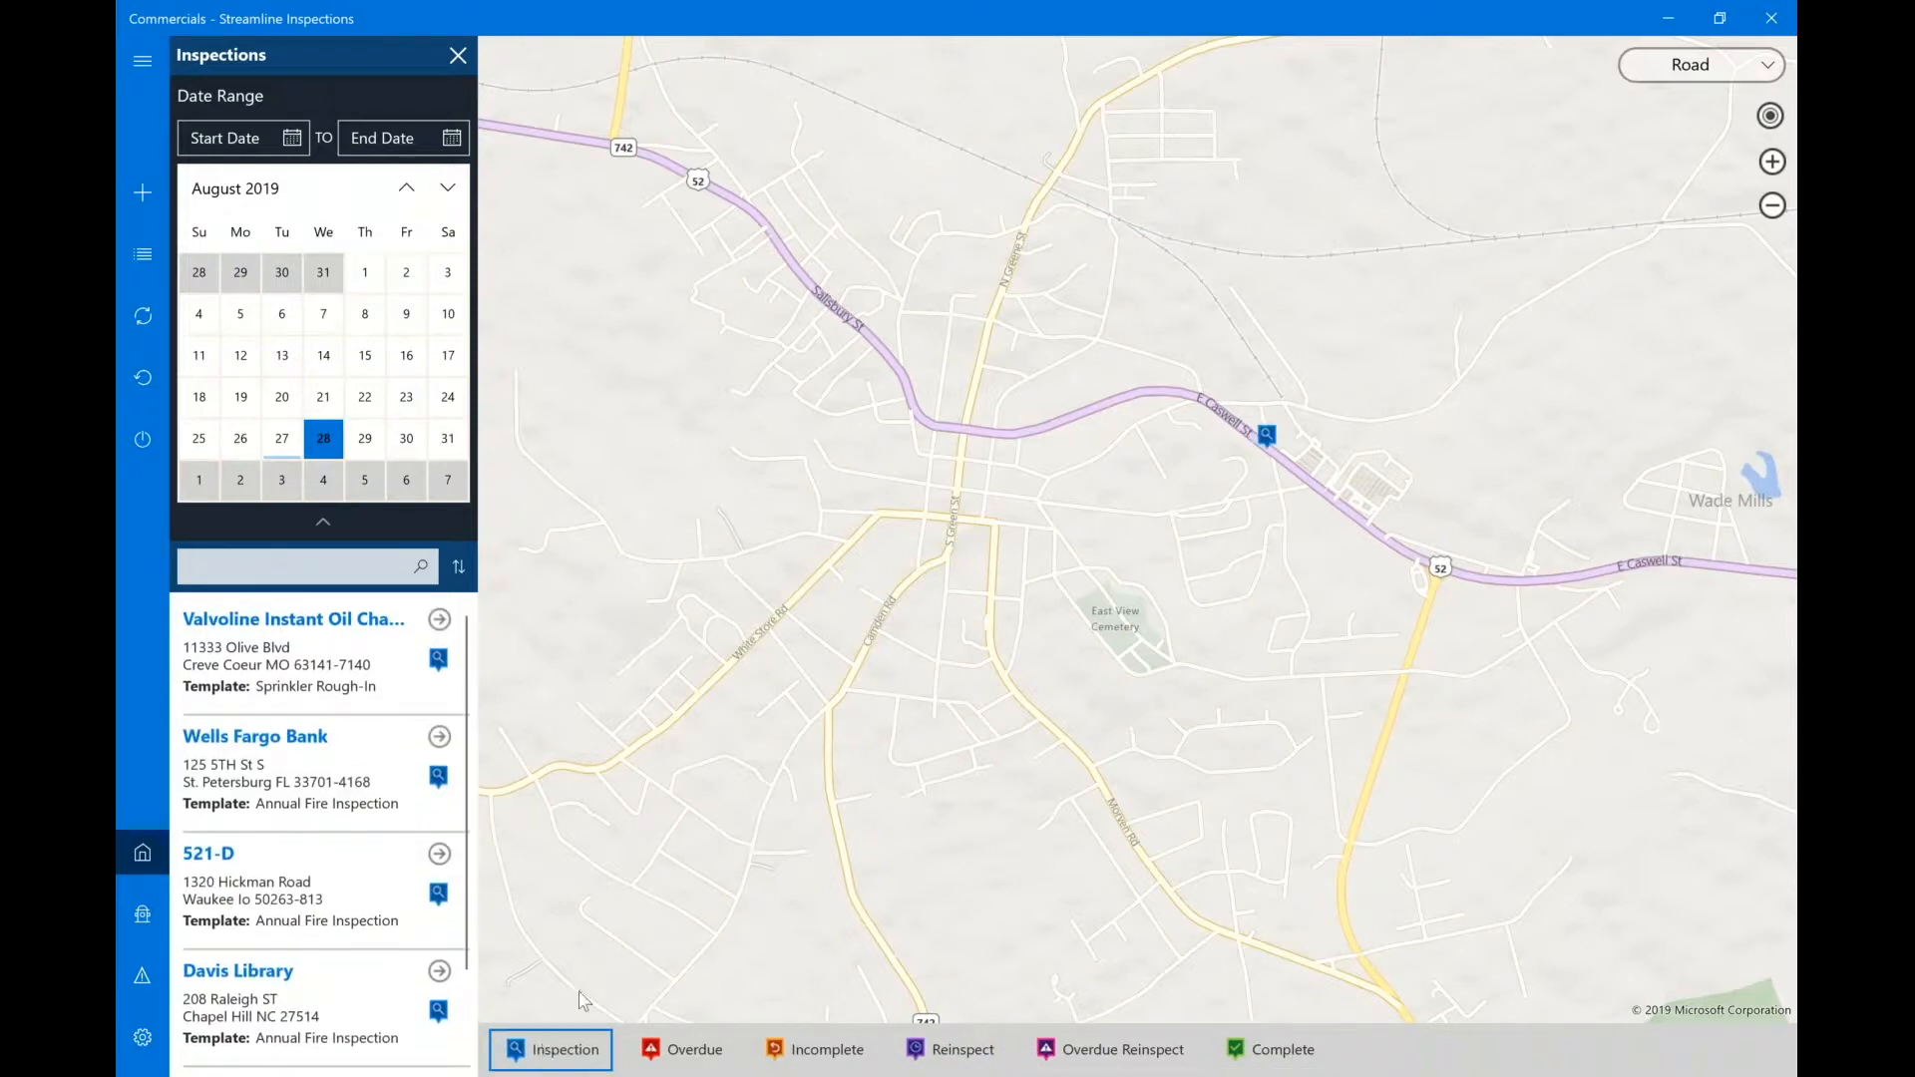
click(1264, 447)
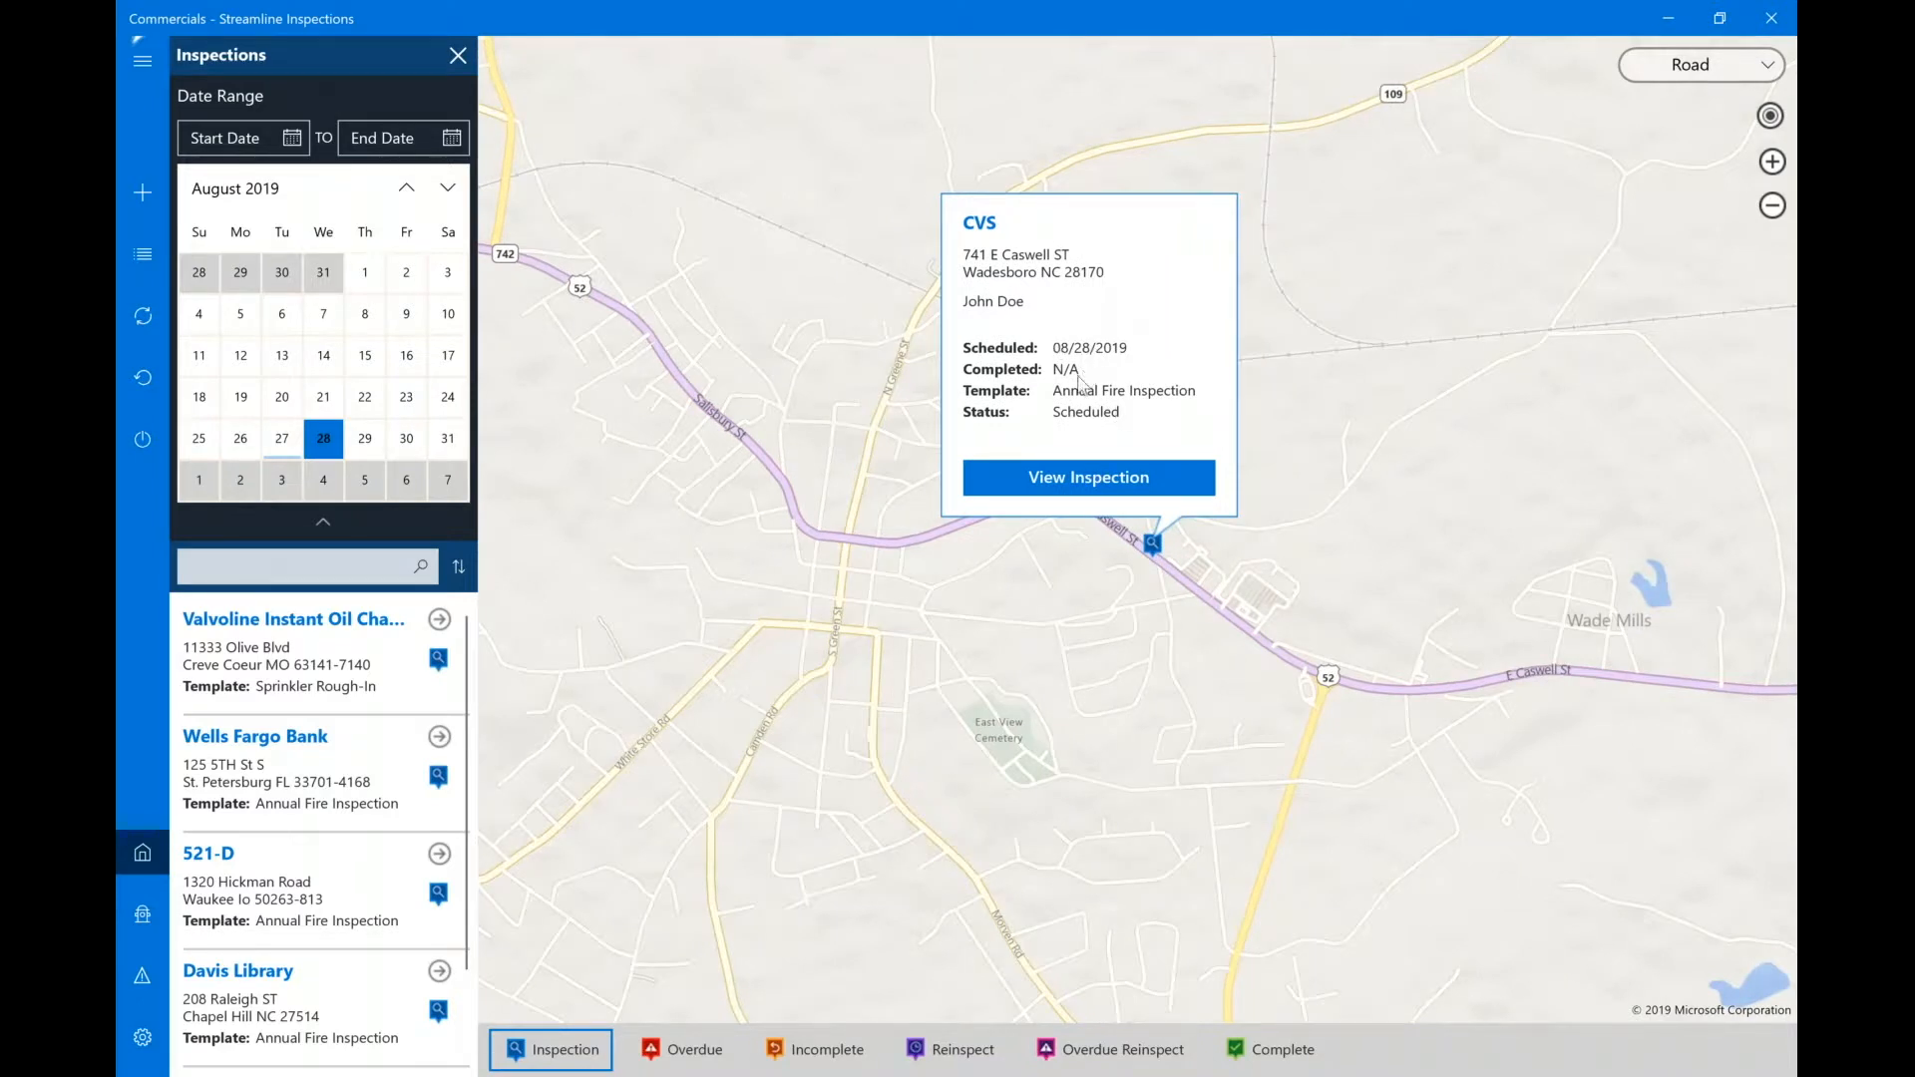
click(1060, 485)
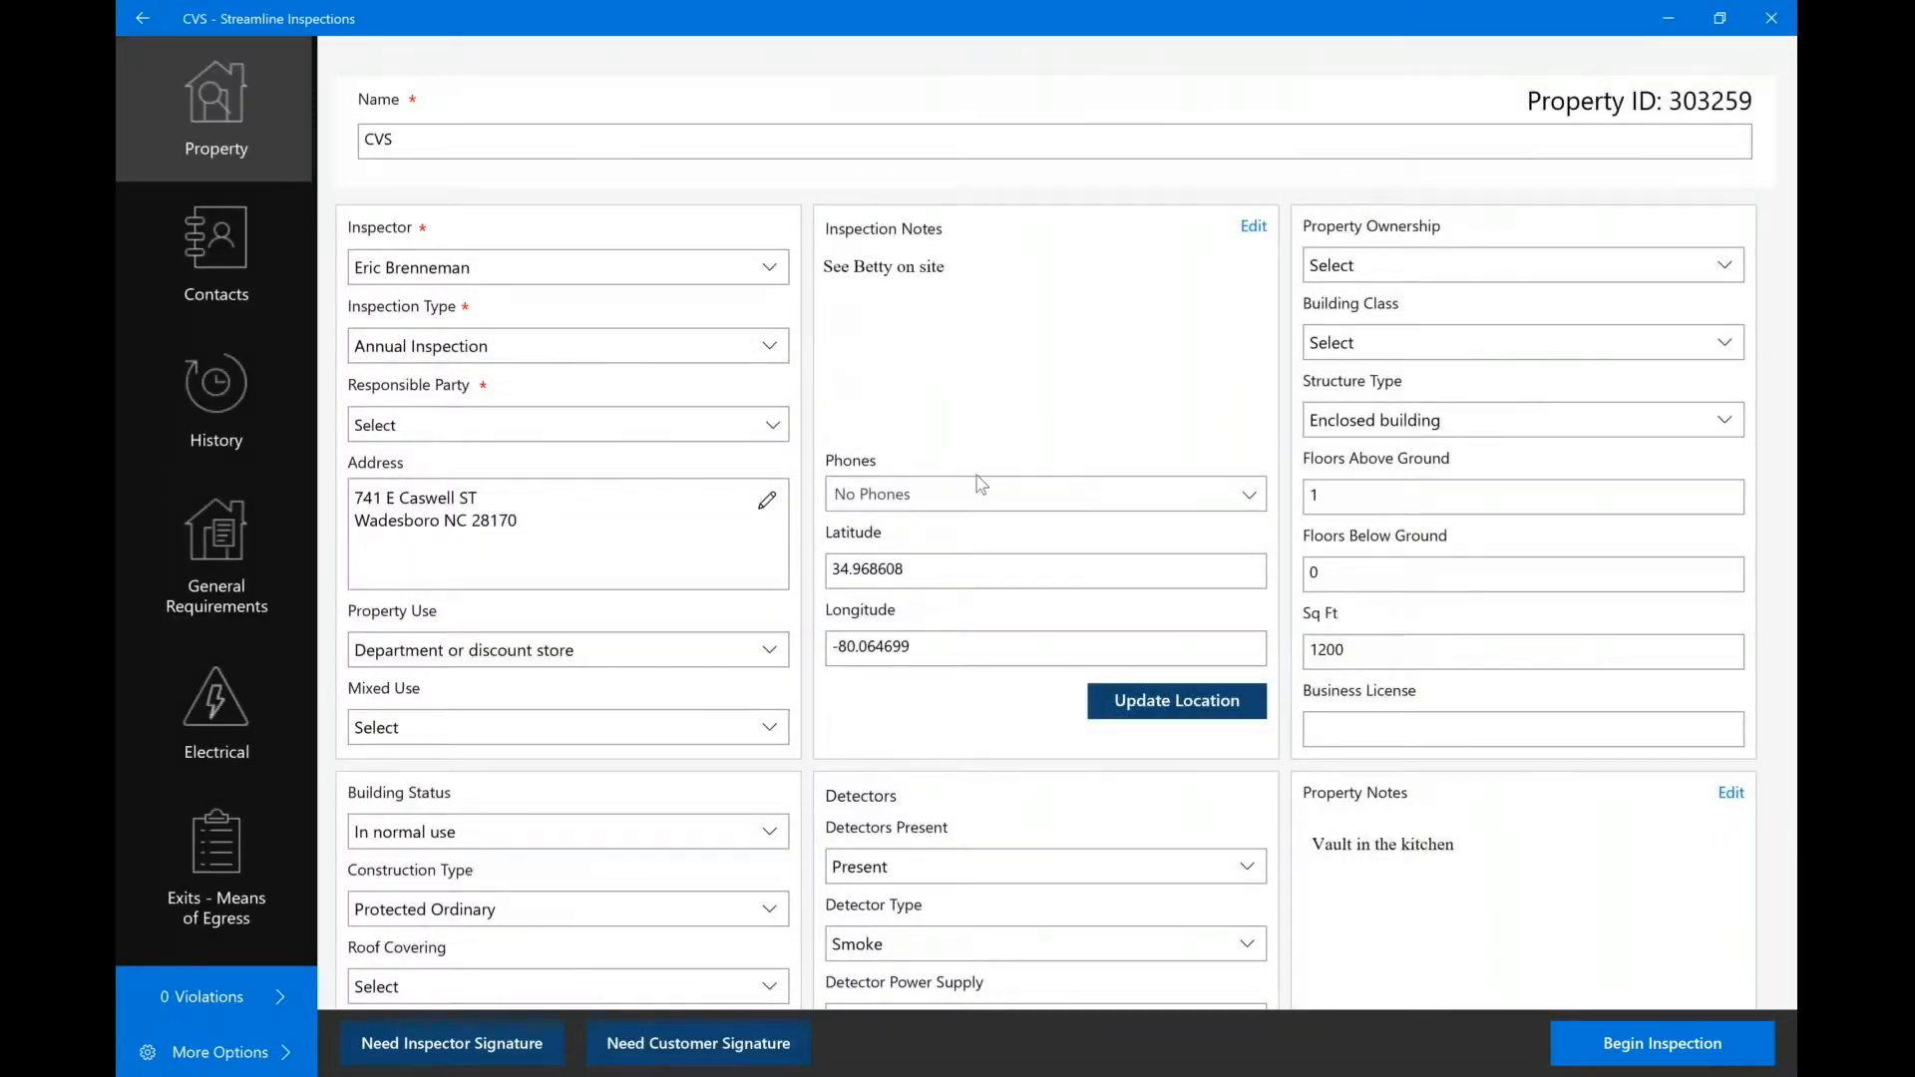
Review CVS's Contacts, History and General Requirements sections, then begin the inspection from Property.
click(218, 239)
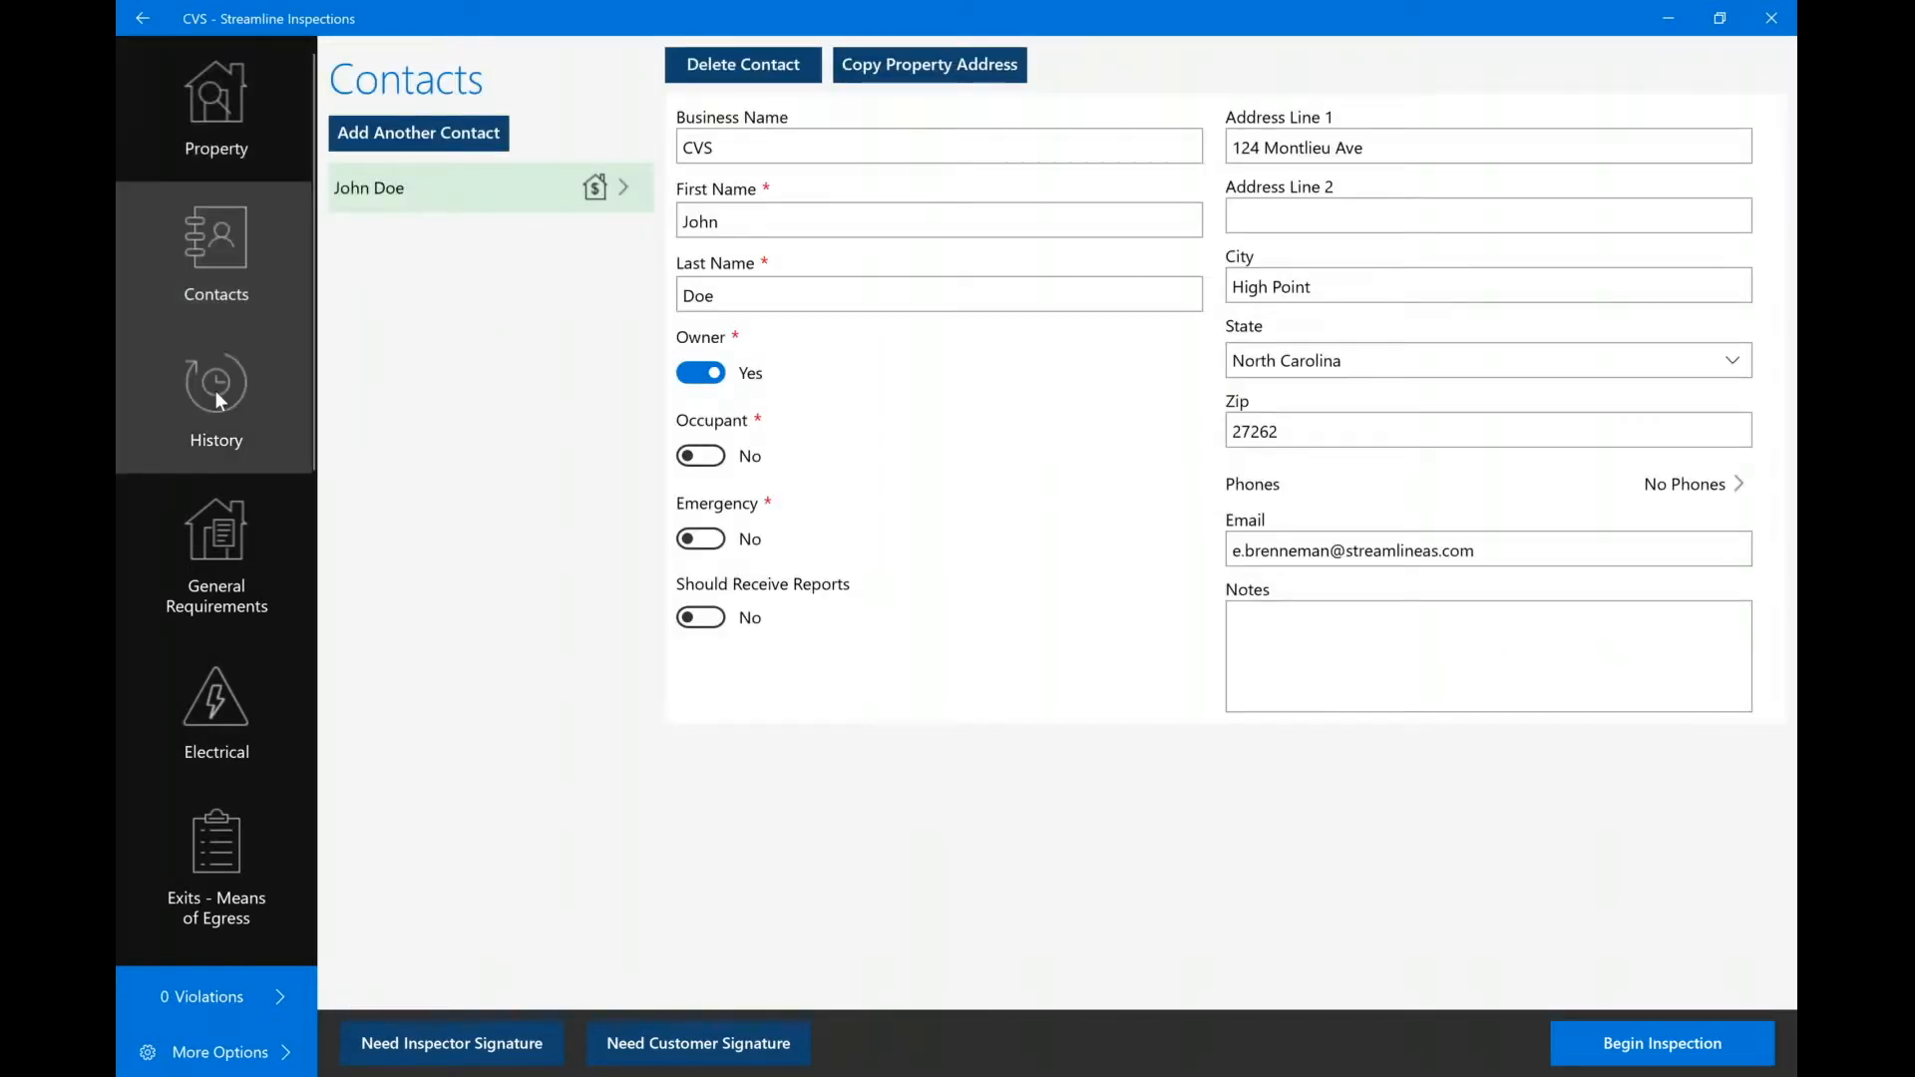
click(215, 392)
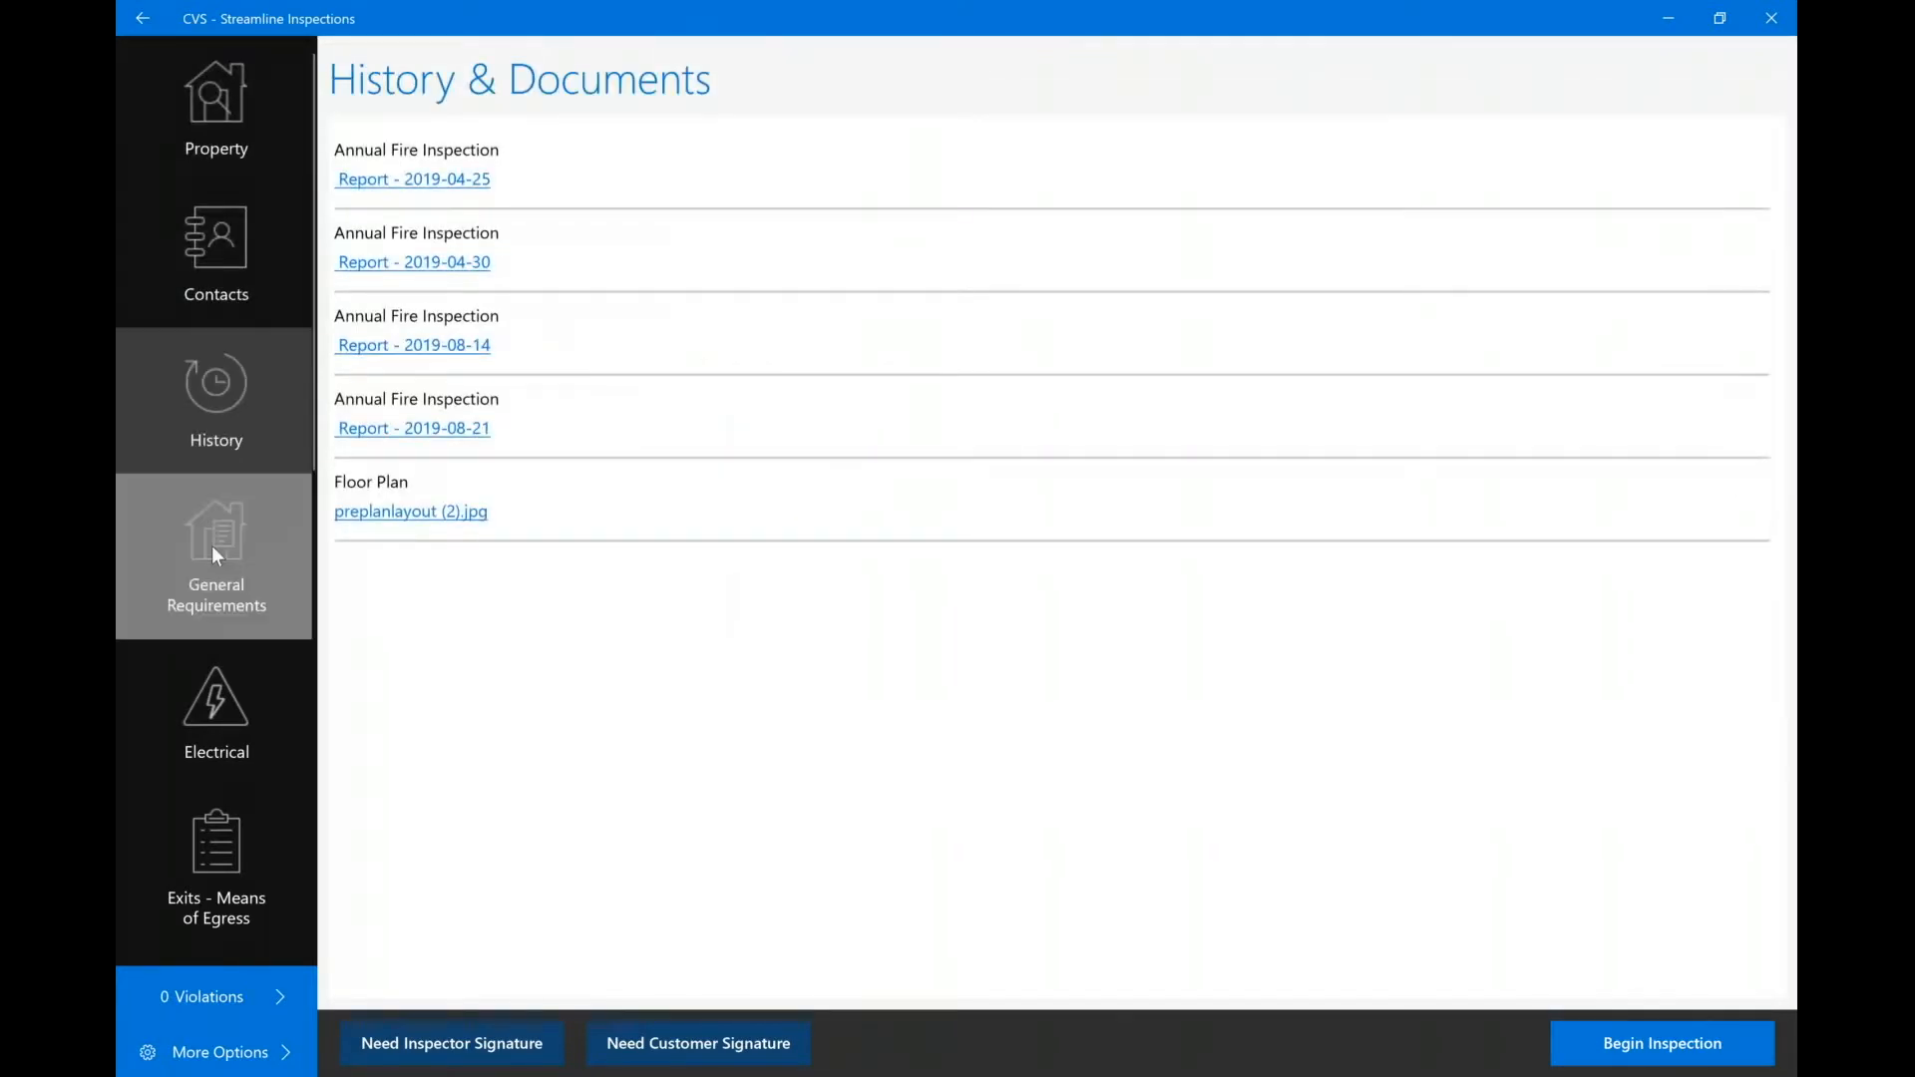
click(211, 546)
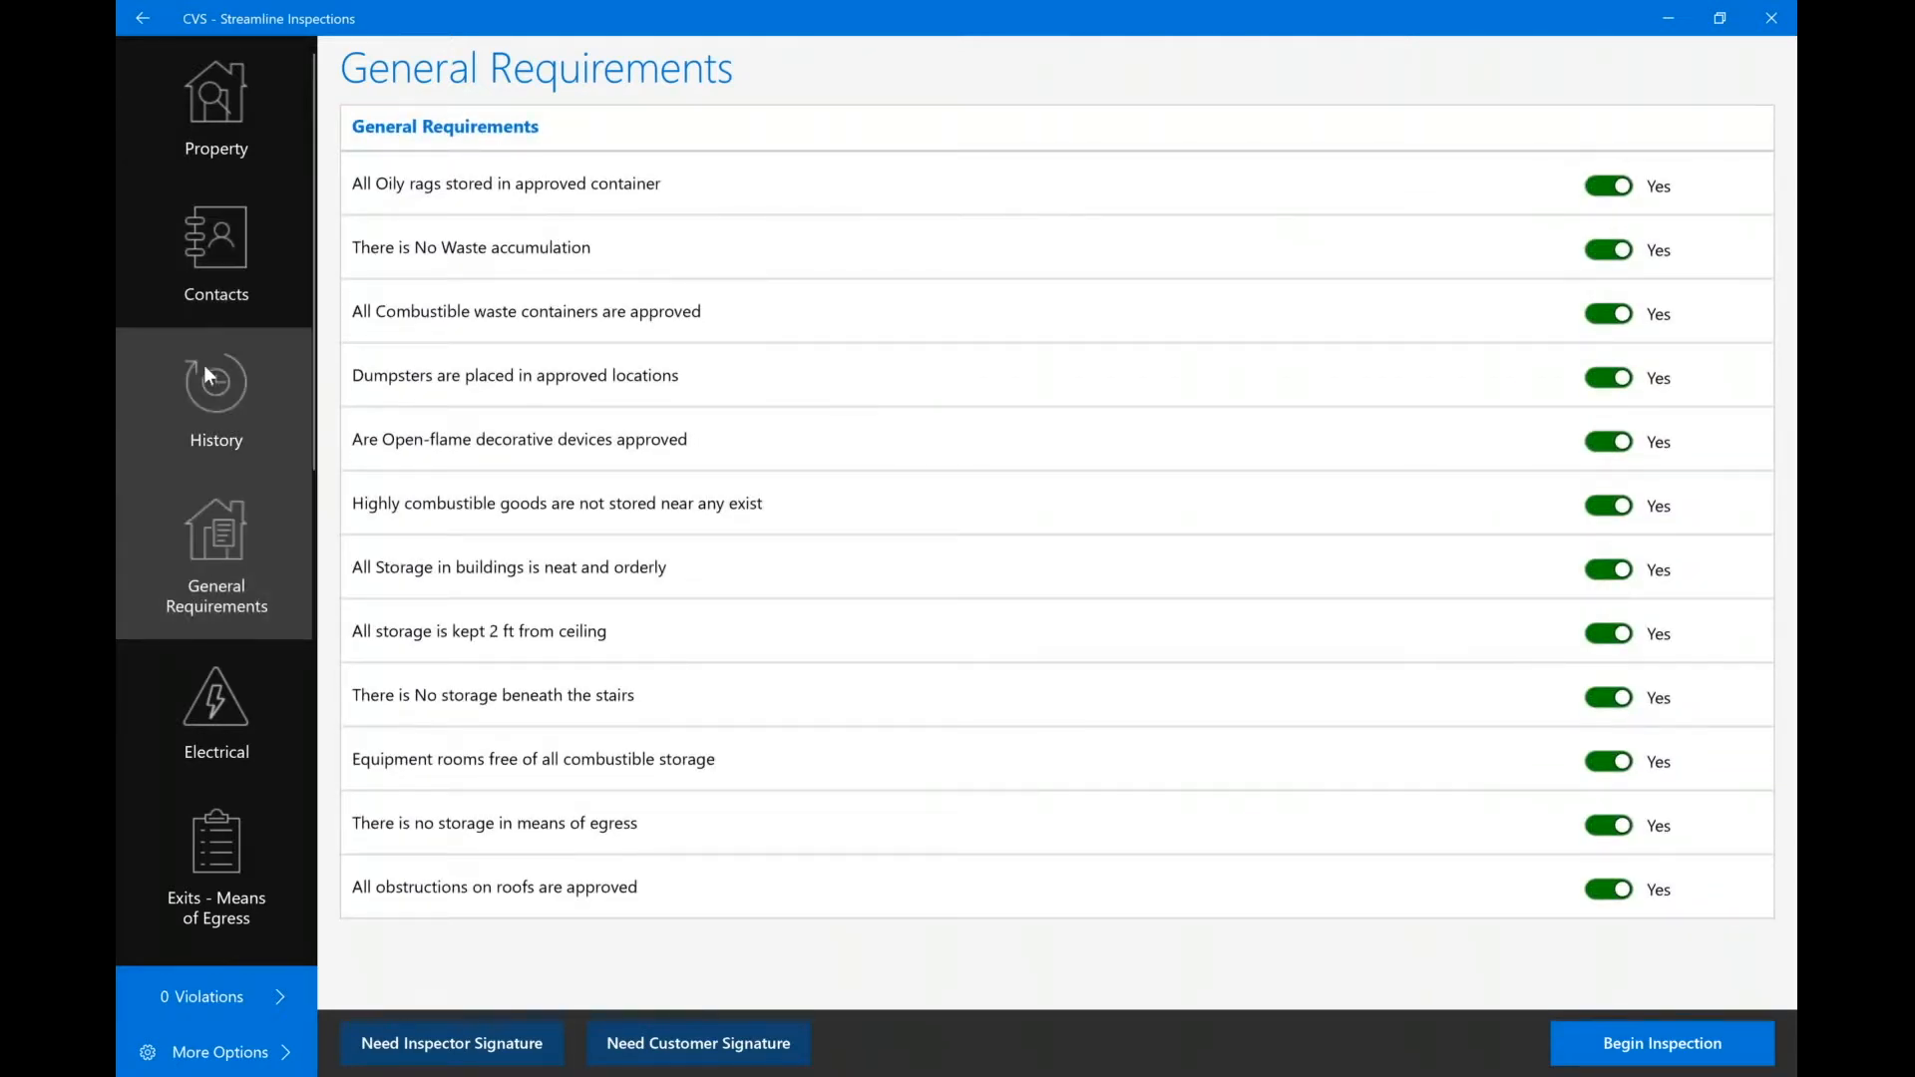
click(210, 106)
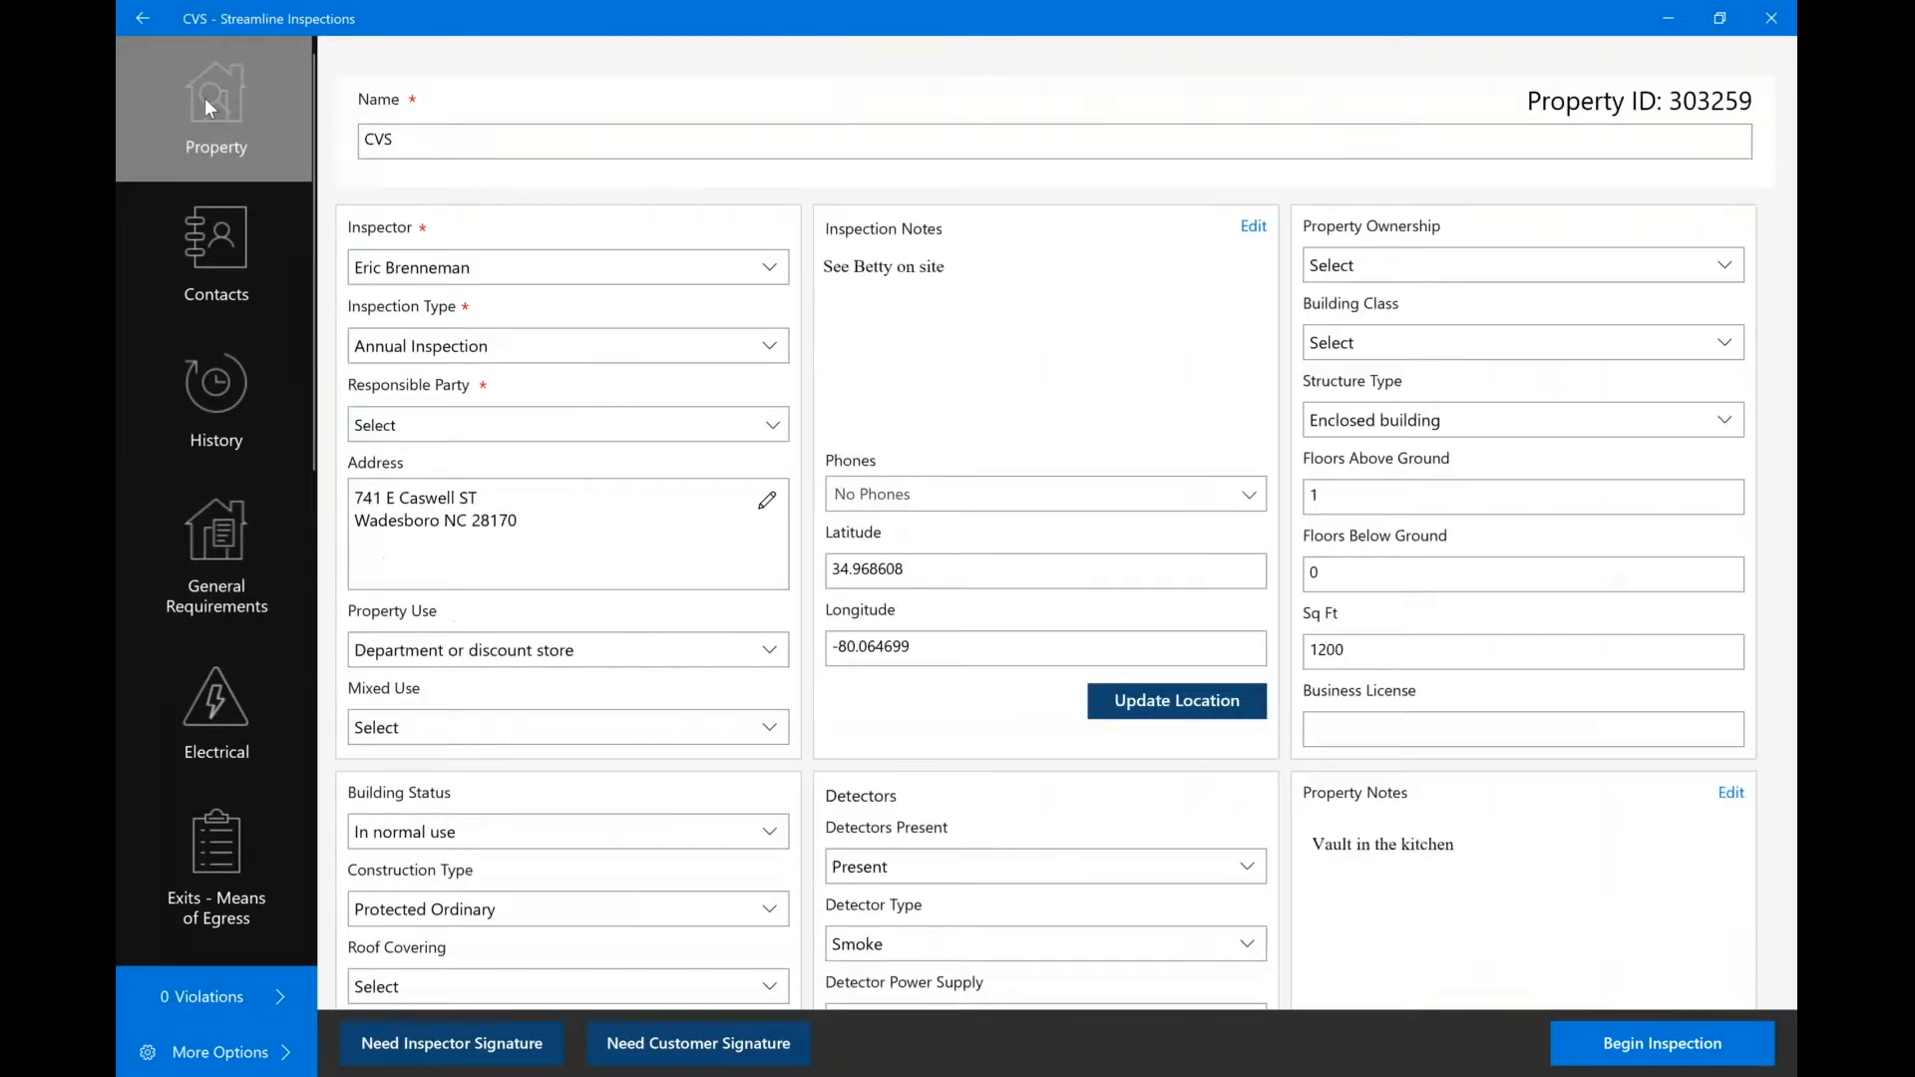
click(1684, 1044)
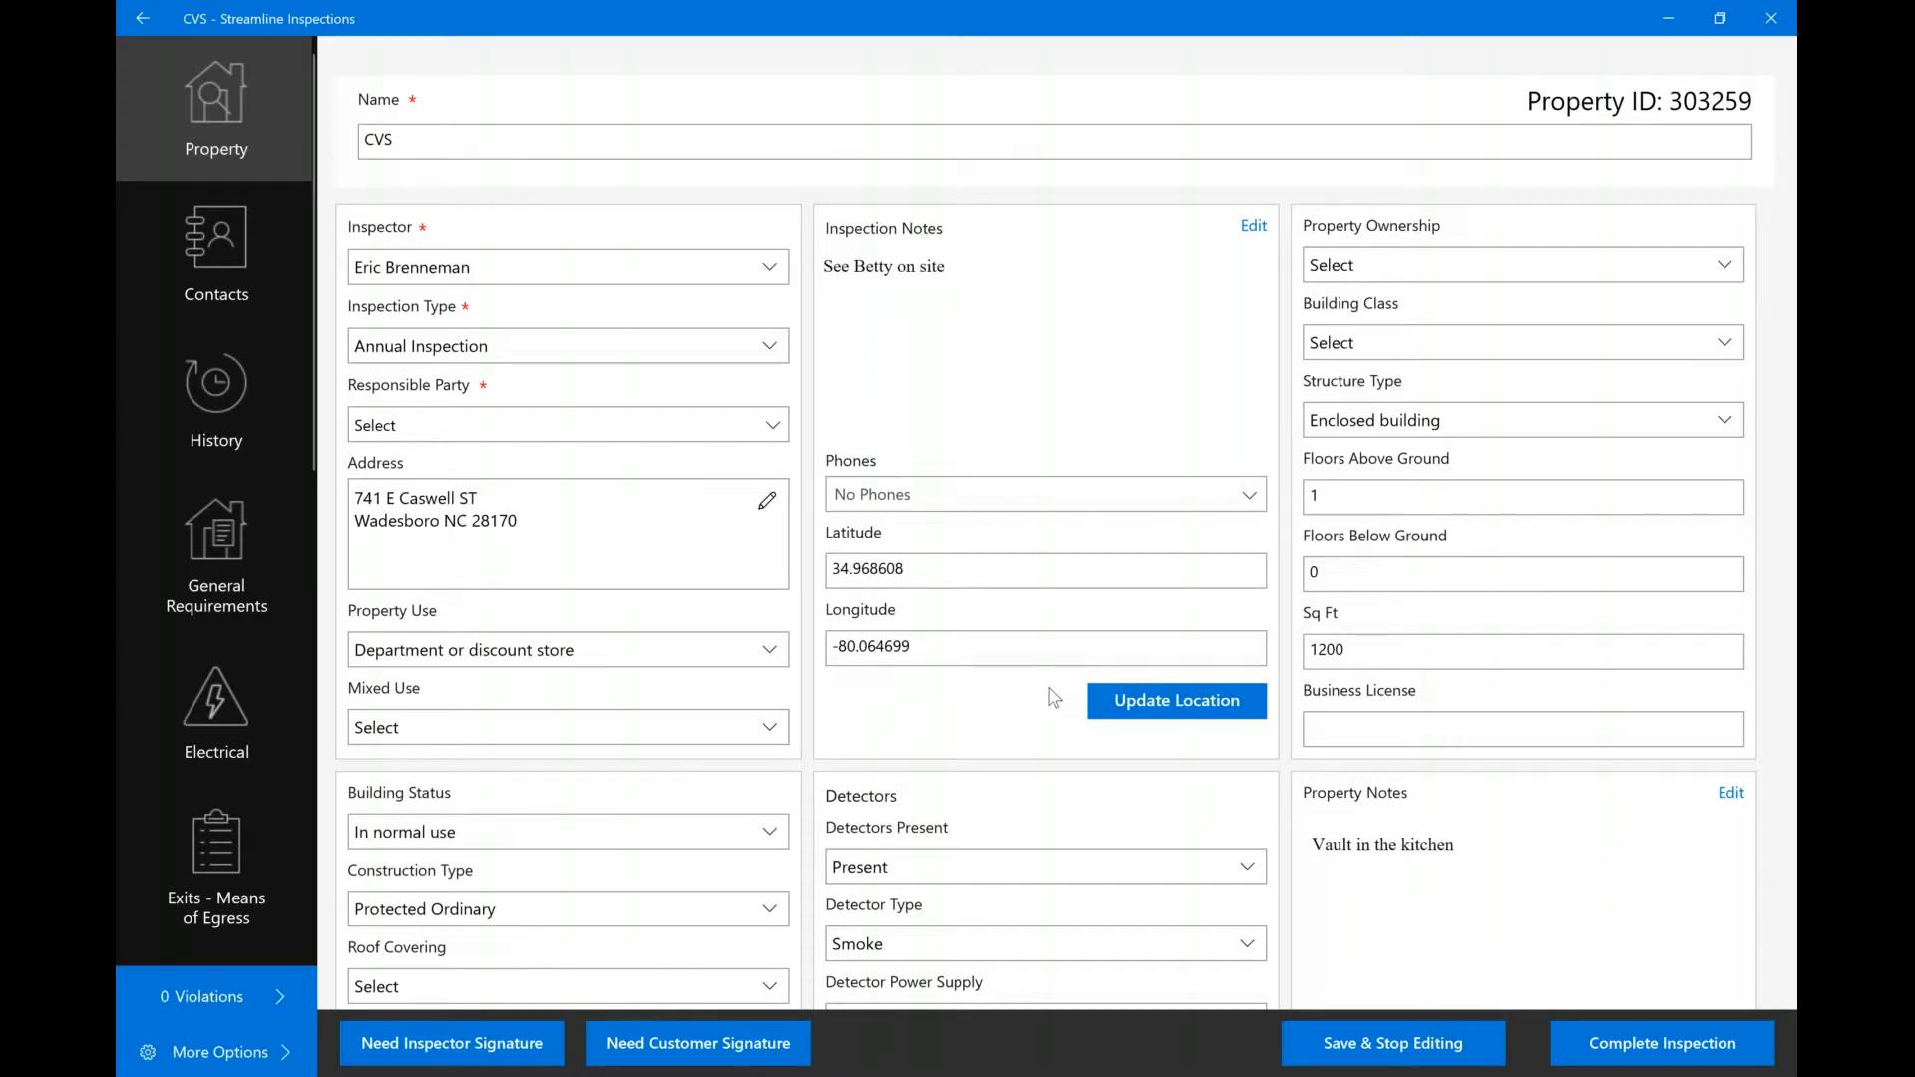
Check the Responsible Party options without changing them, then go to the CVS Contacts page.
scroll(539, 200, down, 1)
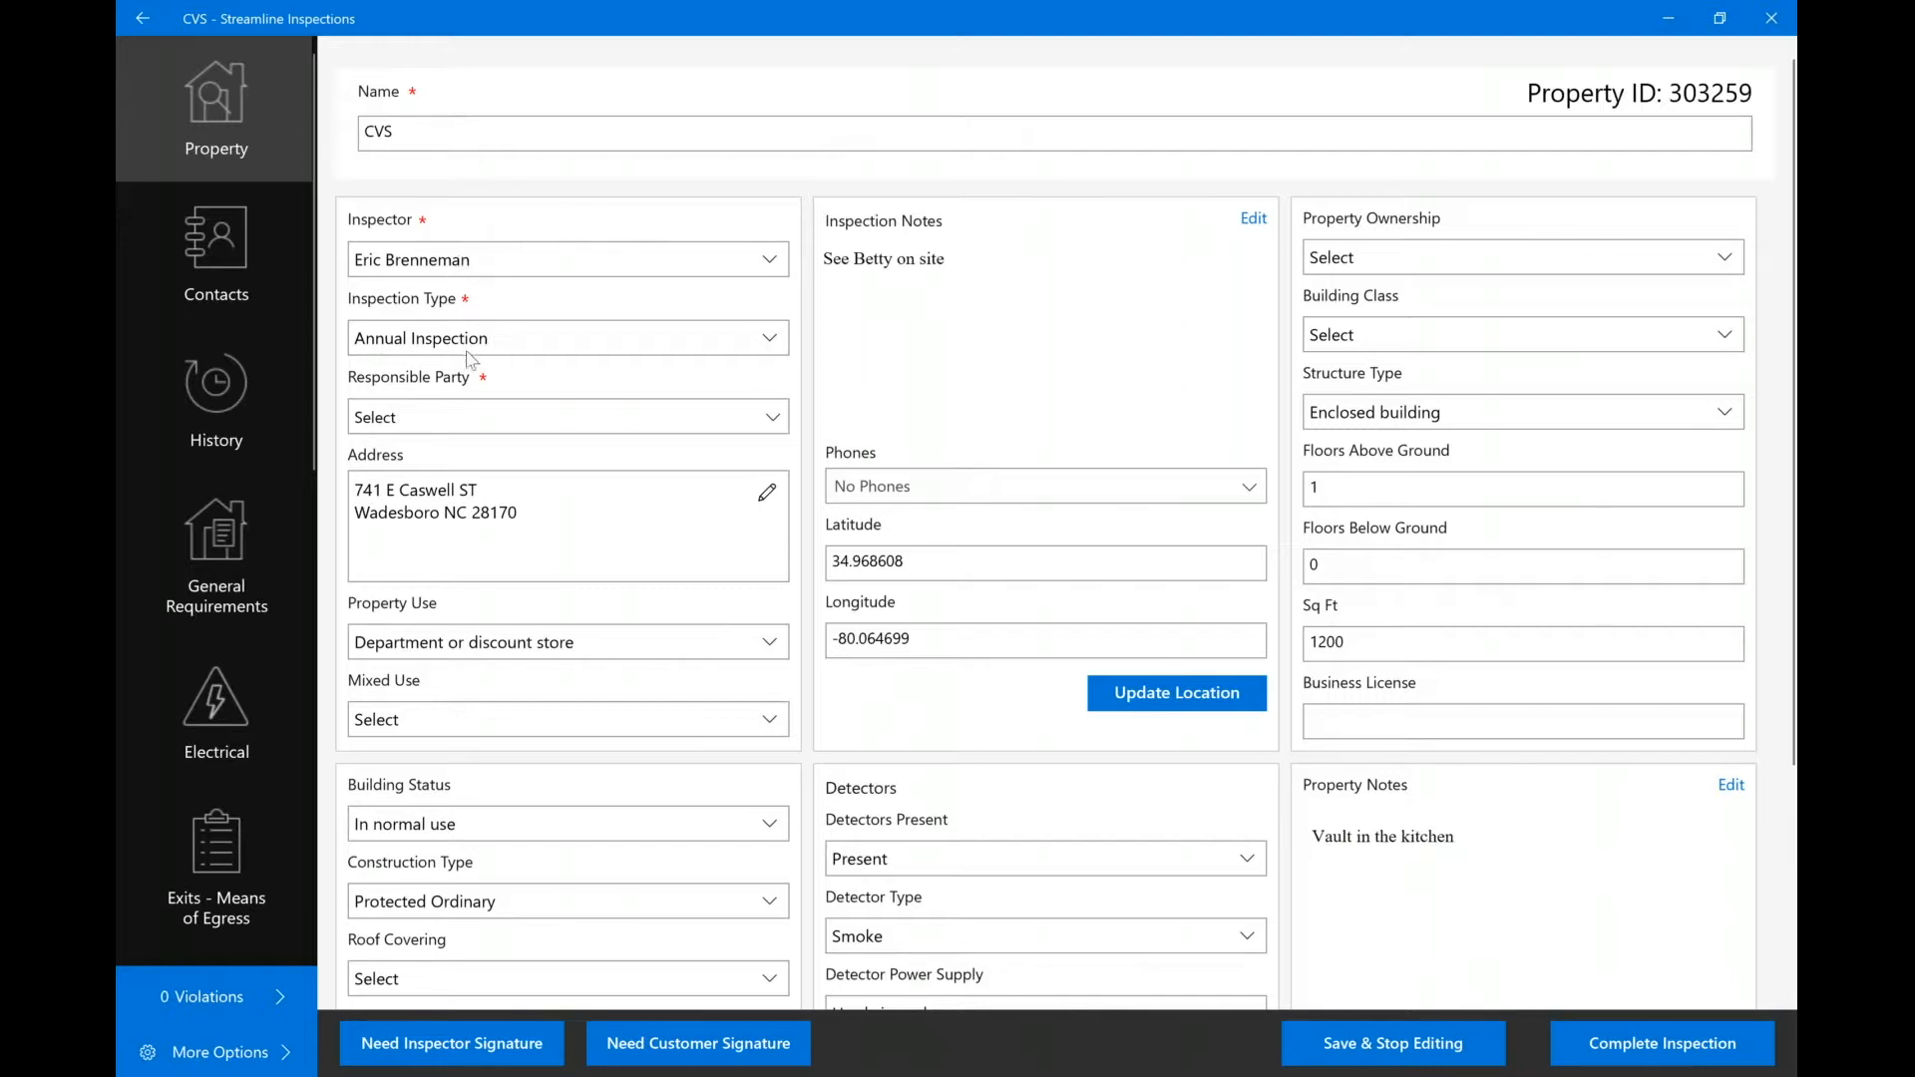
click(455, 420)
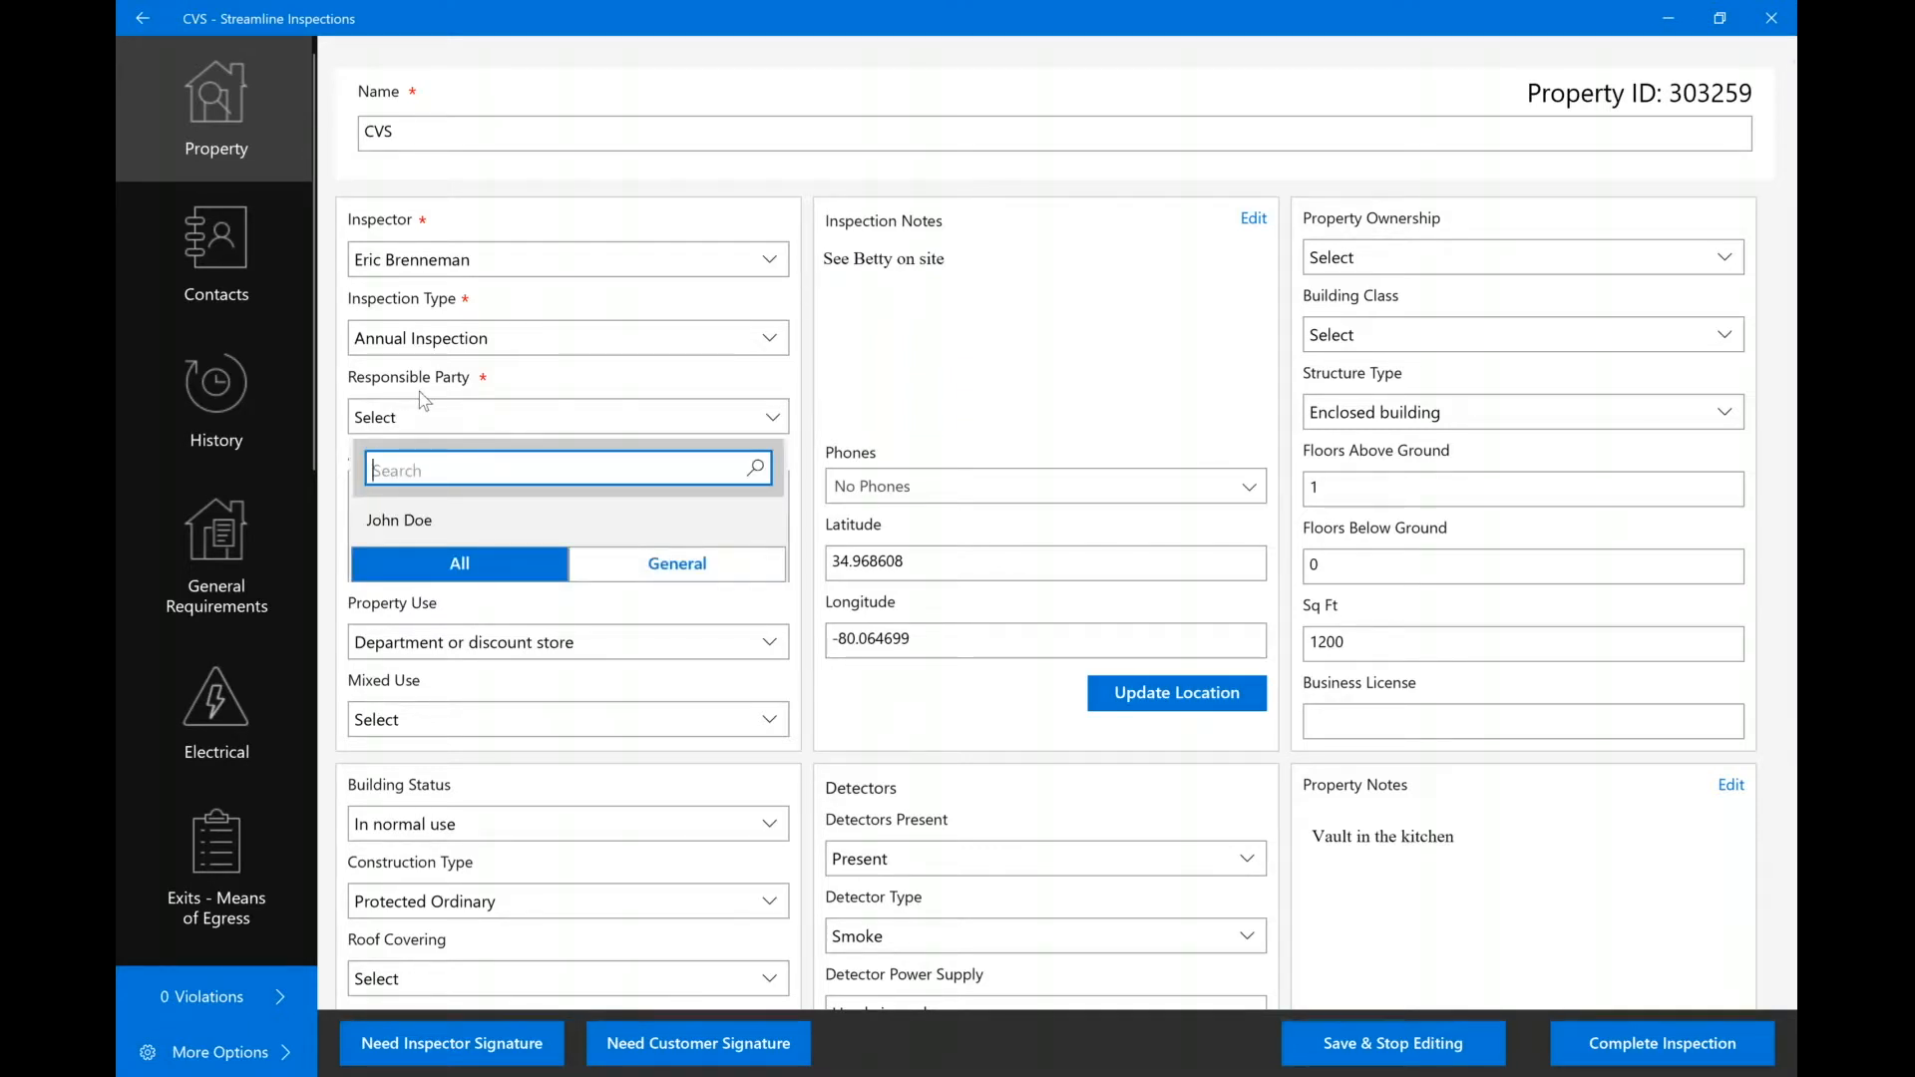
click(221, 250)
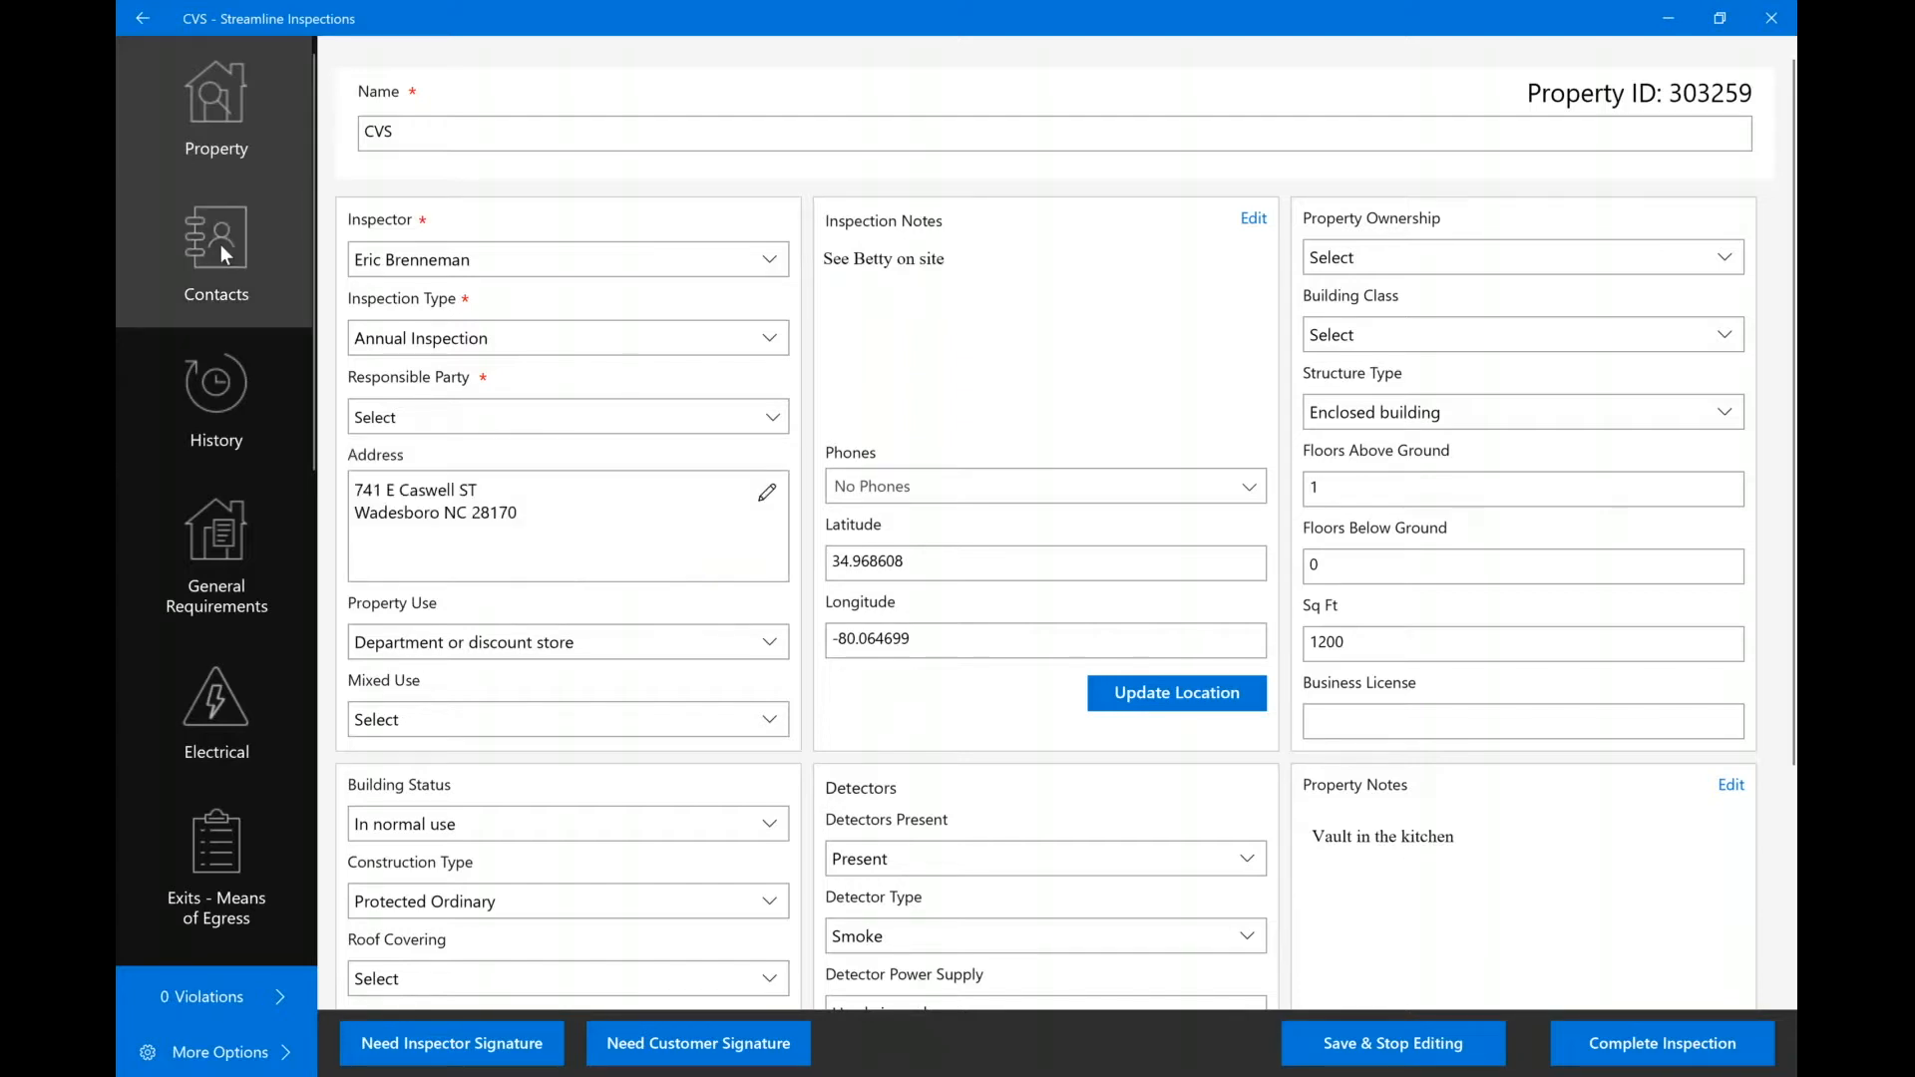
click(195, 290)
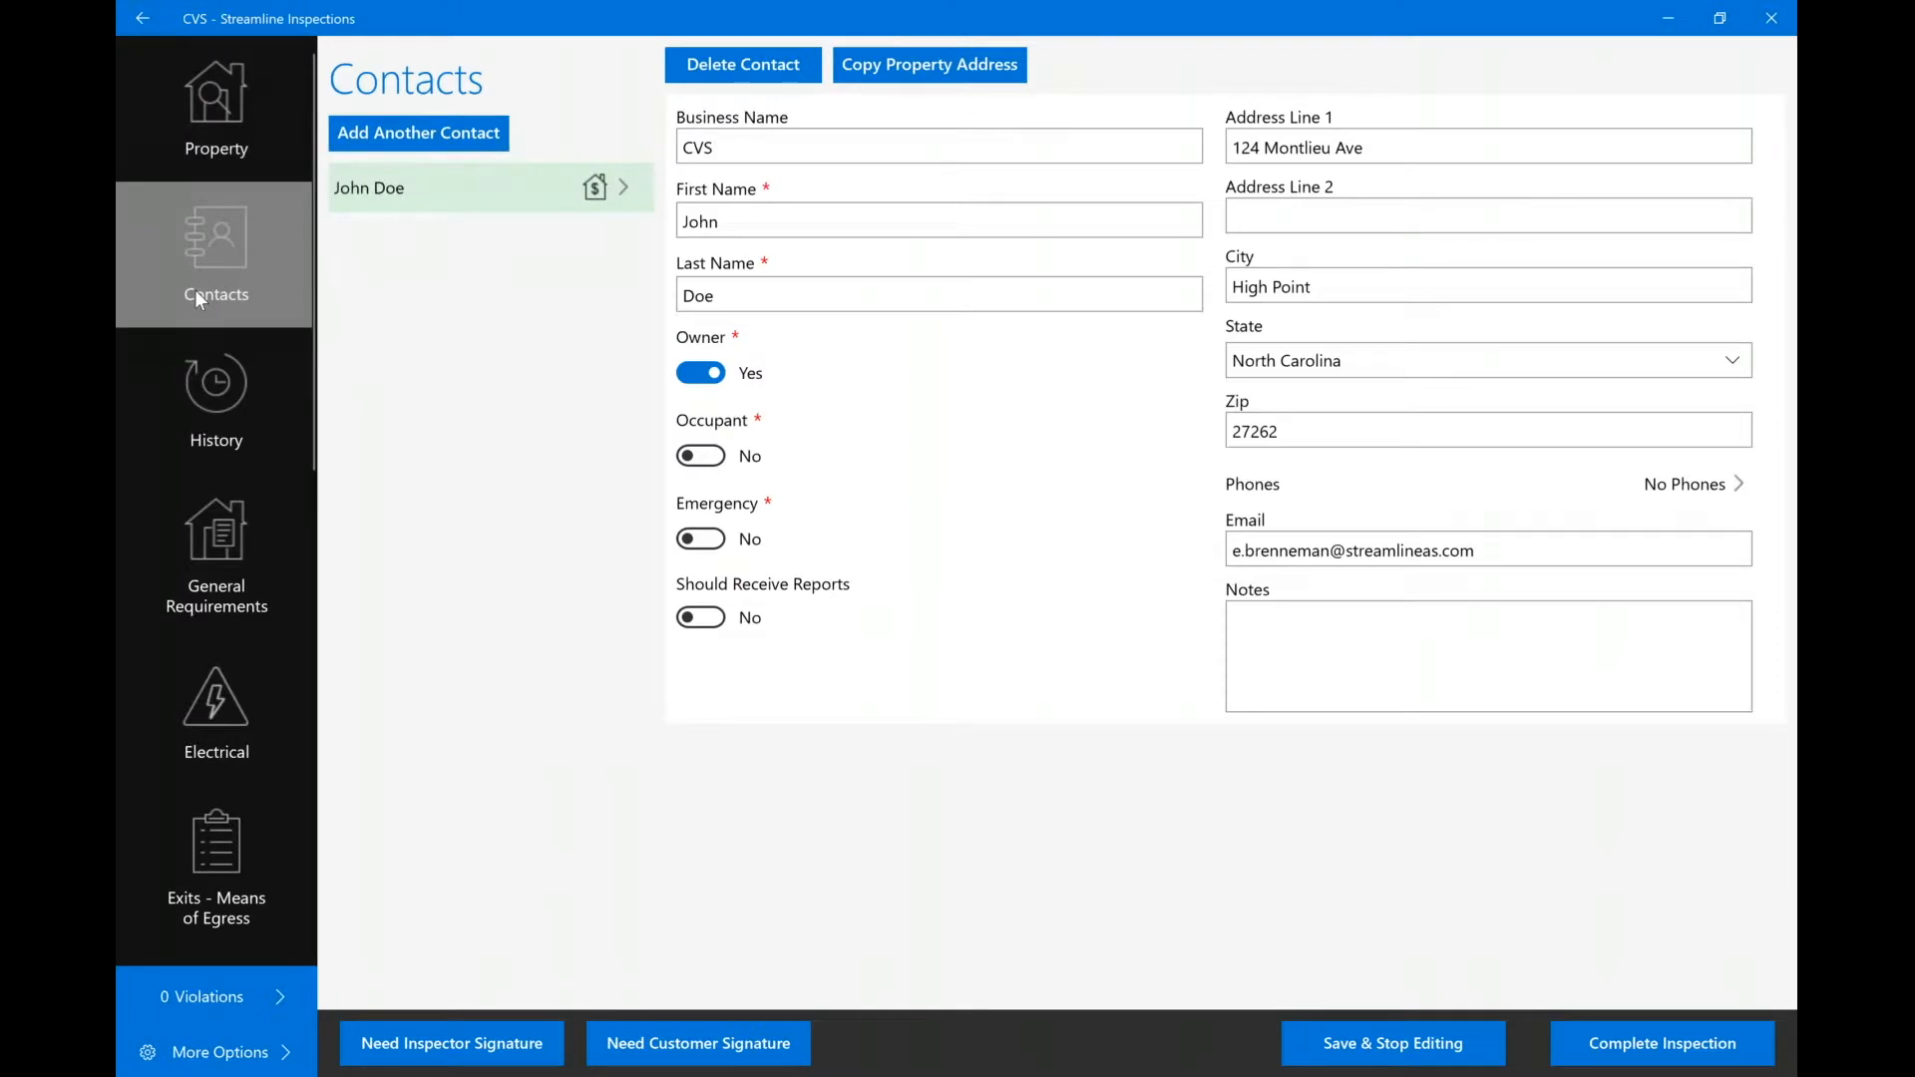
Add the sales contractor from the existing contractors list as a new contact.
click(423, 146)
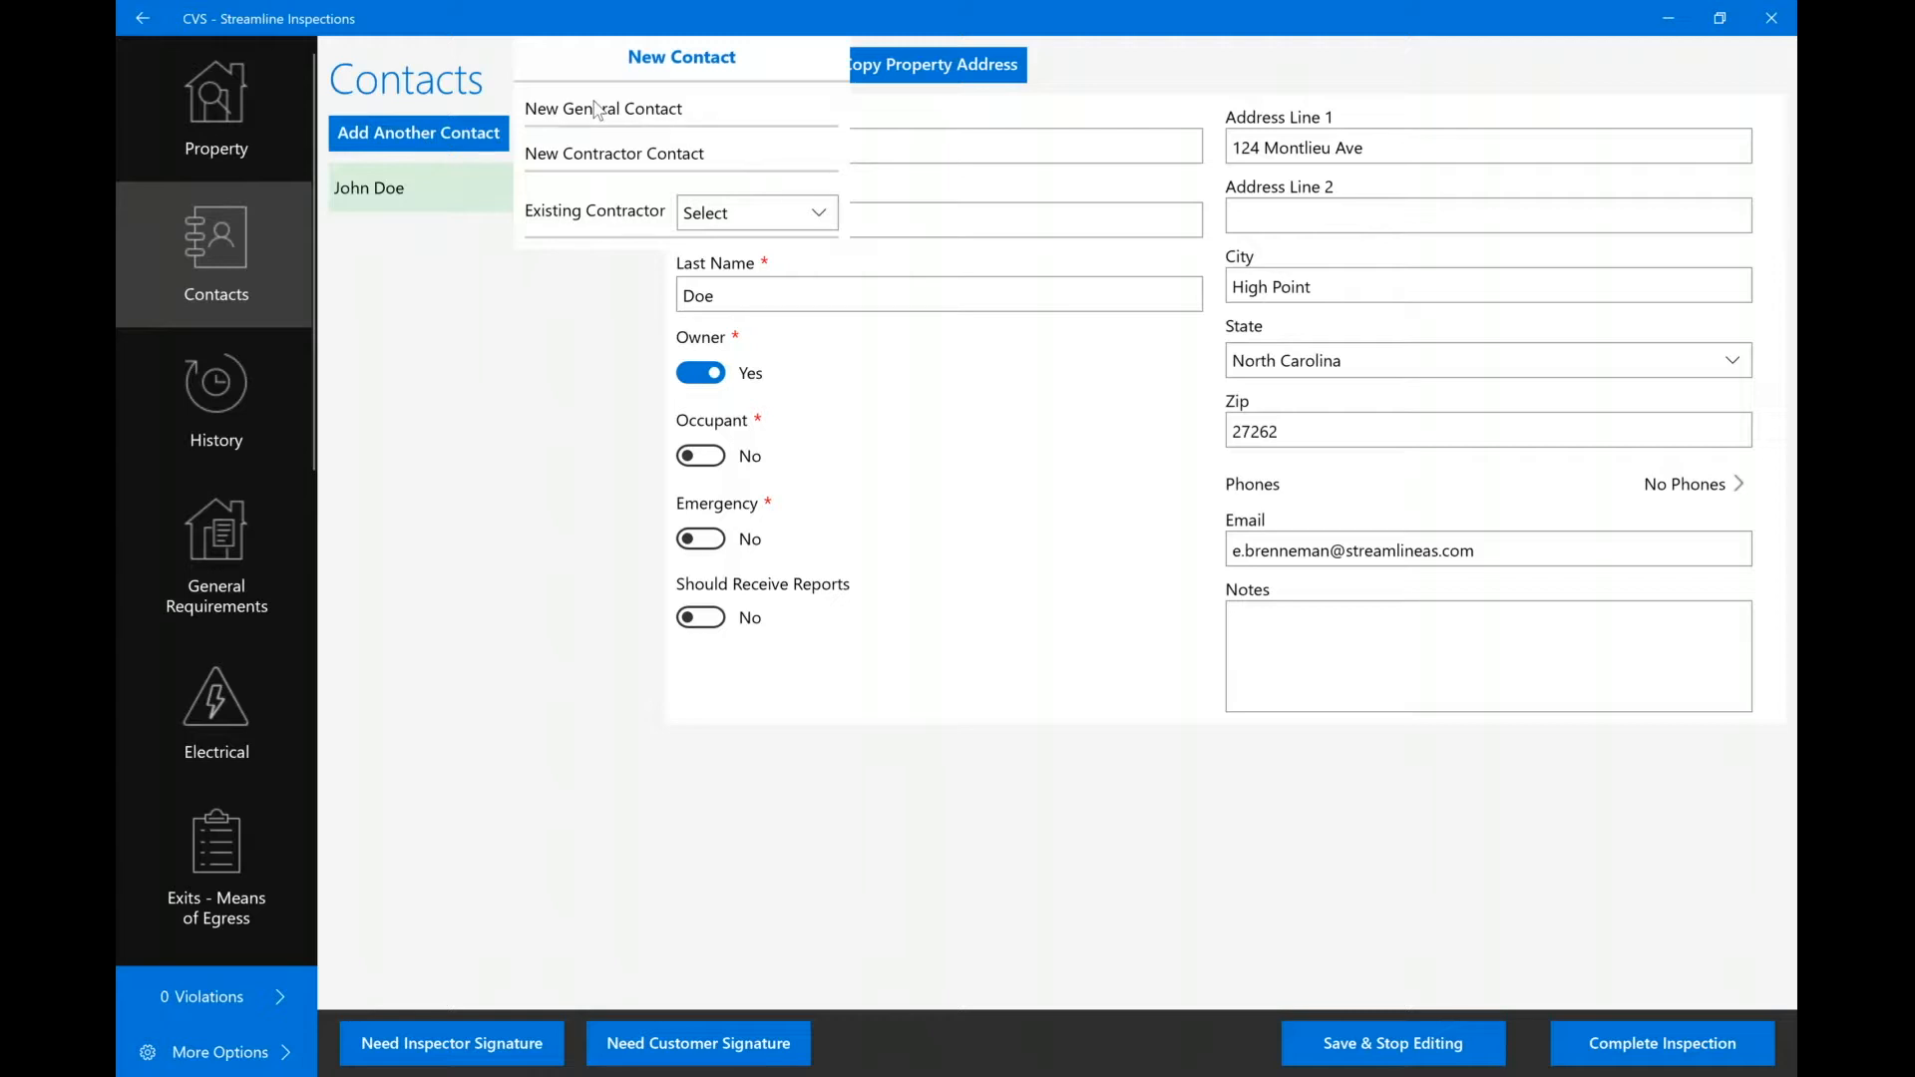
click(788, 227)
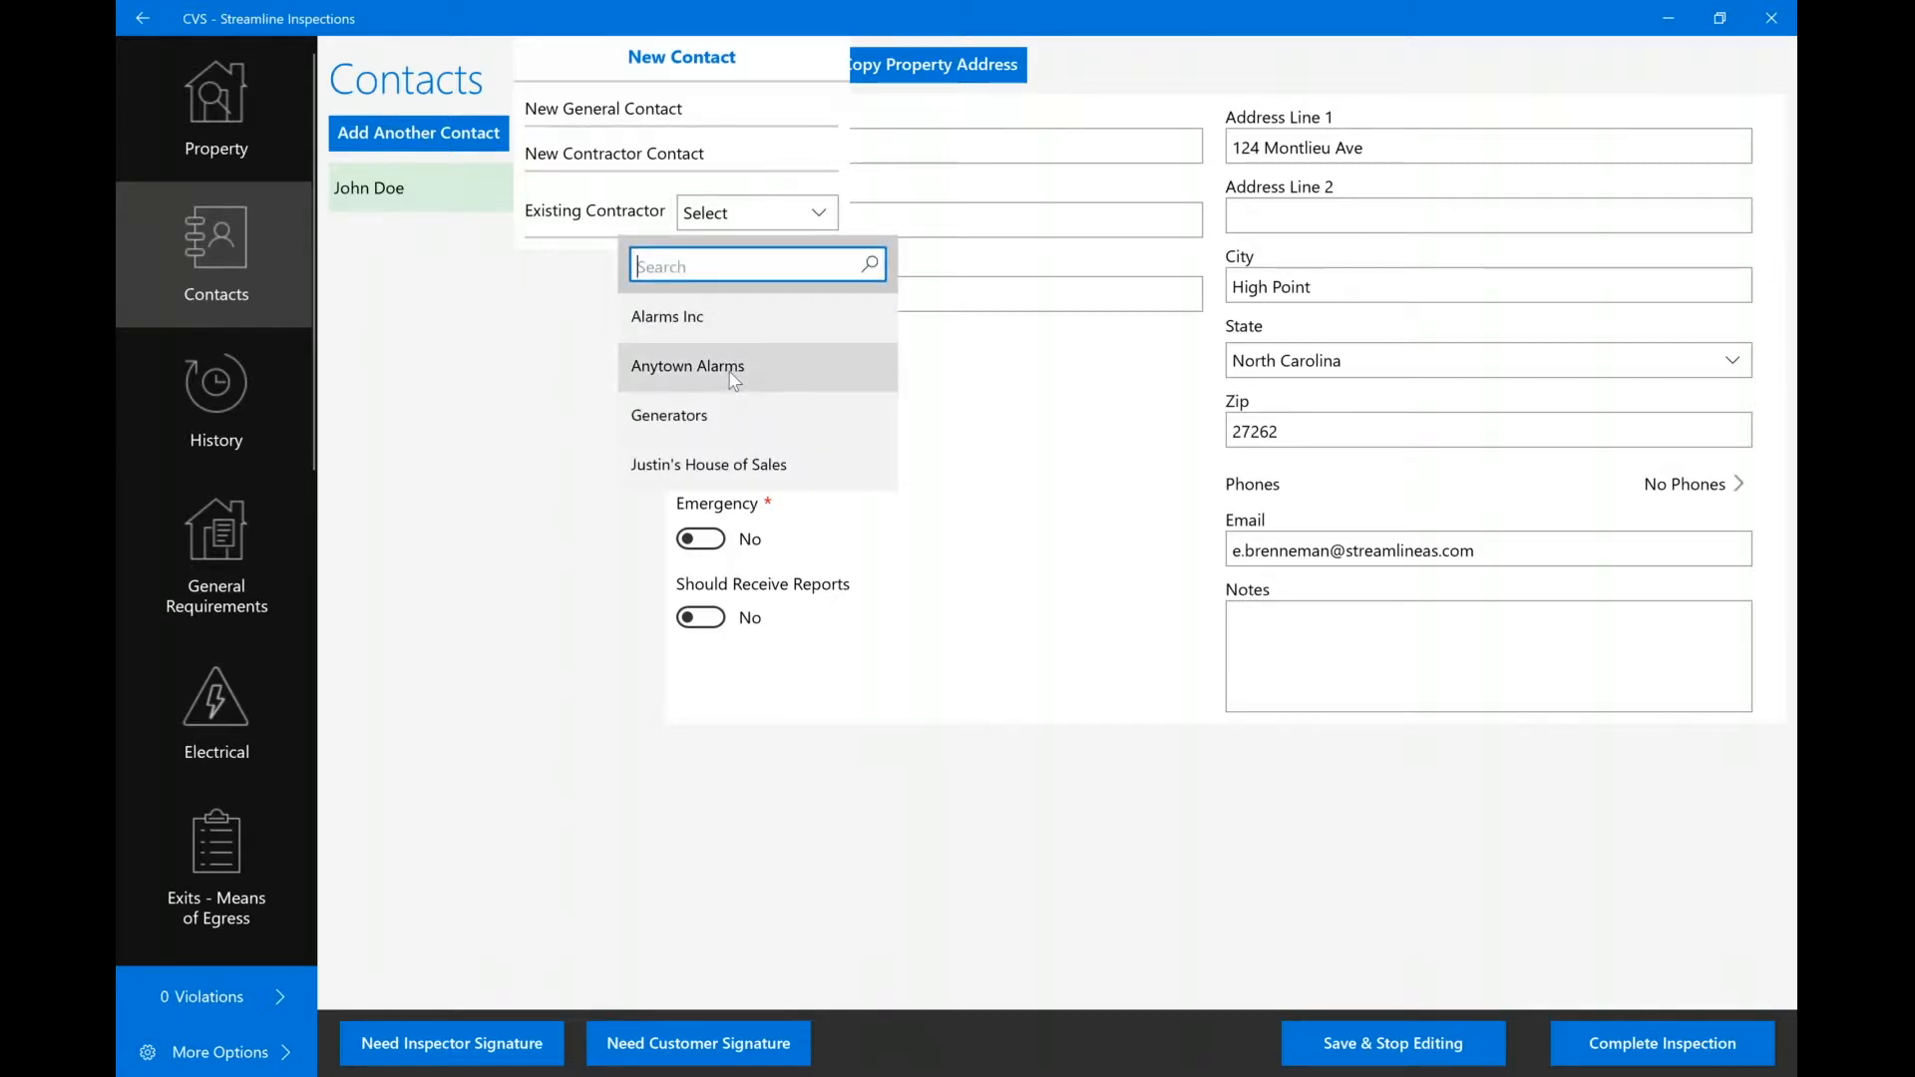
click(710, 467)
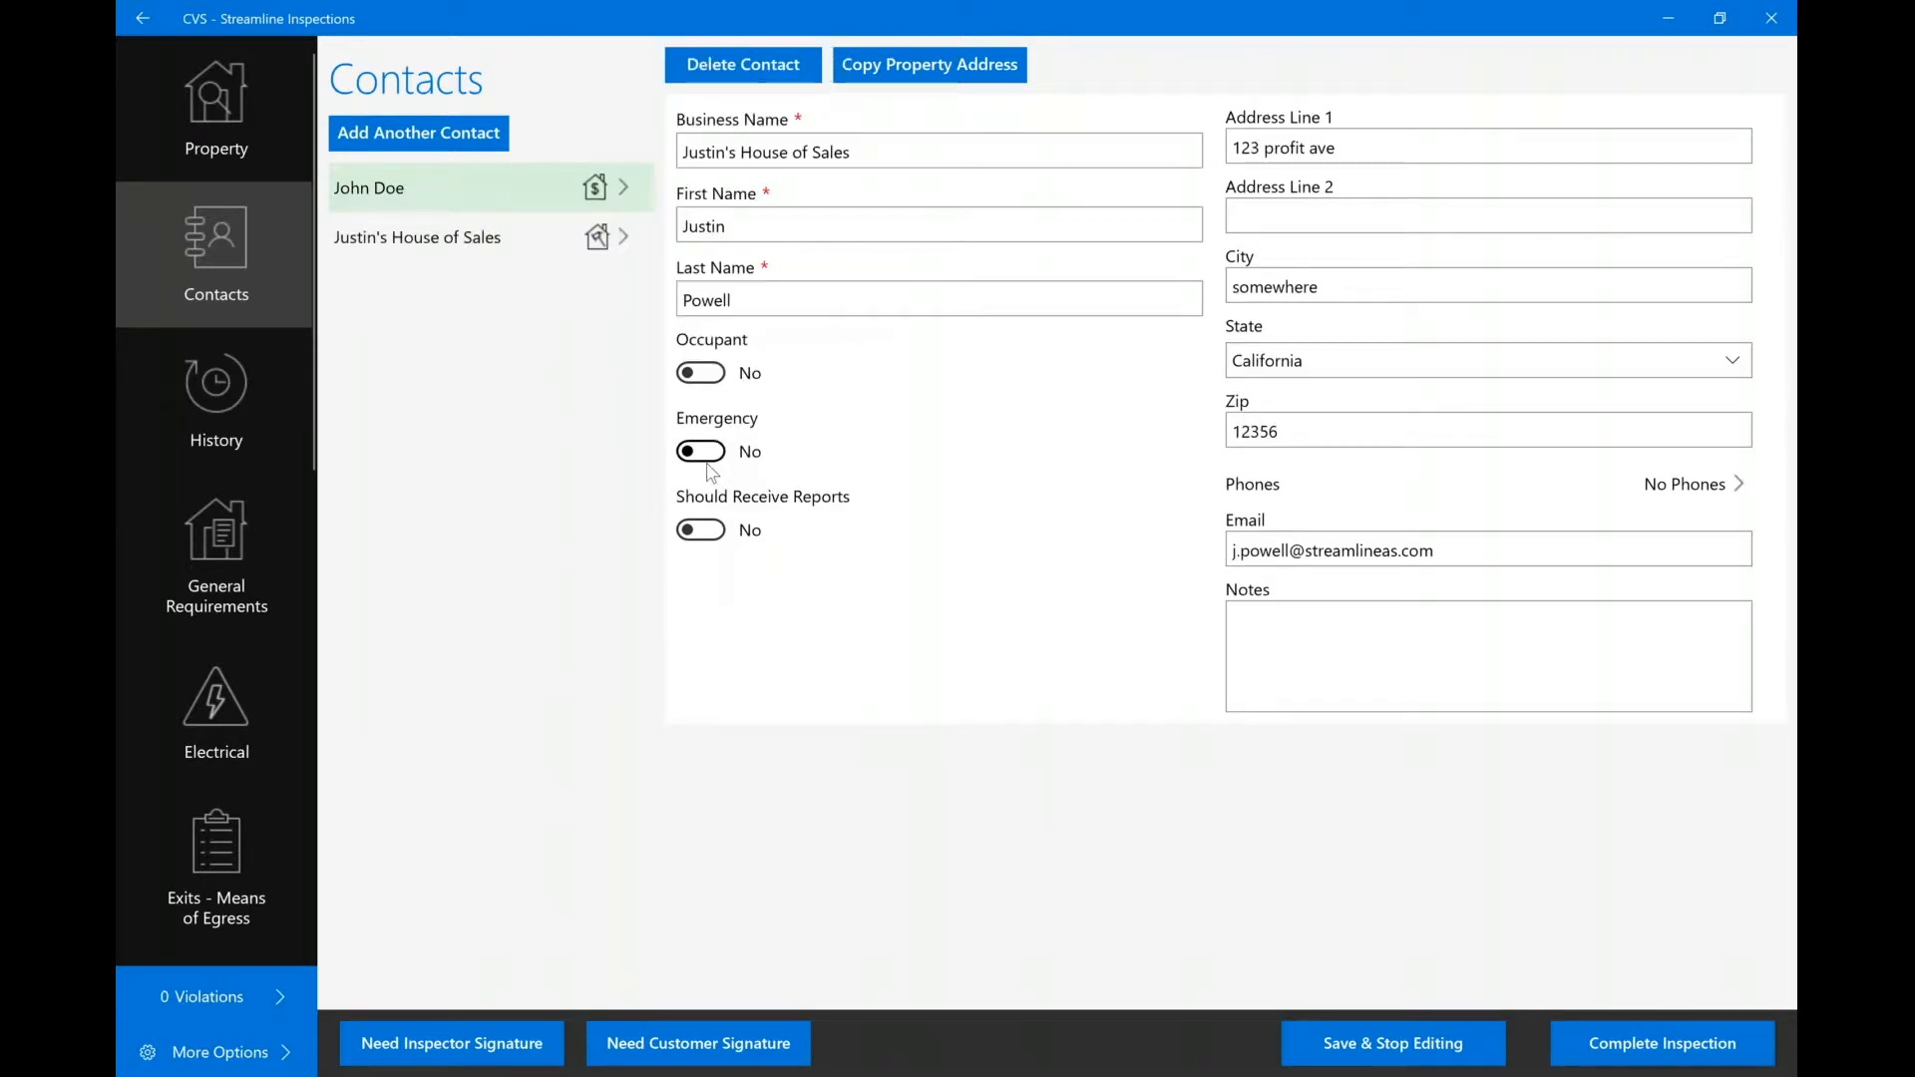
Delete the contractor contact and return to the Property page.
click(441, 224)
click(746, 63)
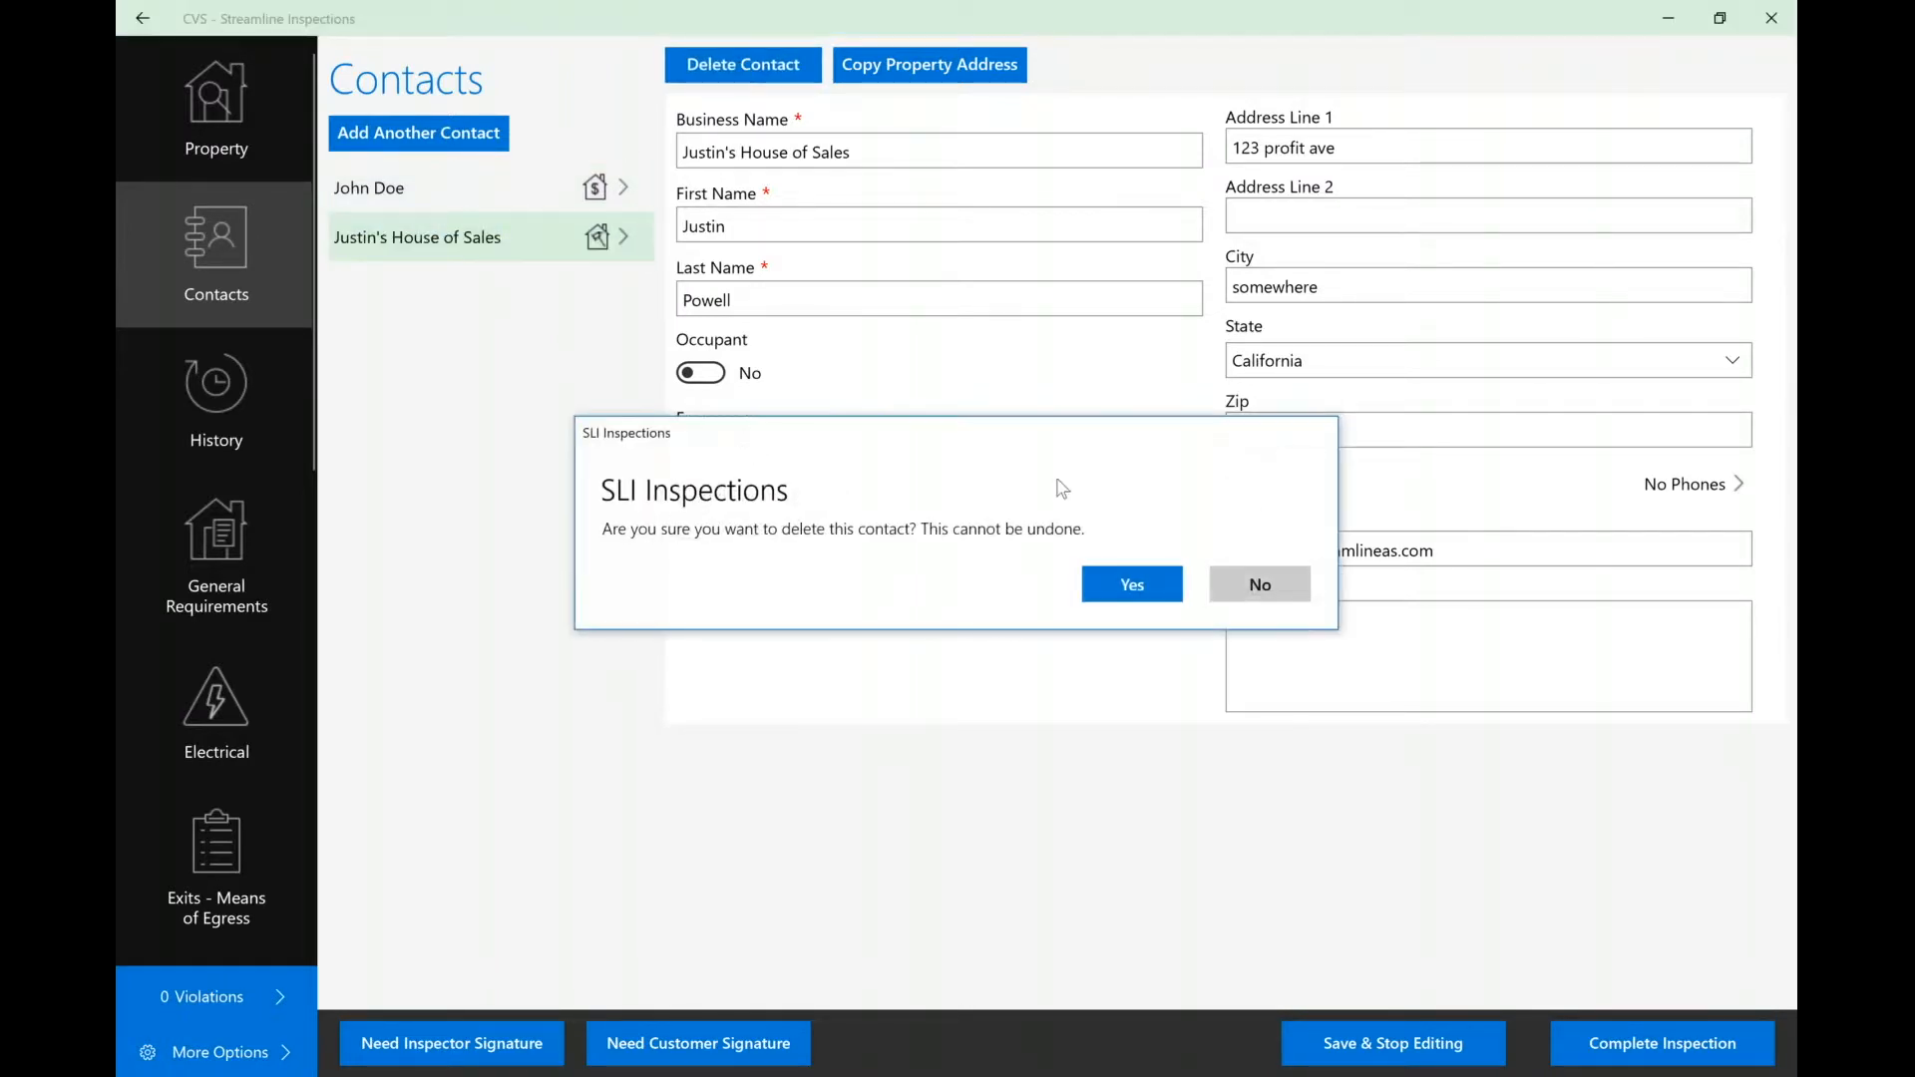
click(1124, 584)
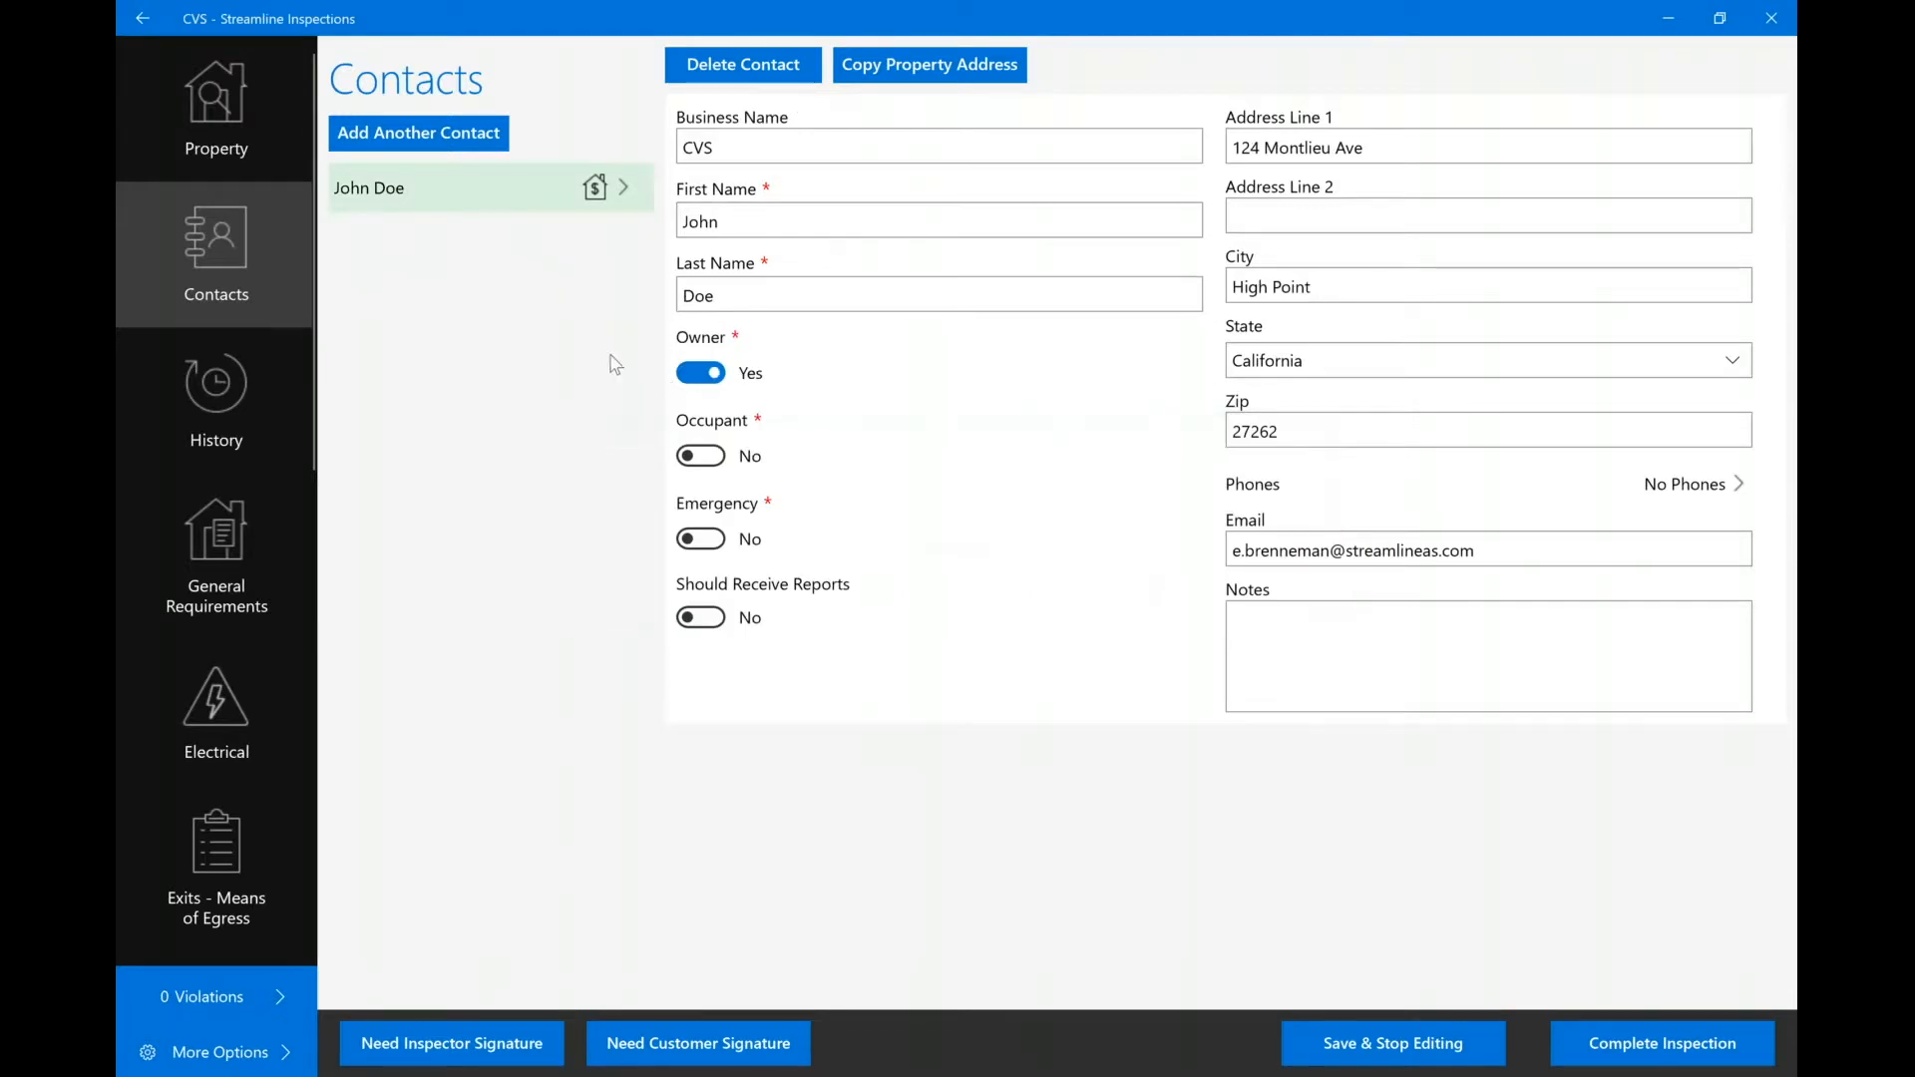
click(242, 119)
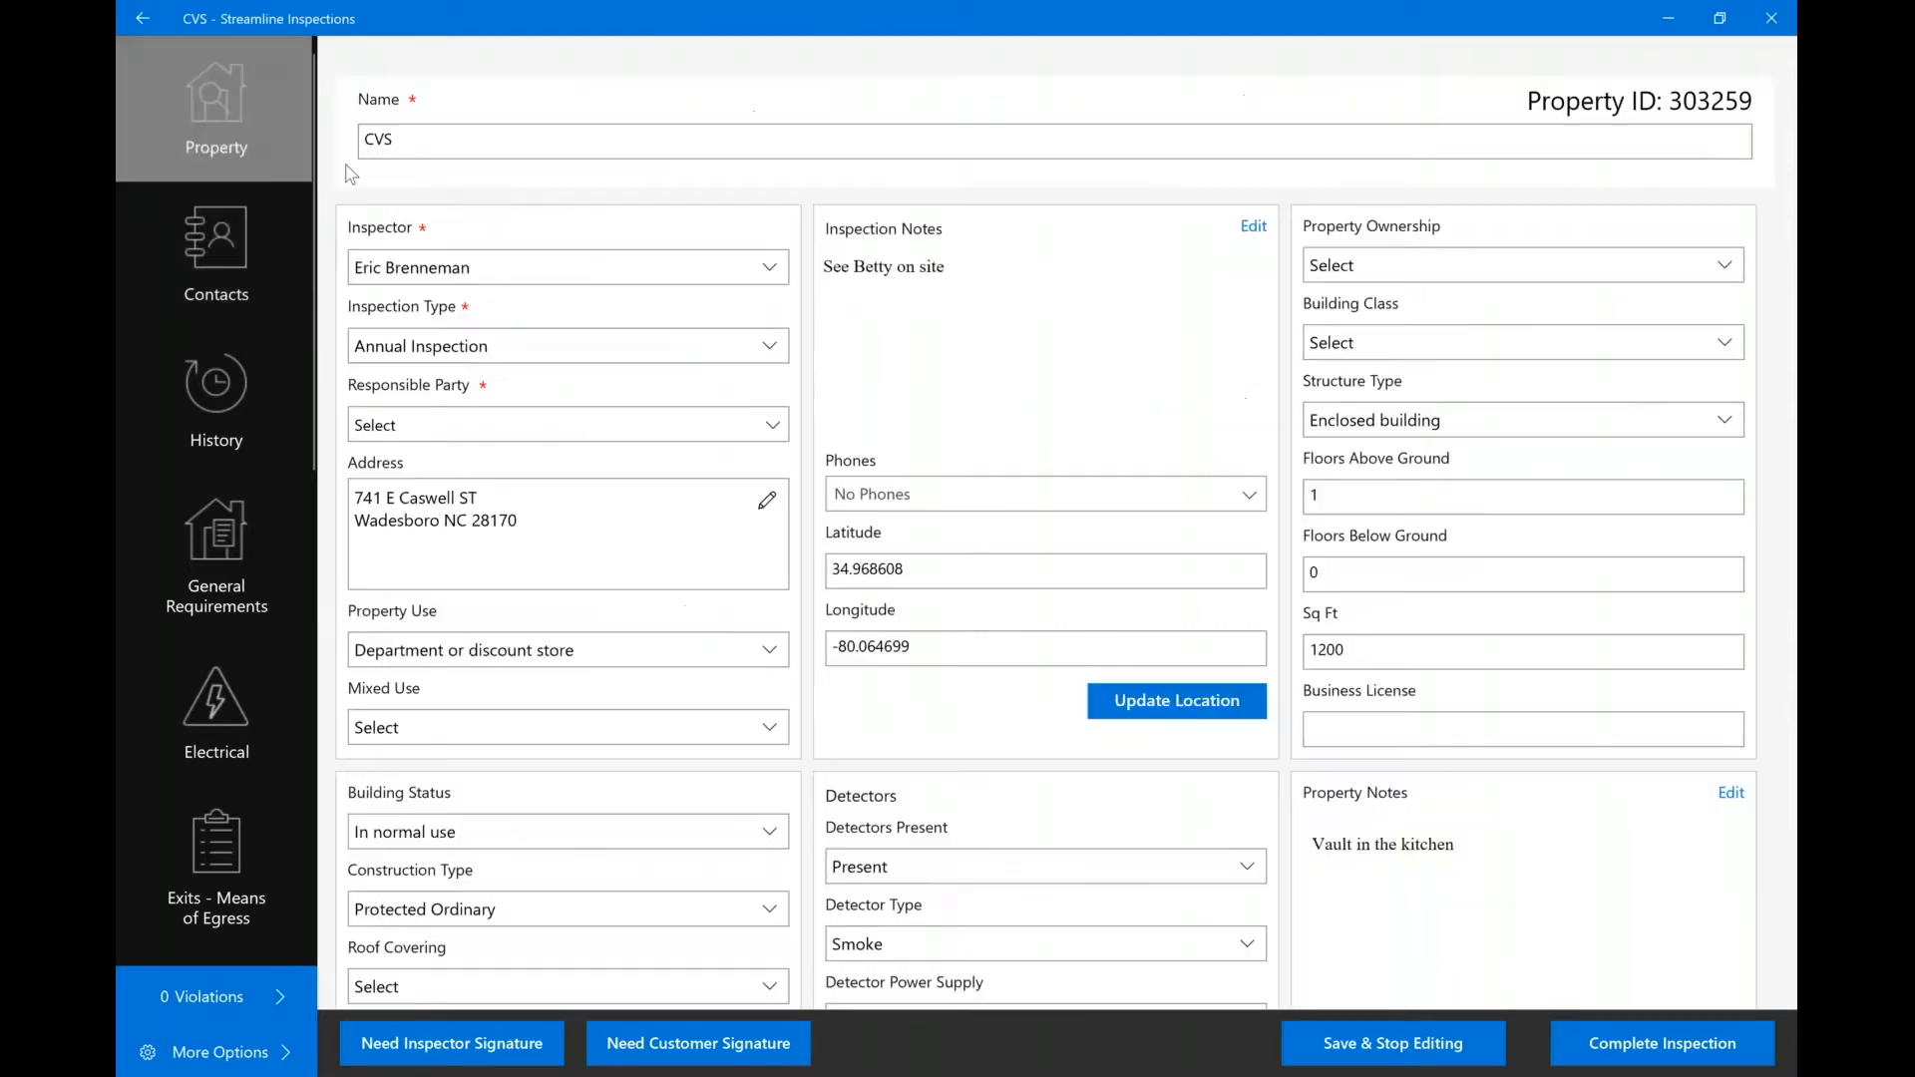
Set the owner contact as Responsible Party and erase the old Inspection Notes text.
click(429, 432)
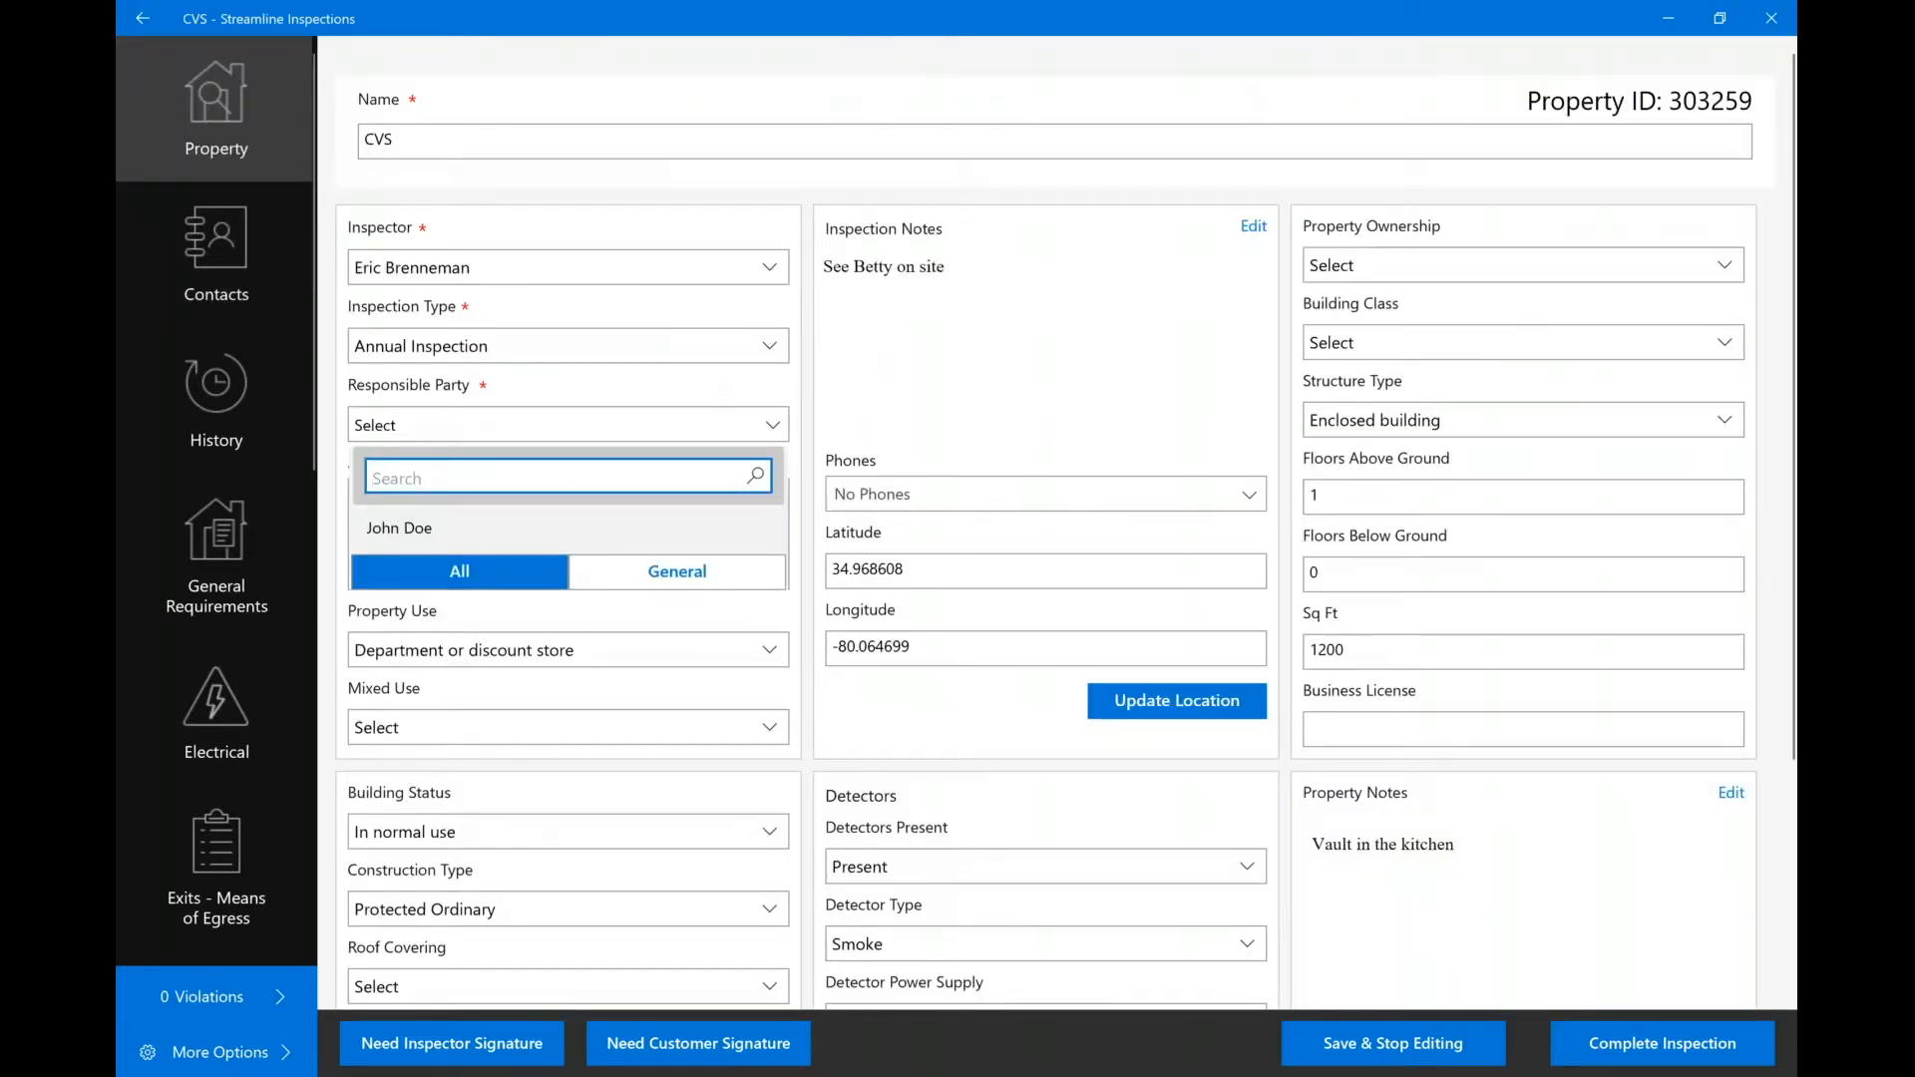
click(401, 535)
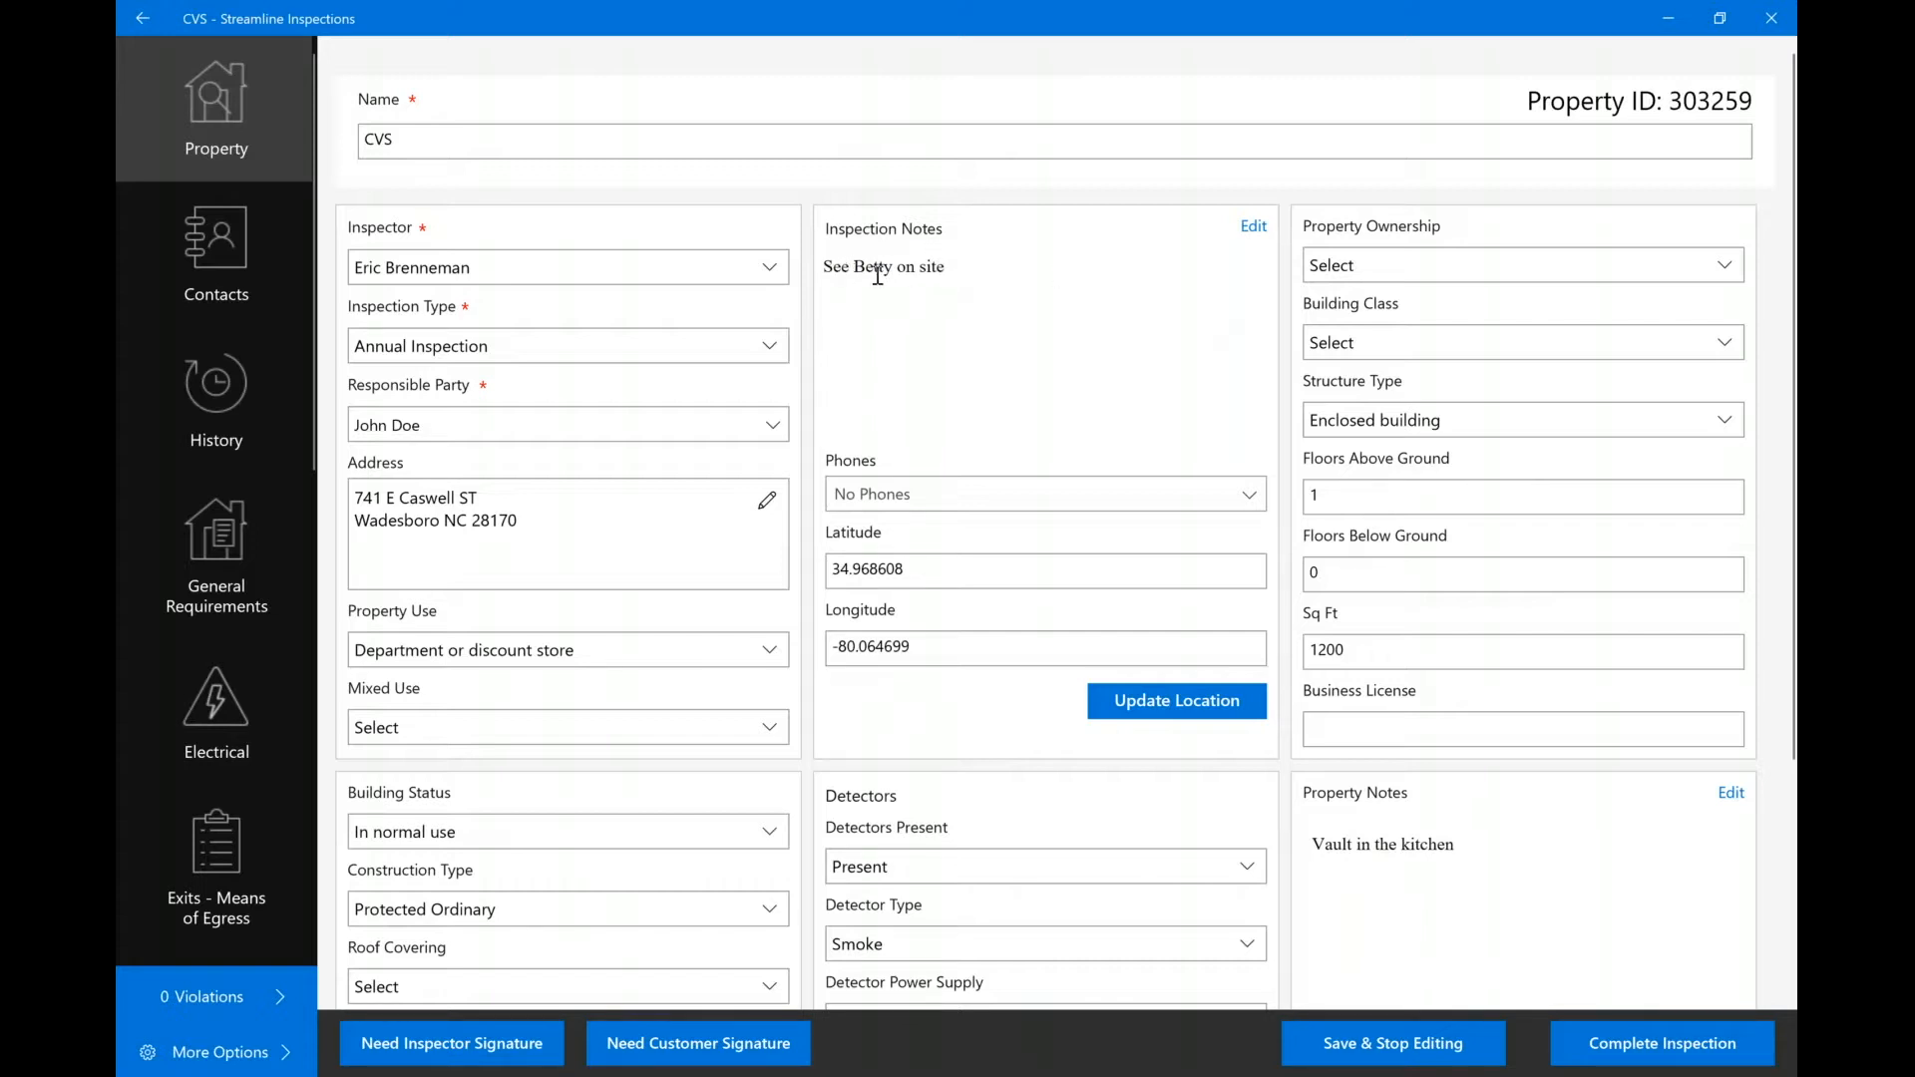
click(1253, 228)
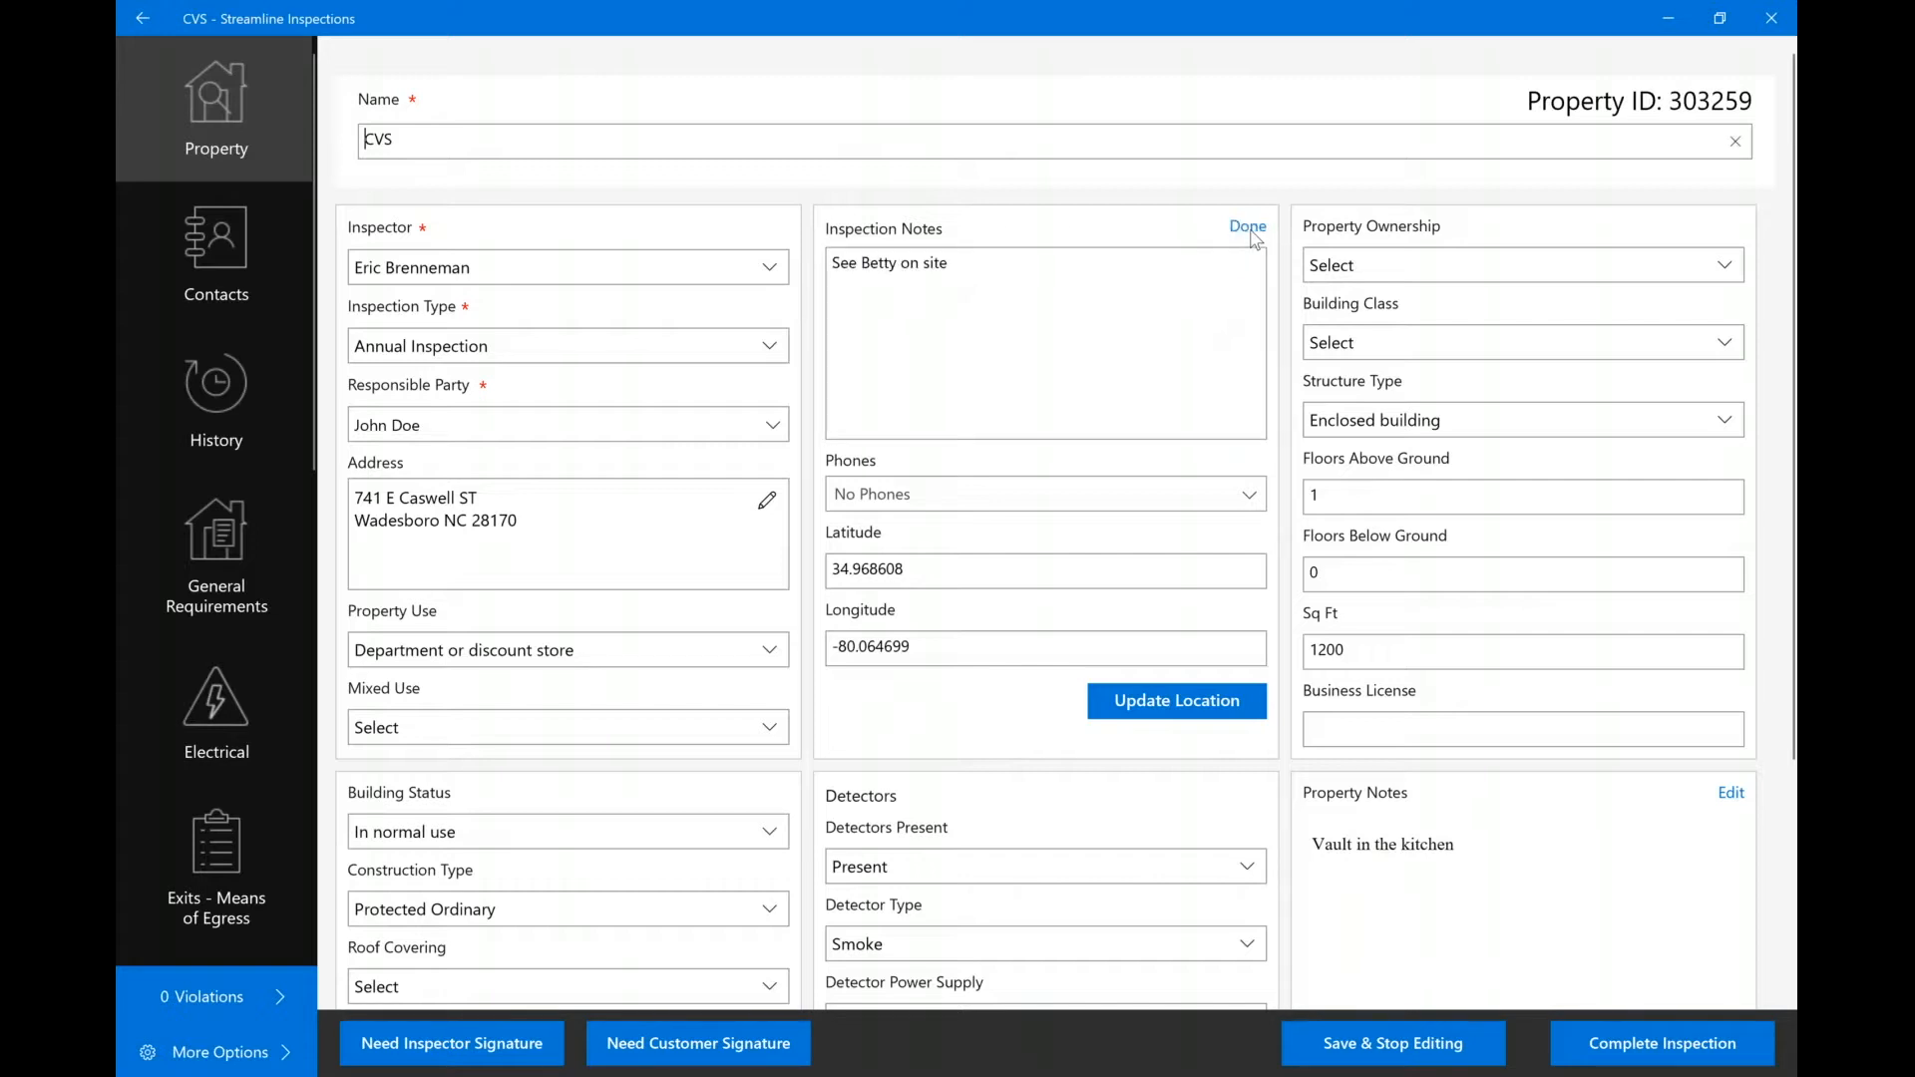
triple_click(1128, 286)
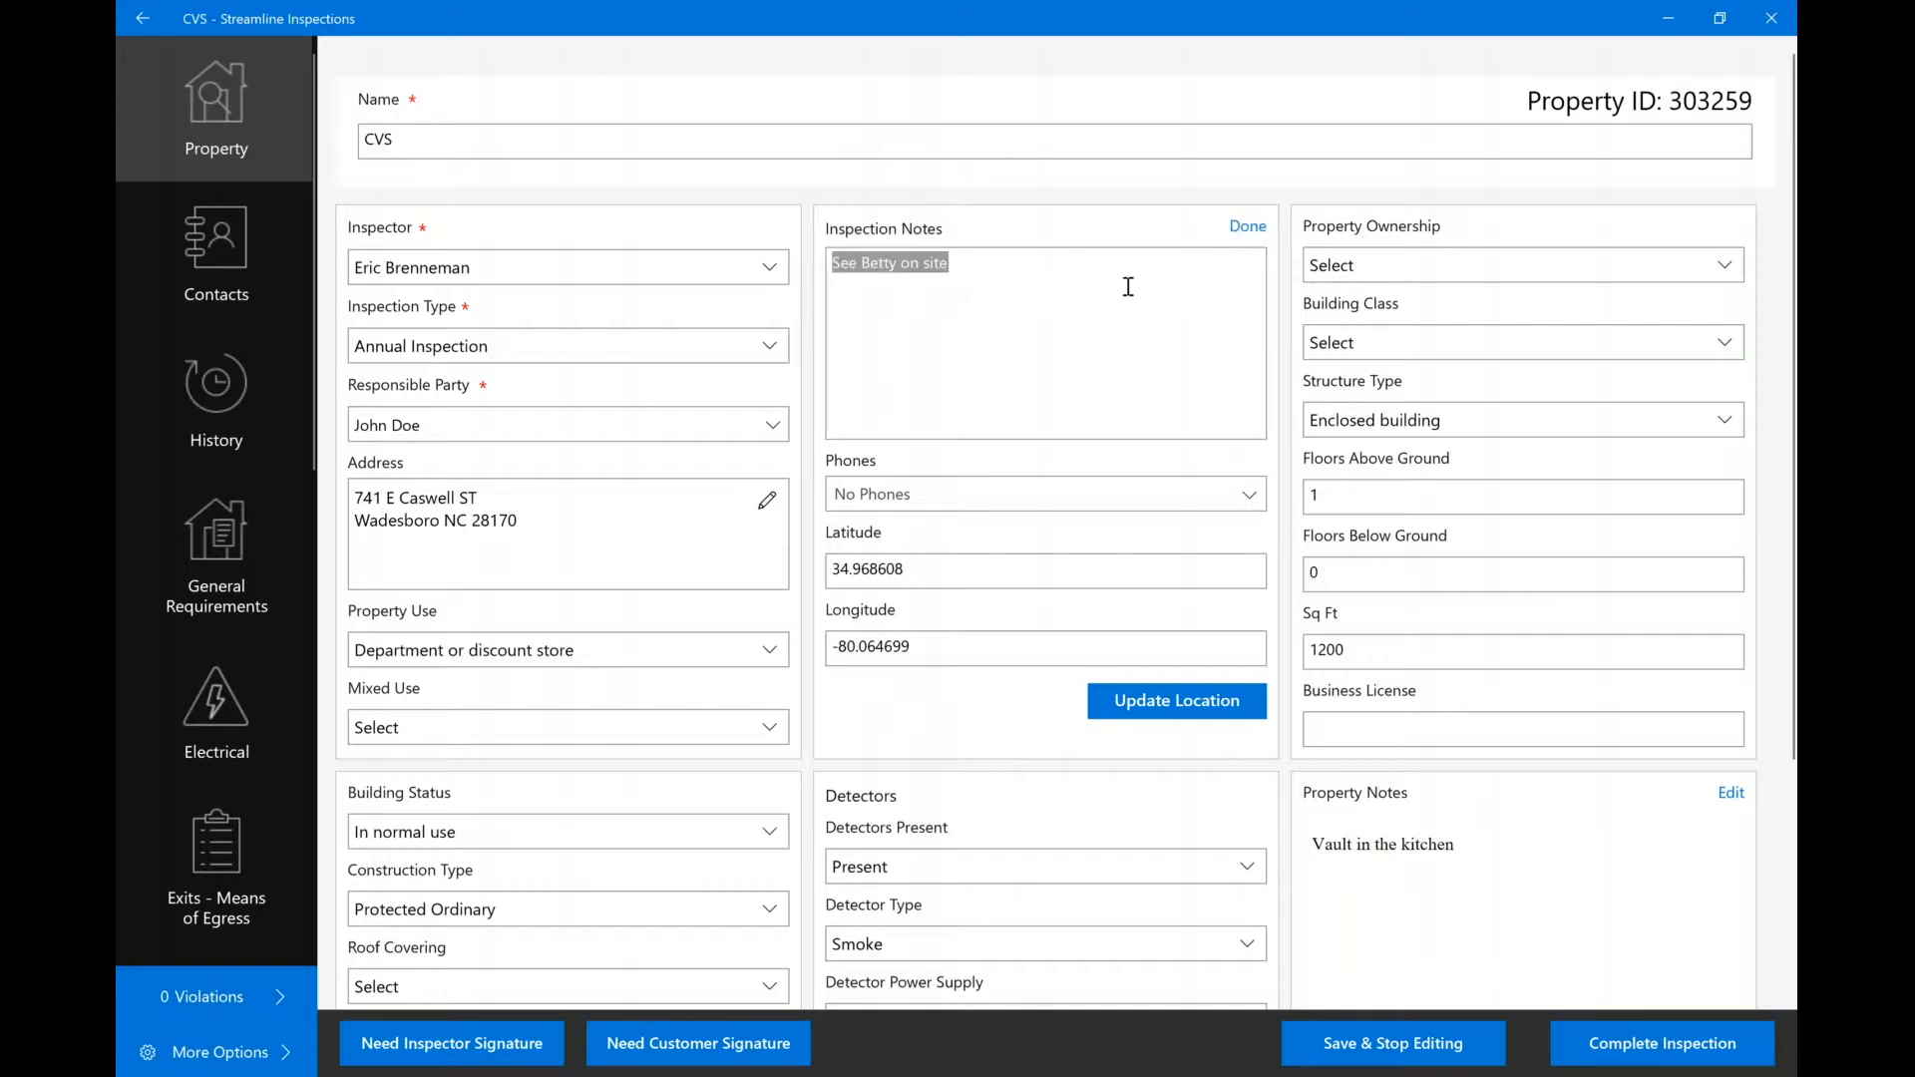
key(BackSpace)
click(1247, 228)
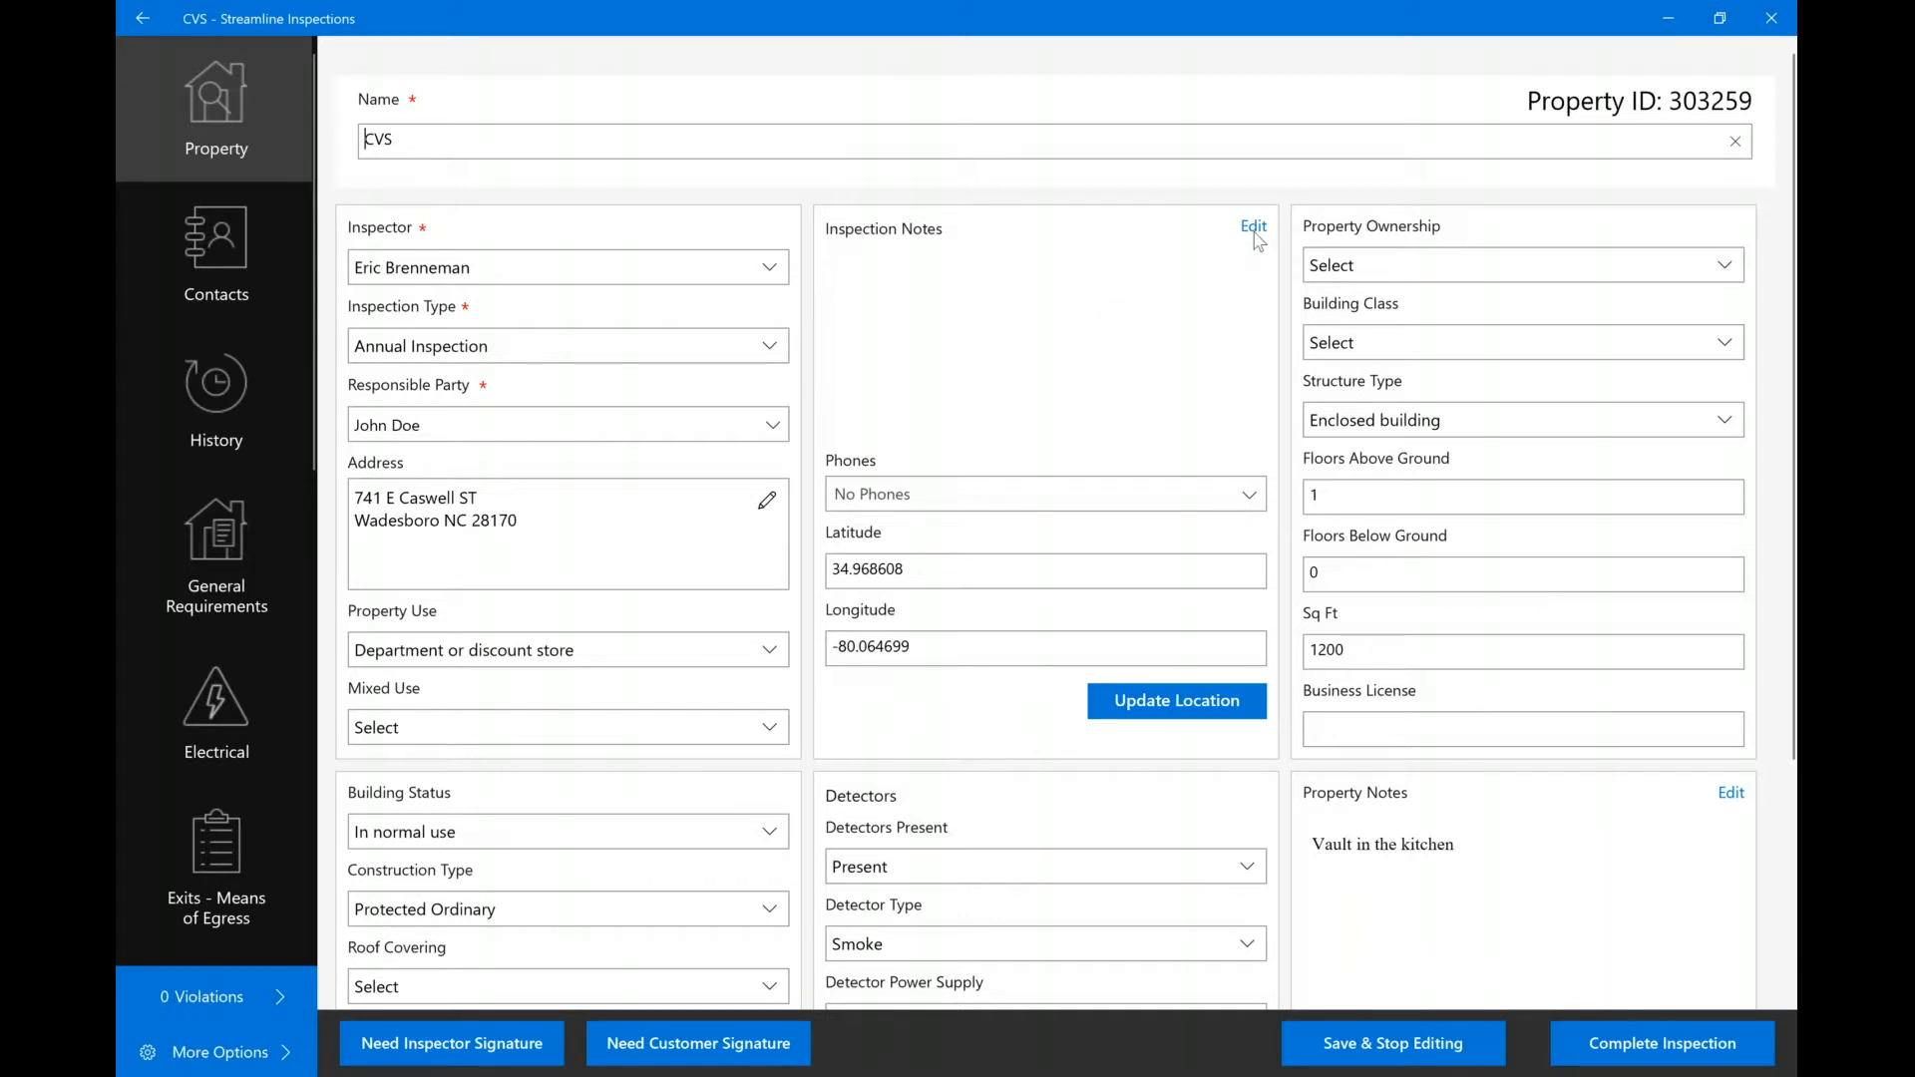
Visit the Contacts page, then the History & Documents page with its four inspection reports.
click(196, 256)
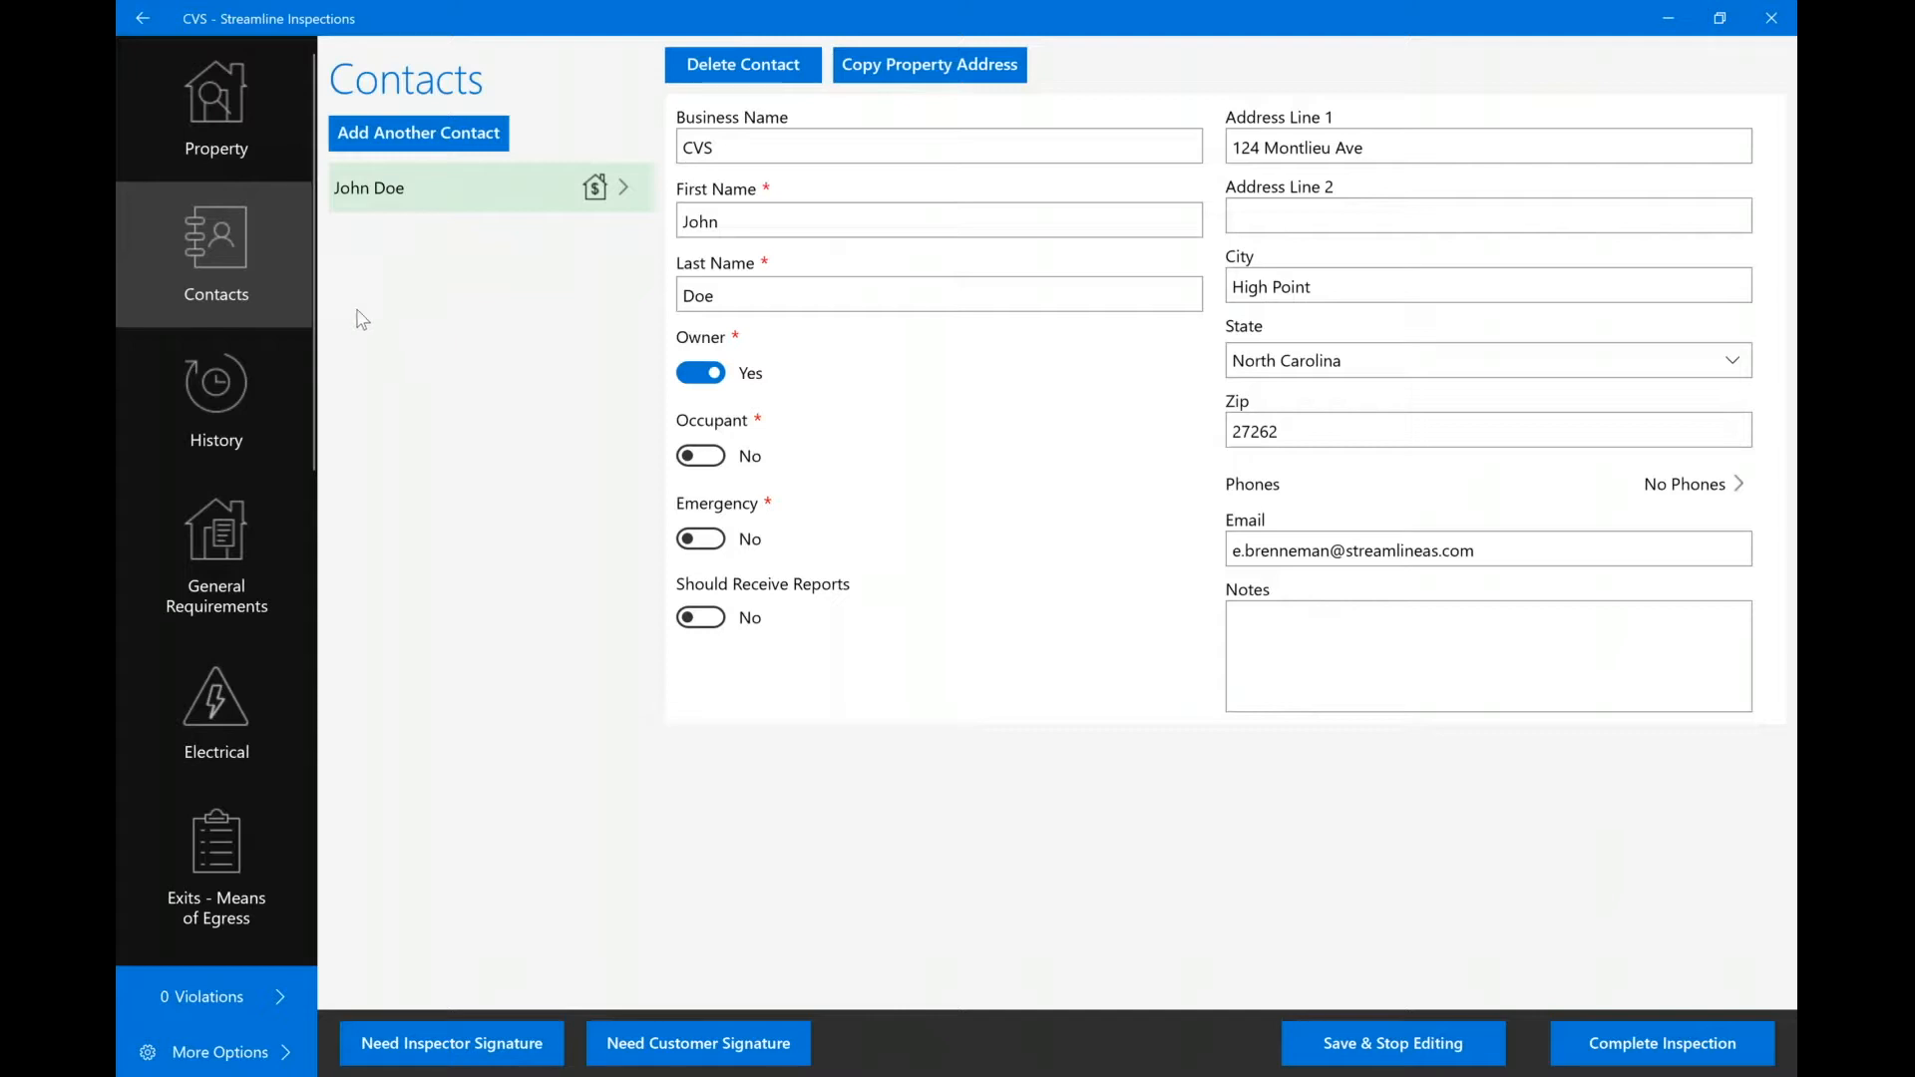
click(235, 382)
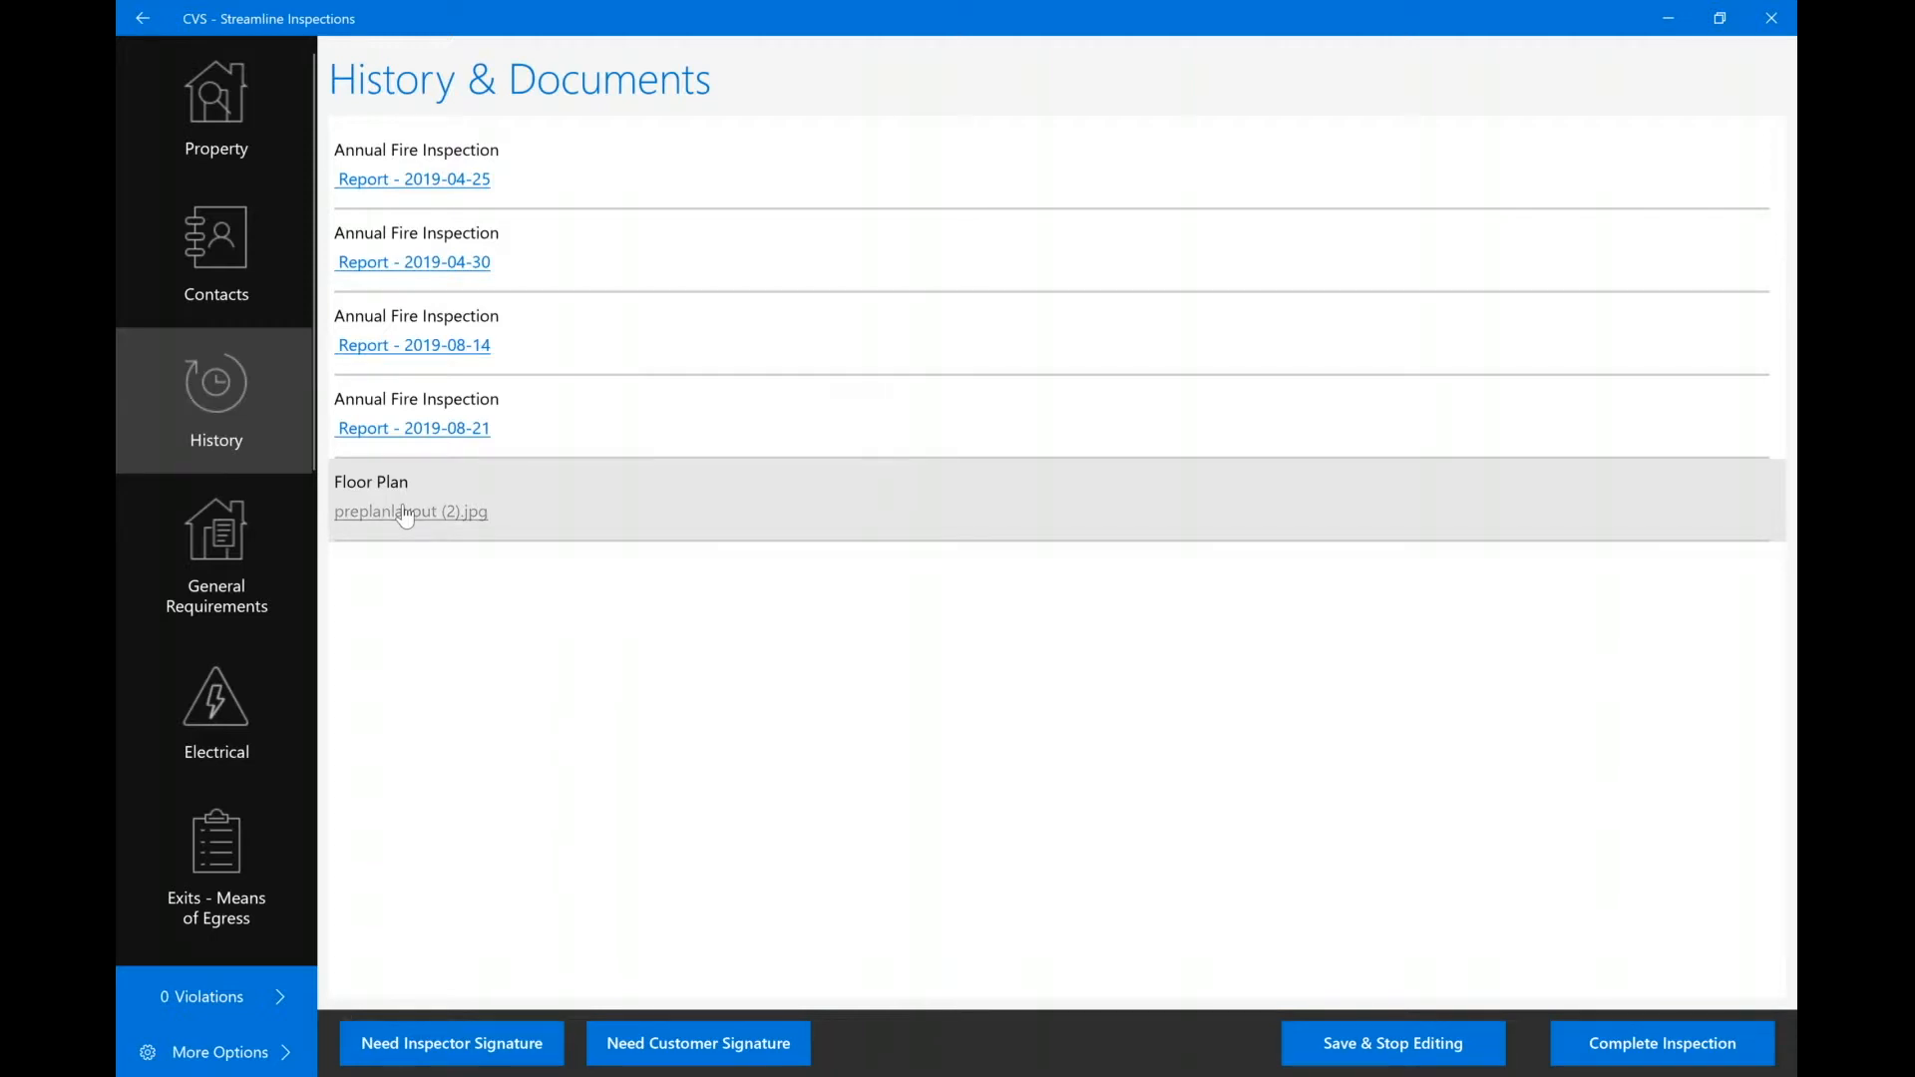
View the first-floor floor plan image, then open the General Requirements checklist.
click(405, 513)
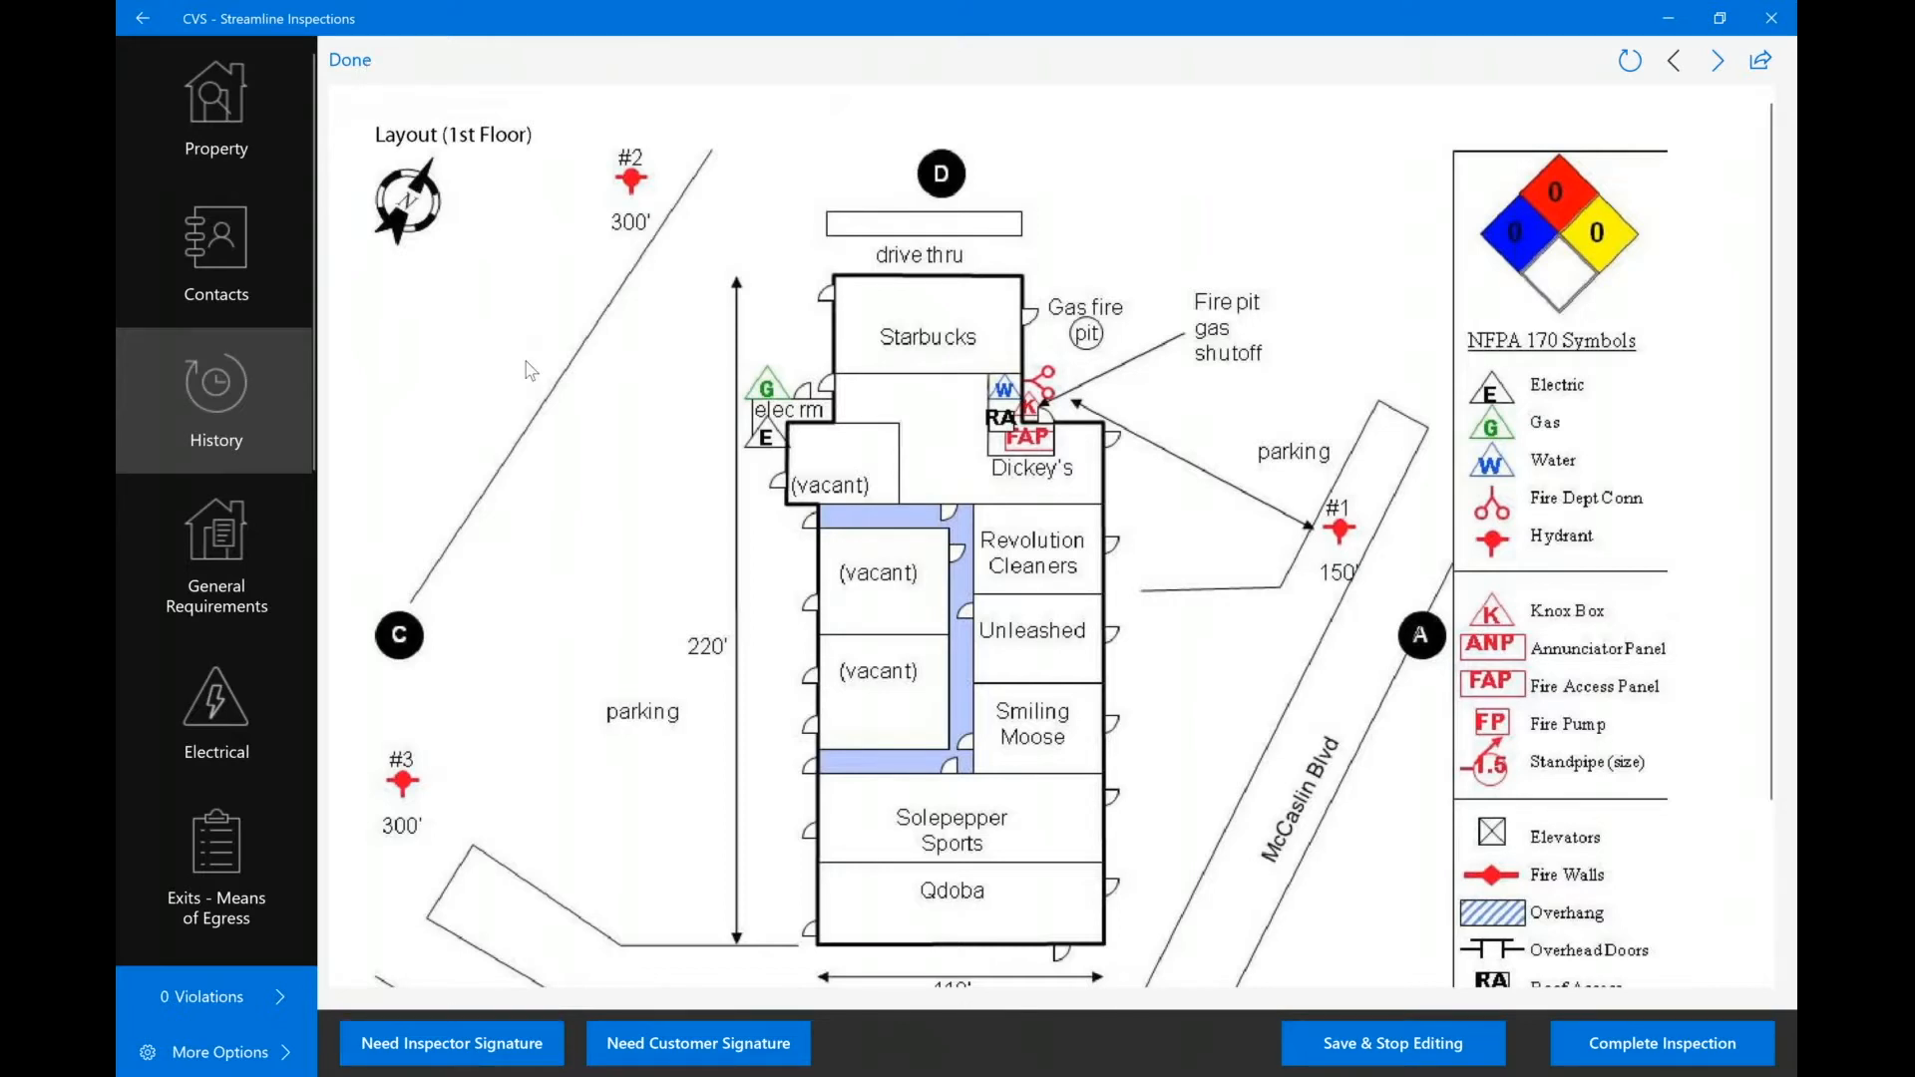
scroll(528, 371, down, 1)
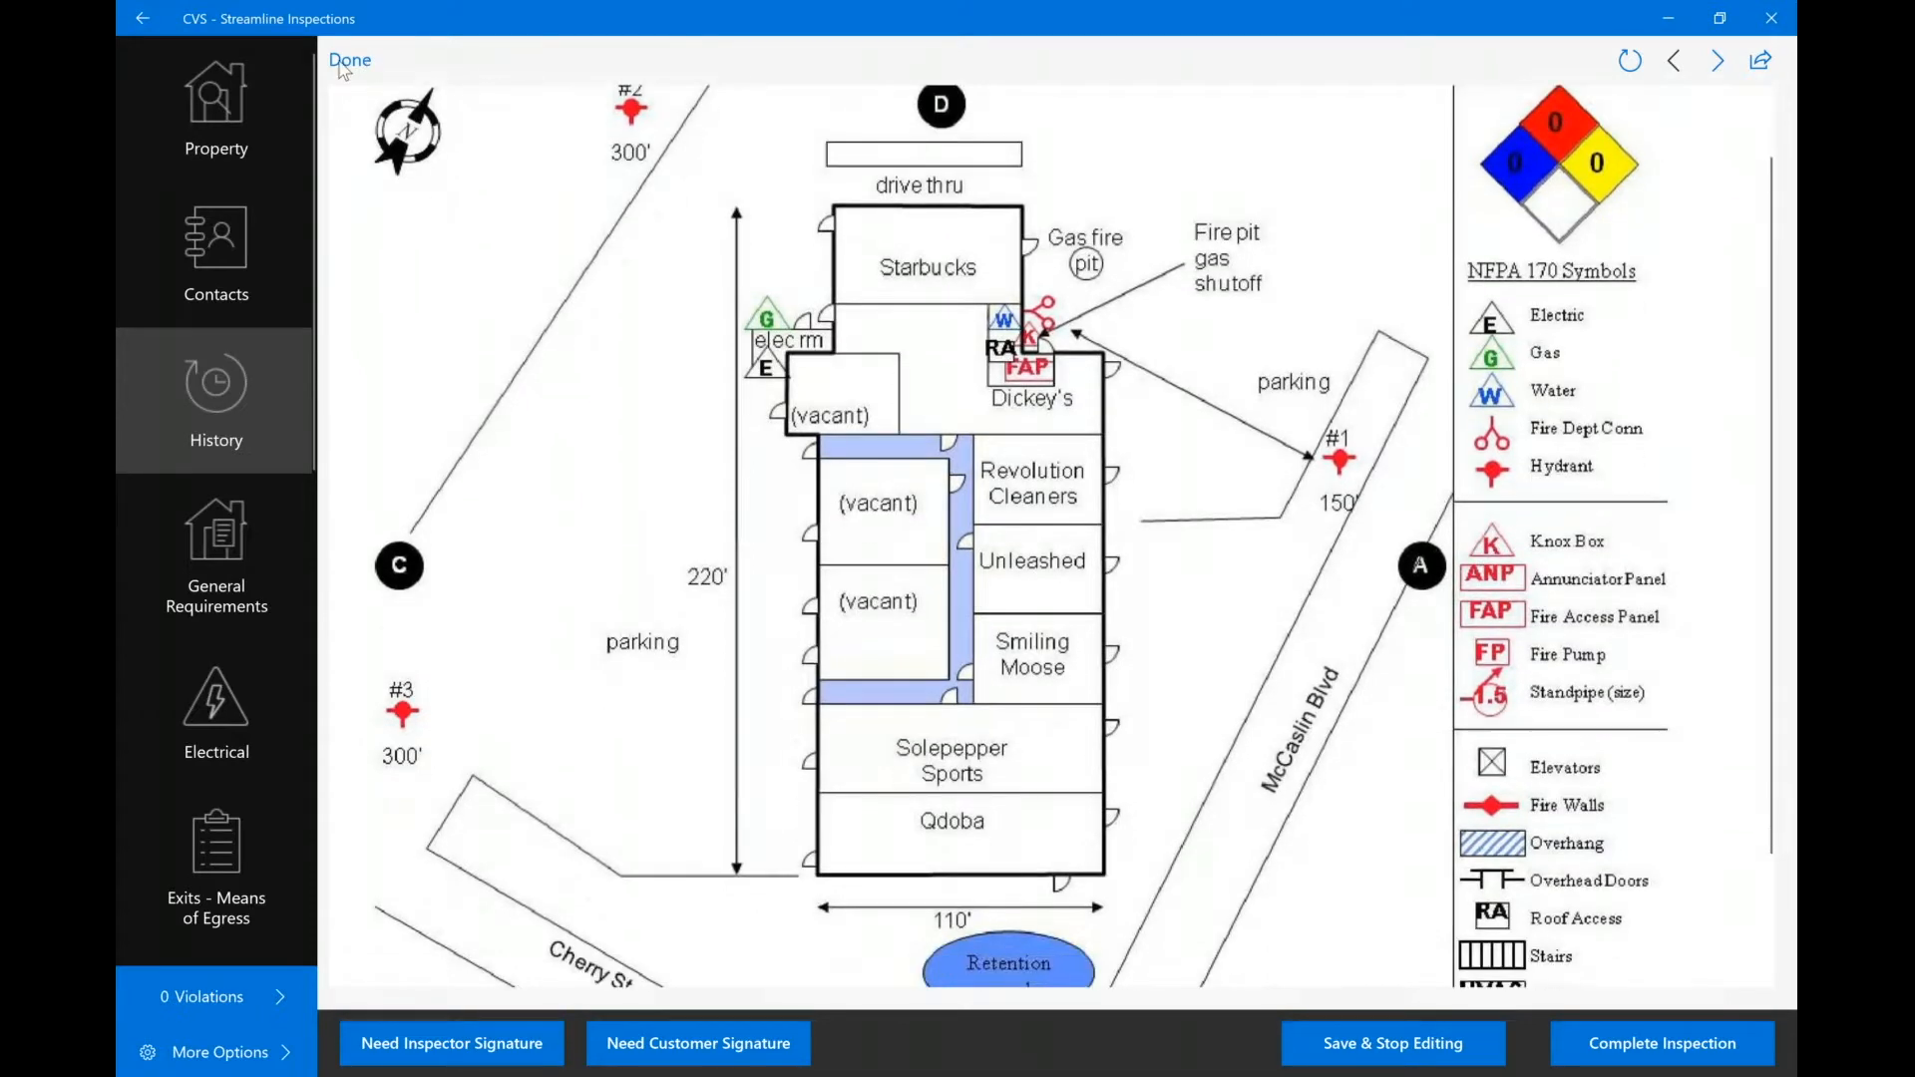
click(342, 66)
click(249, 535)
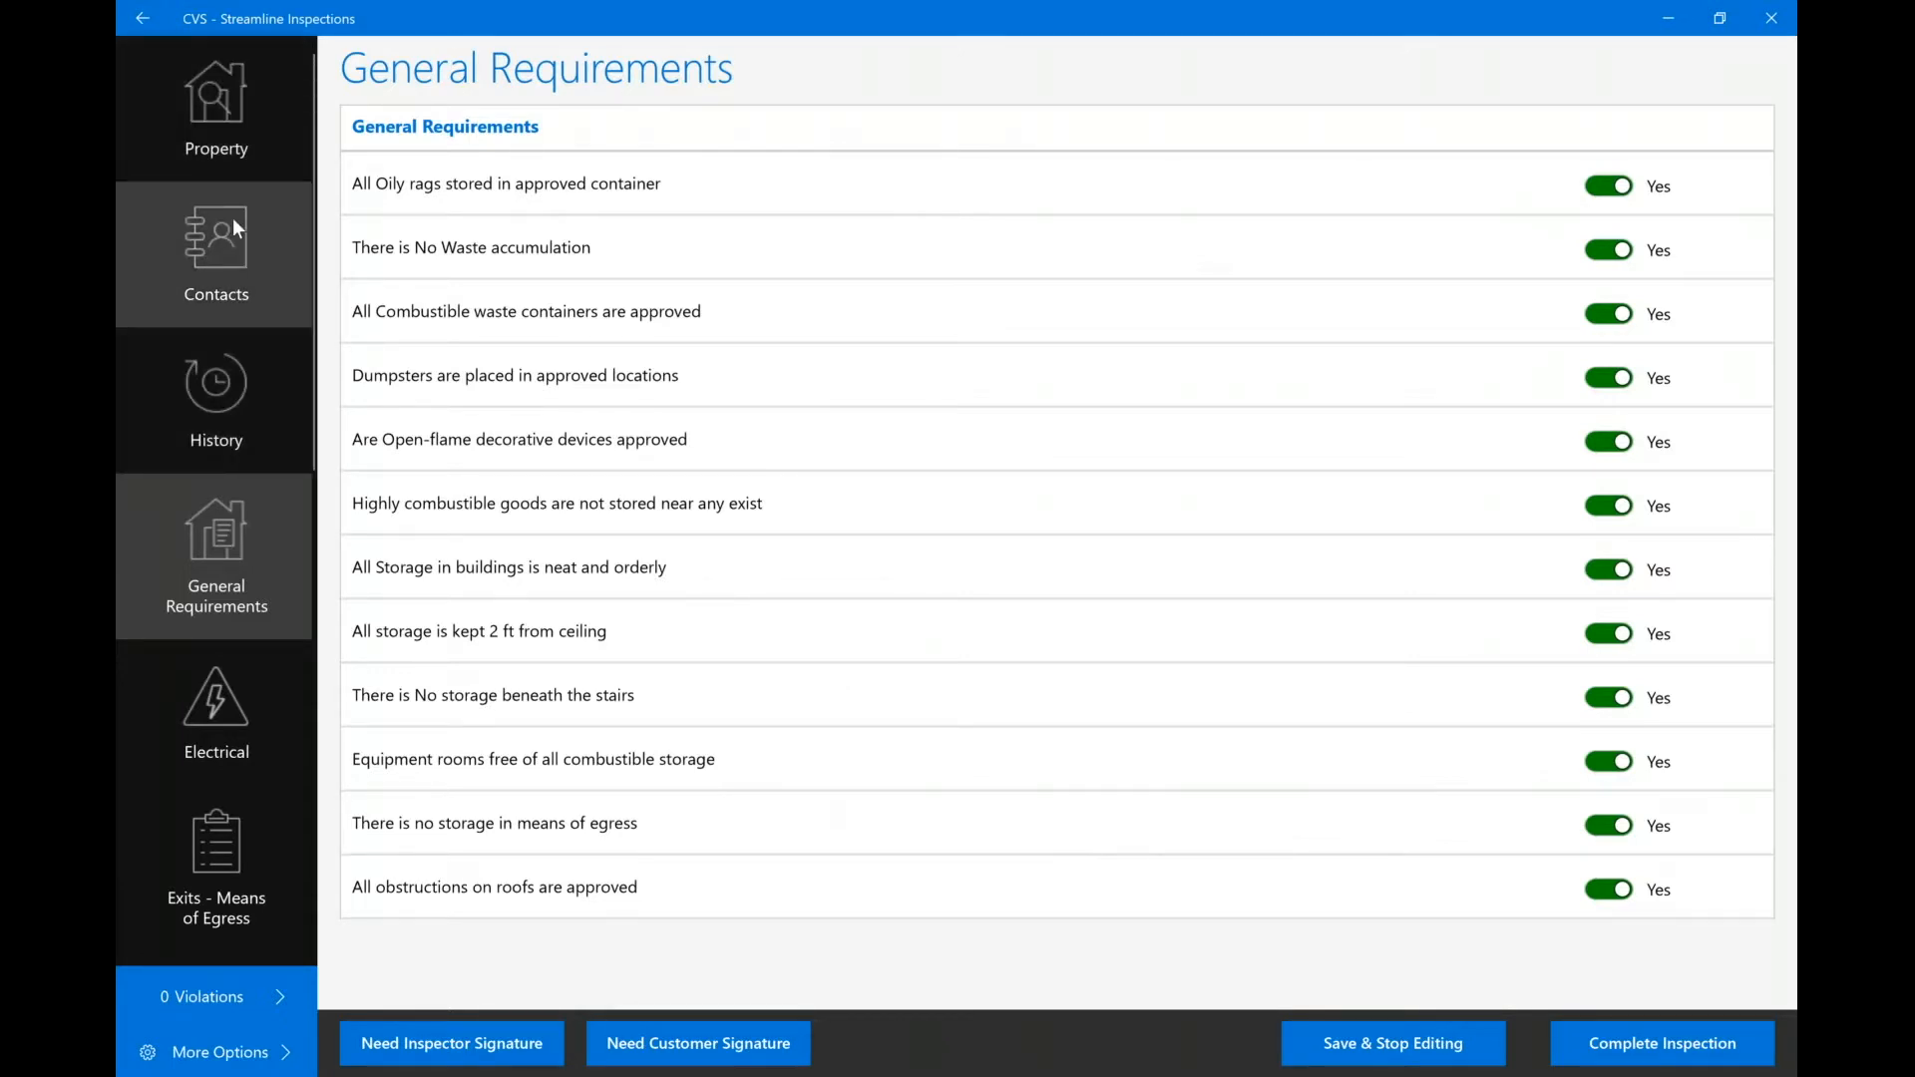
scroll(215, 535, down, 3)
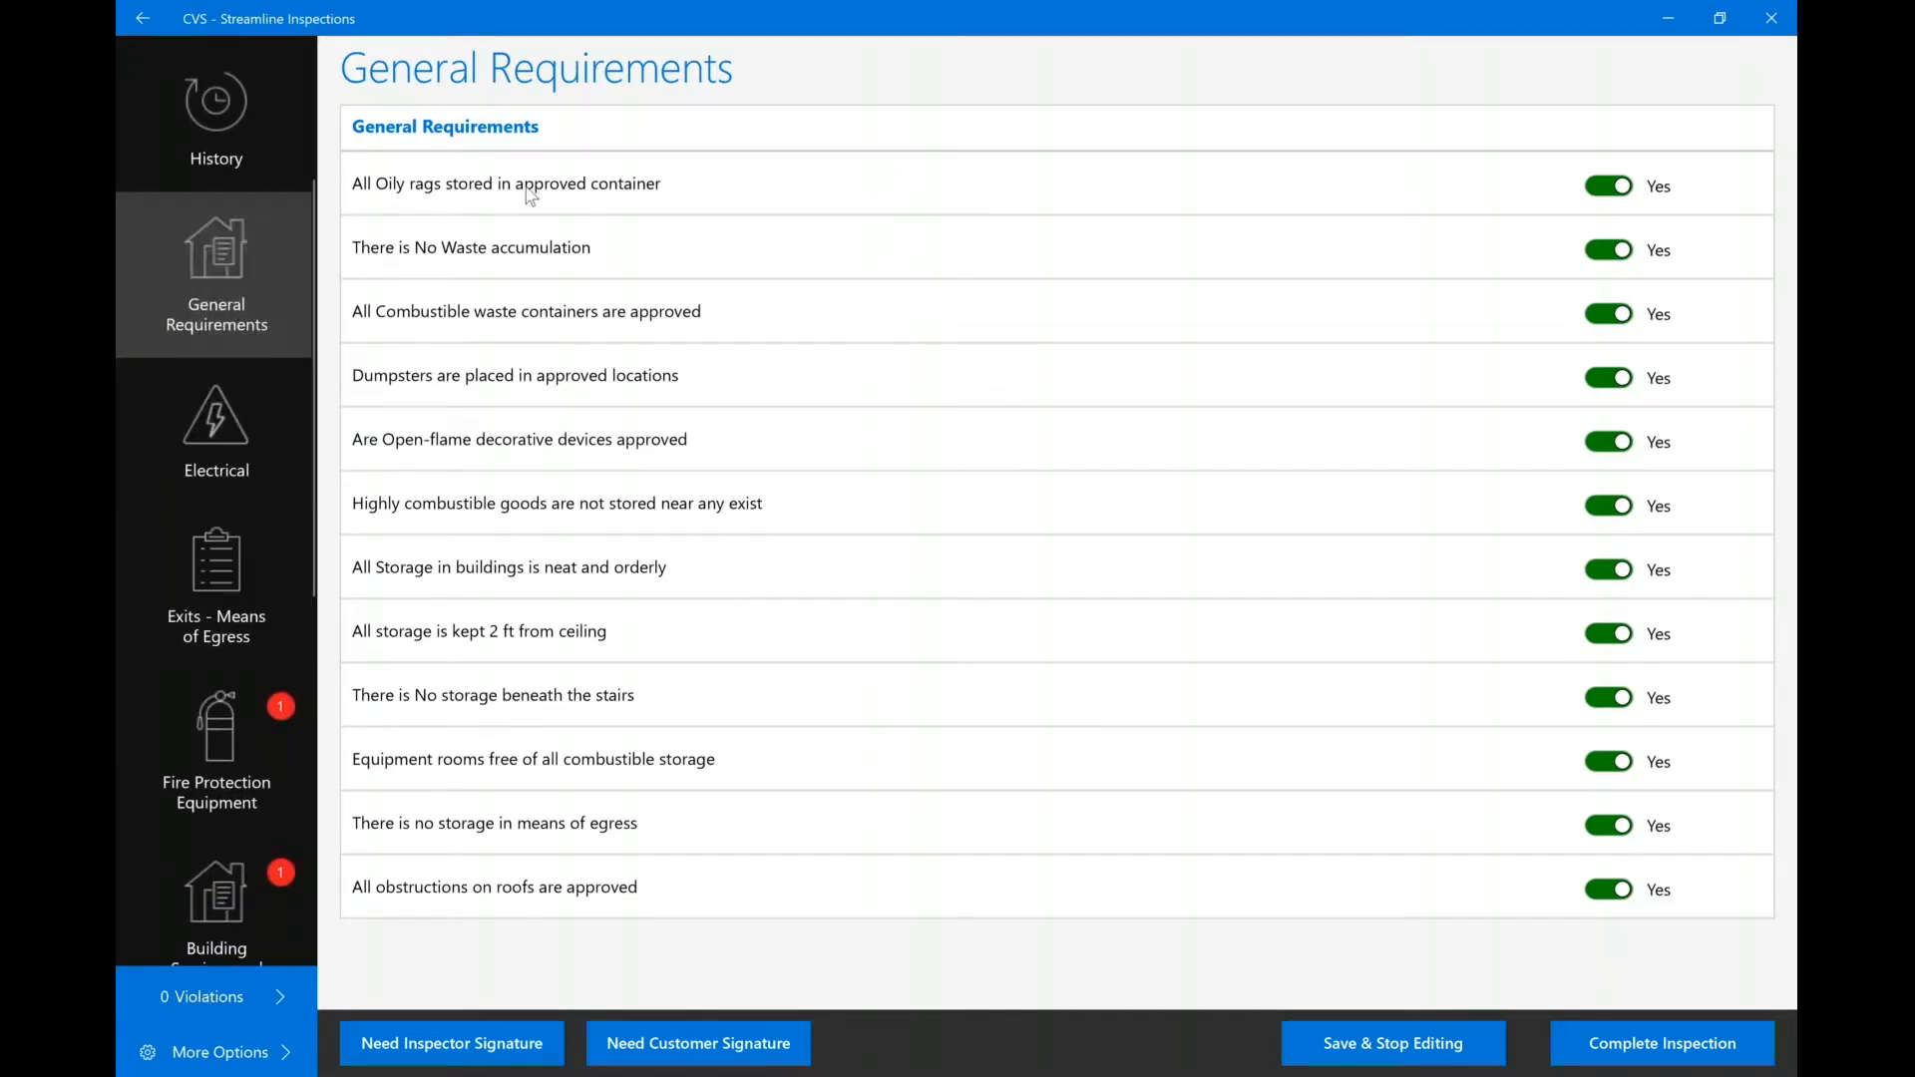
scroll(237, 428, down, 1)
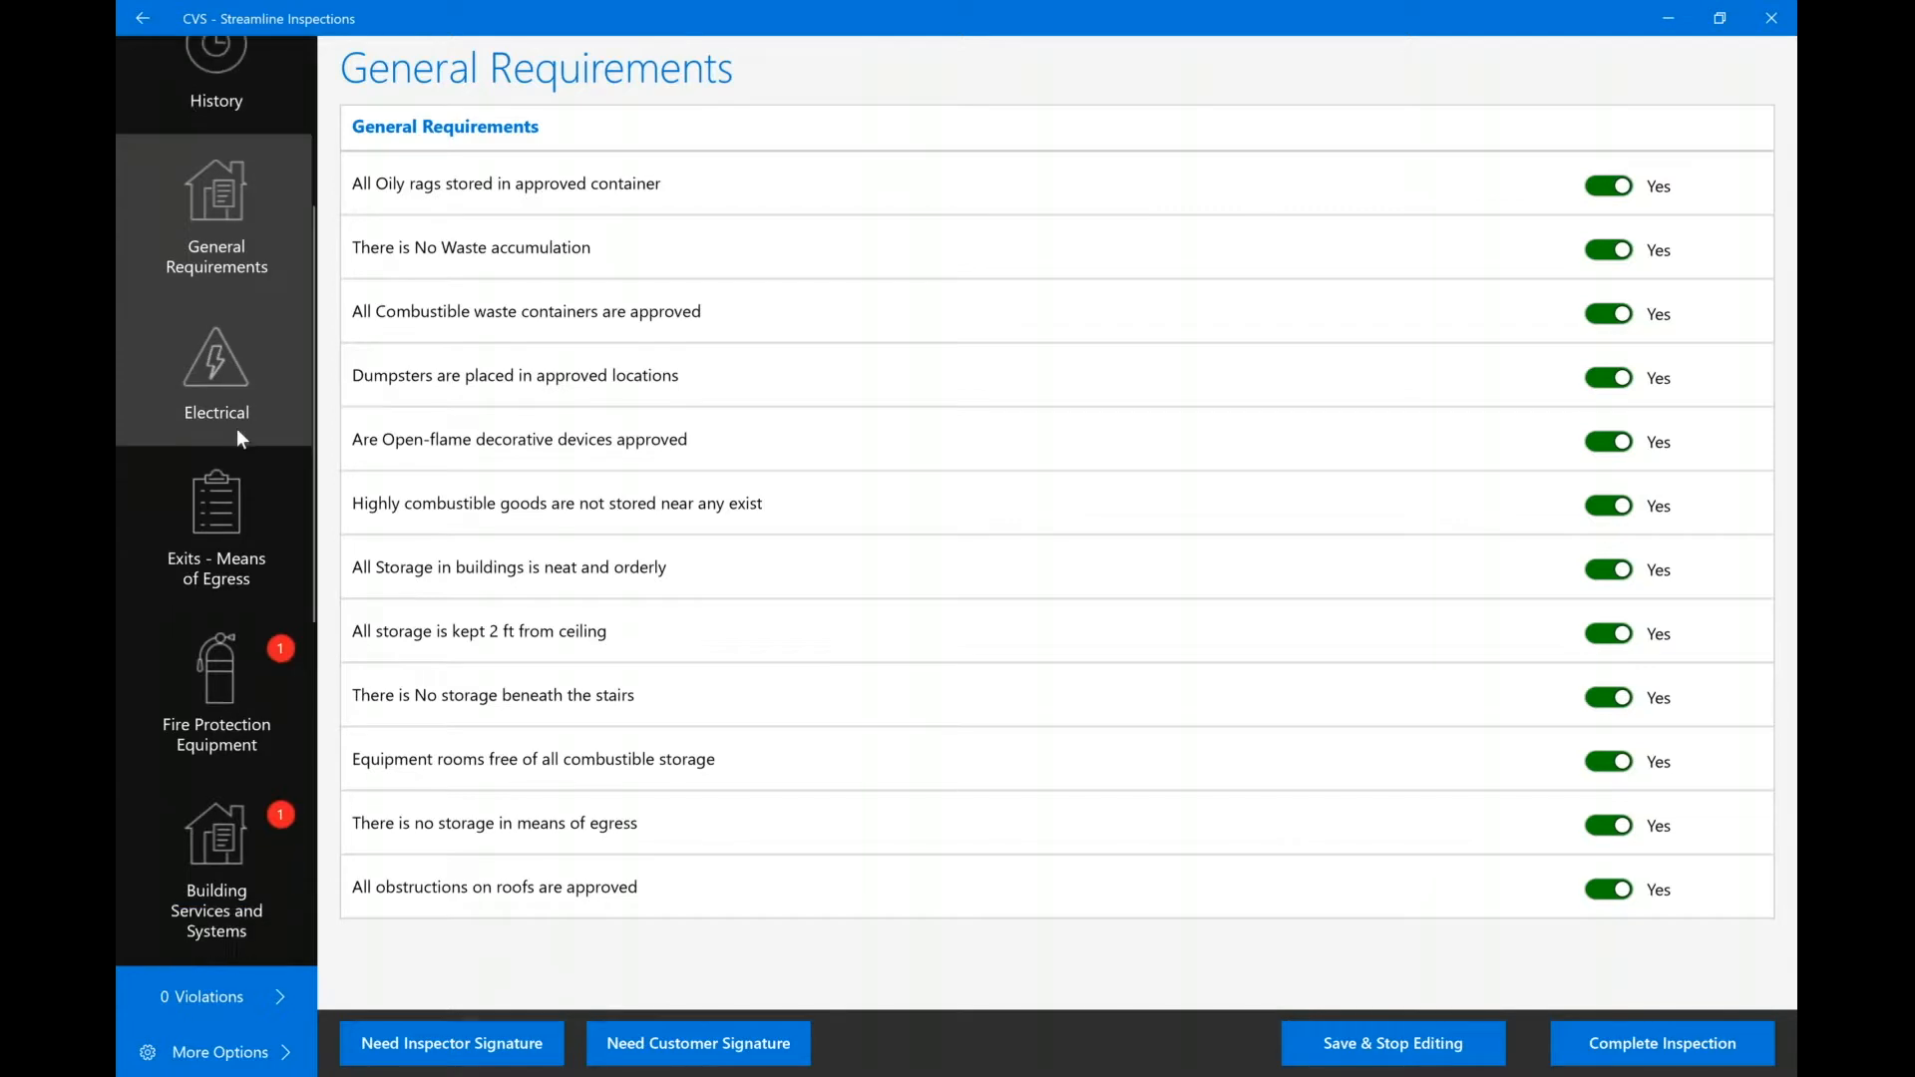
click(223, 278)
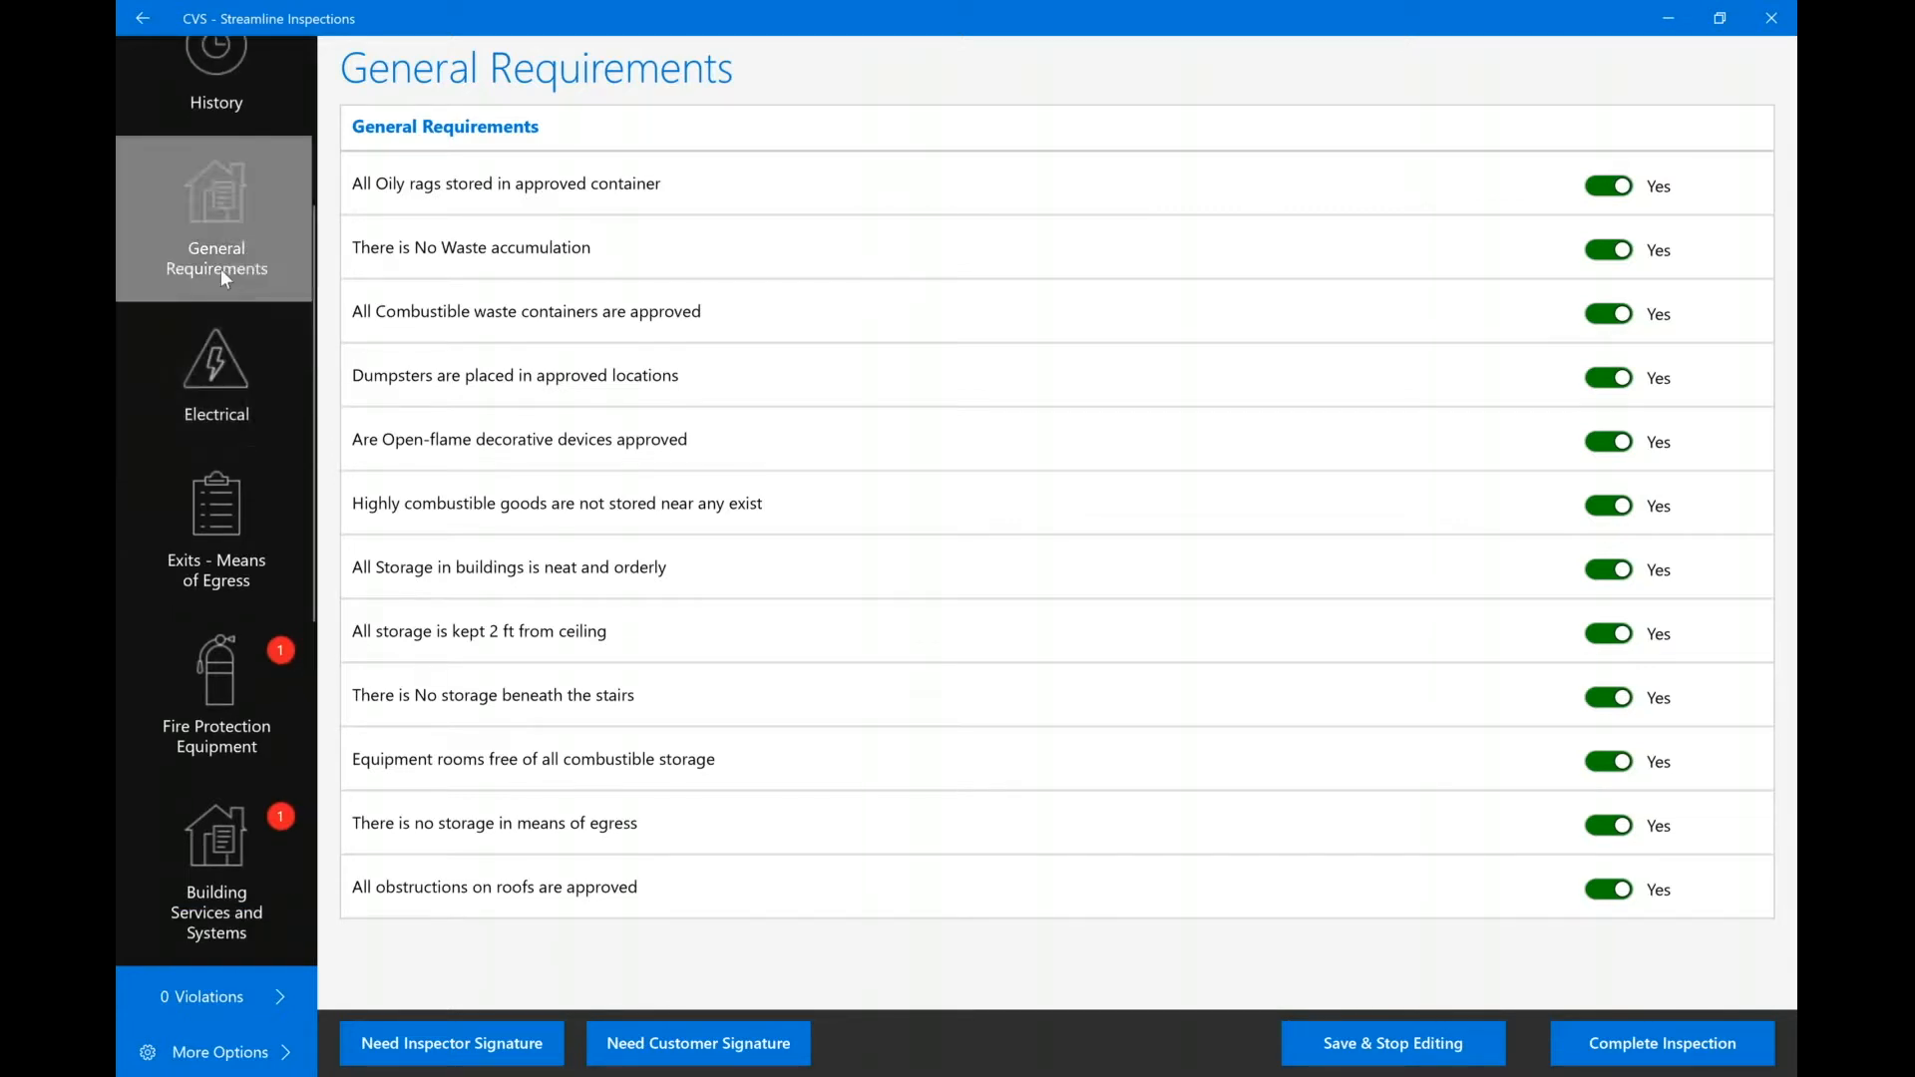
click(219, 357)
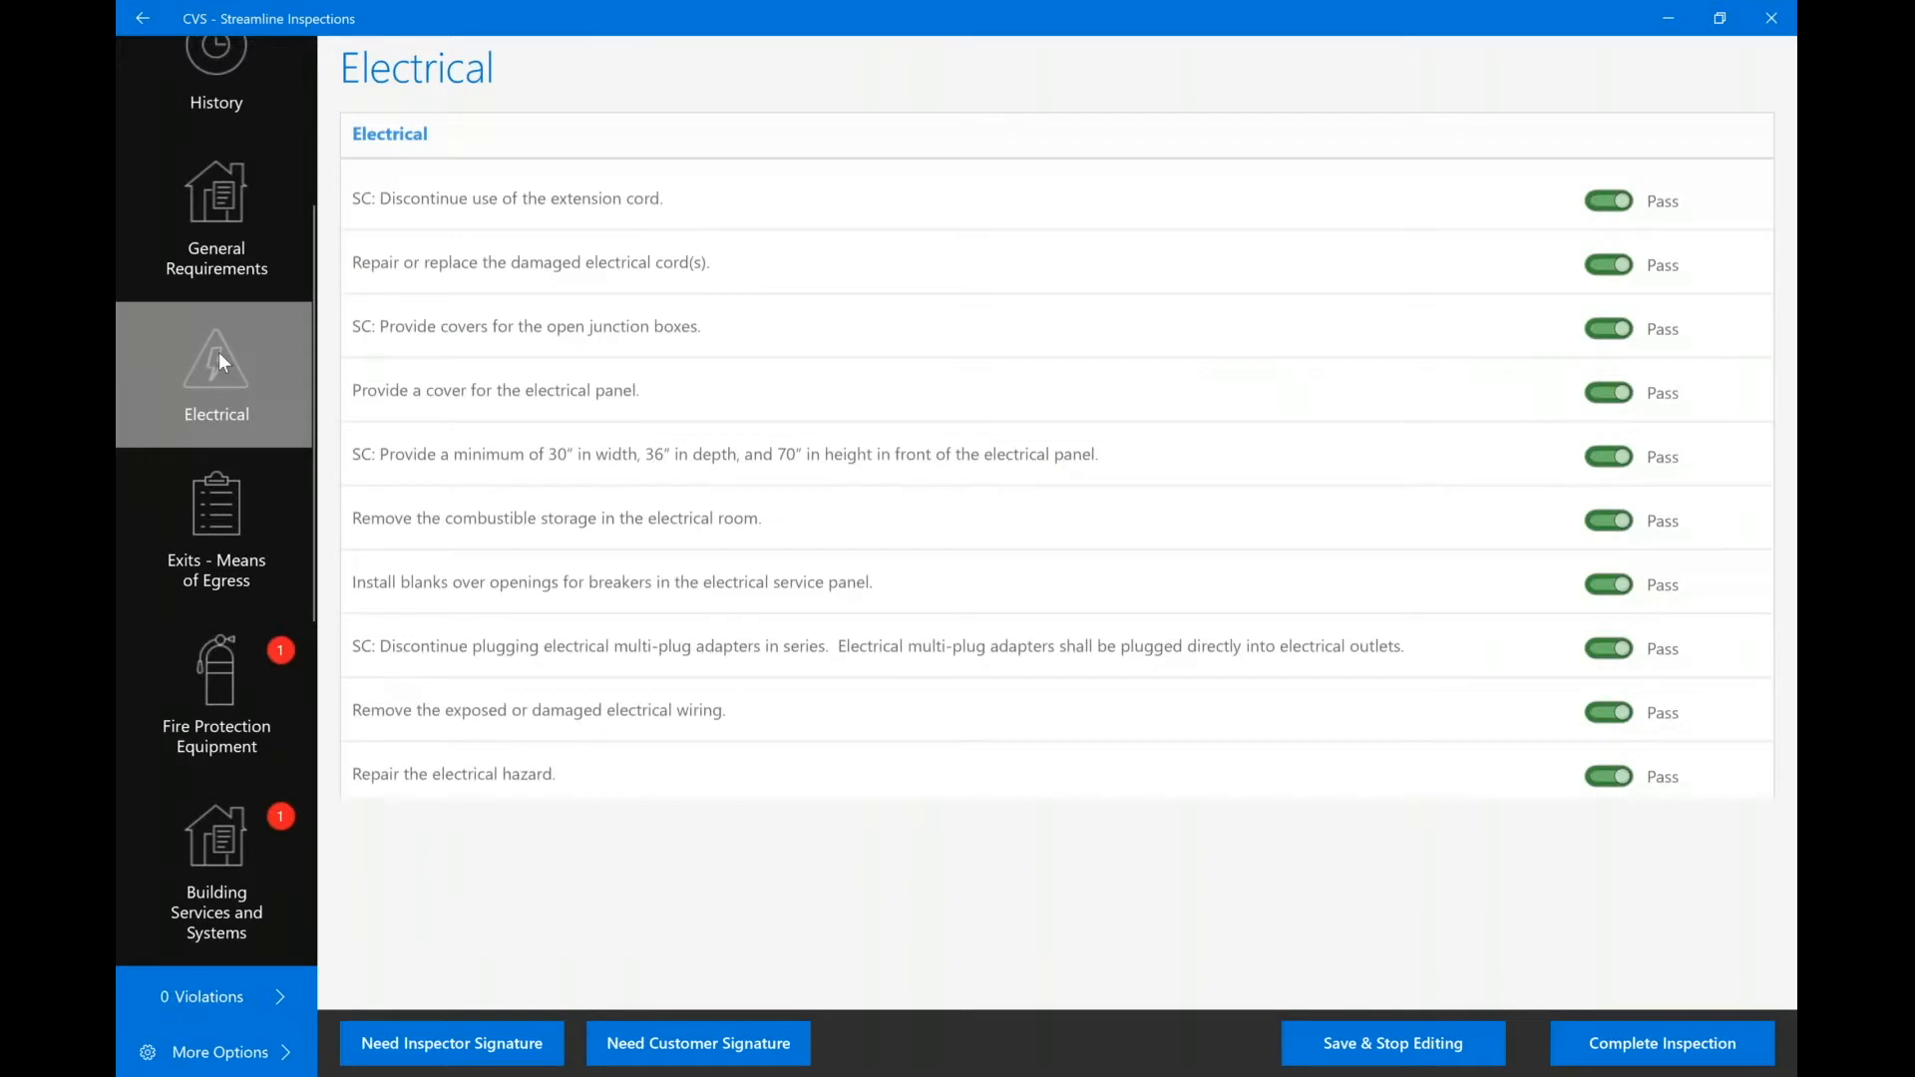
click(196, 257)
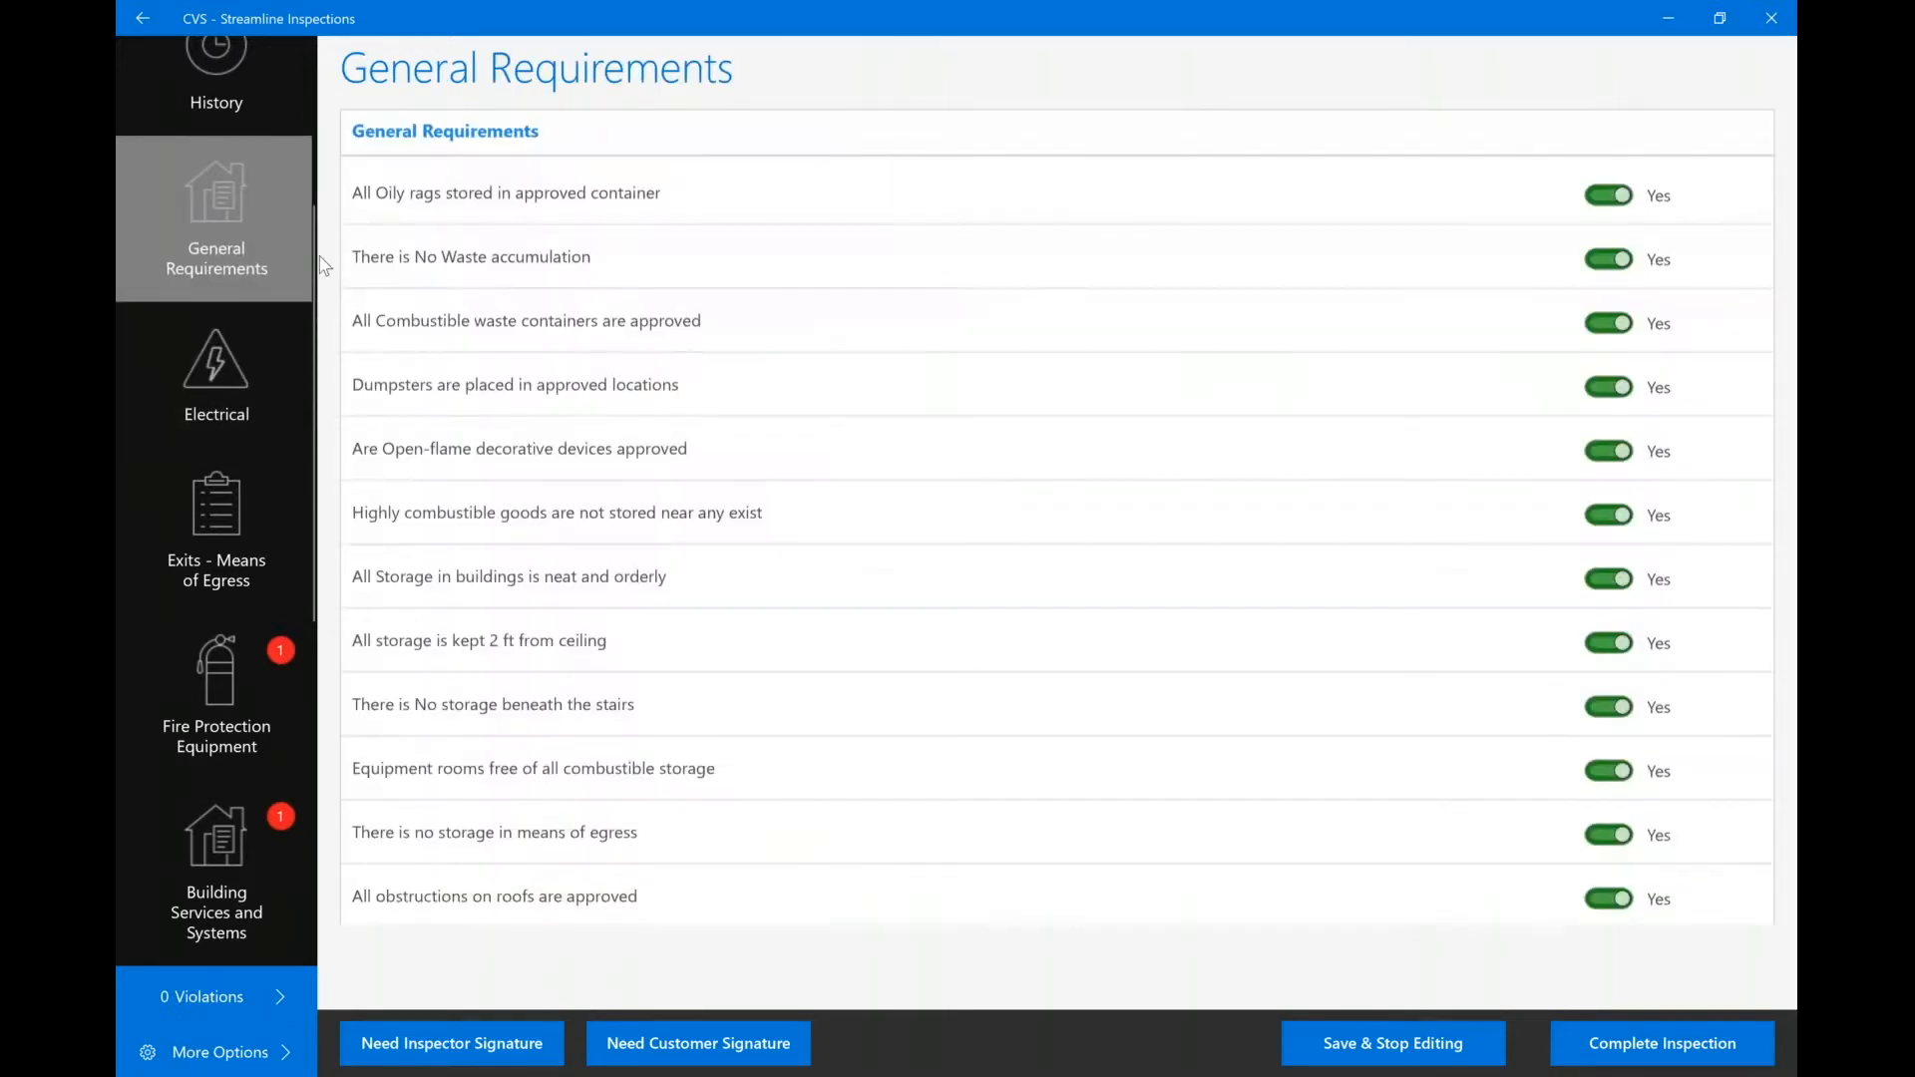
click(255, 381)
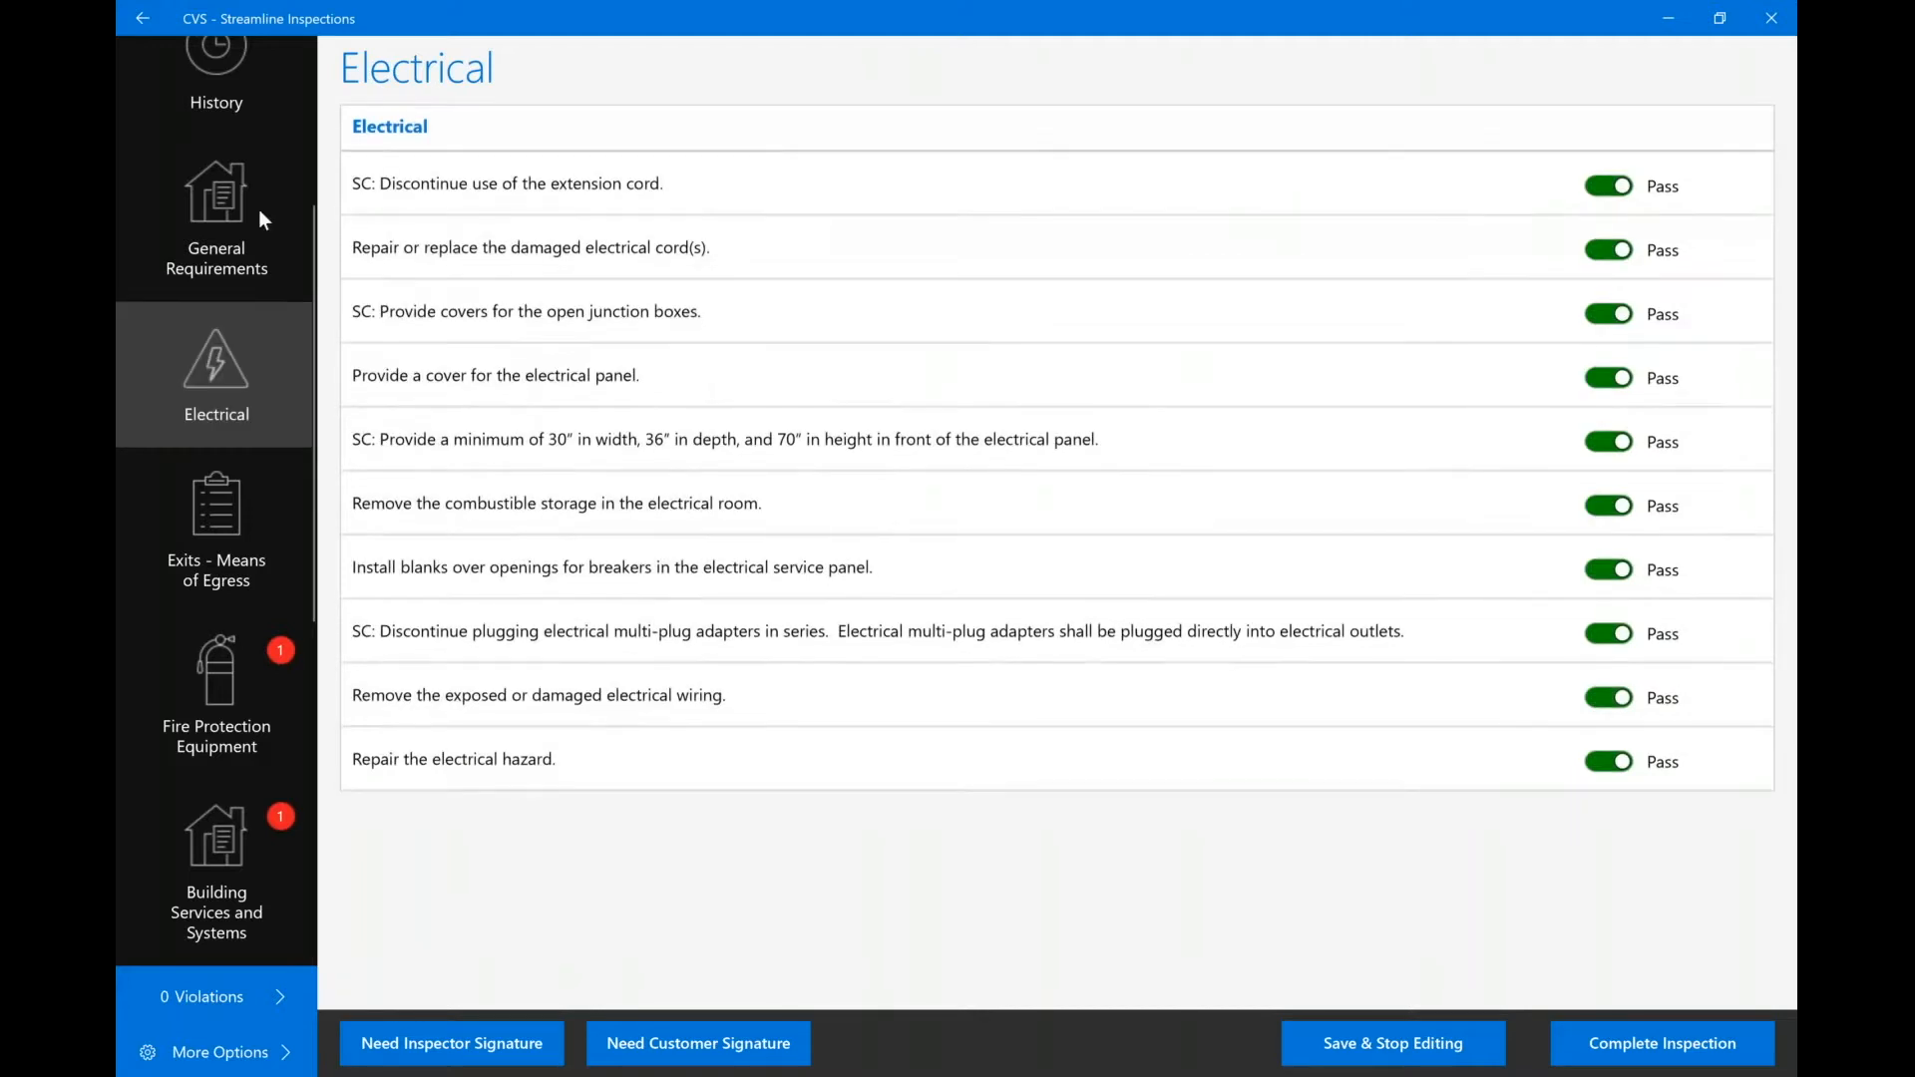
click(250, 212)
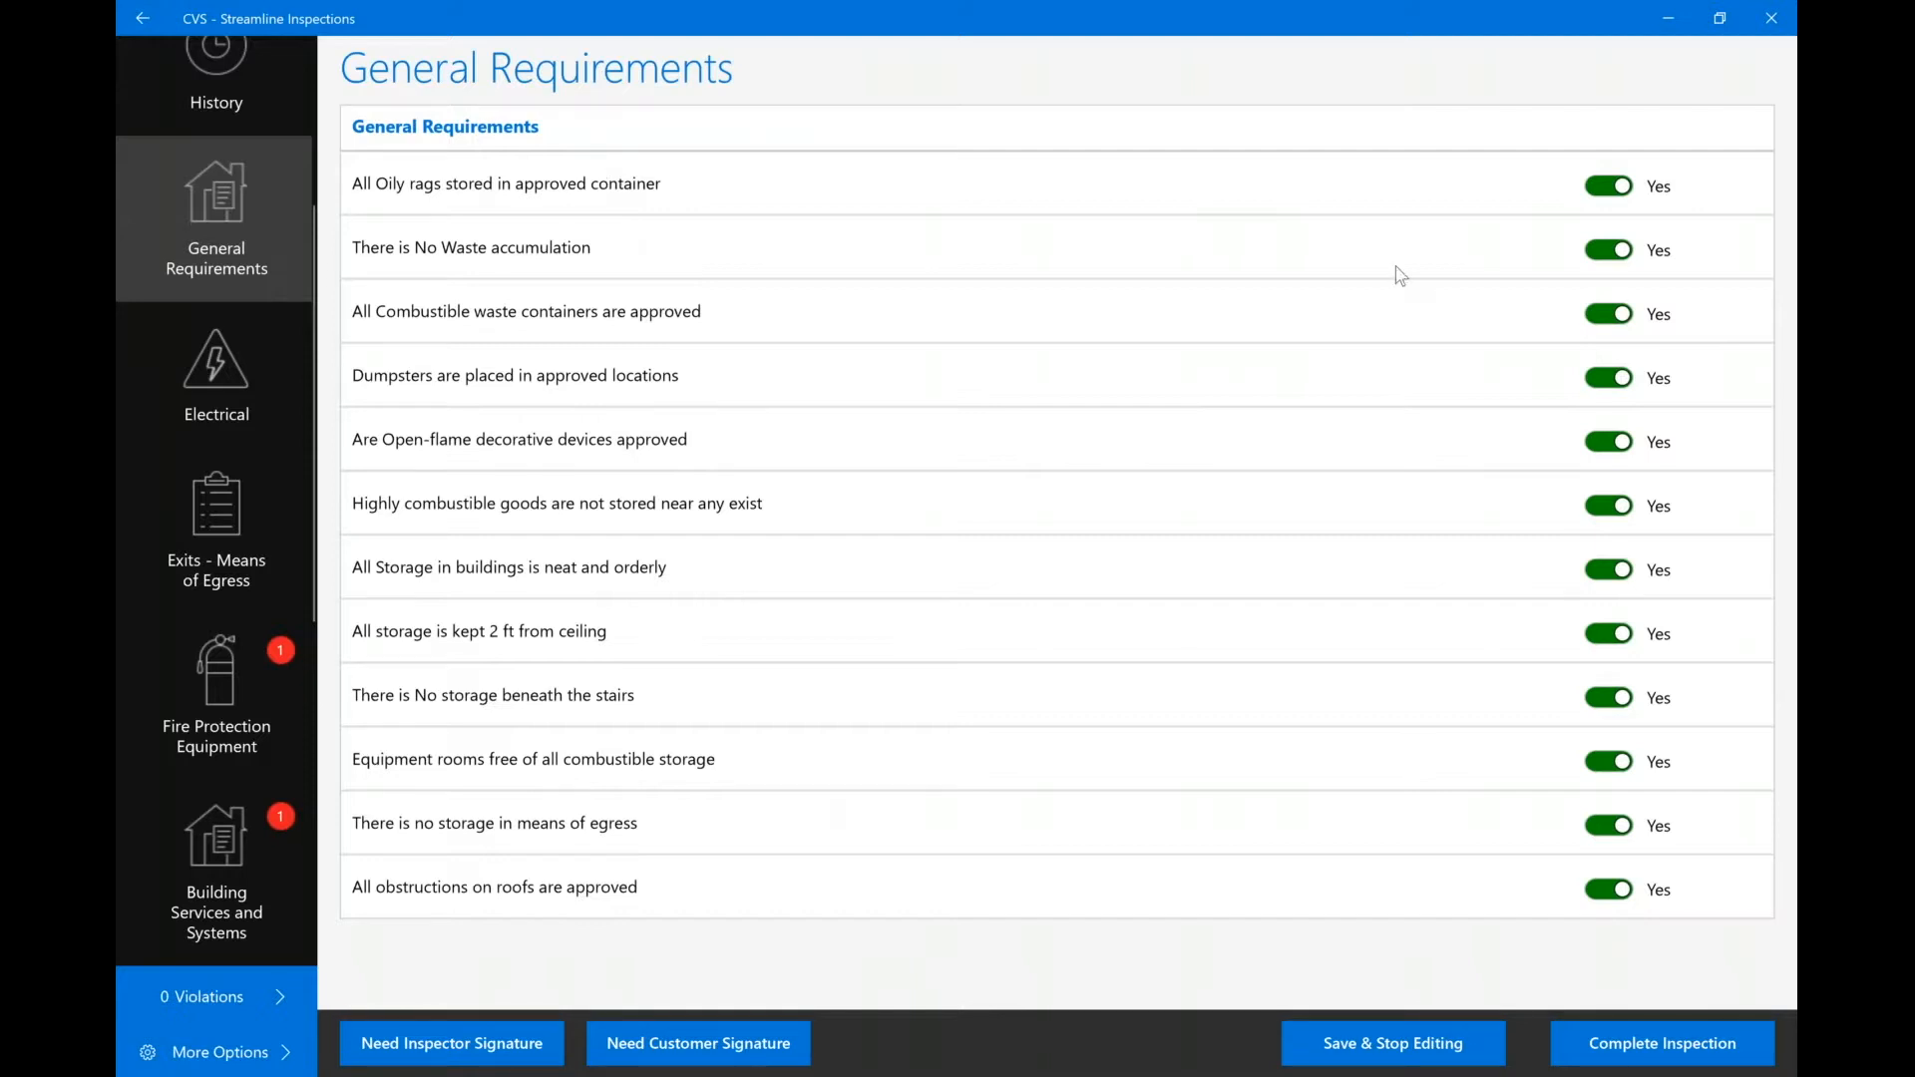
Mark oily rags storage as No and review the Spontaneous ignition violation details.
click(1615, 189)
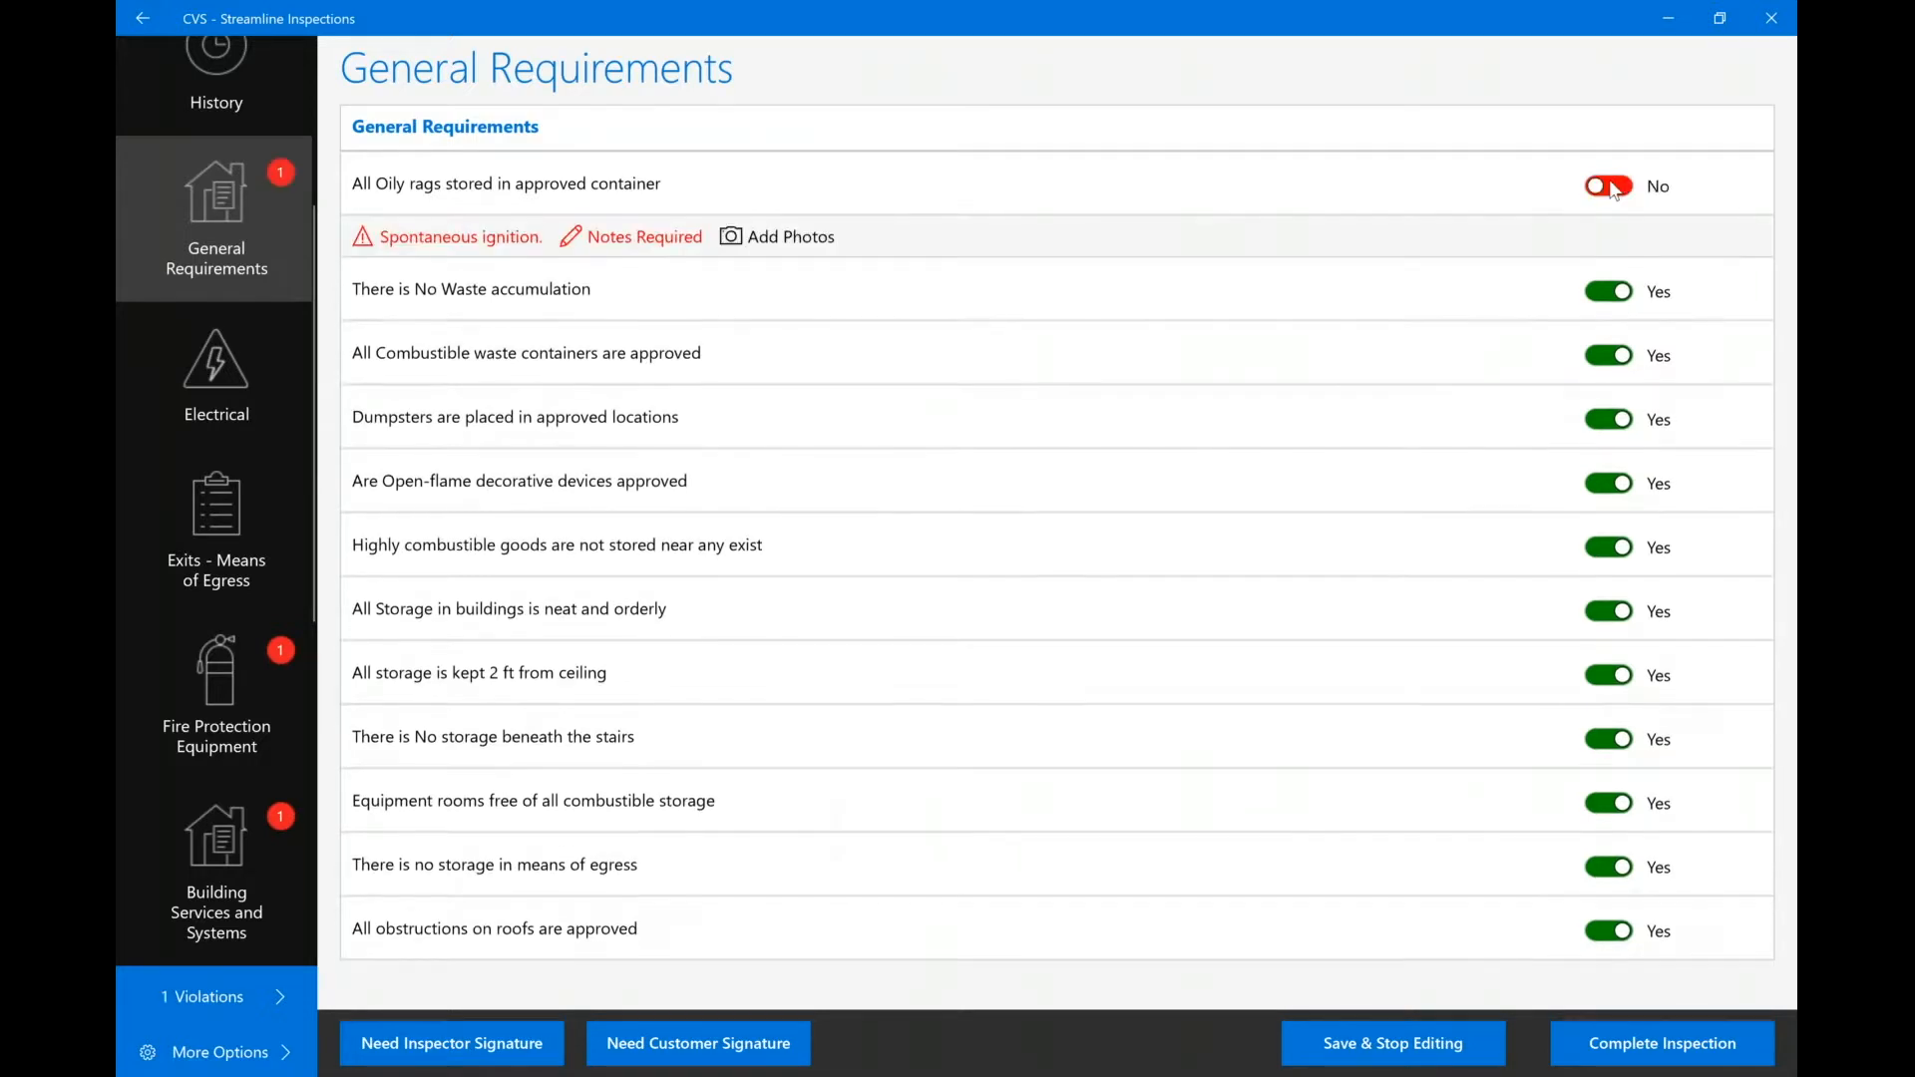
click(465, 246)
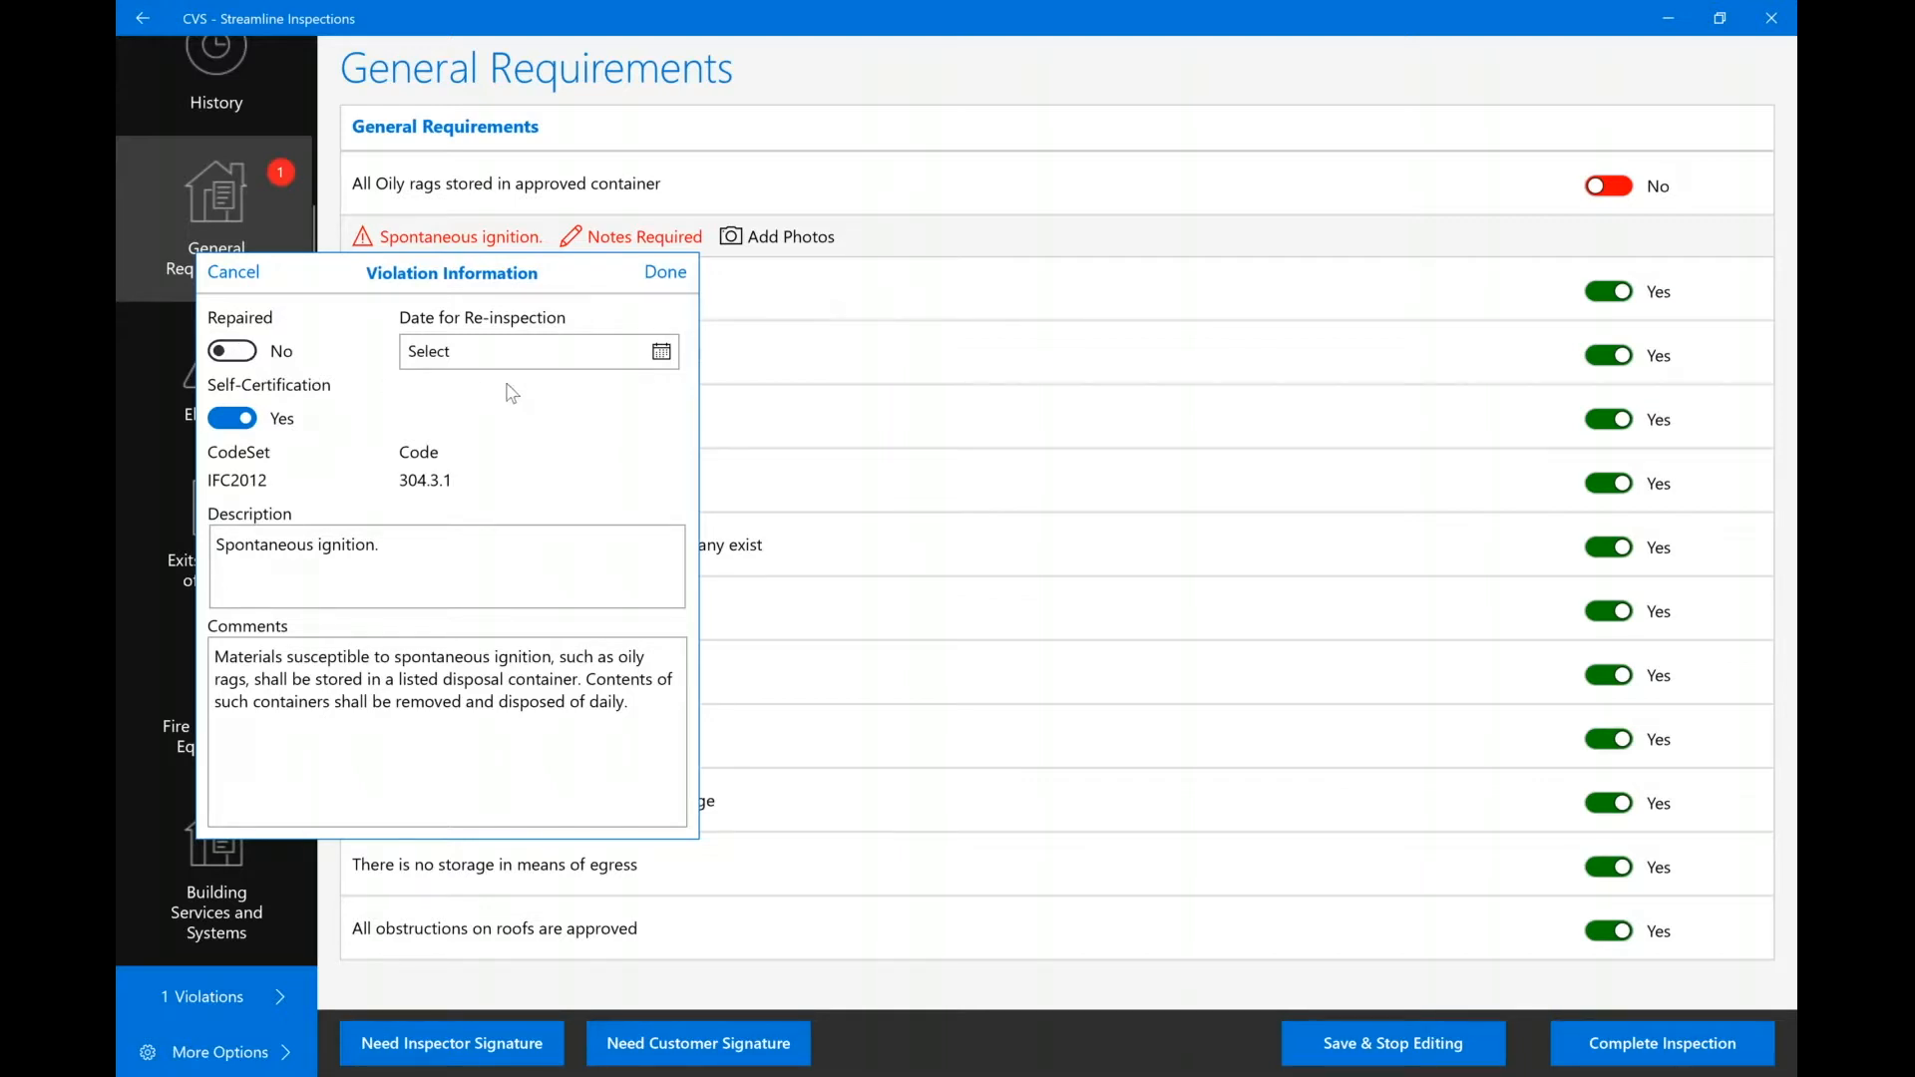
click(564, 364)
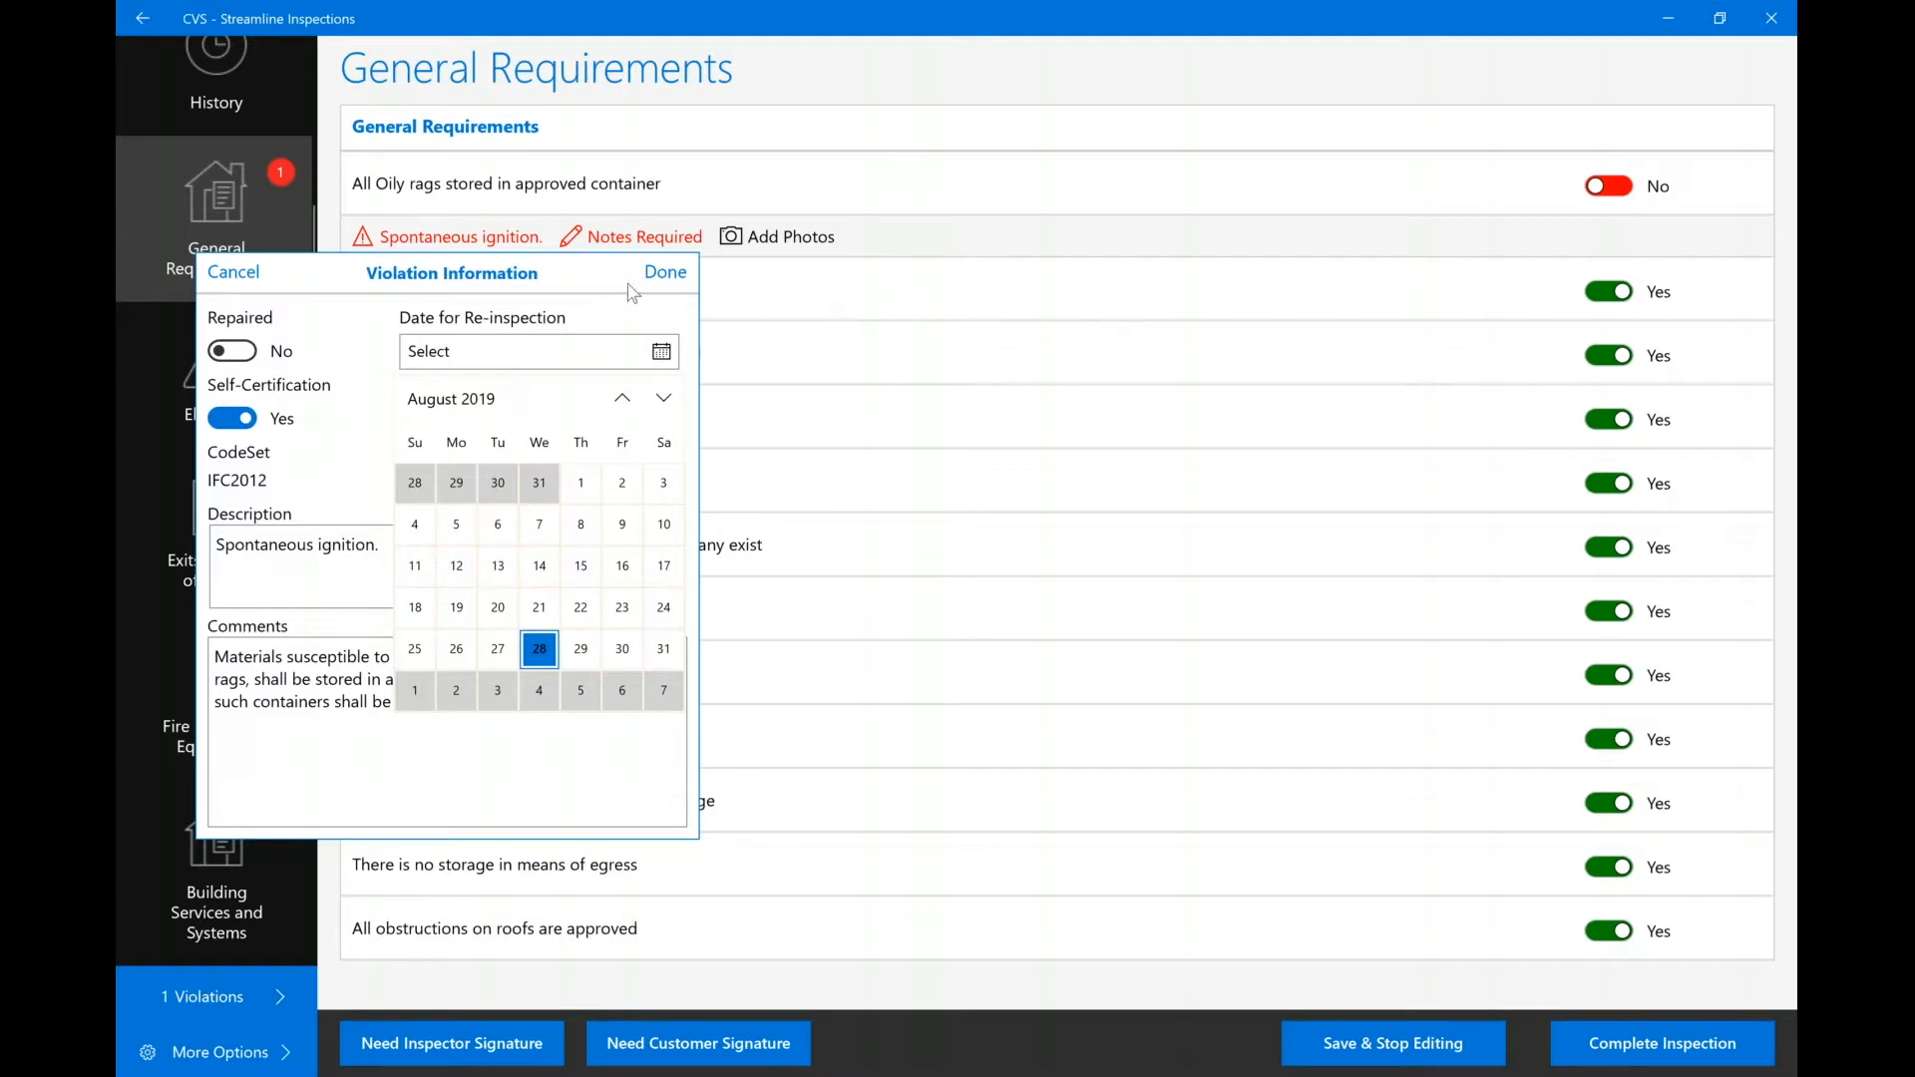
click(665, 282)
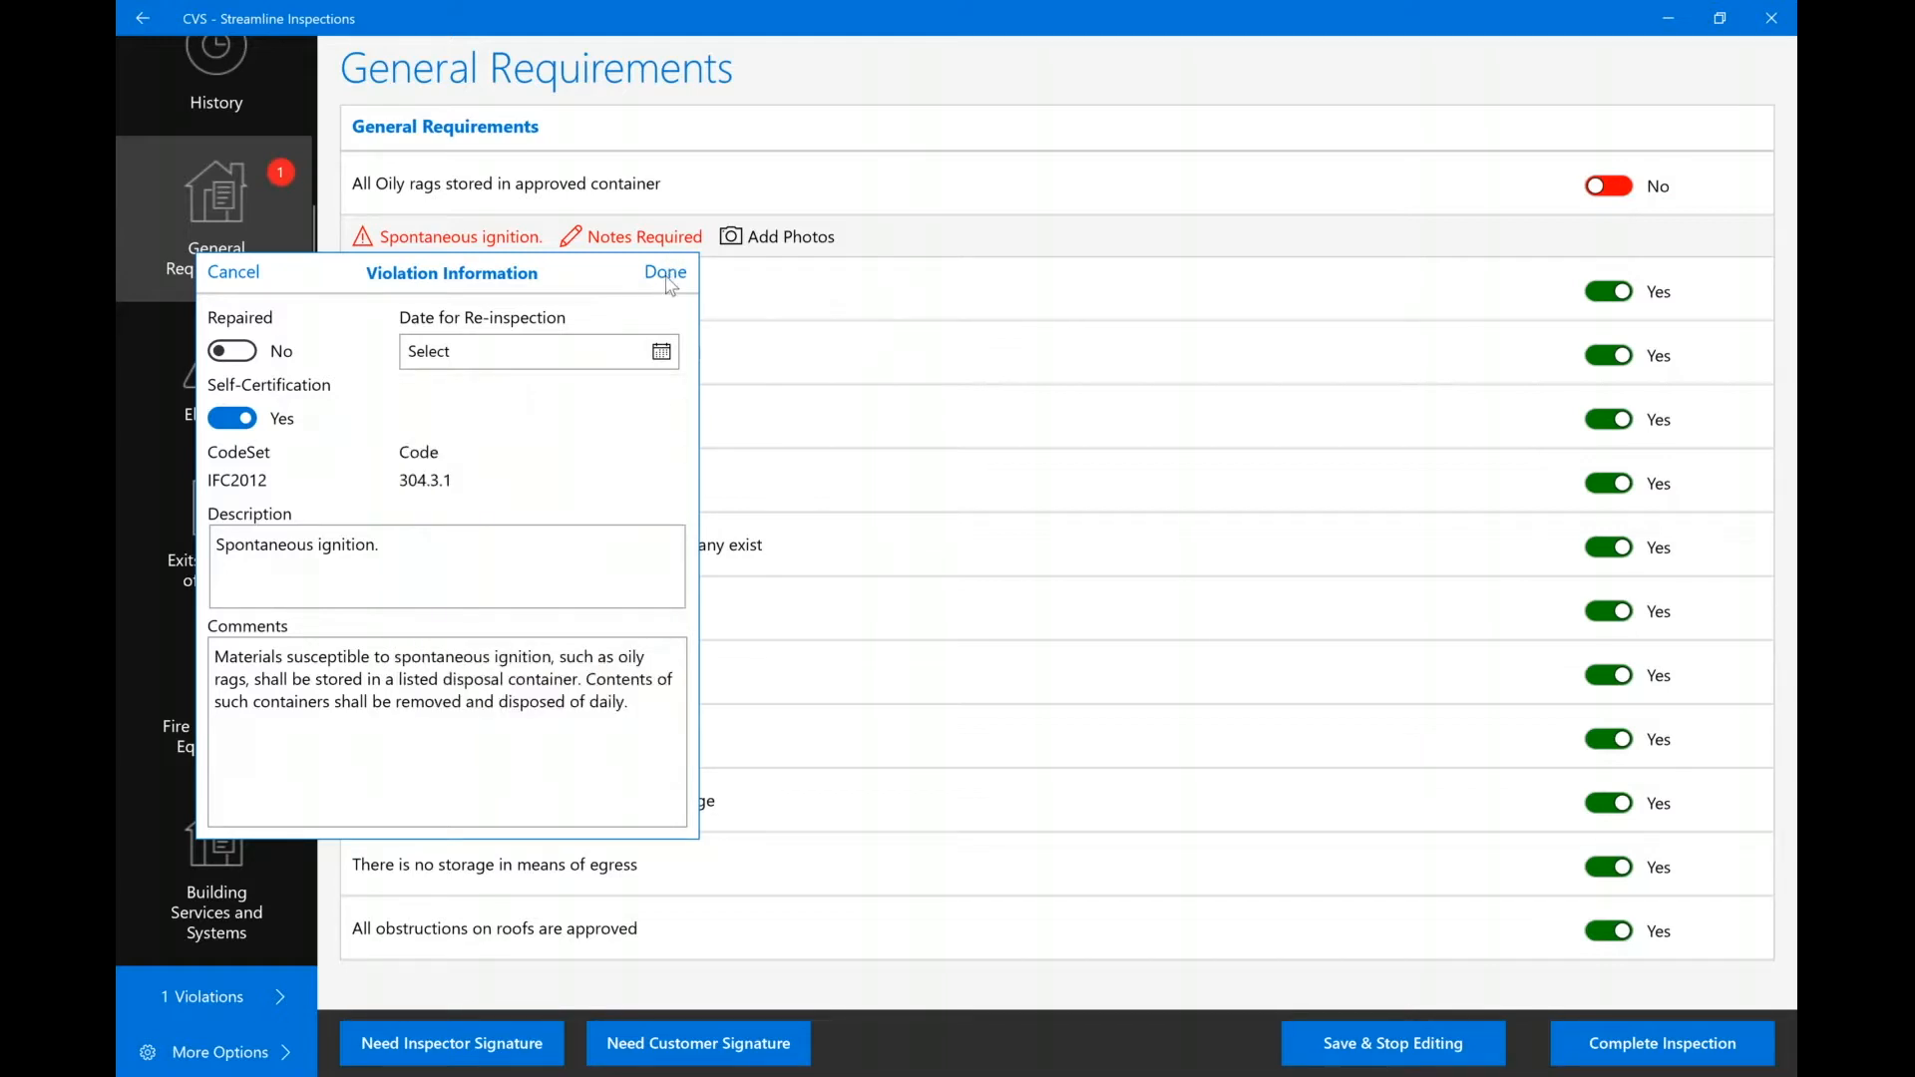
click(664, 273)
Add the note 'Rags were in a cardboard box' to the oily rags violation.
click(656, 240)
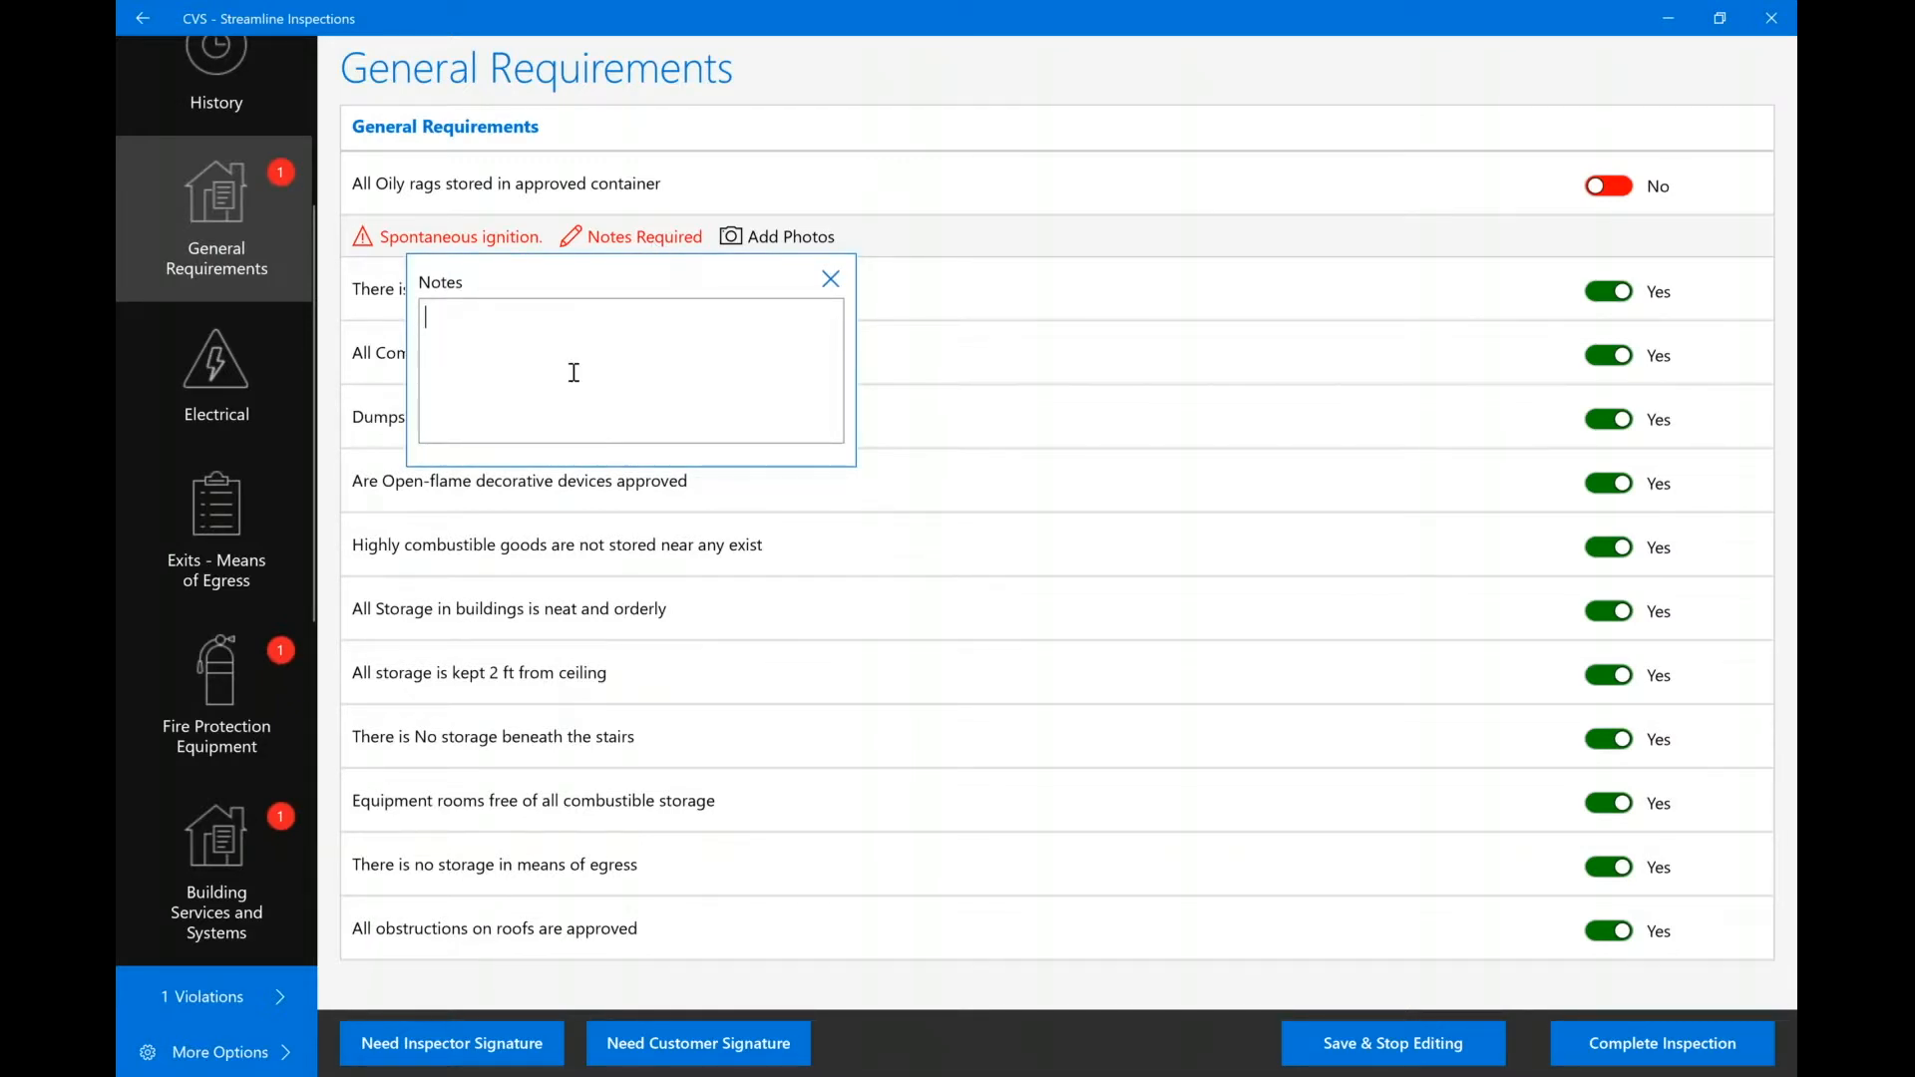
text(Rags were in )
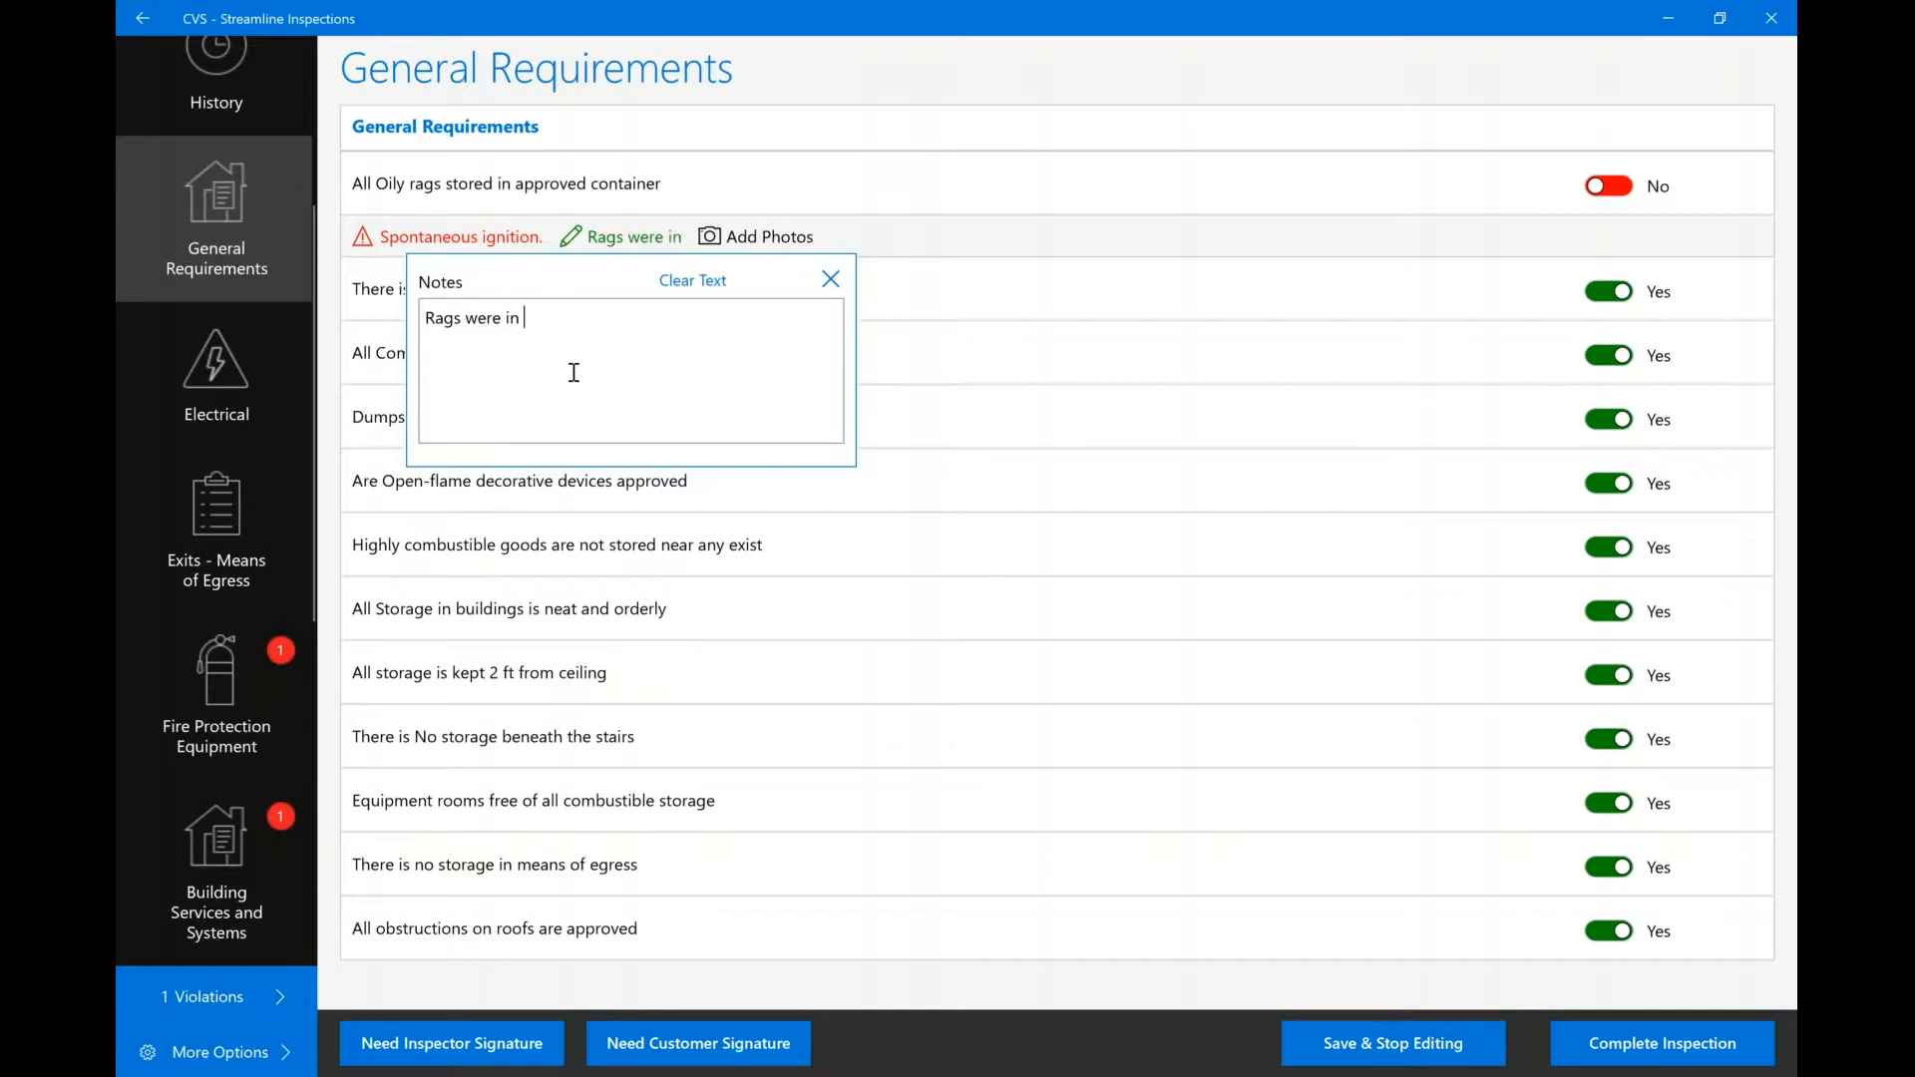
text(a card)
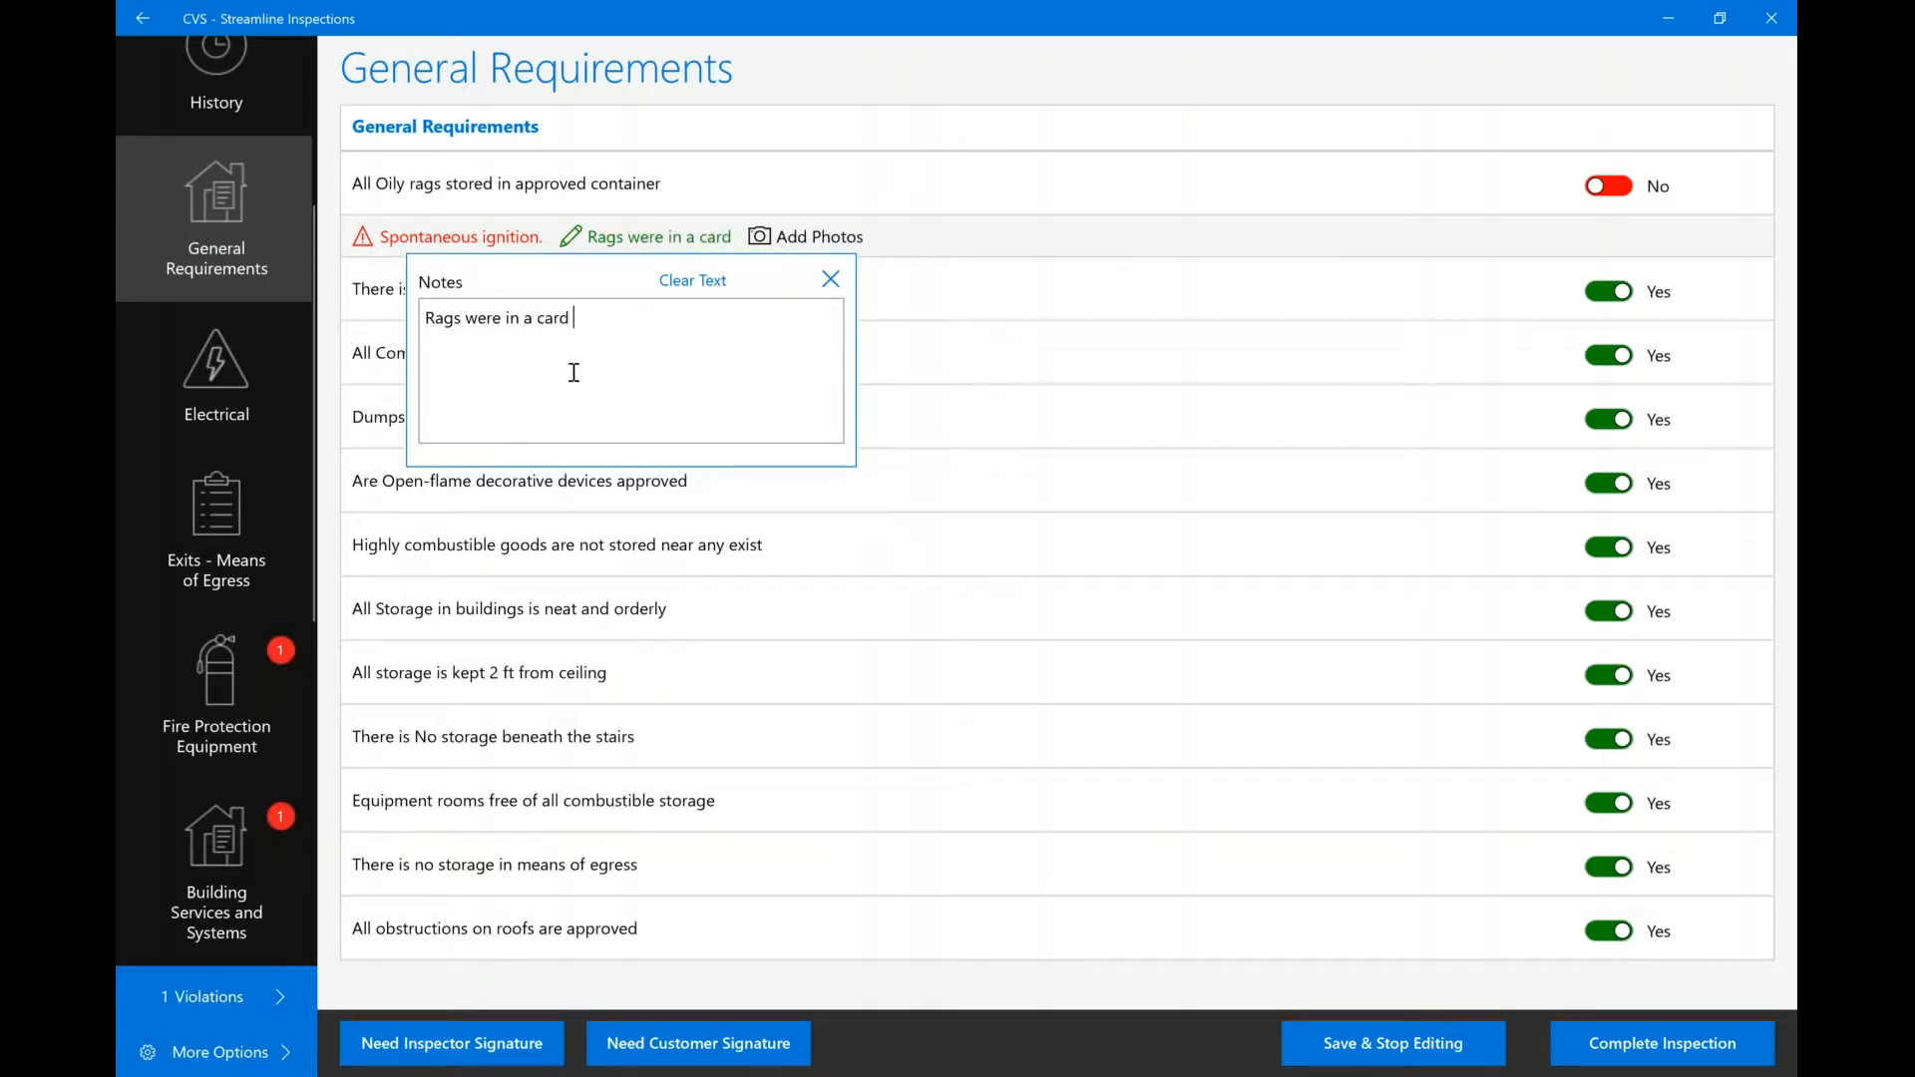
text(board box)
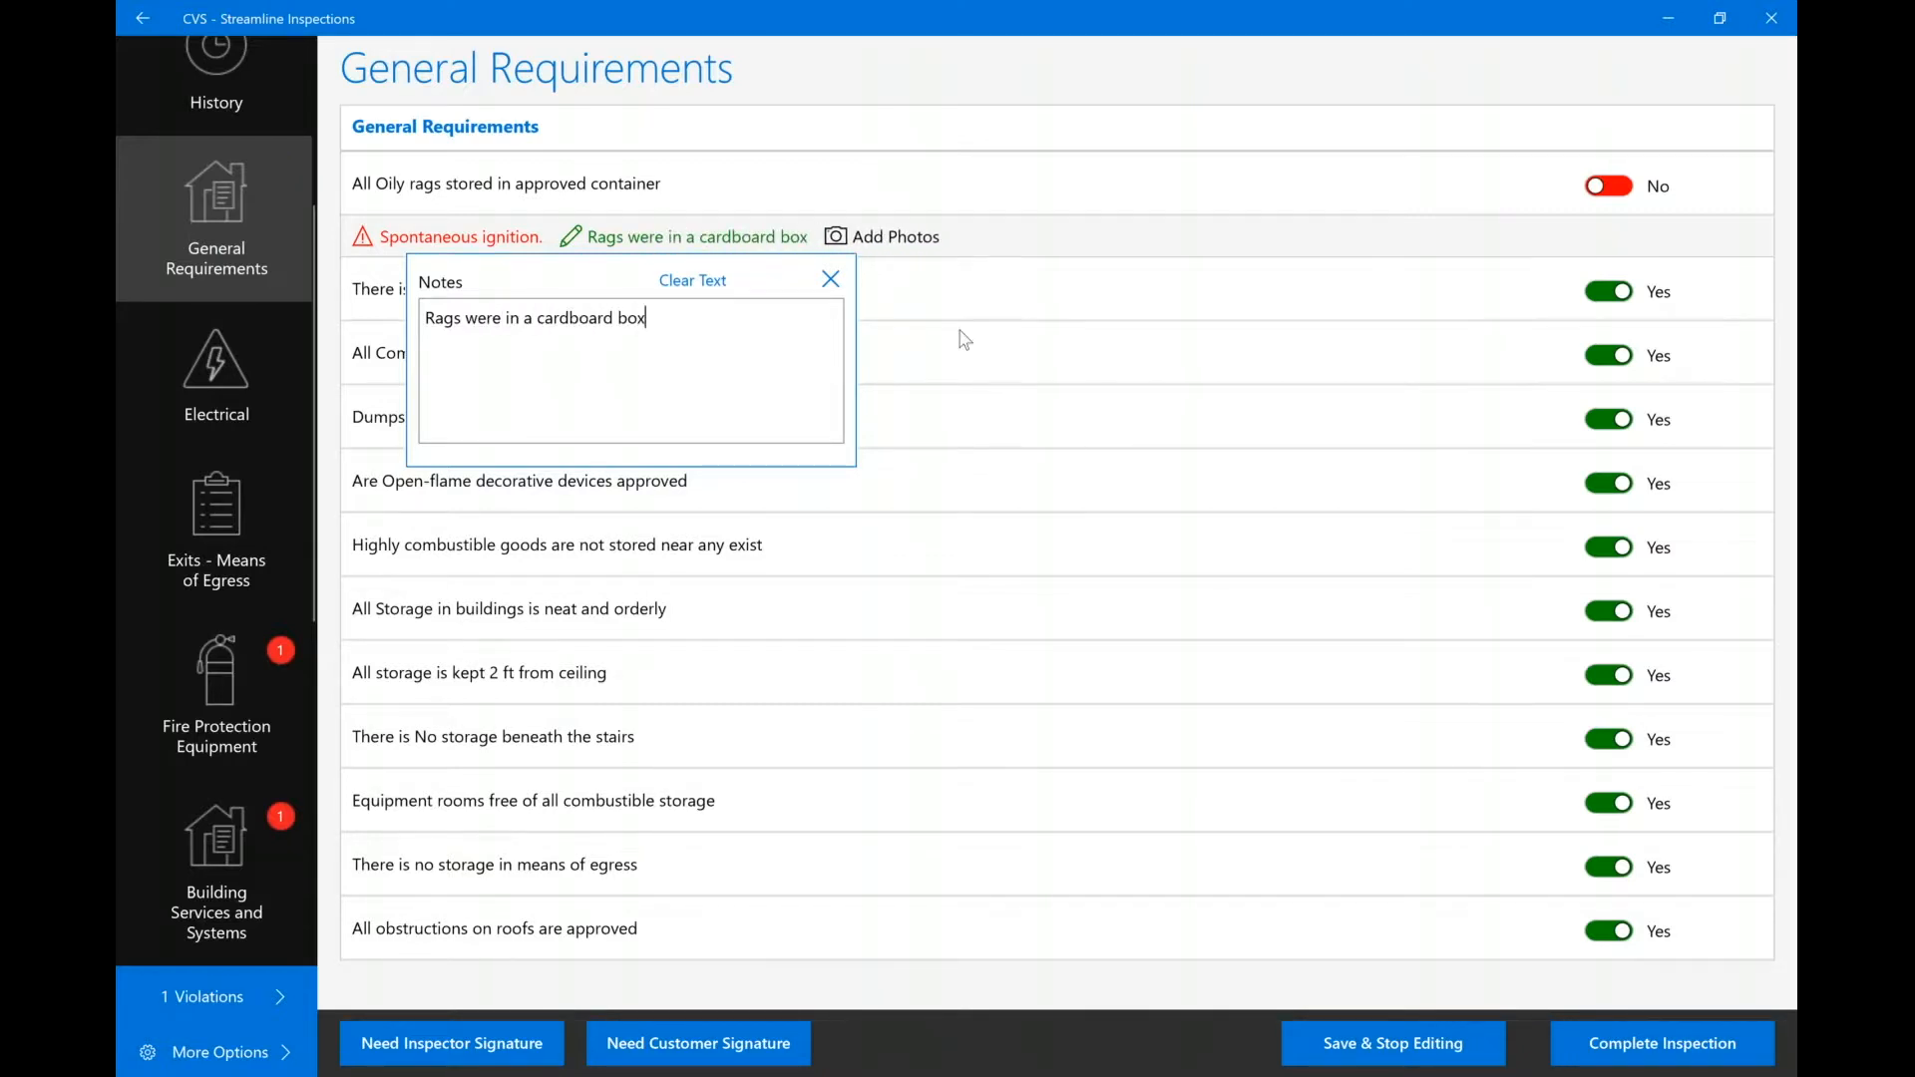
click(981, 321)
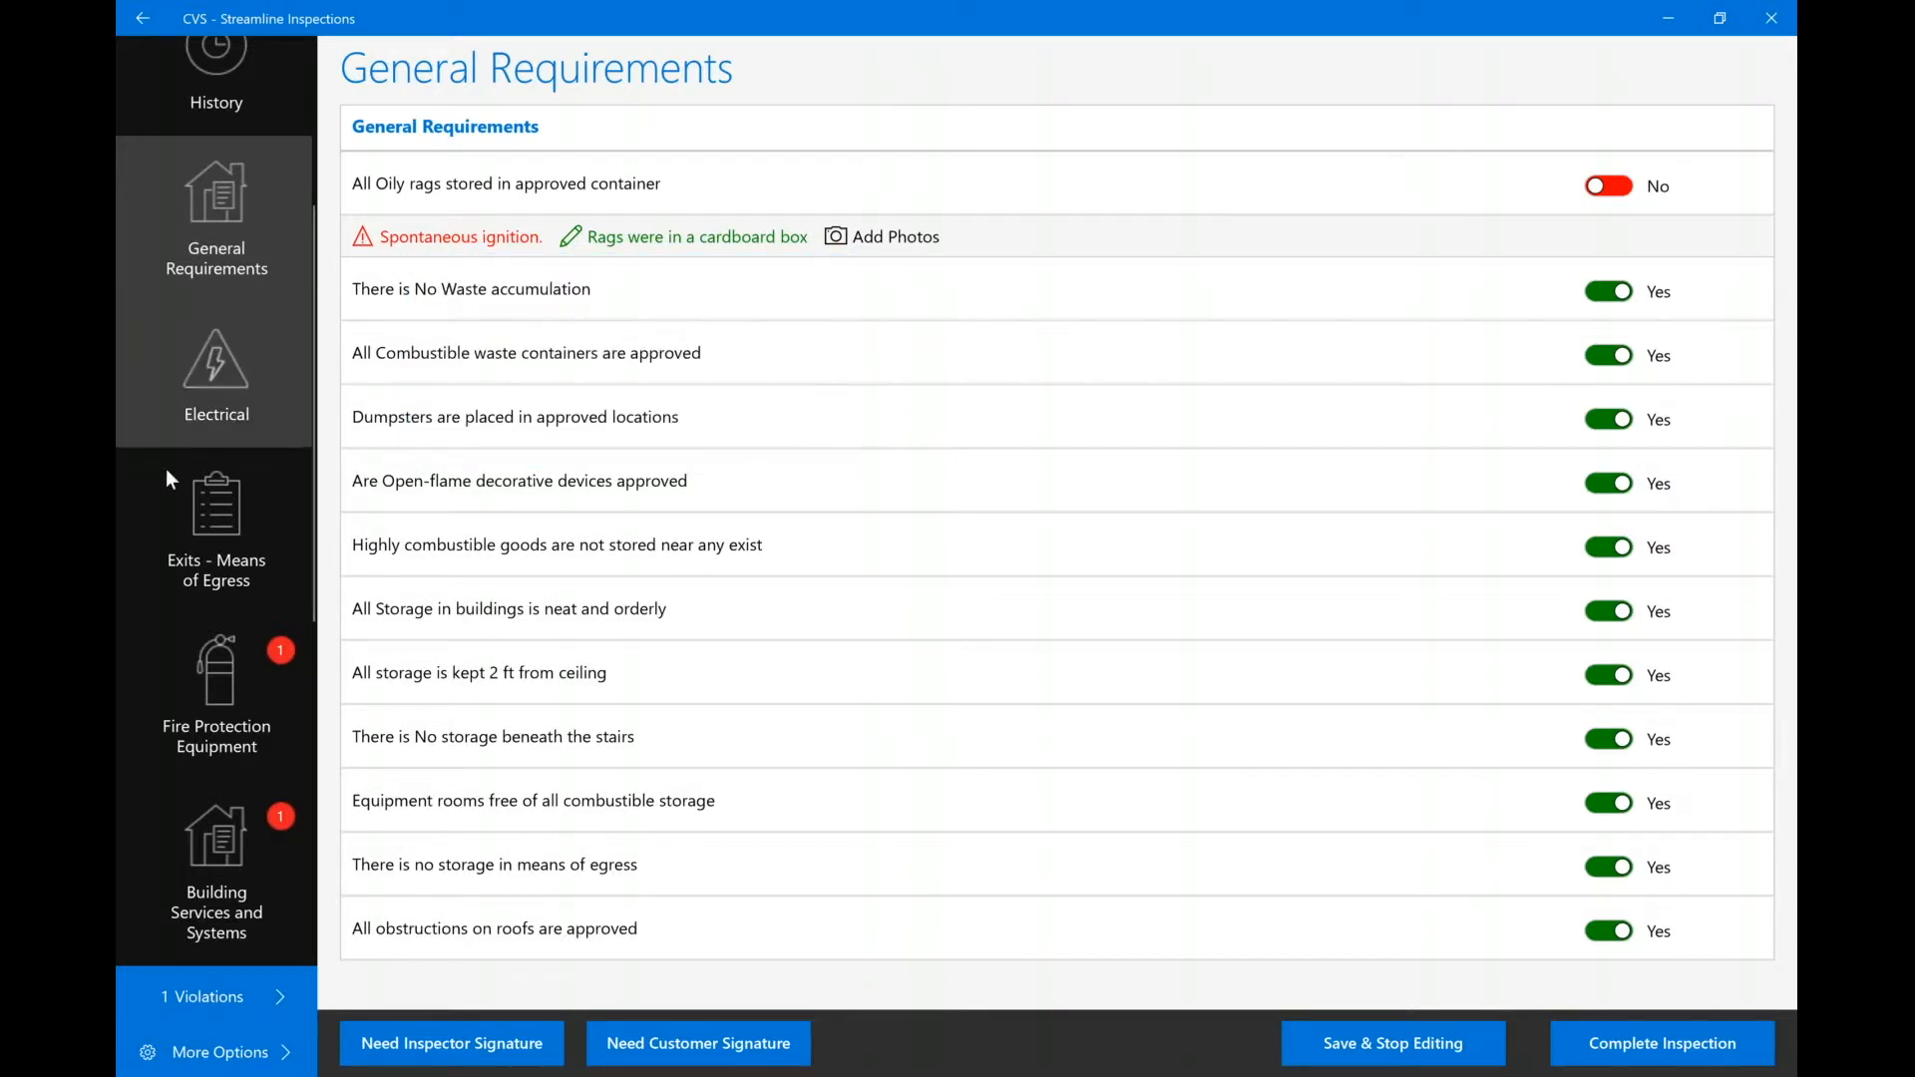
In Exits - Means of Egress, fail the exit doors unlocked & unblocked item.
click(225, 532)
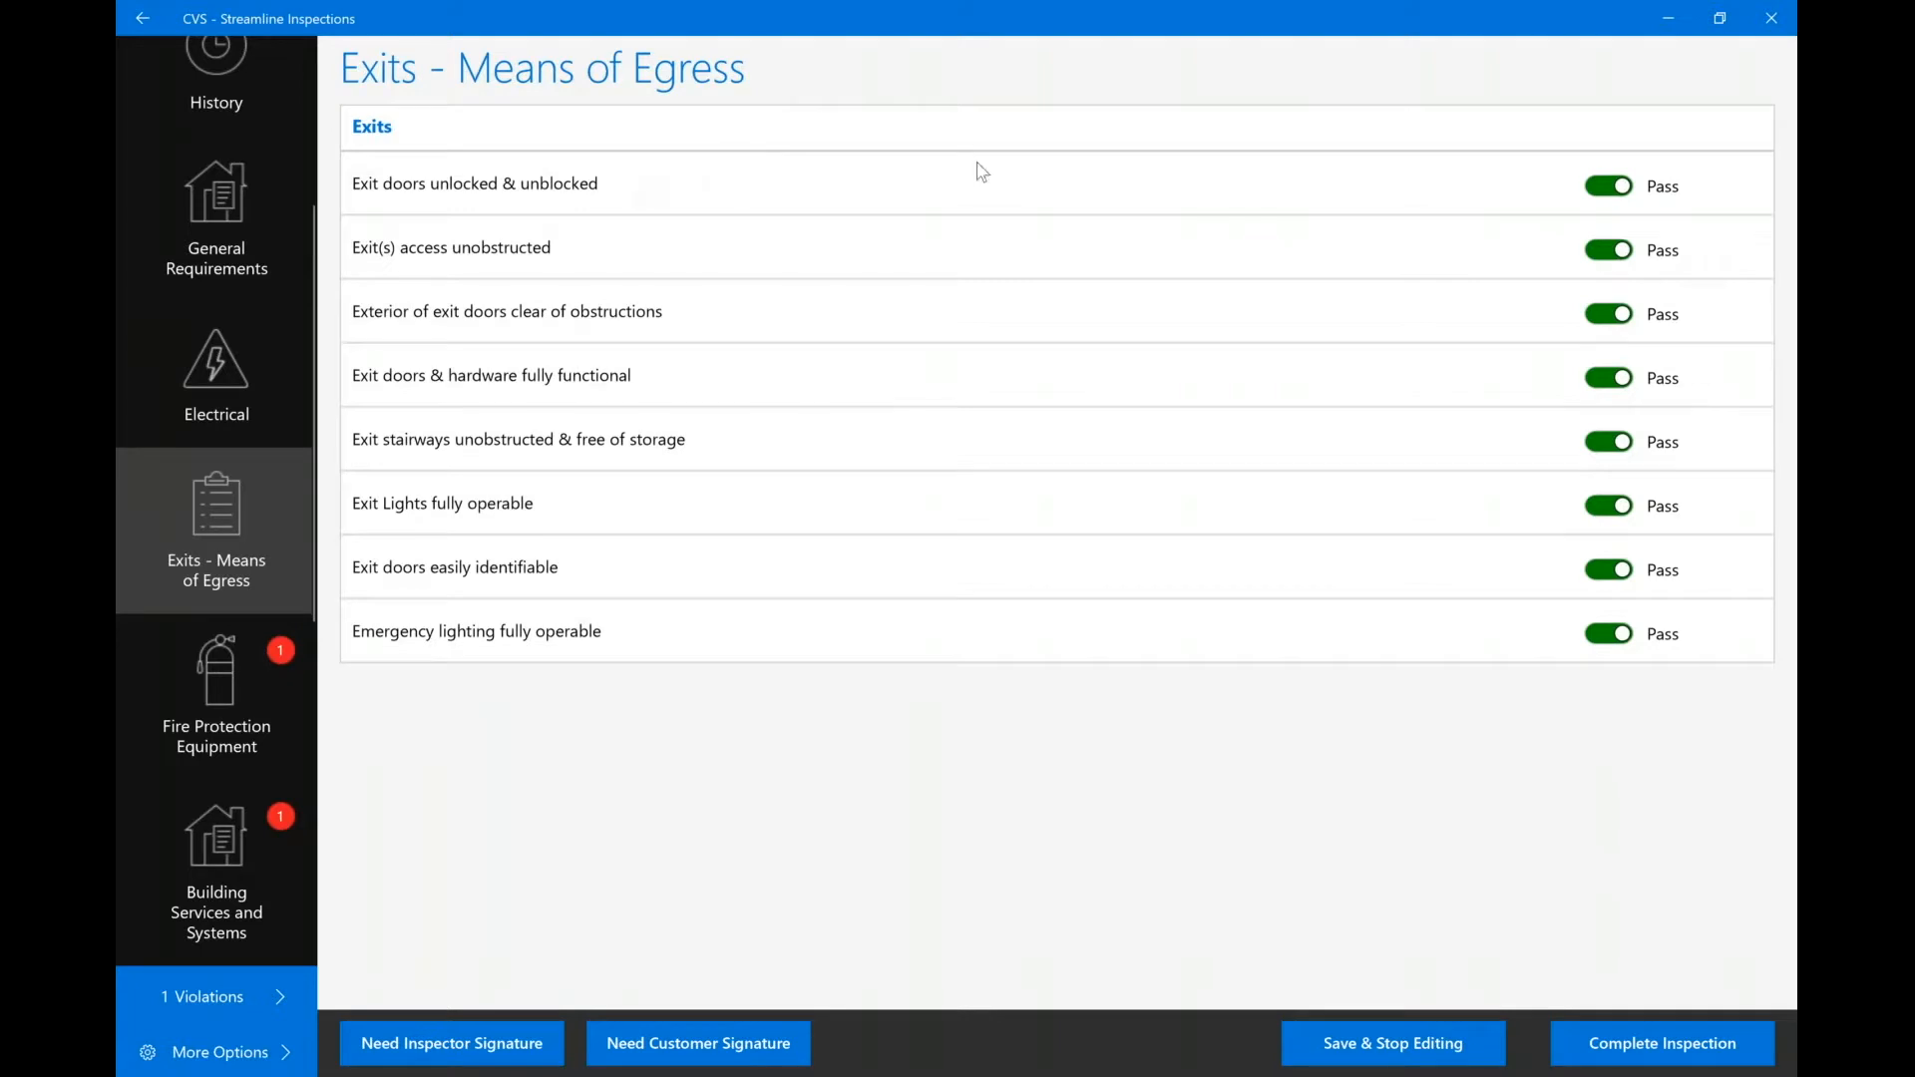
click(1609, 185)
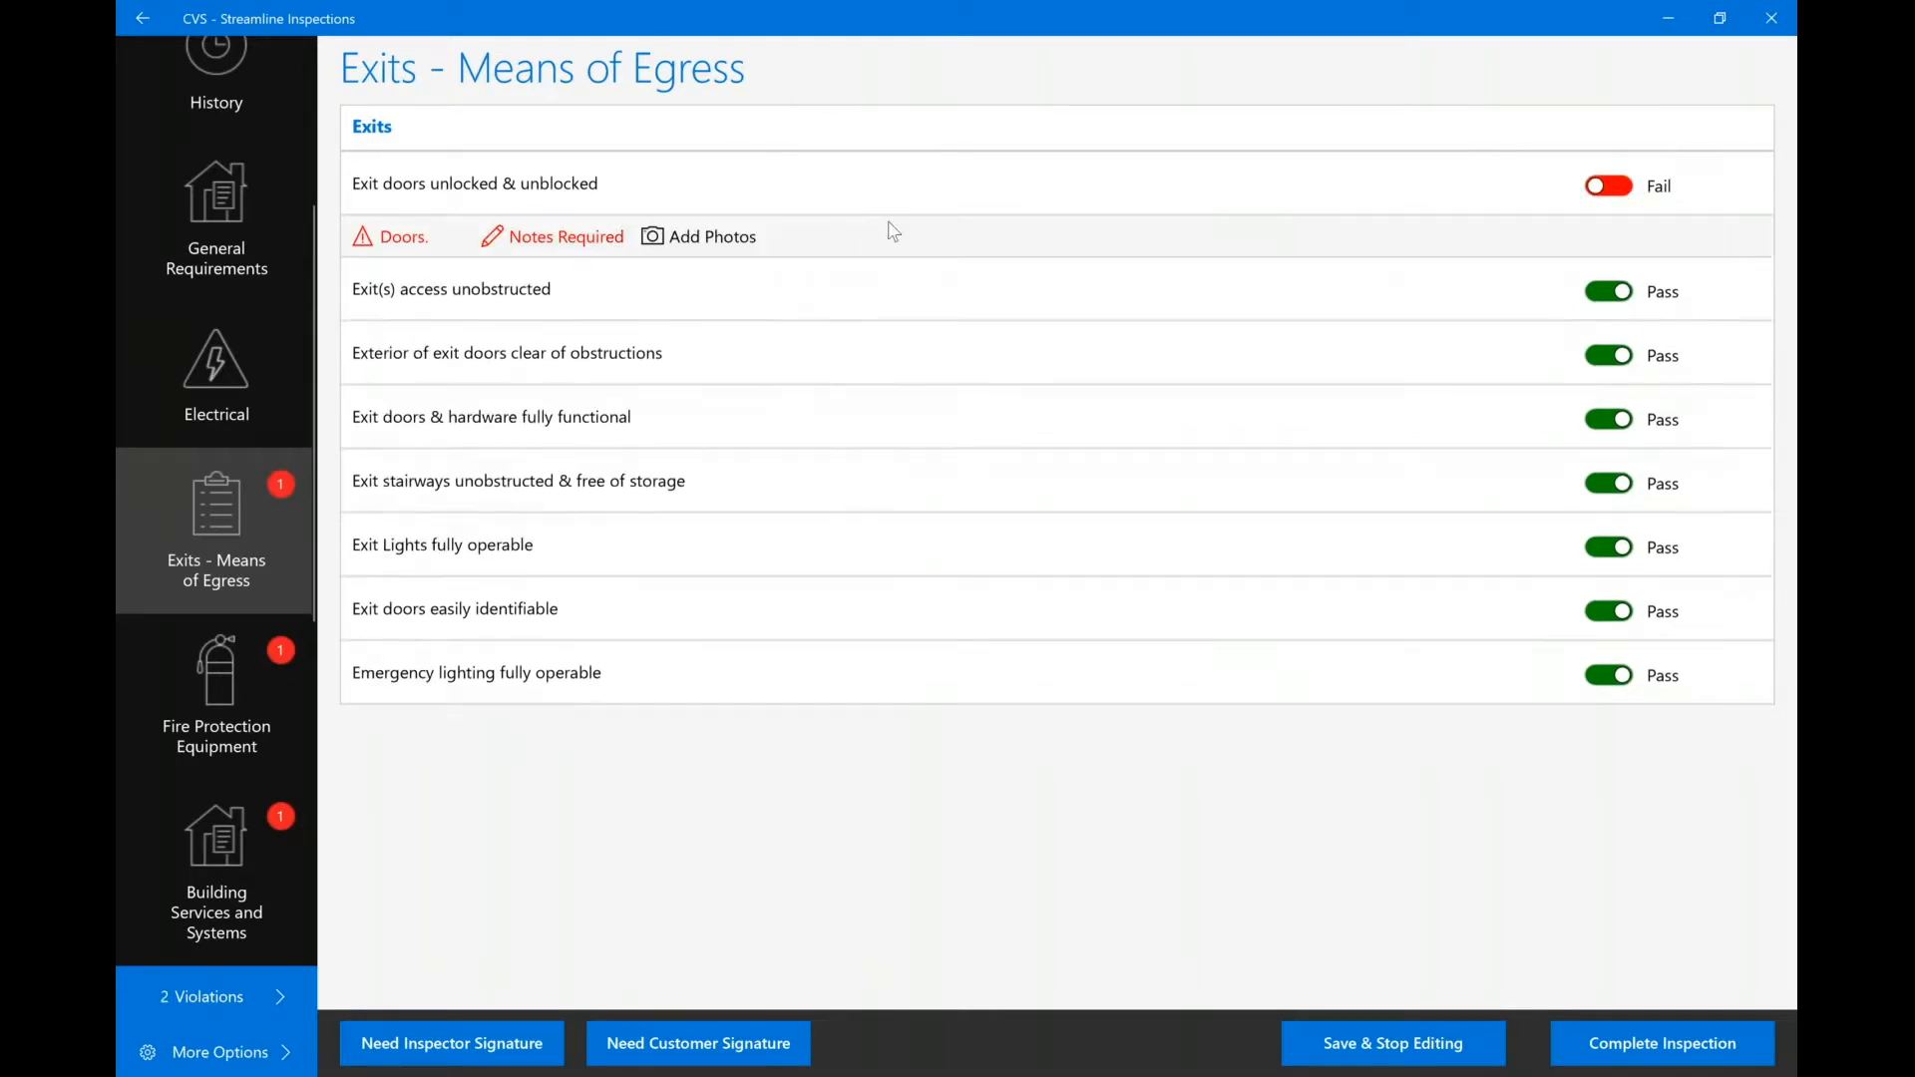
click(410, 246)
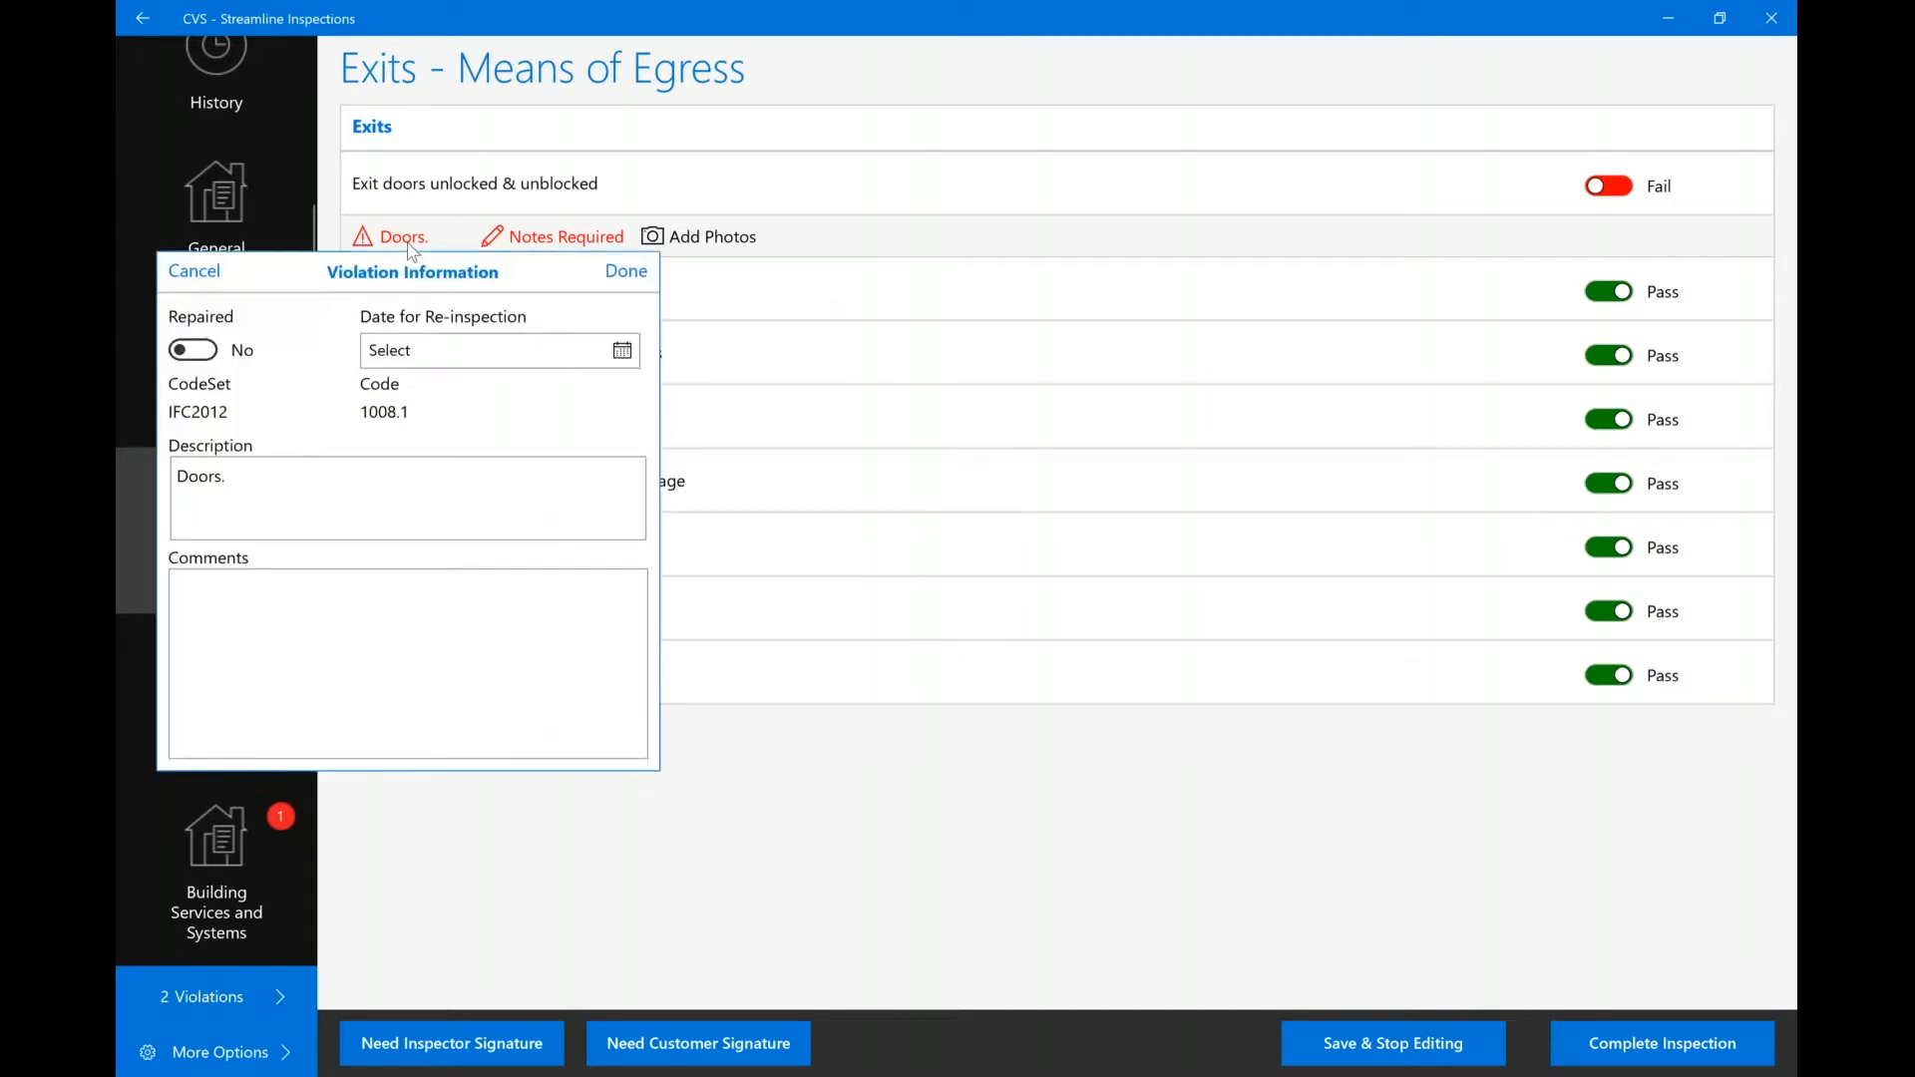
click(583, 239)
Note 'East exit' on the failed exit doors item and open its photo attachments.
click(582, 239)
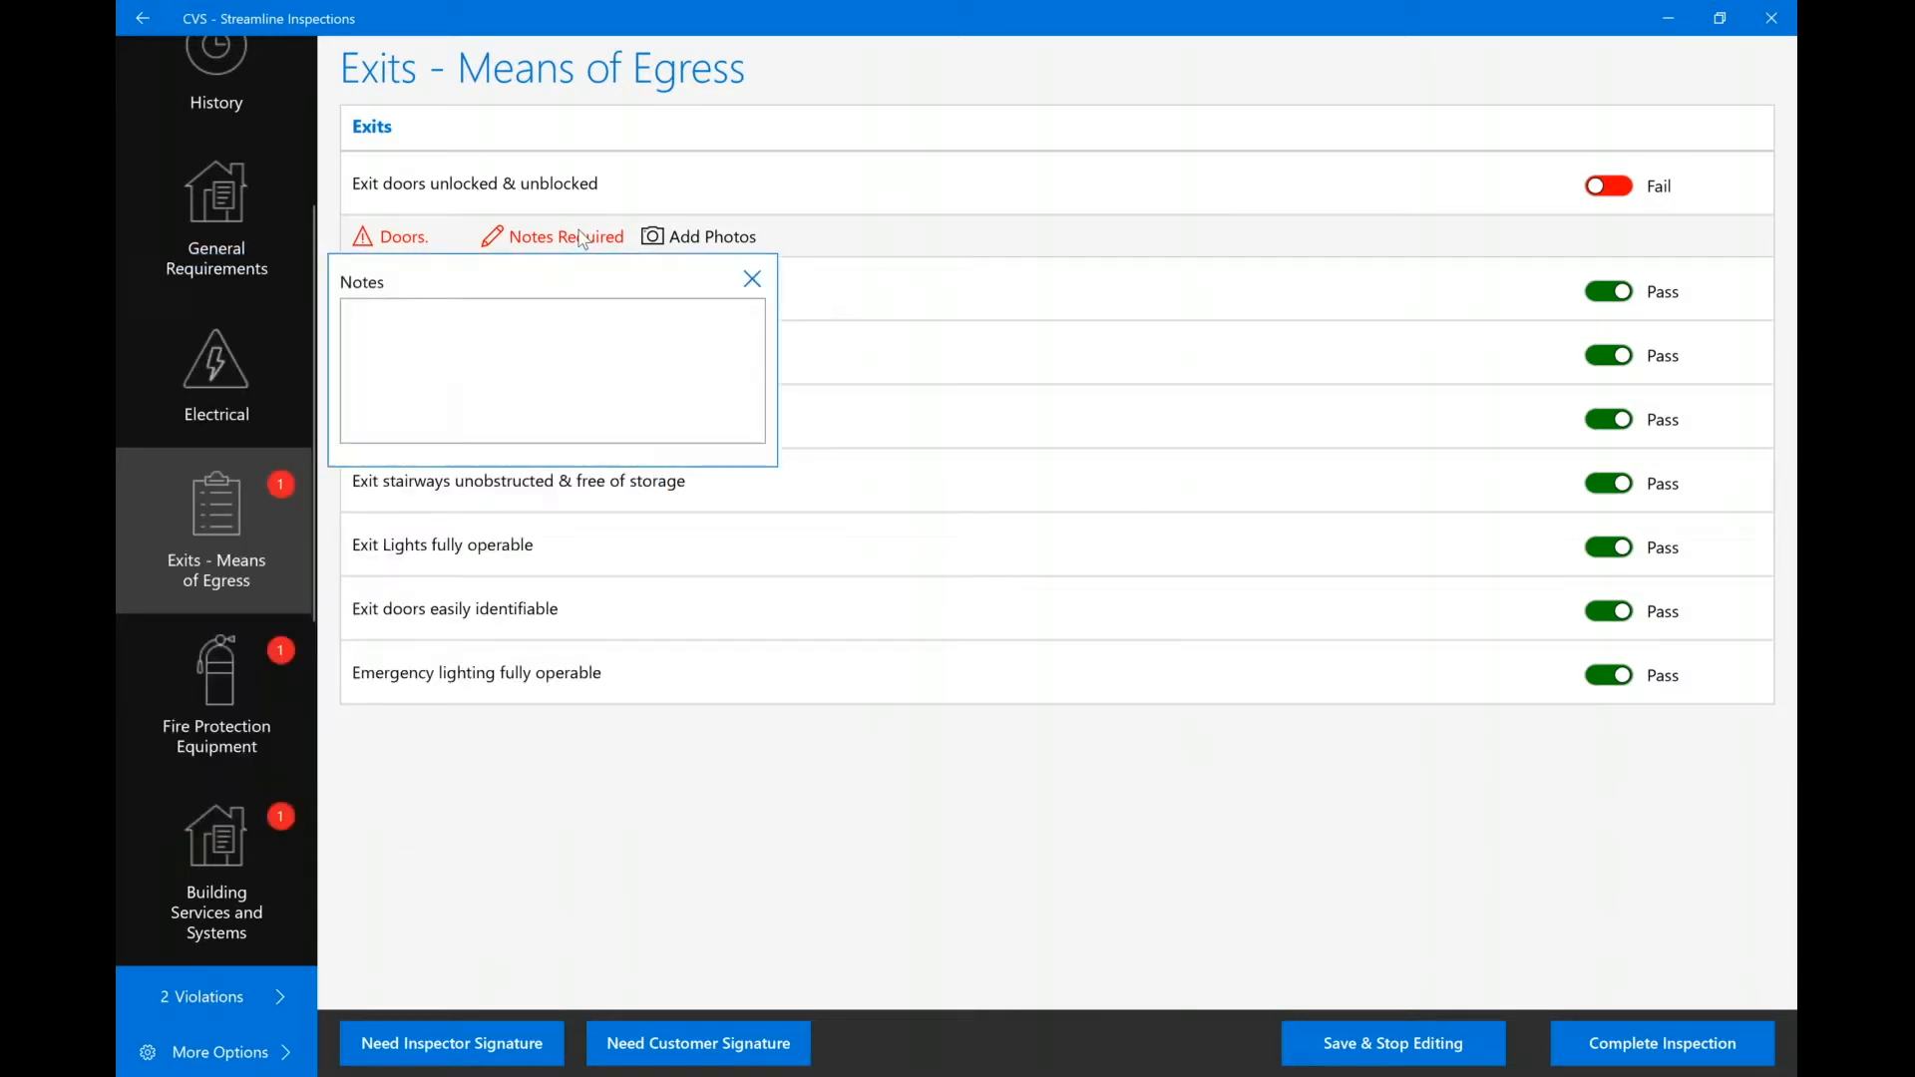
text(East )
text(exit)
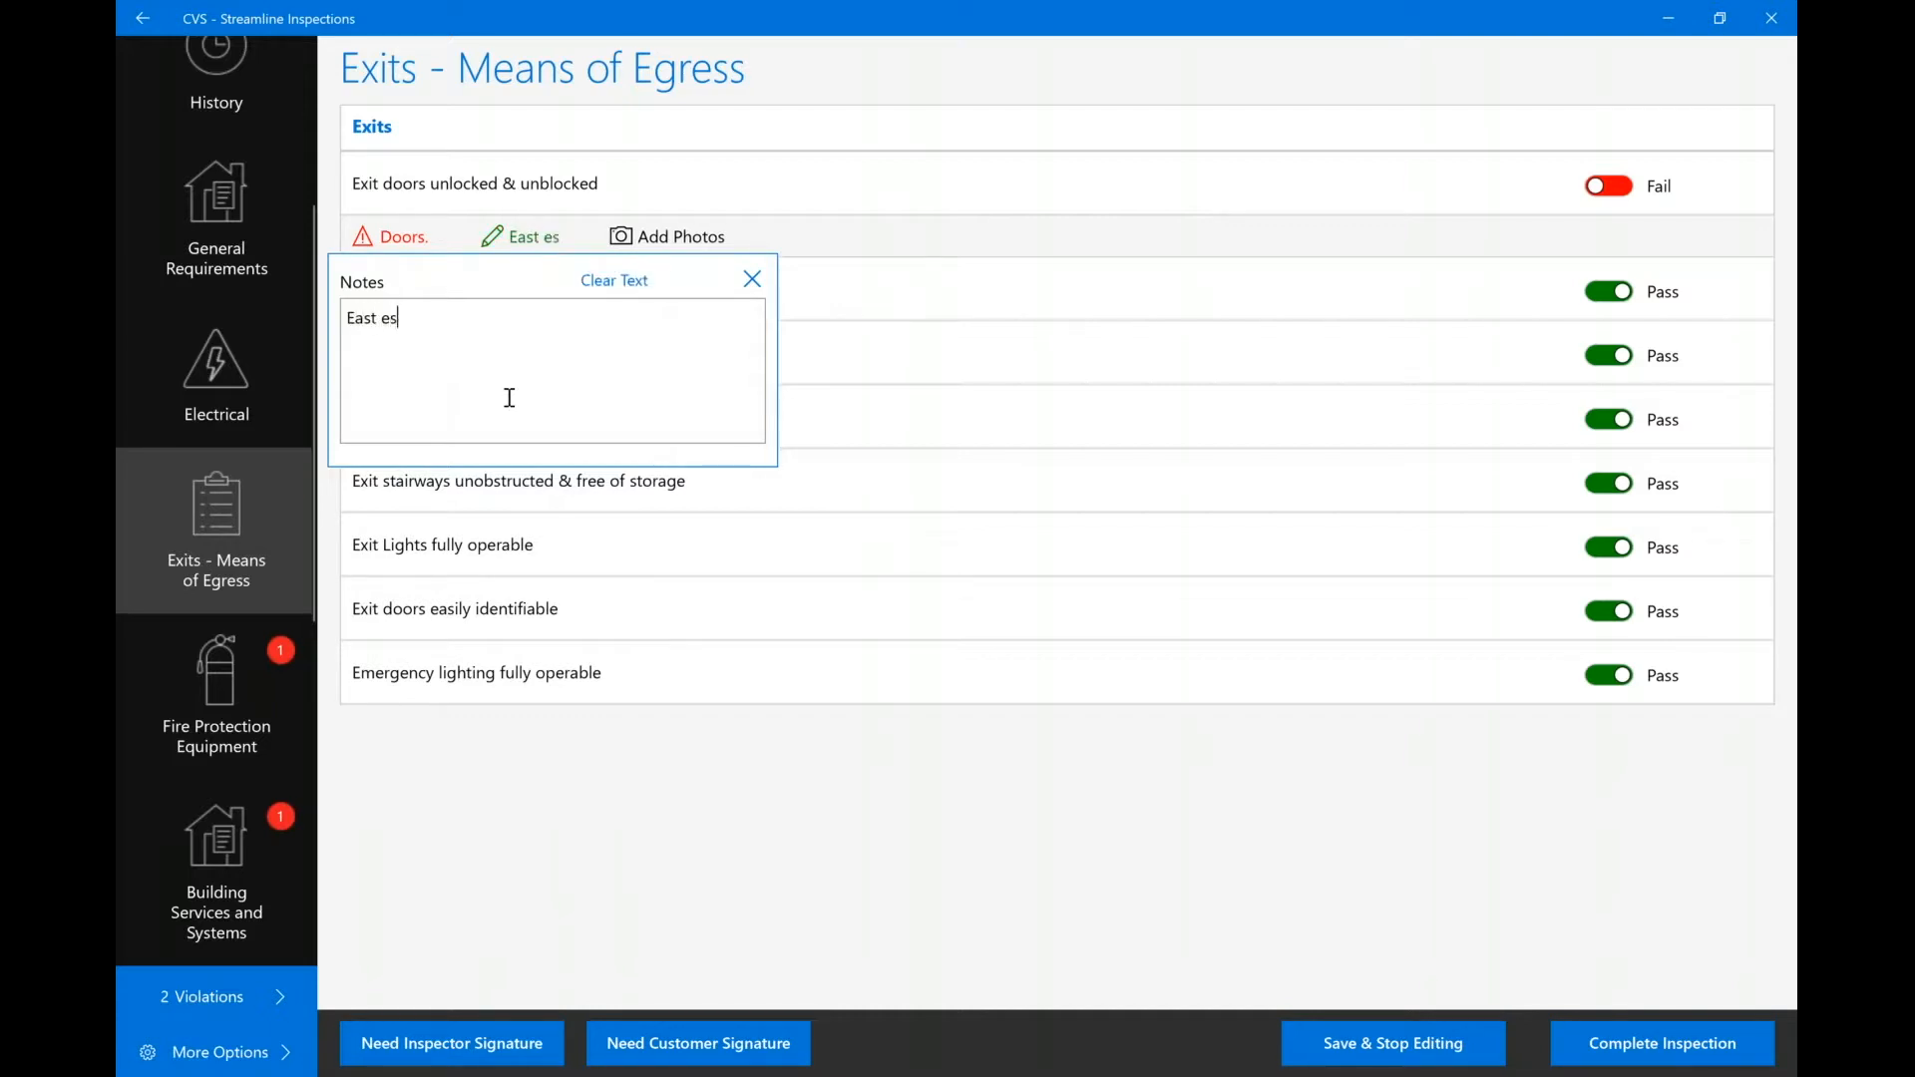
click(666, 237)
click(666, 238)
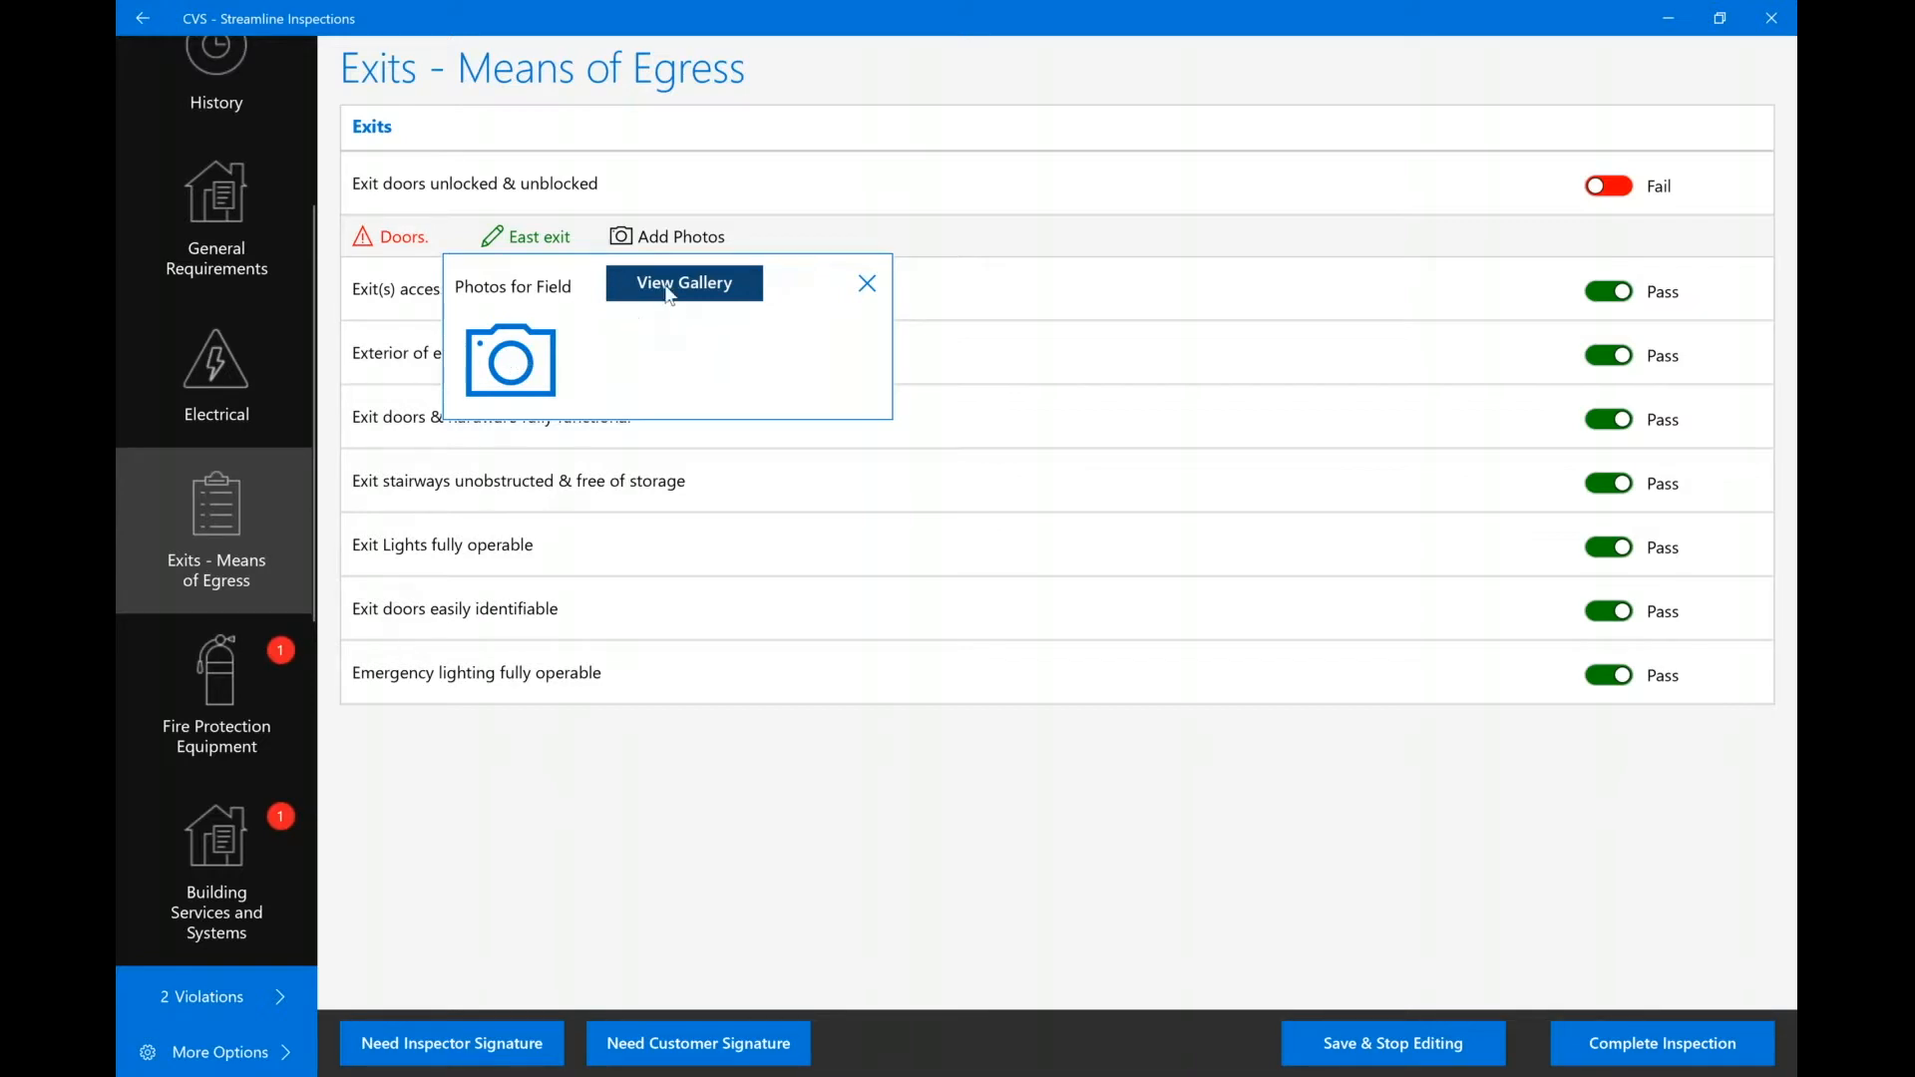
Attach the blocked-exit library photo to the failed exit doors item, keeping it.
click(523, 373)
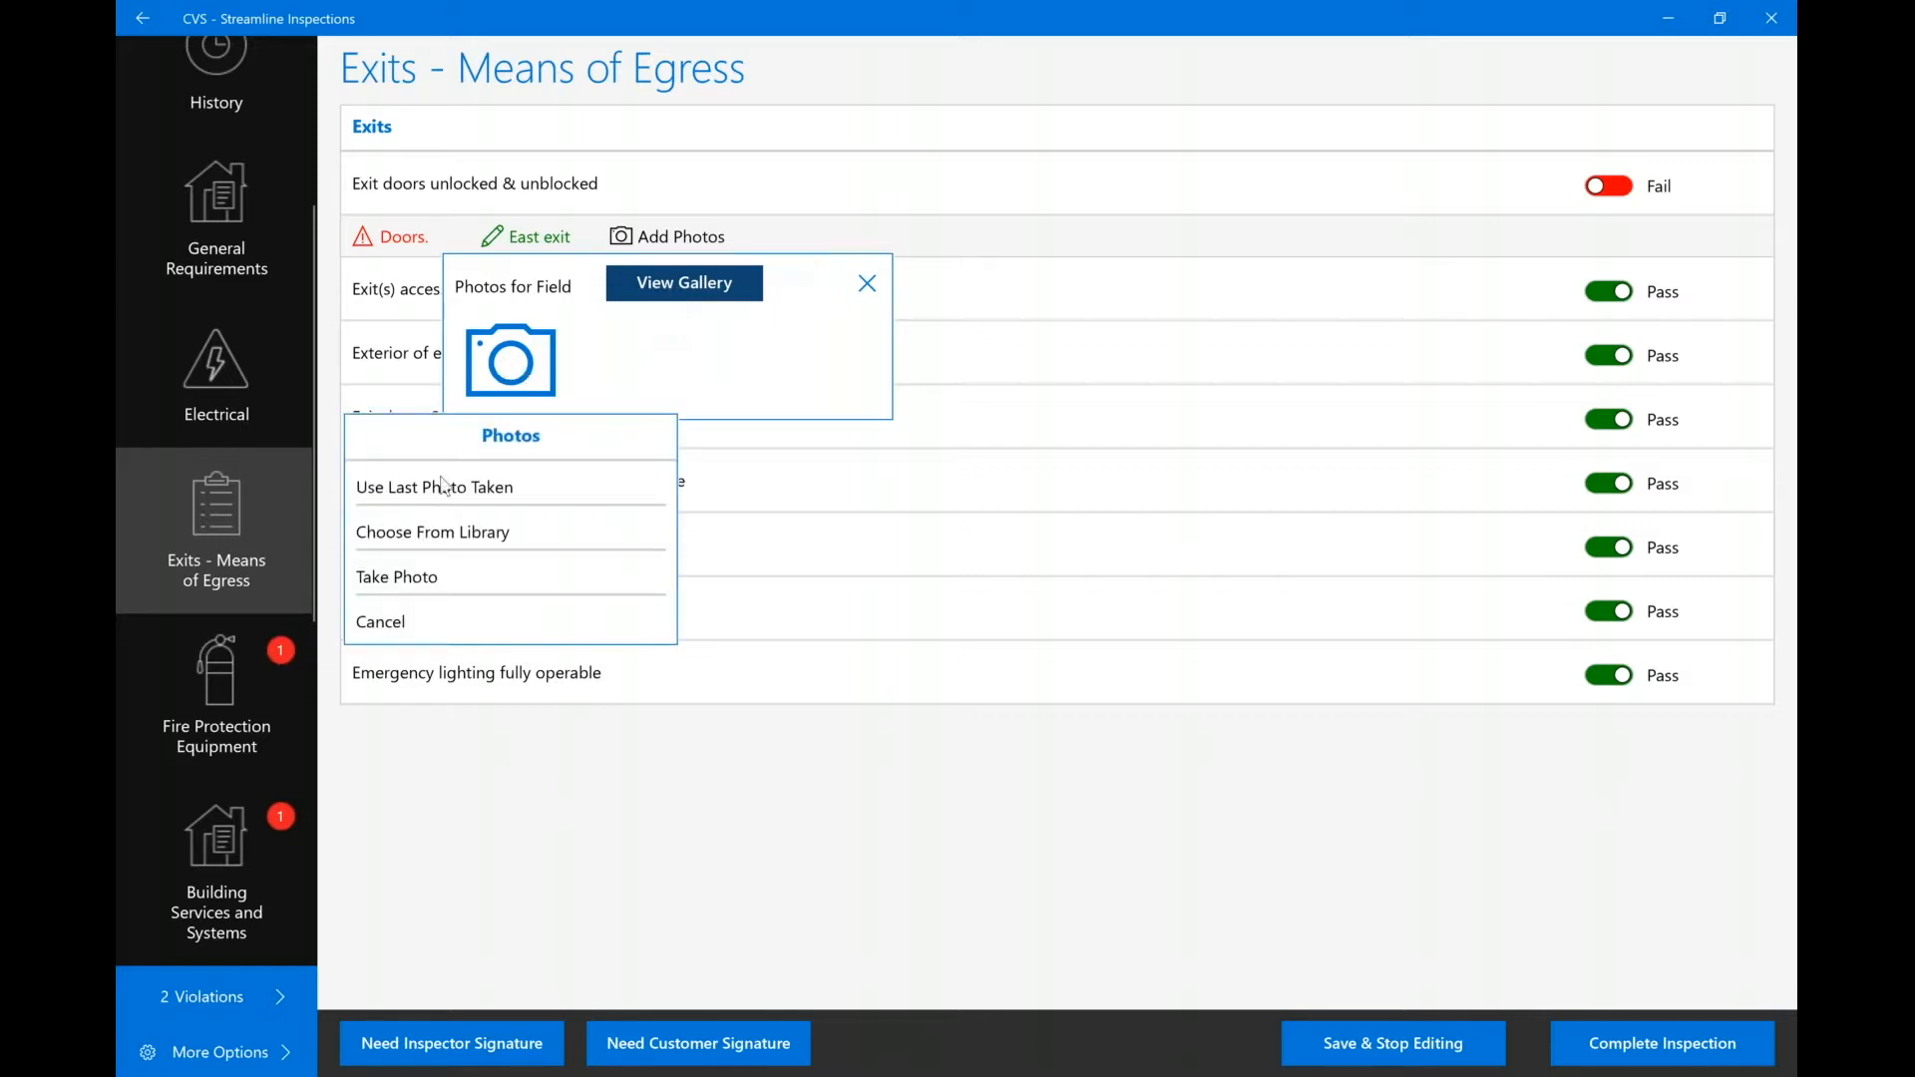
click(427, 542)
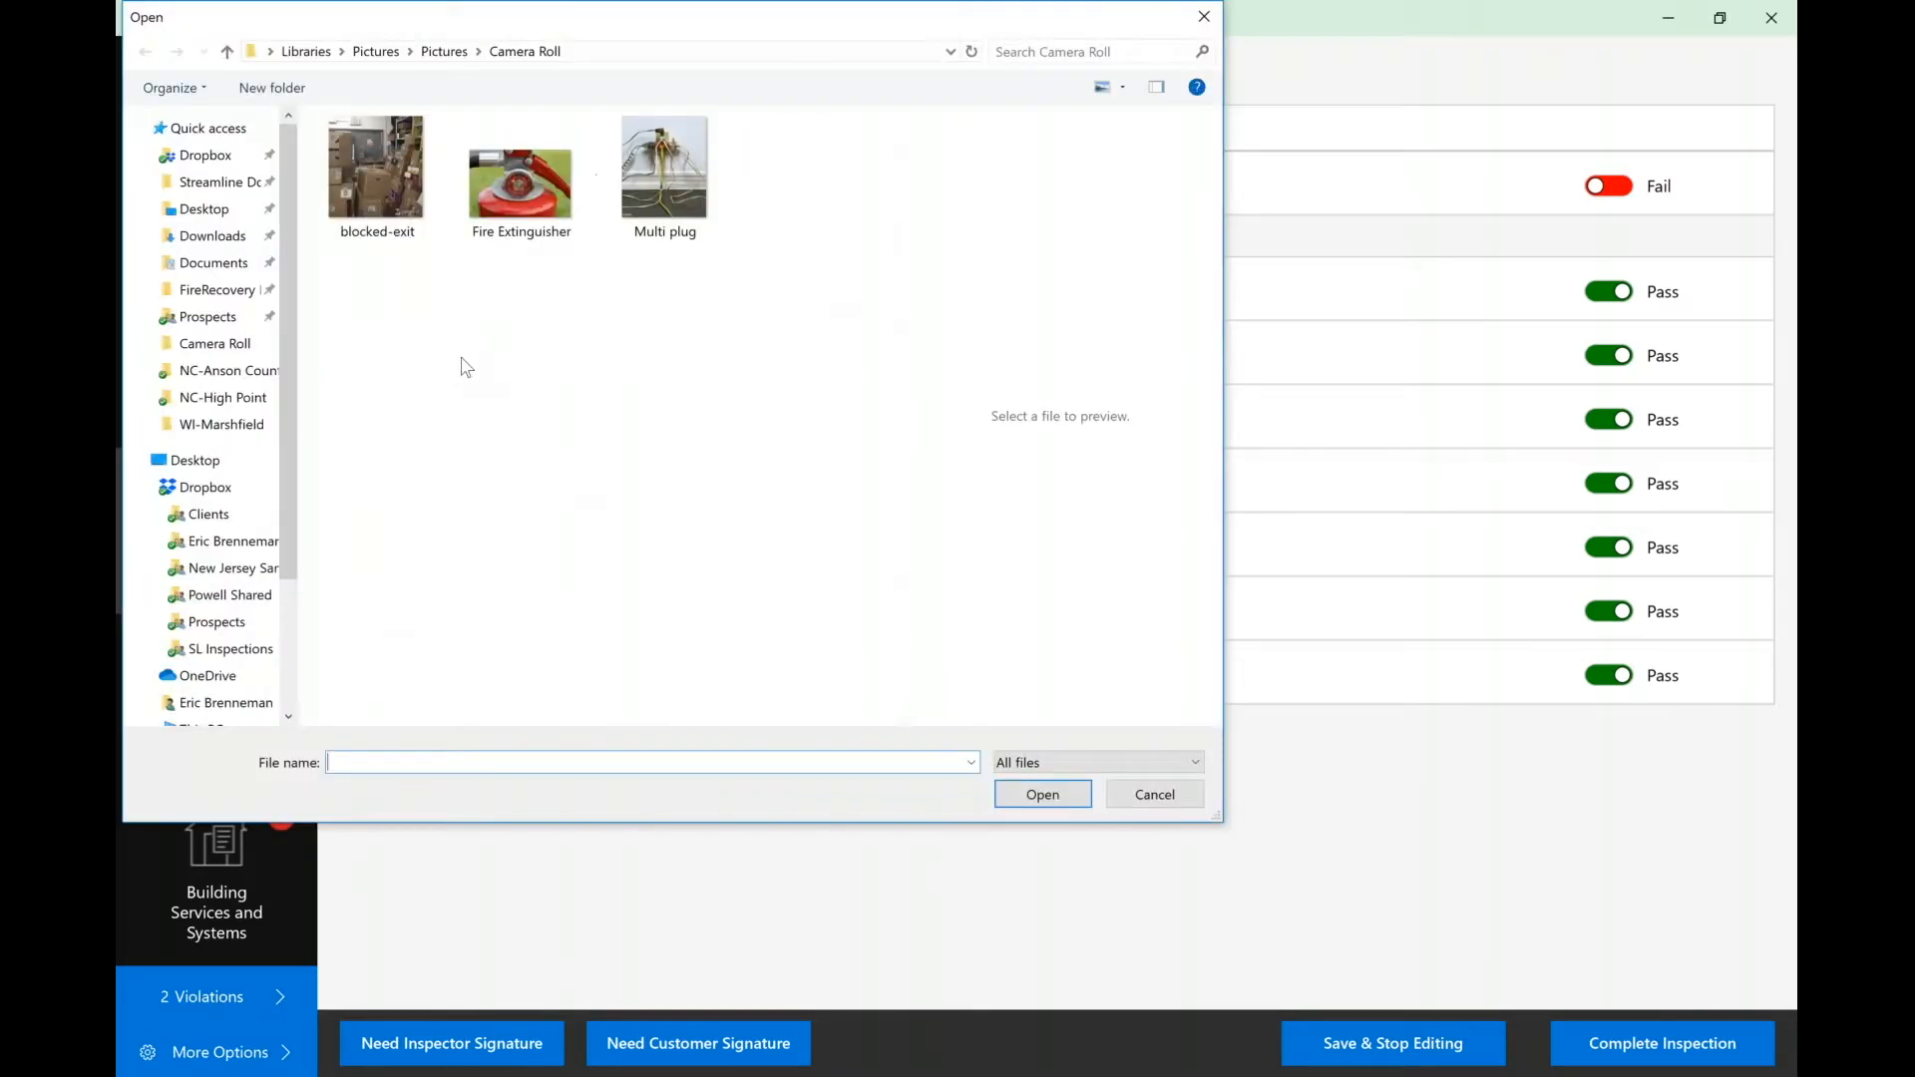
double_click(382, 207)
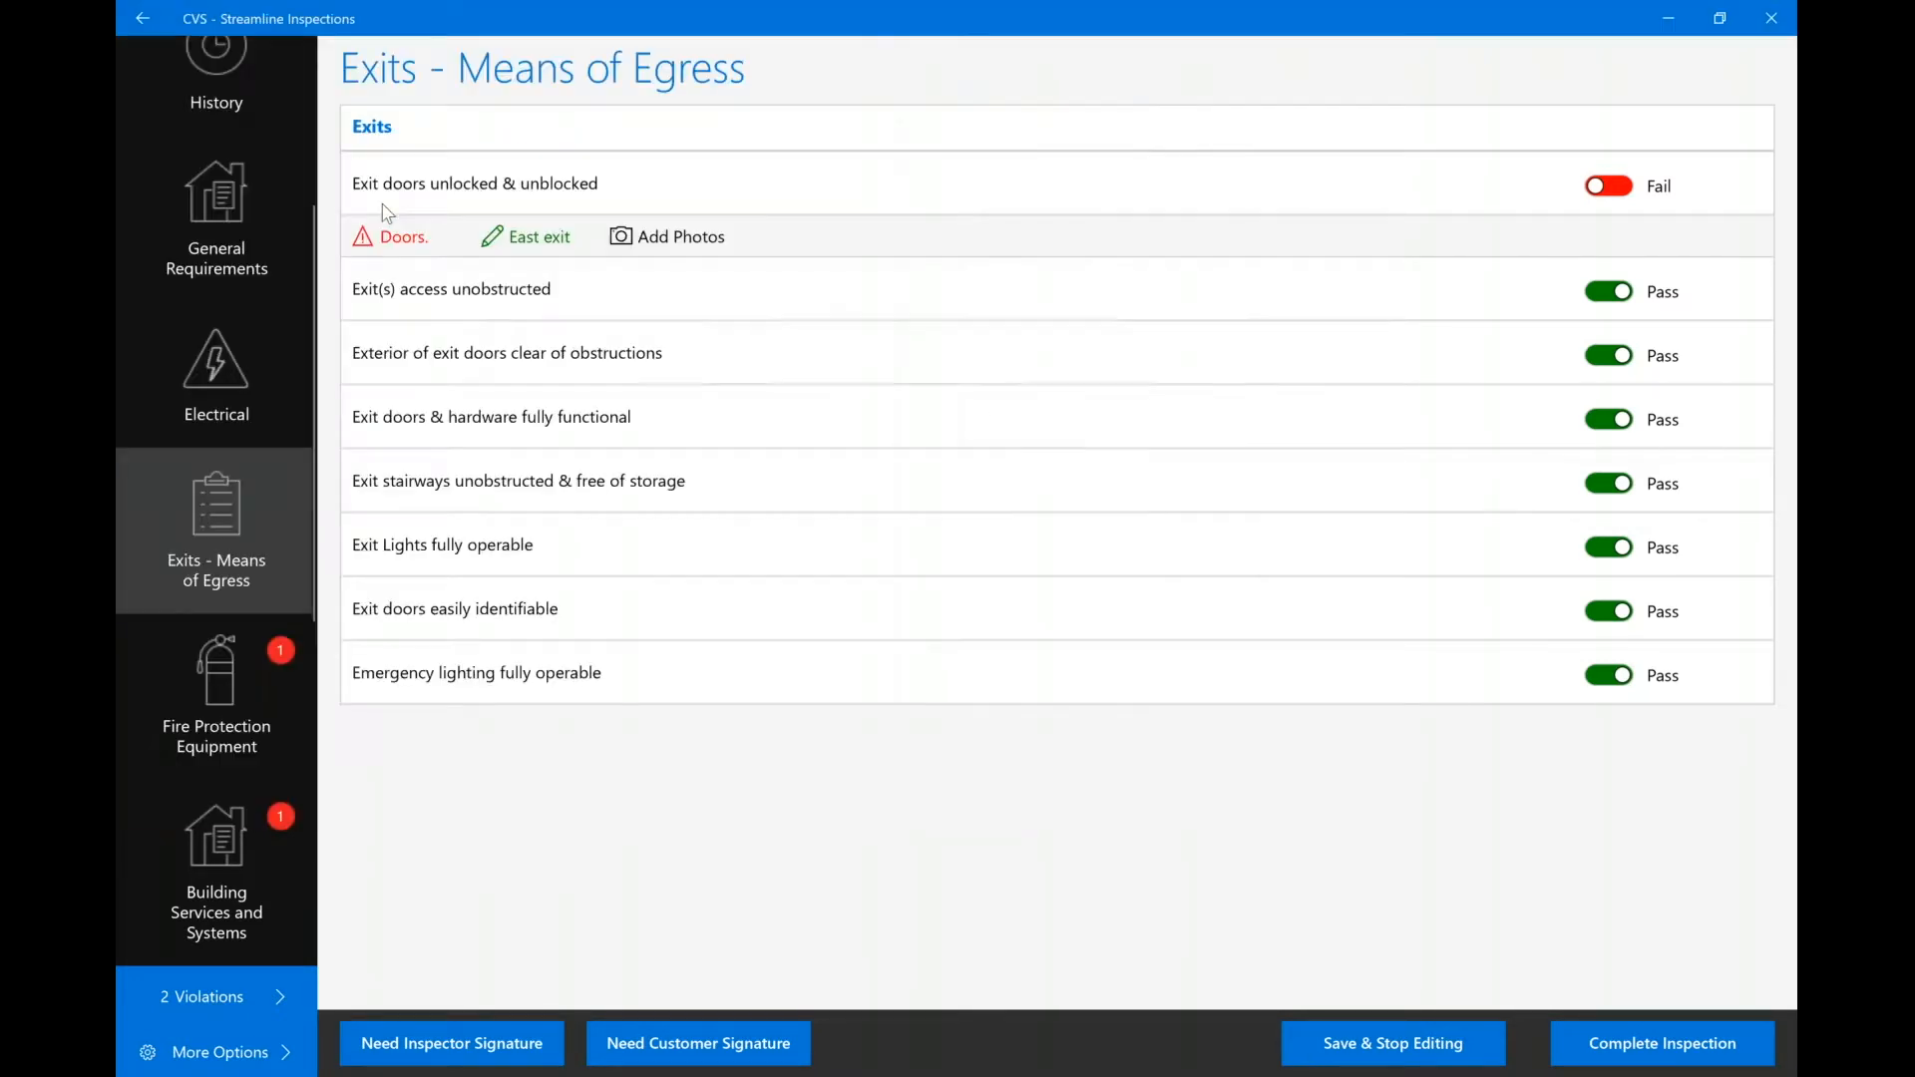
click(665, 237)
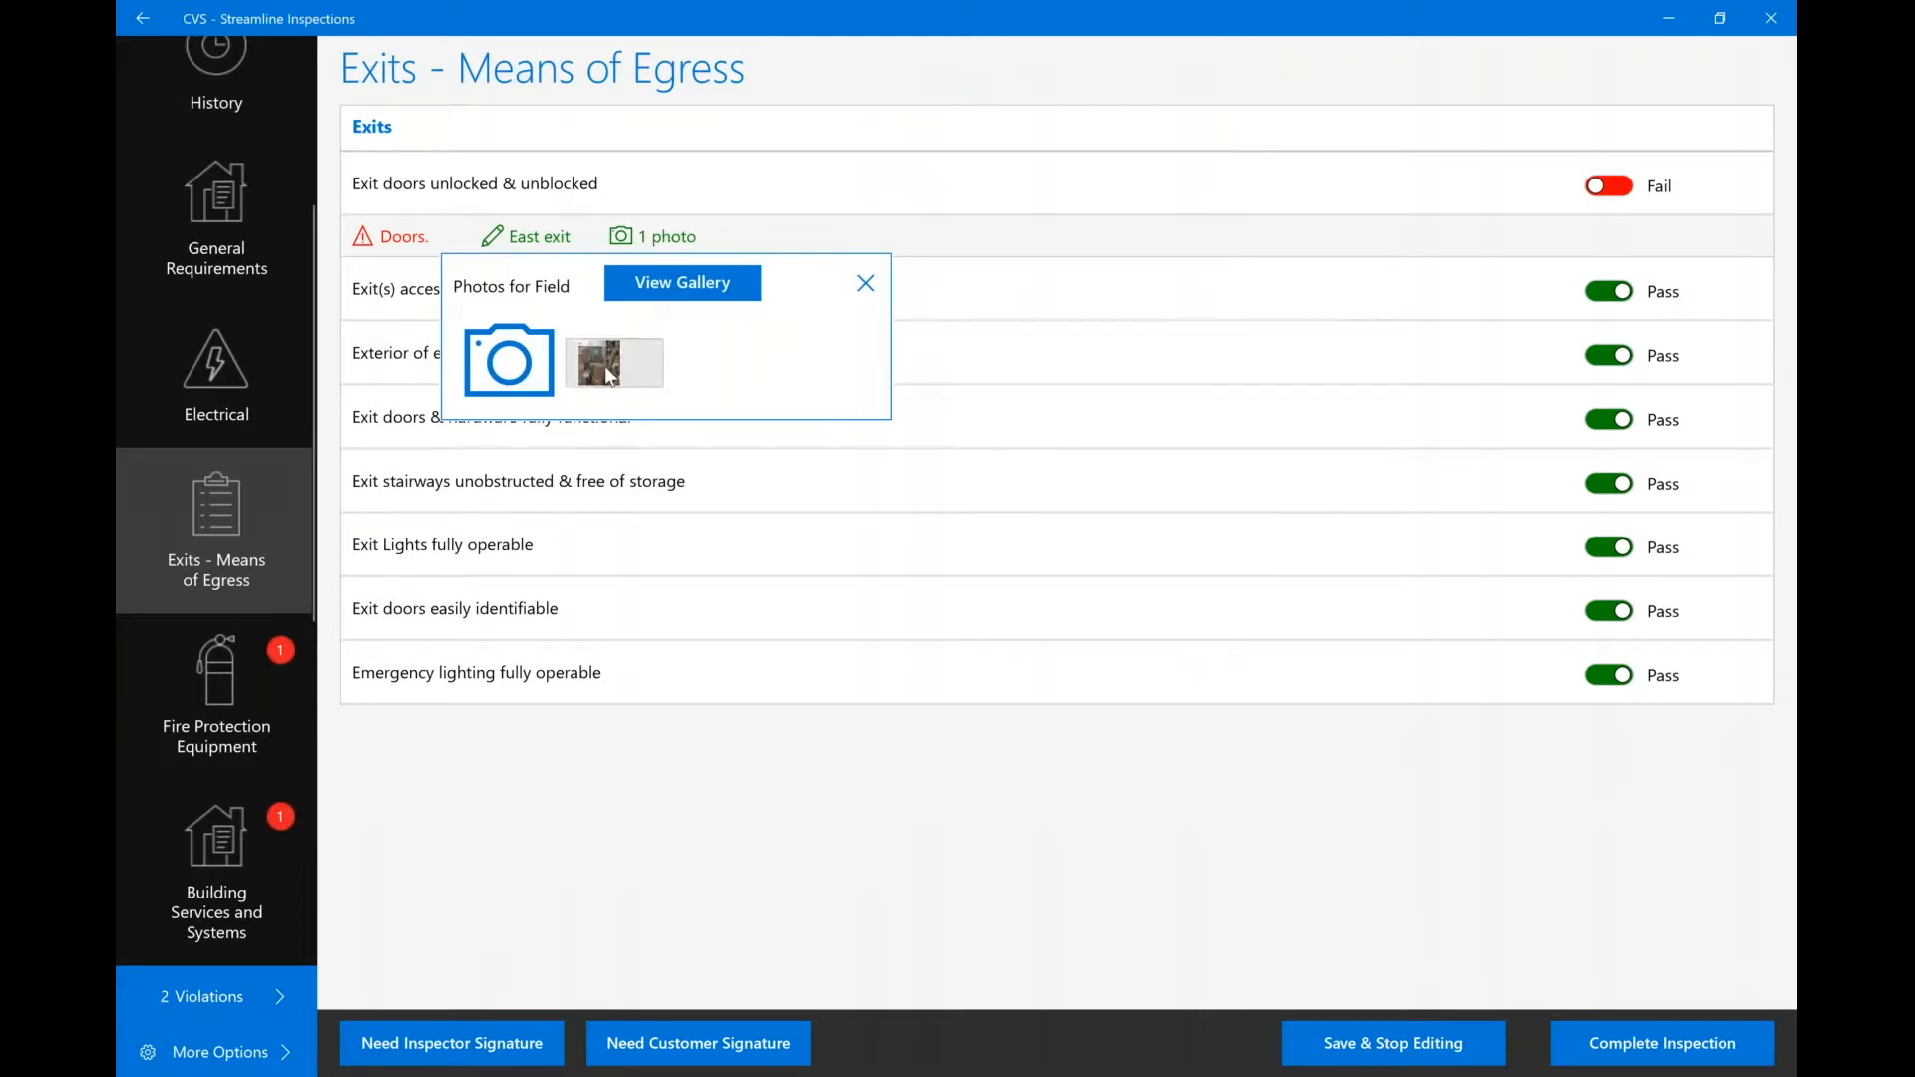
click(610, 377)
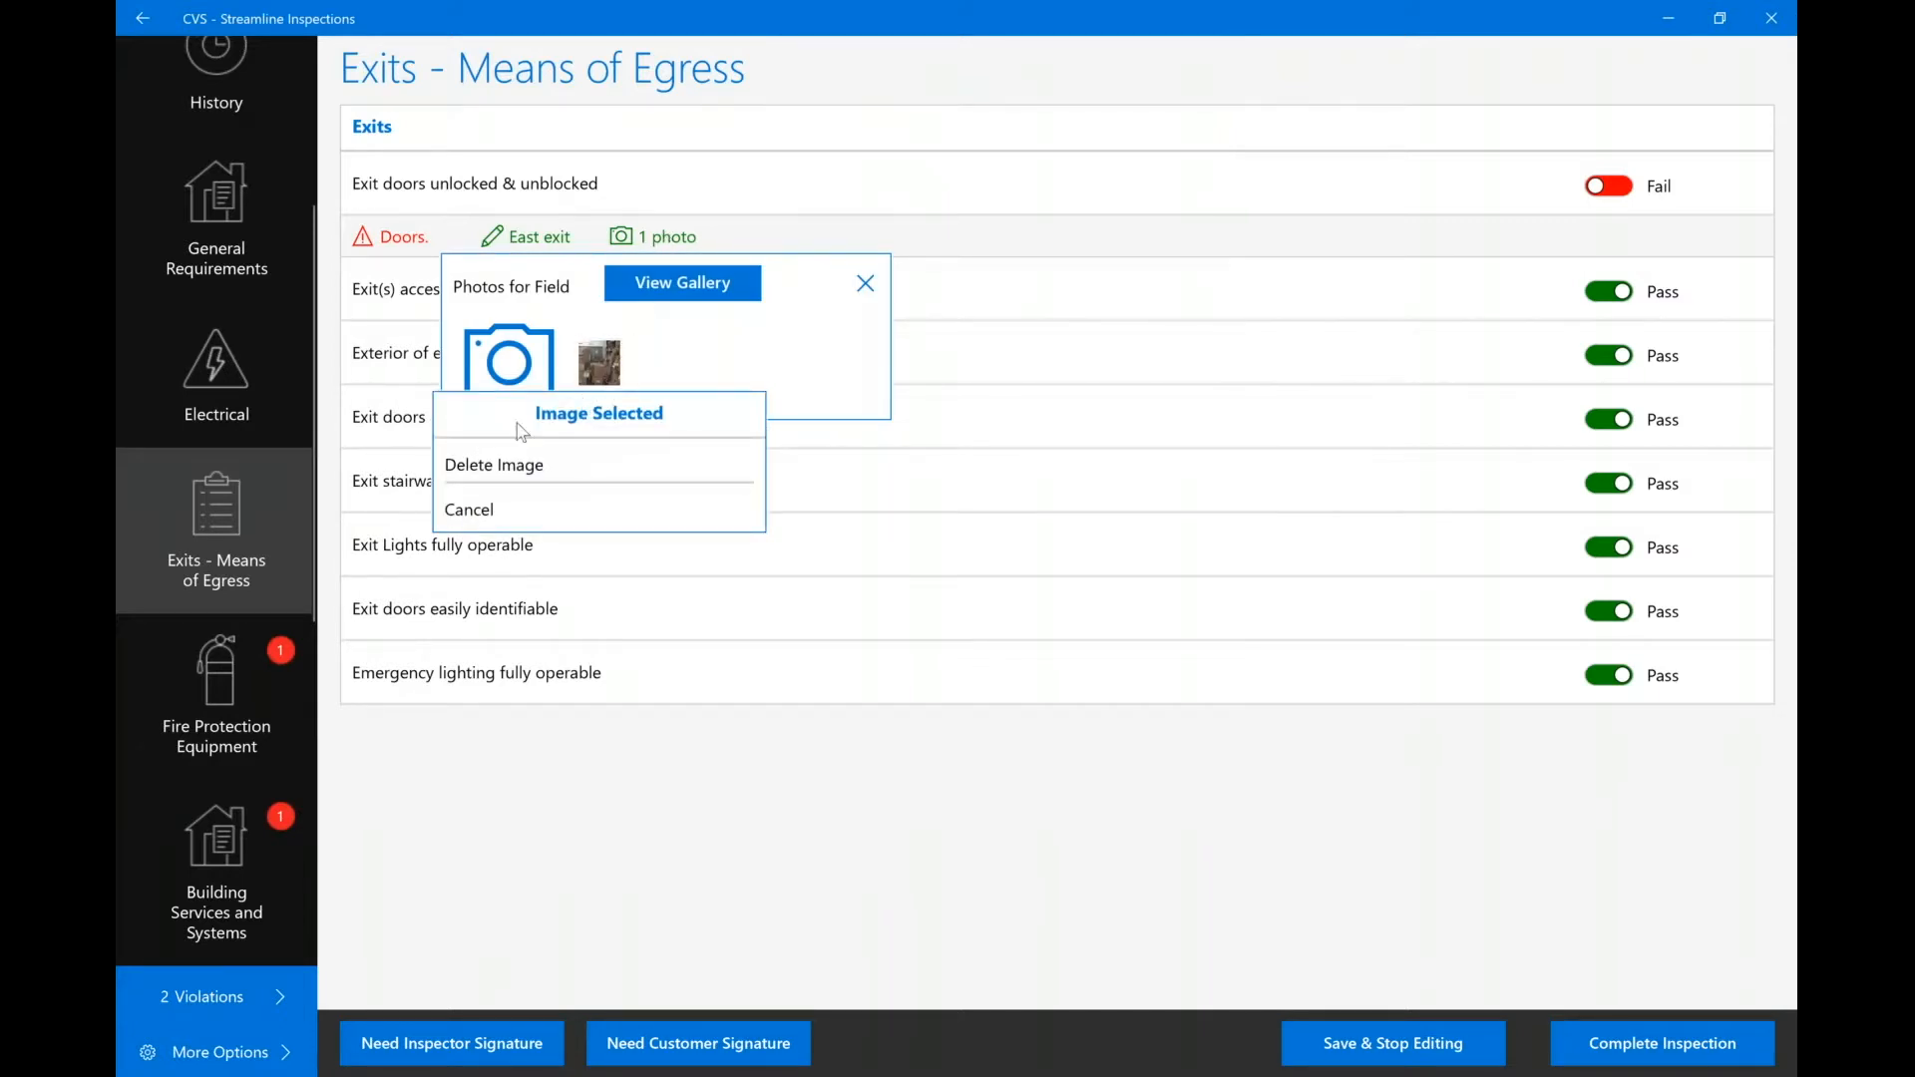
click(858, 312)
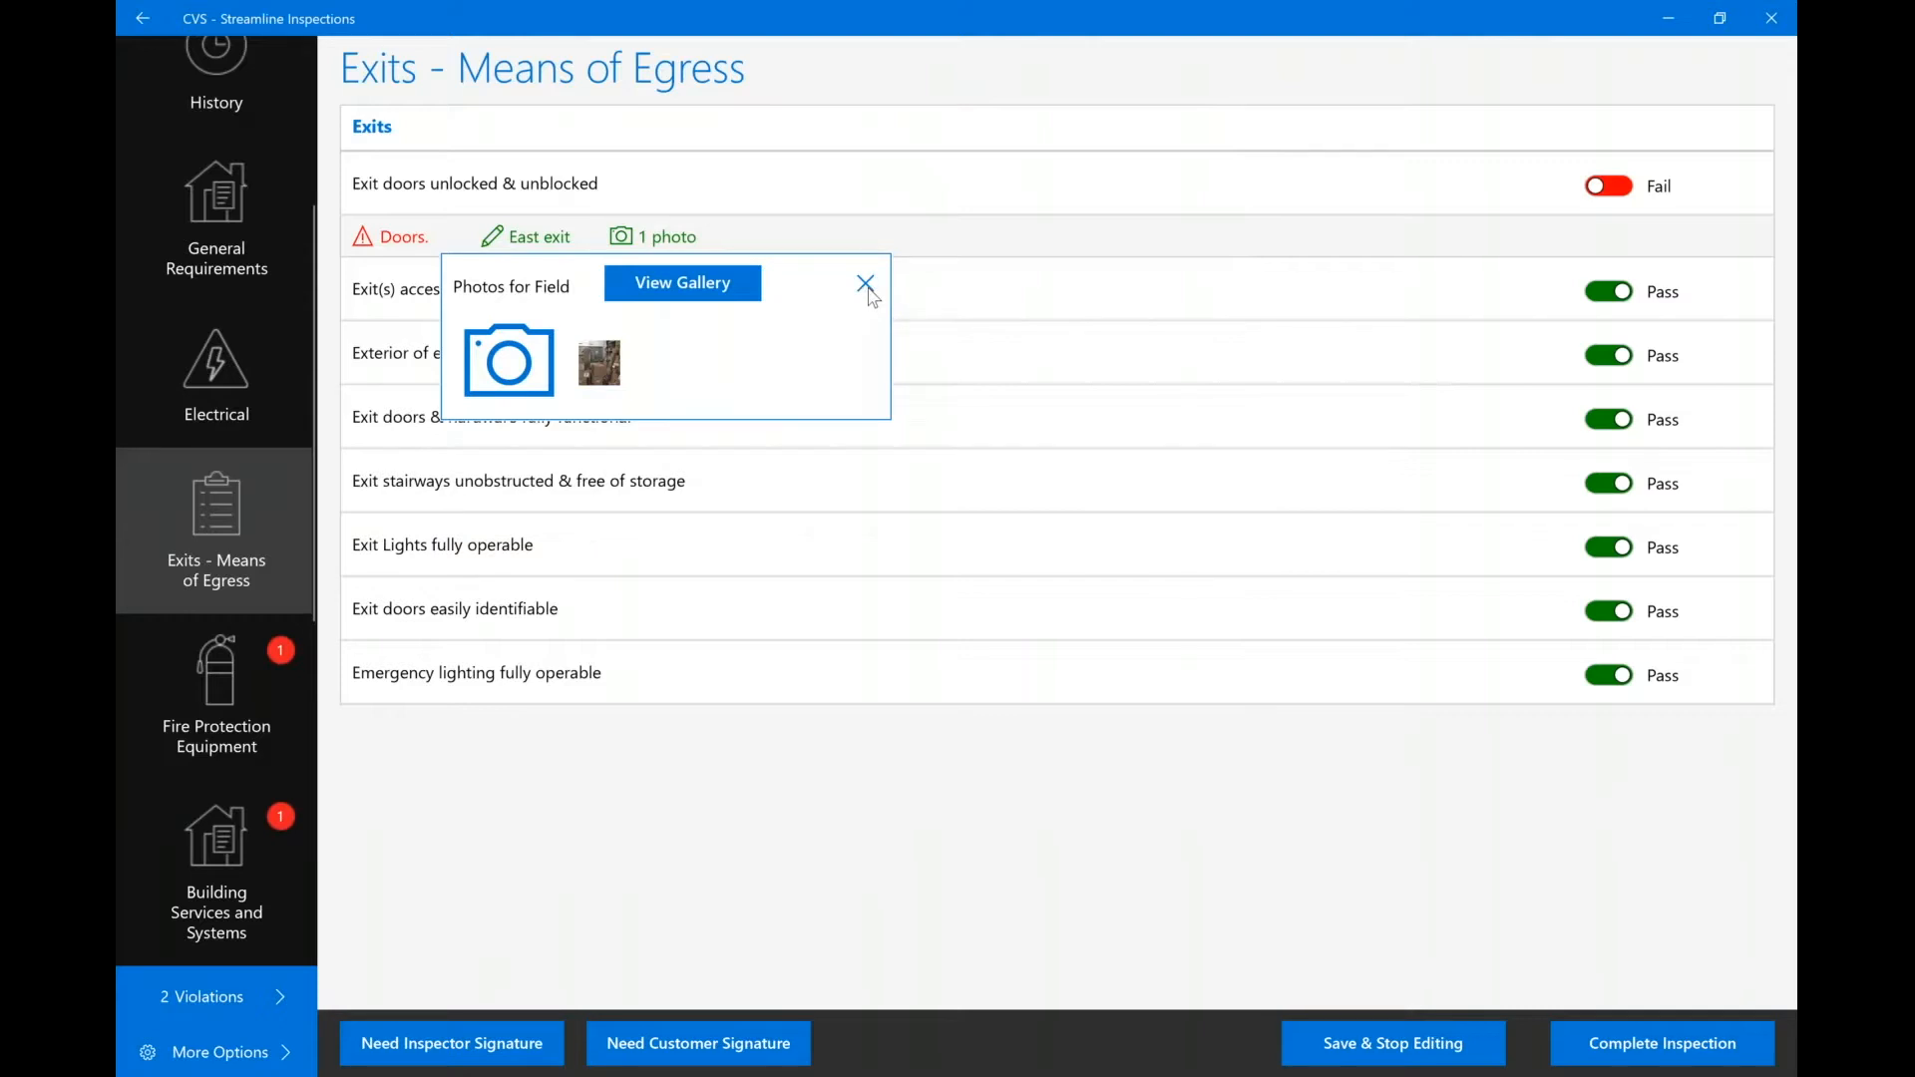
click(868, 289)
scroll(195, 688, down, 1)
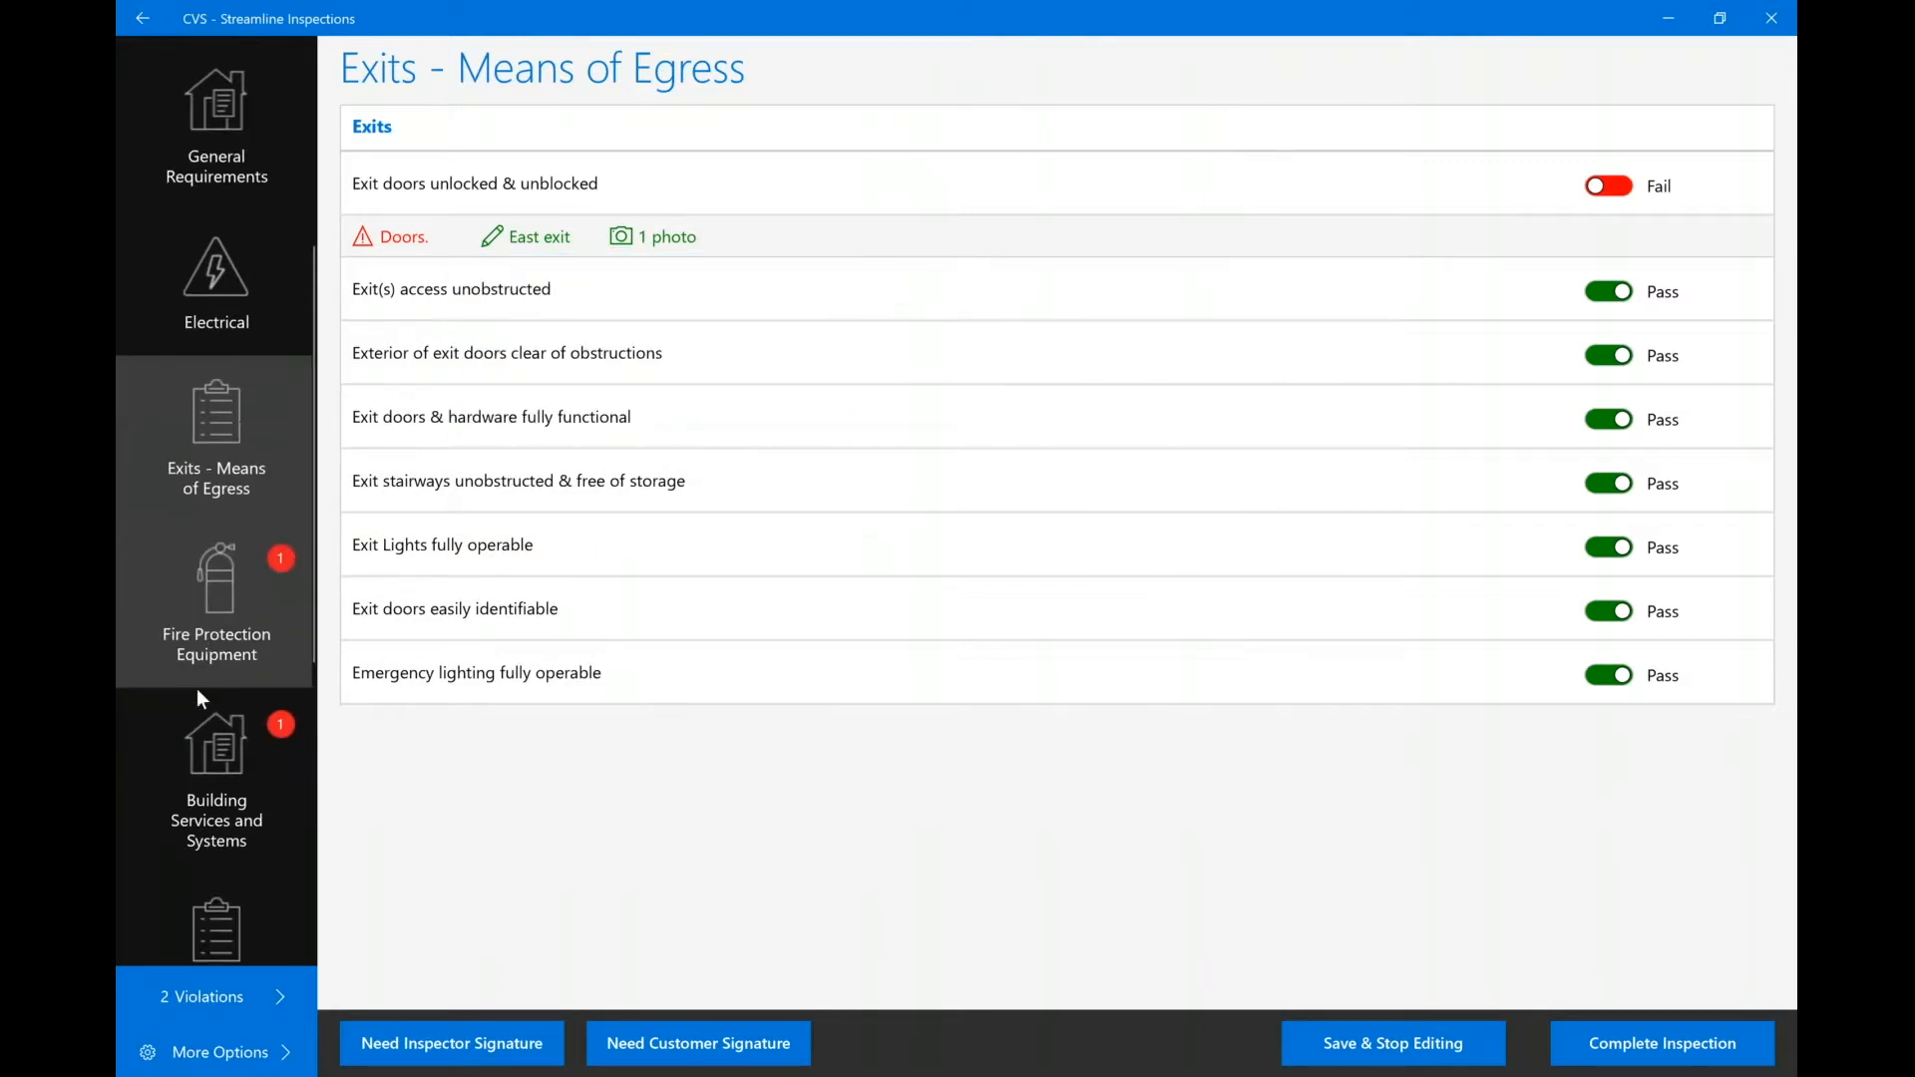
In Fire Protection Equipment, mark portable extinguishers Yes and the checklist reviewed Yes.
click(237, 630)
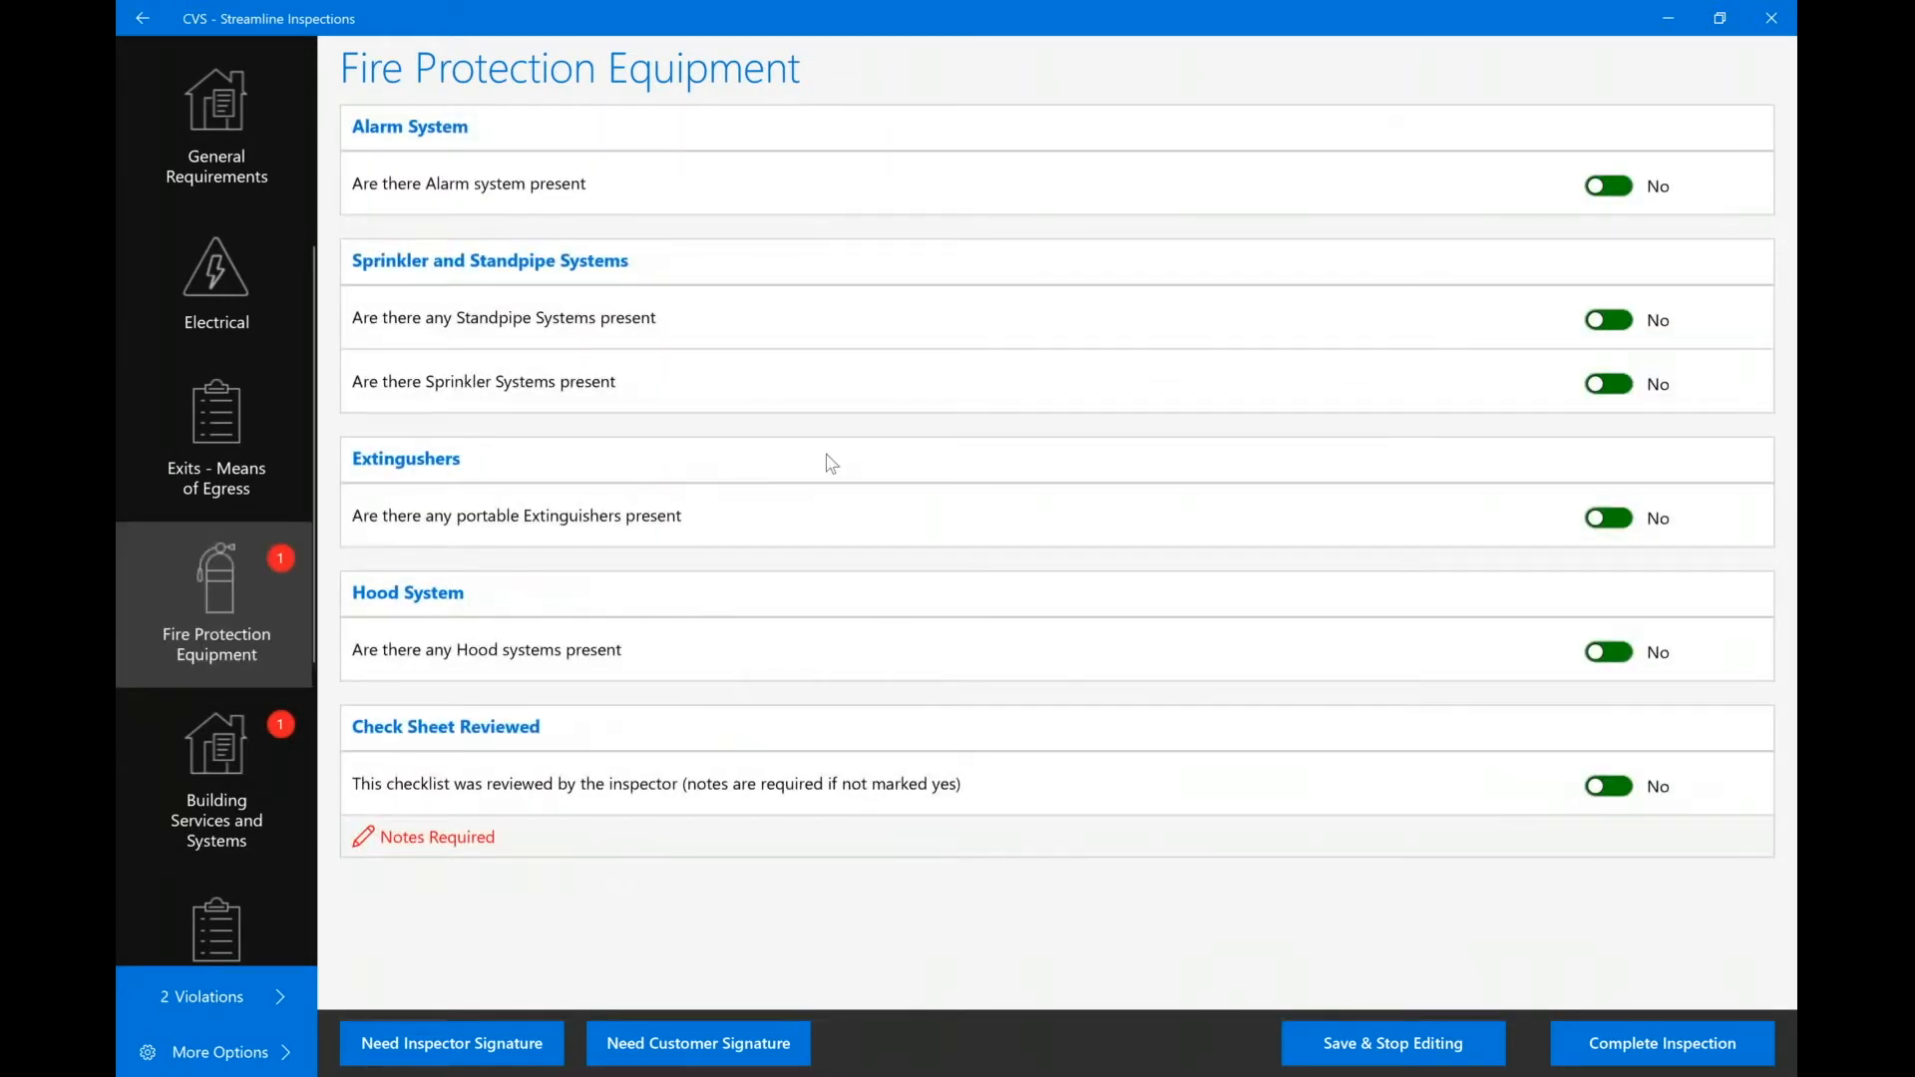
click(1604, 519)
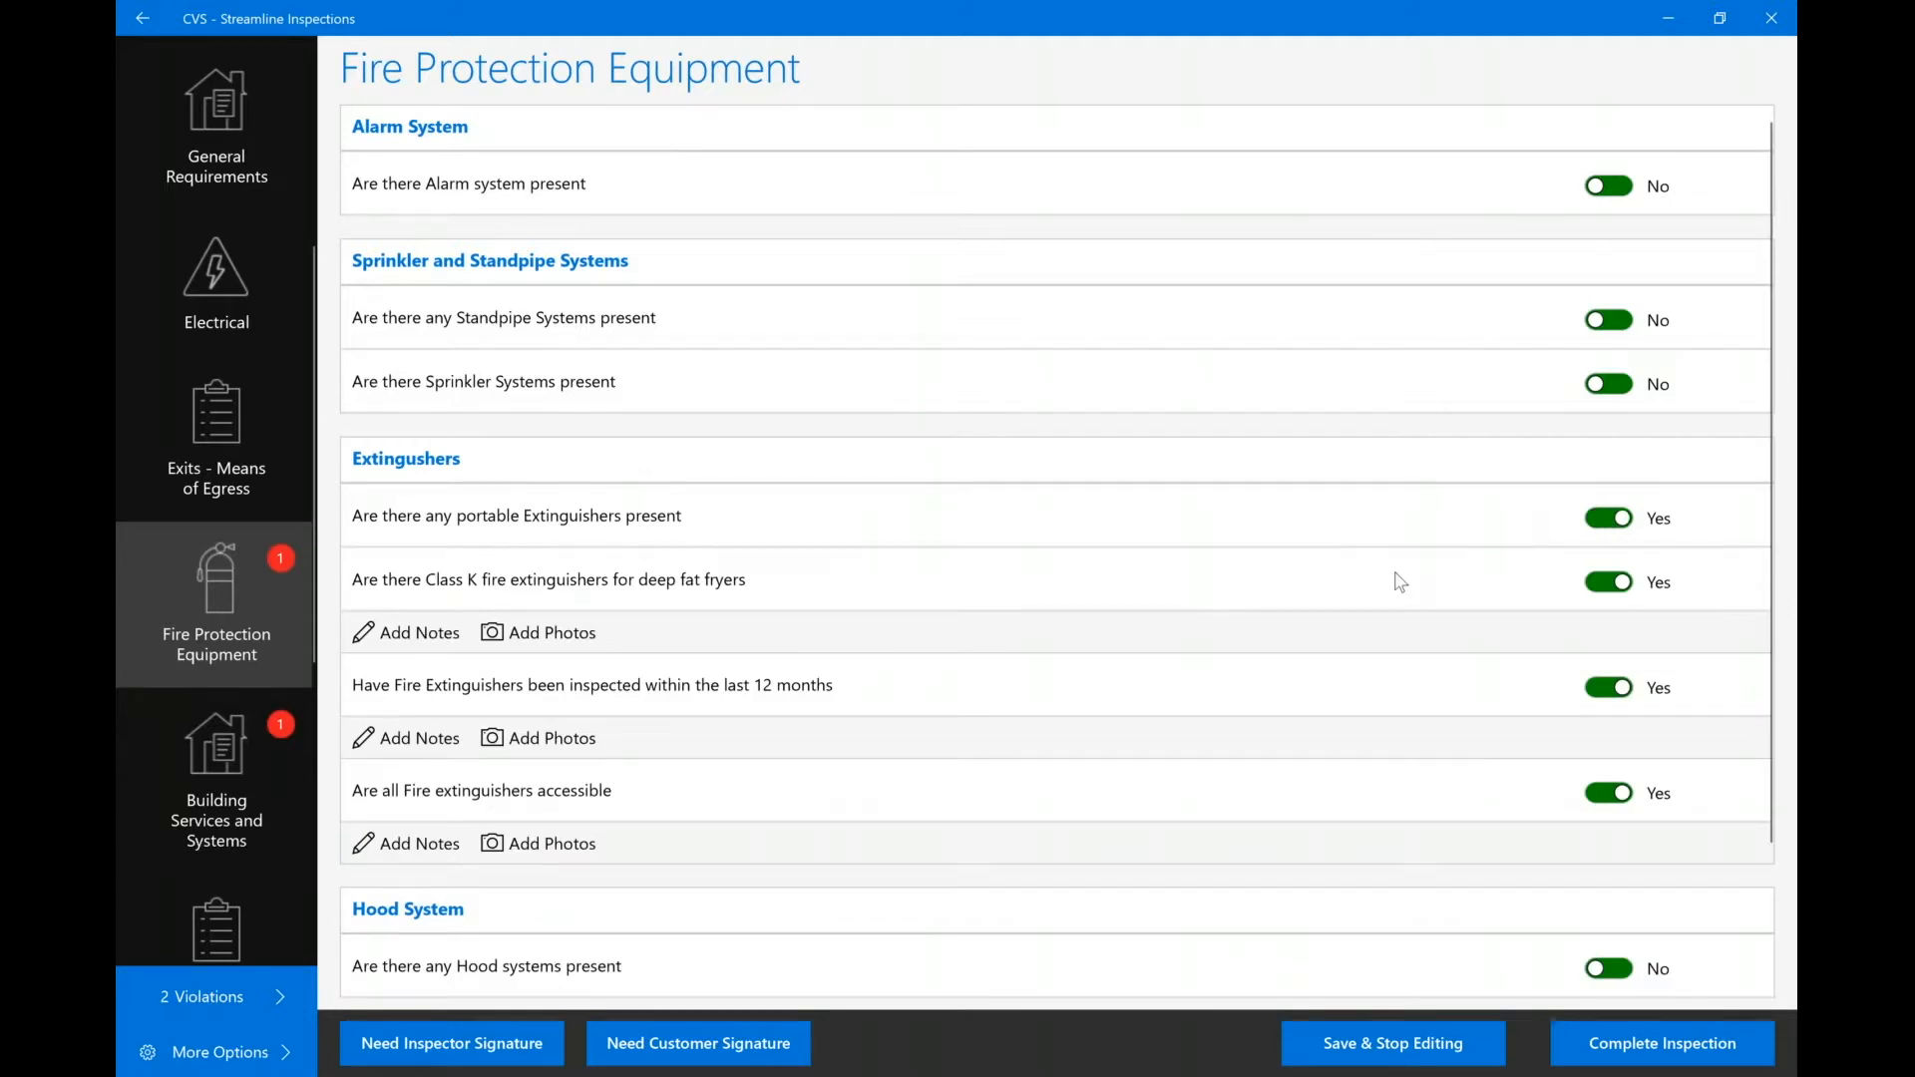
scroll(1401, 583, down, 2)
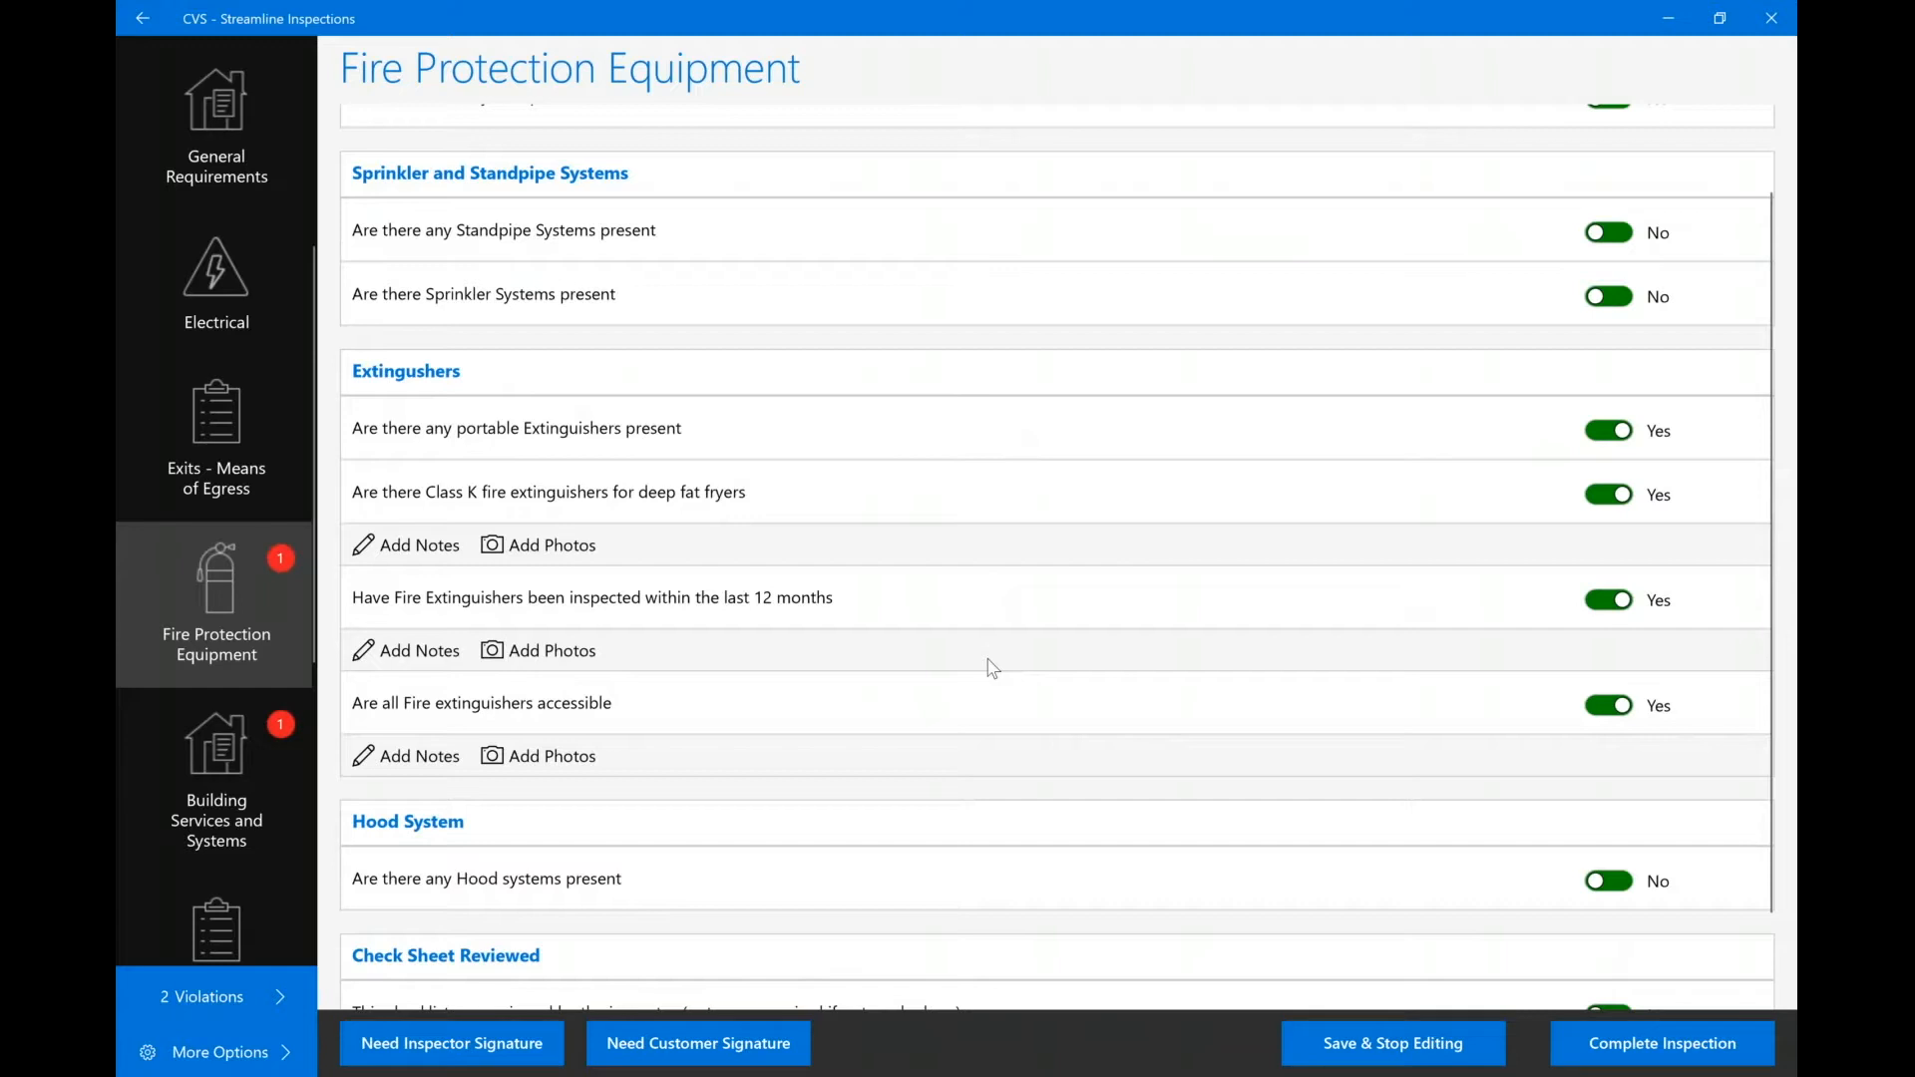
scroll(991, 668, down, 2)
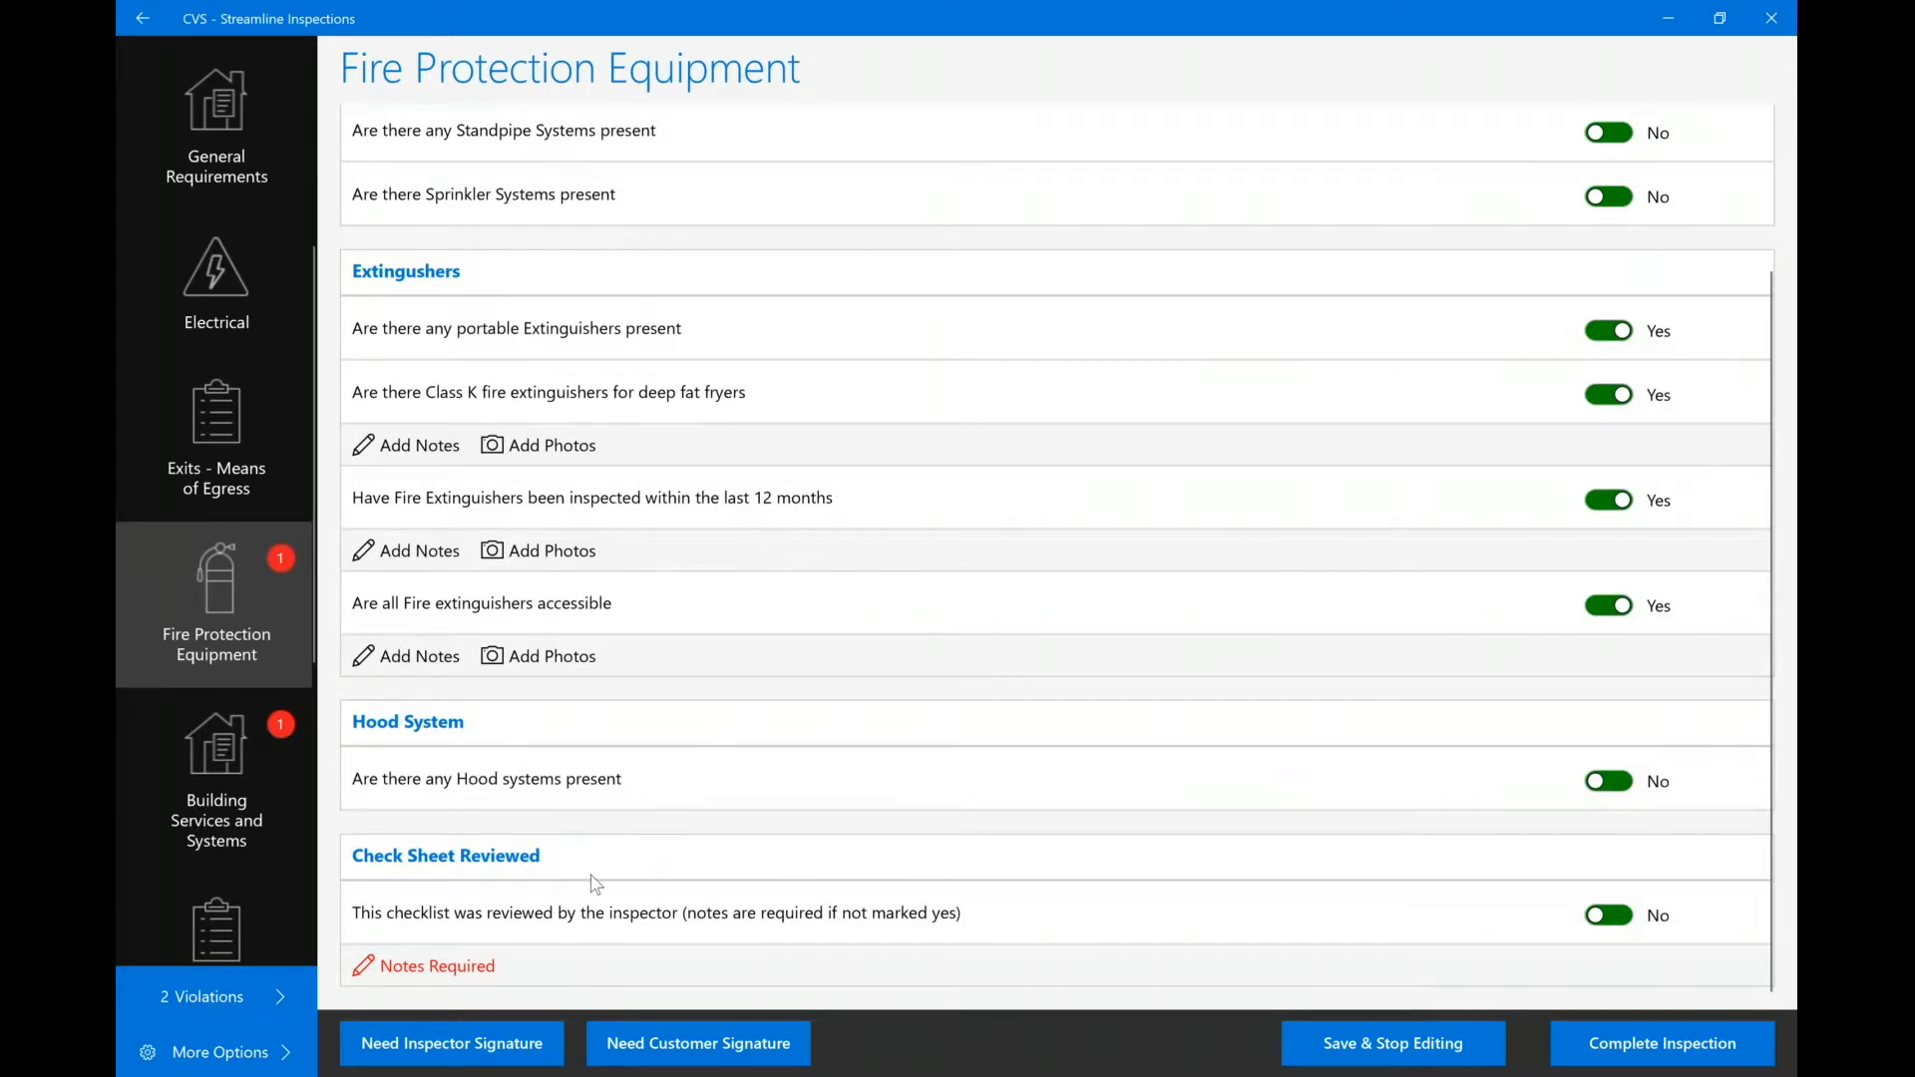
click(1608, 916)
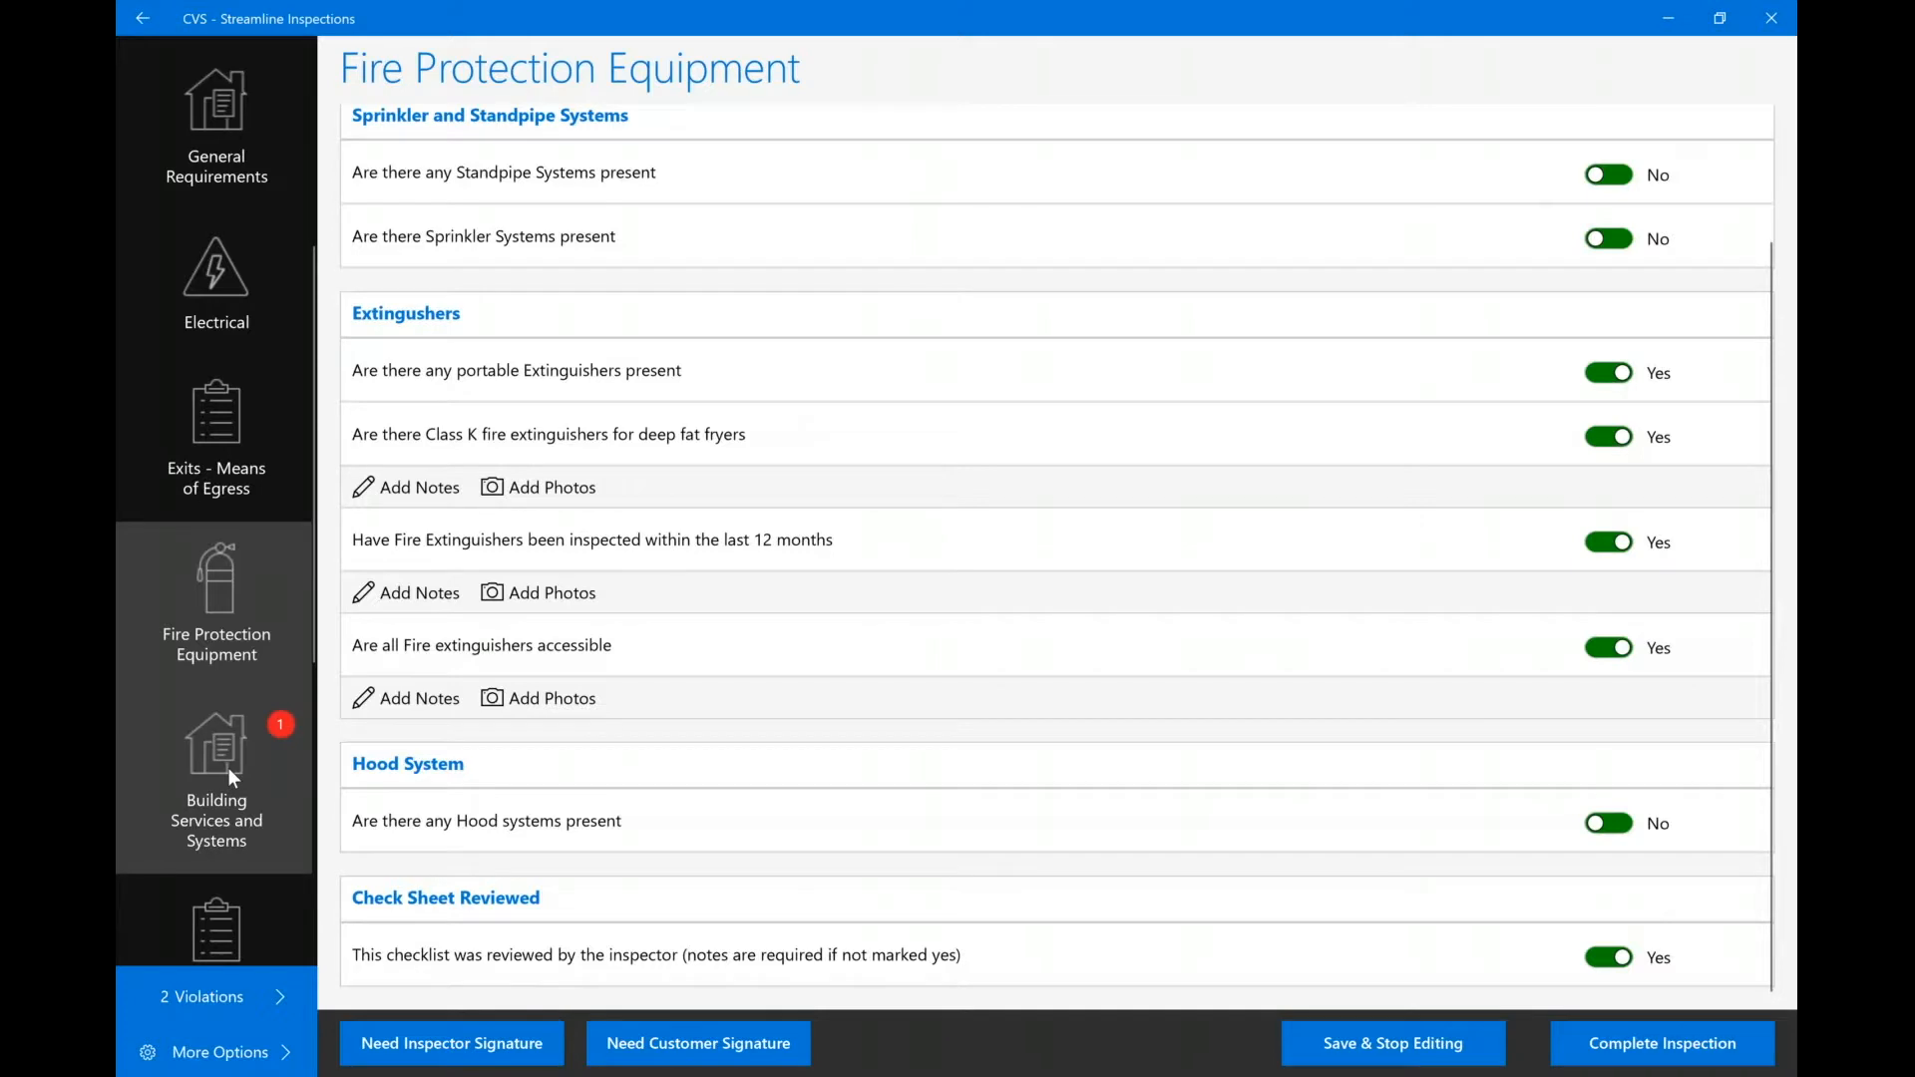
click(227, 768)
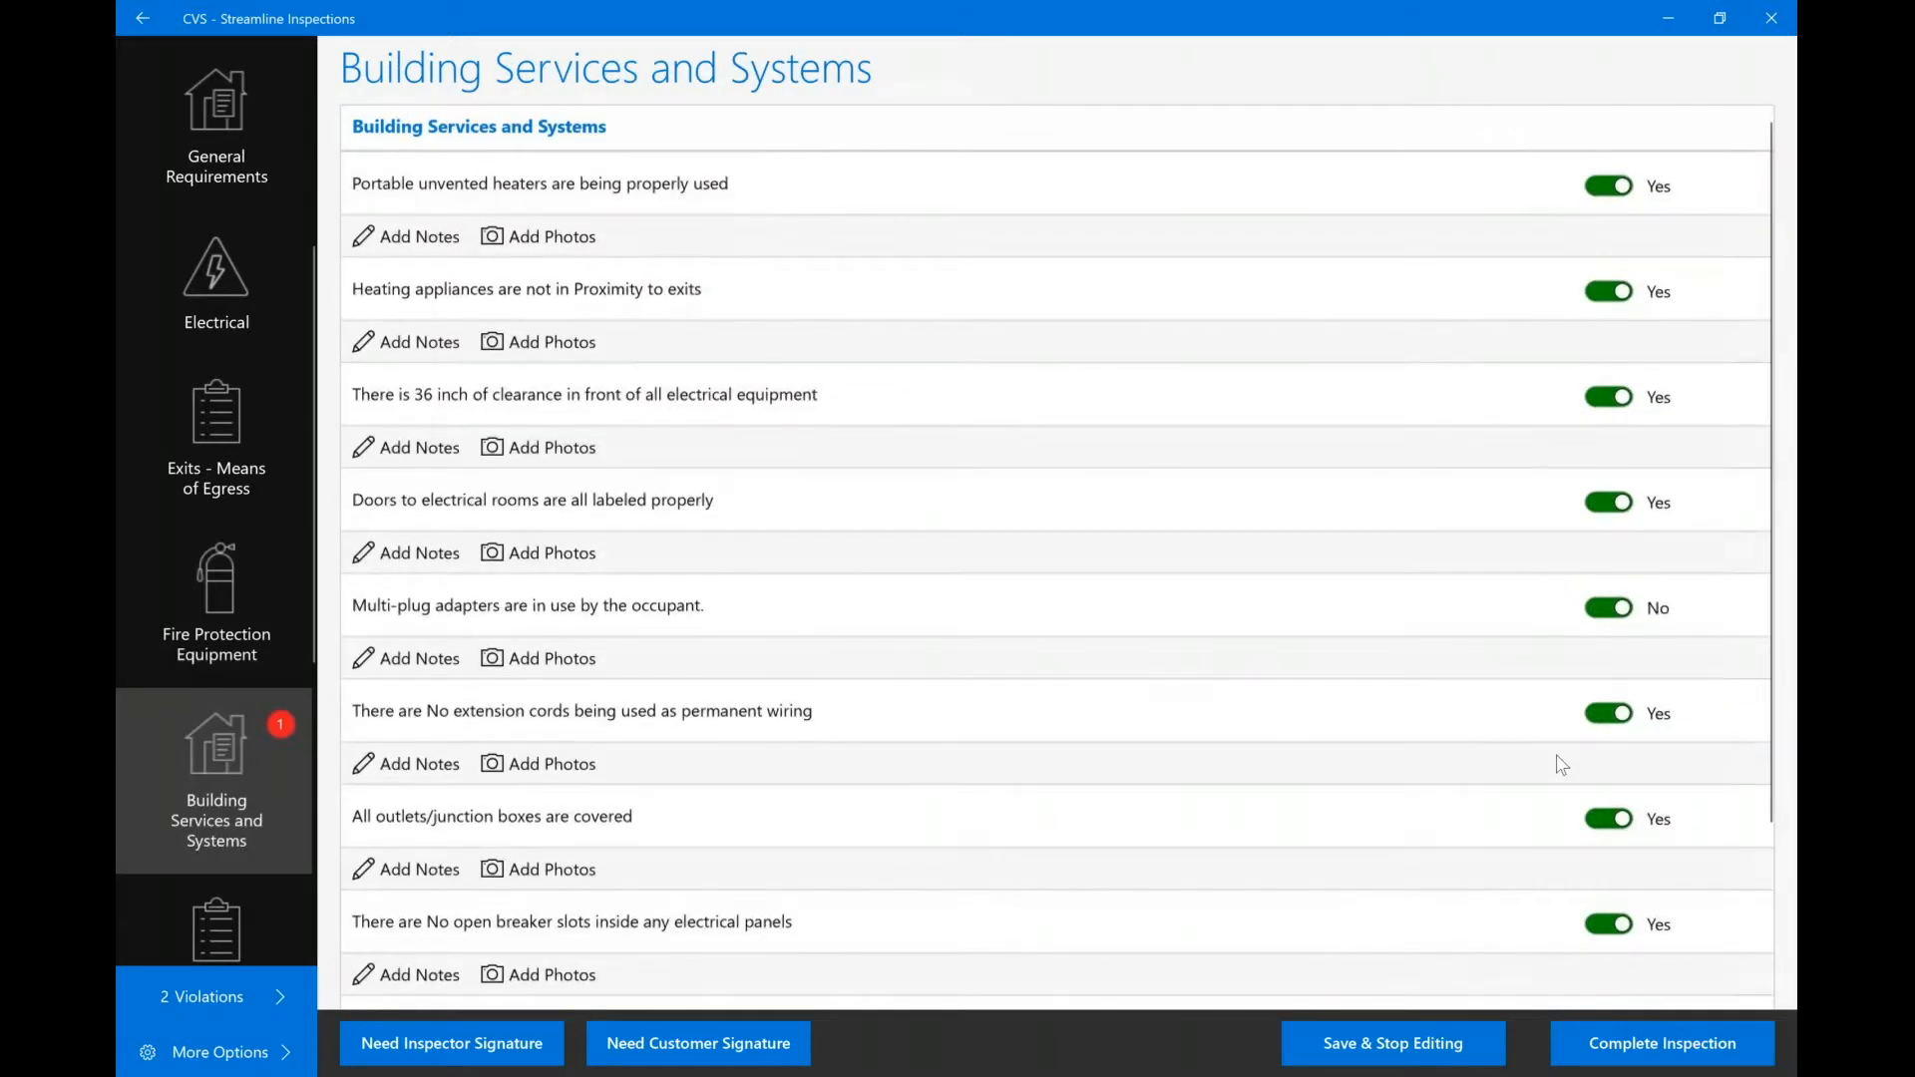
scroll(1366, 790, down, 3)
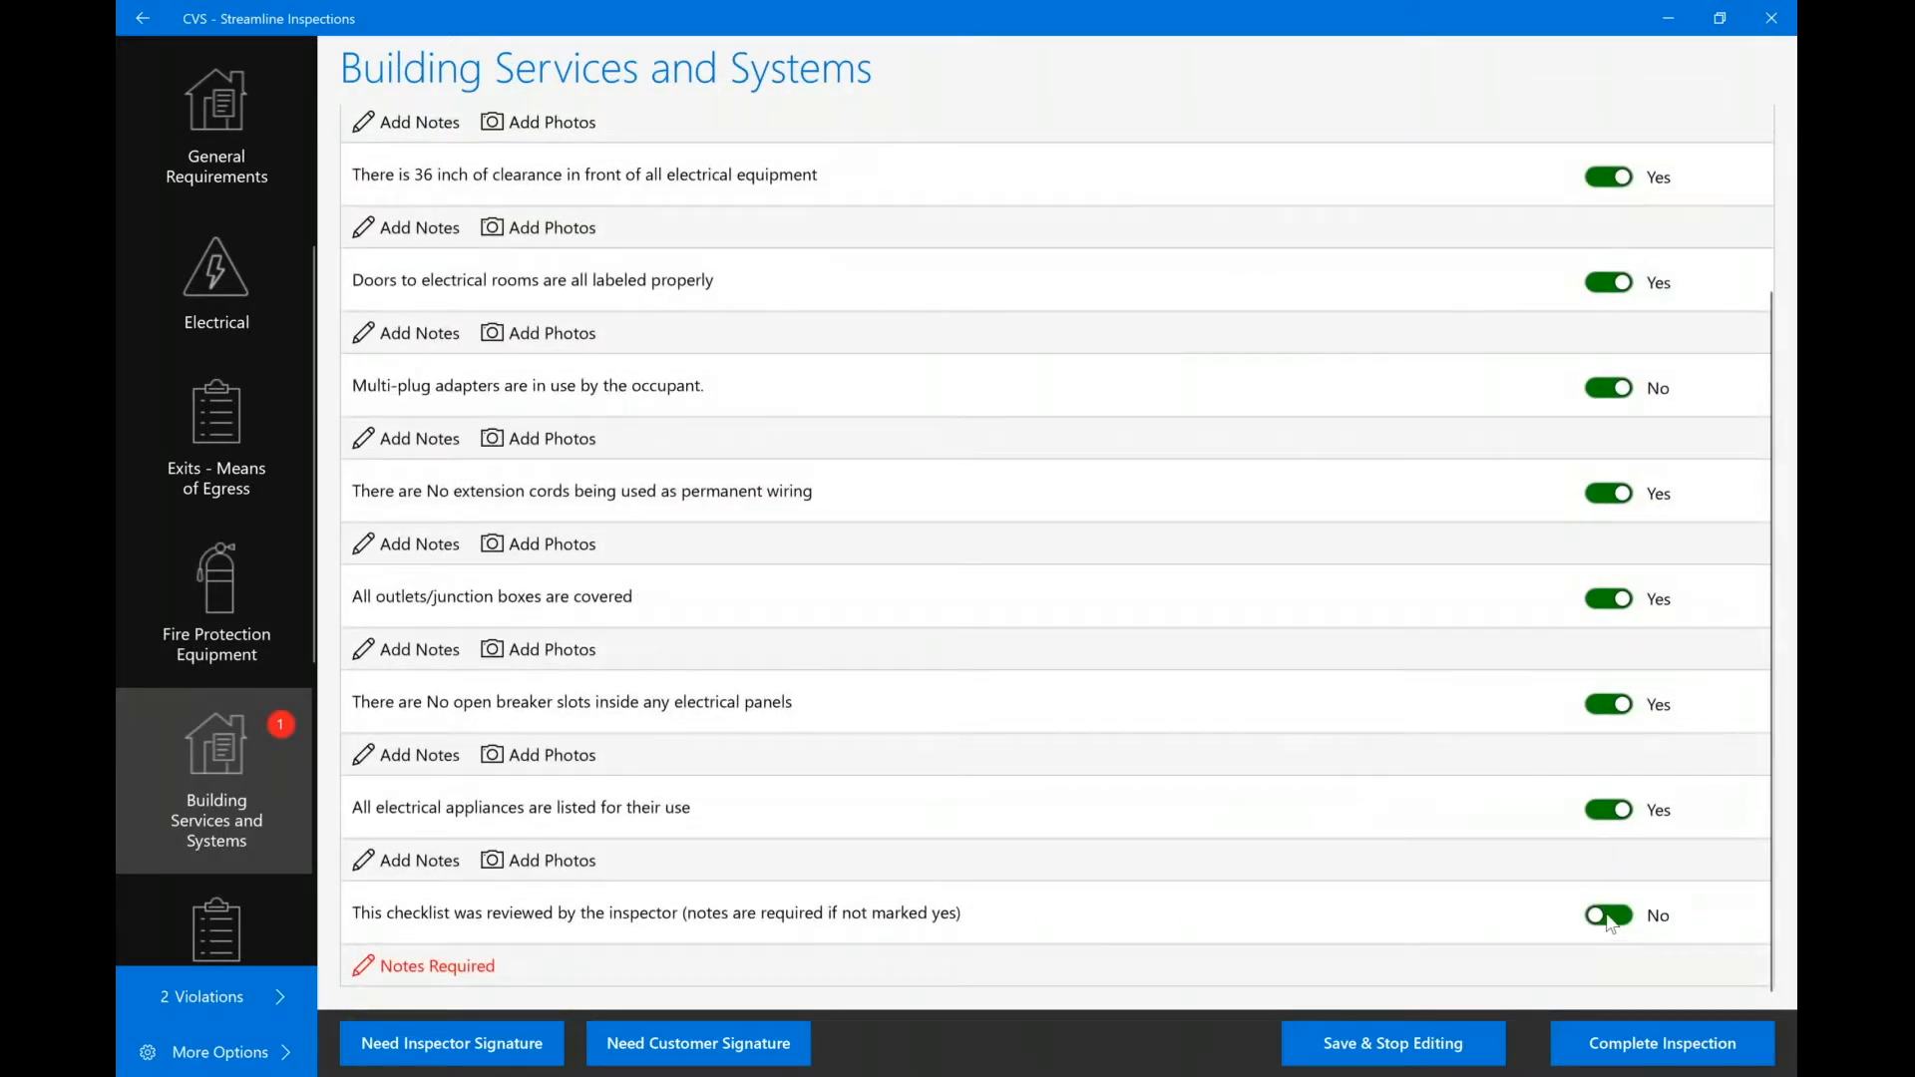
Mark Building Services reviewed Yes and answer No to outlets/junction boxes covered.
click(1608, 915)
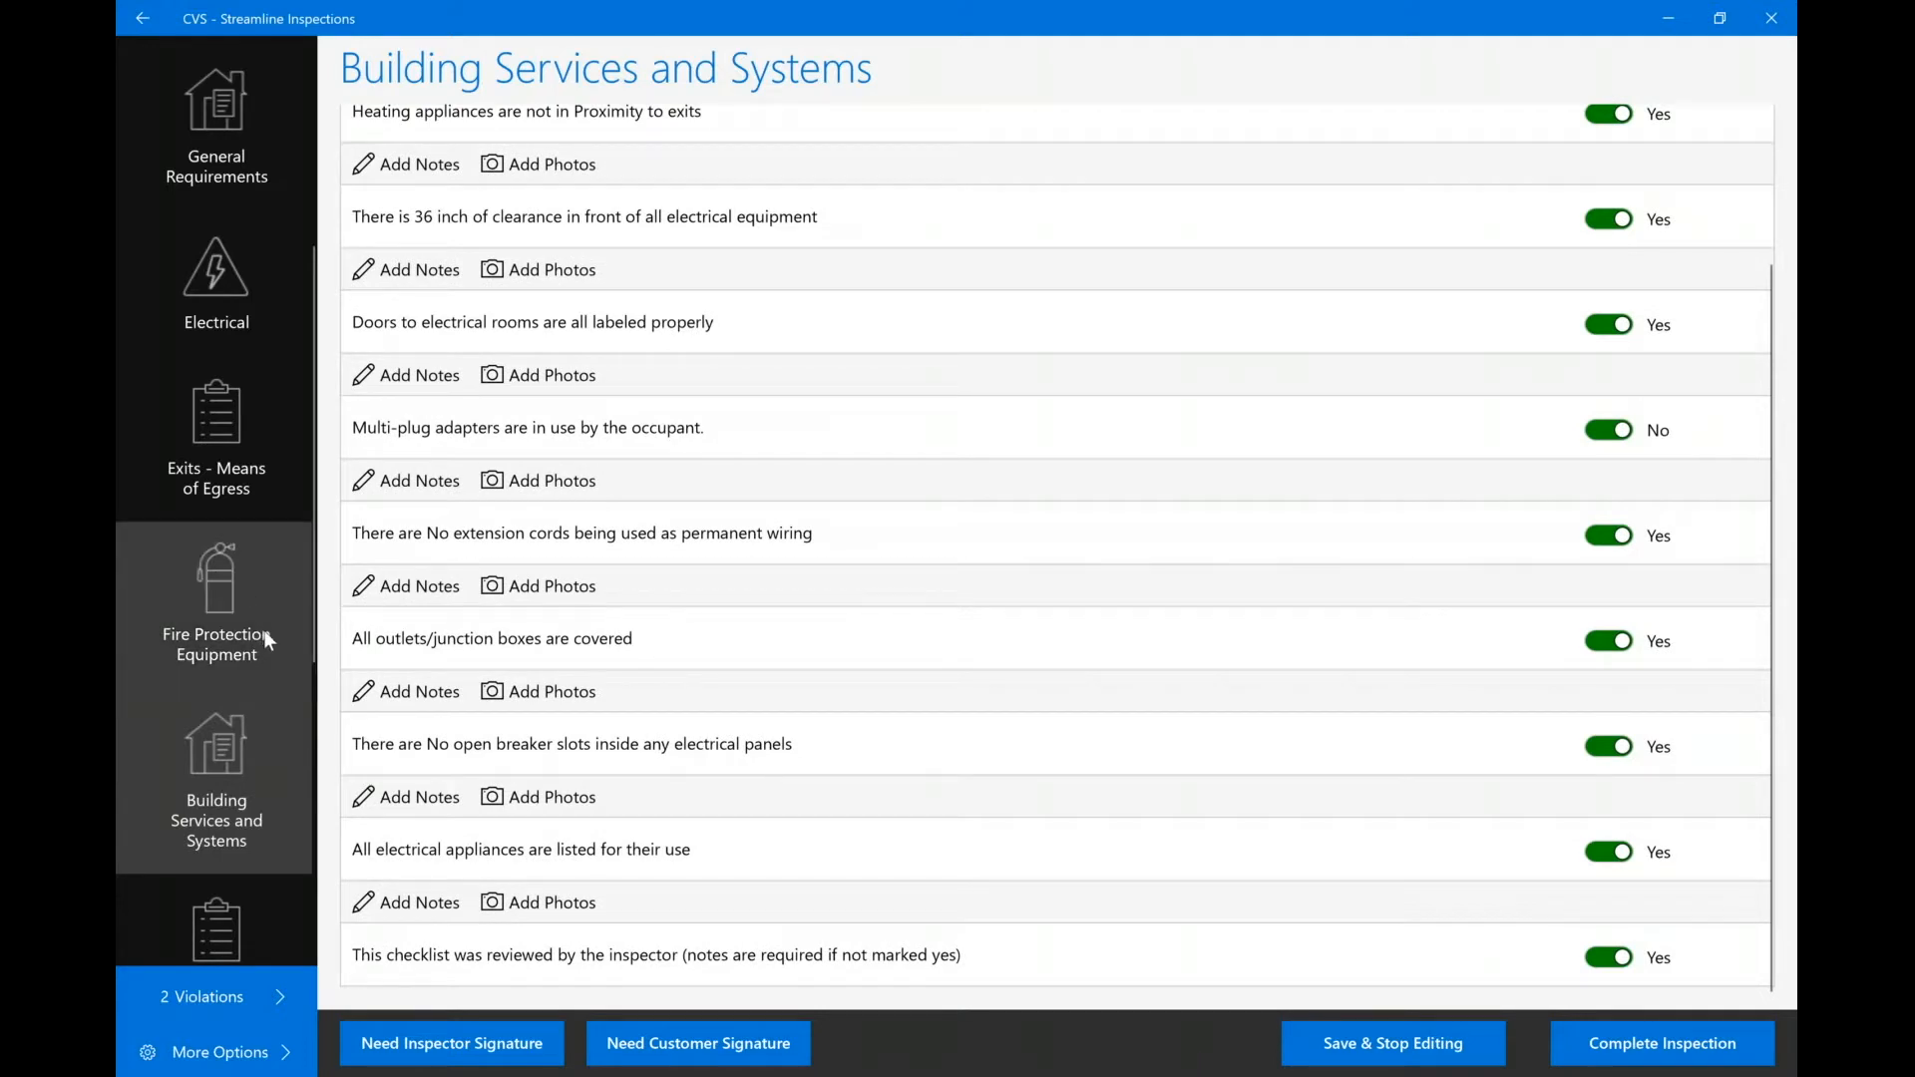
scroll(261, 668, down, 3)
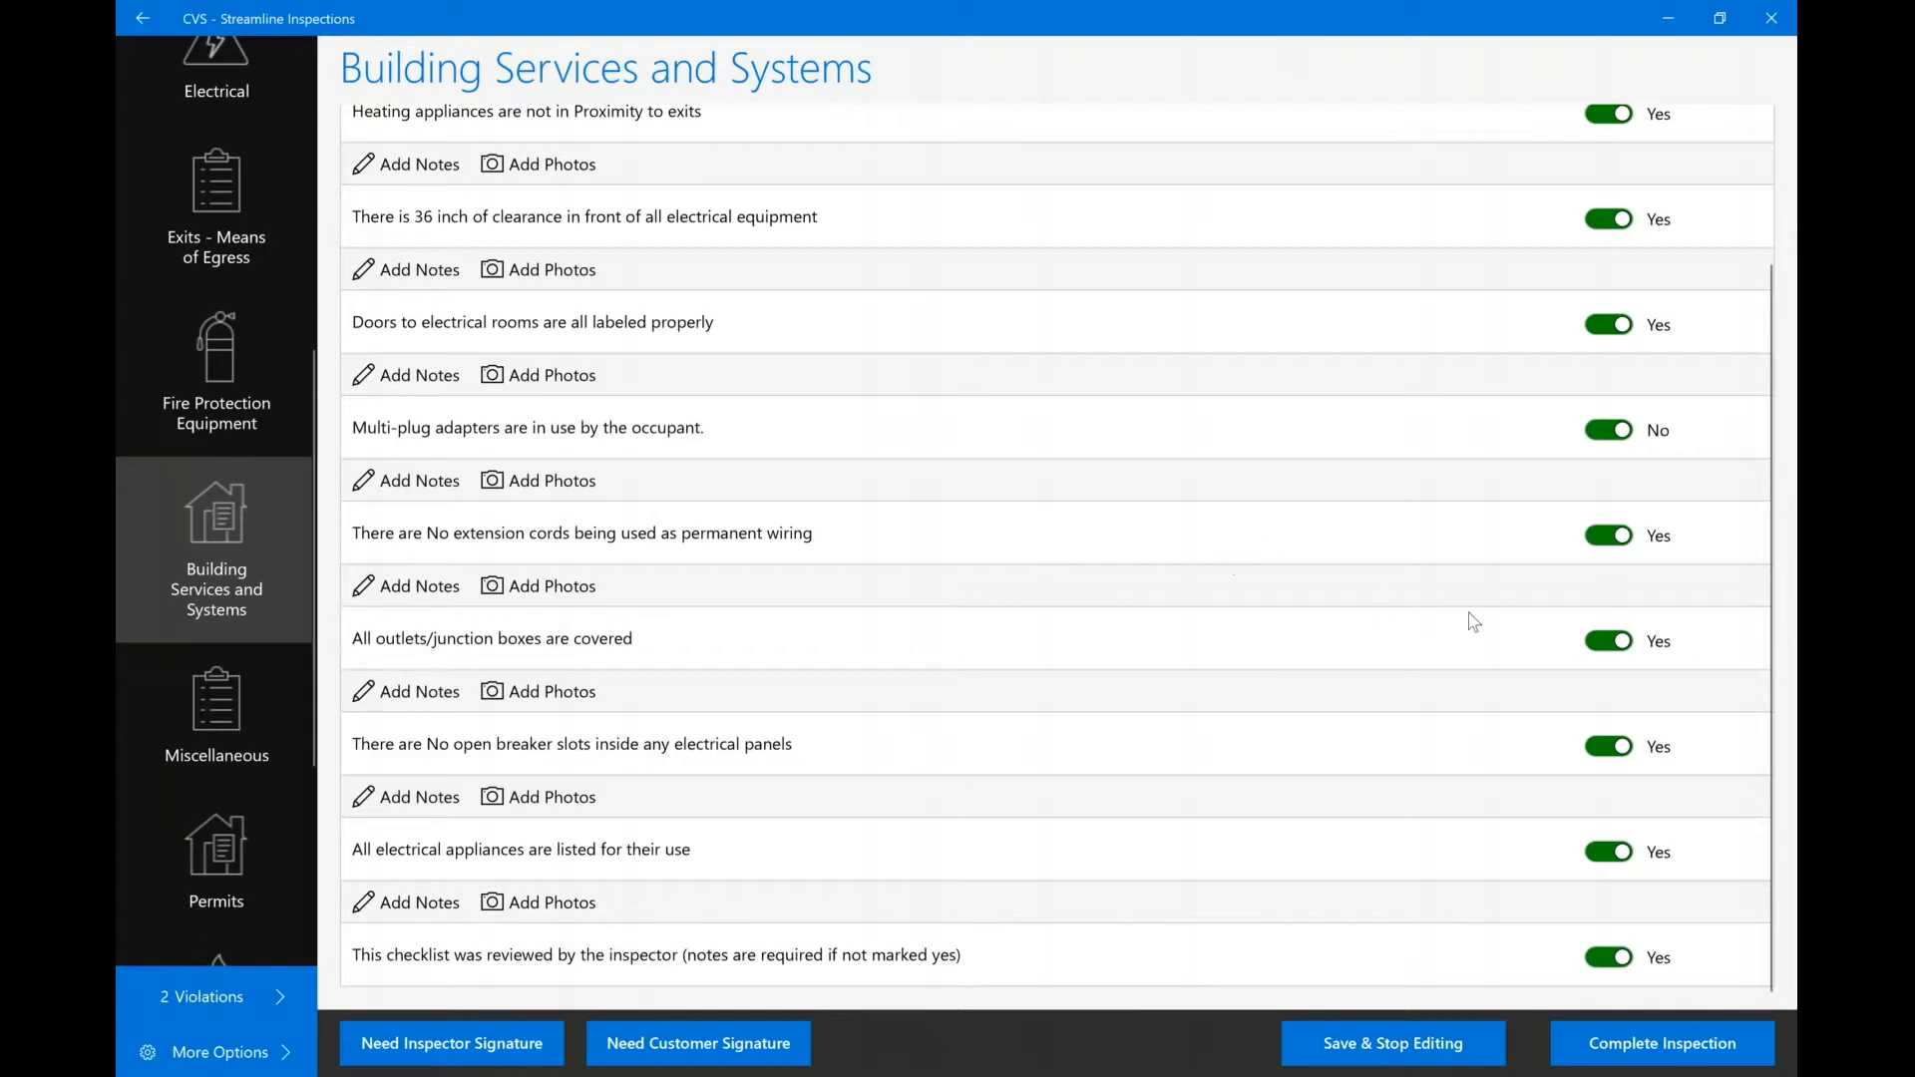
click(1610, 647)
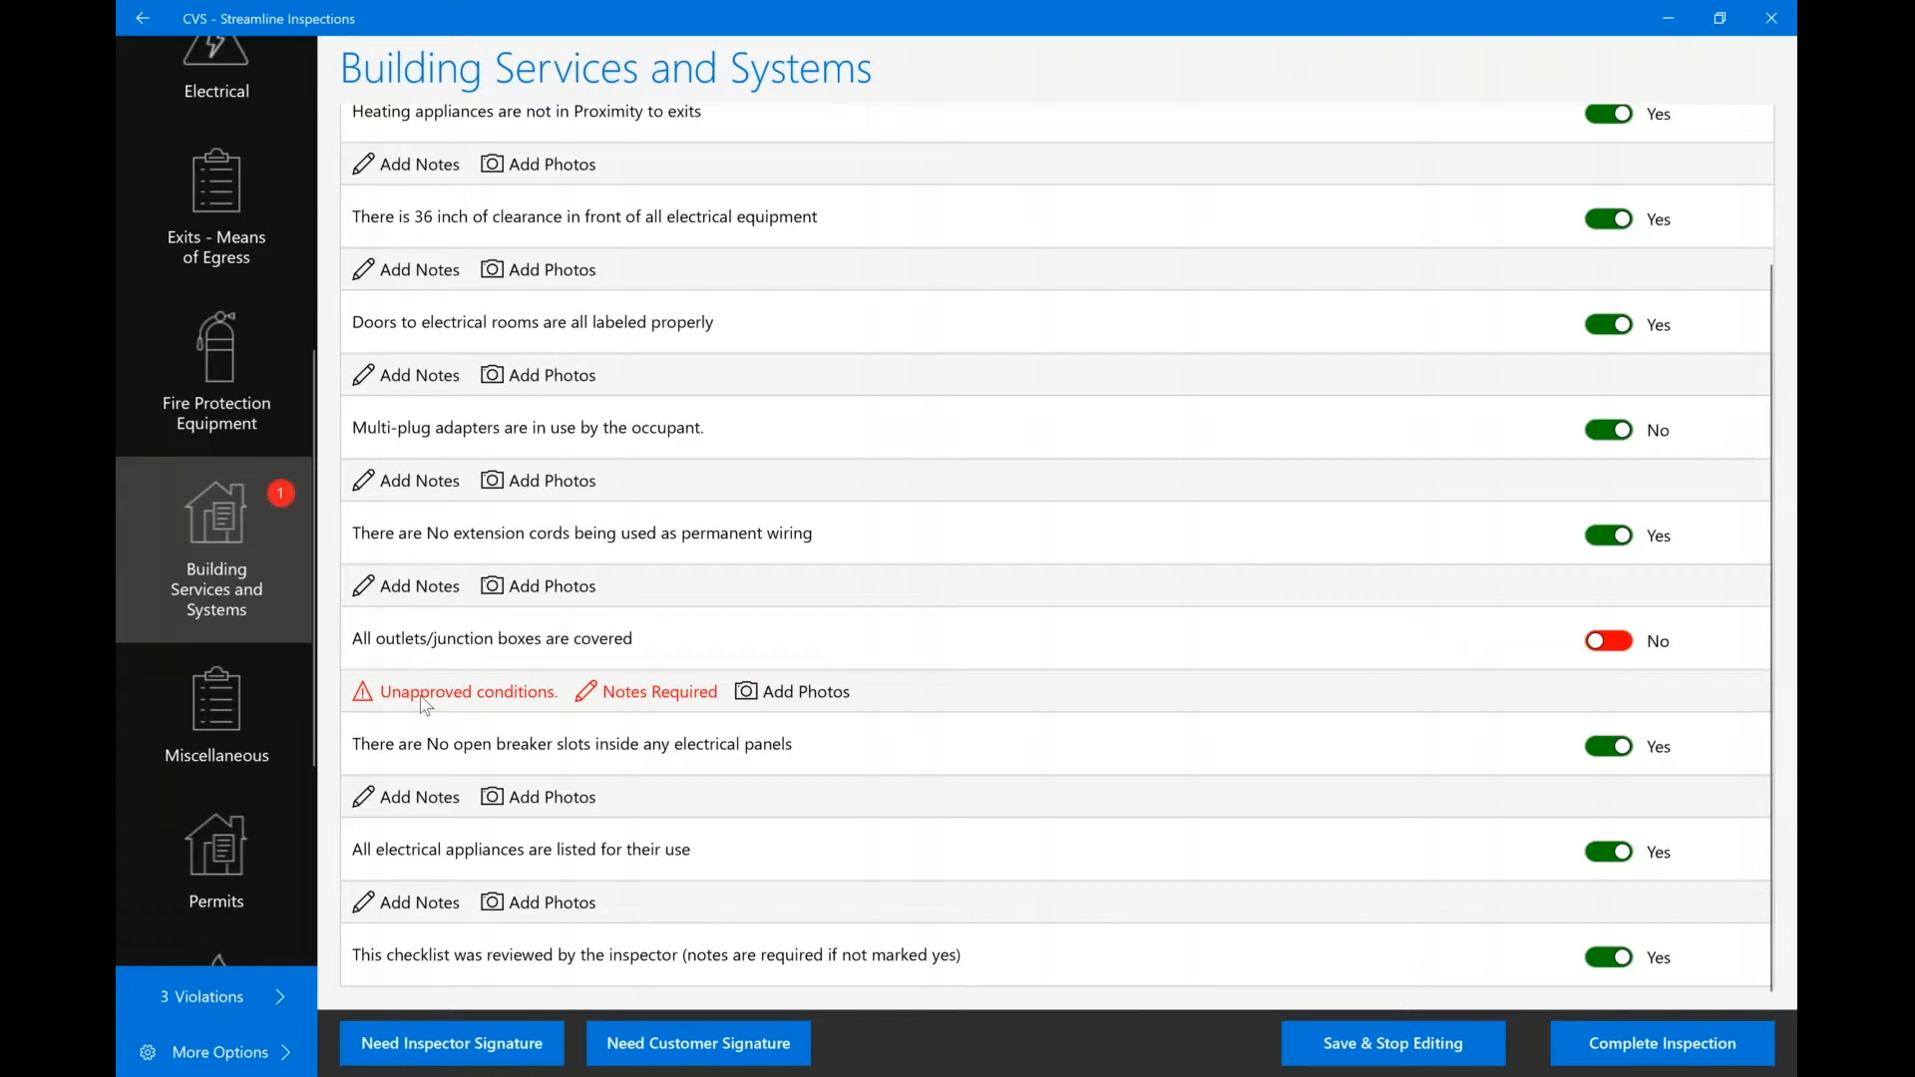
click(605, 692)
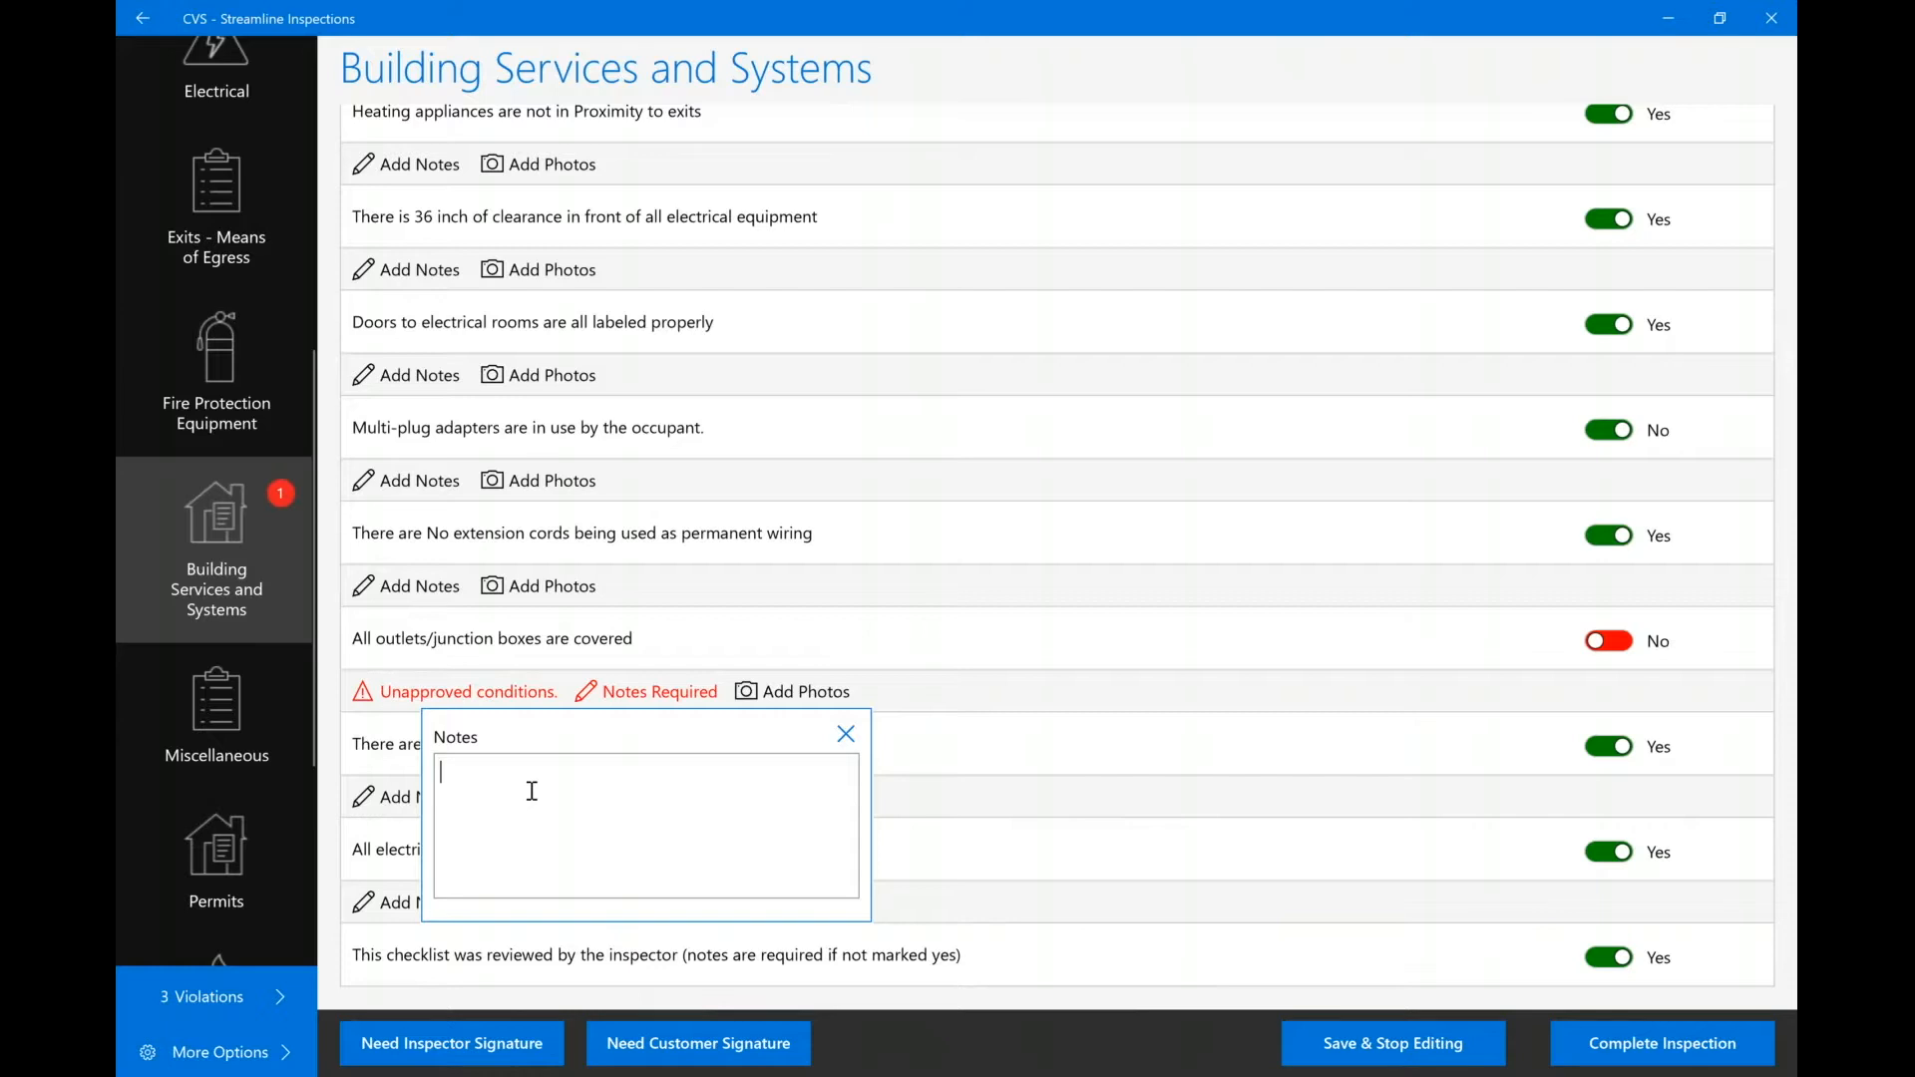
Note 'One uncovered in storage room.' on the outlets item, then switch it back to Yes.
text(On)
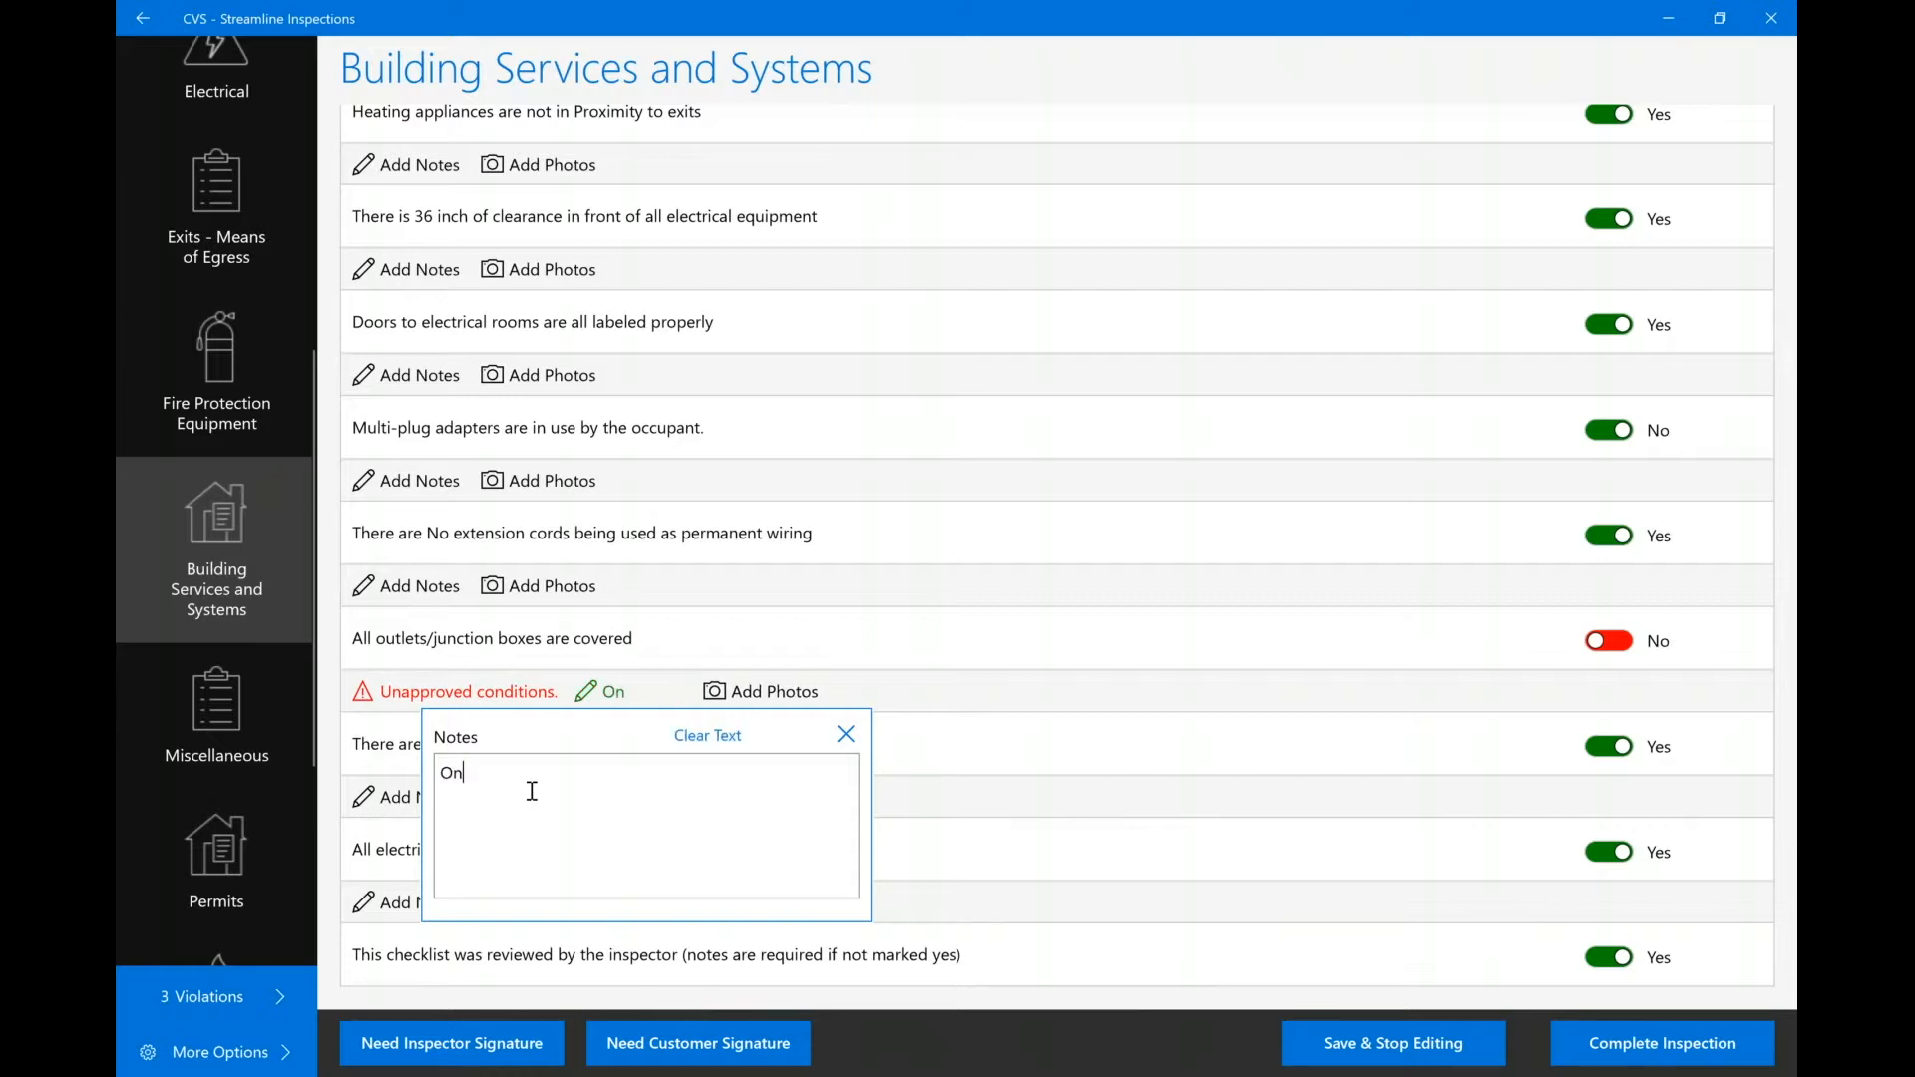
text(e uncovered in )
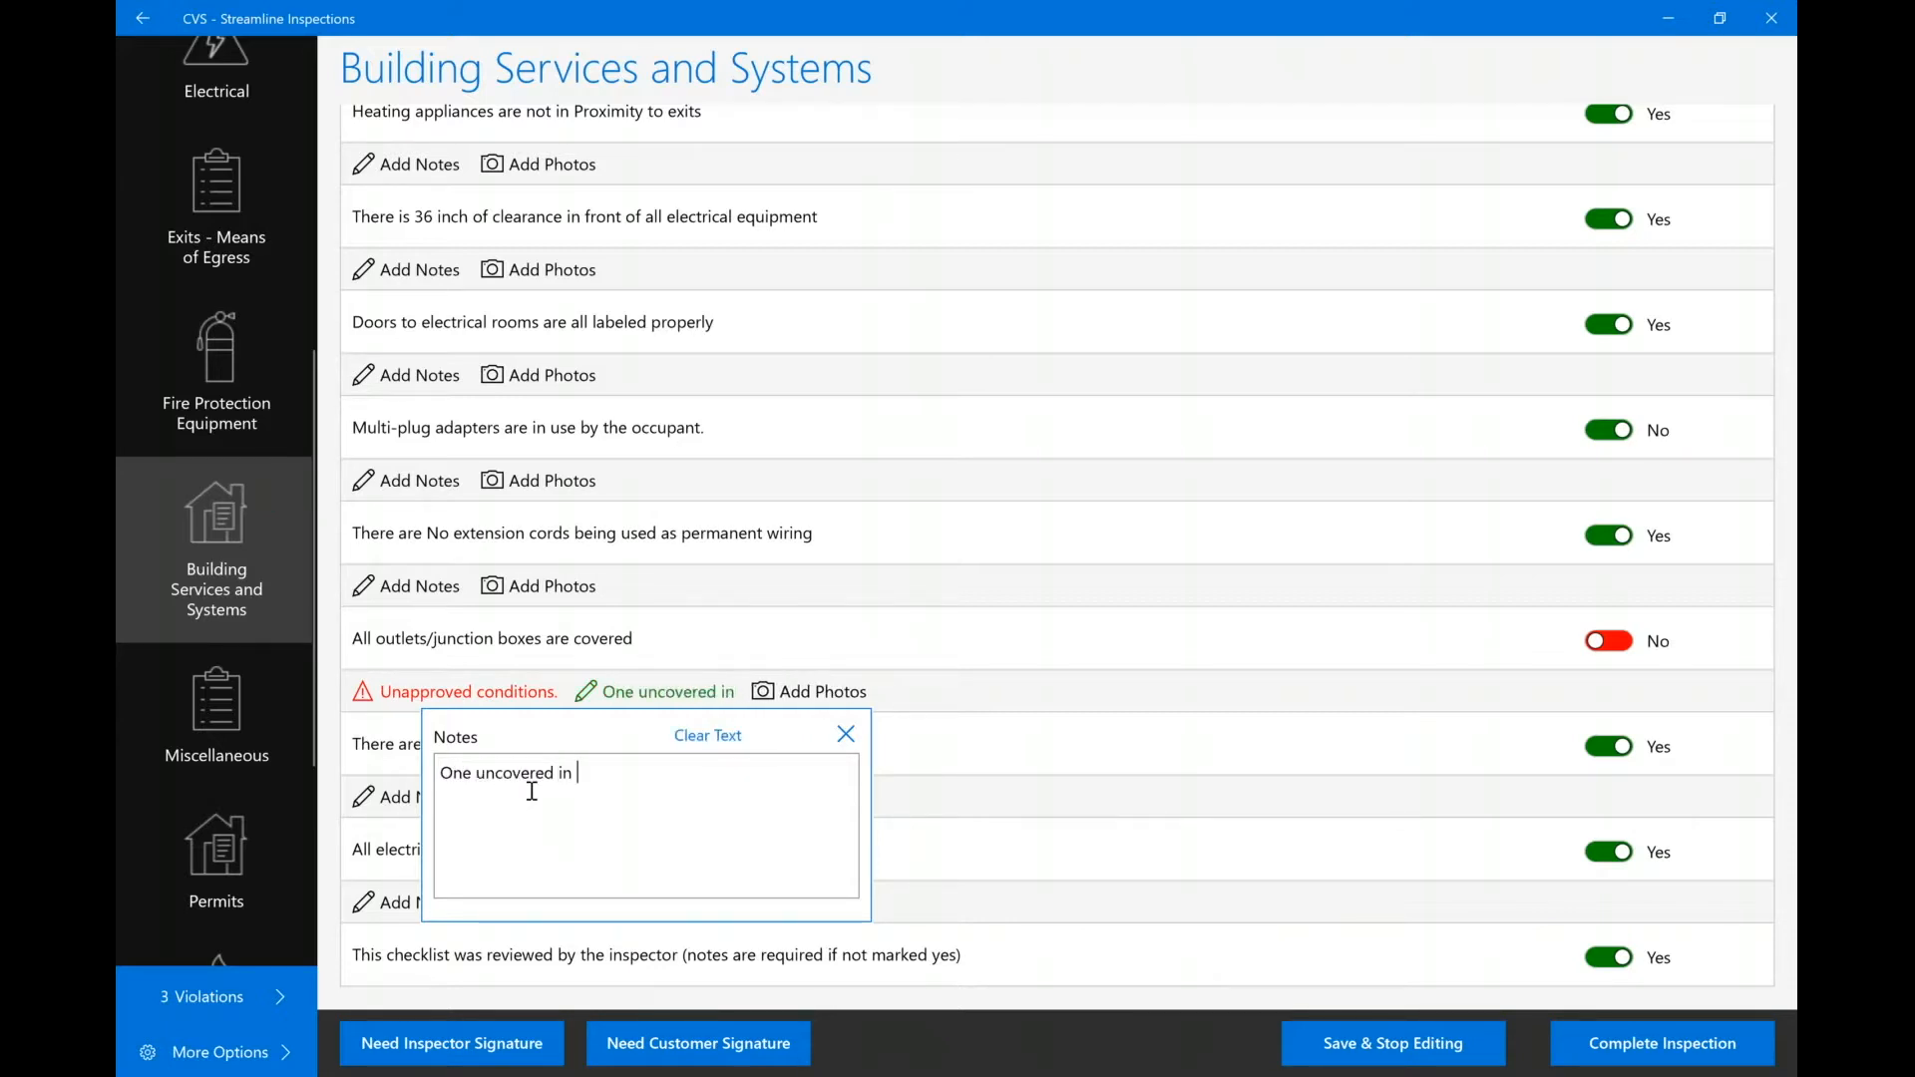
text(storage room.)
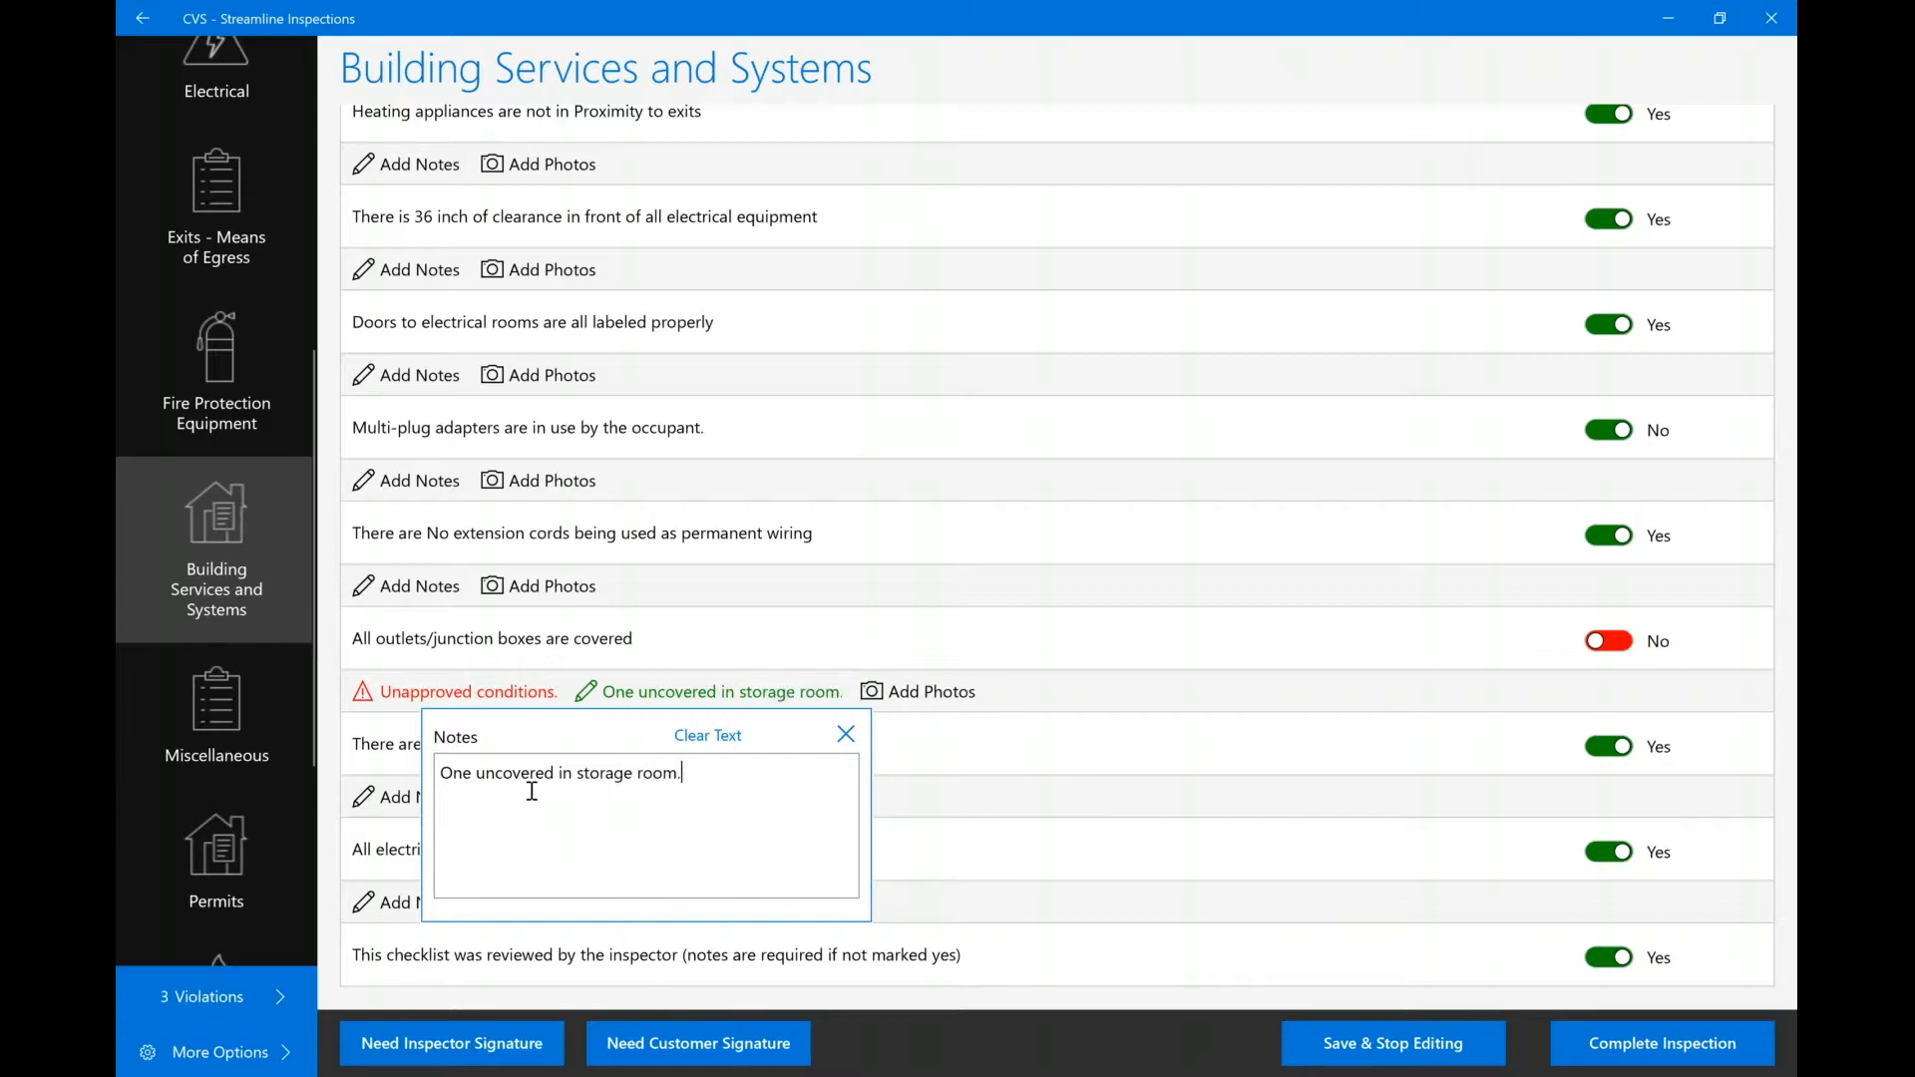
click(1121, 723)
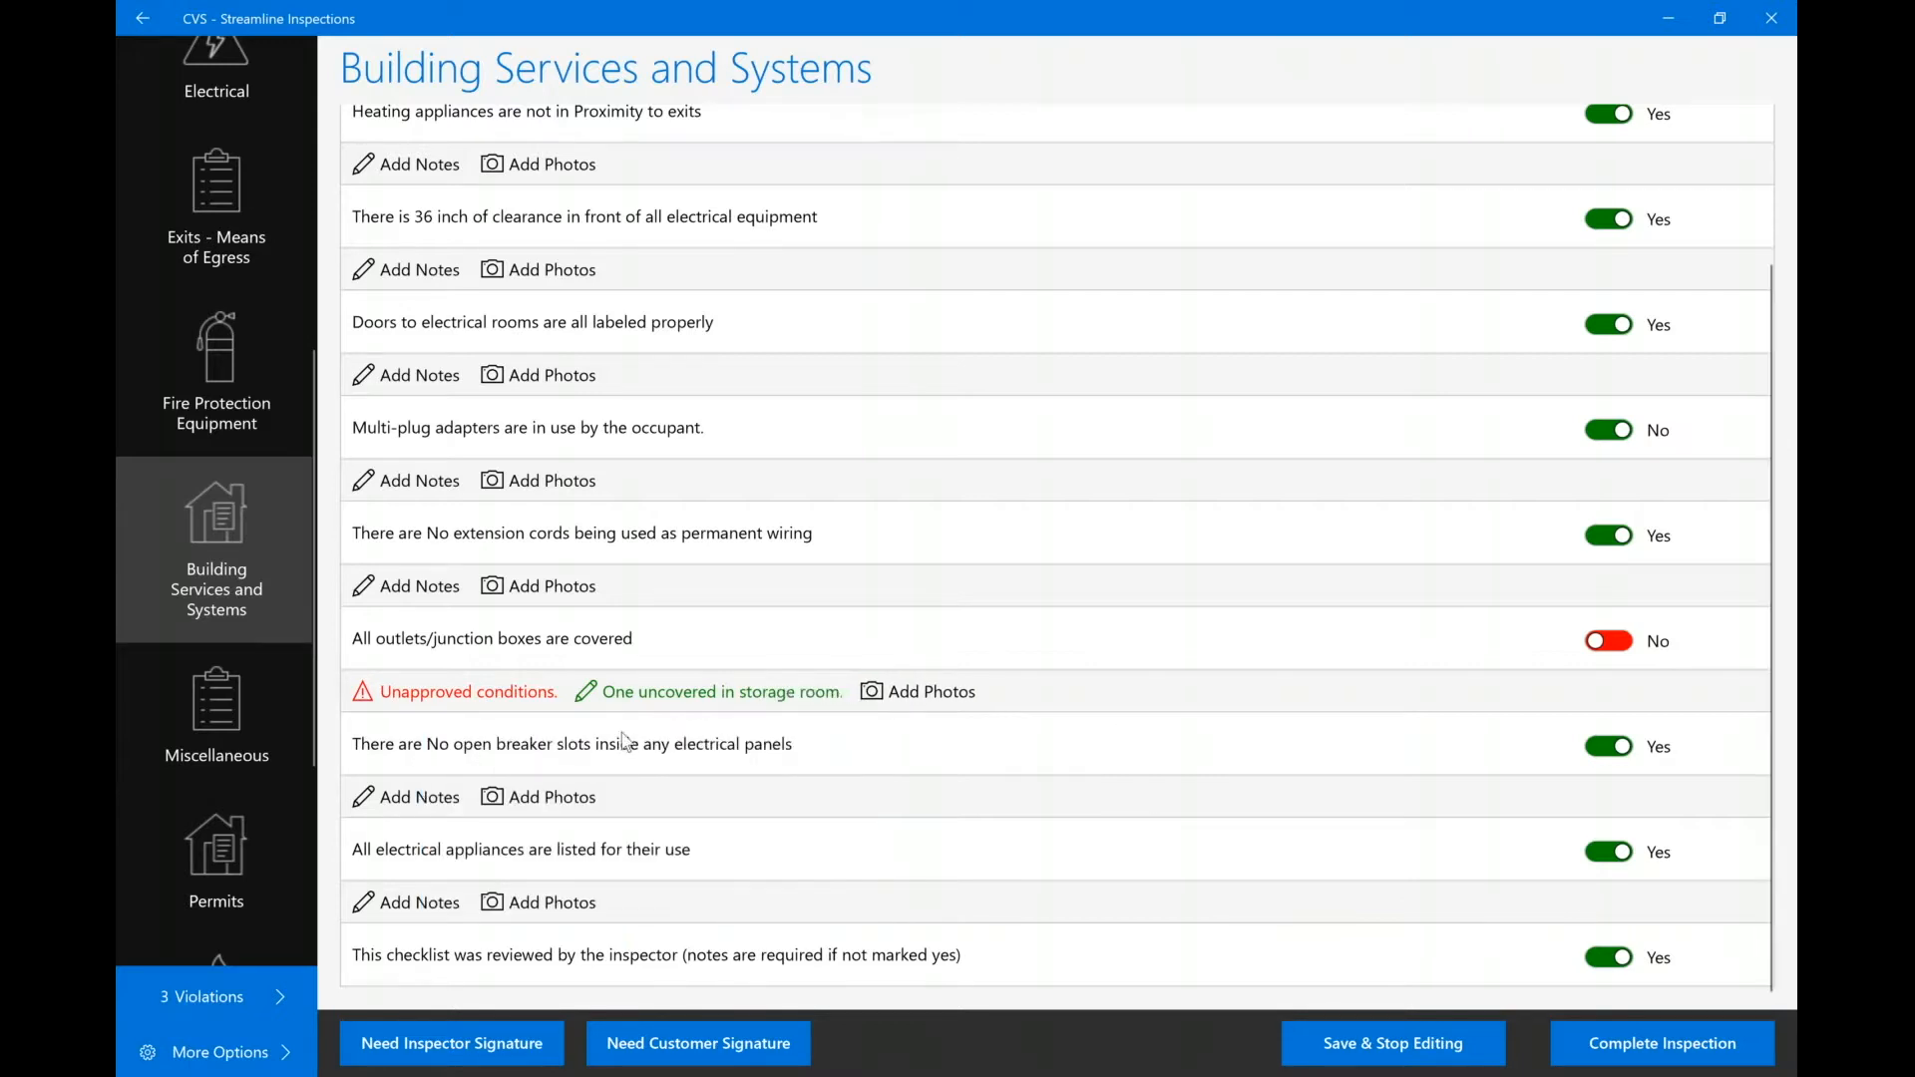
click(509, 704)
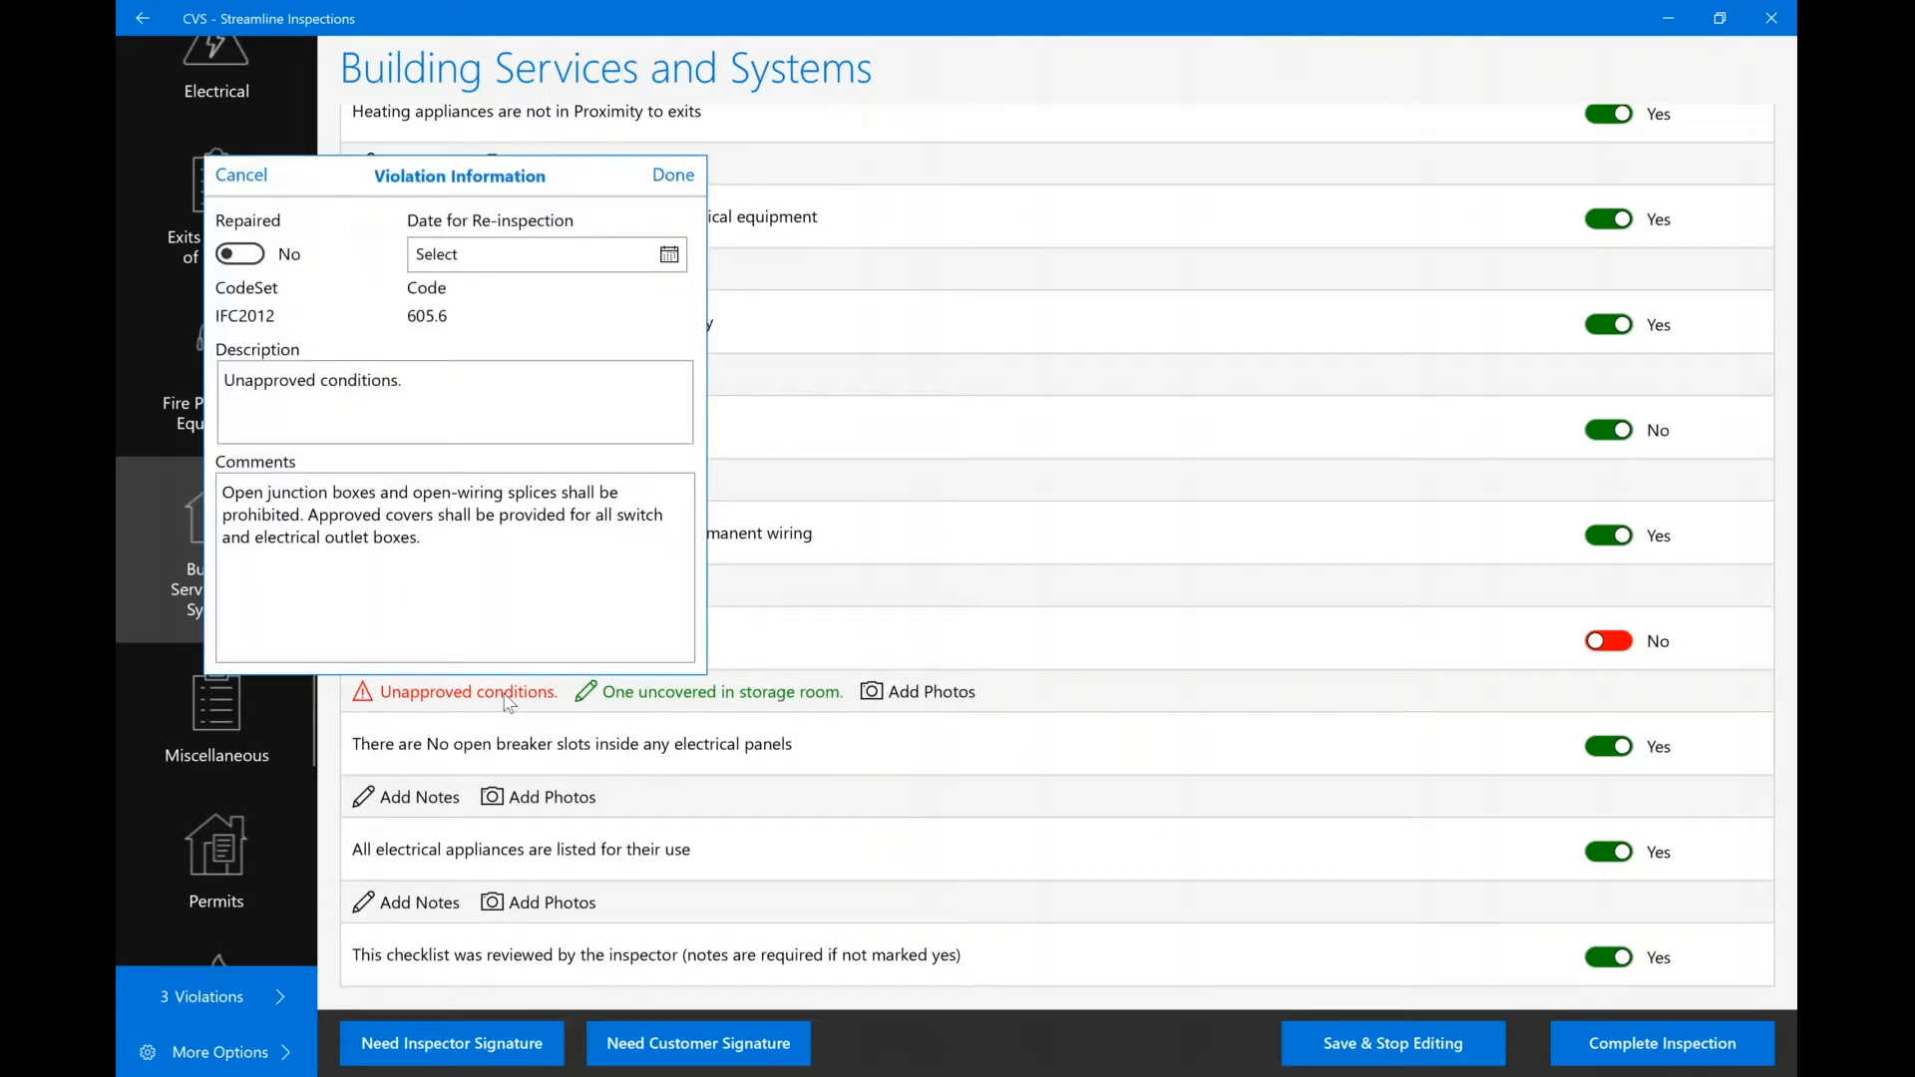
click(677, 178)
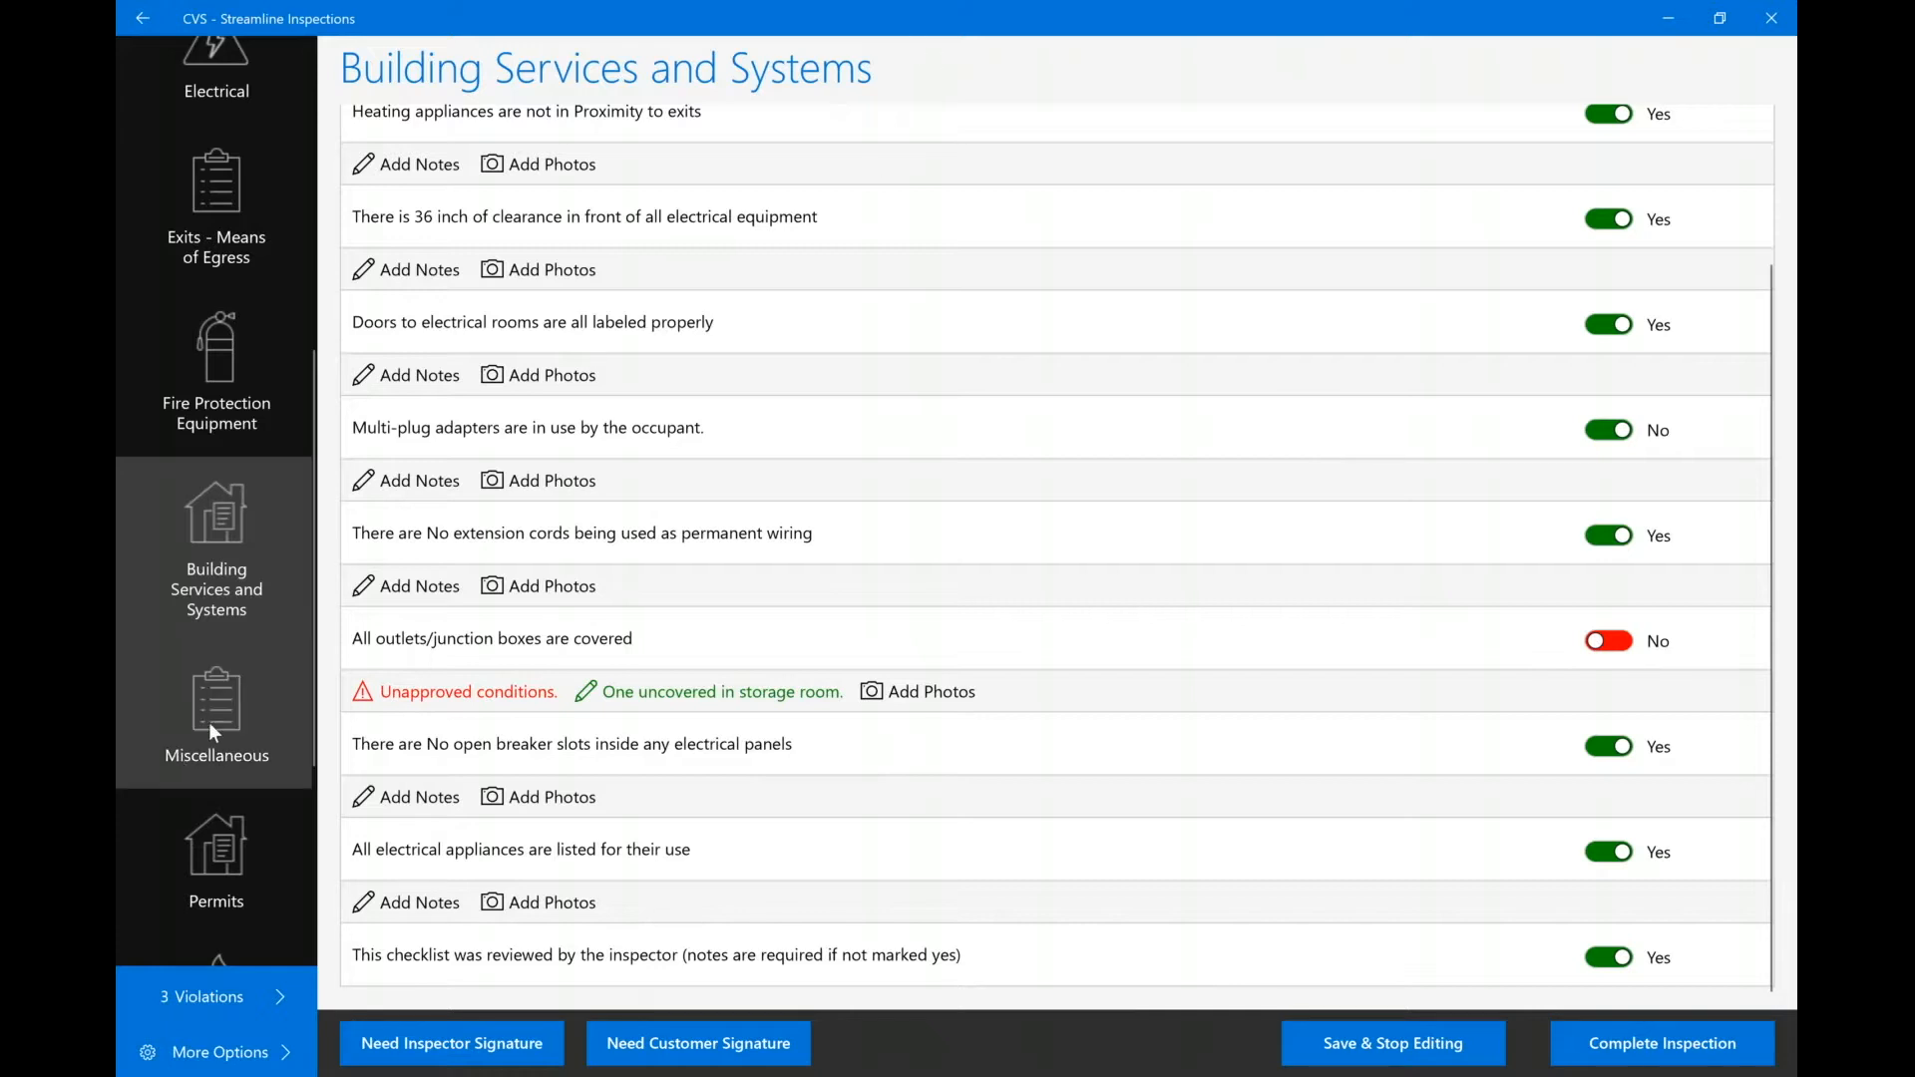
click(1615, 648)
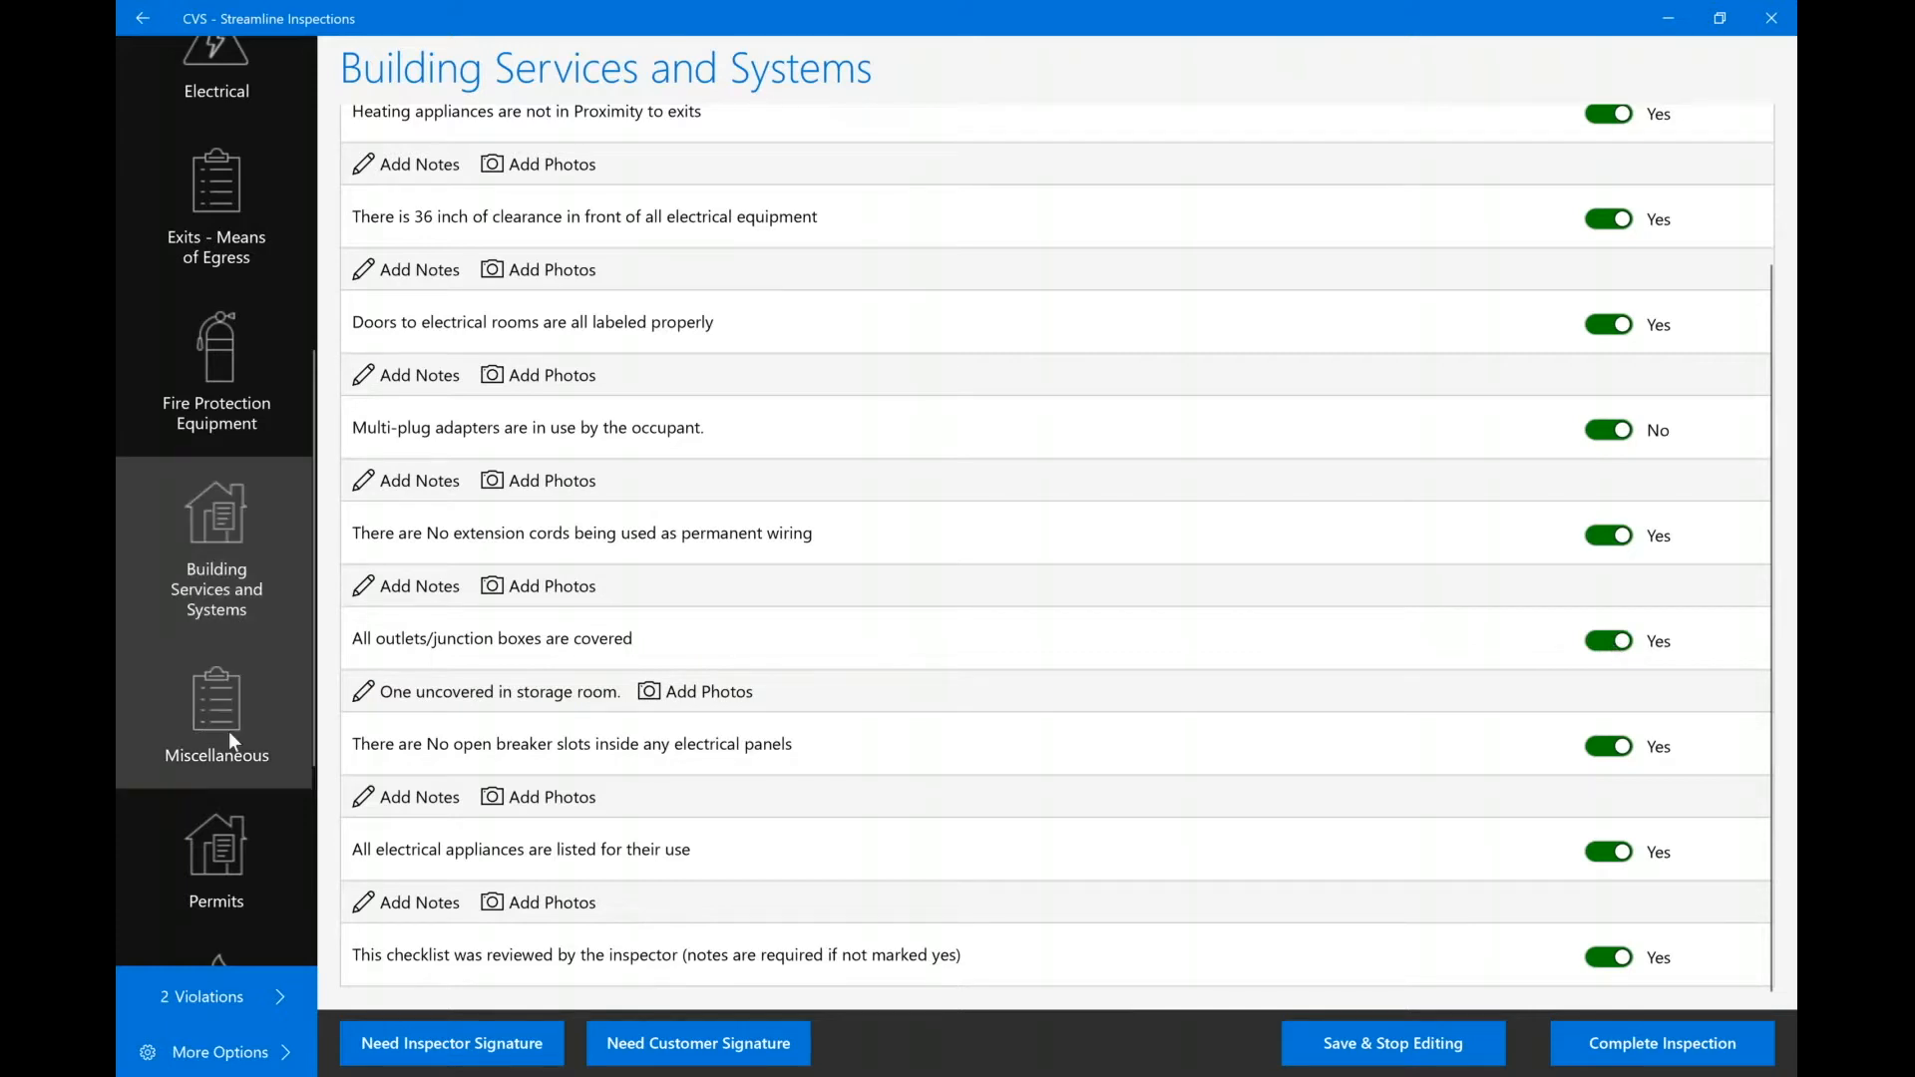
scroll(229, 732, down, 1)
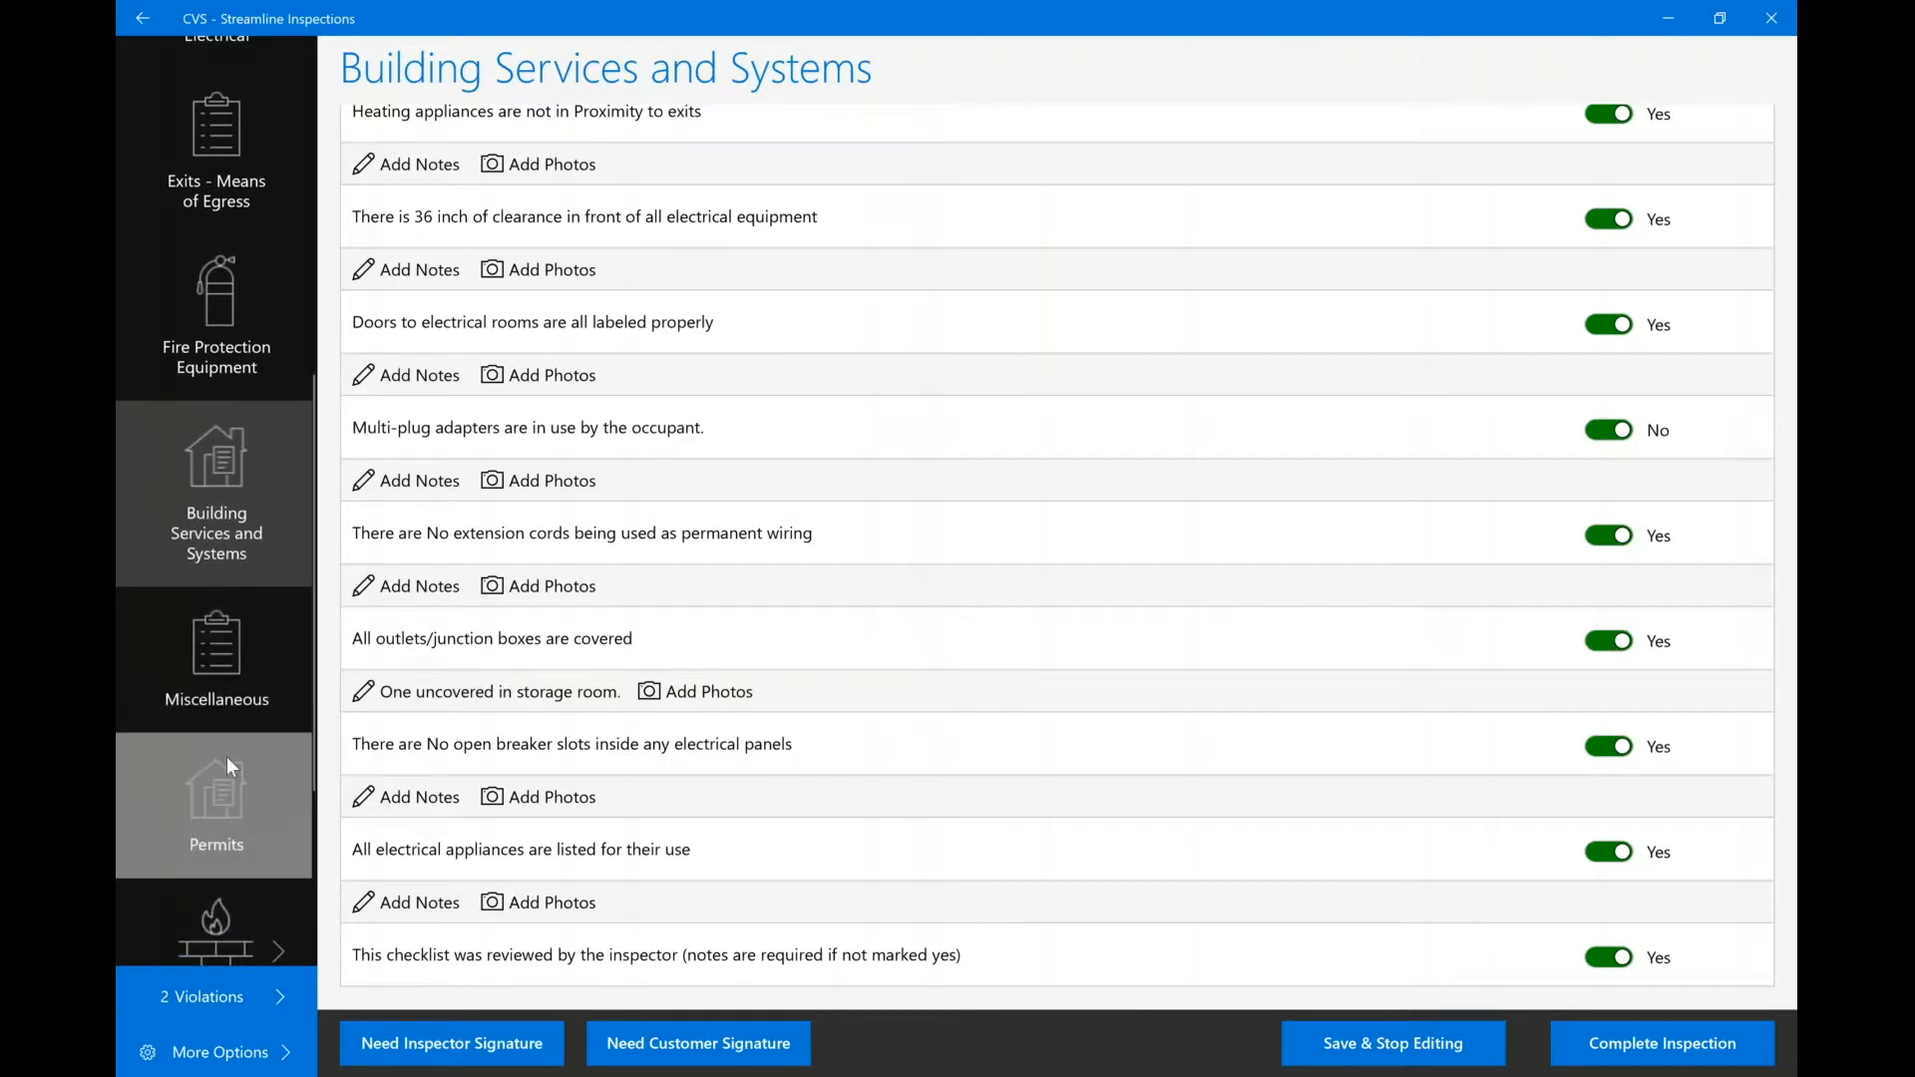
Create an Aerosol Products permit, status Active, with issue and effective dates 8/28/2019, and save it.
click(225, 756)
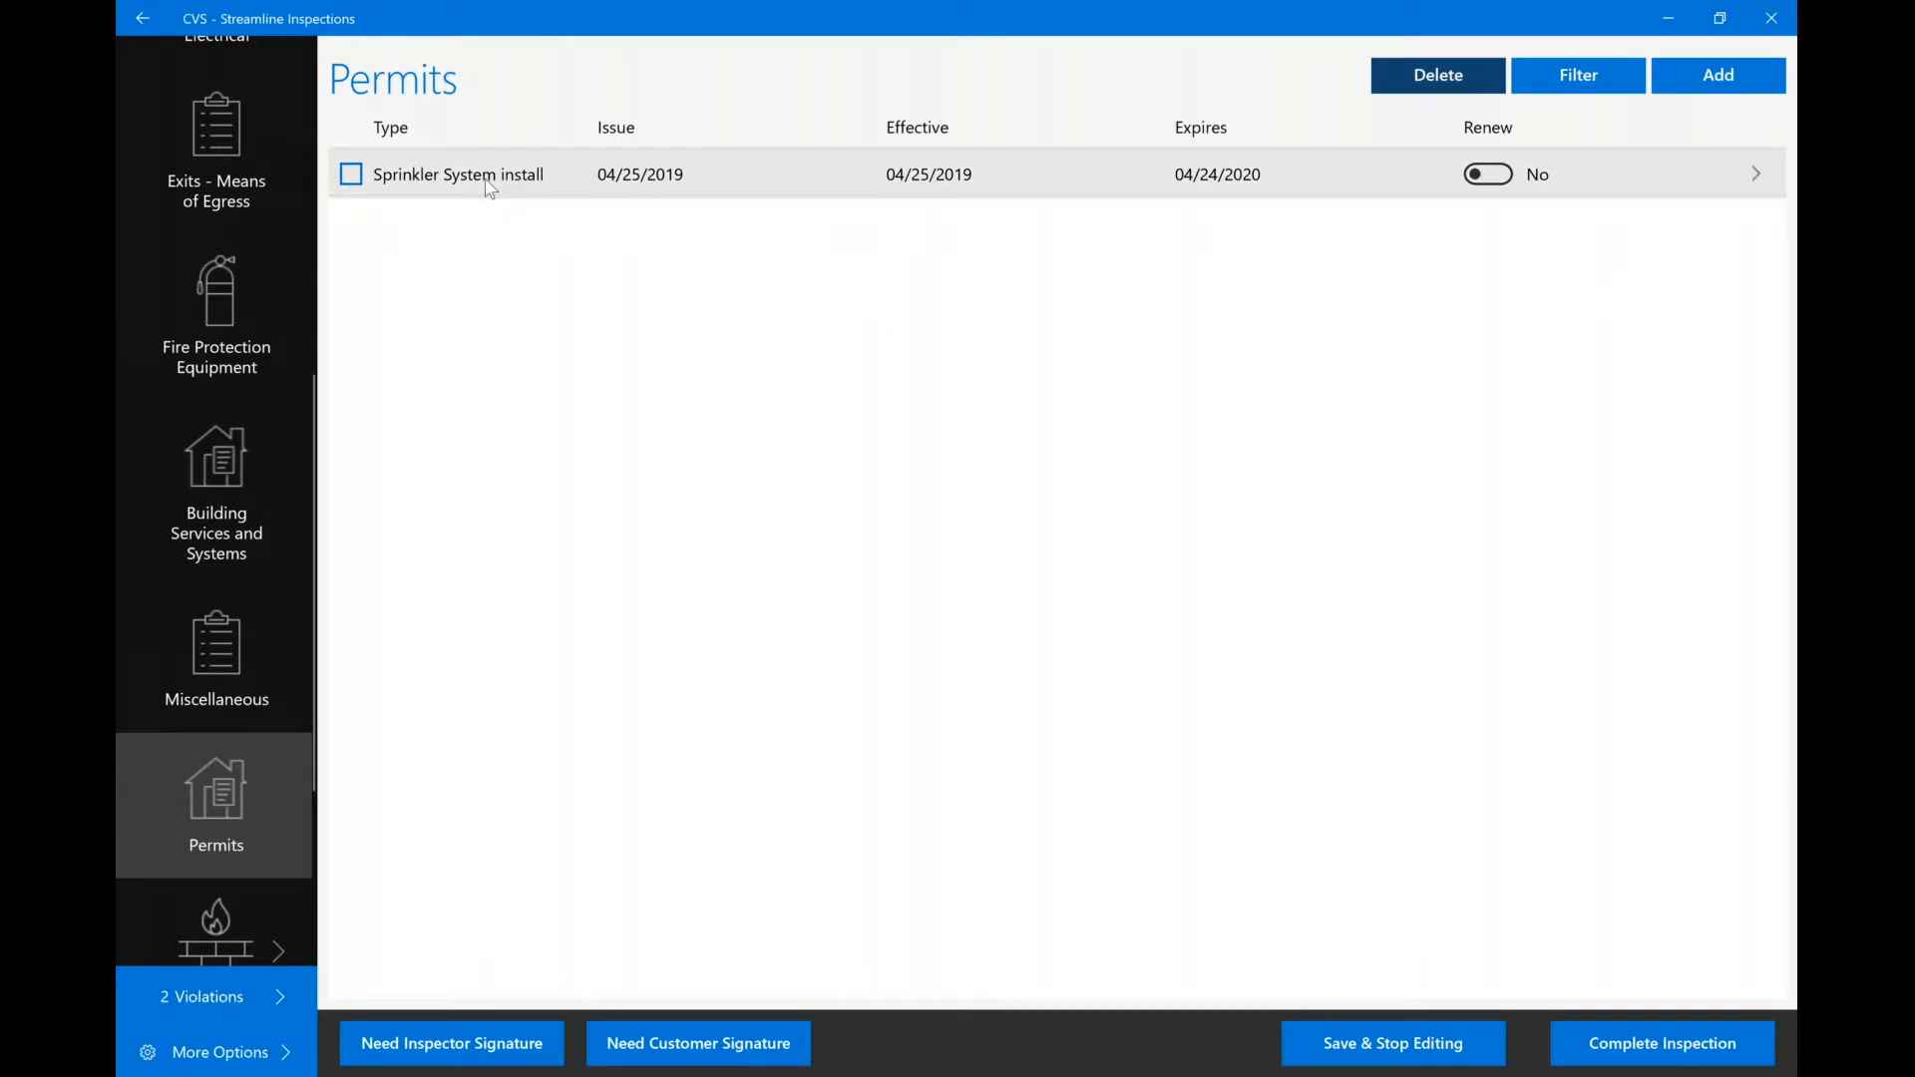
click(1711, 76)
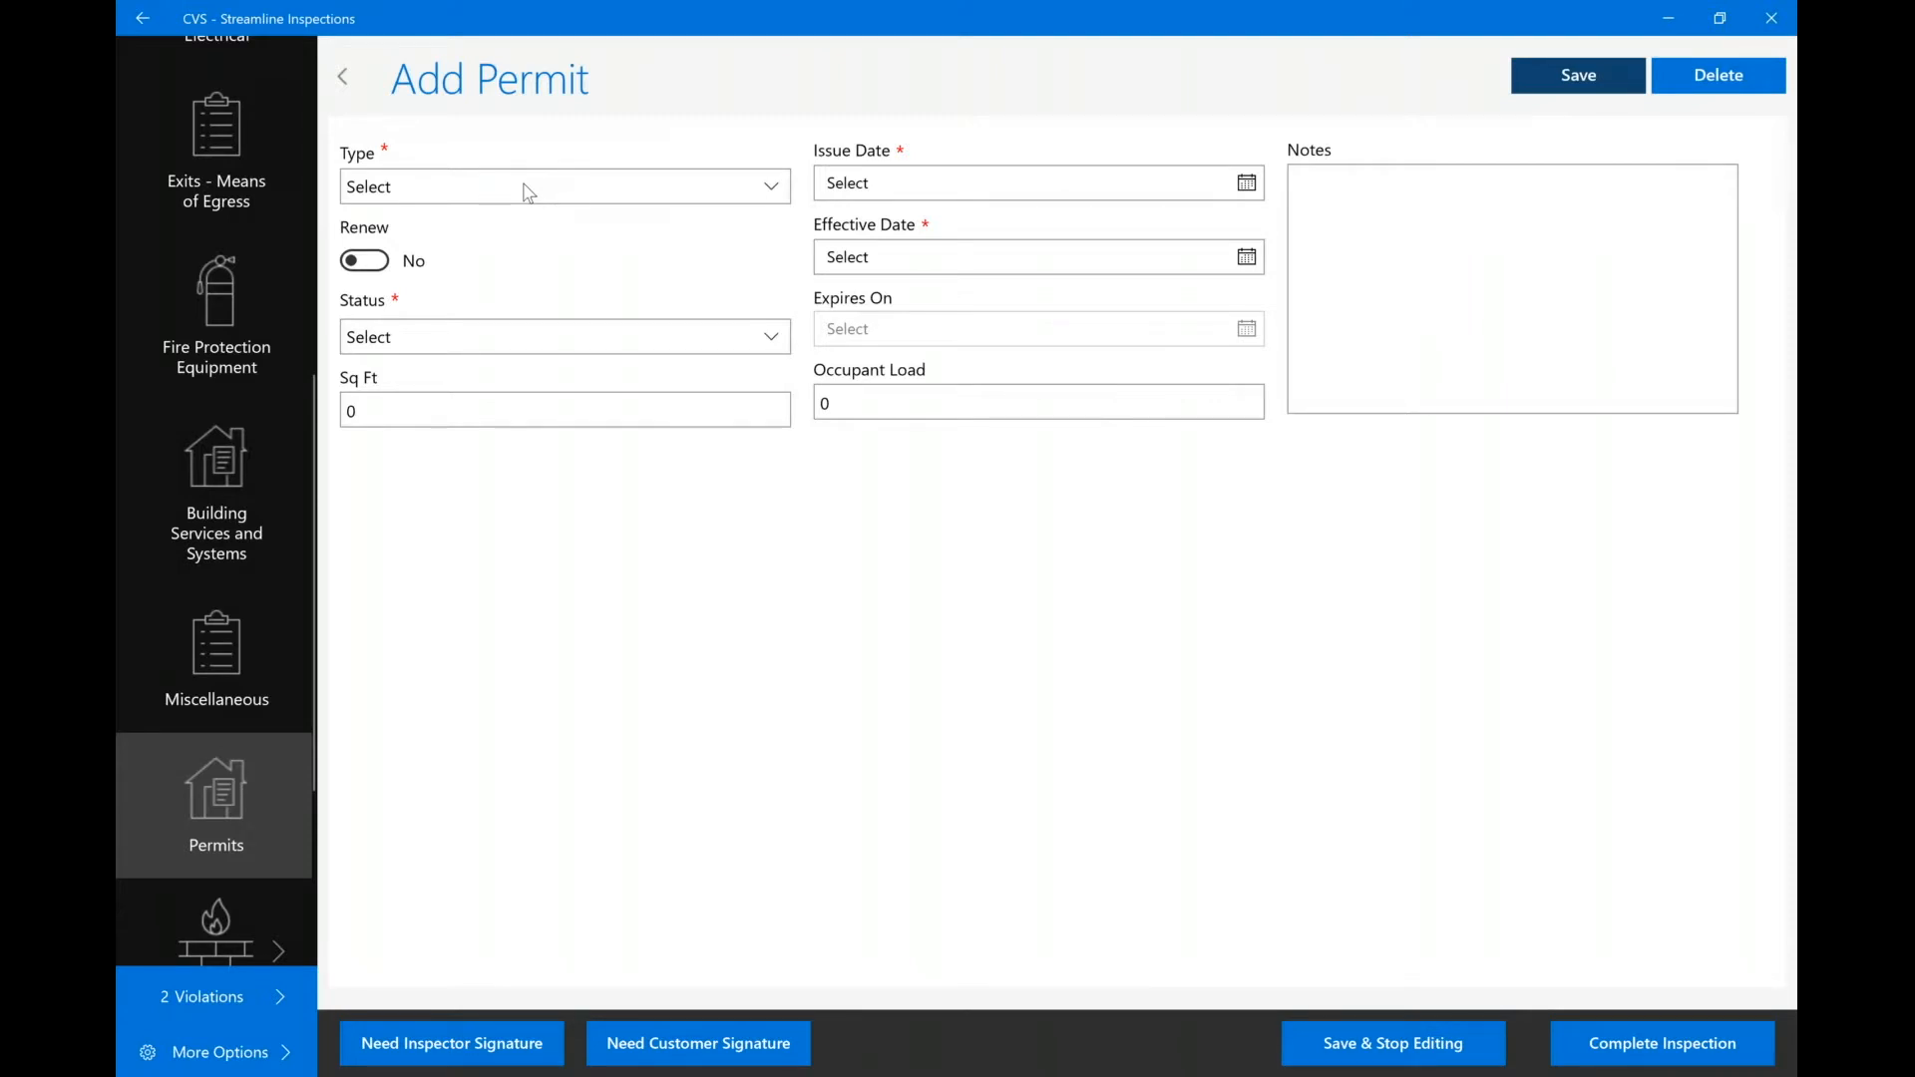
click(528, 191)
click(392, 286)
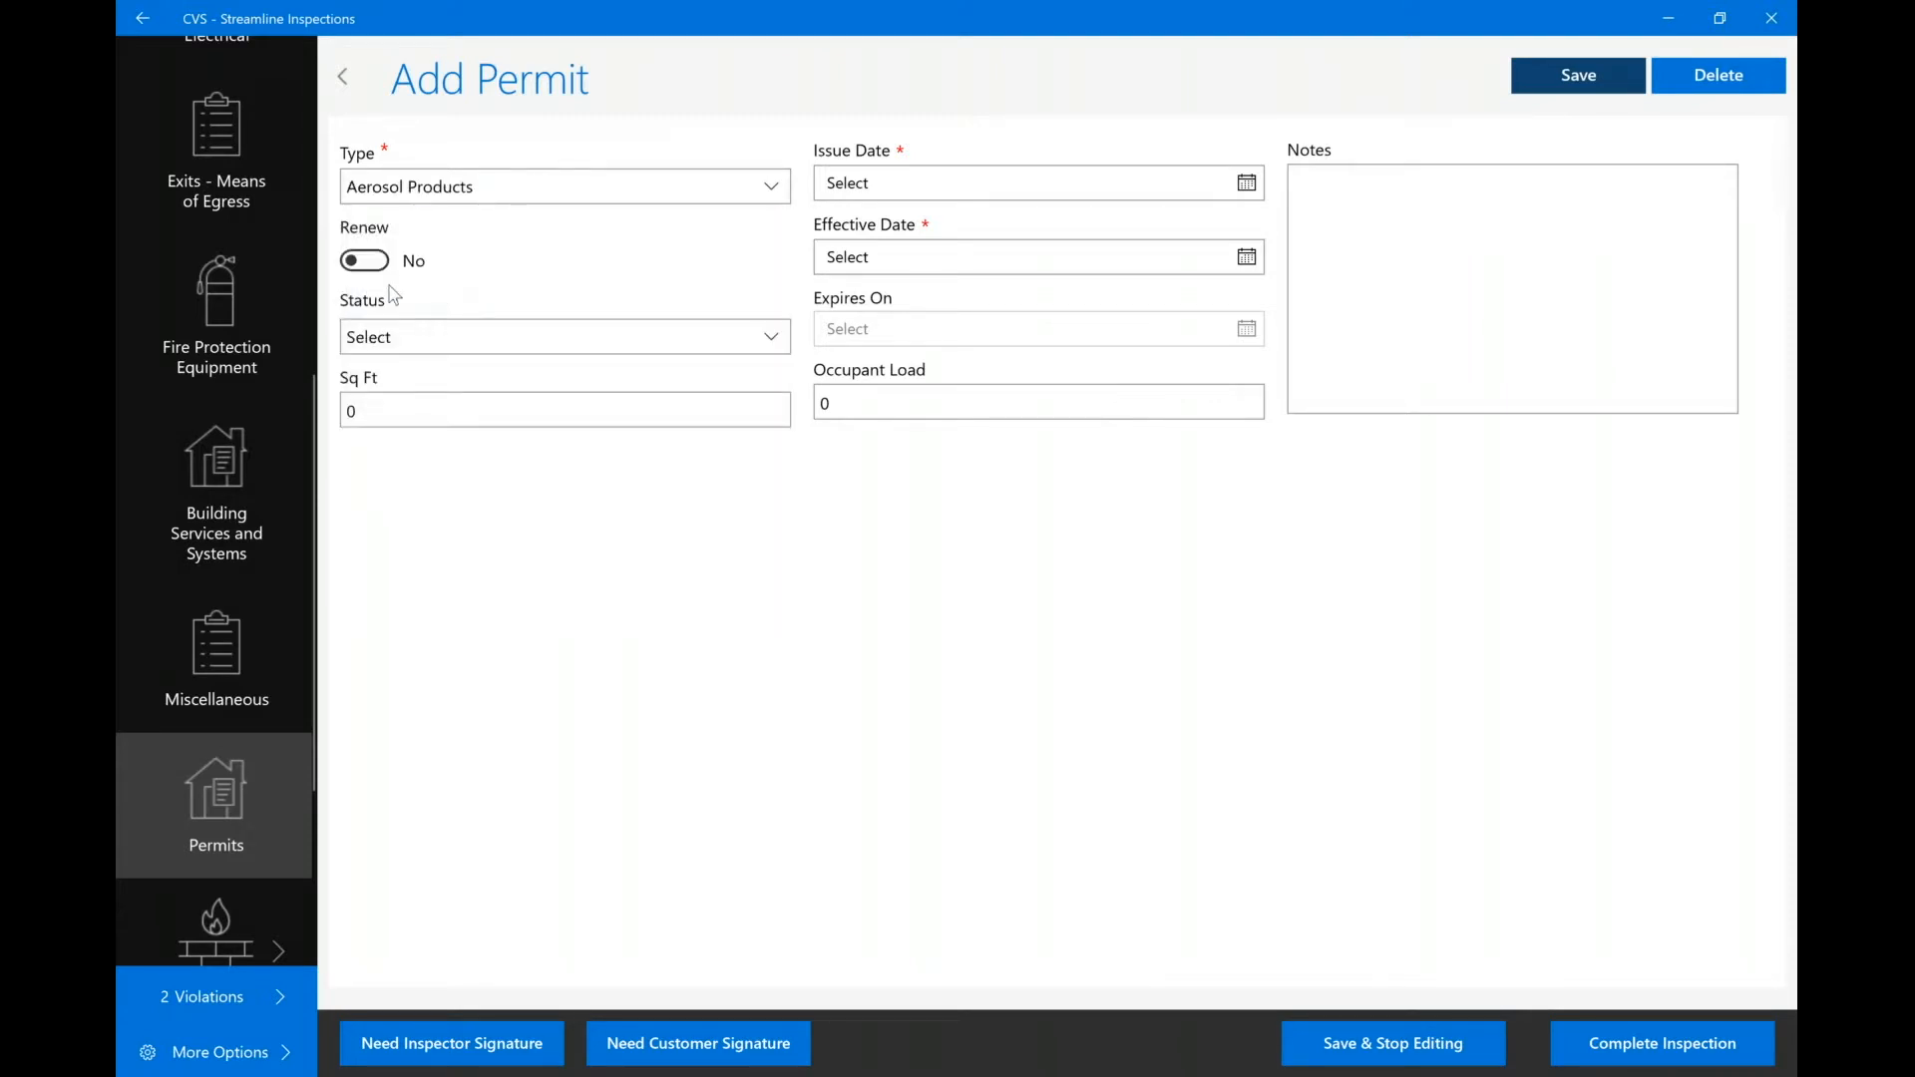
click(404, 339)
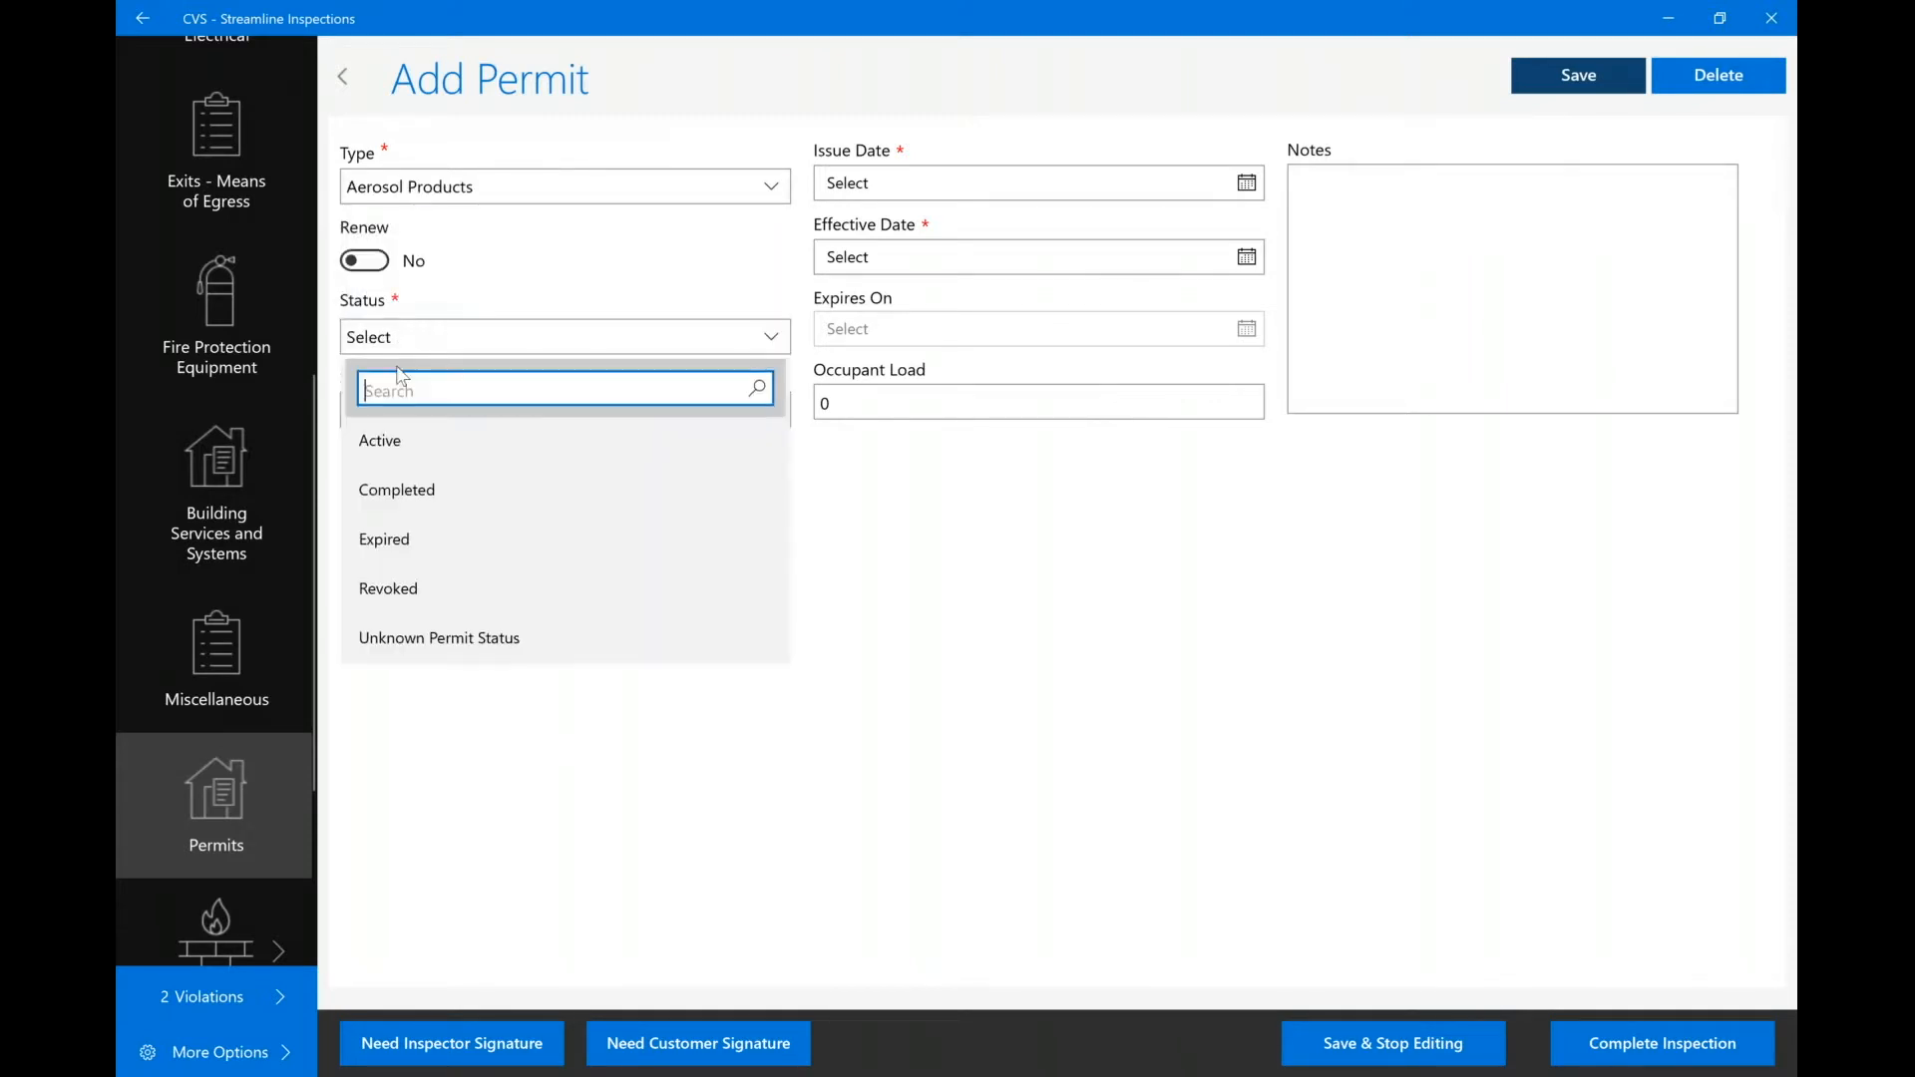
click(399, 437)
click(998, 180)
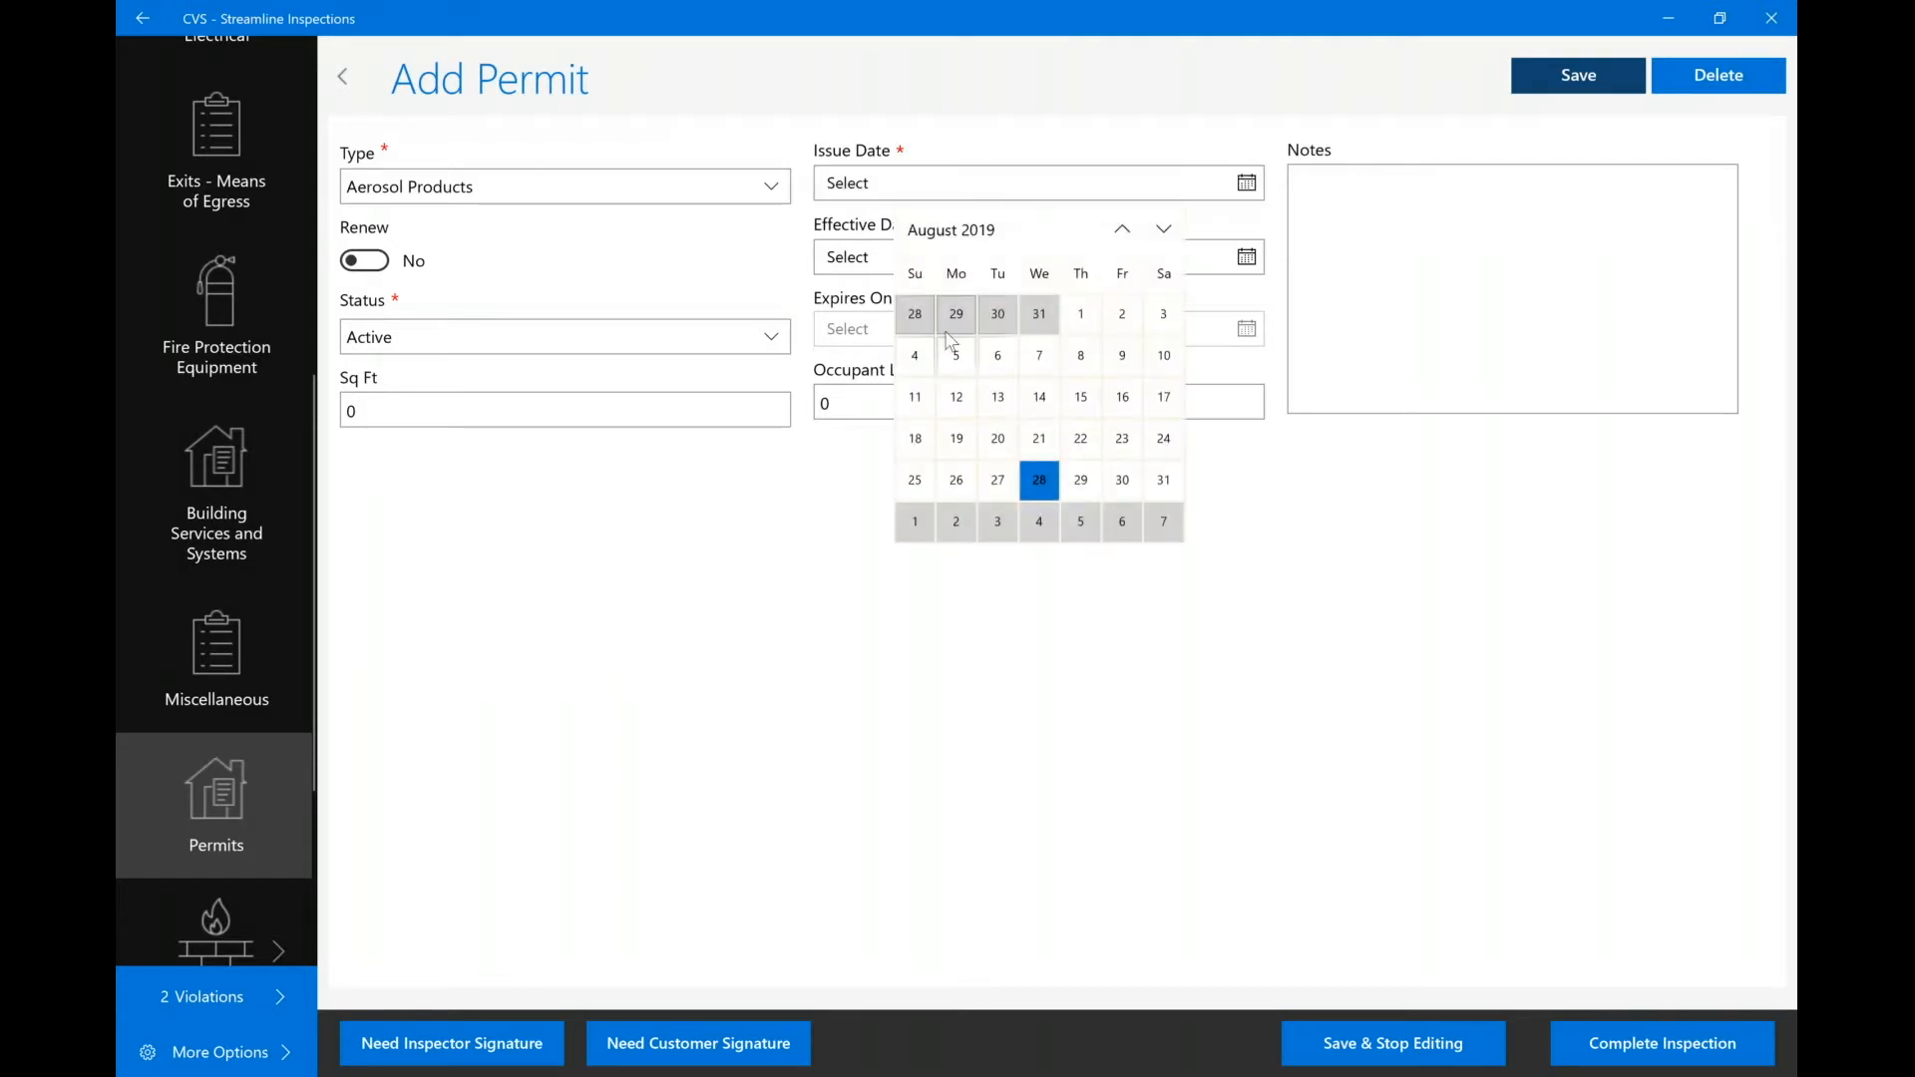
click(1039, 481)
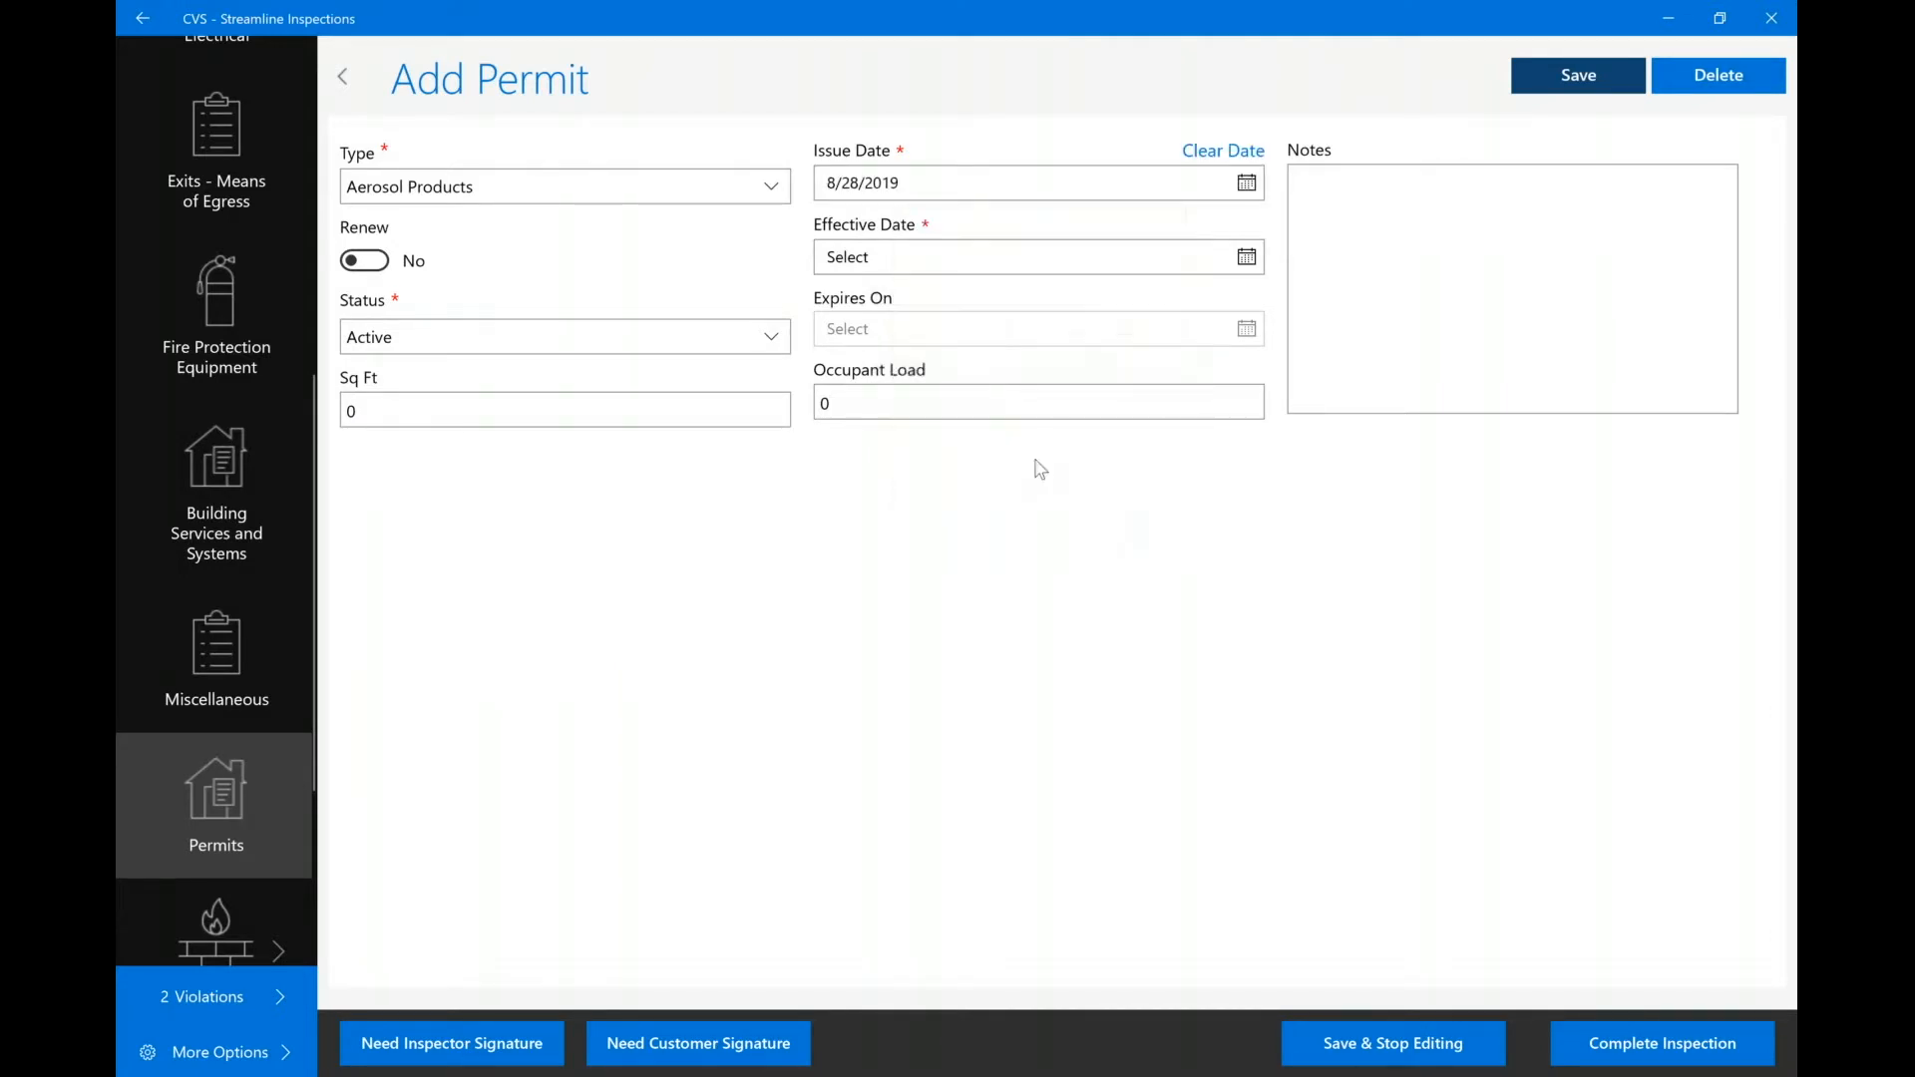
click(966, 265)
click(1043, 558)
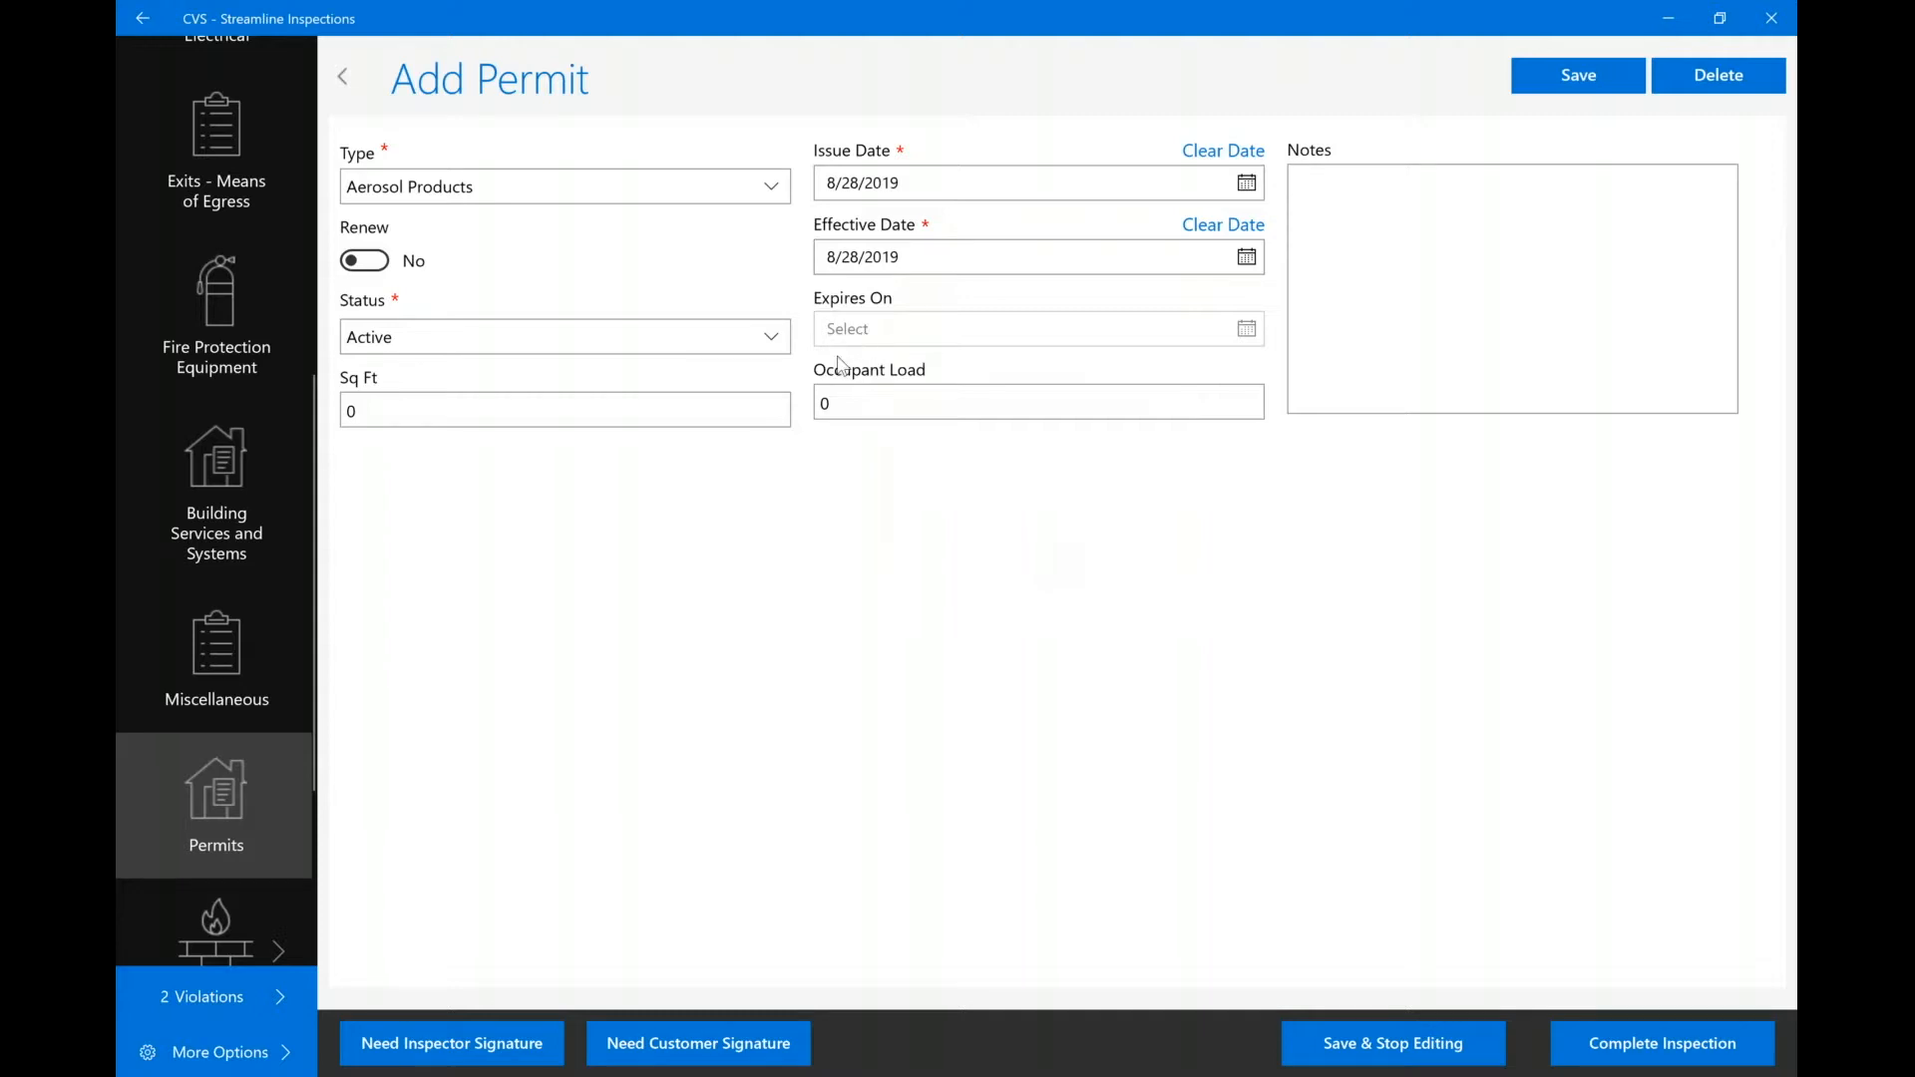
click(1587, 78)
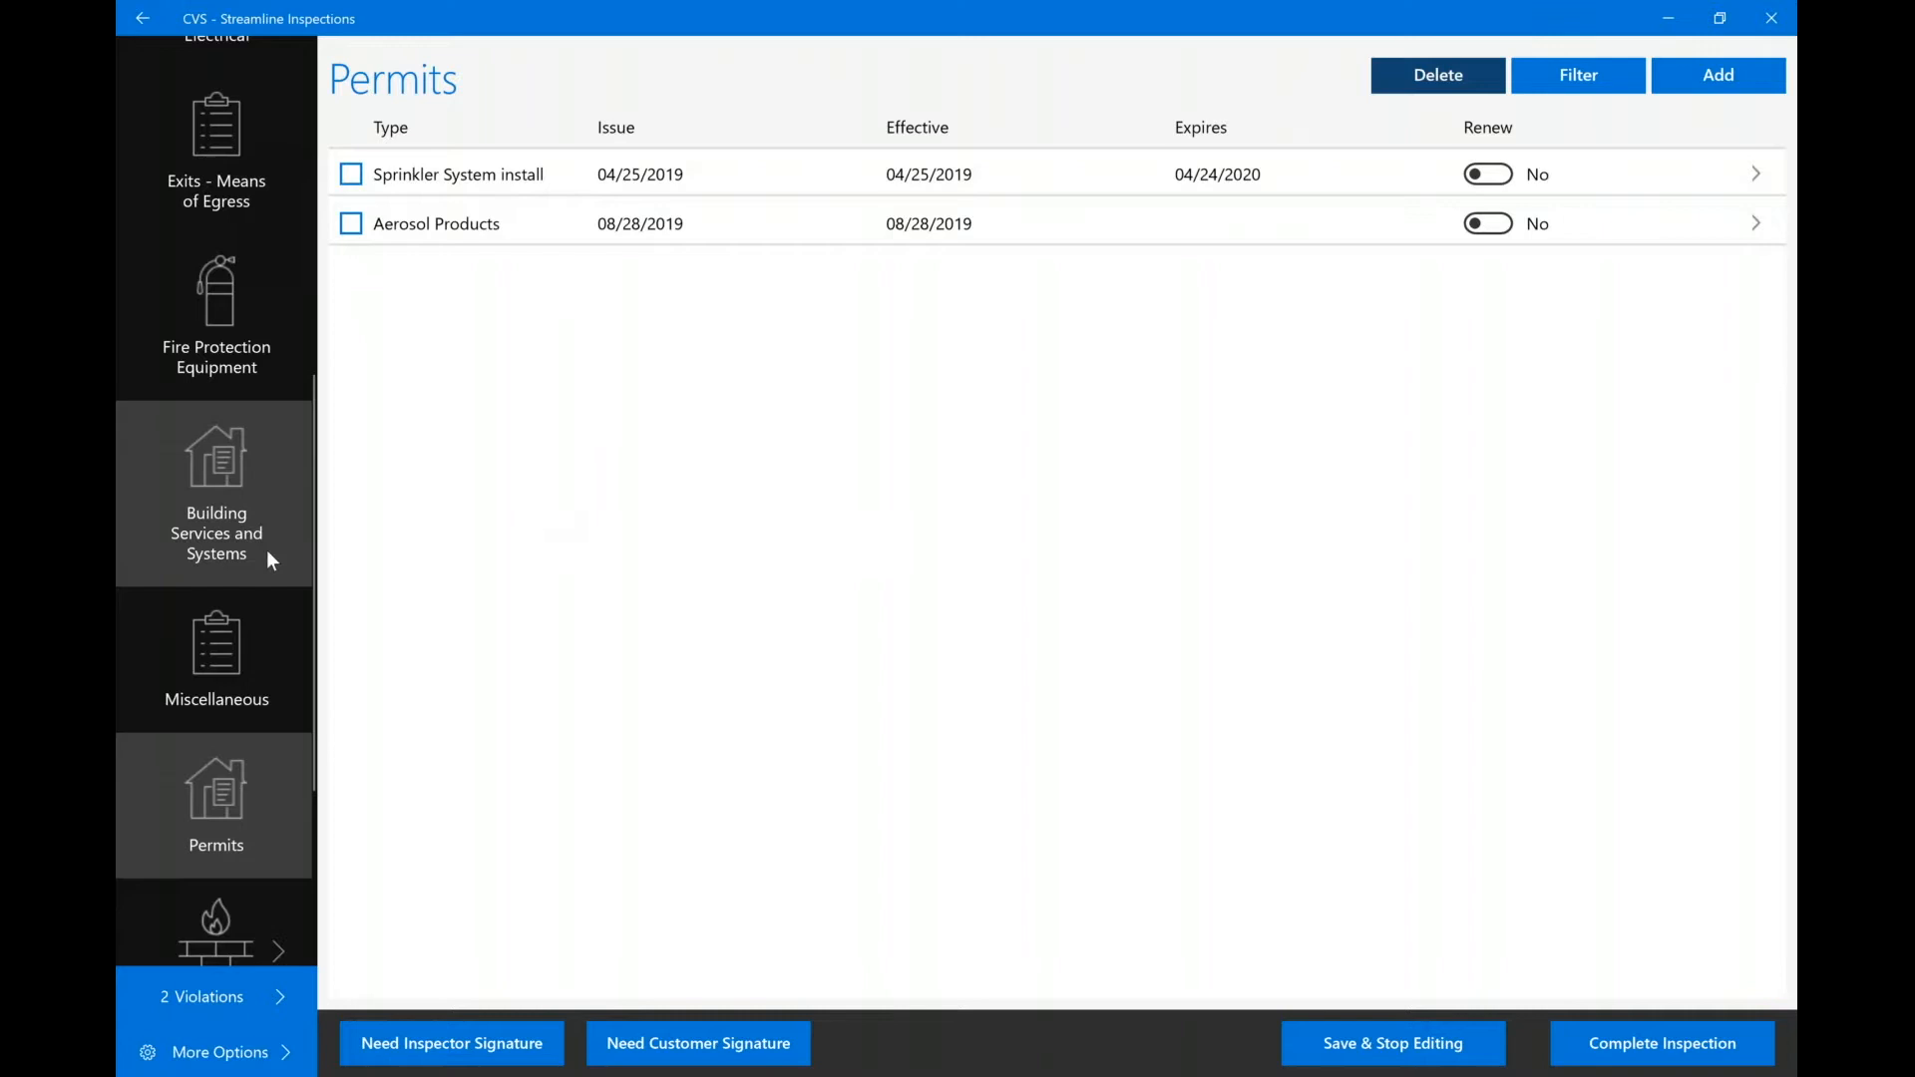
Open the Main fire alarm record under the building's systems.
scroll(269, 561, up, 1)
scroll(269, 560, down, 3)
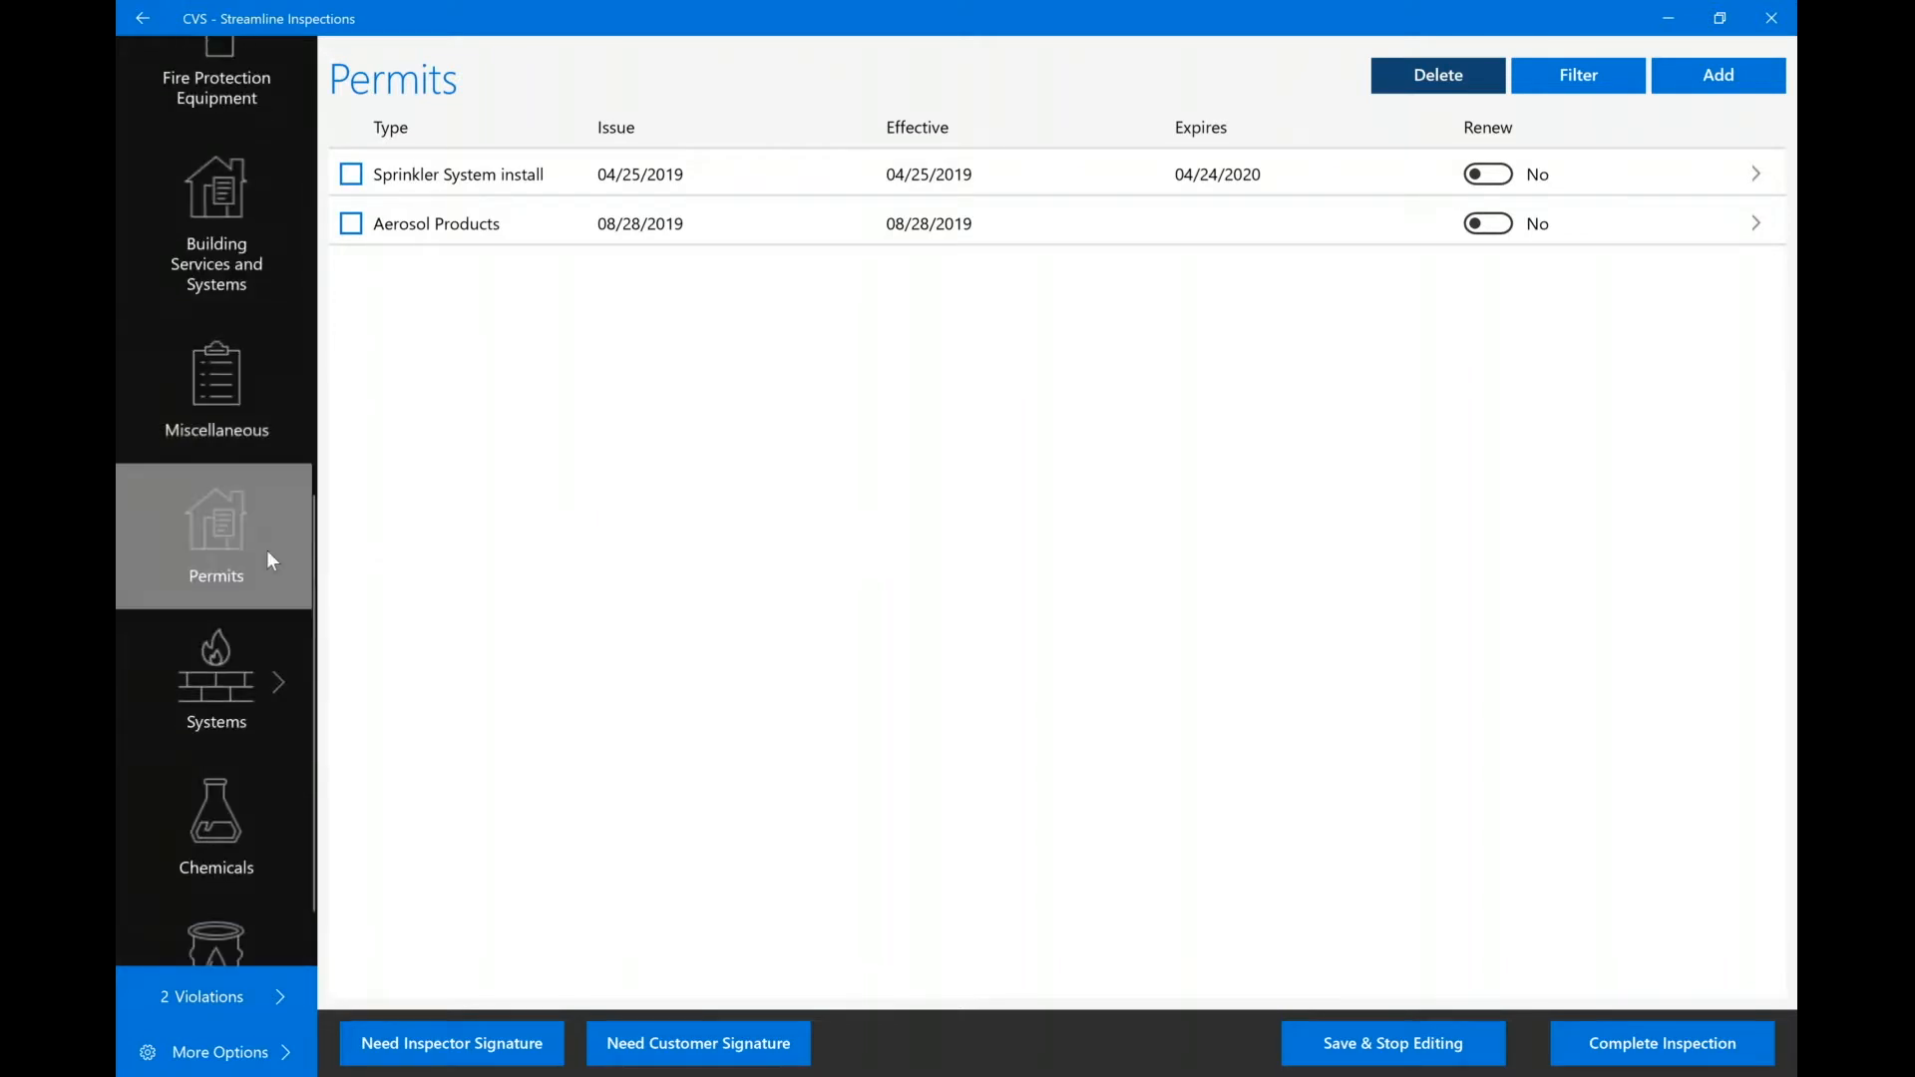
scroll(267, 551, down, 1)
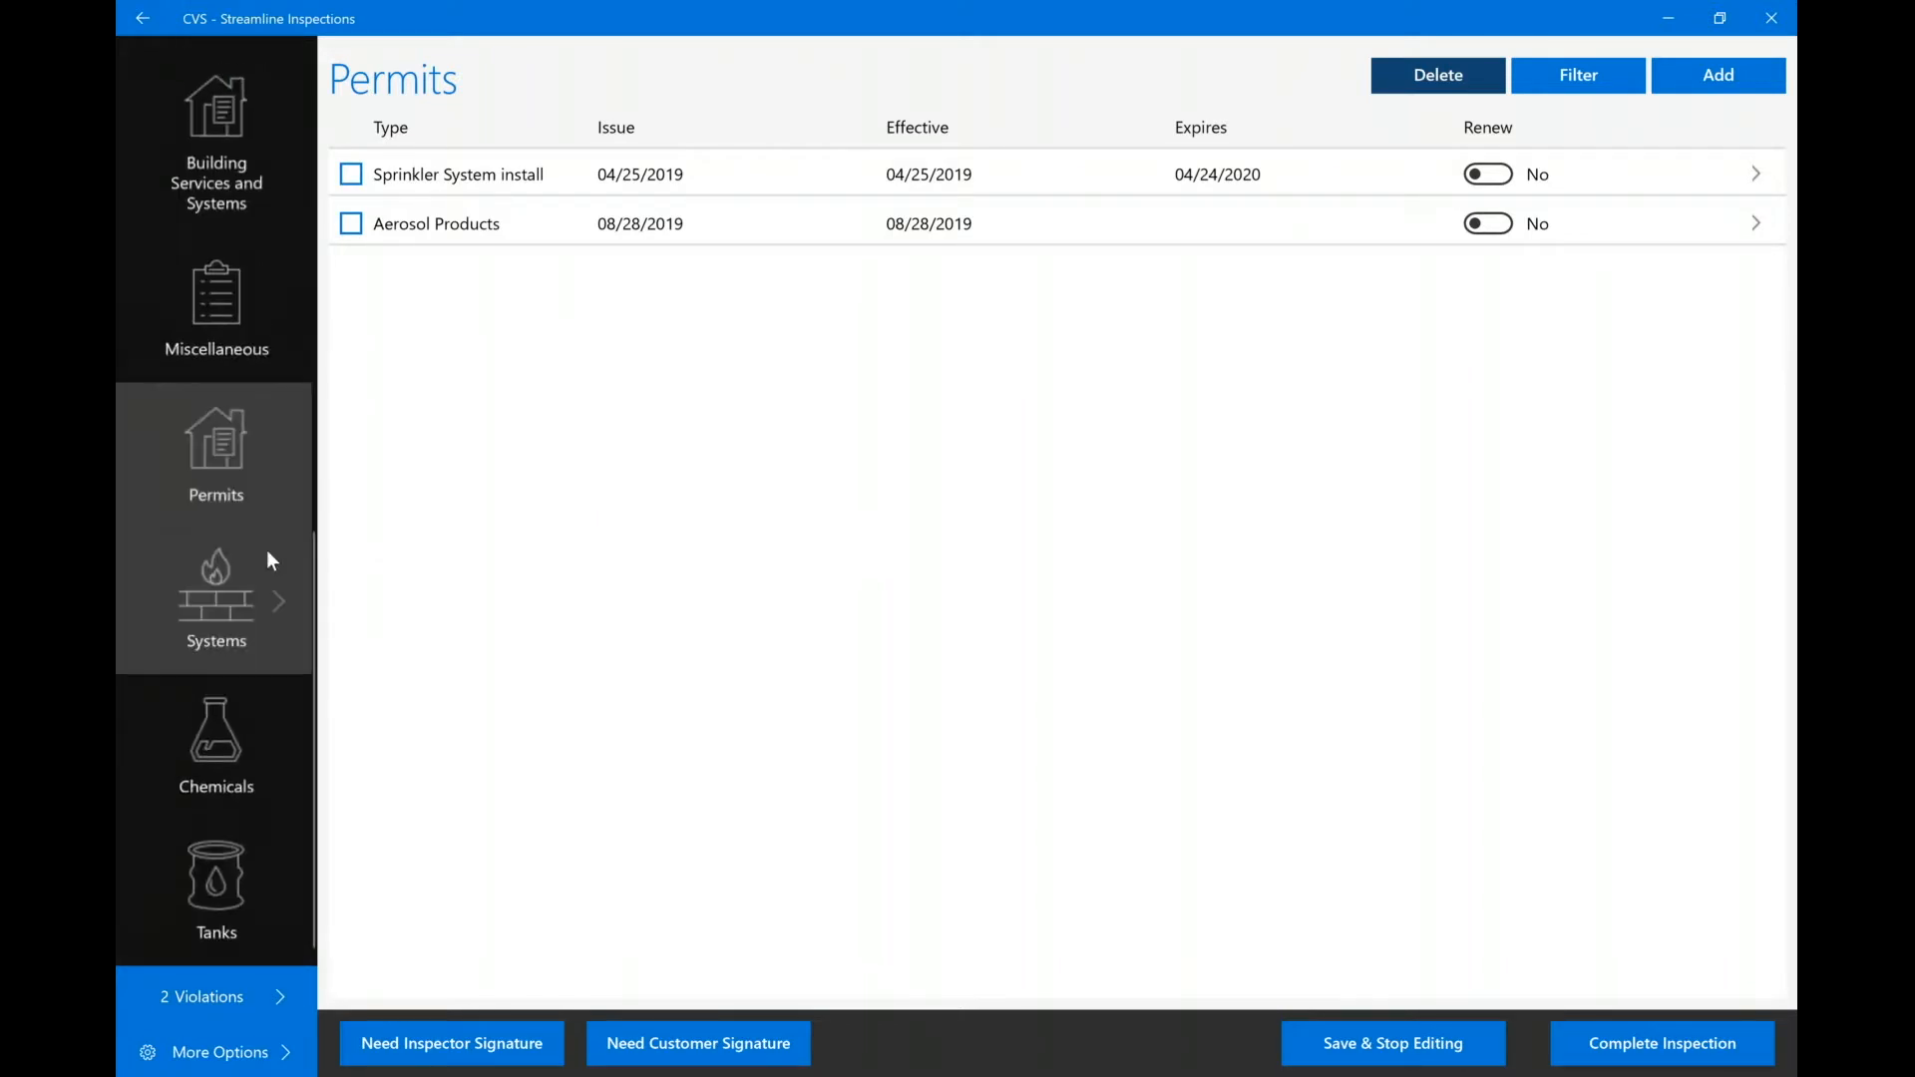
click(246, 492)
click(233, 610)
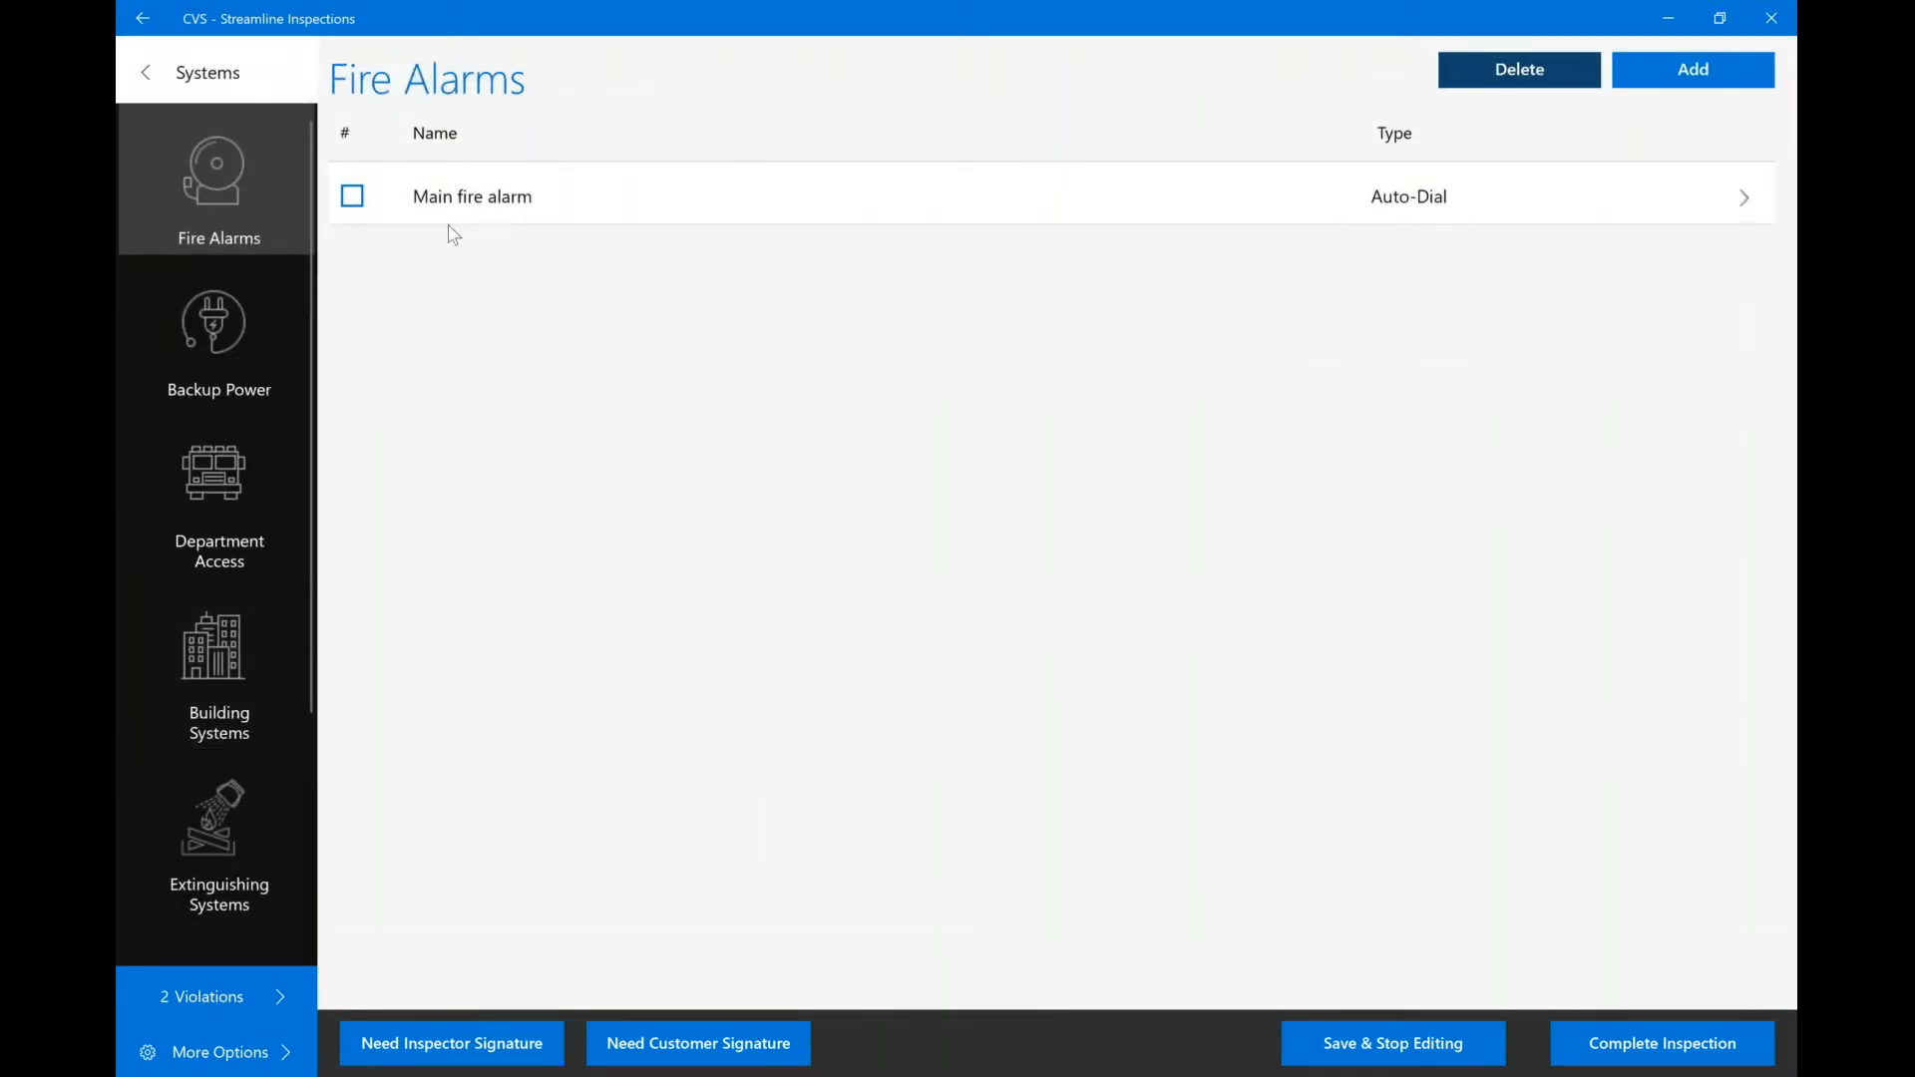
click(512, 204)
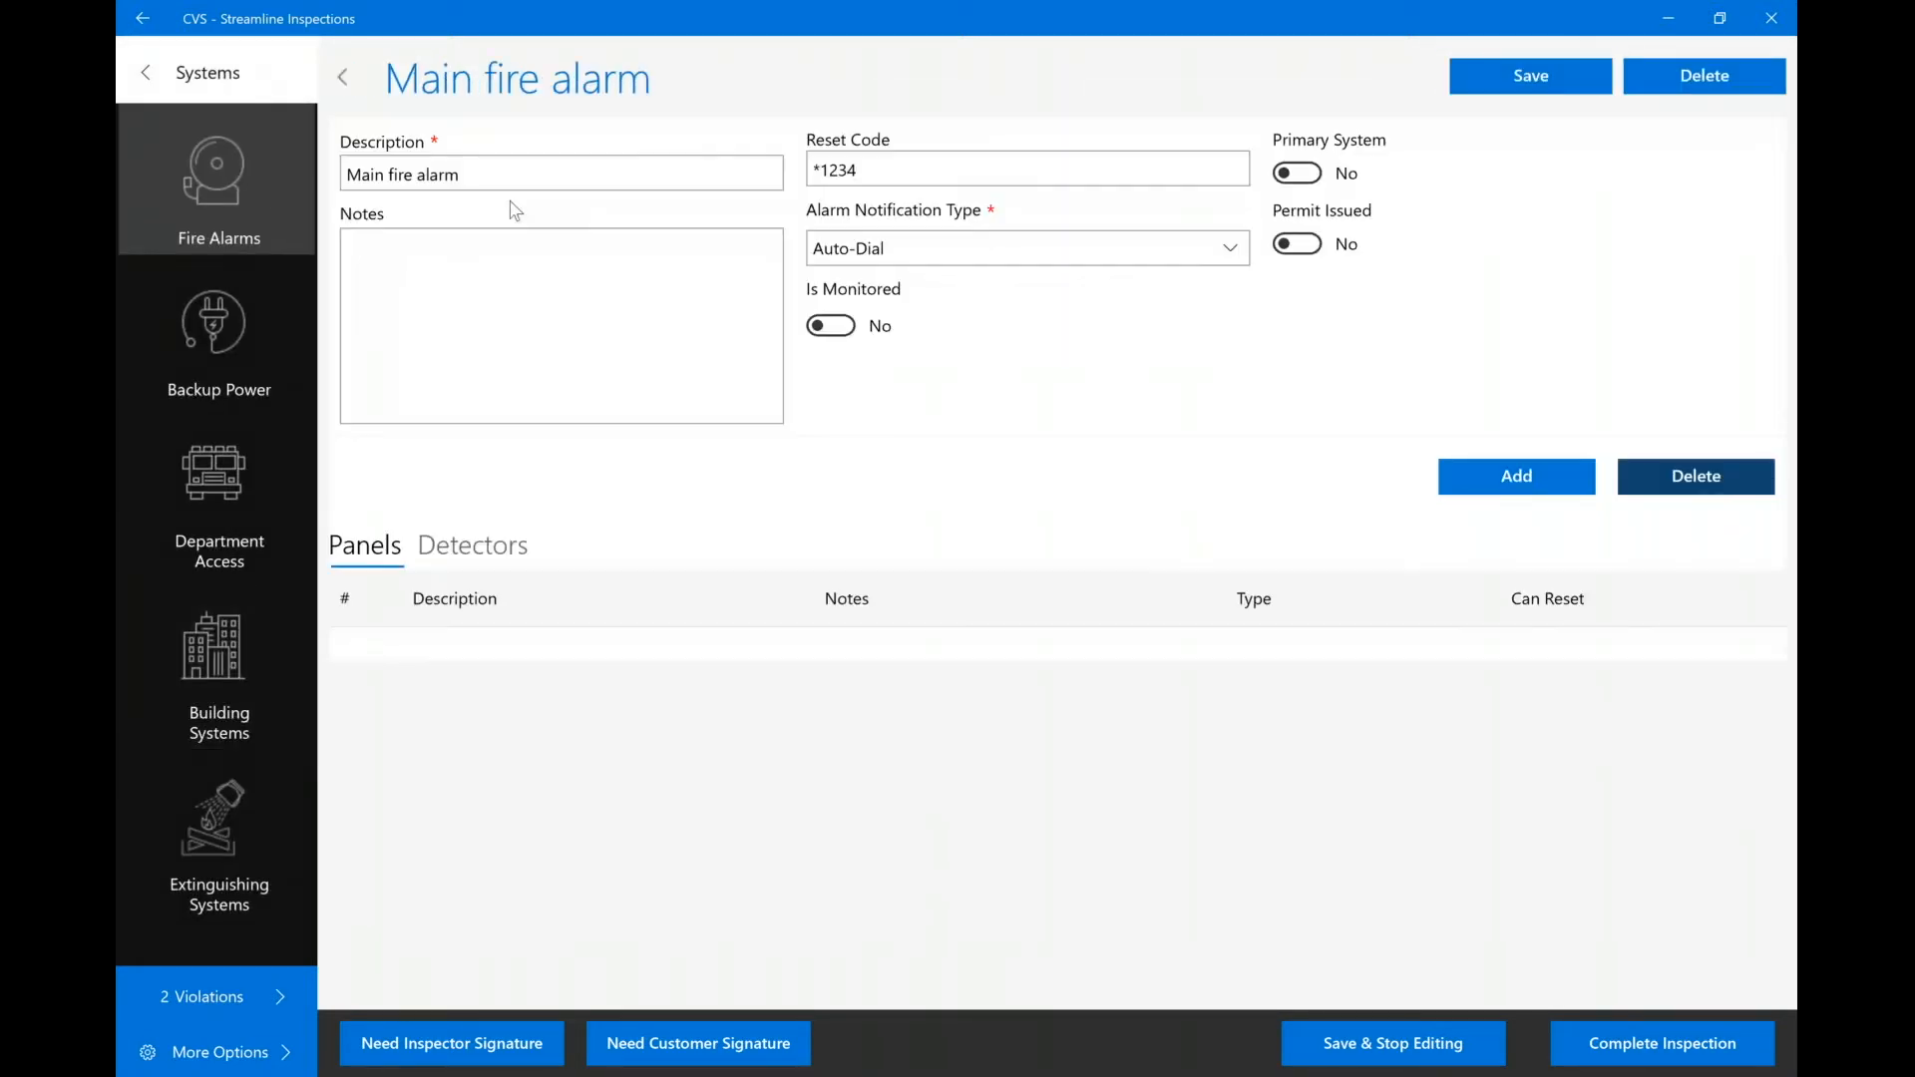
Replace the Main fire alarm's reset code with the new code and save the record.
key(ctrl+a)
text(4321*)
click(1529, 87)
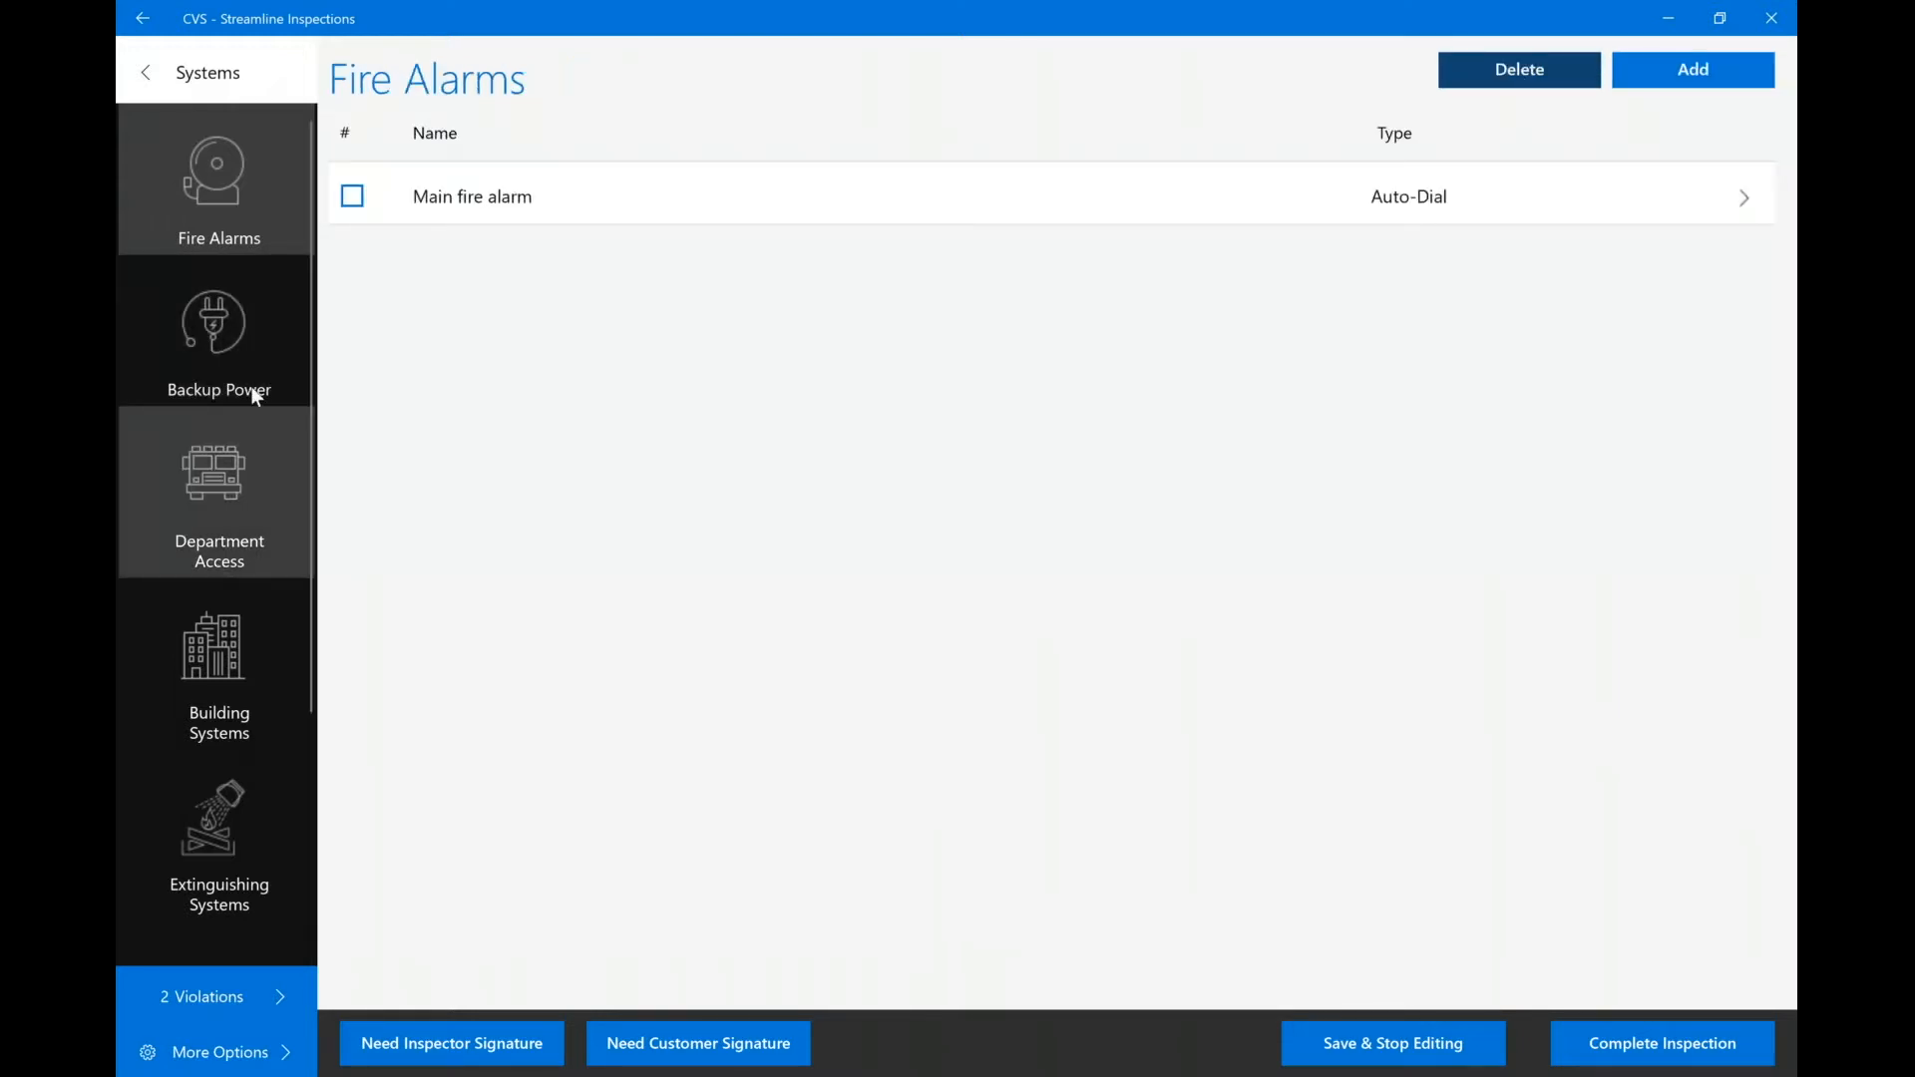
scroll(236, 633, down, 1)
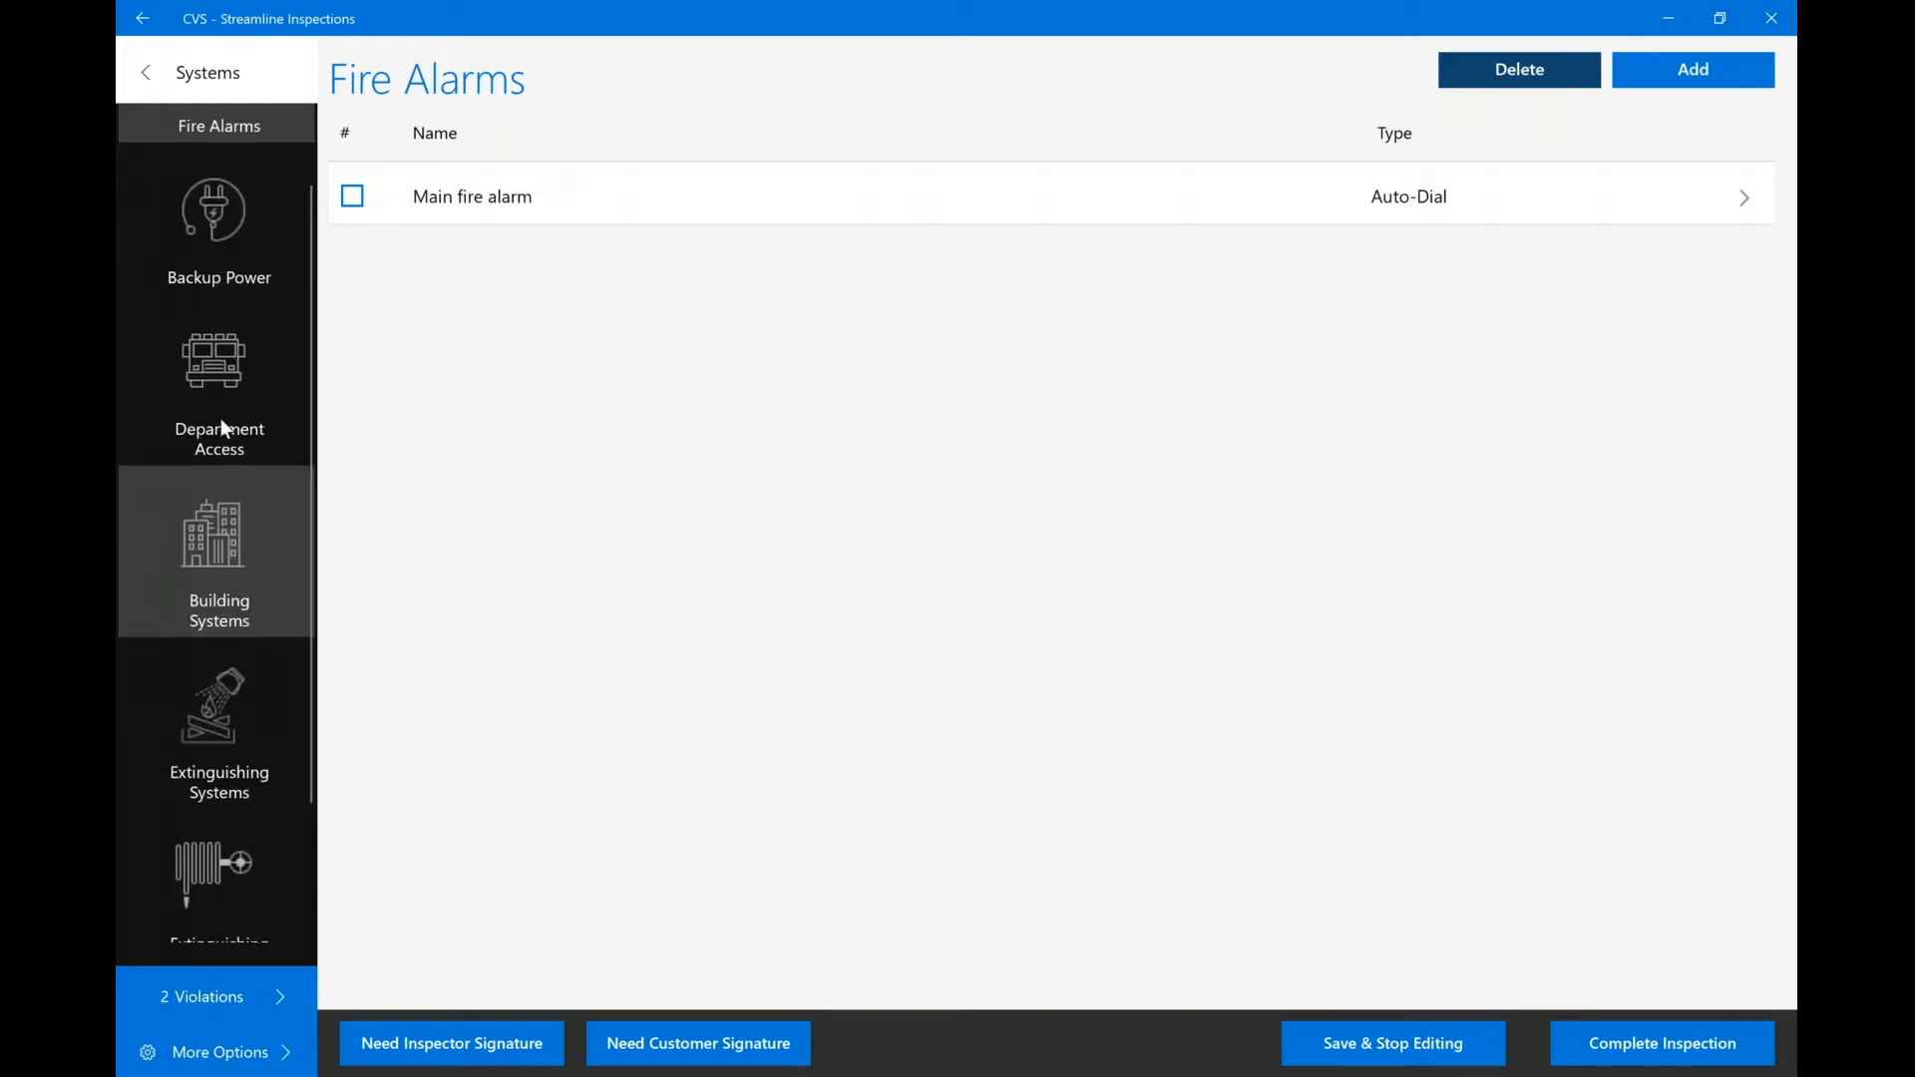
scroll(213, 491, down, 2)
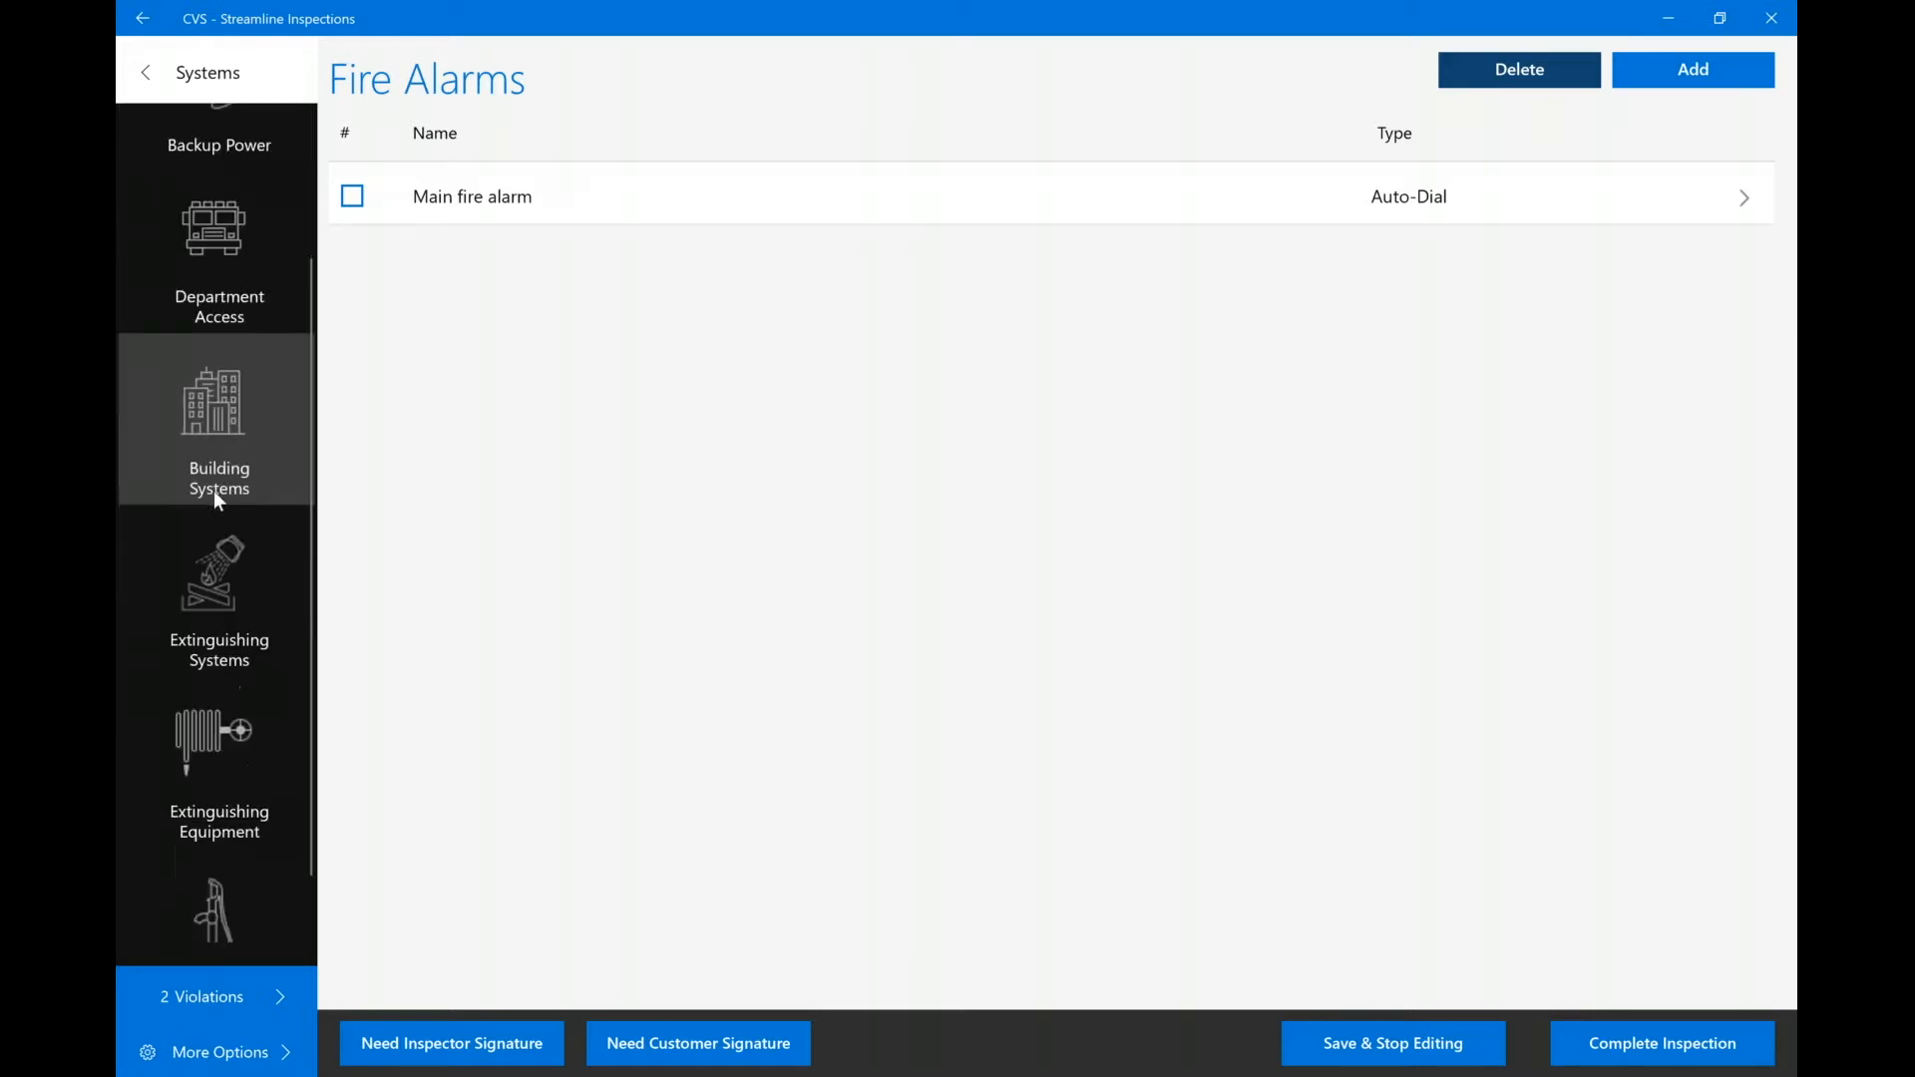
Open the Main sprinkler extinguishing system and dismiss the required-fields warning.
click(207, 565)
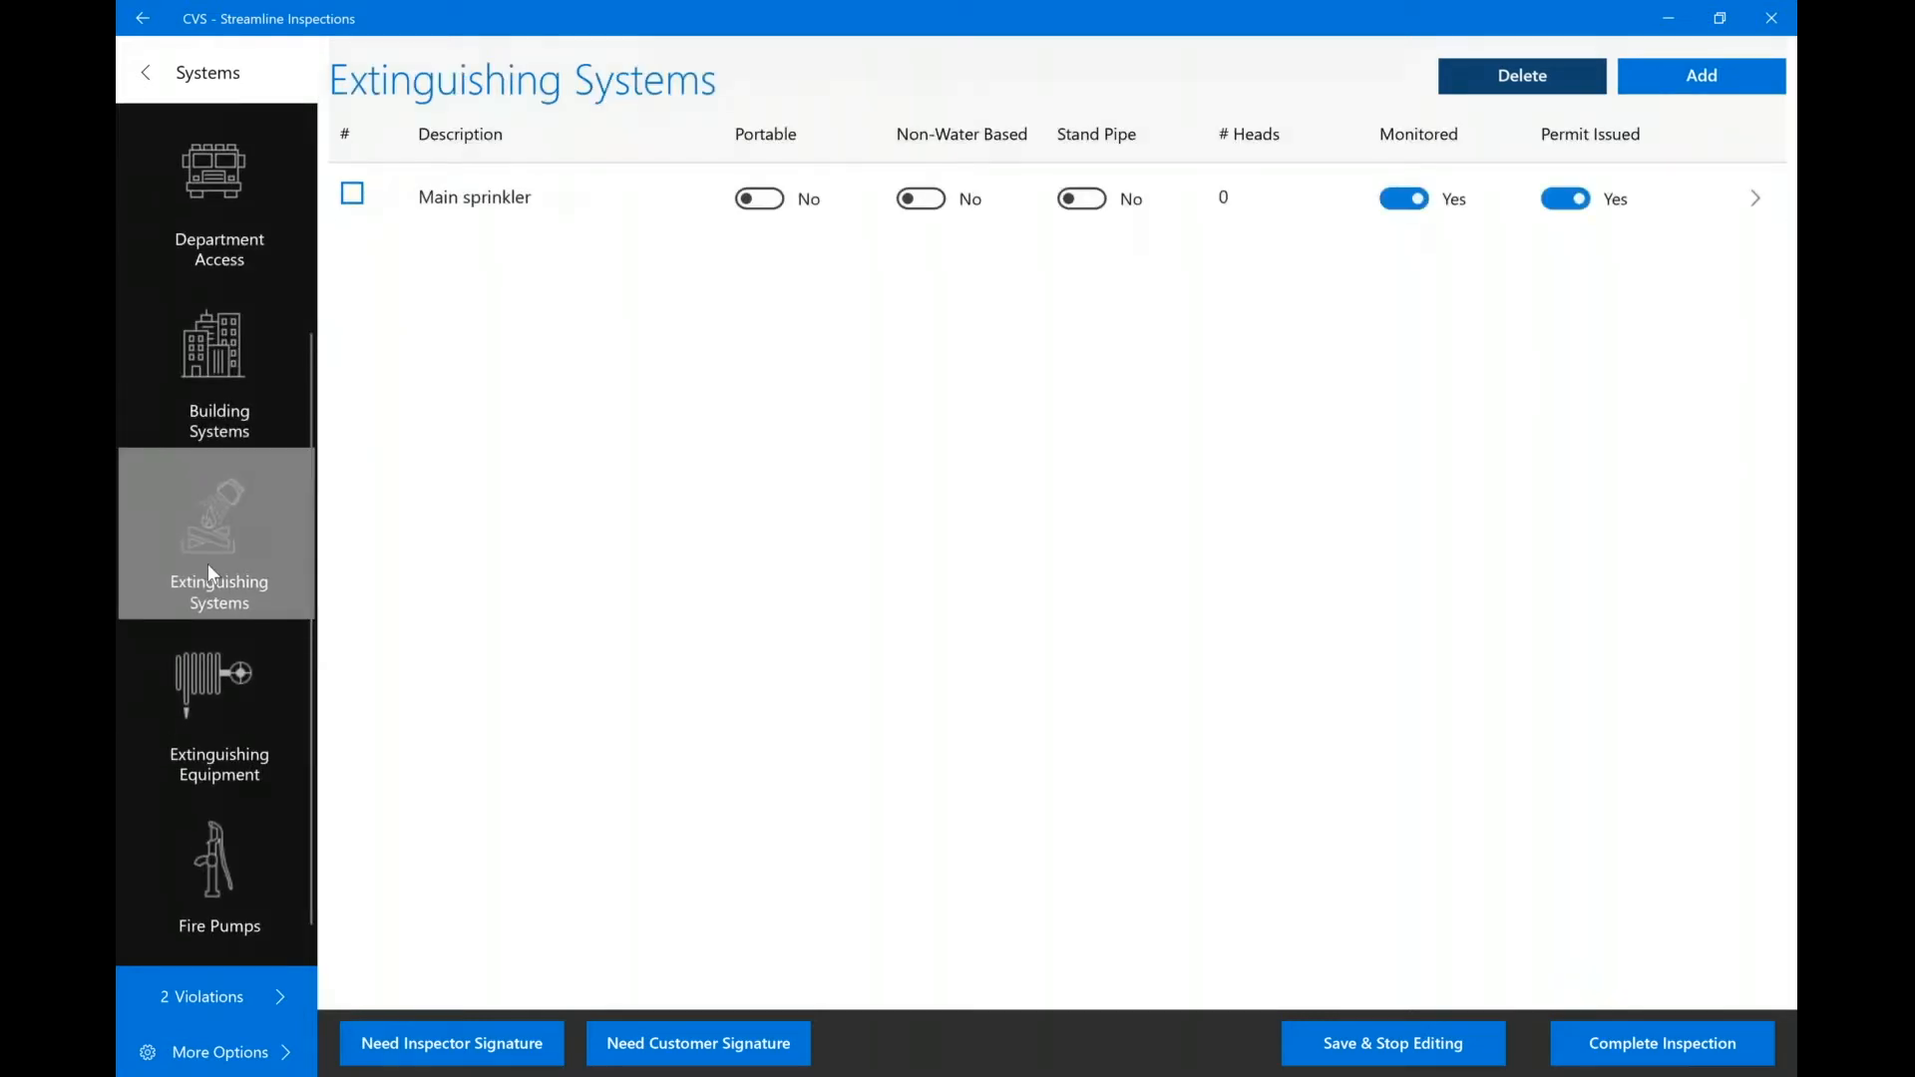
click(528, 211)
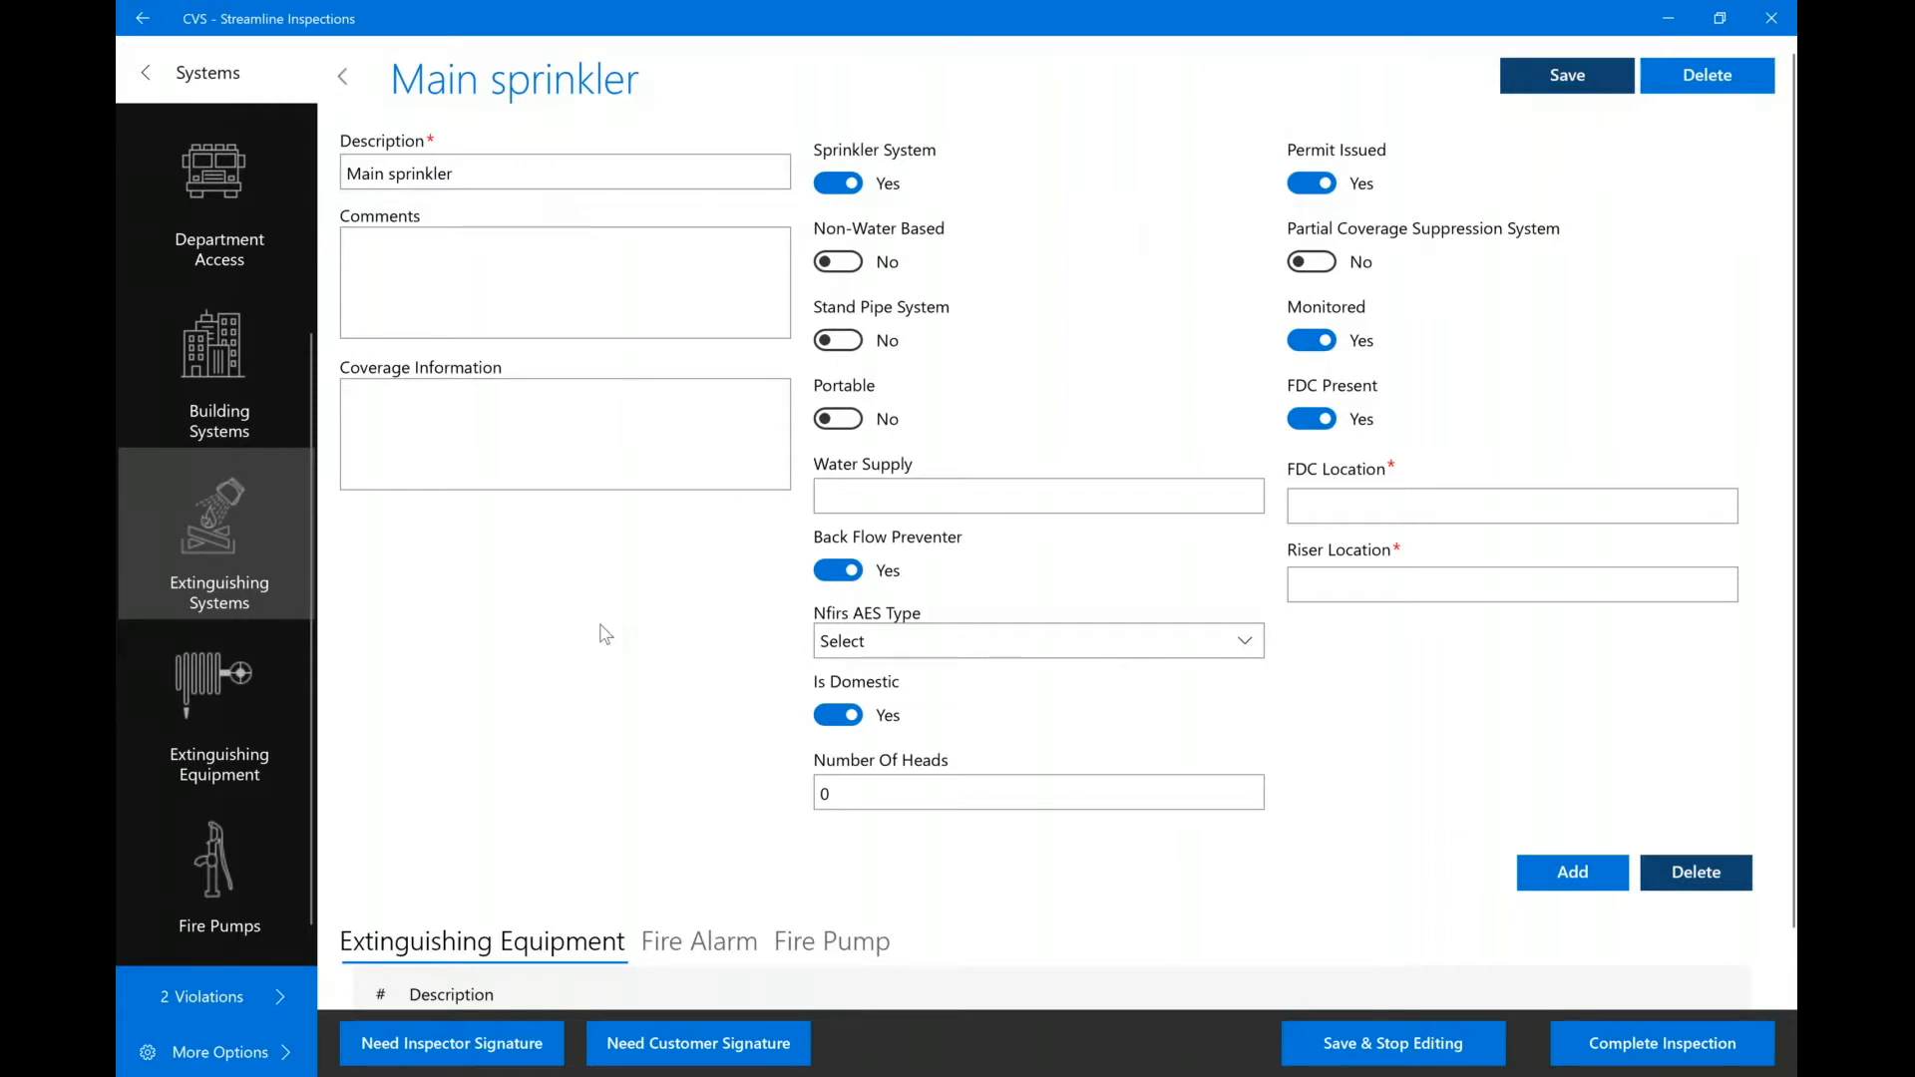
scroll(604, 634, down, 2)
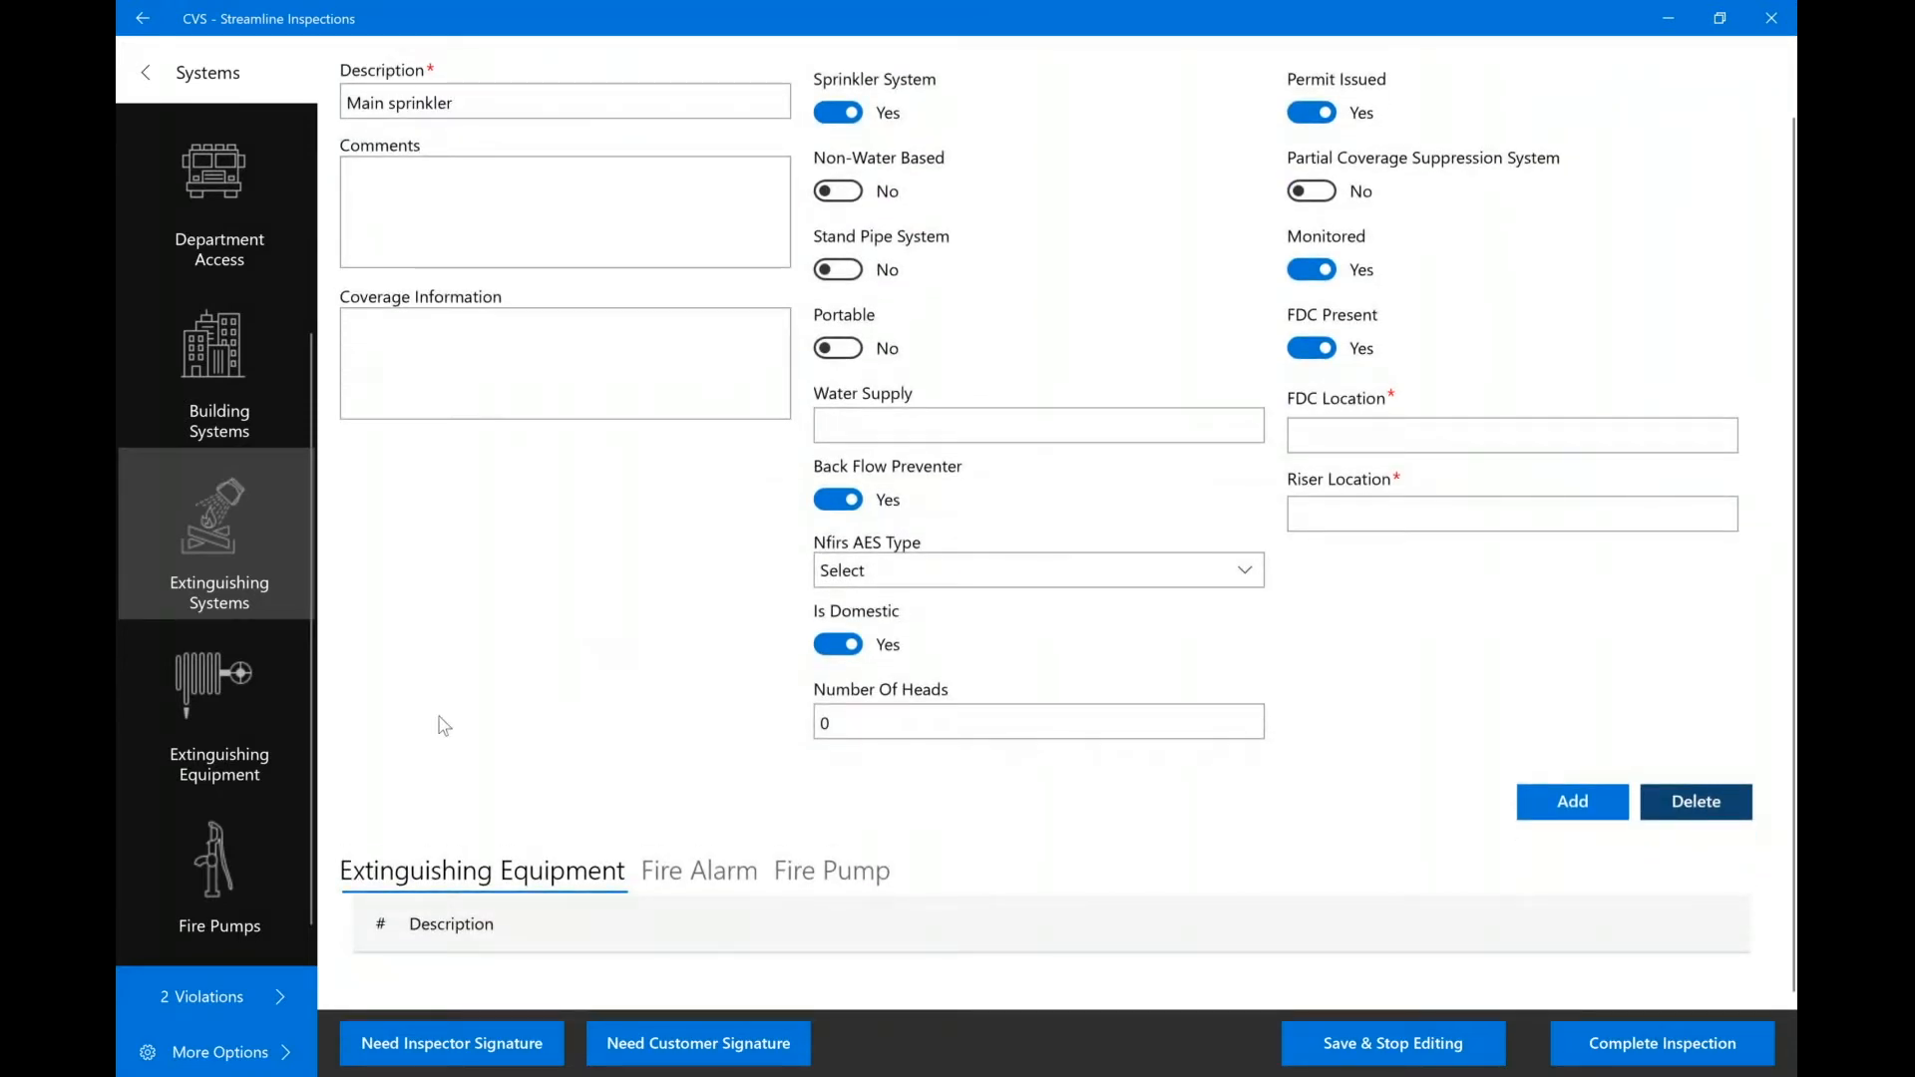
click(143, 74)
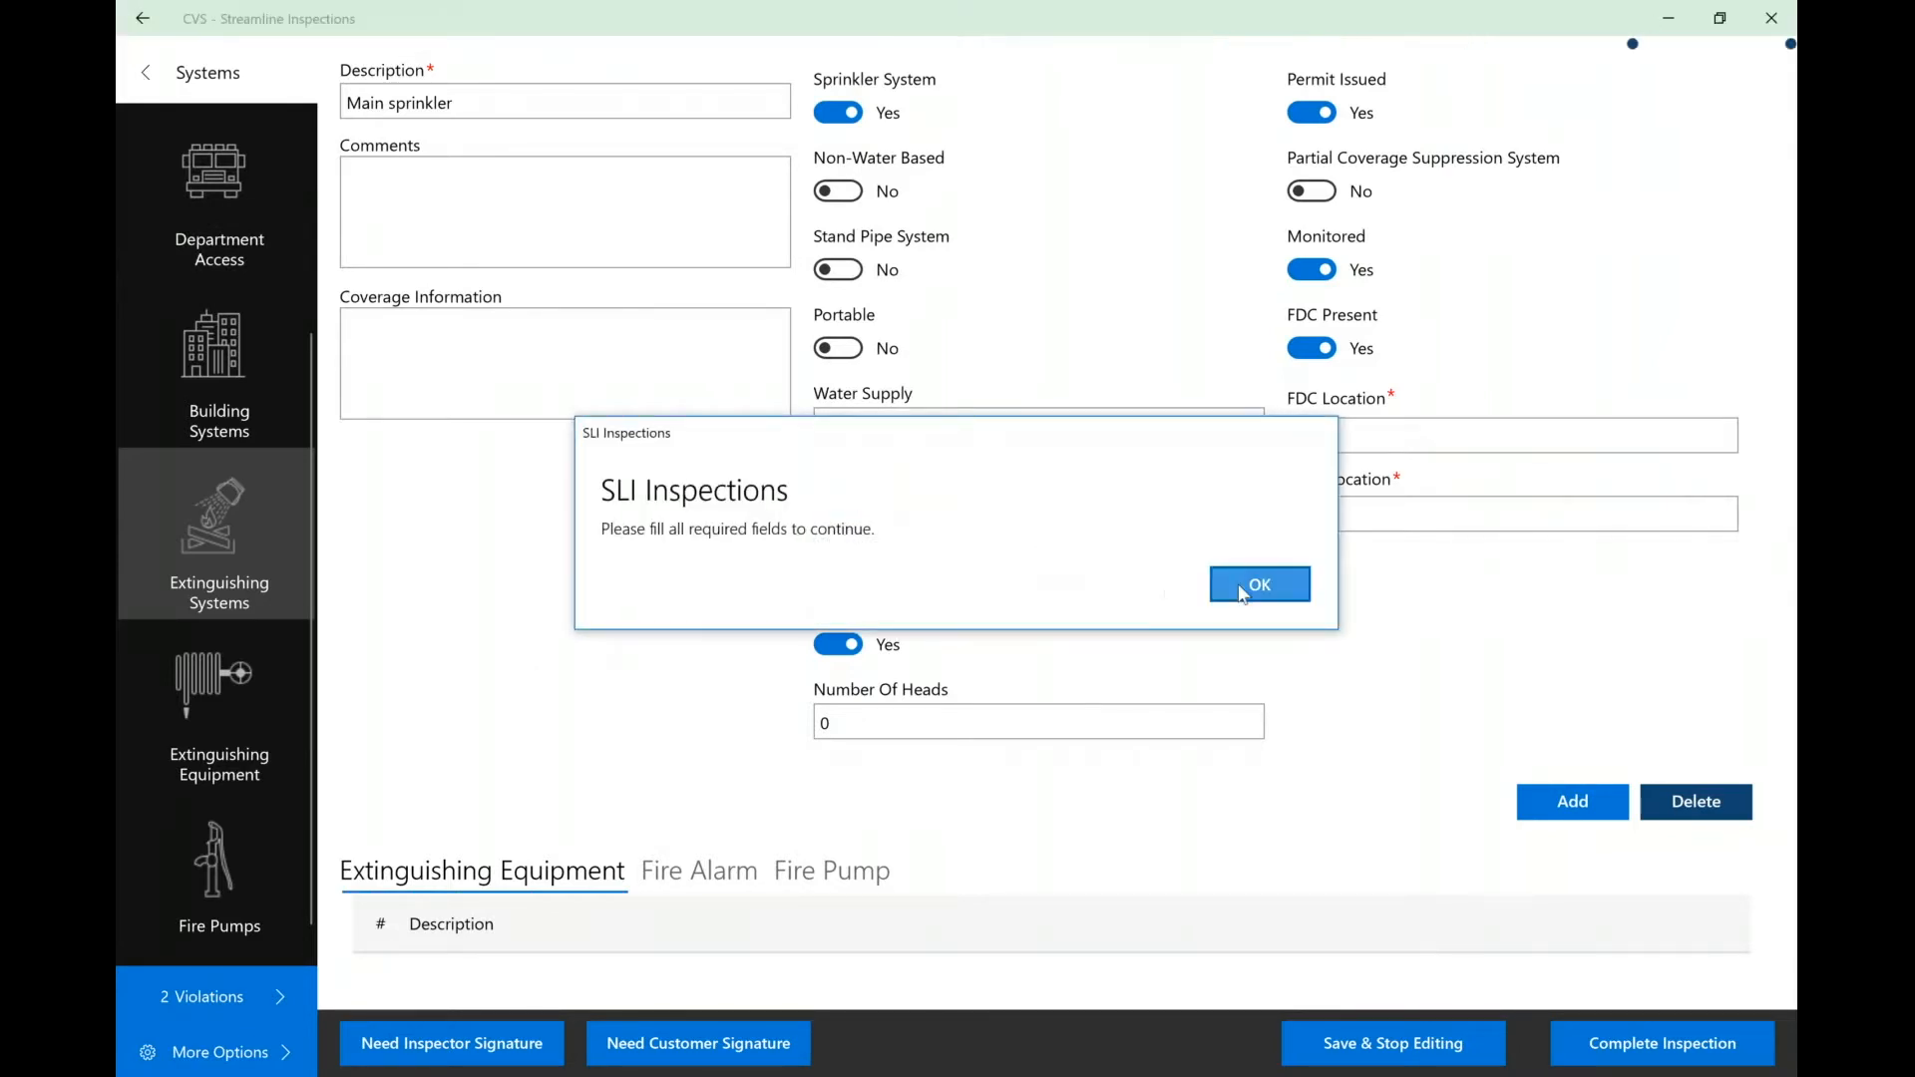
click(1247, 593)
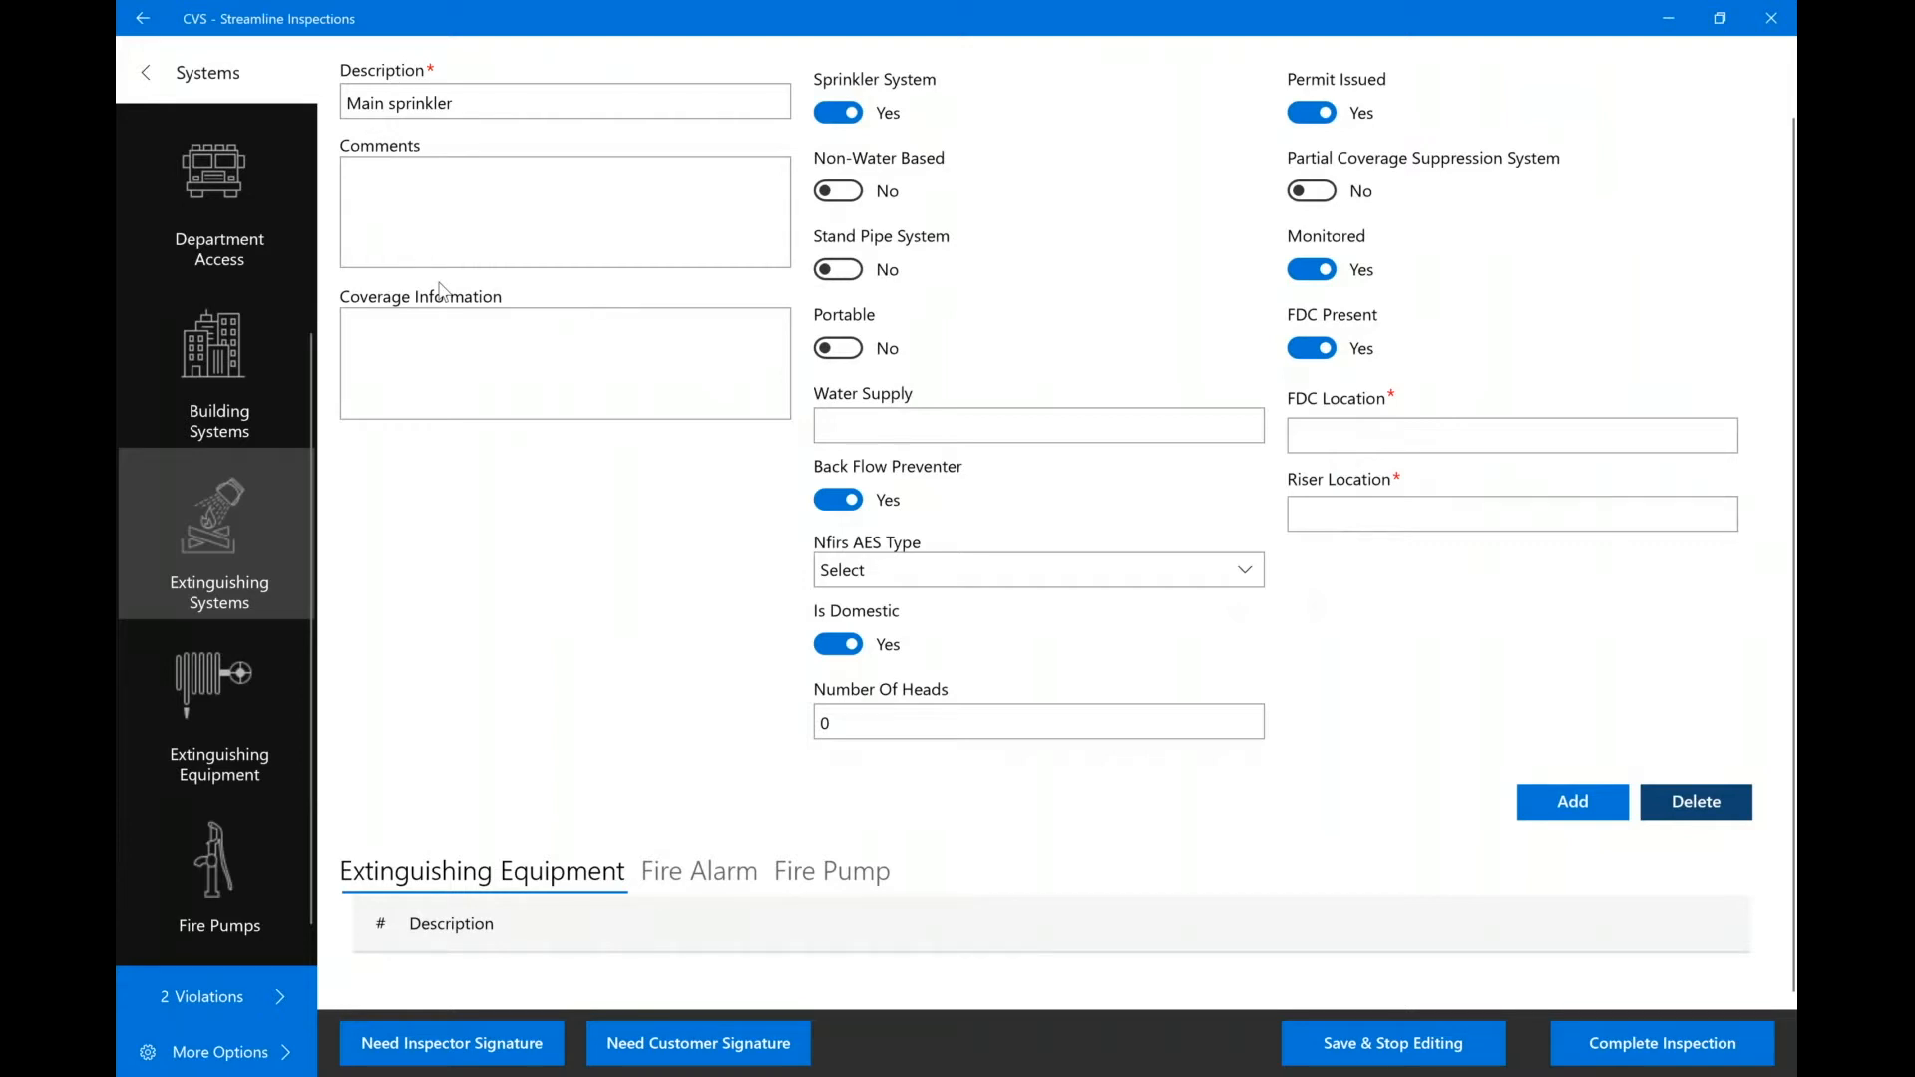
Delete the Main sprinkler system, then show the Chemicals list with the CHLORINE entry.
scroll(440, 291, up, 2)
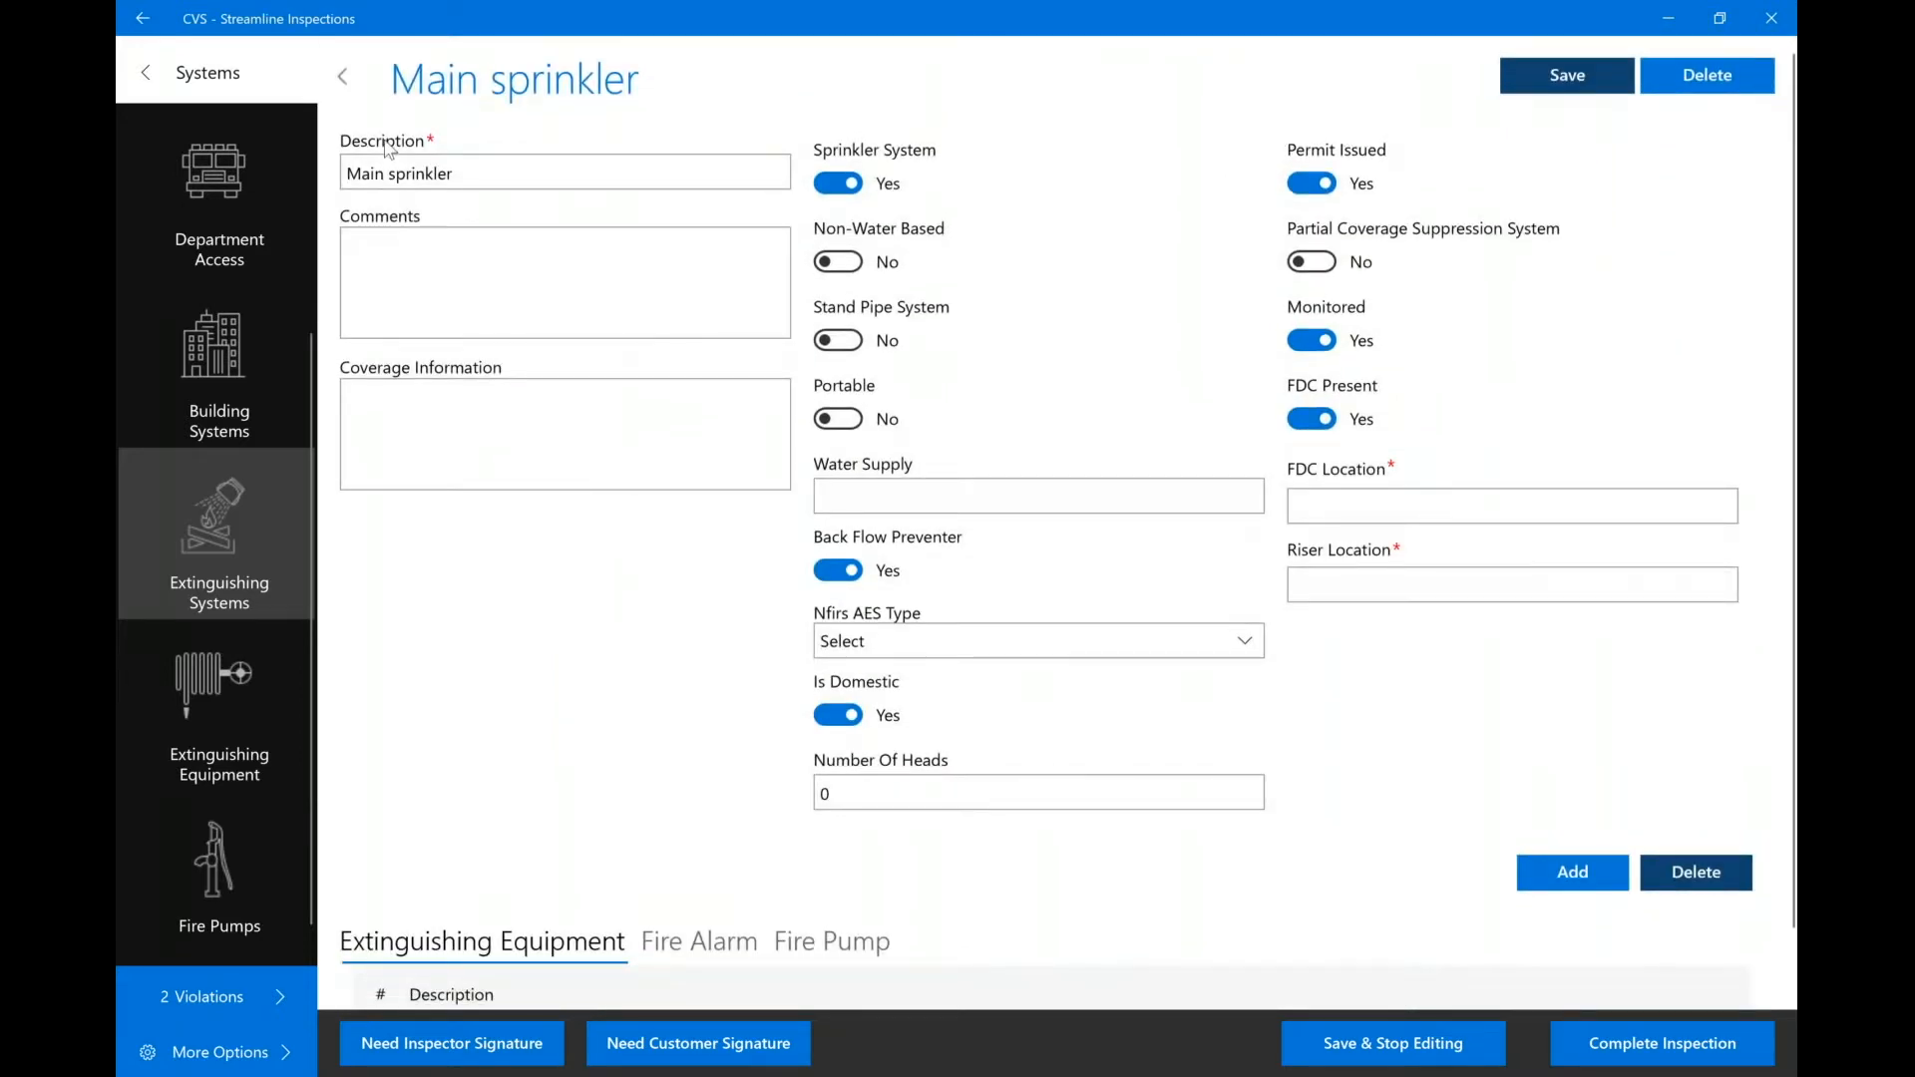
click(1702, 85)
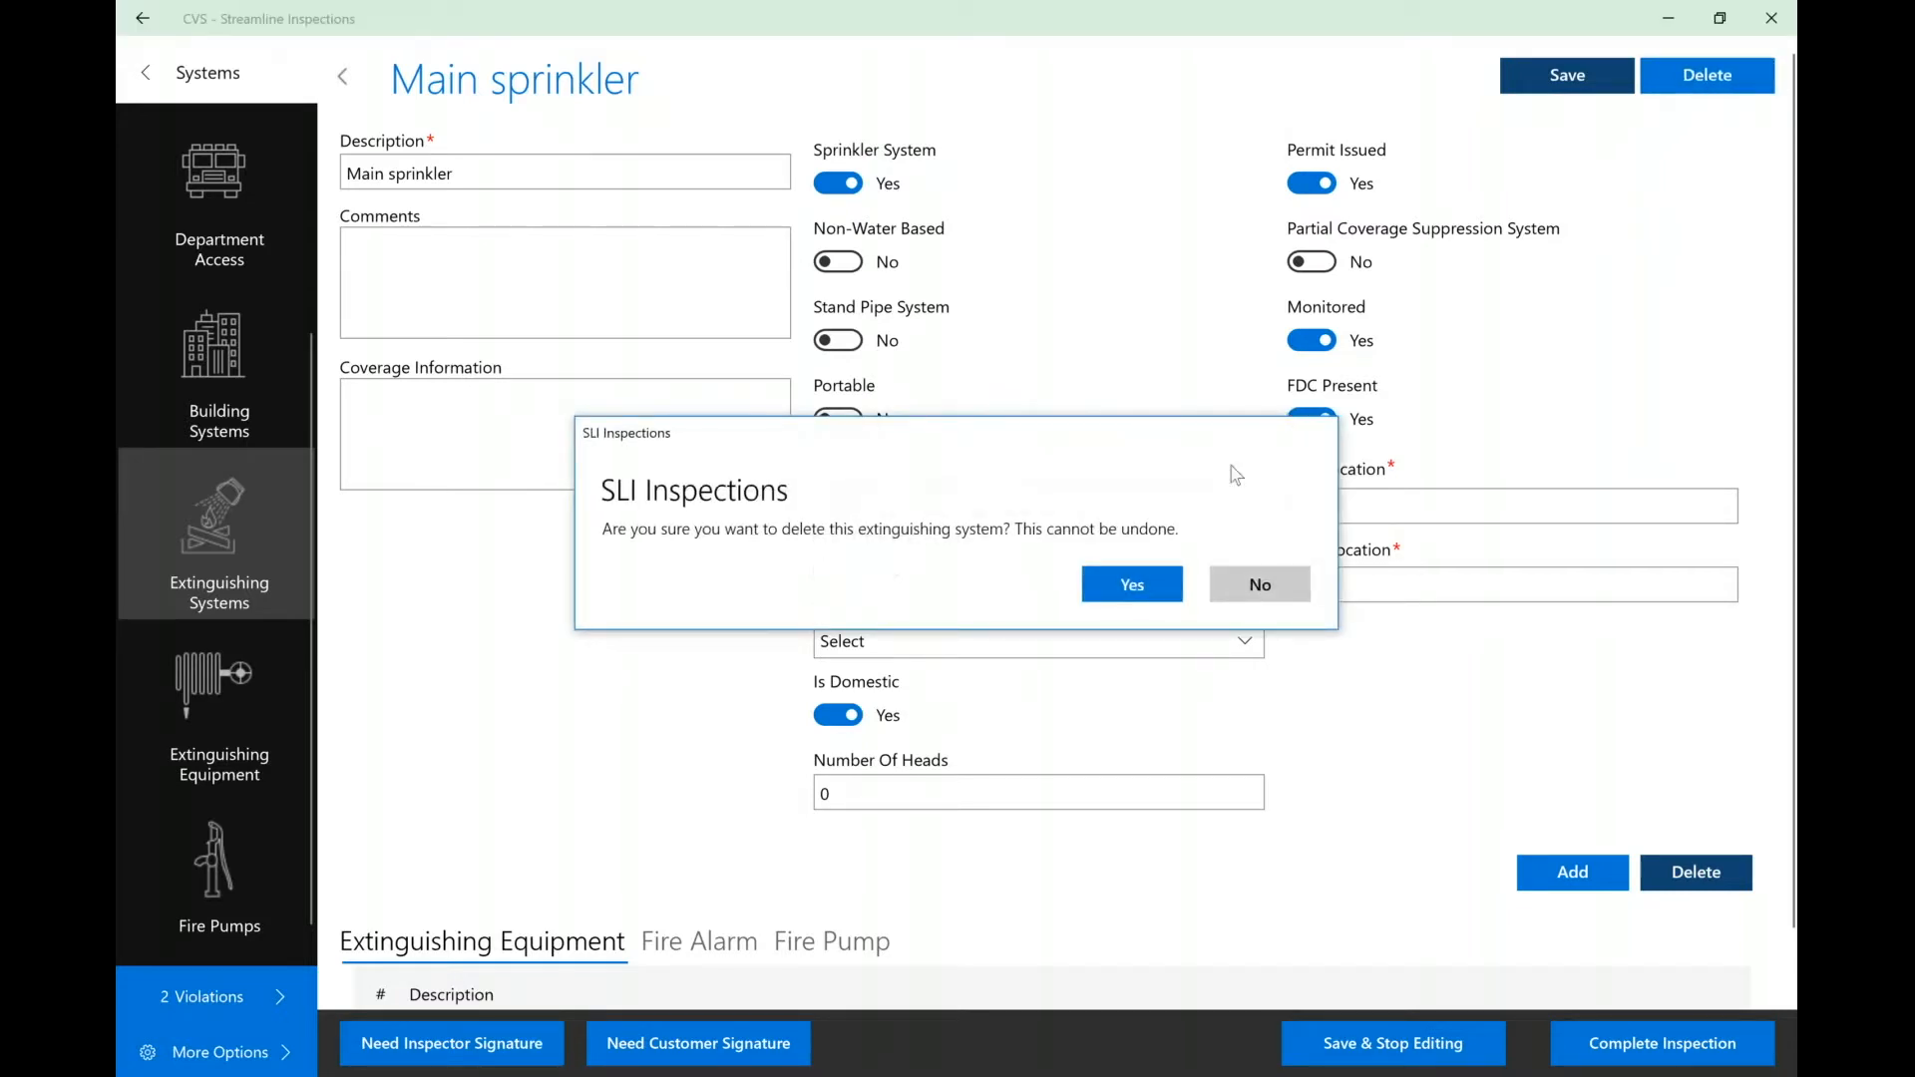
click(1165, 590)
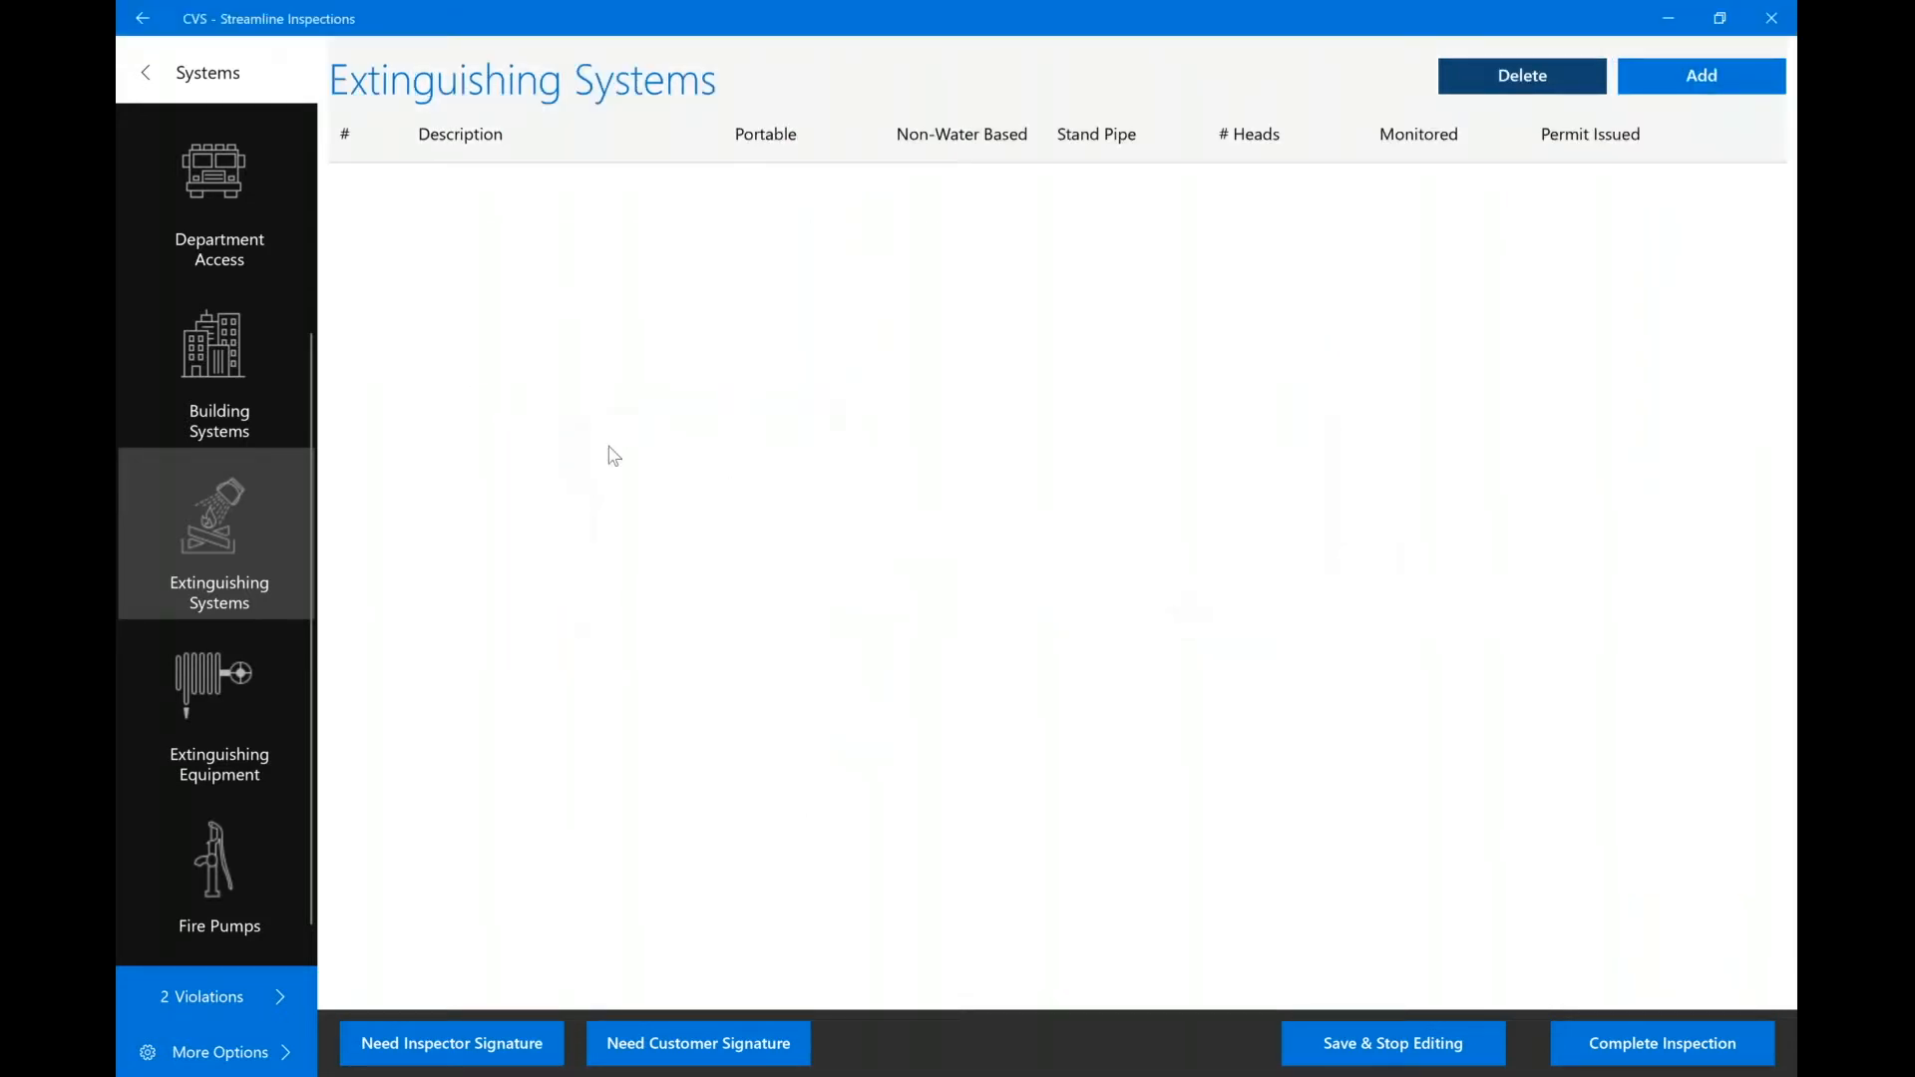
click(146, 74)
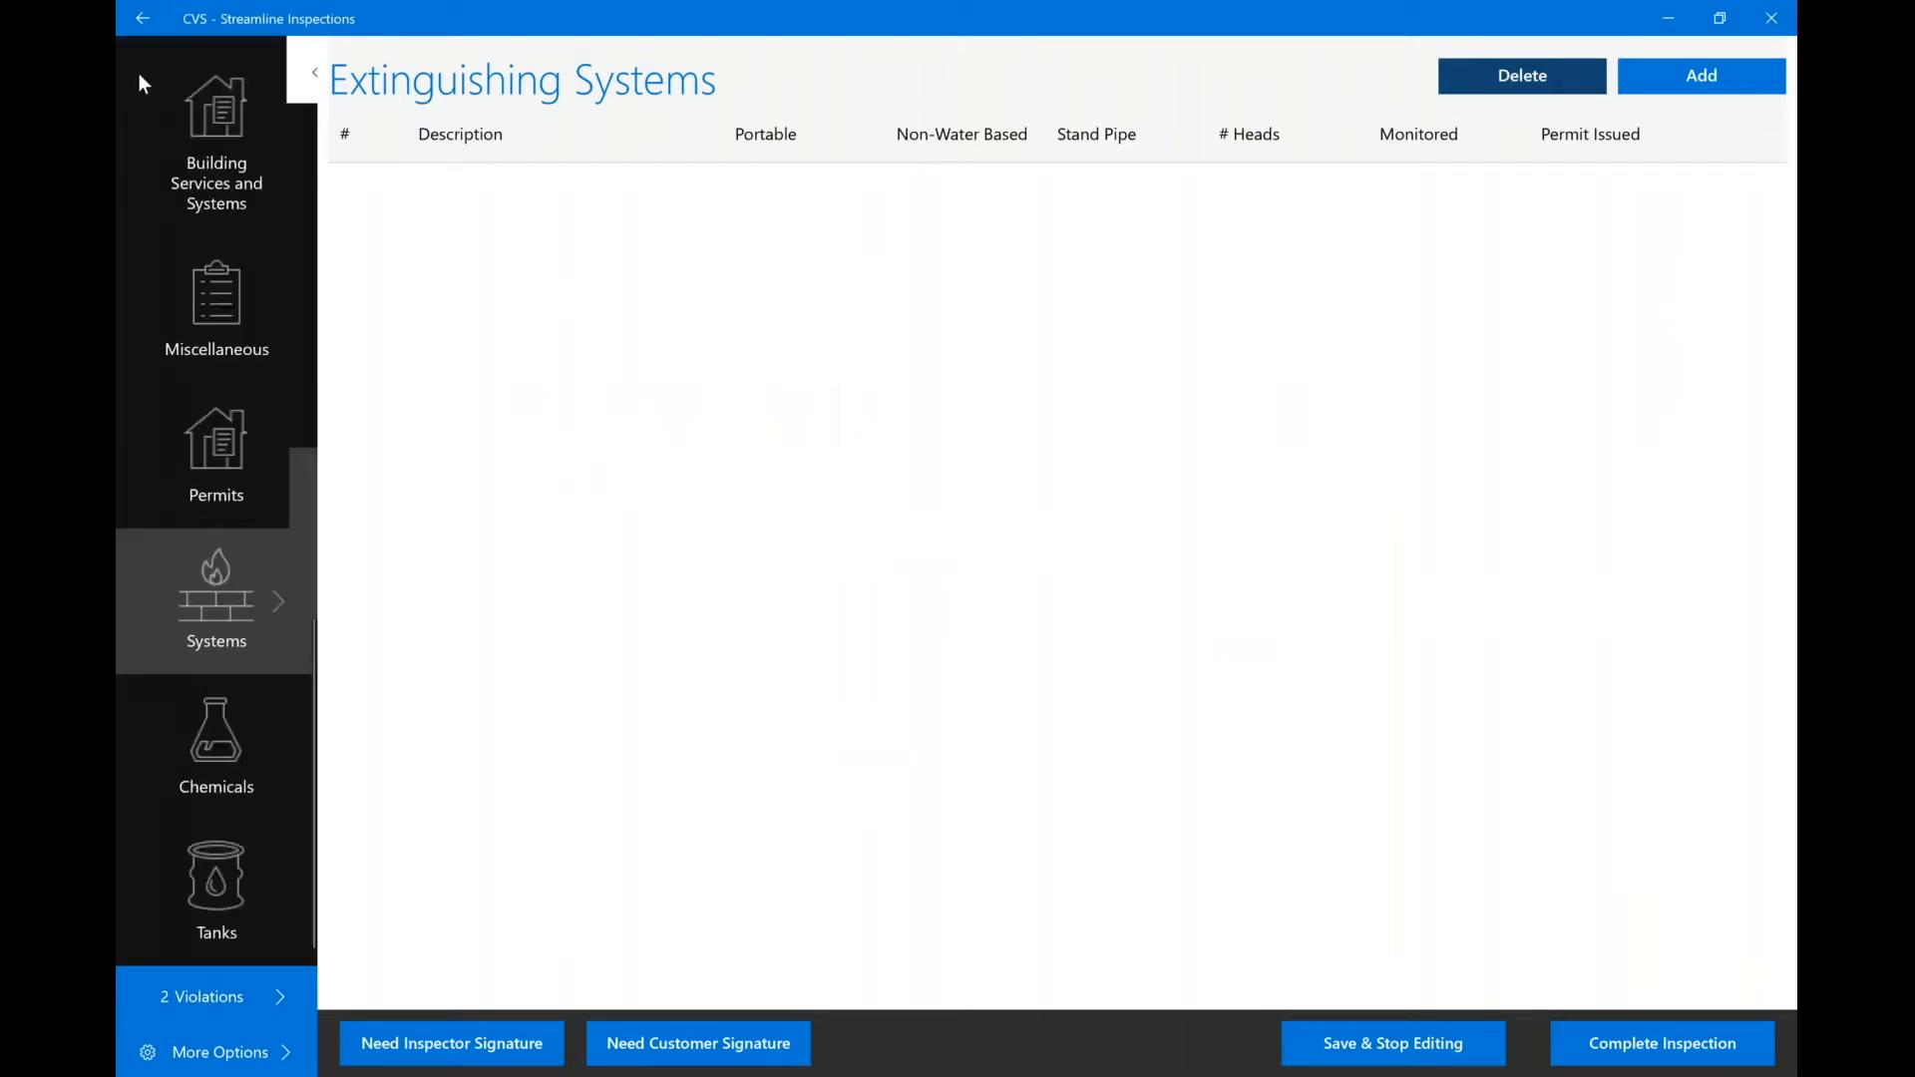
click(216, 720)
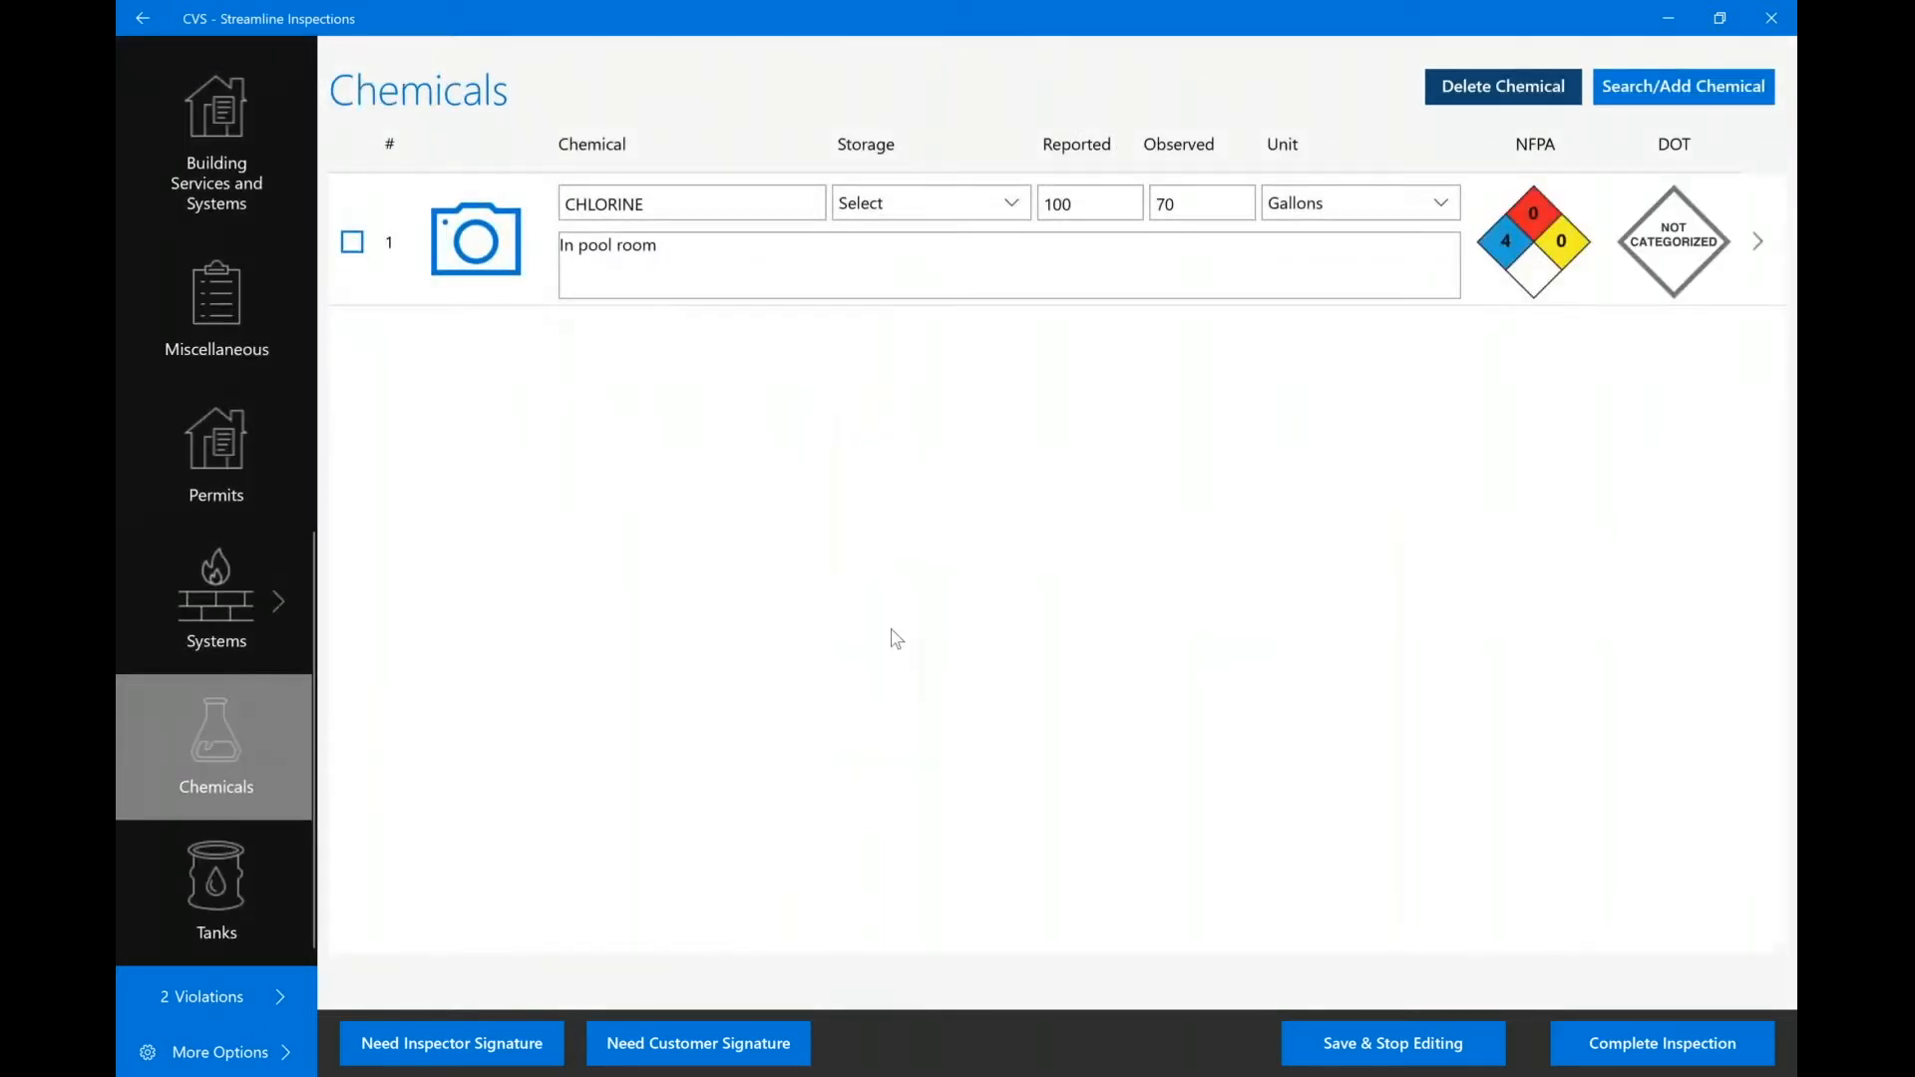
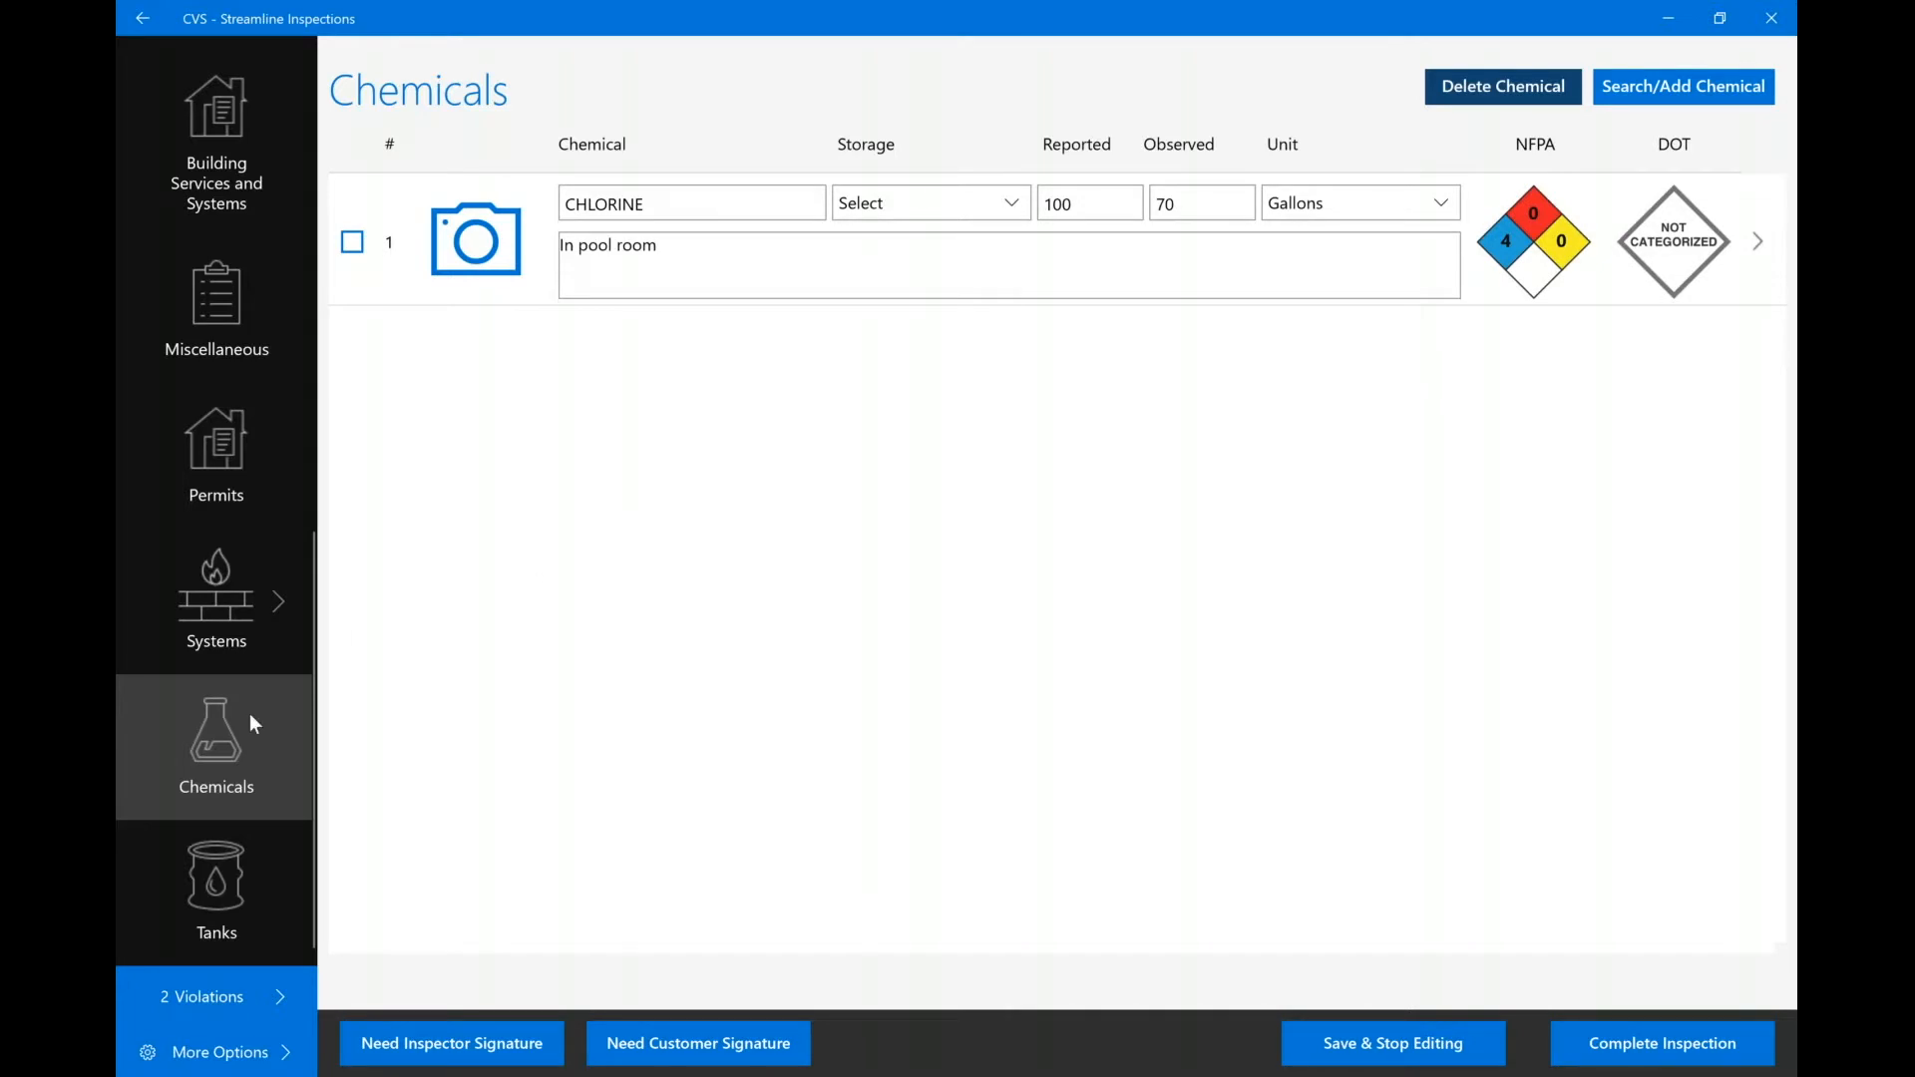
Check the tanks and the two violations, including General Requirements, then open the additional-violation catalogue.
click(213, 862)
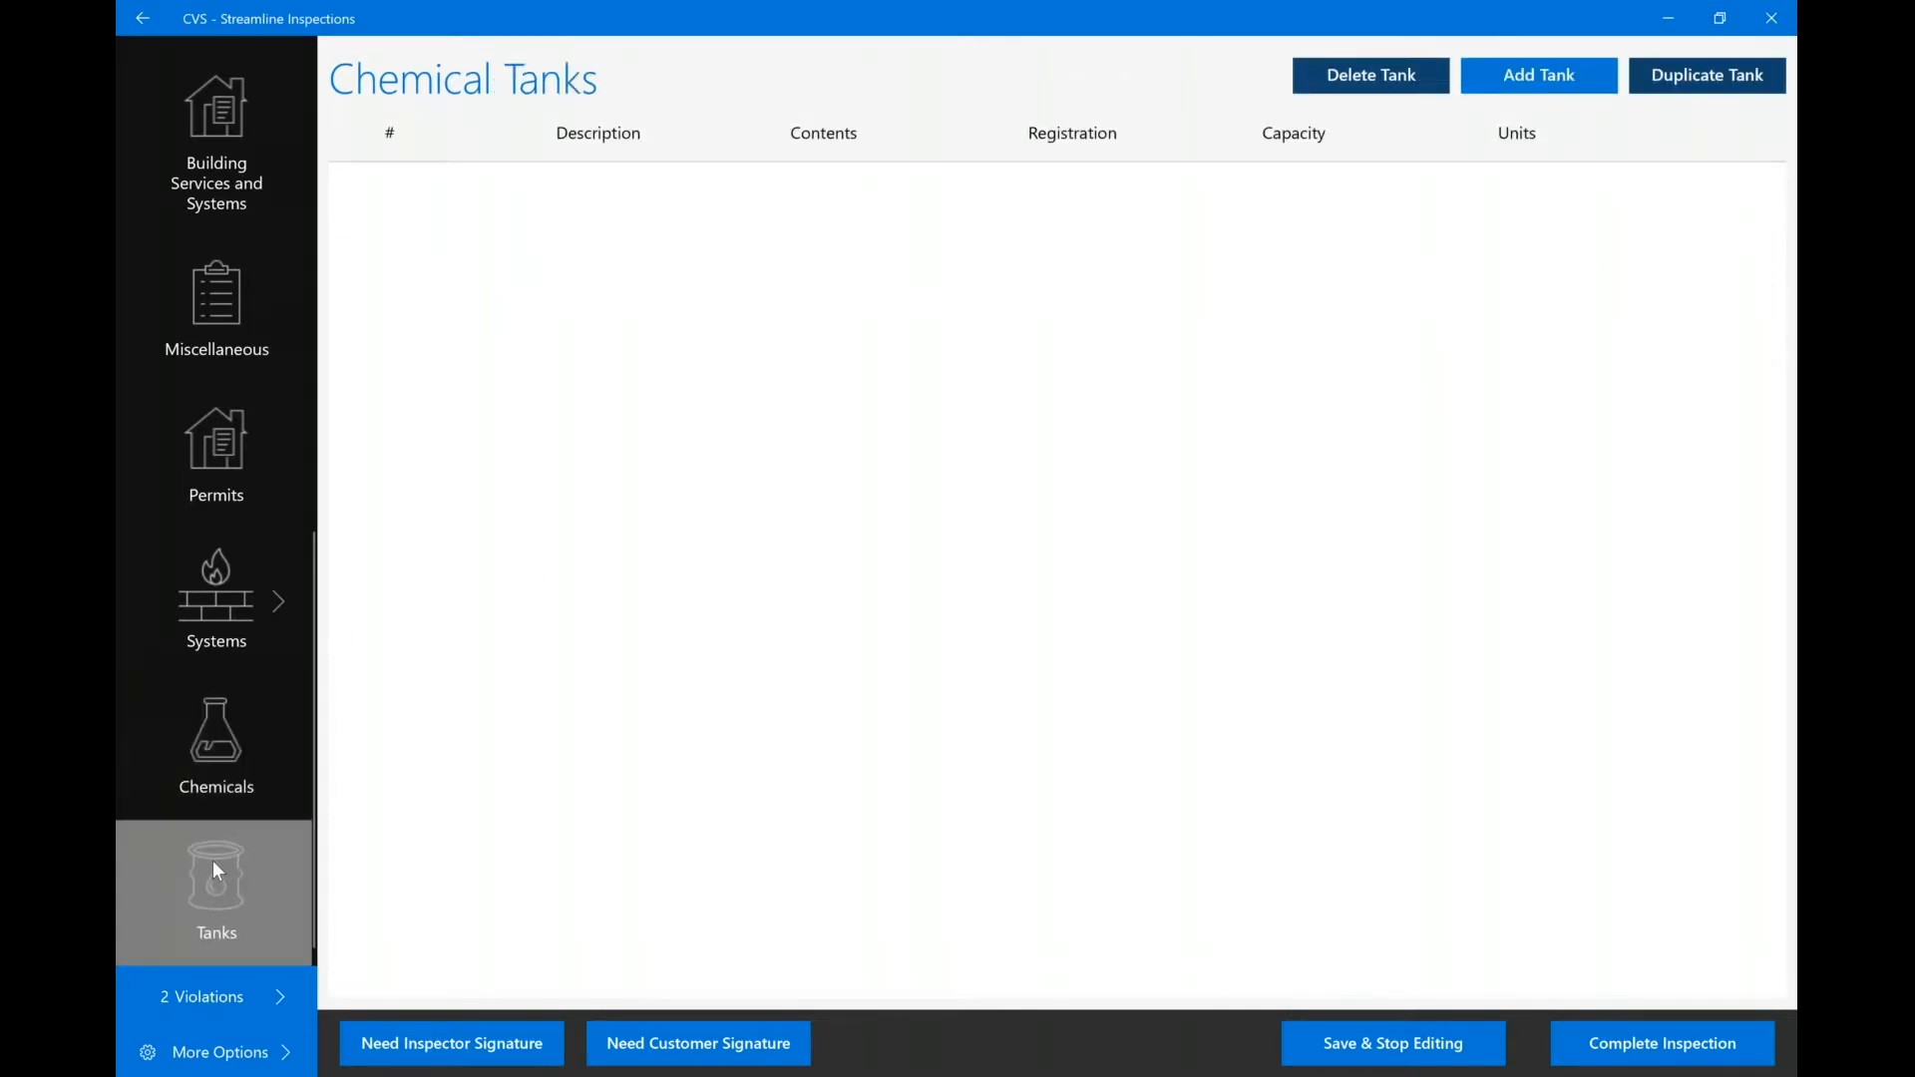
click(212, 990)
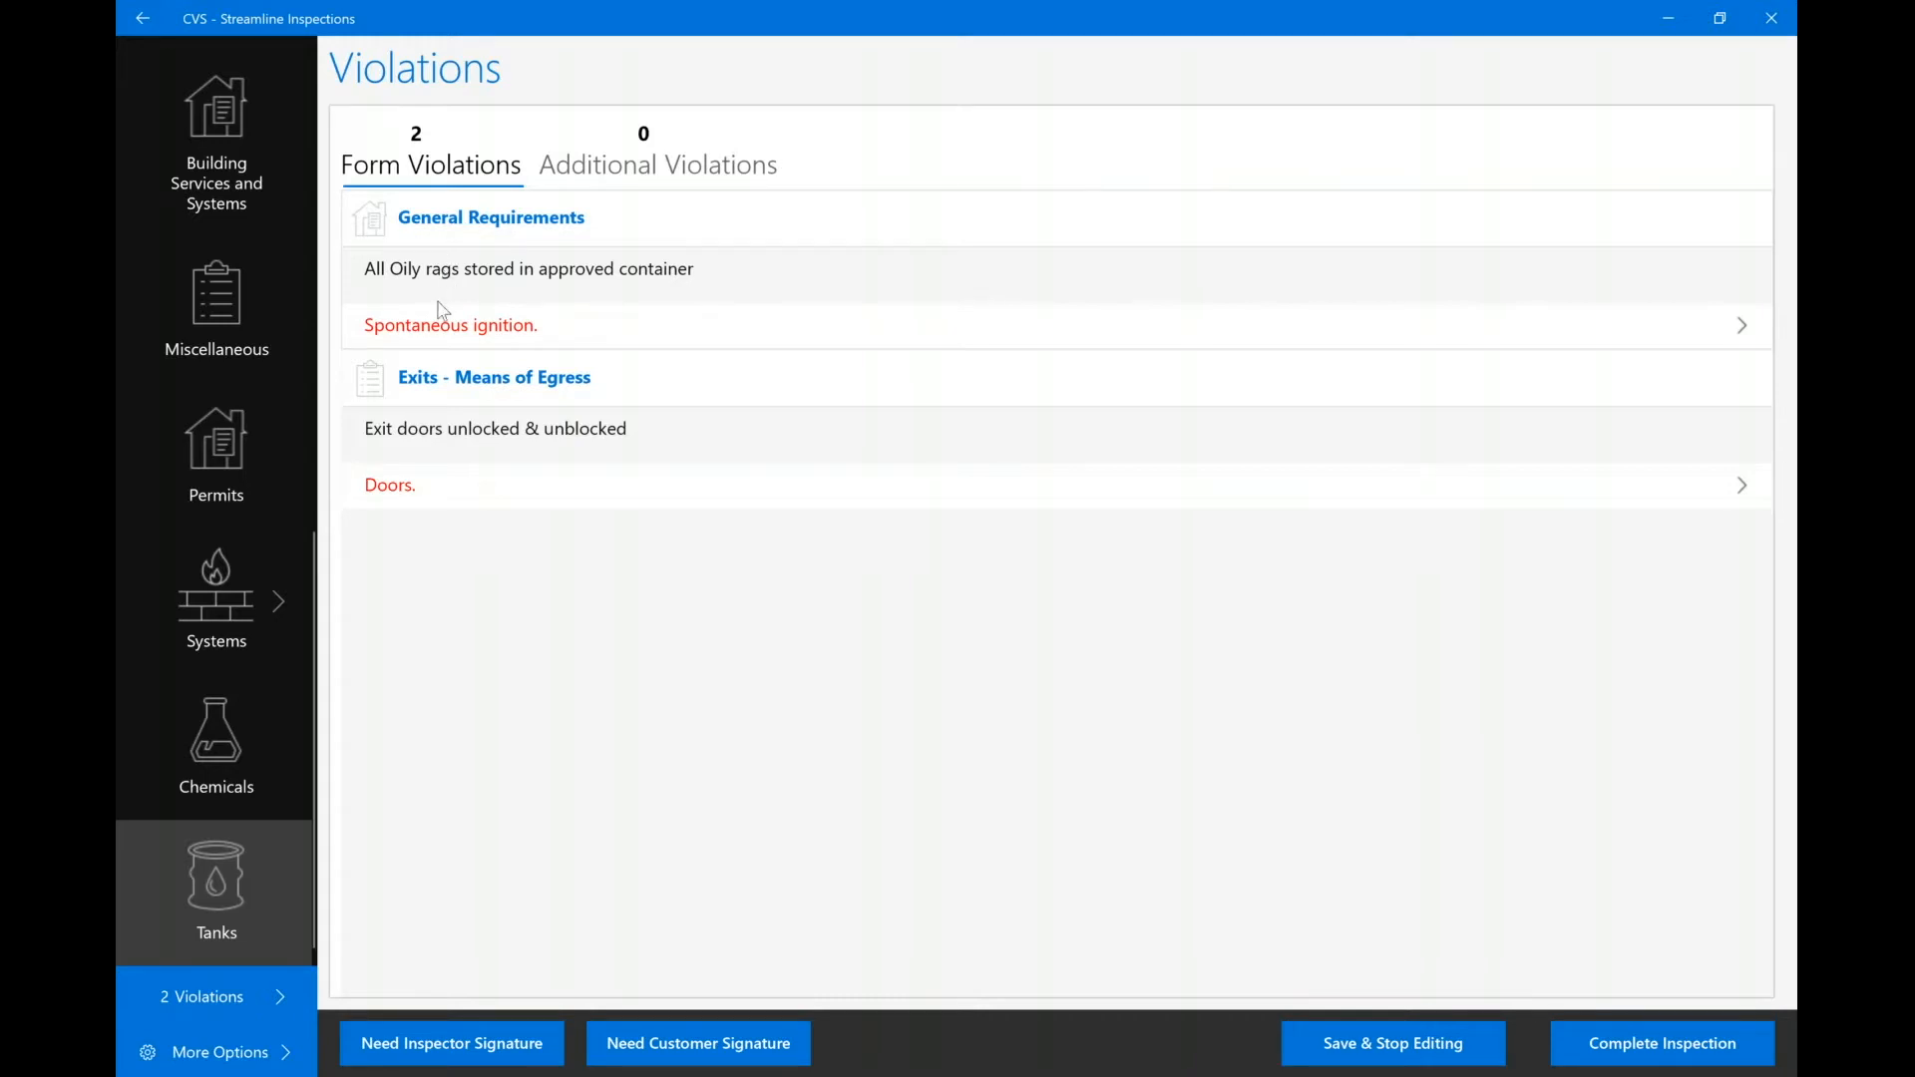
click(471, 280)
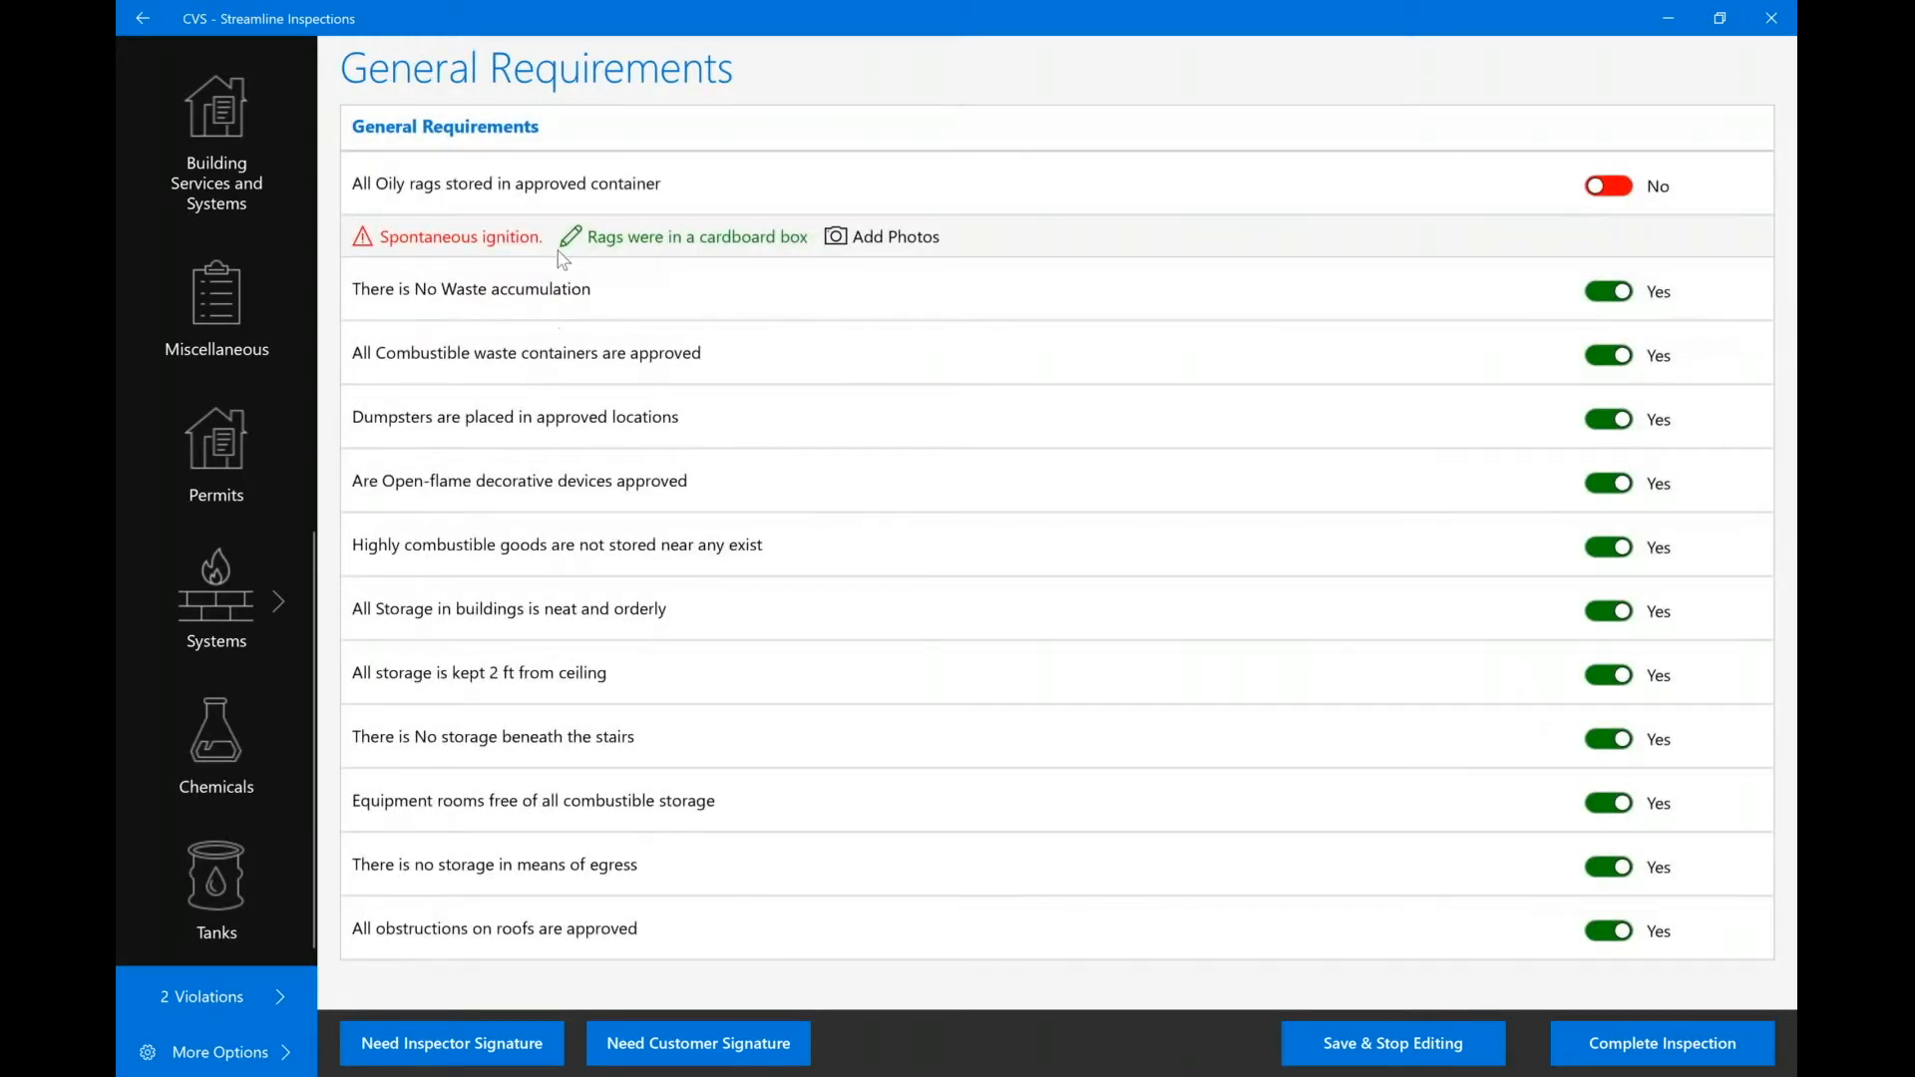
click(207, 993)
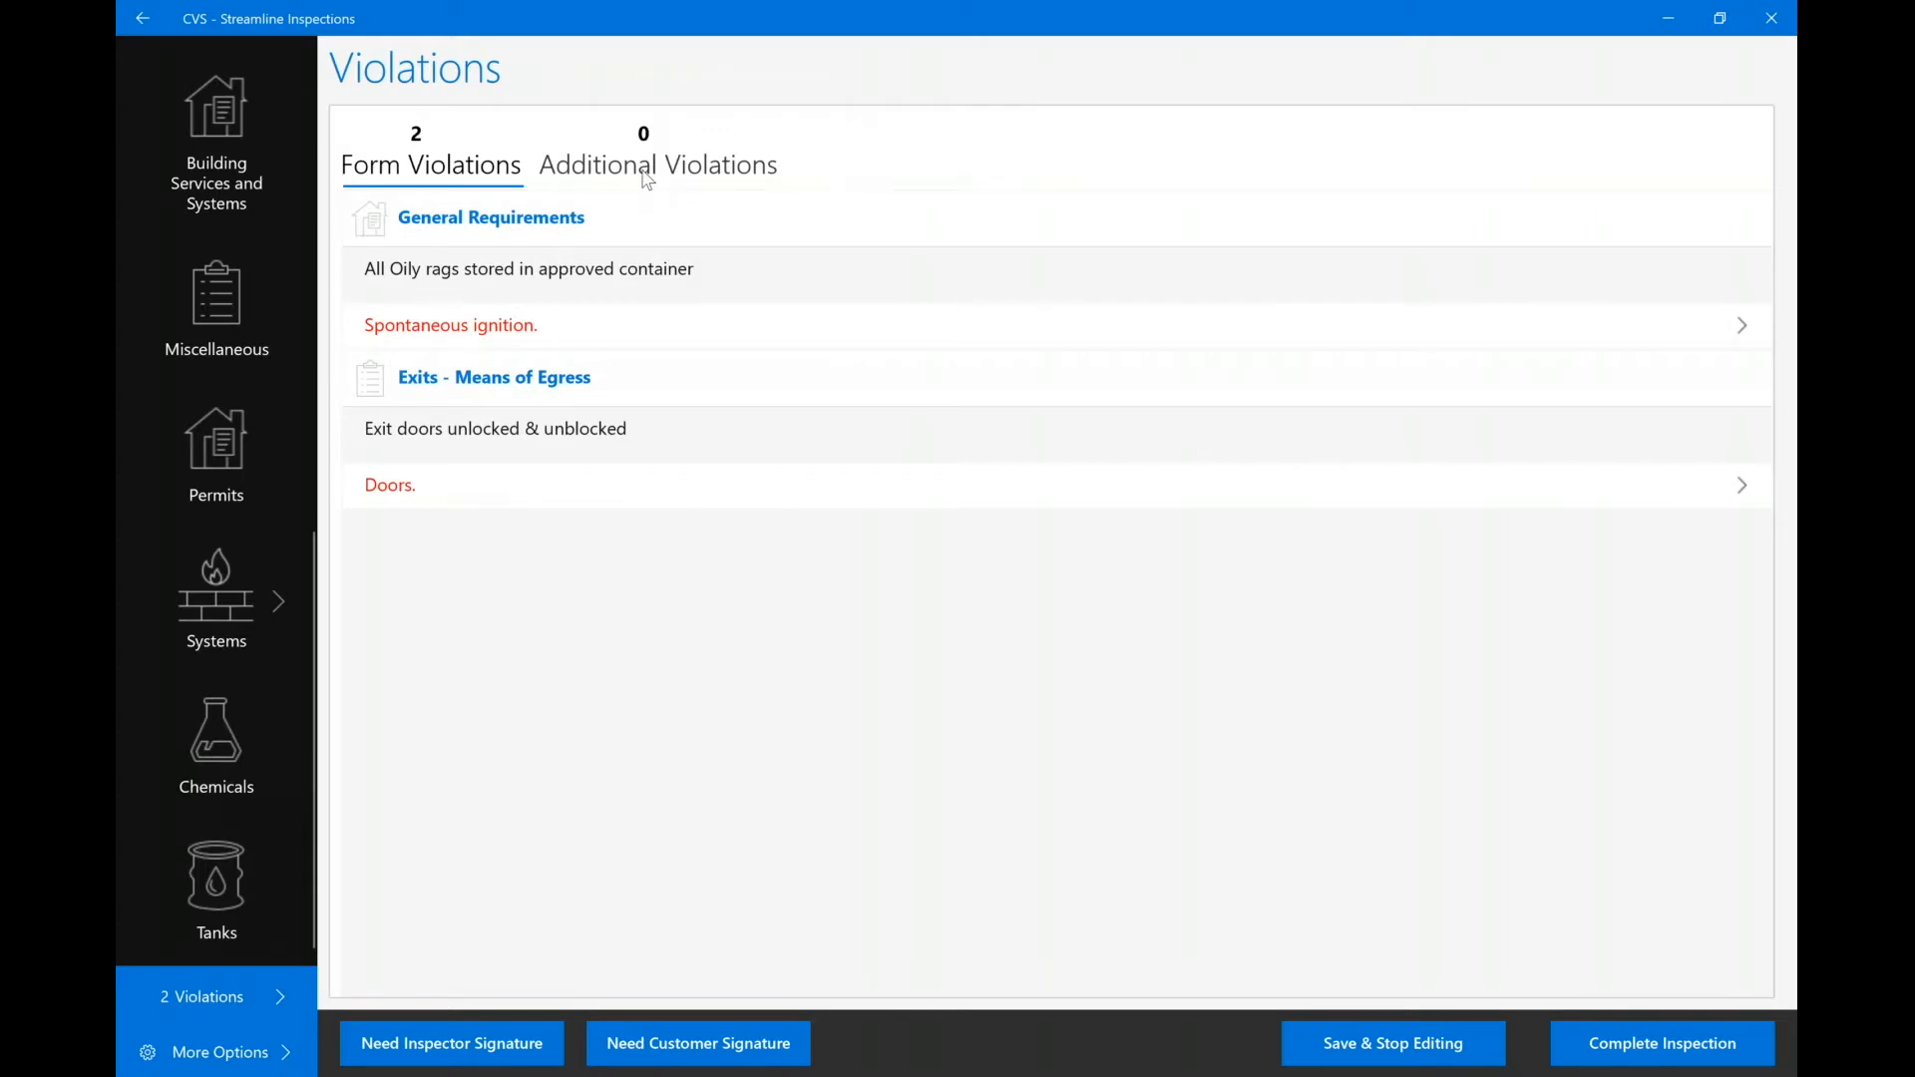
click(649, 169)
click(1679, 66)
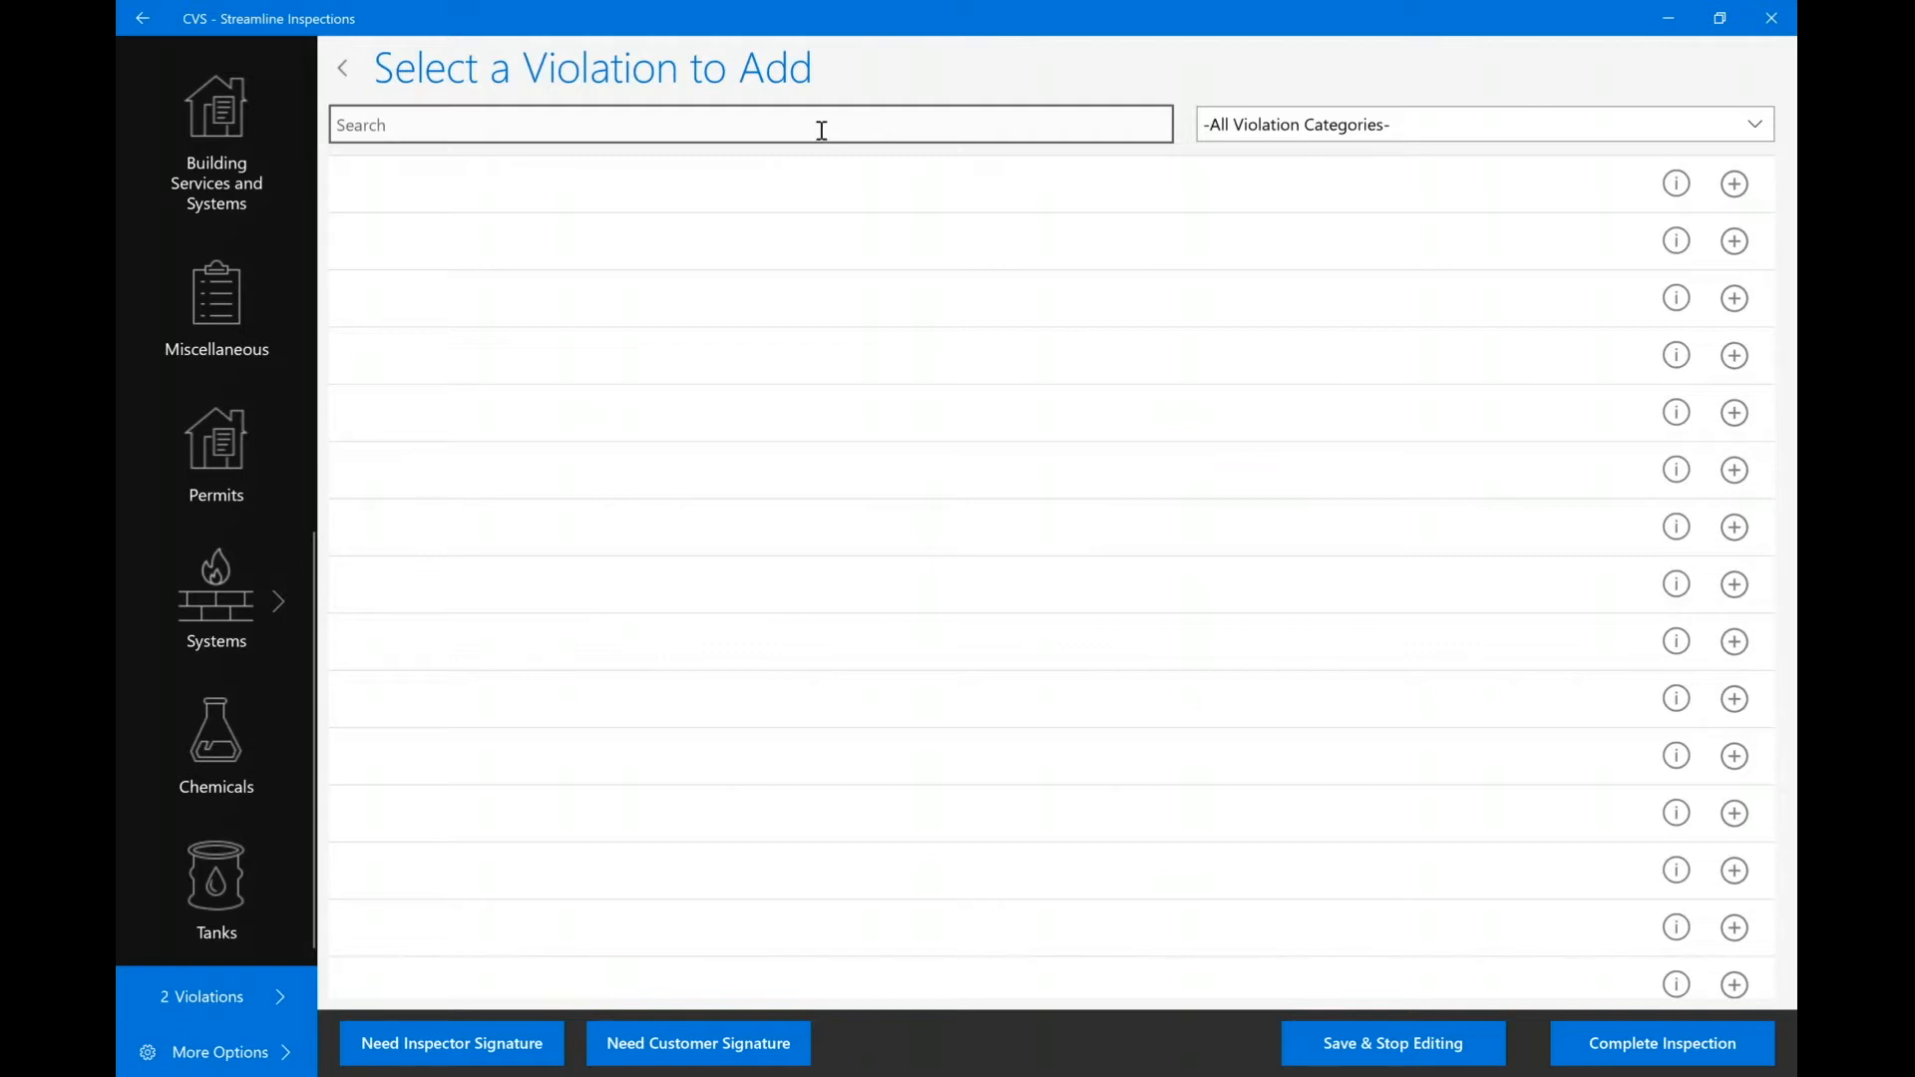
Search the catalogue for 'wall' and add the 1021.2 Wall separation violation.
click(821, 129)
text(wall)
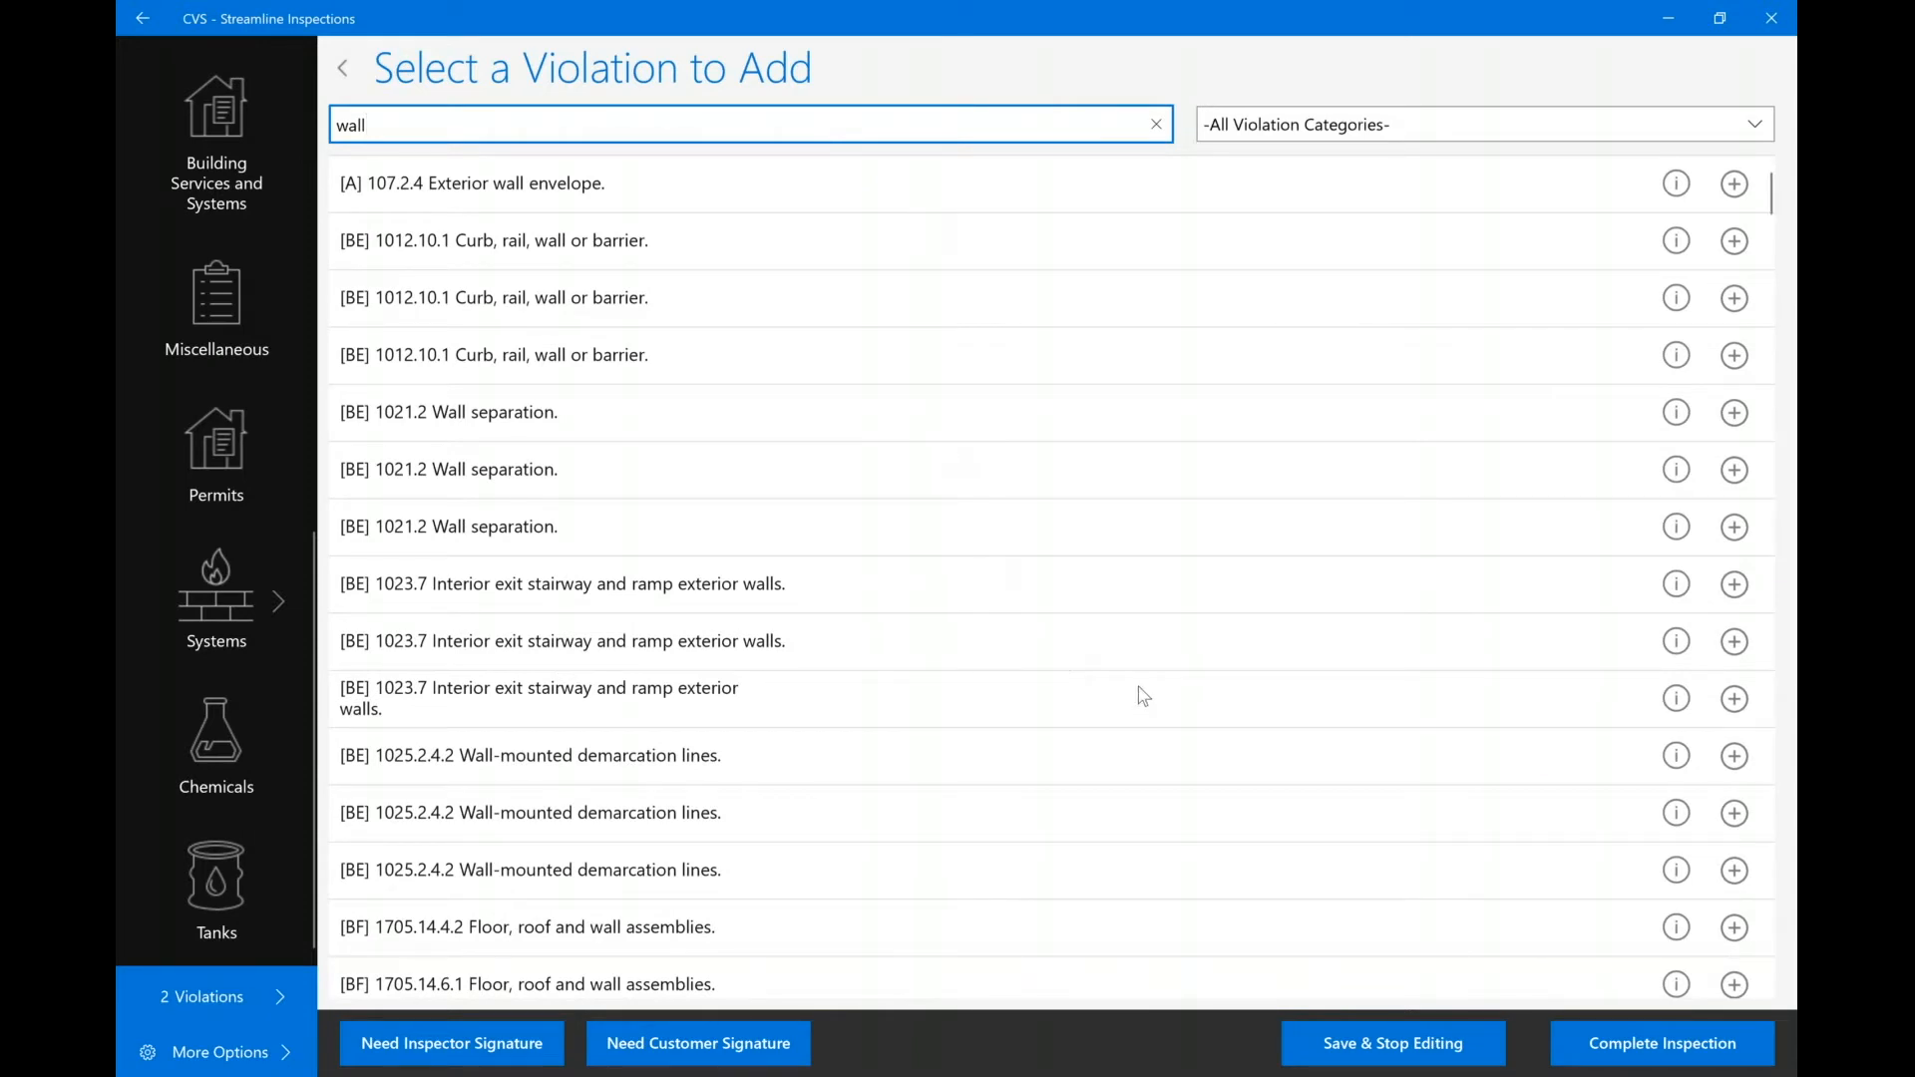
click(1676, 476)
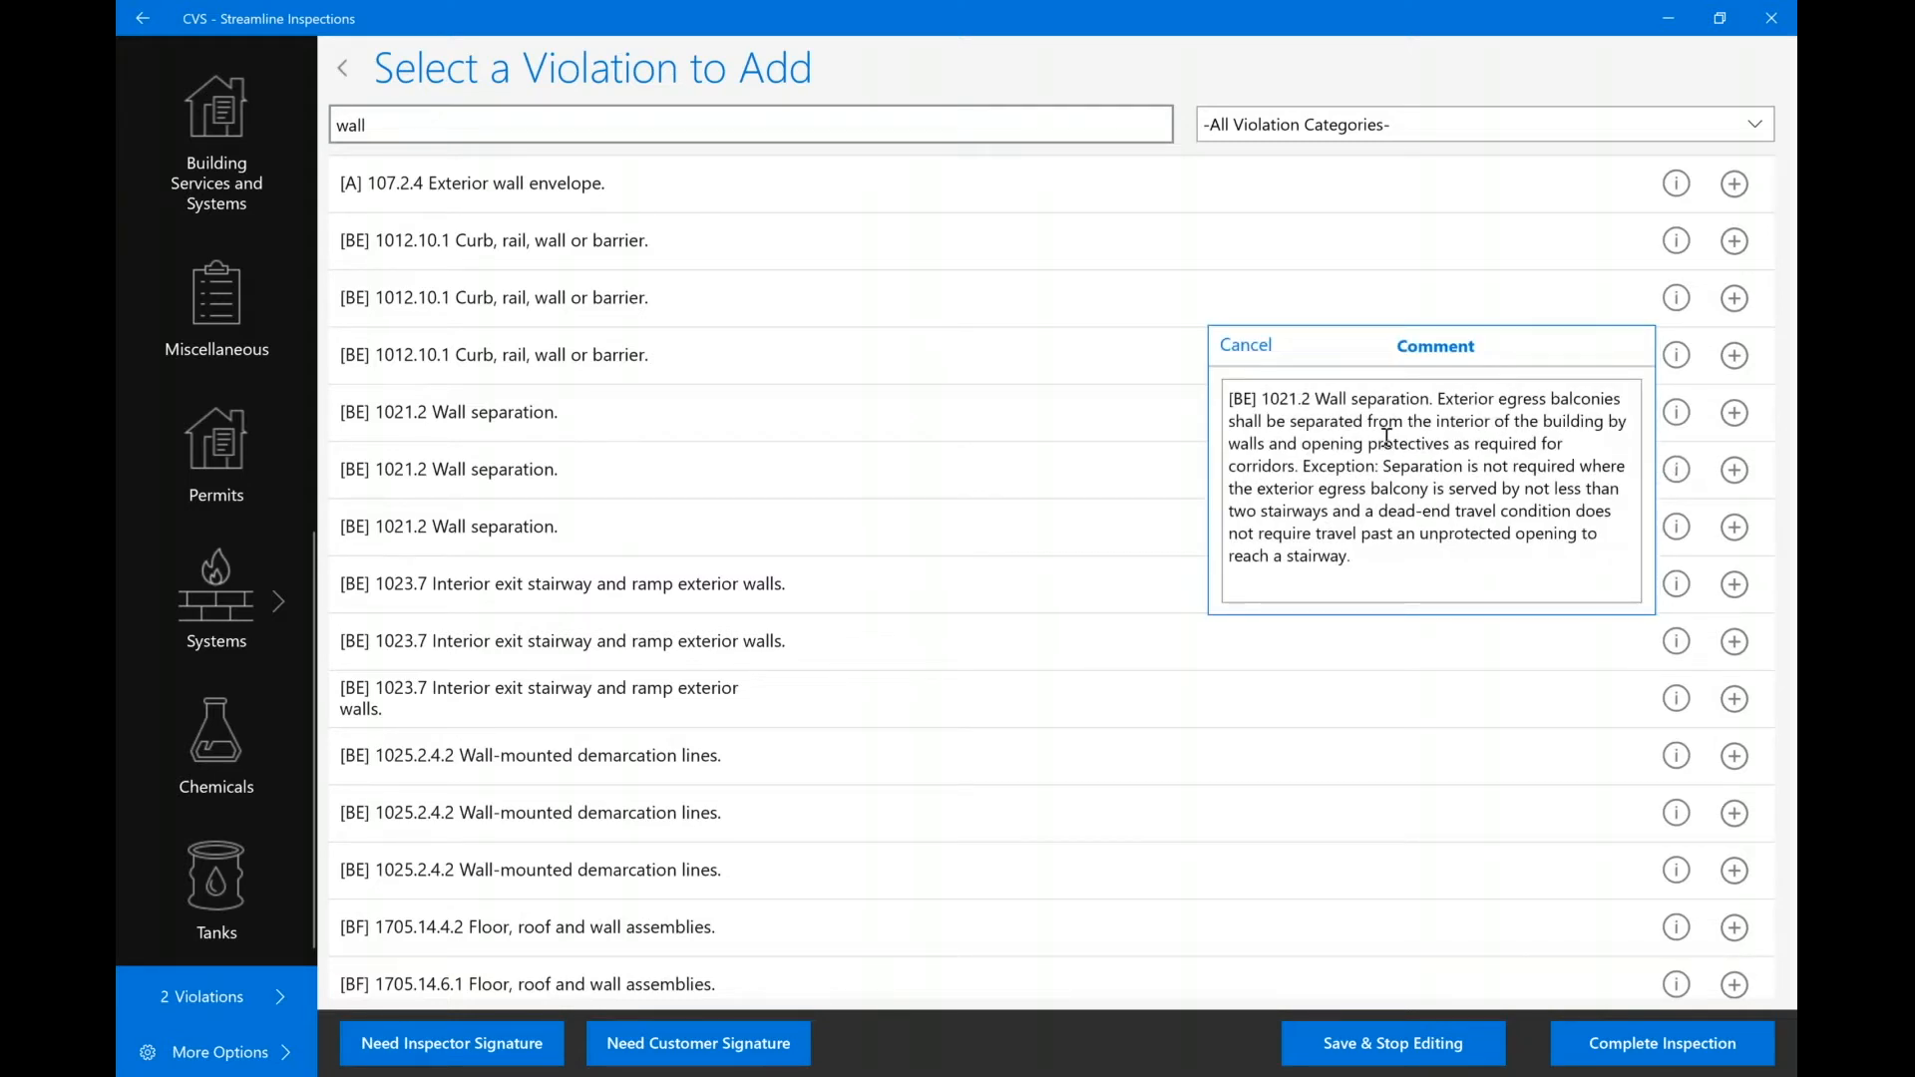
click(1735, 477)
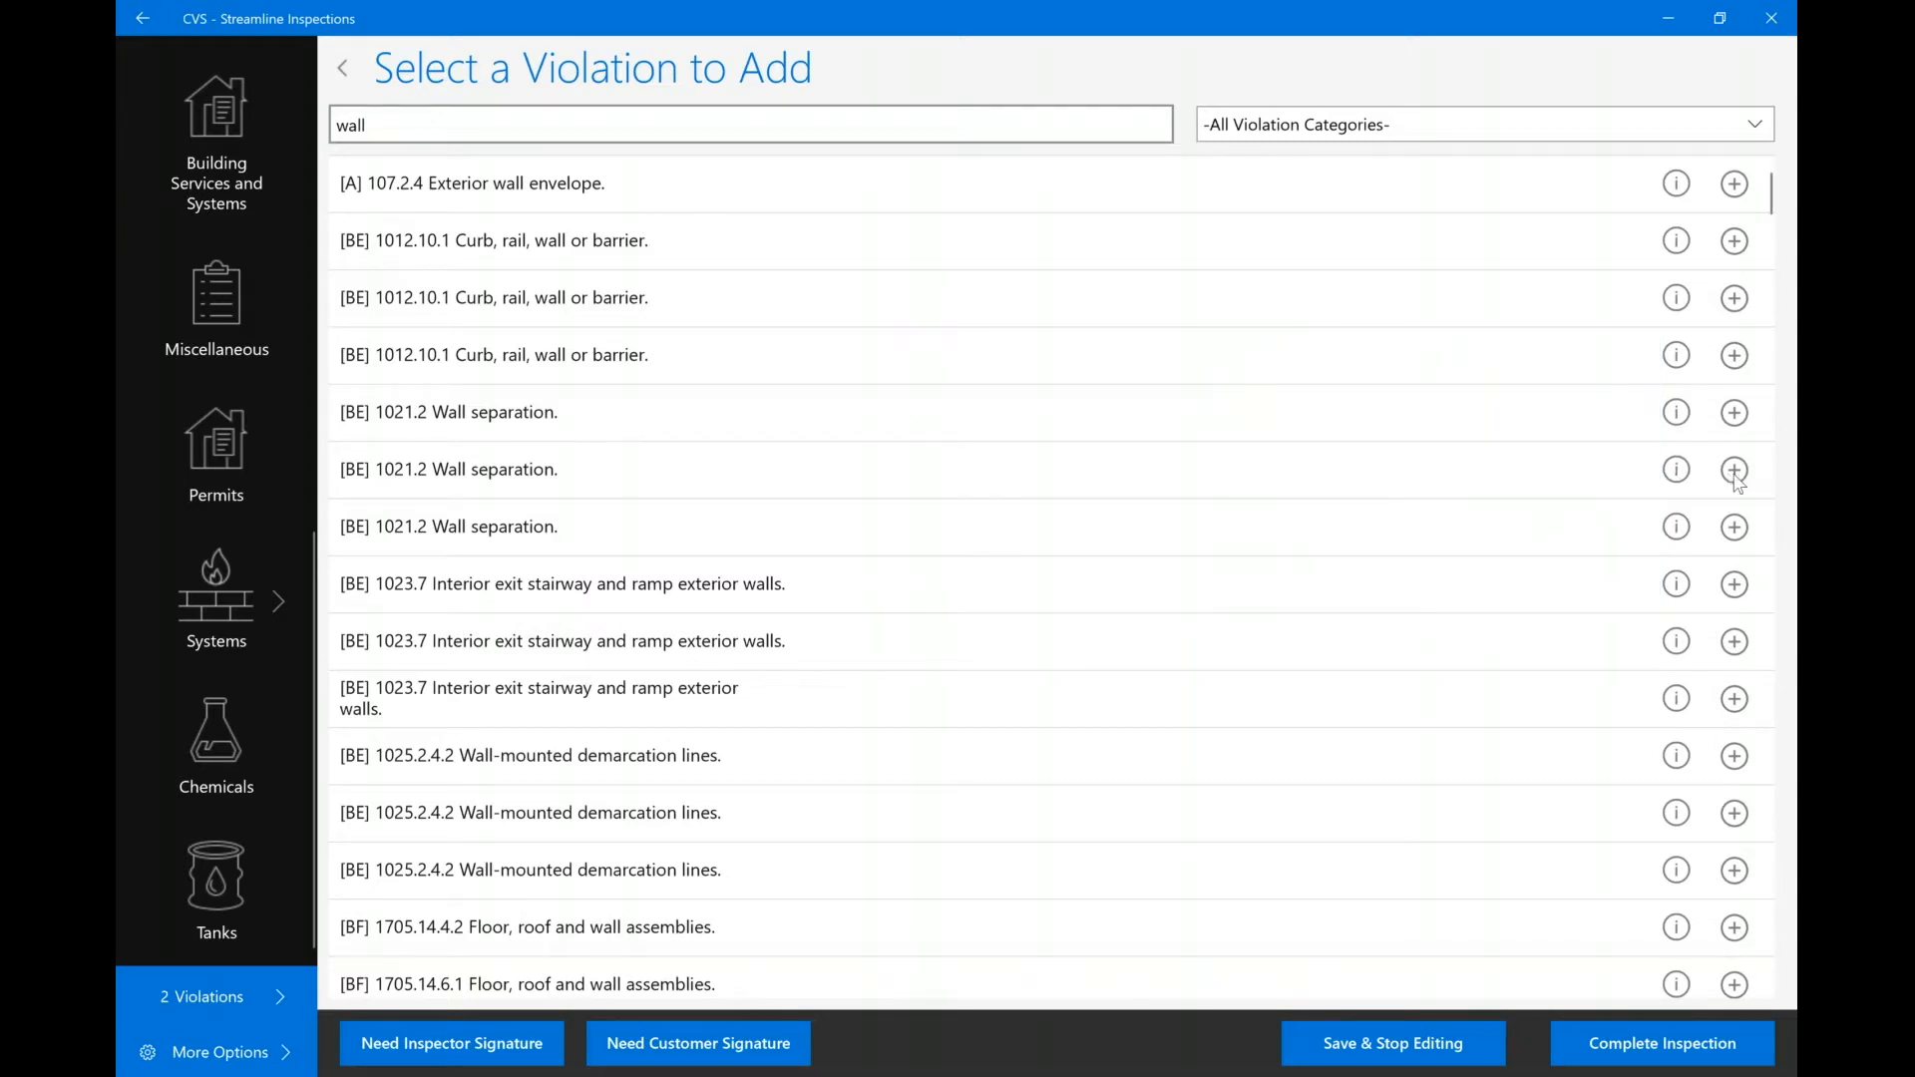
click(1735, 477)
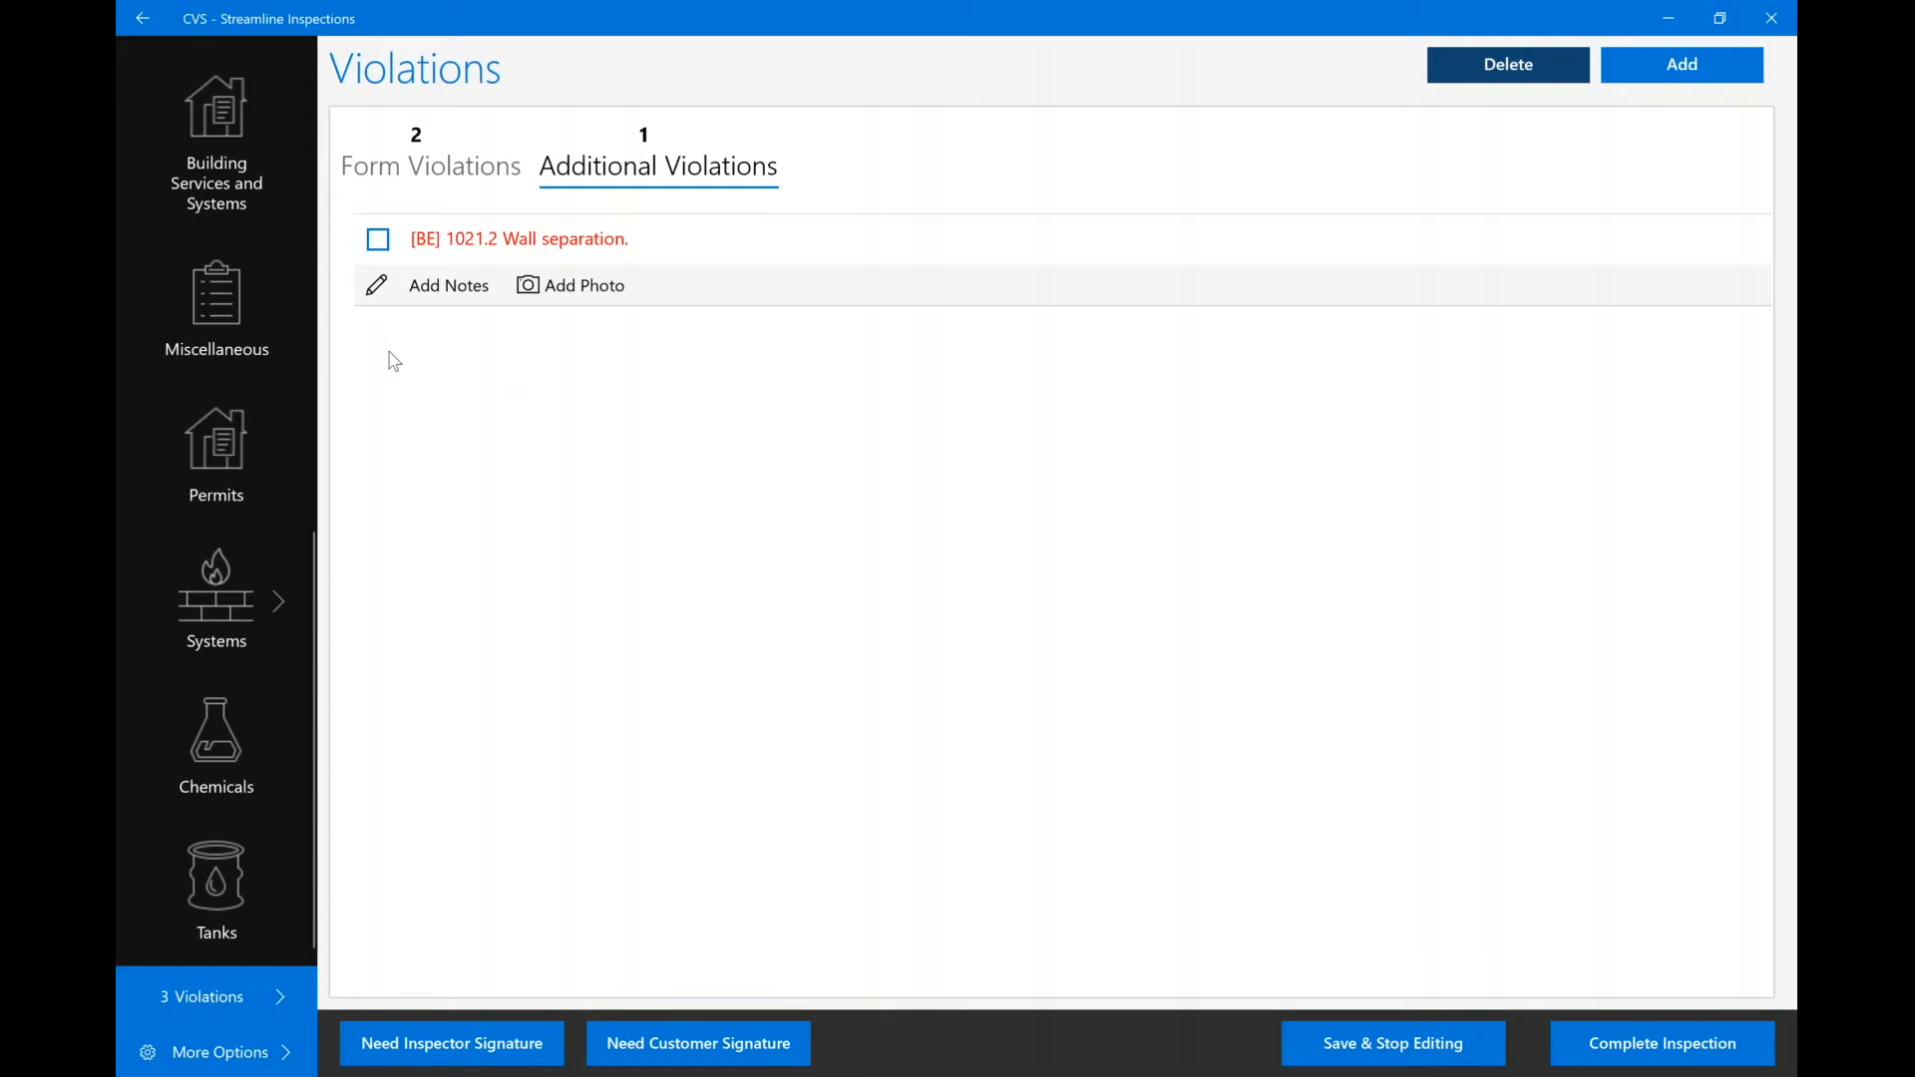
Delete the added 1021.2 violation, leaving two violations, and expand More Options.
click(384, 248)
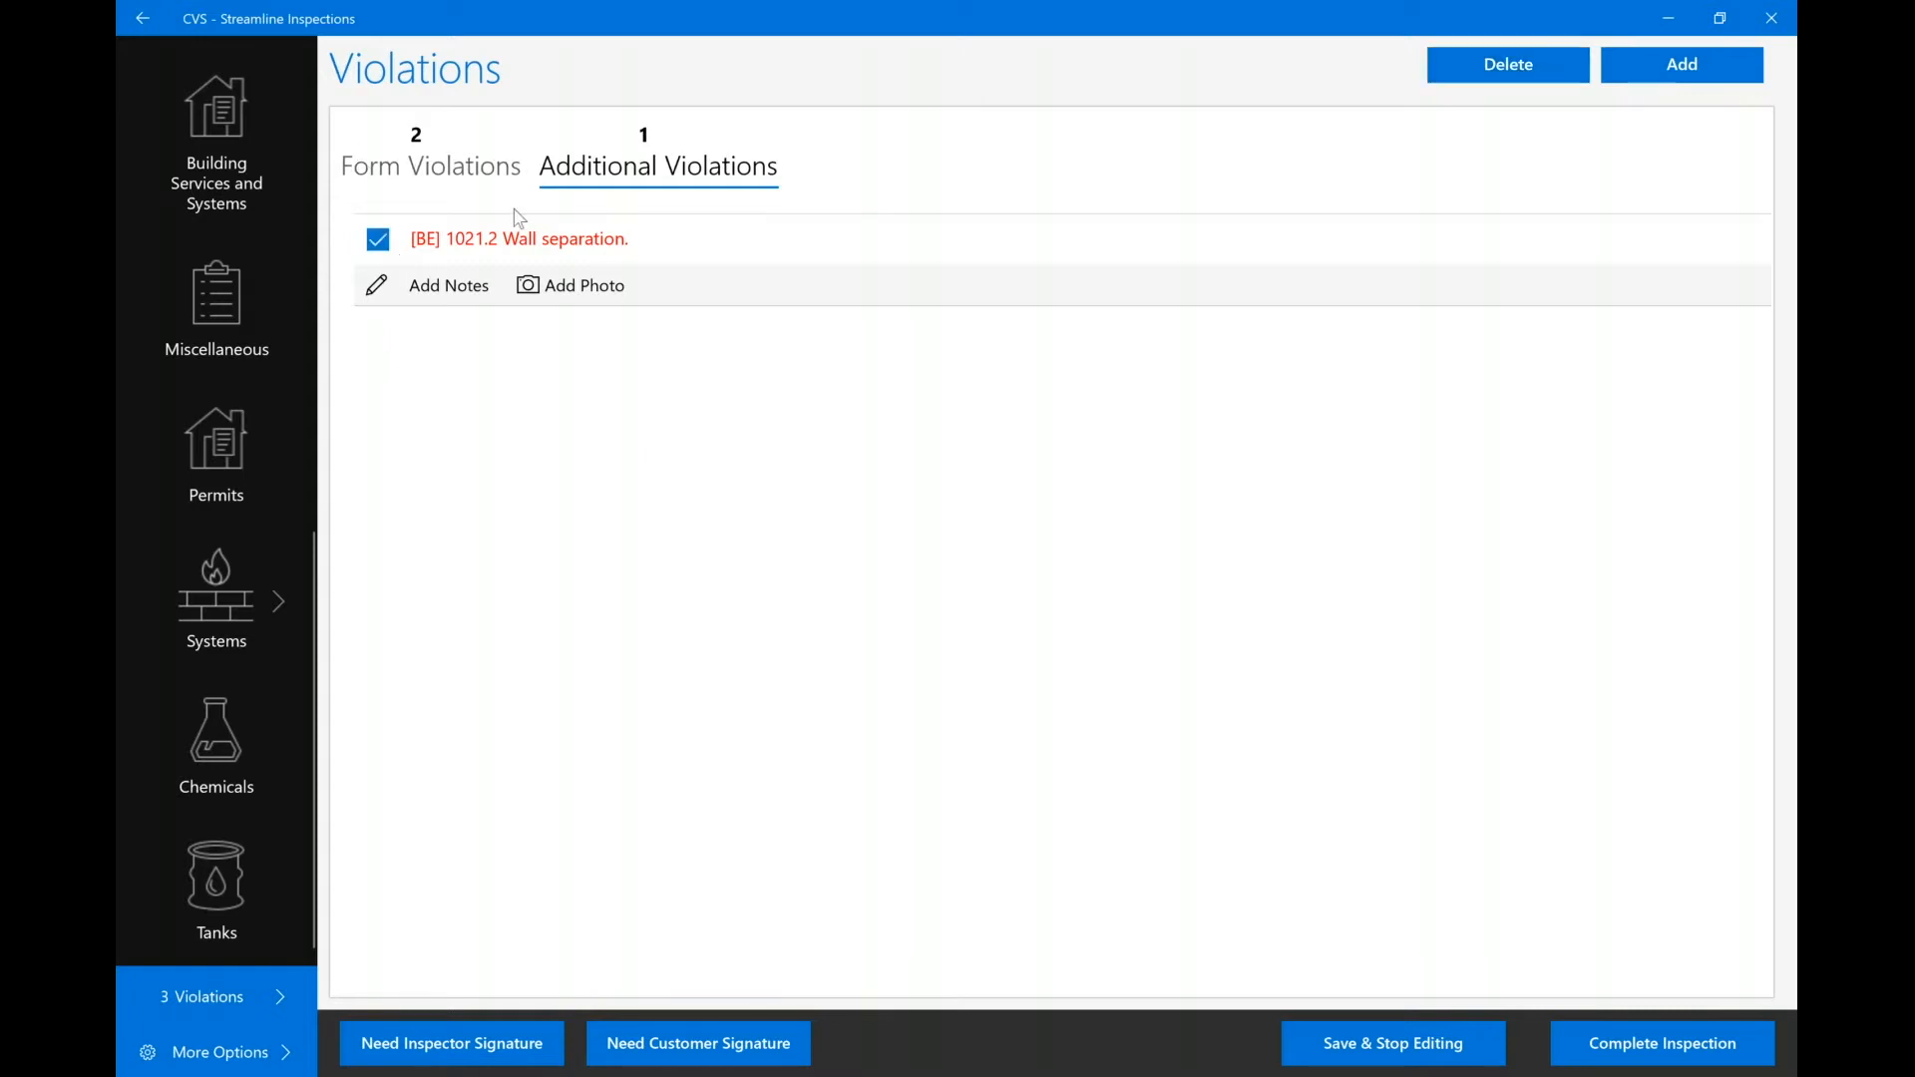
click(1529, 79)
click(1116, 597)
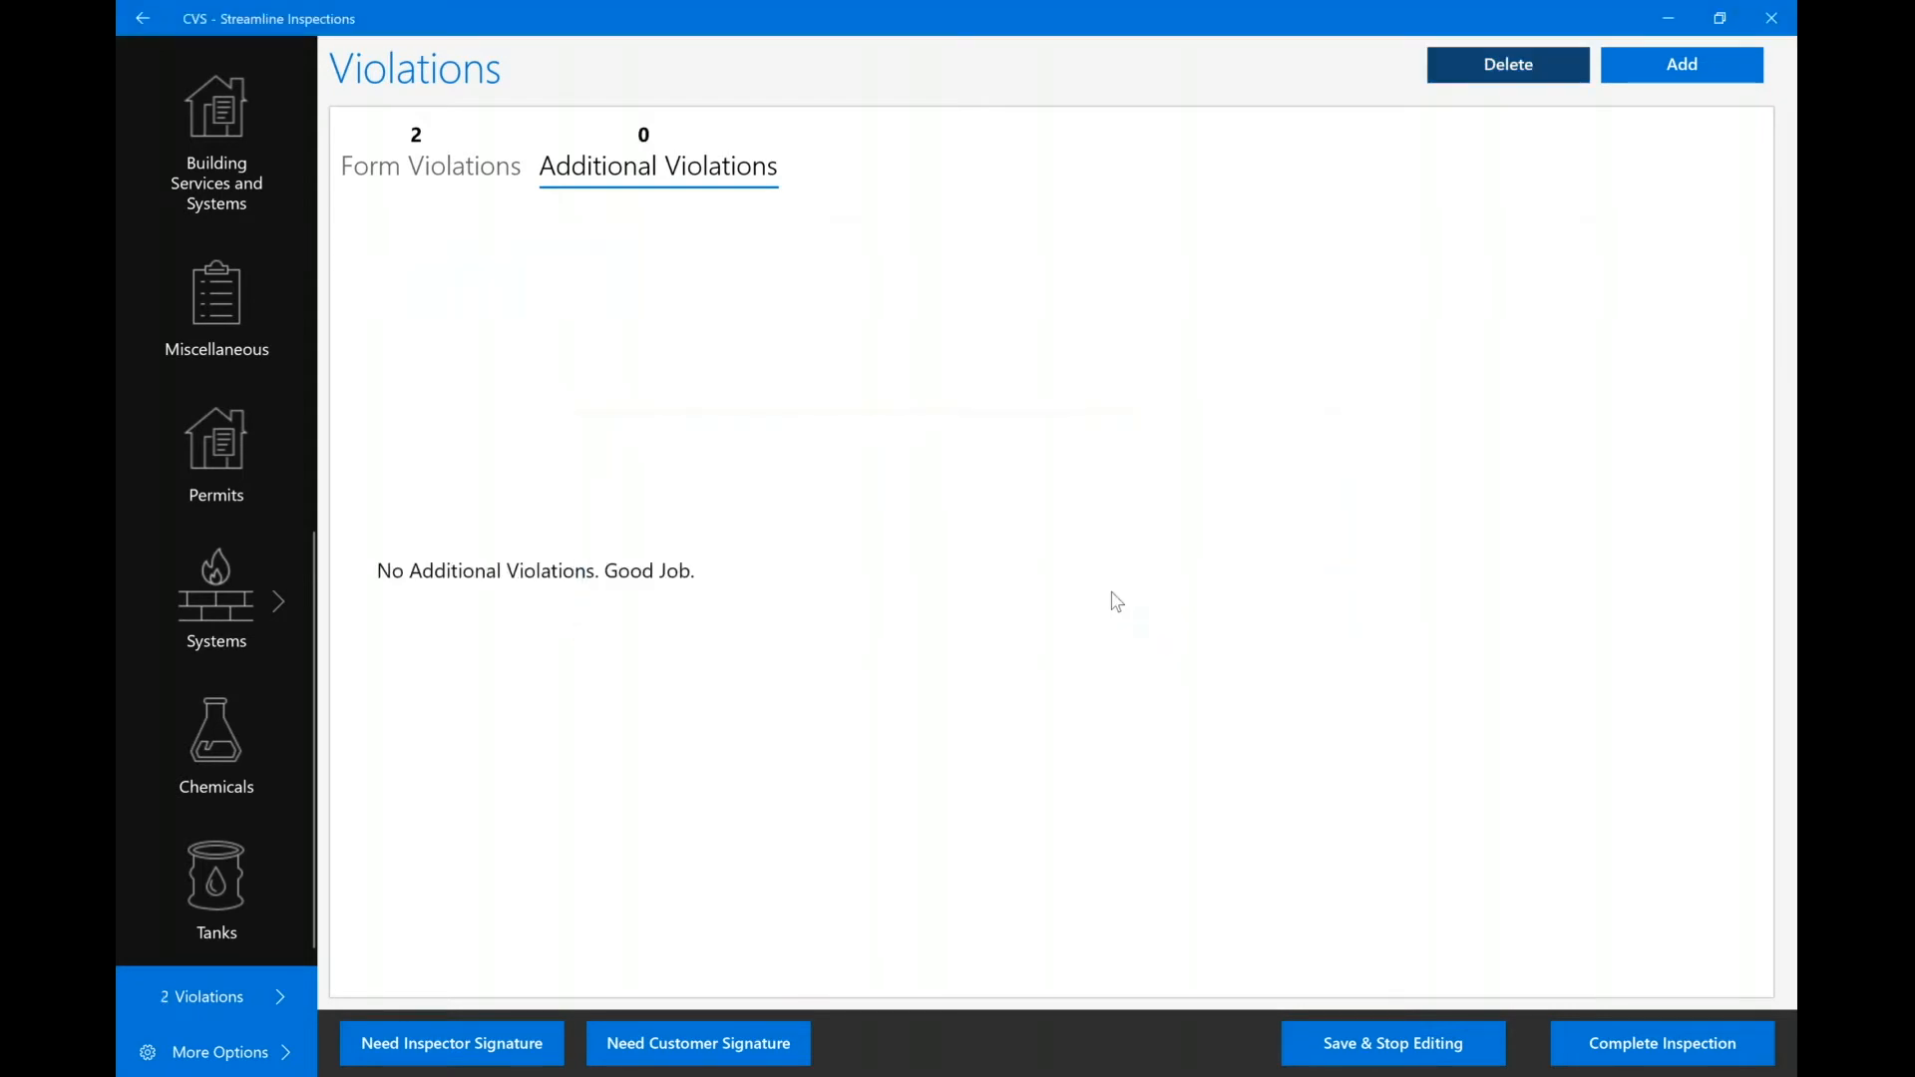
click(204, 1053)
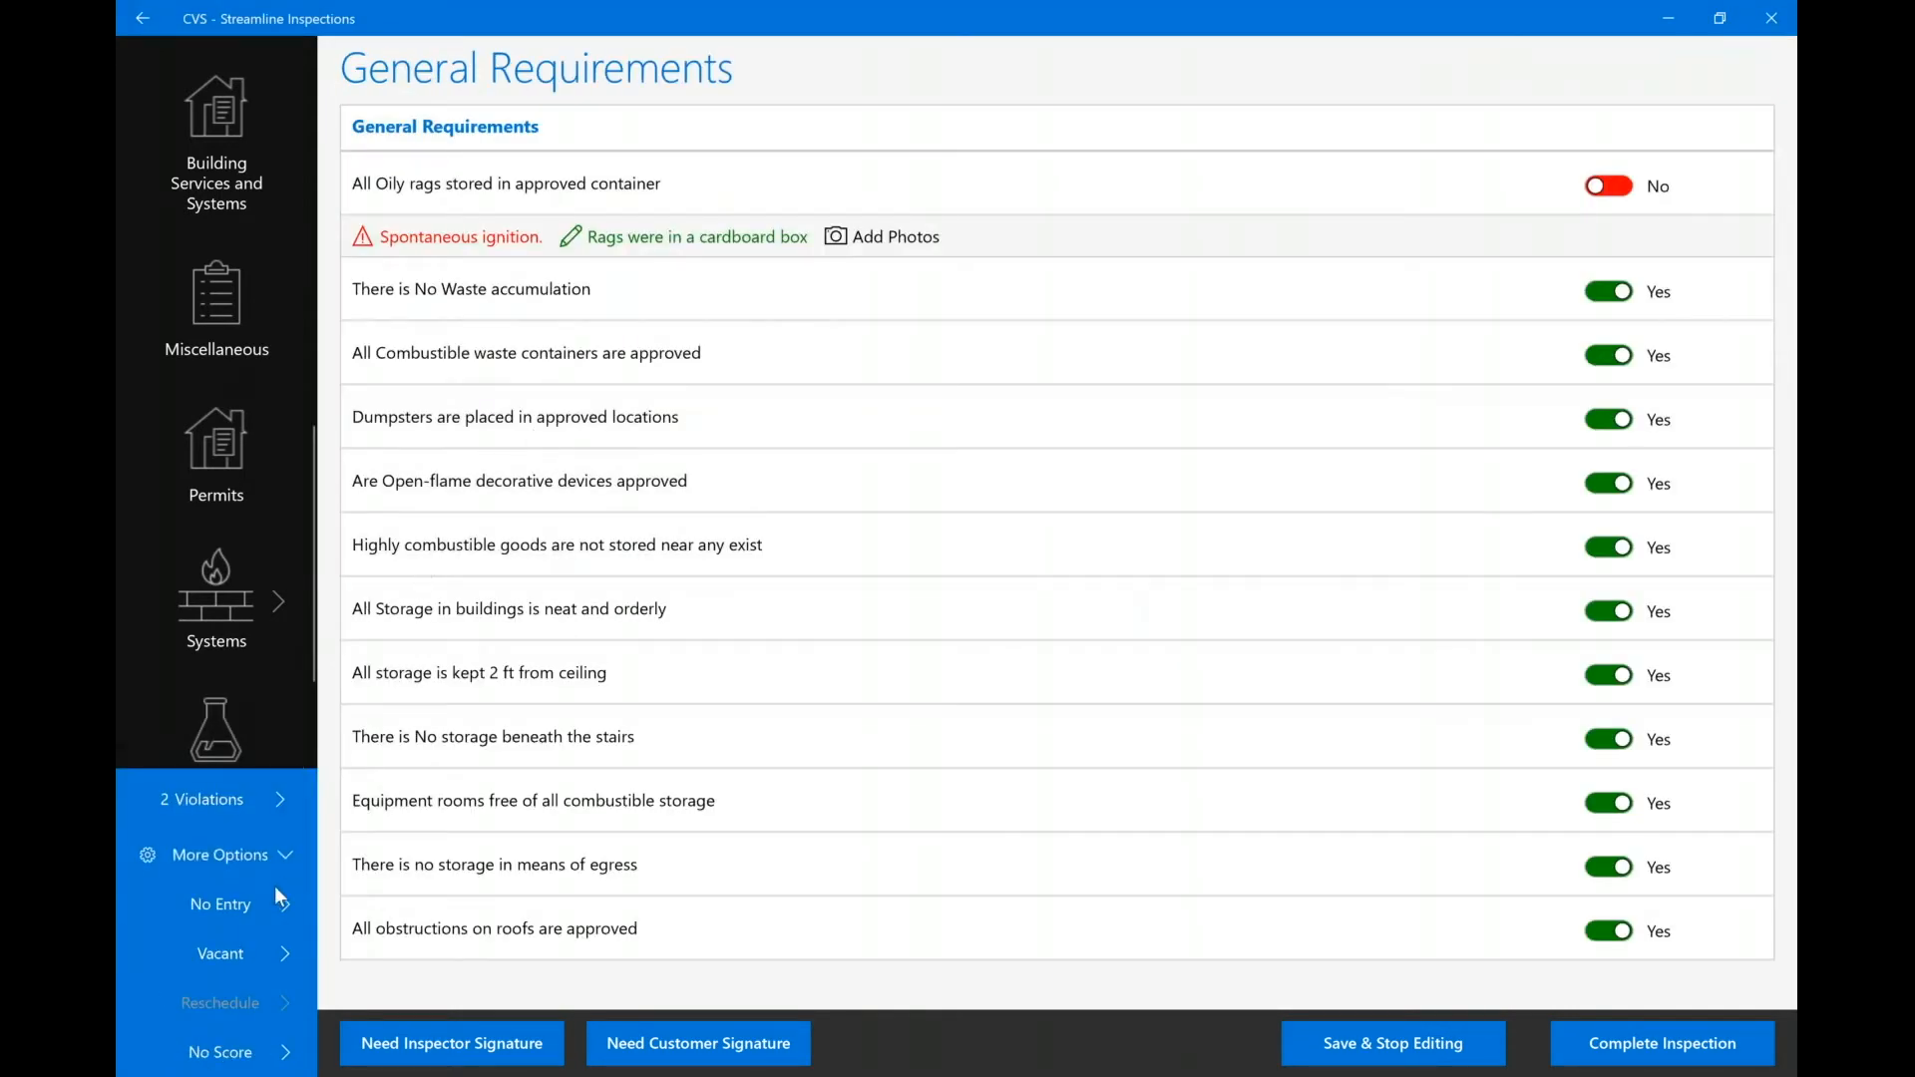
Check the empty No Entry logs, then view the Vacant Property page showing the building is not vacant.
click(217, 906)
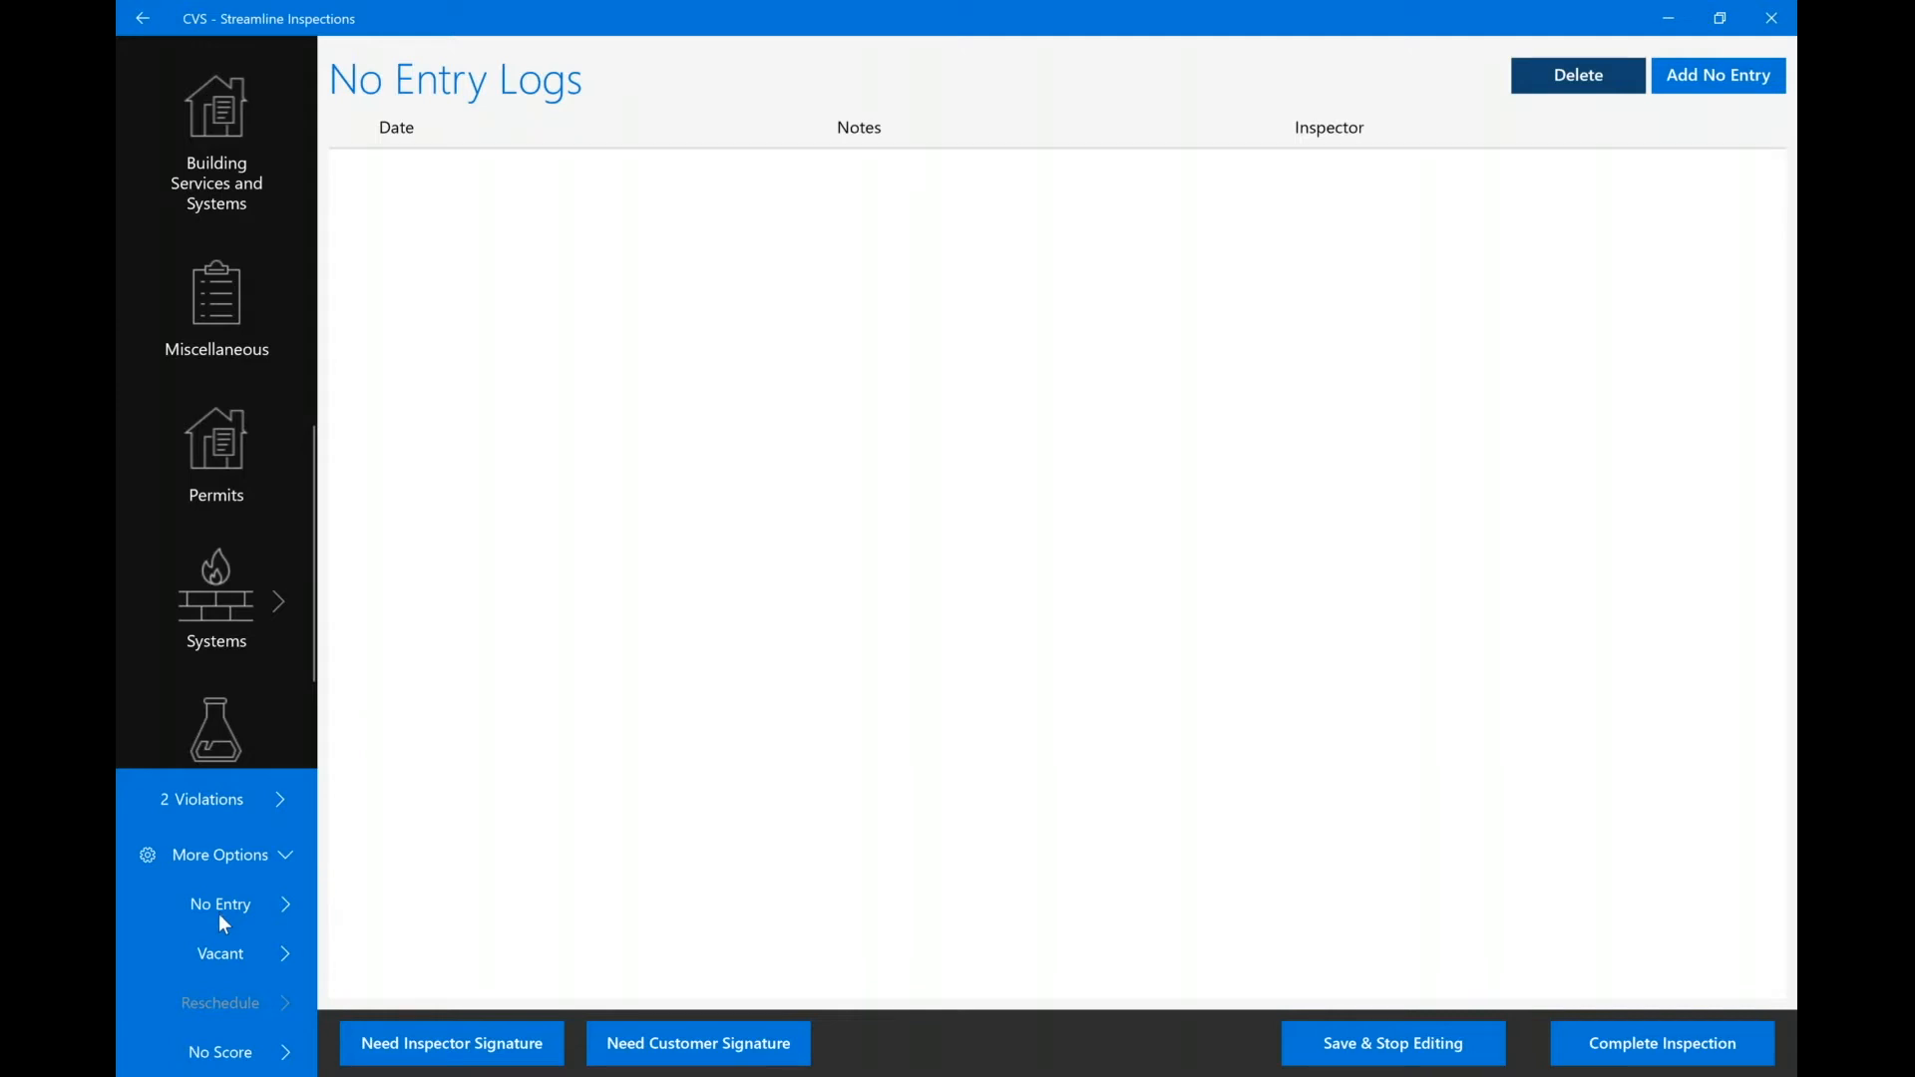
click(209, 952)
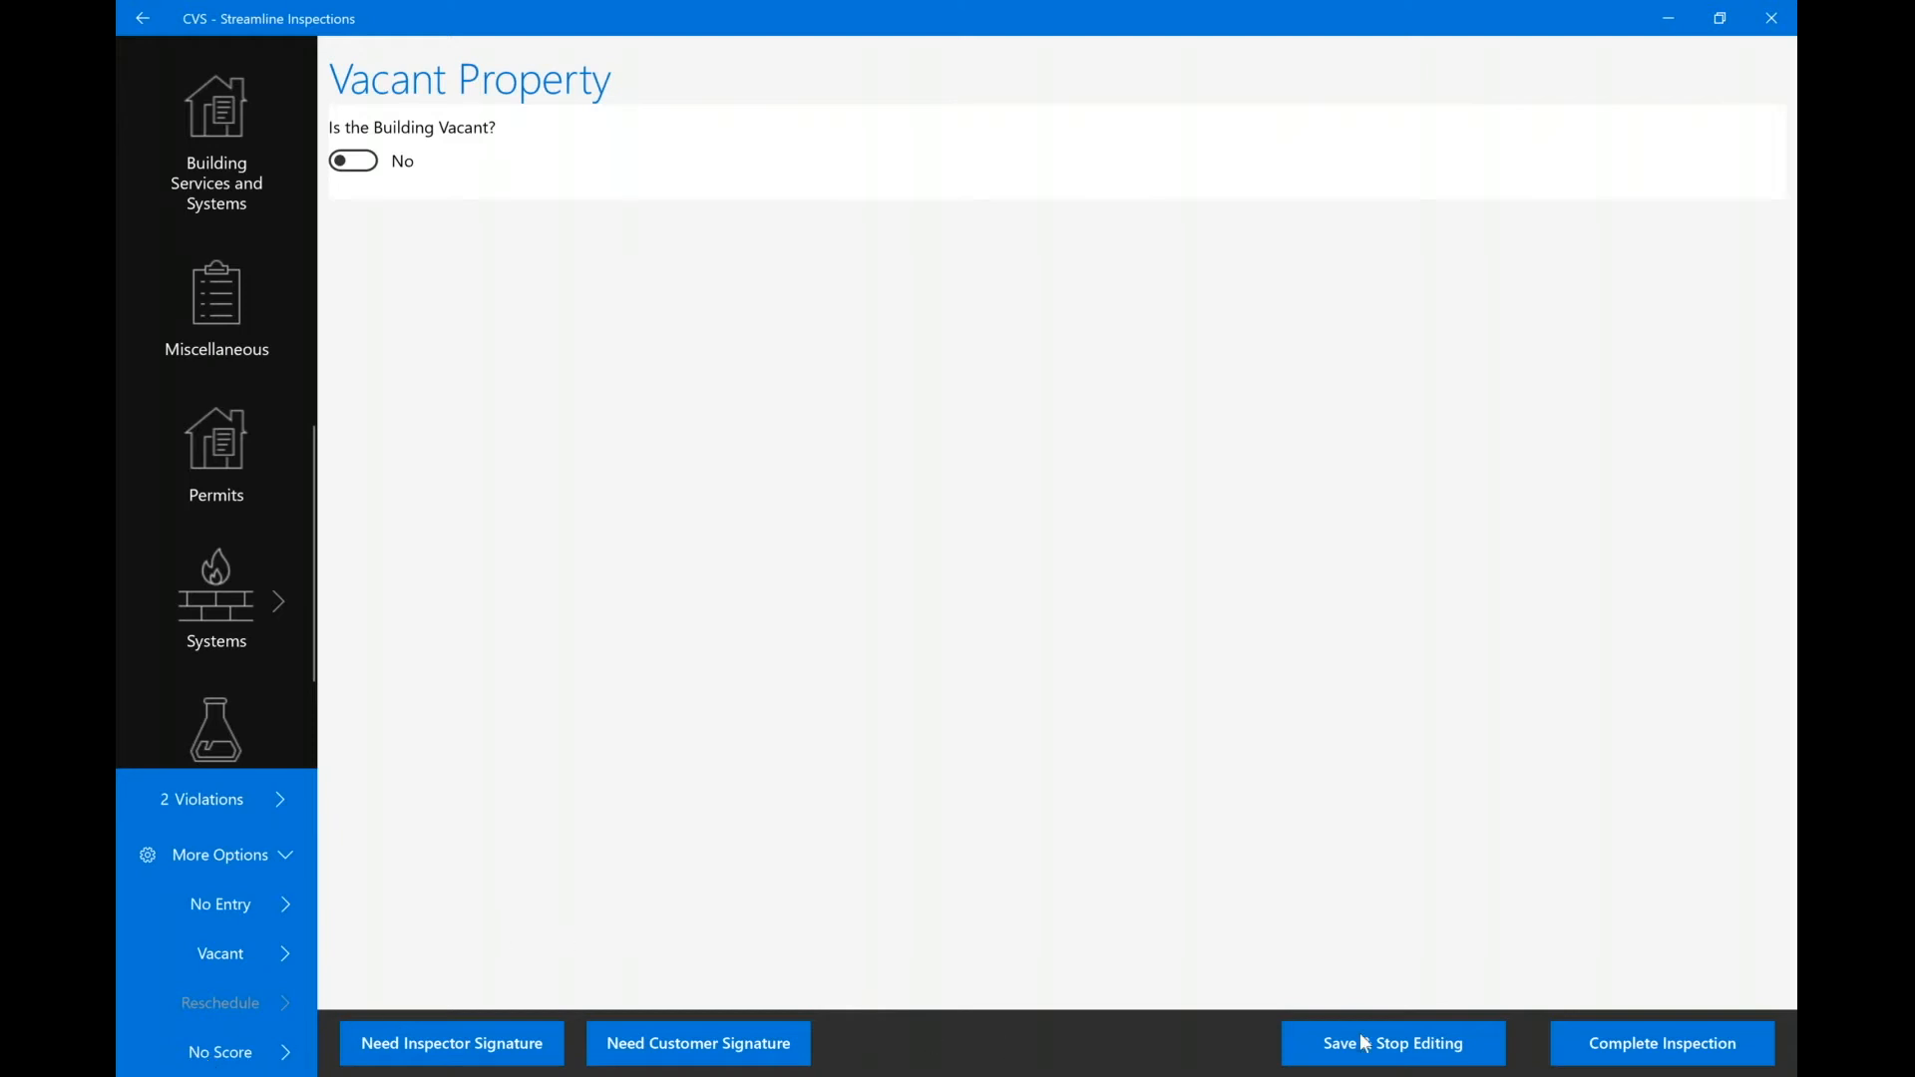
Draw and submit the inspector's signature after completion reports a signature is required.
click(1634, 1046)
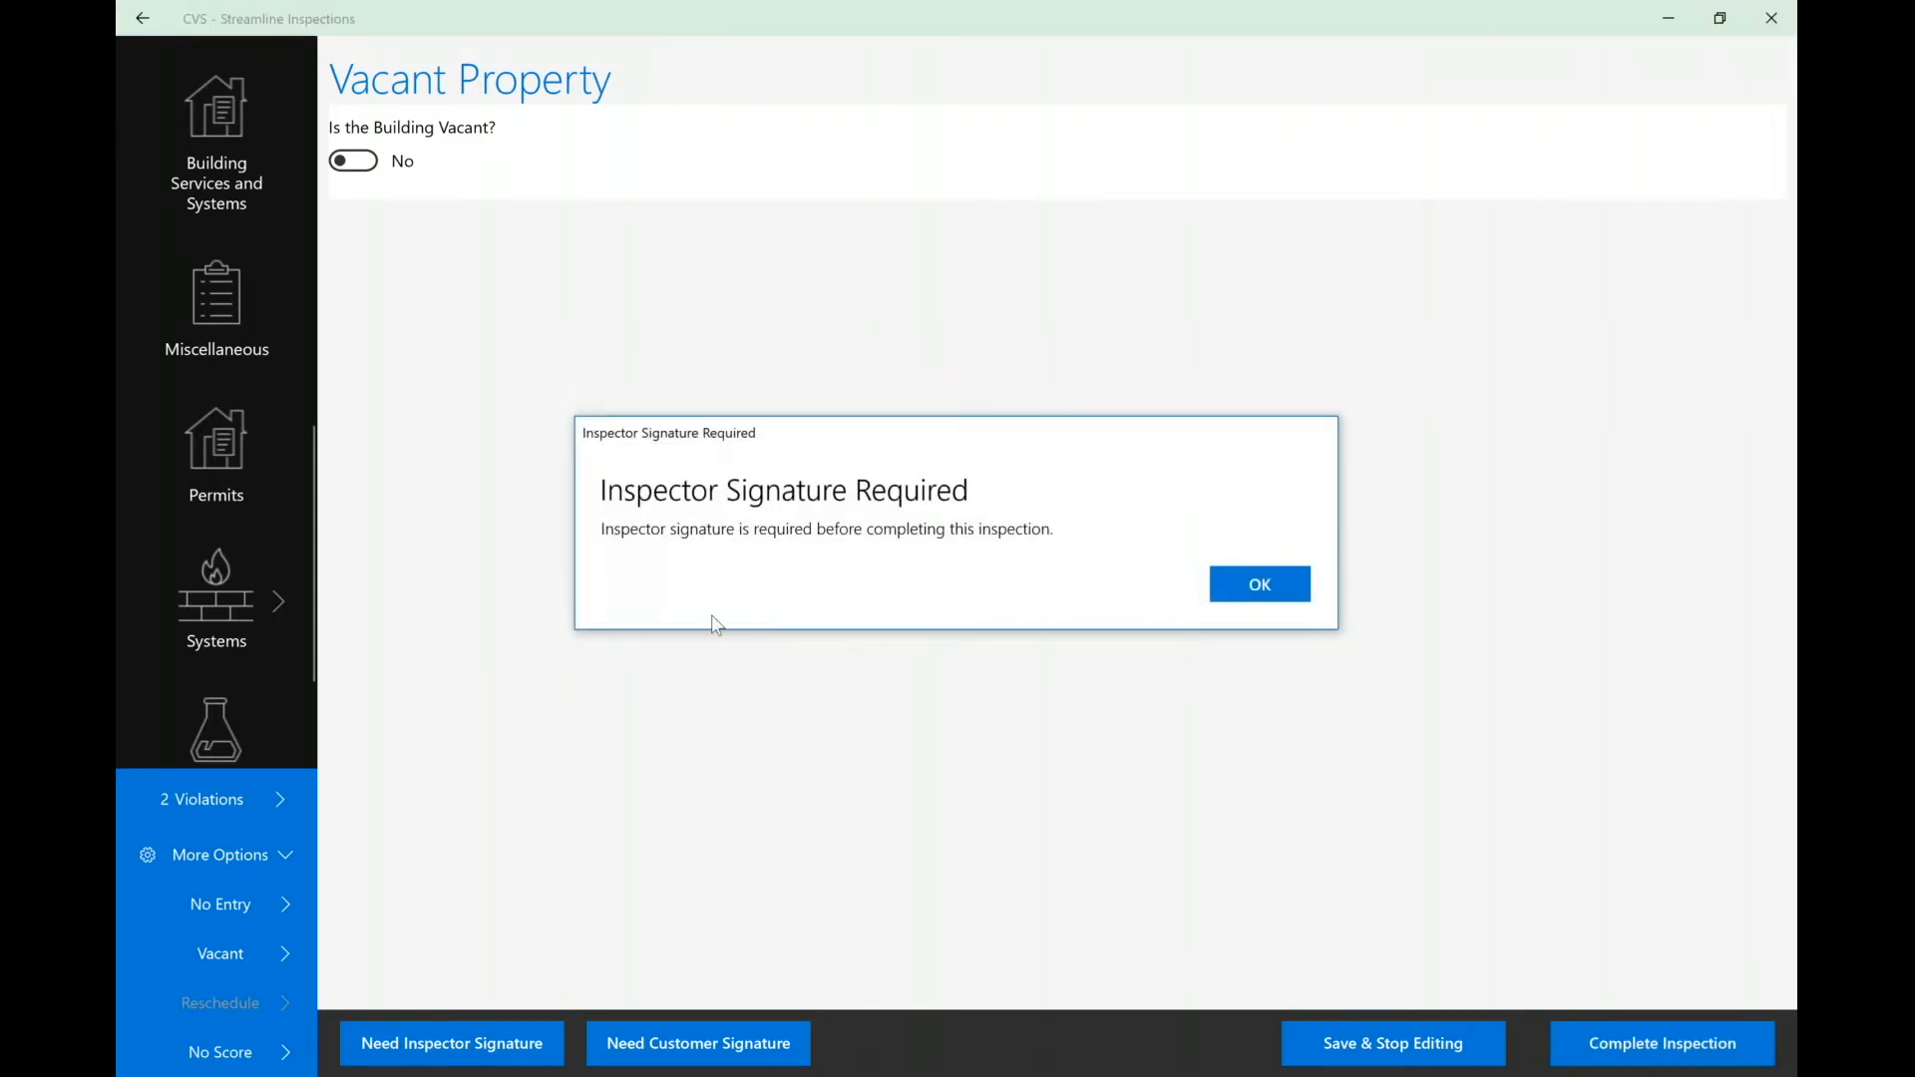
click(1252, 590)
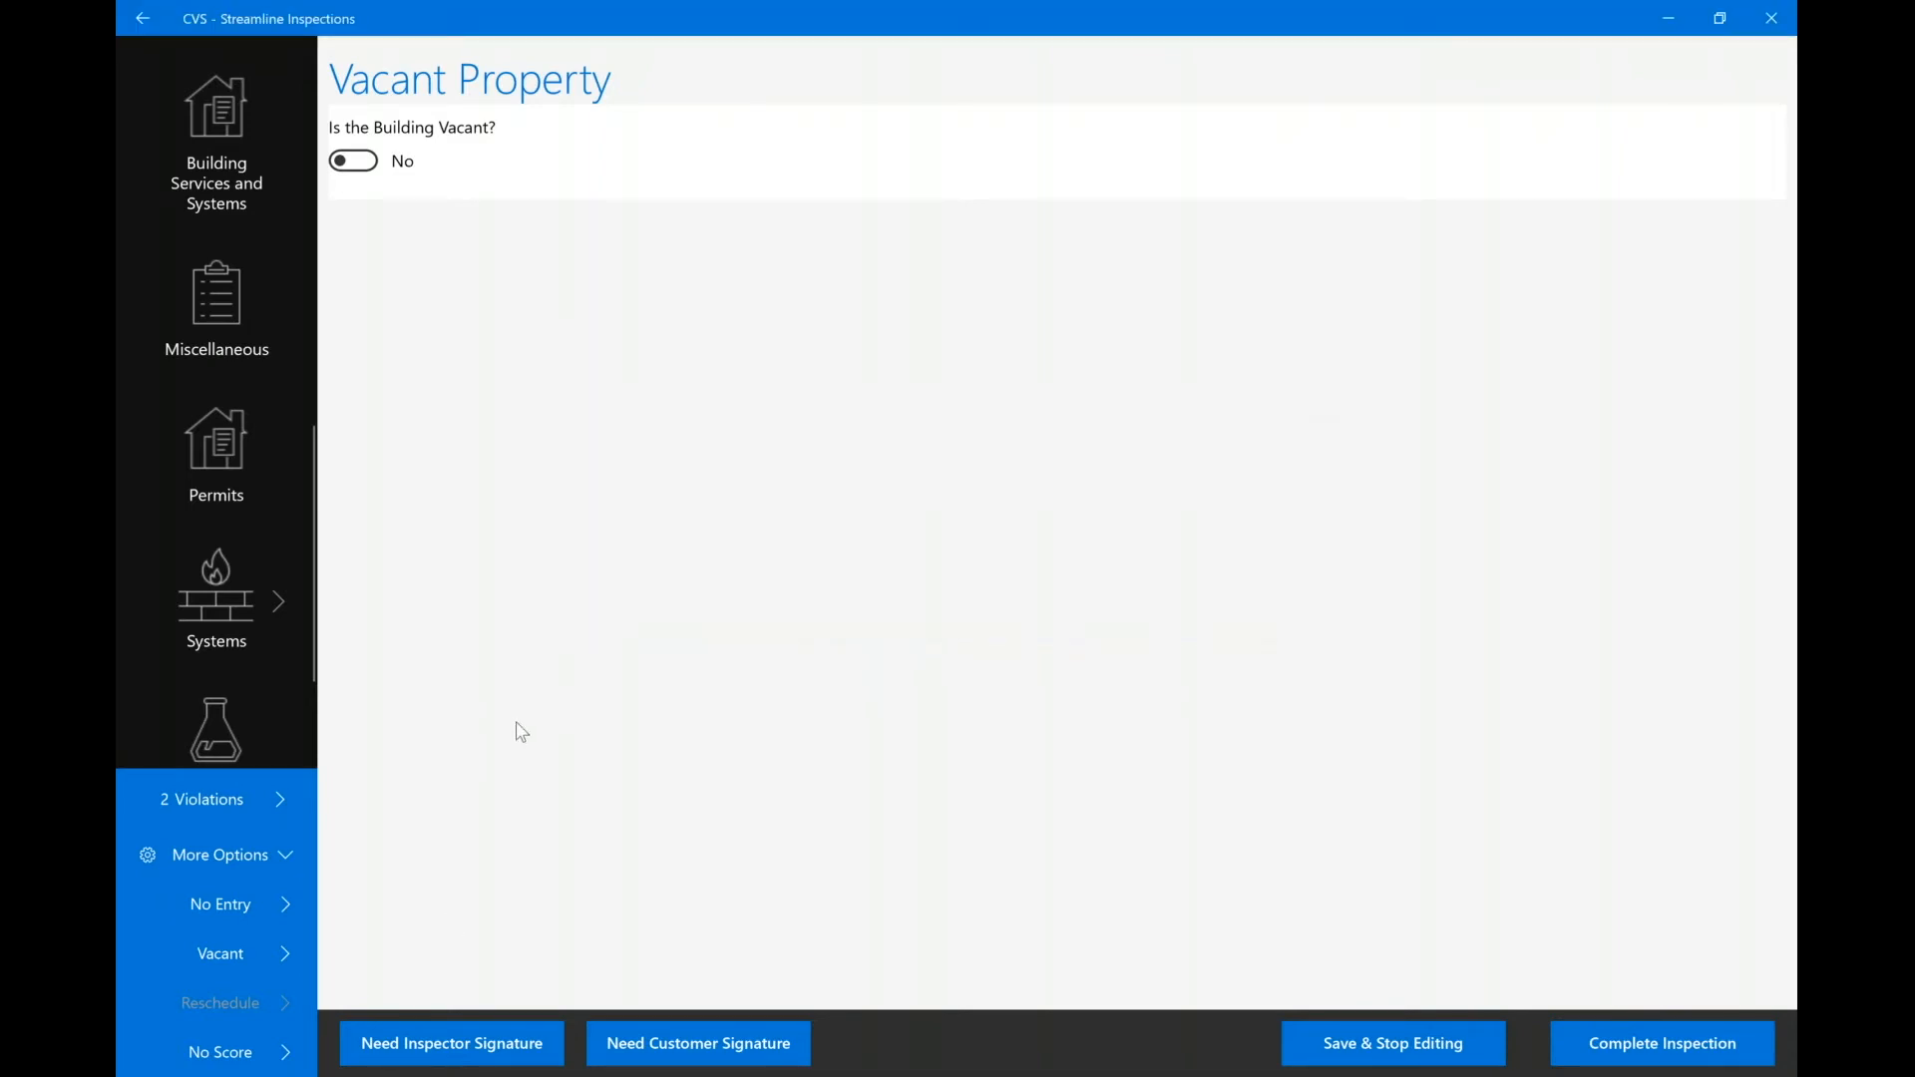
click(454, 1056)
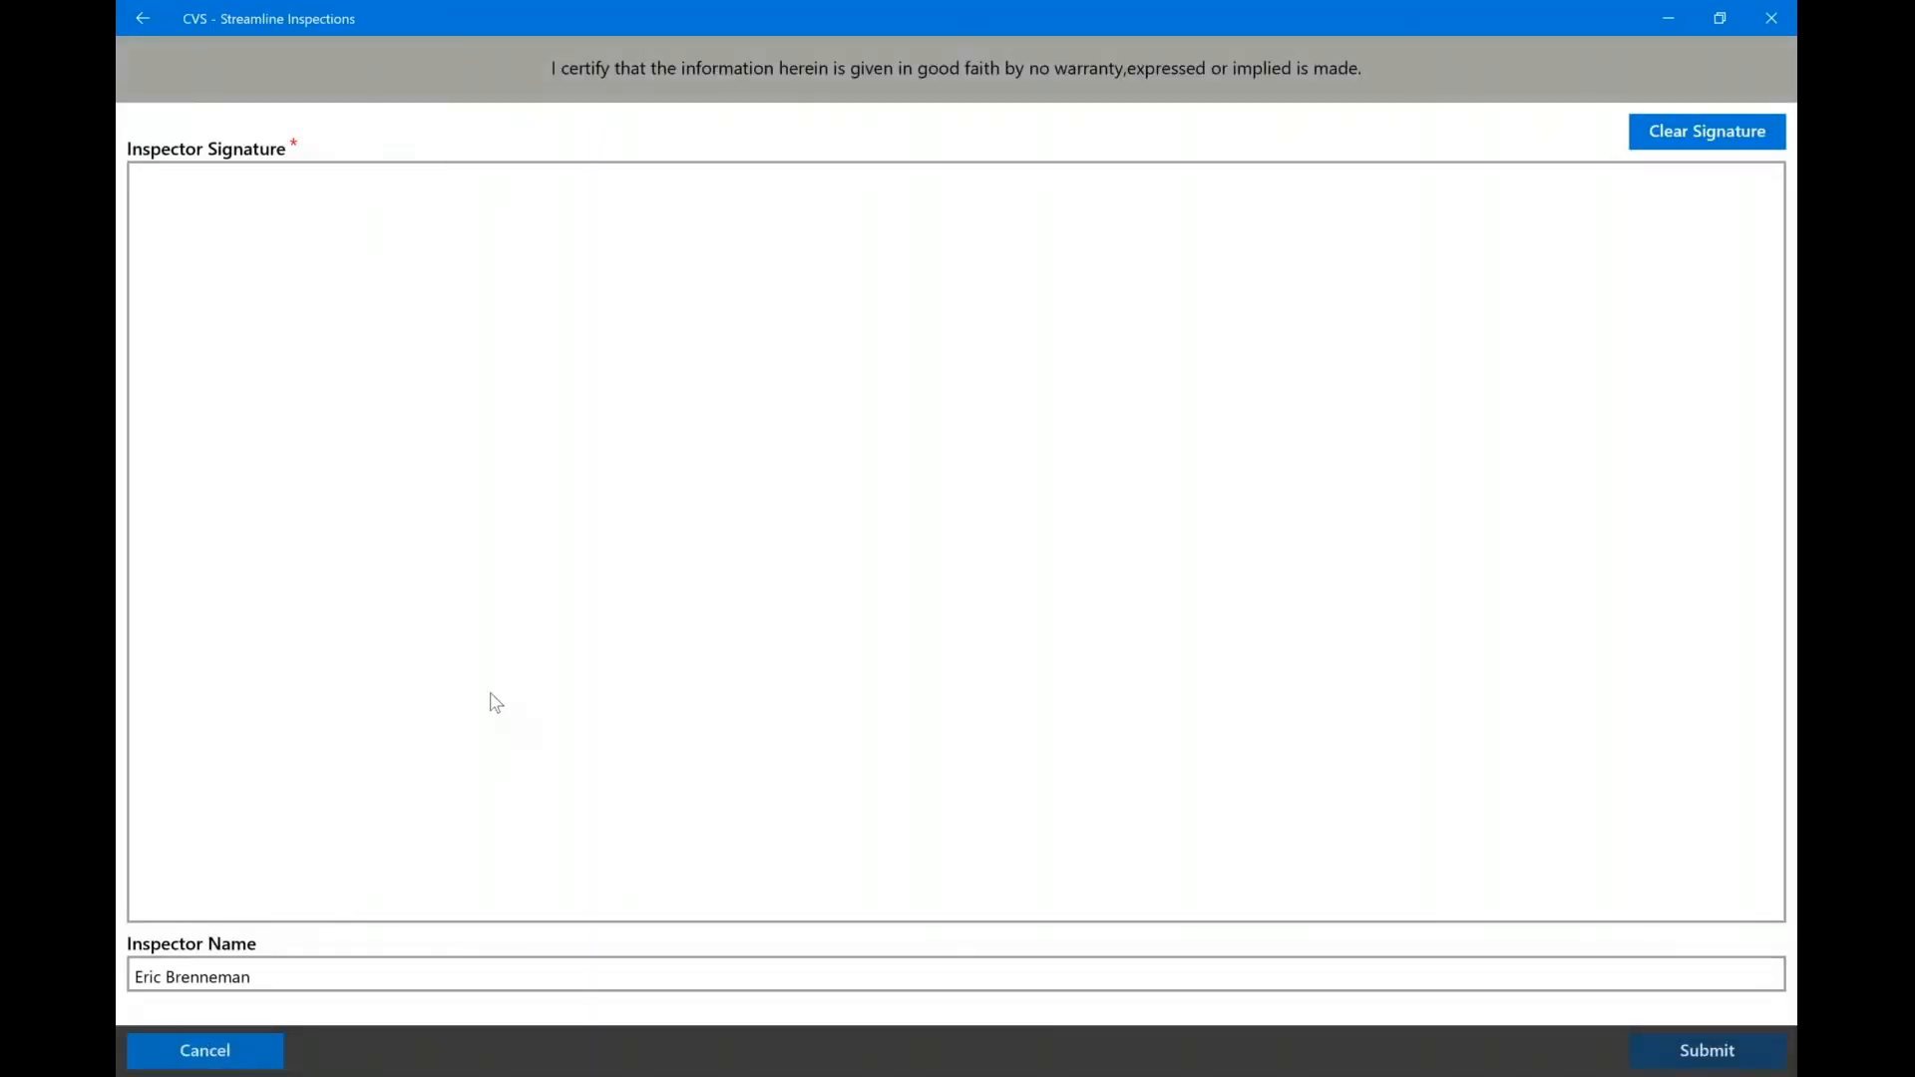
mouse_move(788, 456)
mouse_down()
mouse_move(636, 784)
mouse_move(966, 450)
mouse_move(859, 744)
mouse_move(1528, 482)
mouse_up()
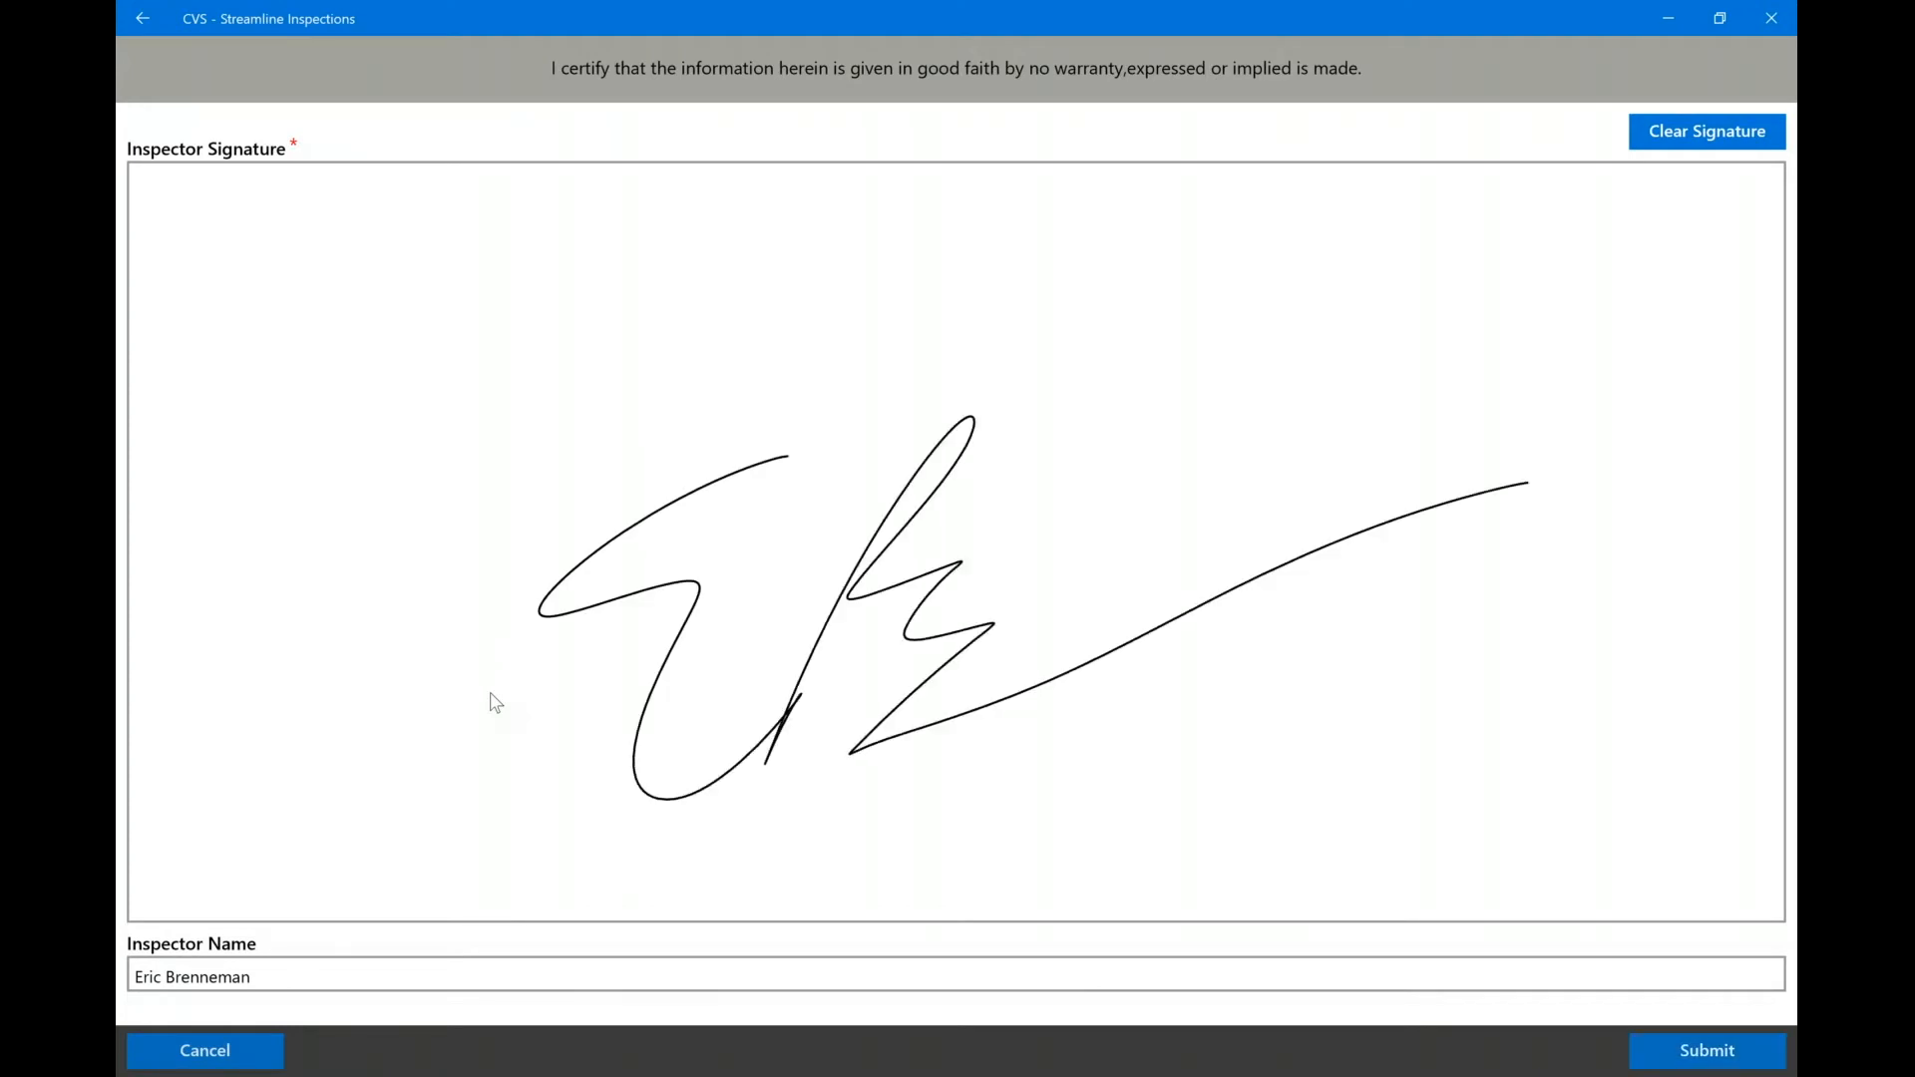
click(1708, 1051)
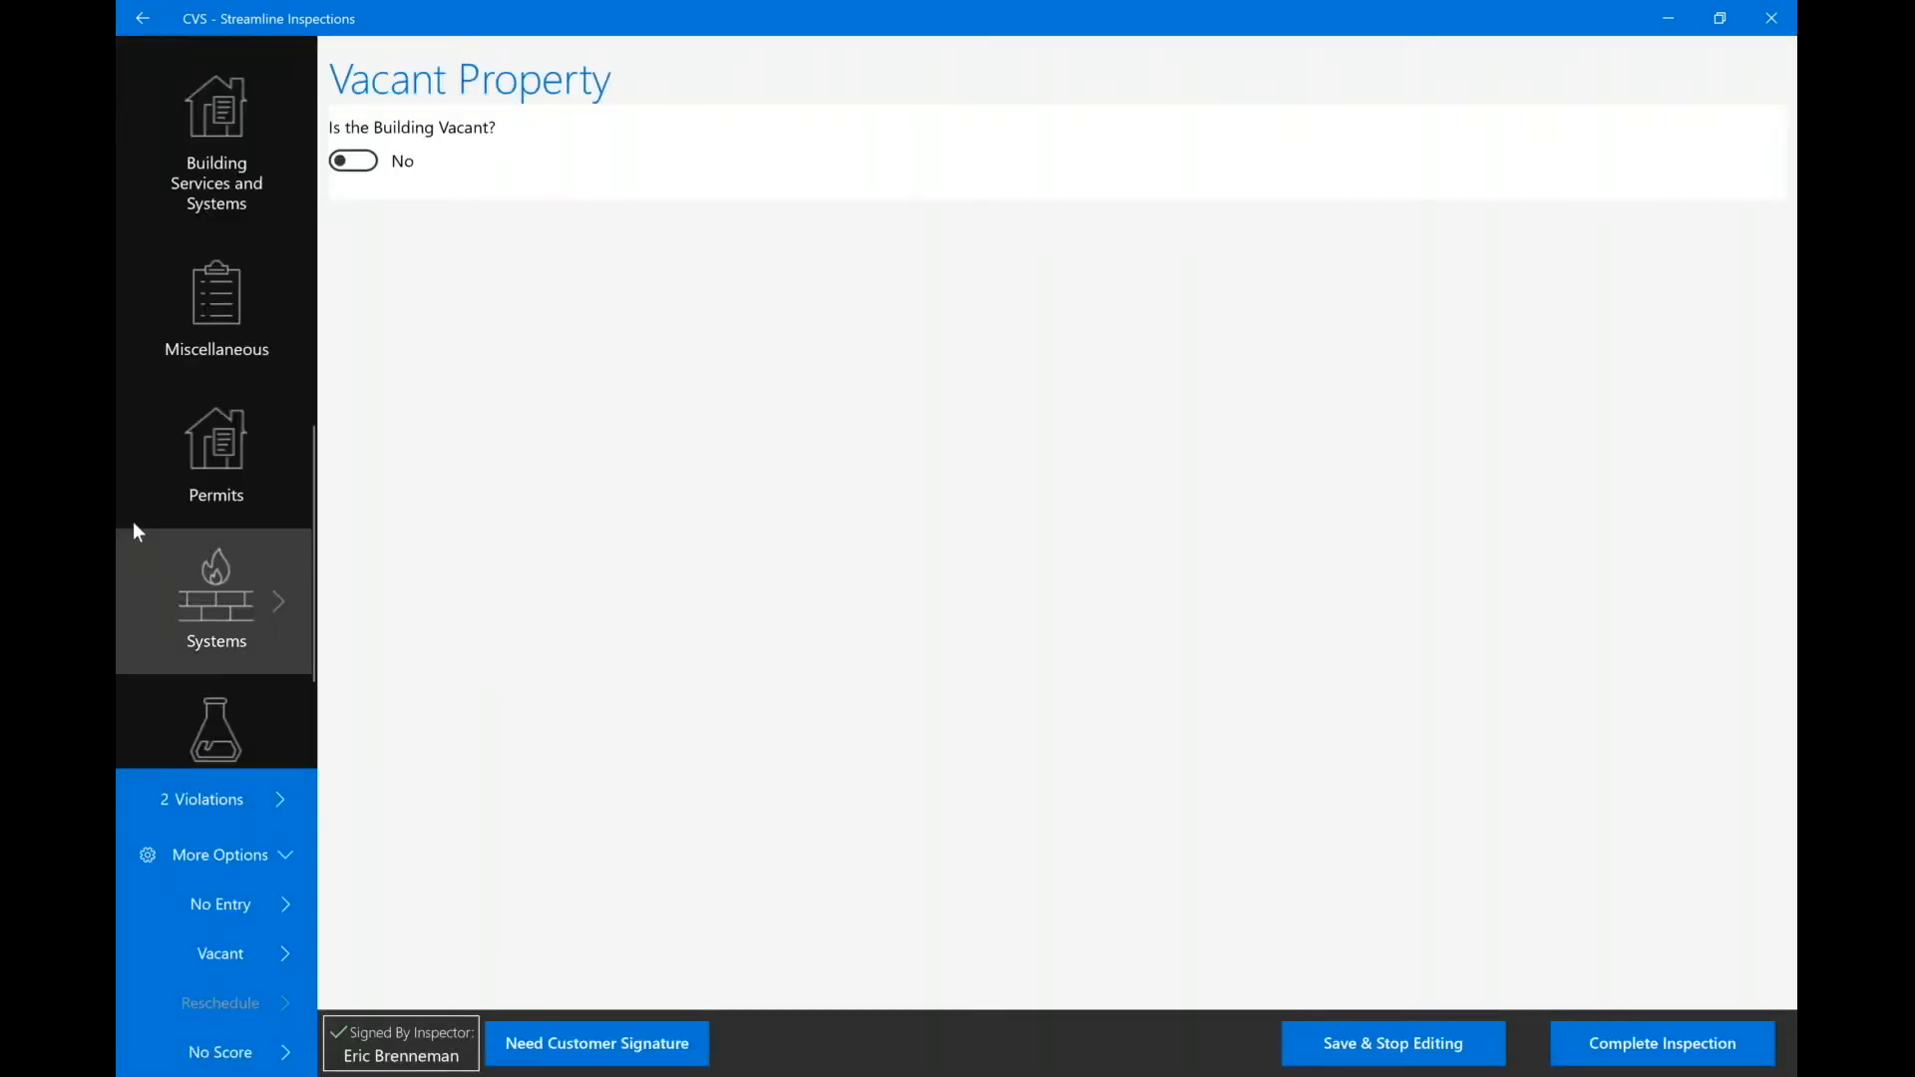
Try a customer signature with the preset sample name, then erase the drawing.
click(603, 1060)
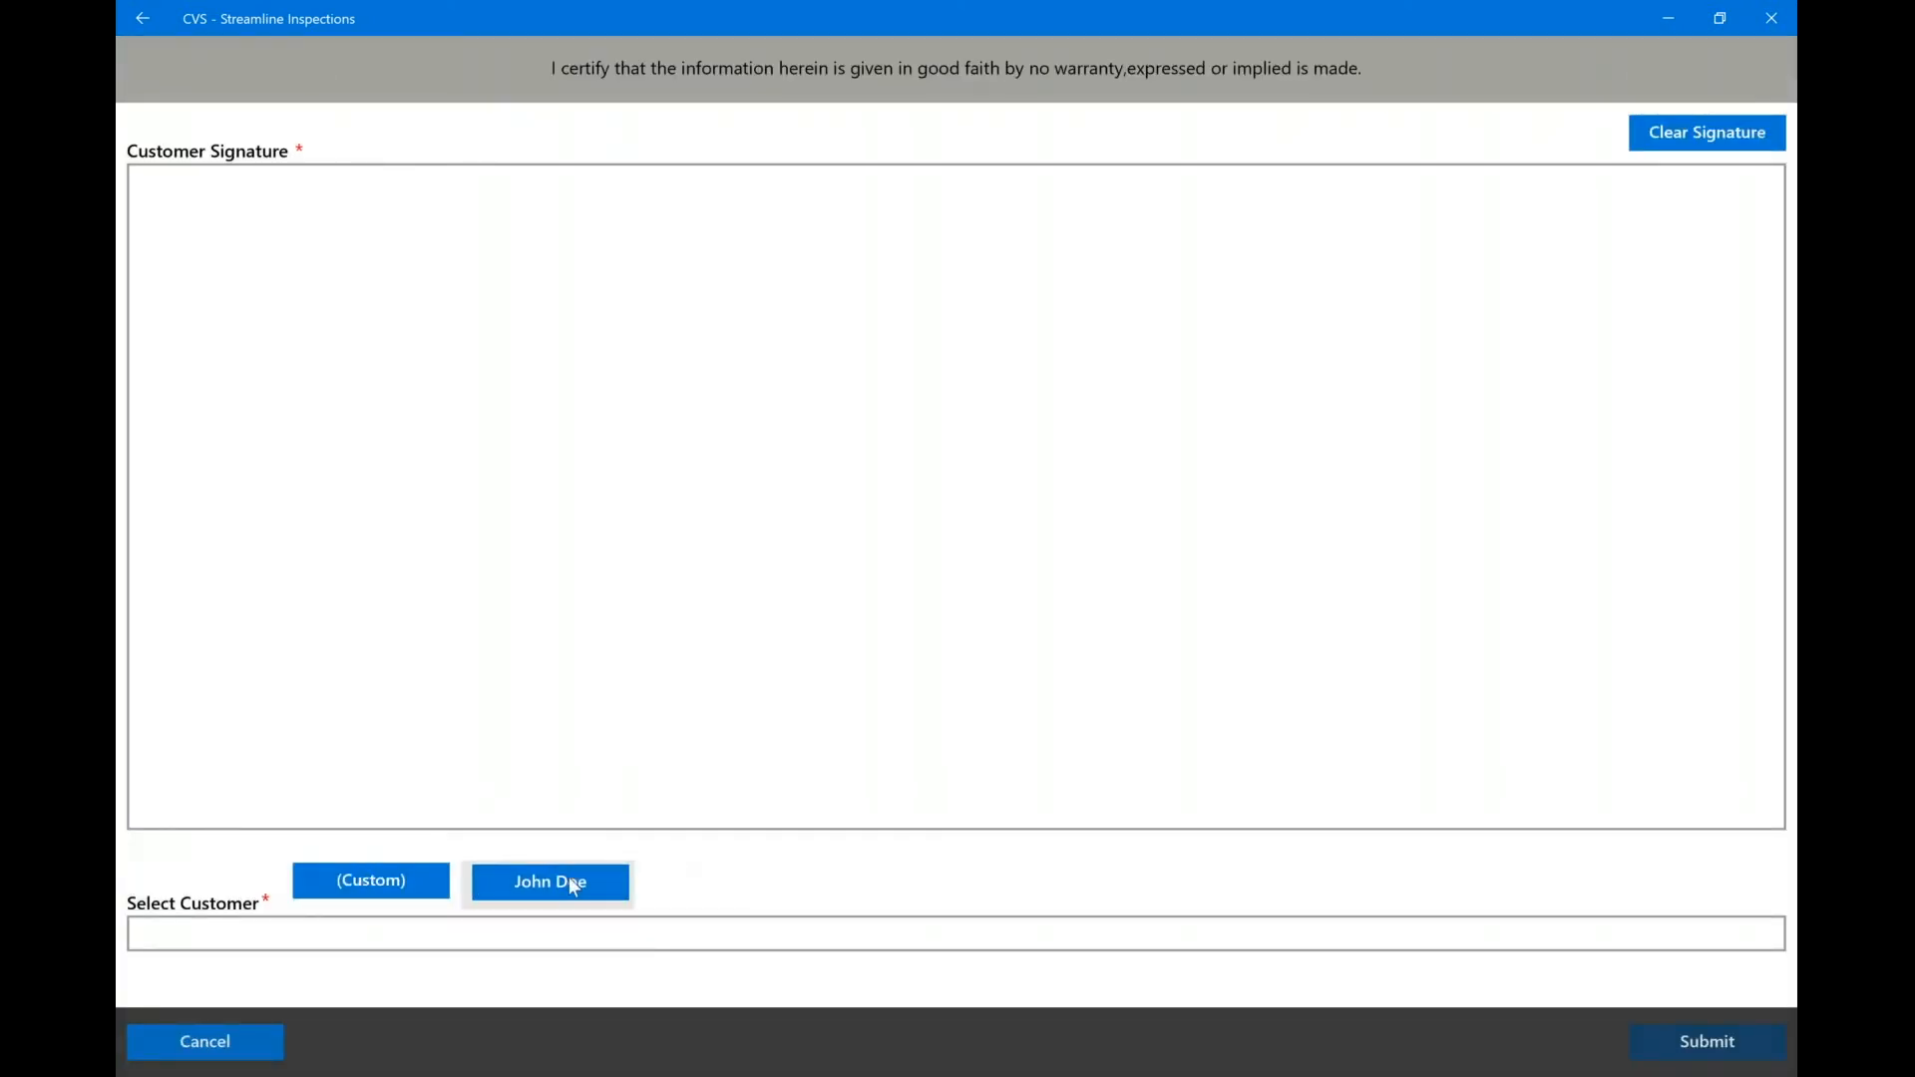
click(574, 887)
drag(798, 444, 764, 672)
drag(678, 493, 830, 431)
drag(1027, 451, 1005, 659)
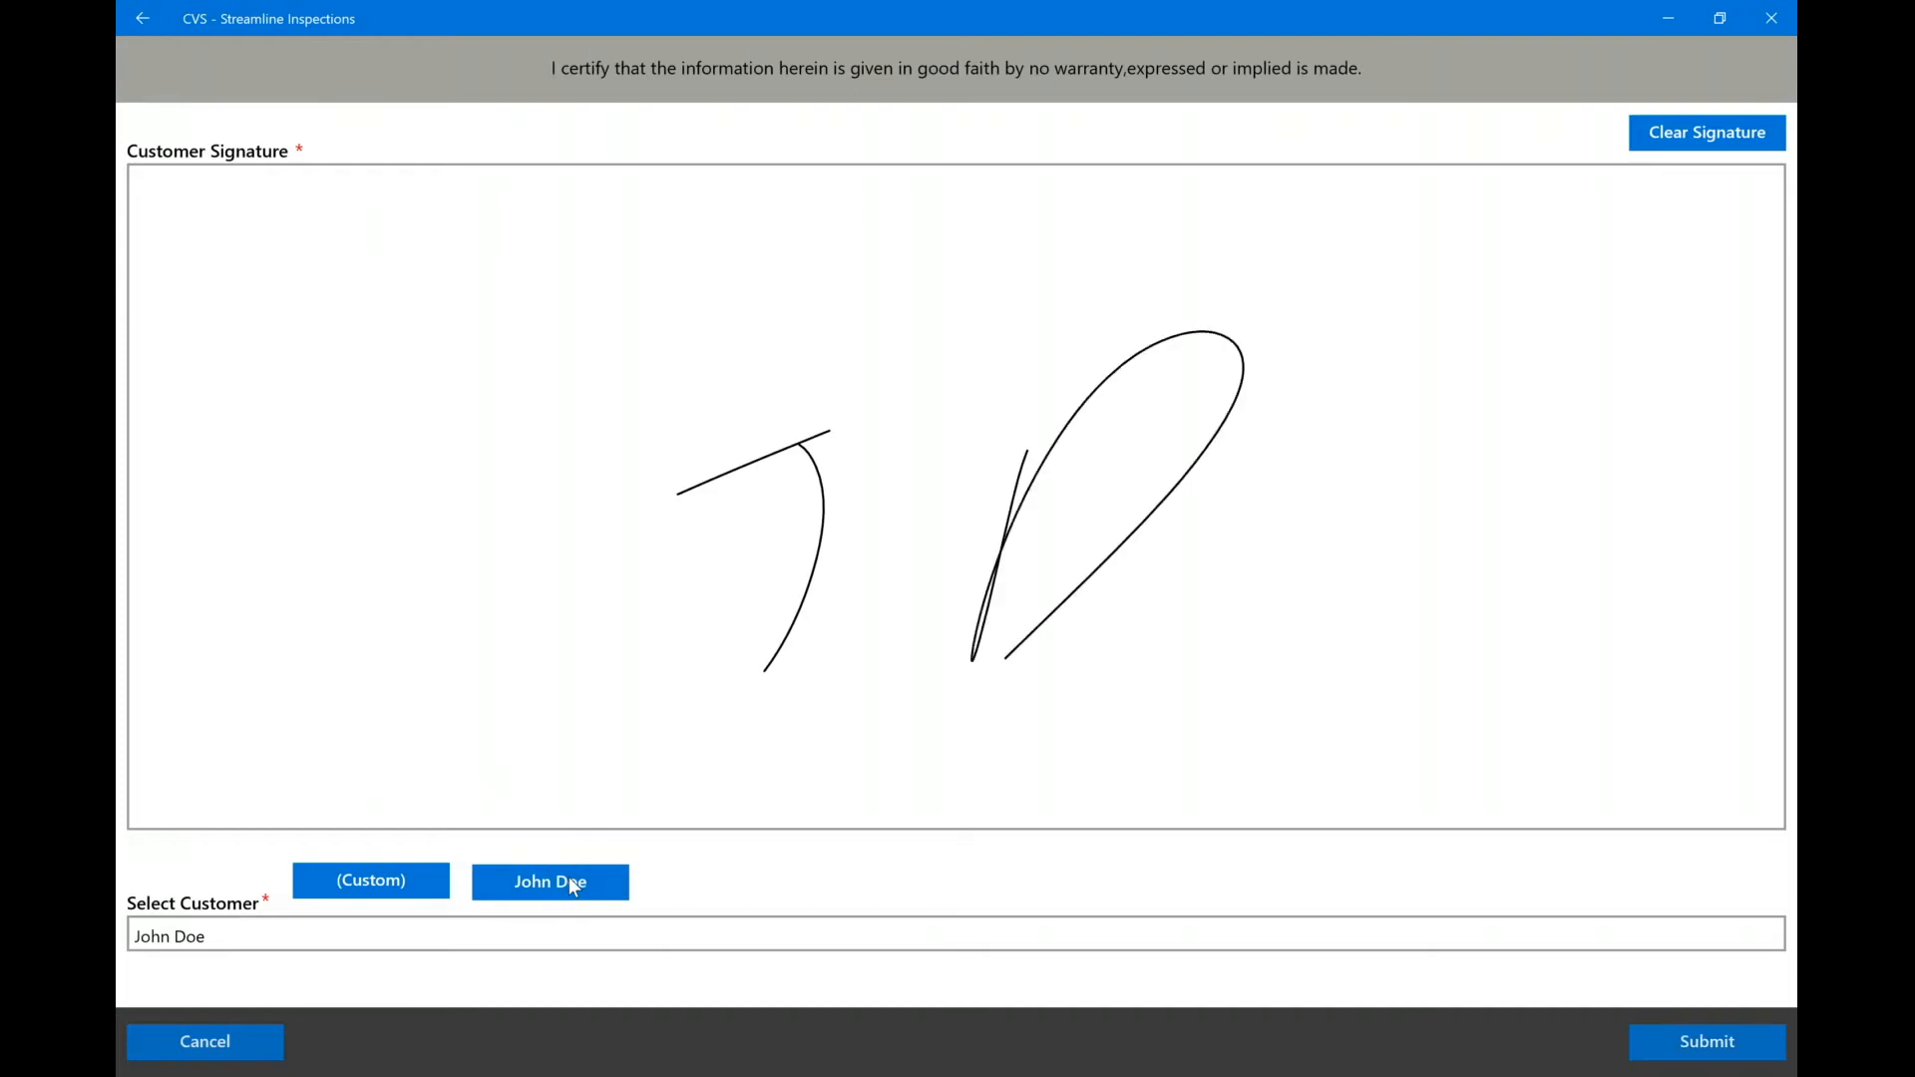
click(1707, 133)
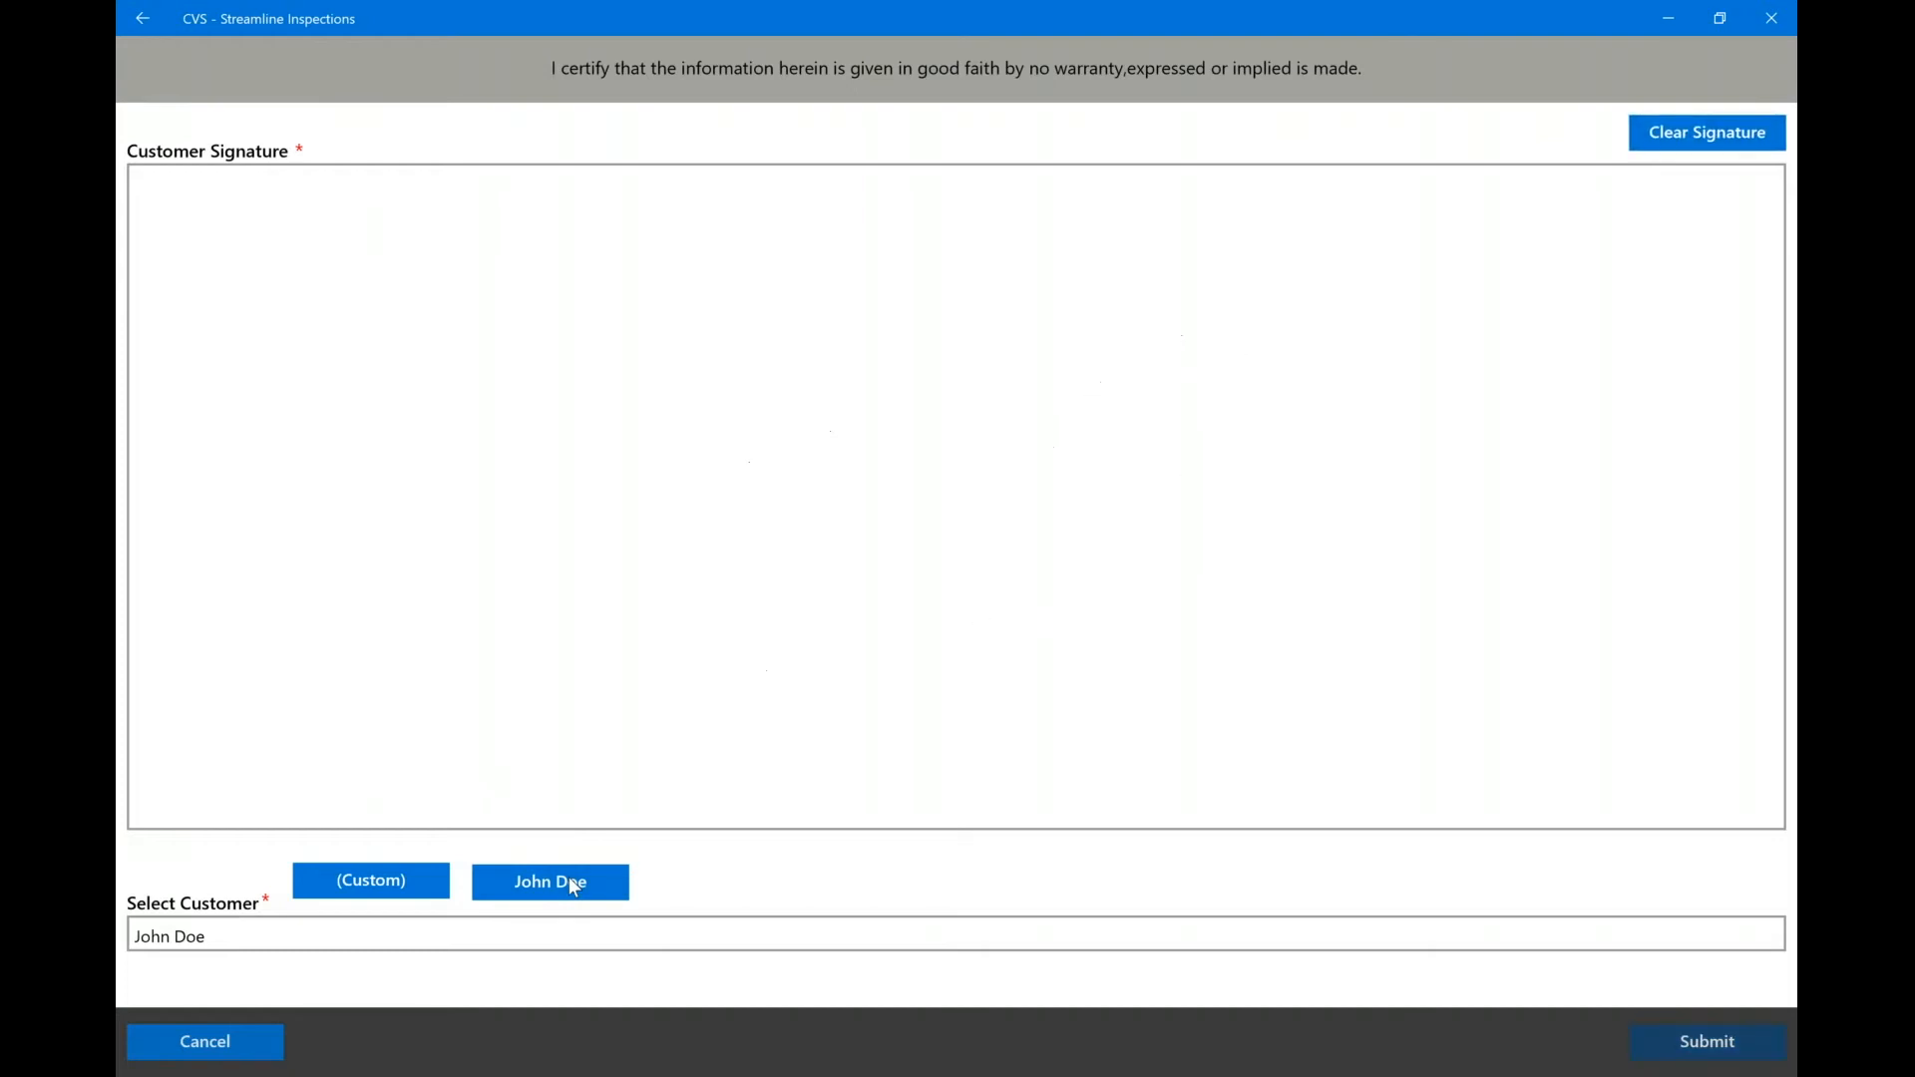
Enter a custom customer name, sign the customer's initials, and submit the signature.
click(356, 883)
text(NSR)
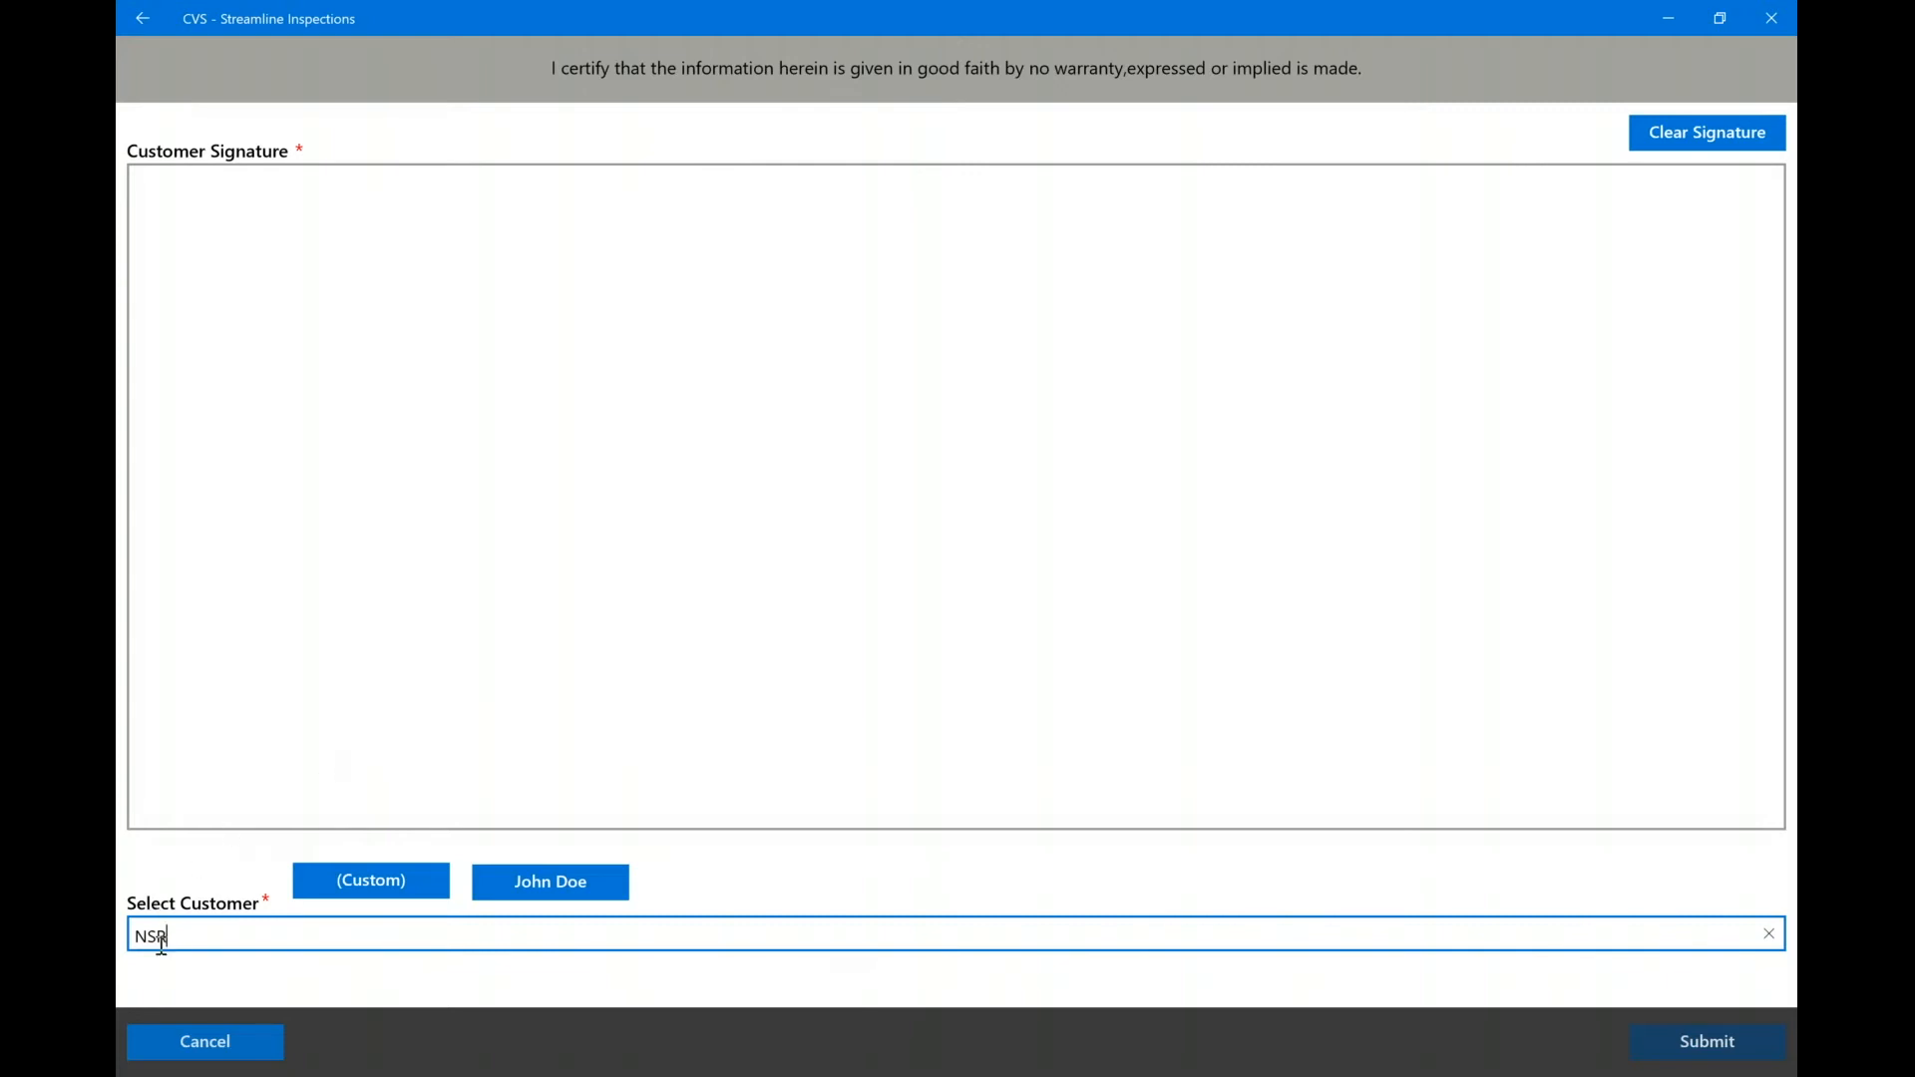
mouse_move(684, 510)
mouse_down()
mouse_move(822, 645)
mouse_move(859, 393)
mouse_up()
mouse_move(1079, 322)
mouse_down()
mouse_move(1008, 397)
mouse_move(953, 592)
mouse_up()
mouse_move(1141, 418)
mouse_down()
mouse_move(1140, 601)
mouse_move(1412, 546)
mouse_up()
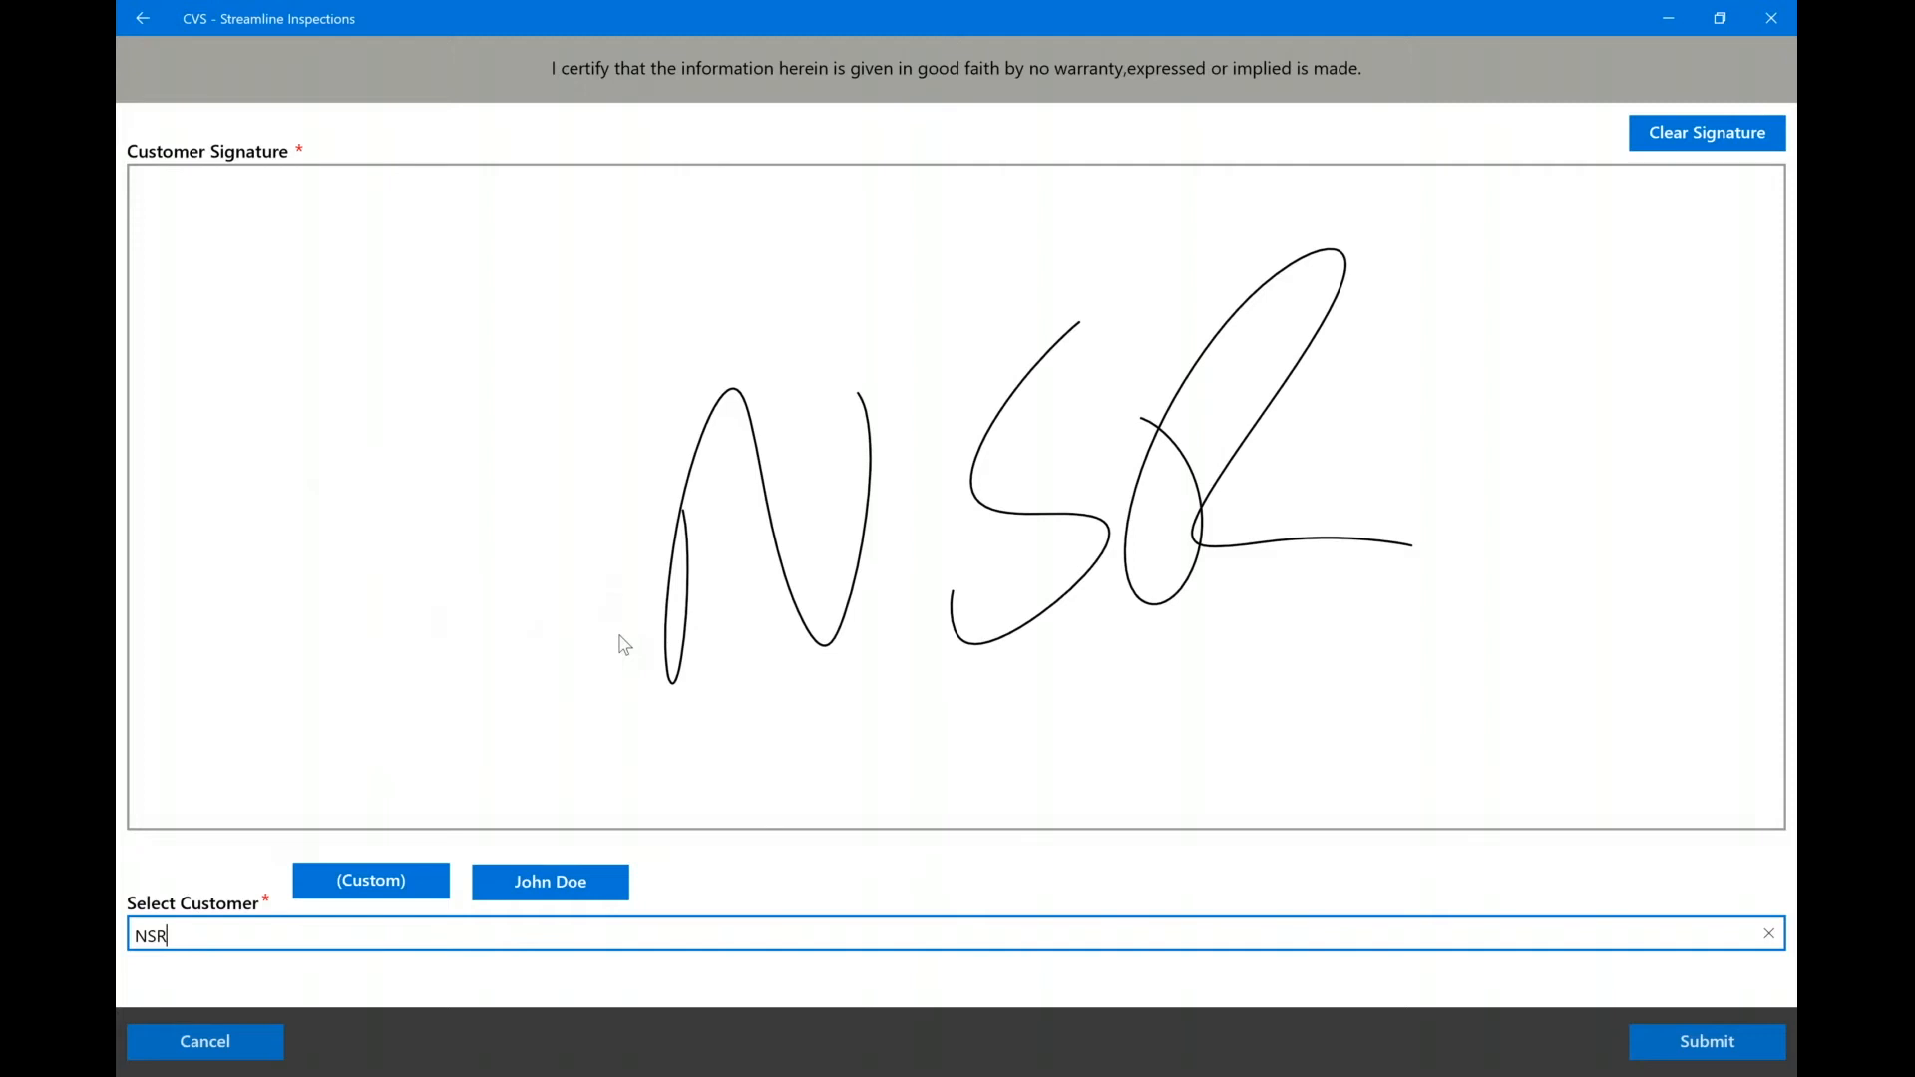
key(Return)
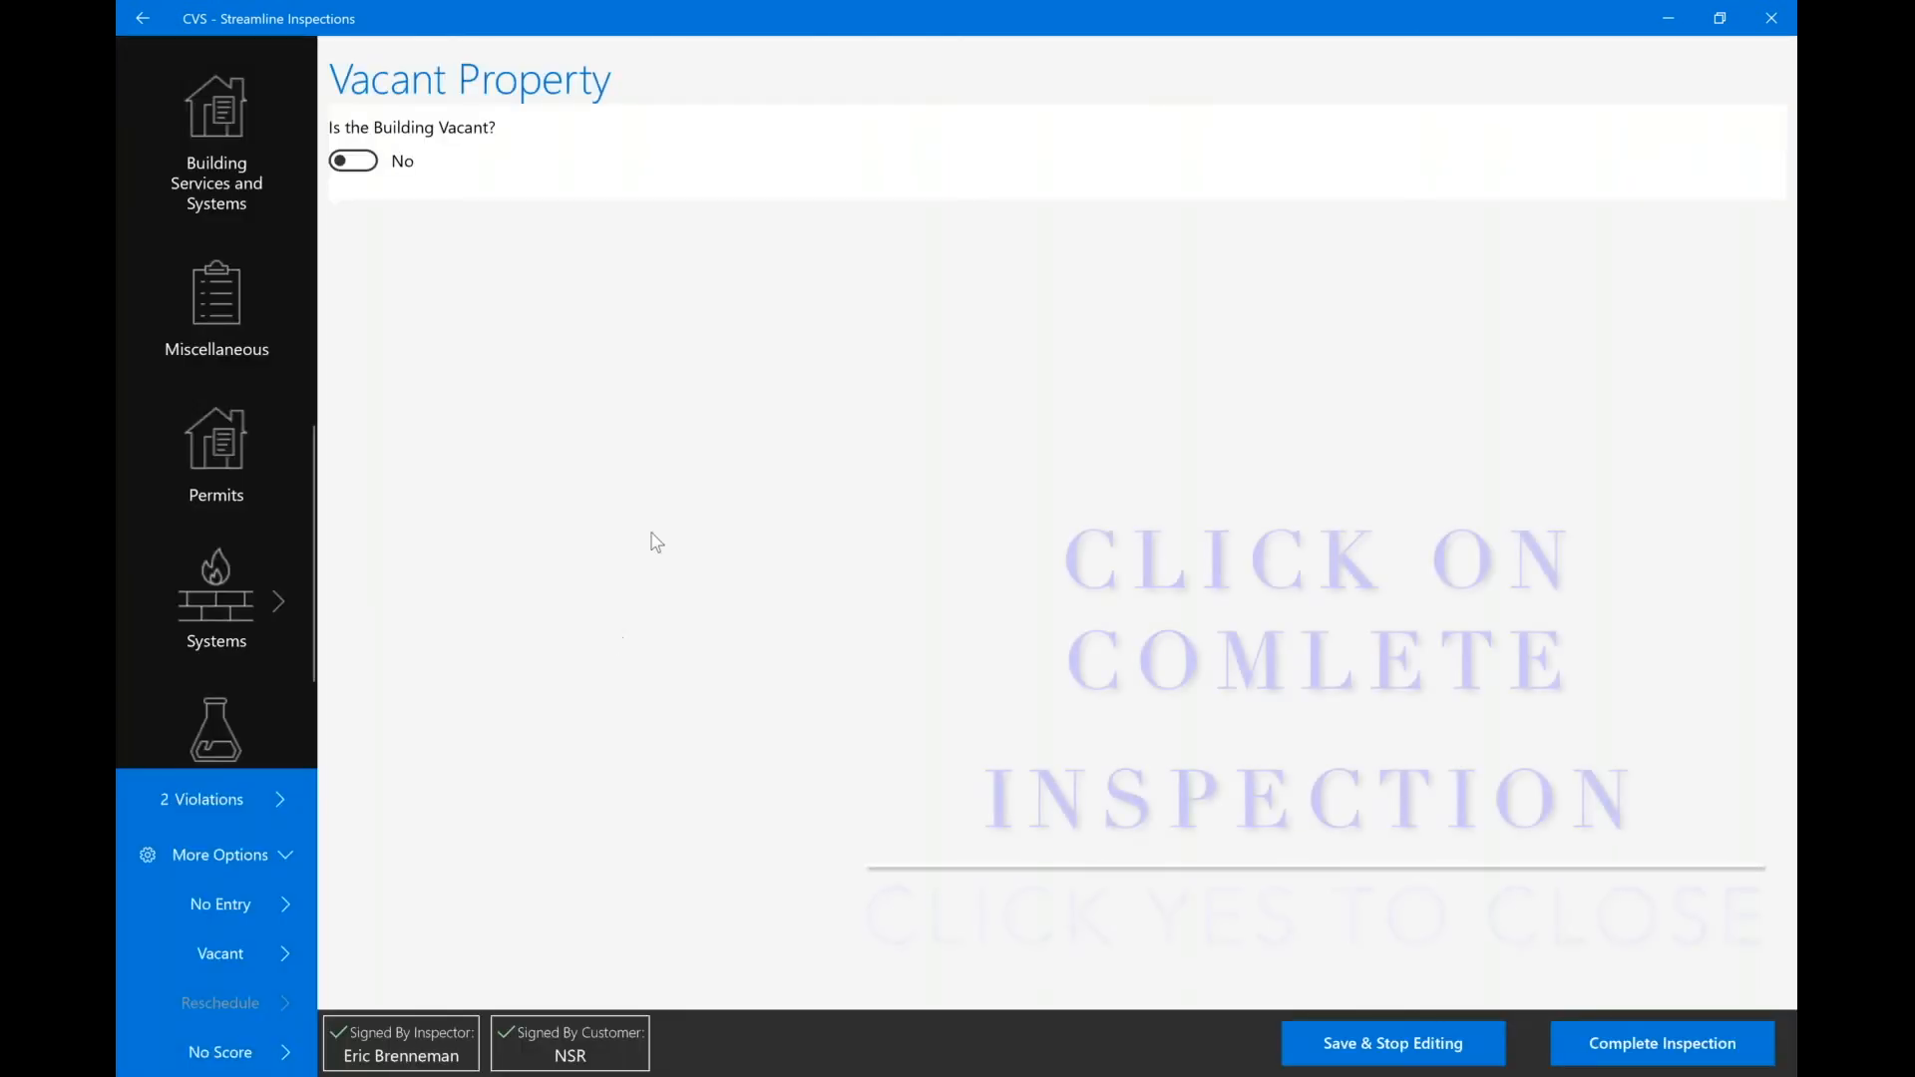
Complete the inspection, confirming with Yes - Complete.
click(1660, 1054)
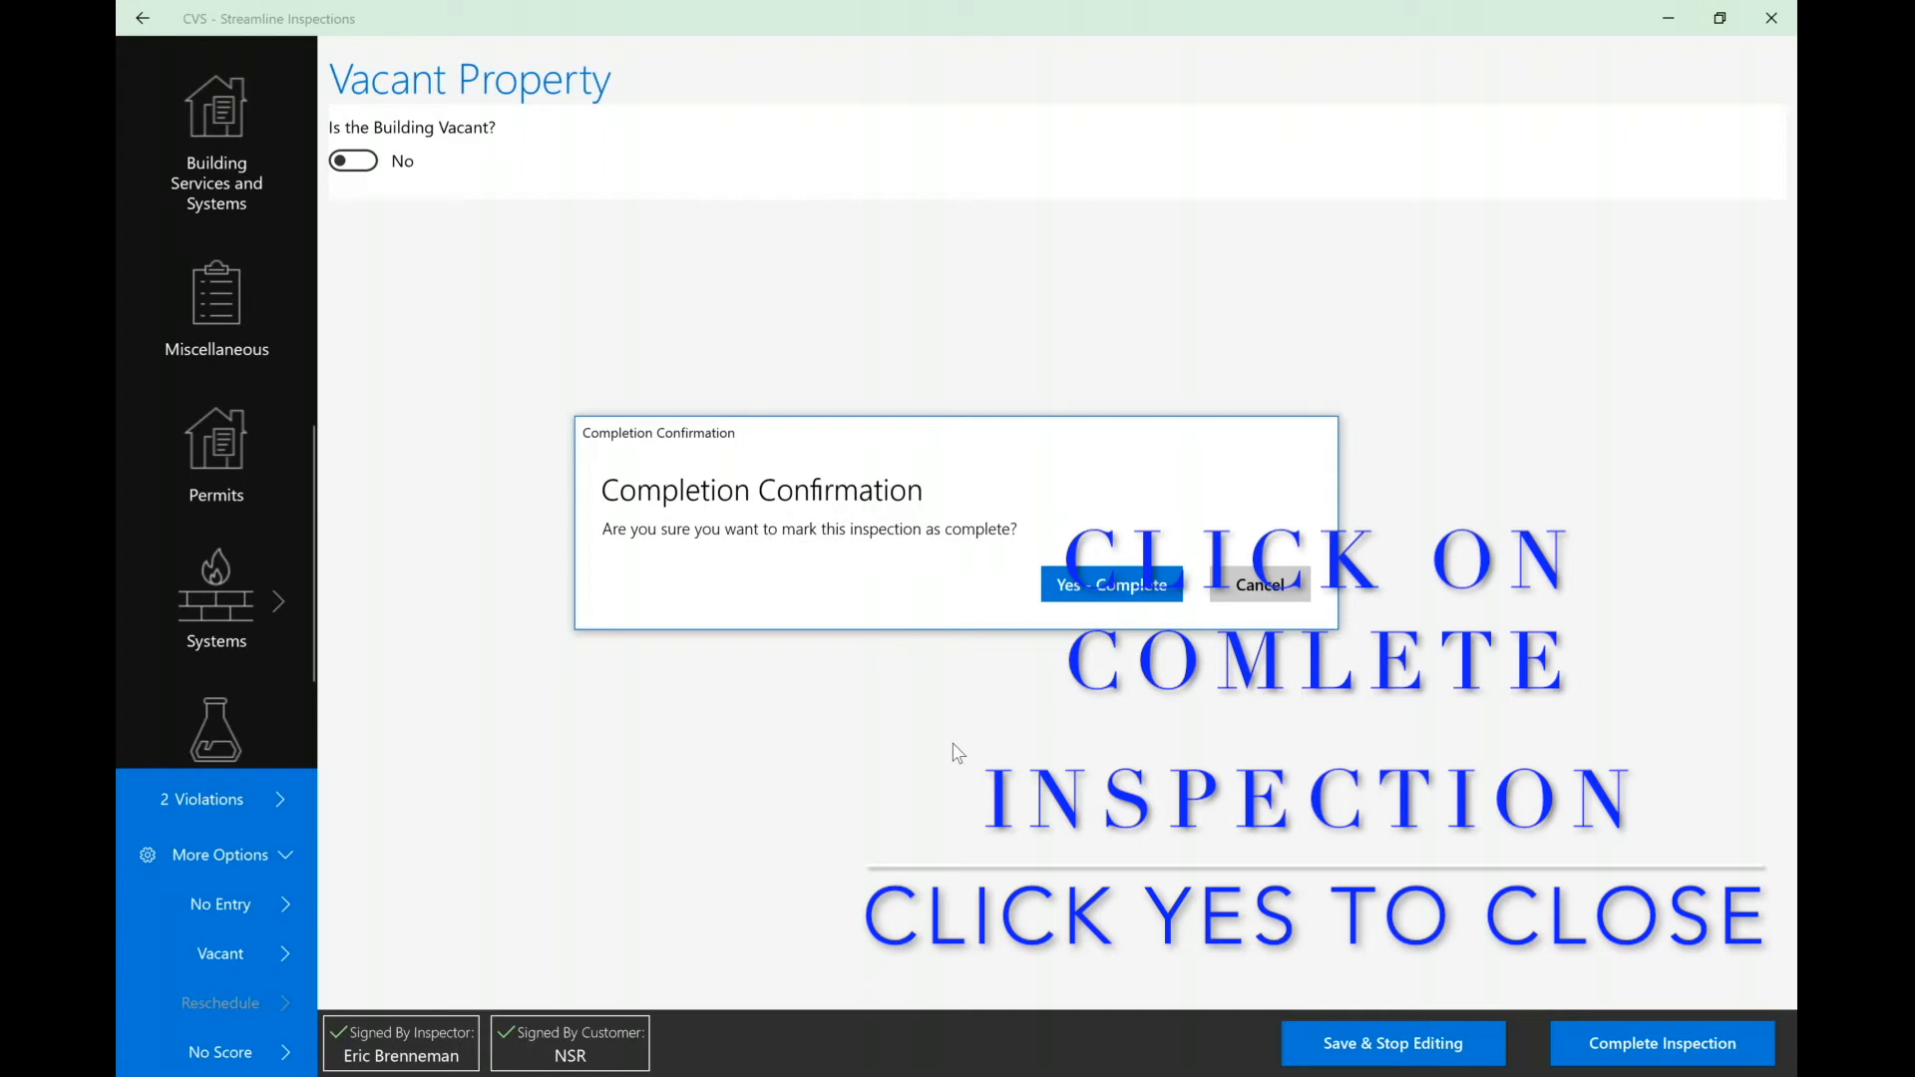
click(1114, 595)
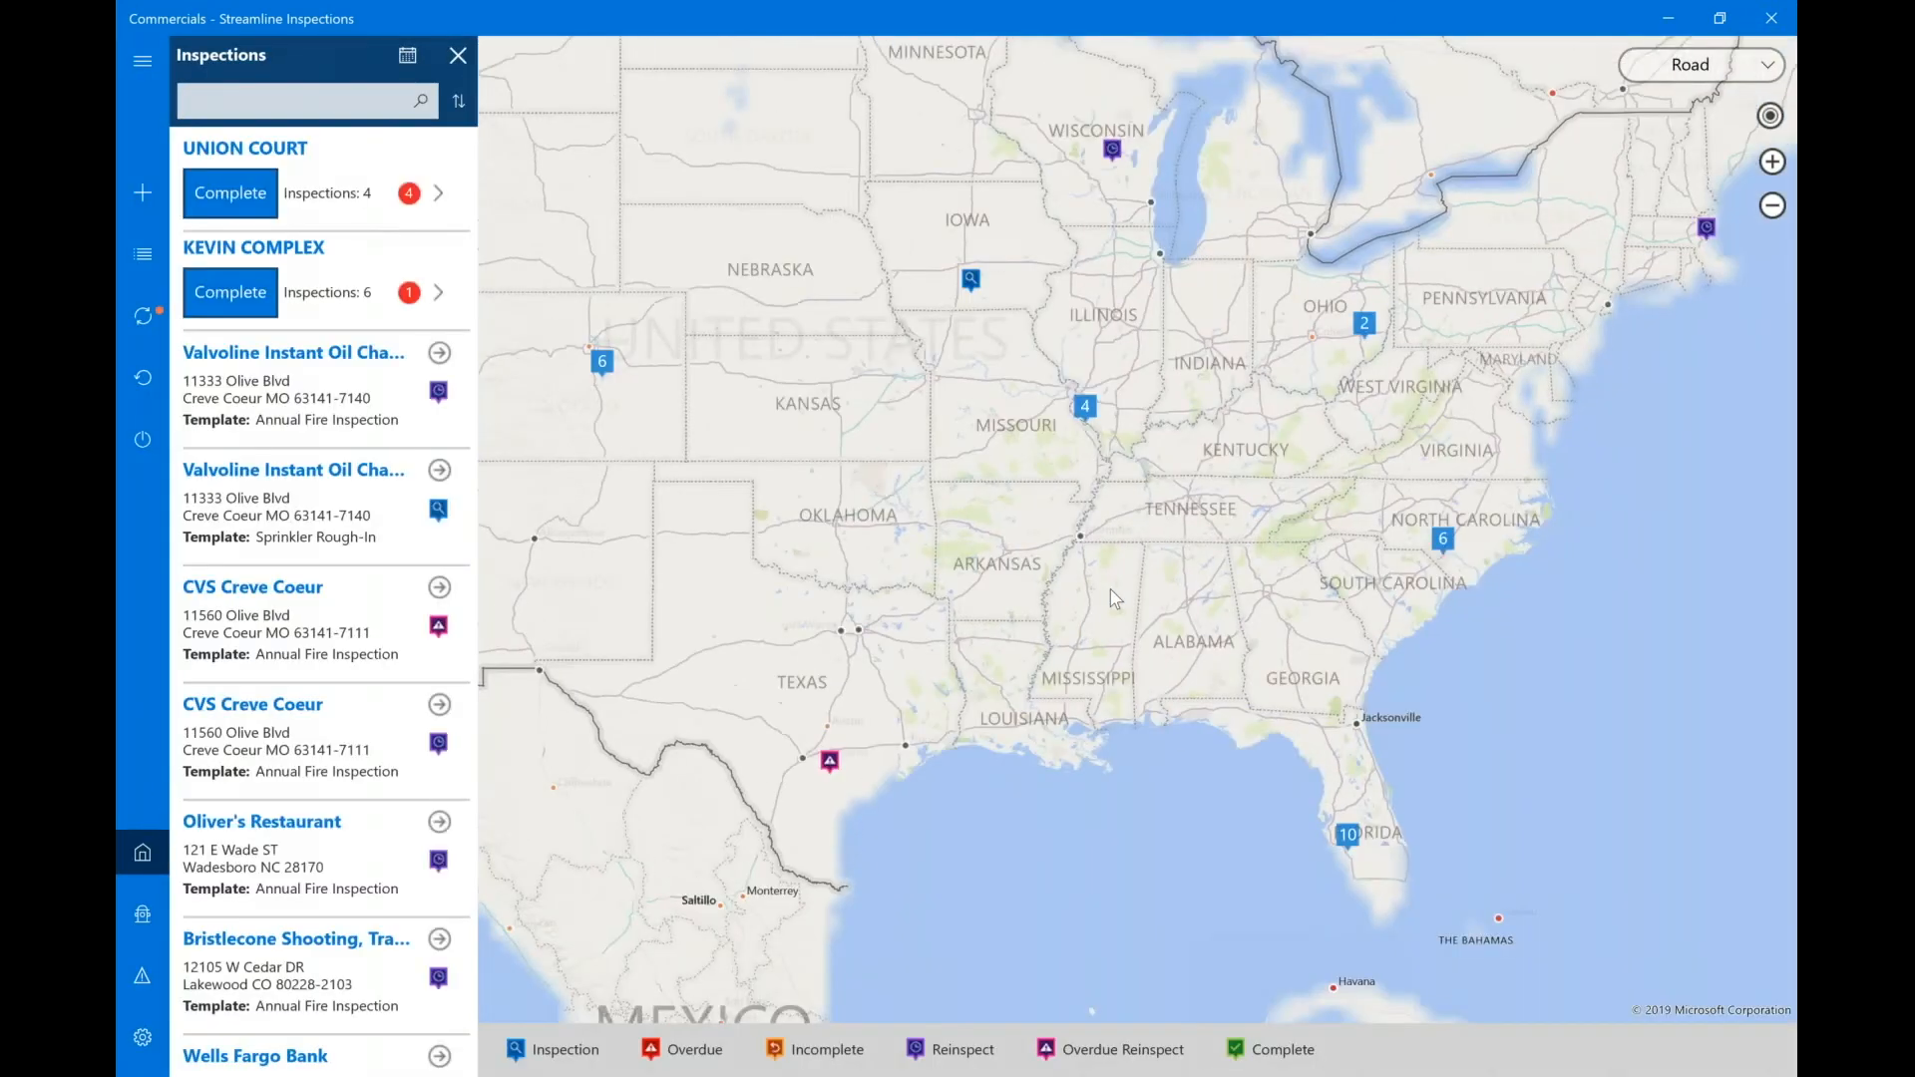
Filter inspections by 'wade', sync the completed inspection, and check the 09/27/2019 CVS re-inspection.
click(244, 105)
text(w)
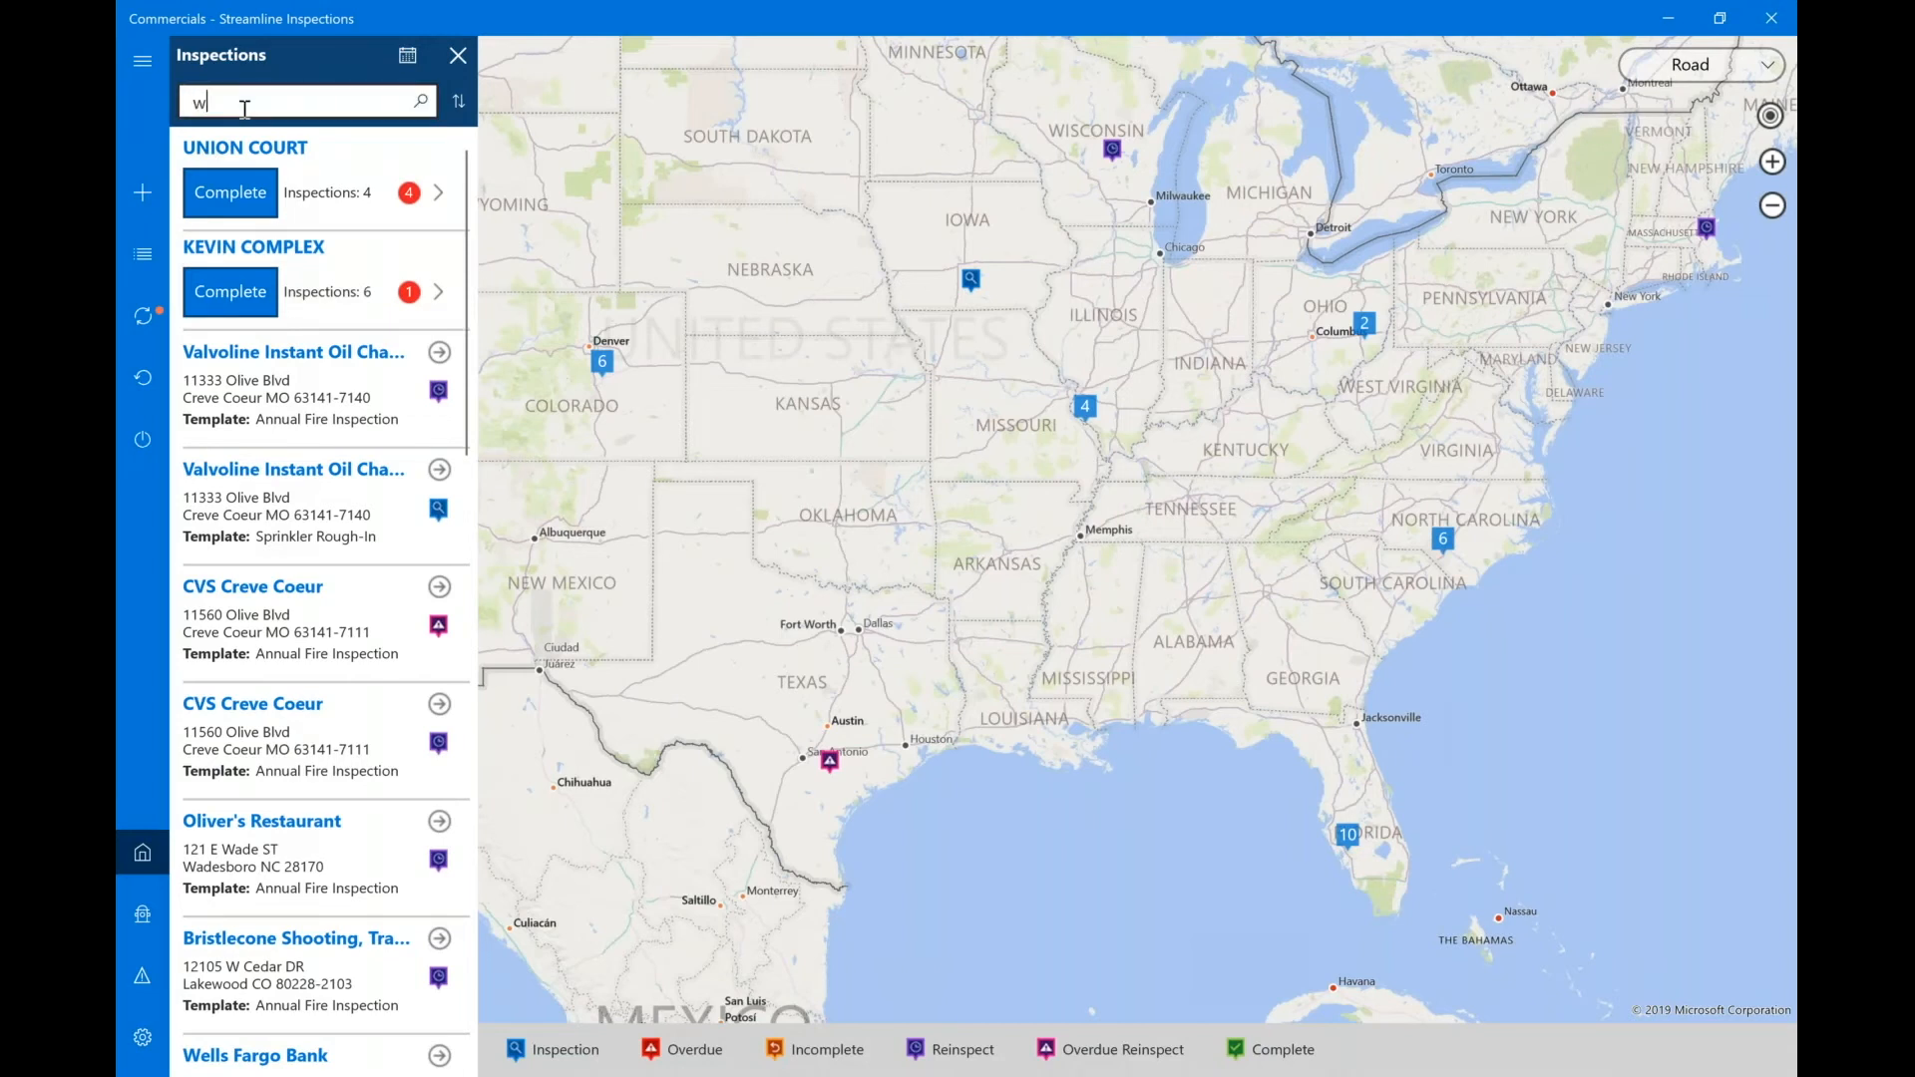
text(ade)
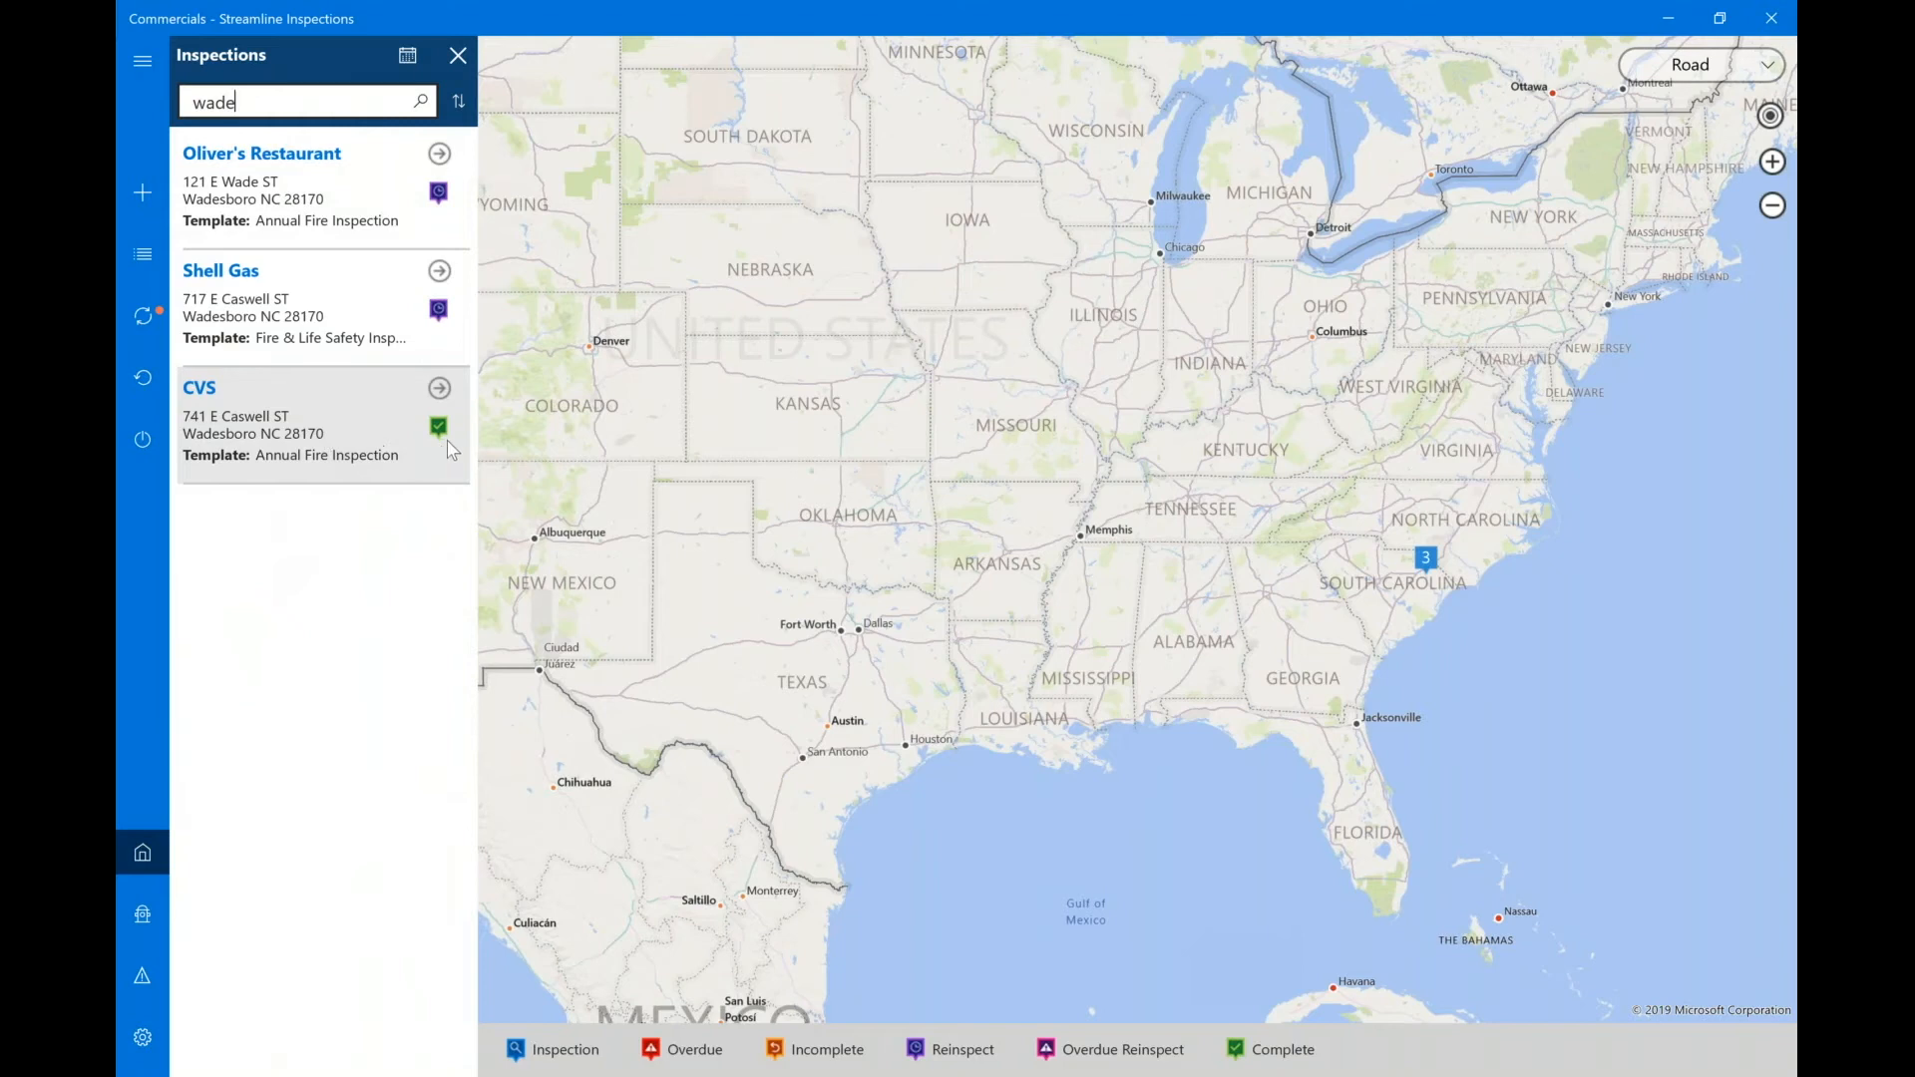
click(142, 324)
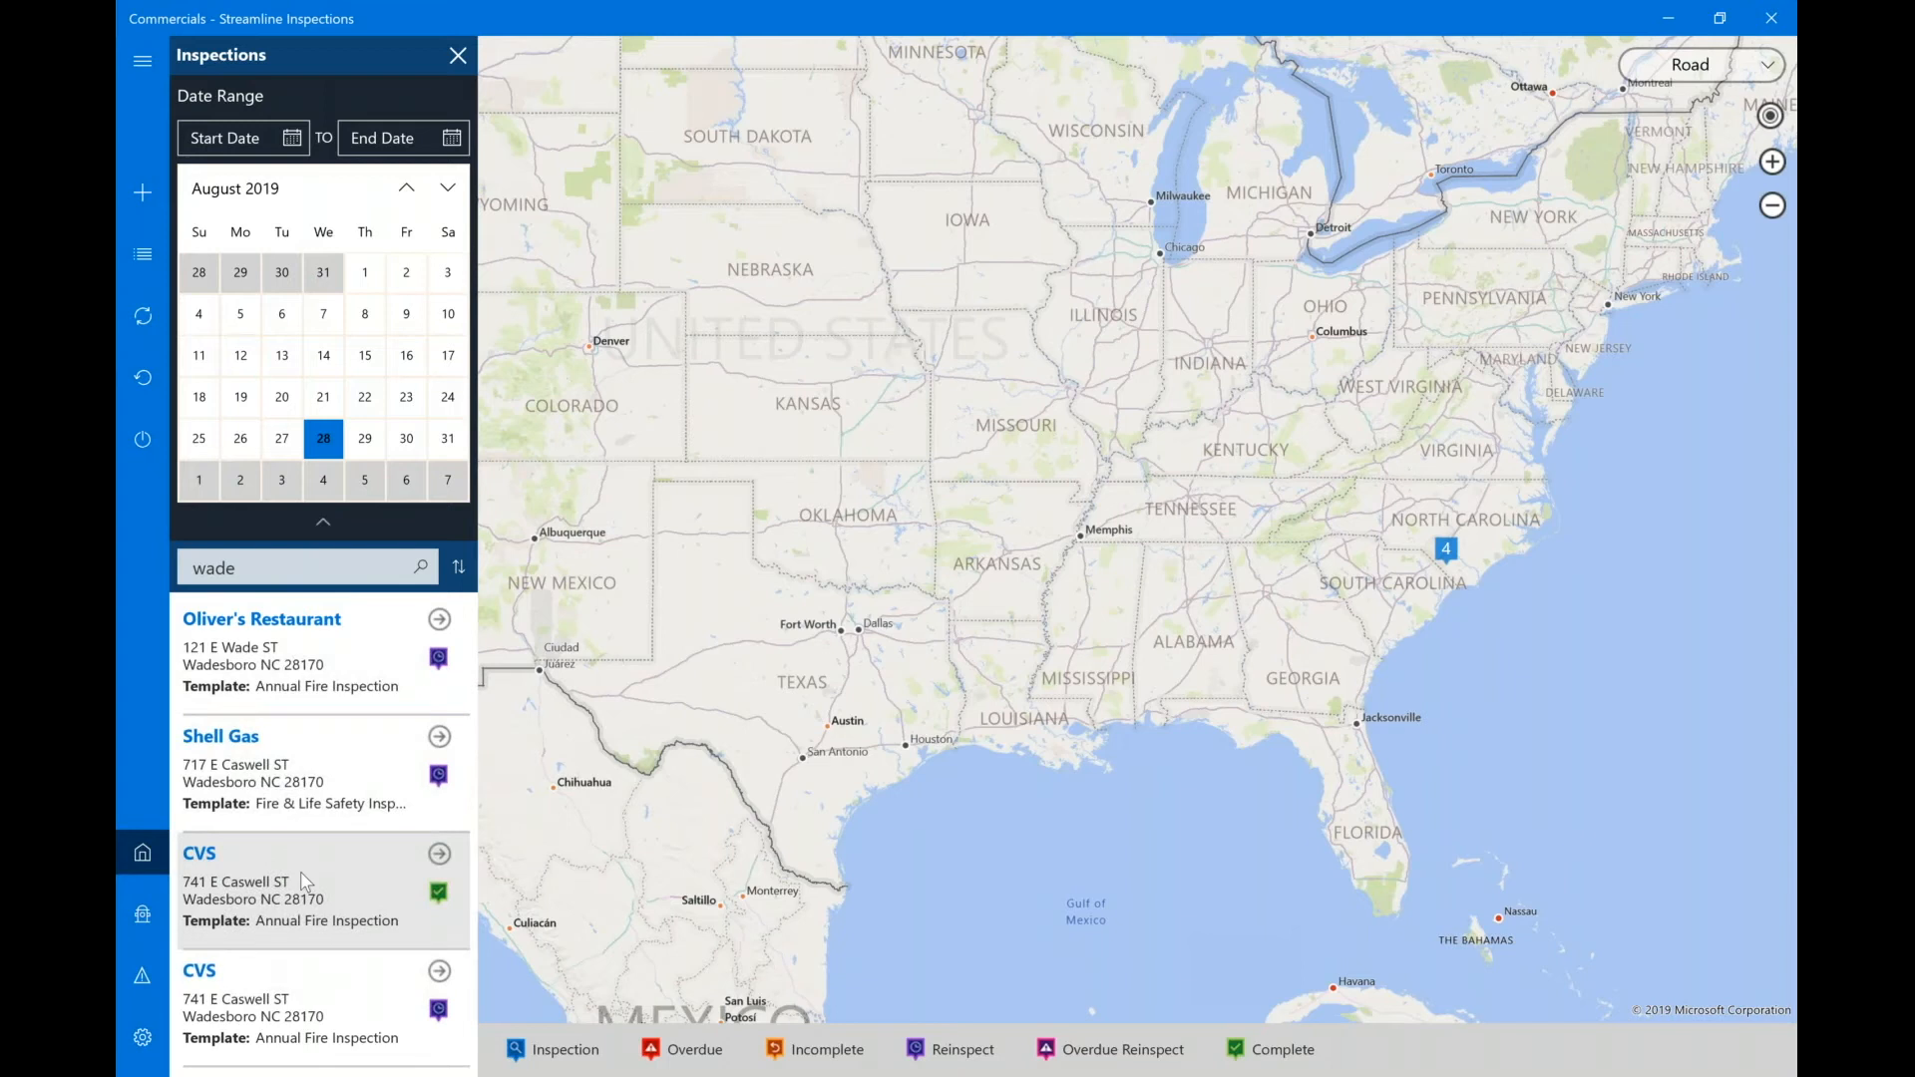
click(354, 1017)
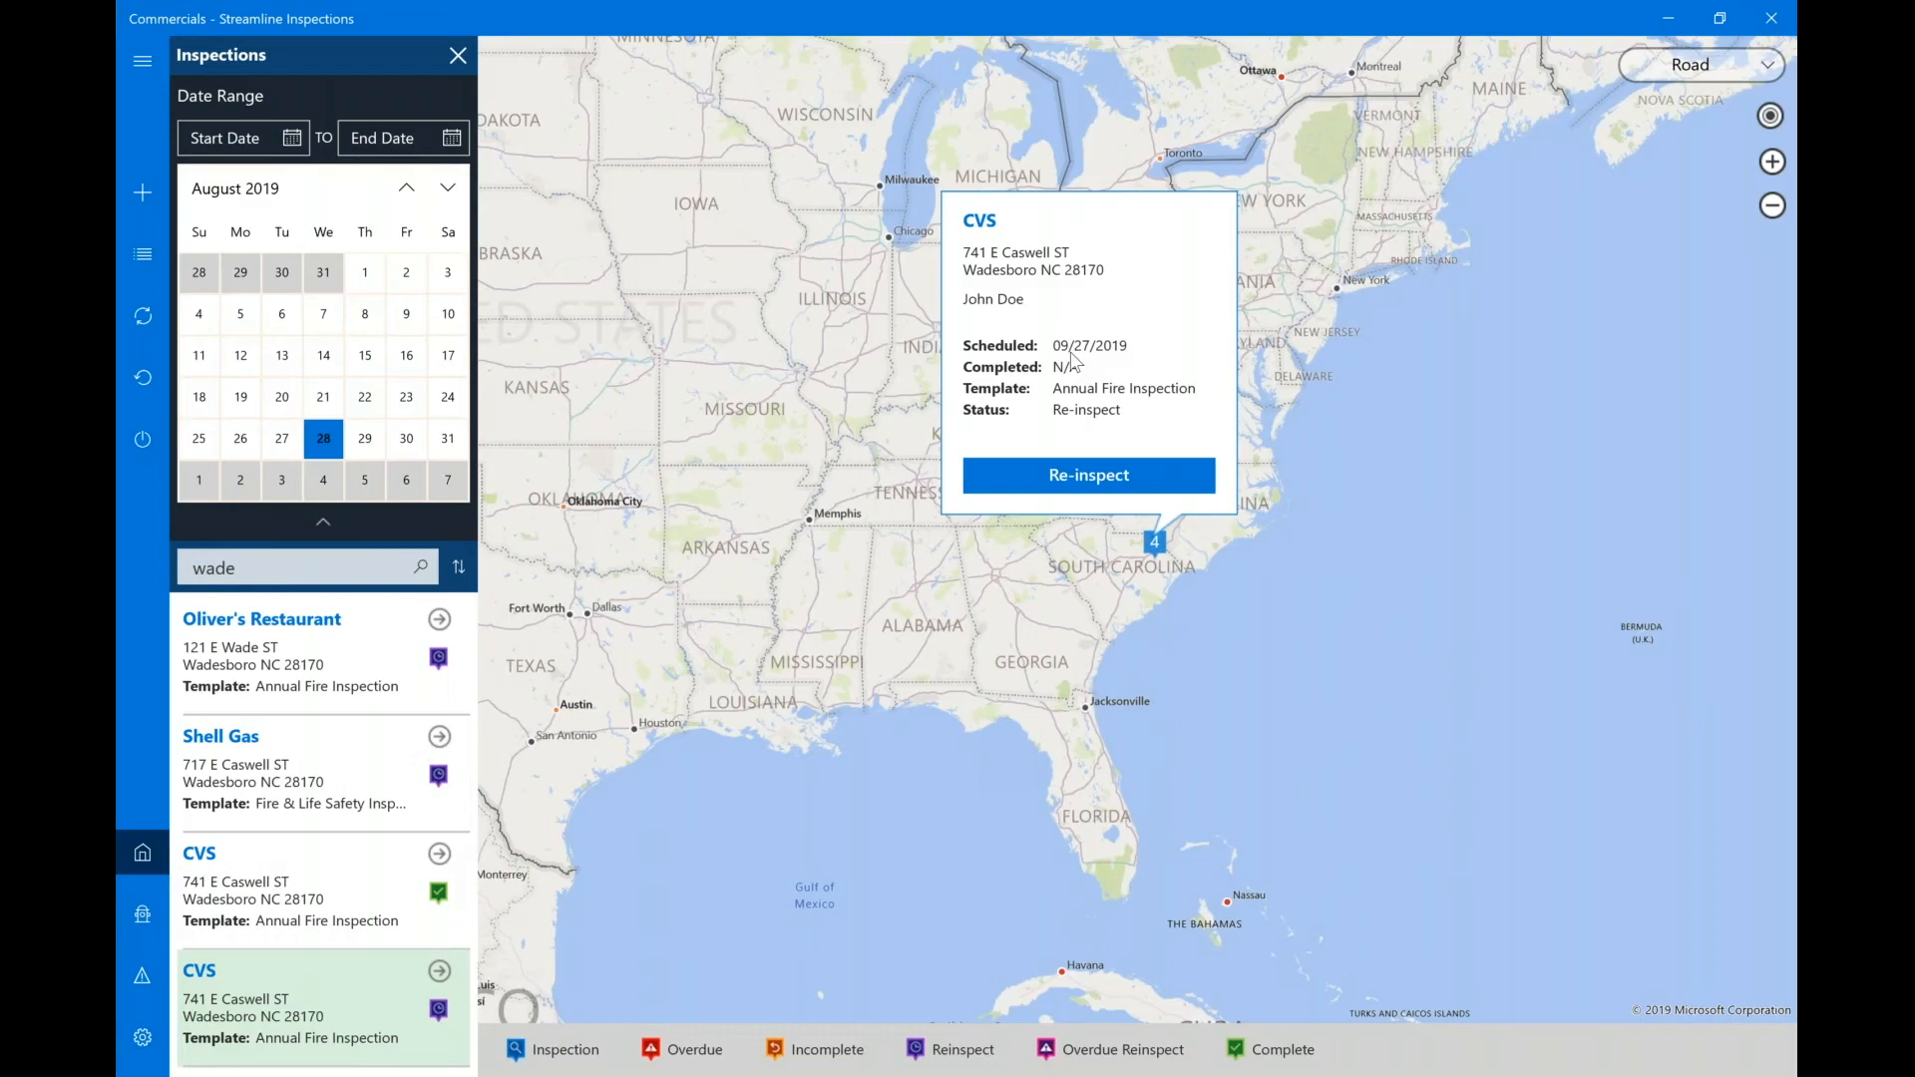
key(alt+Tab)
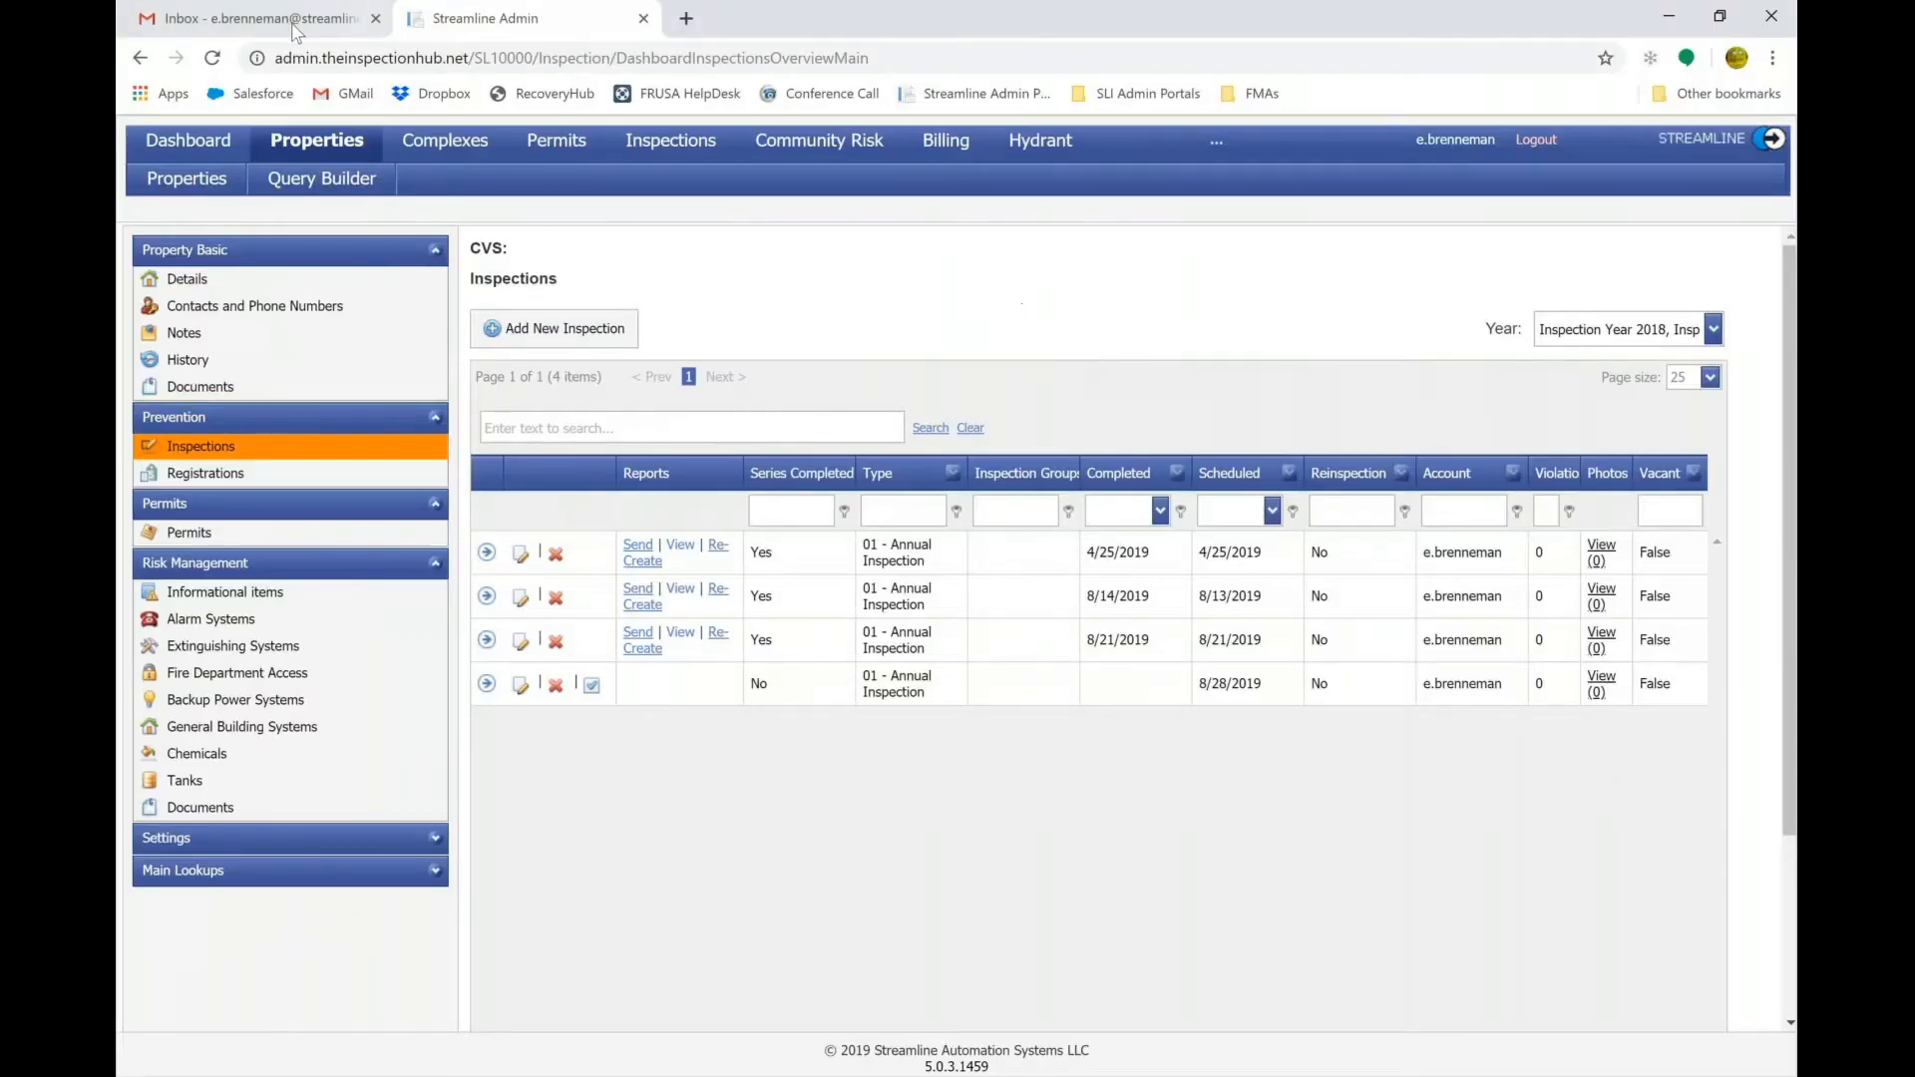
Refresh Gmail, open the Anytown Fire Department report email, and preview Permit Inspection Report.pdf.
click(291, 30)
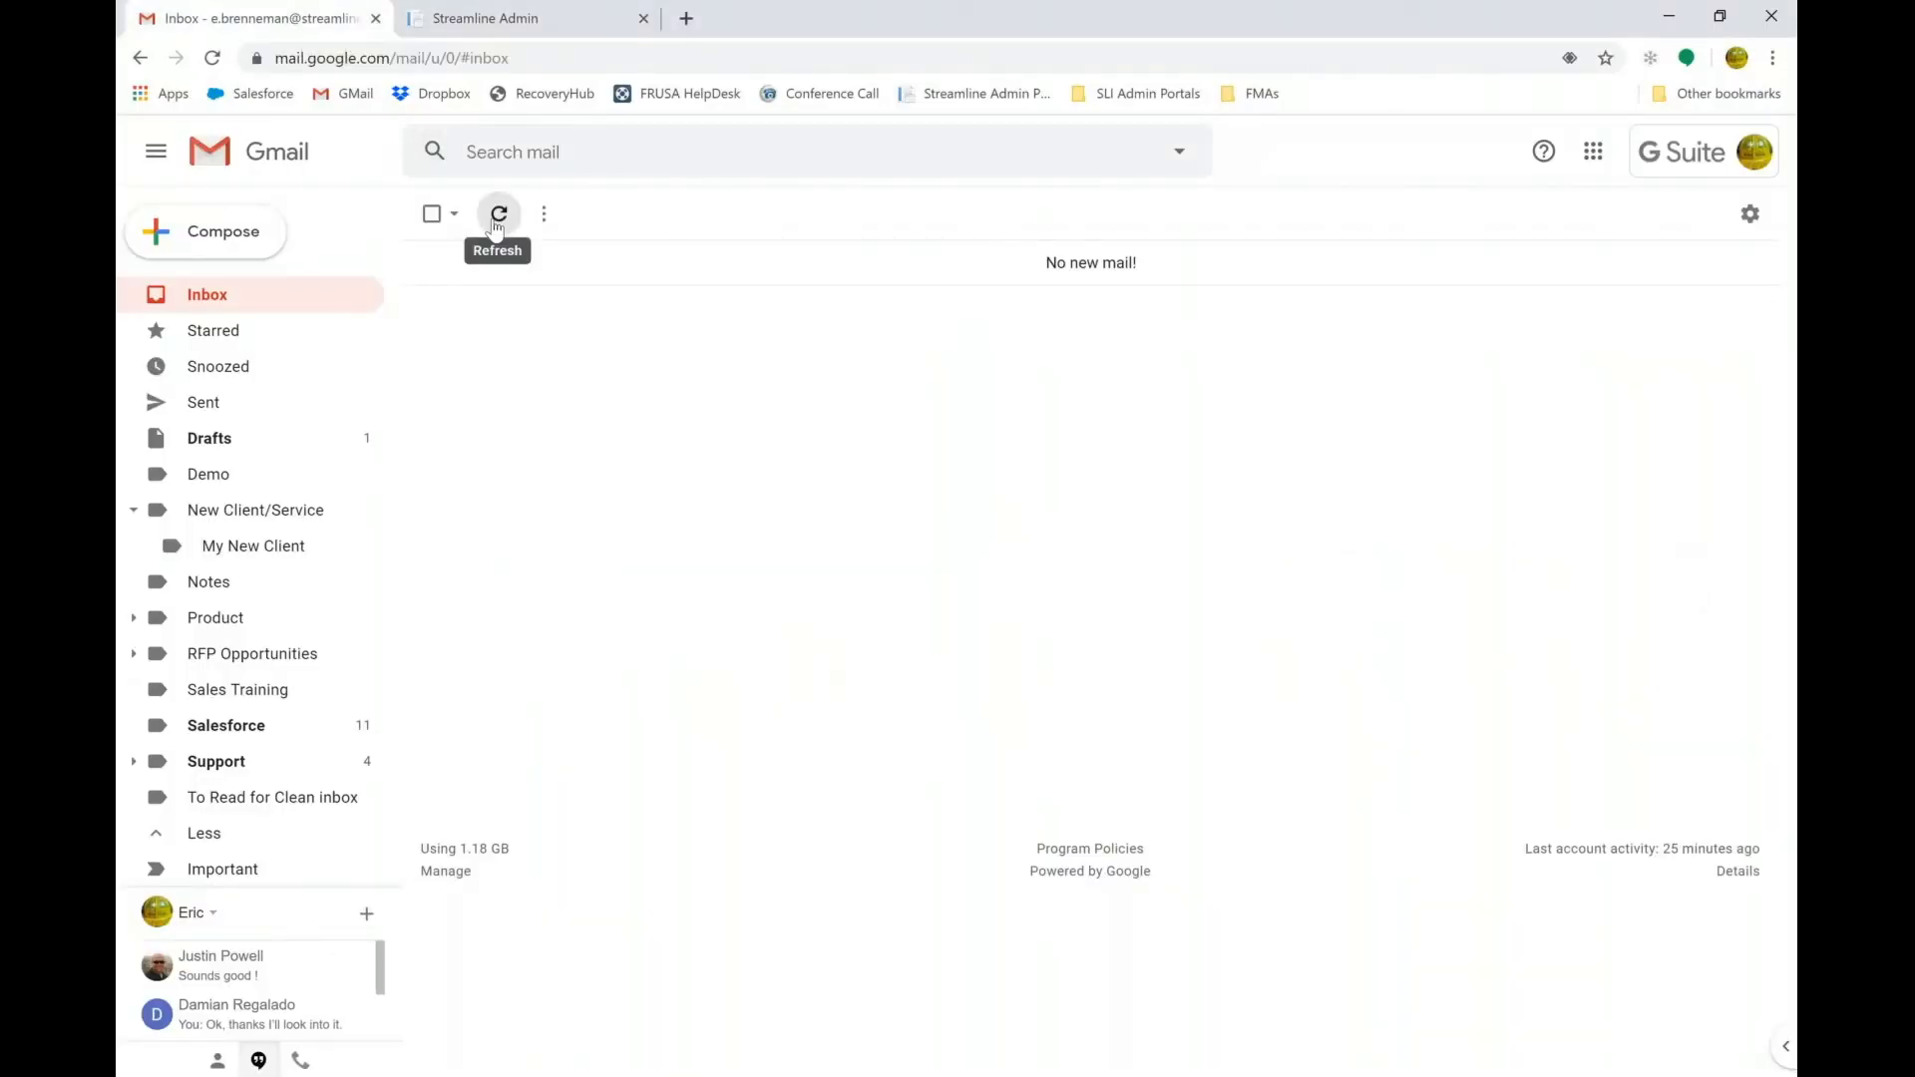
click(495, 224)
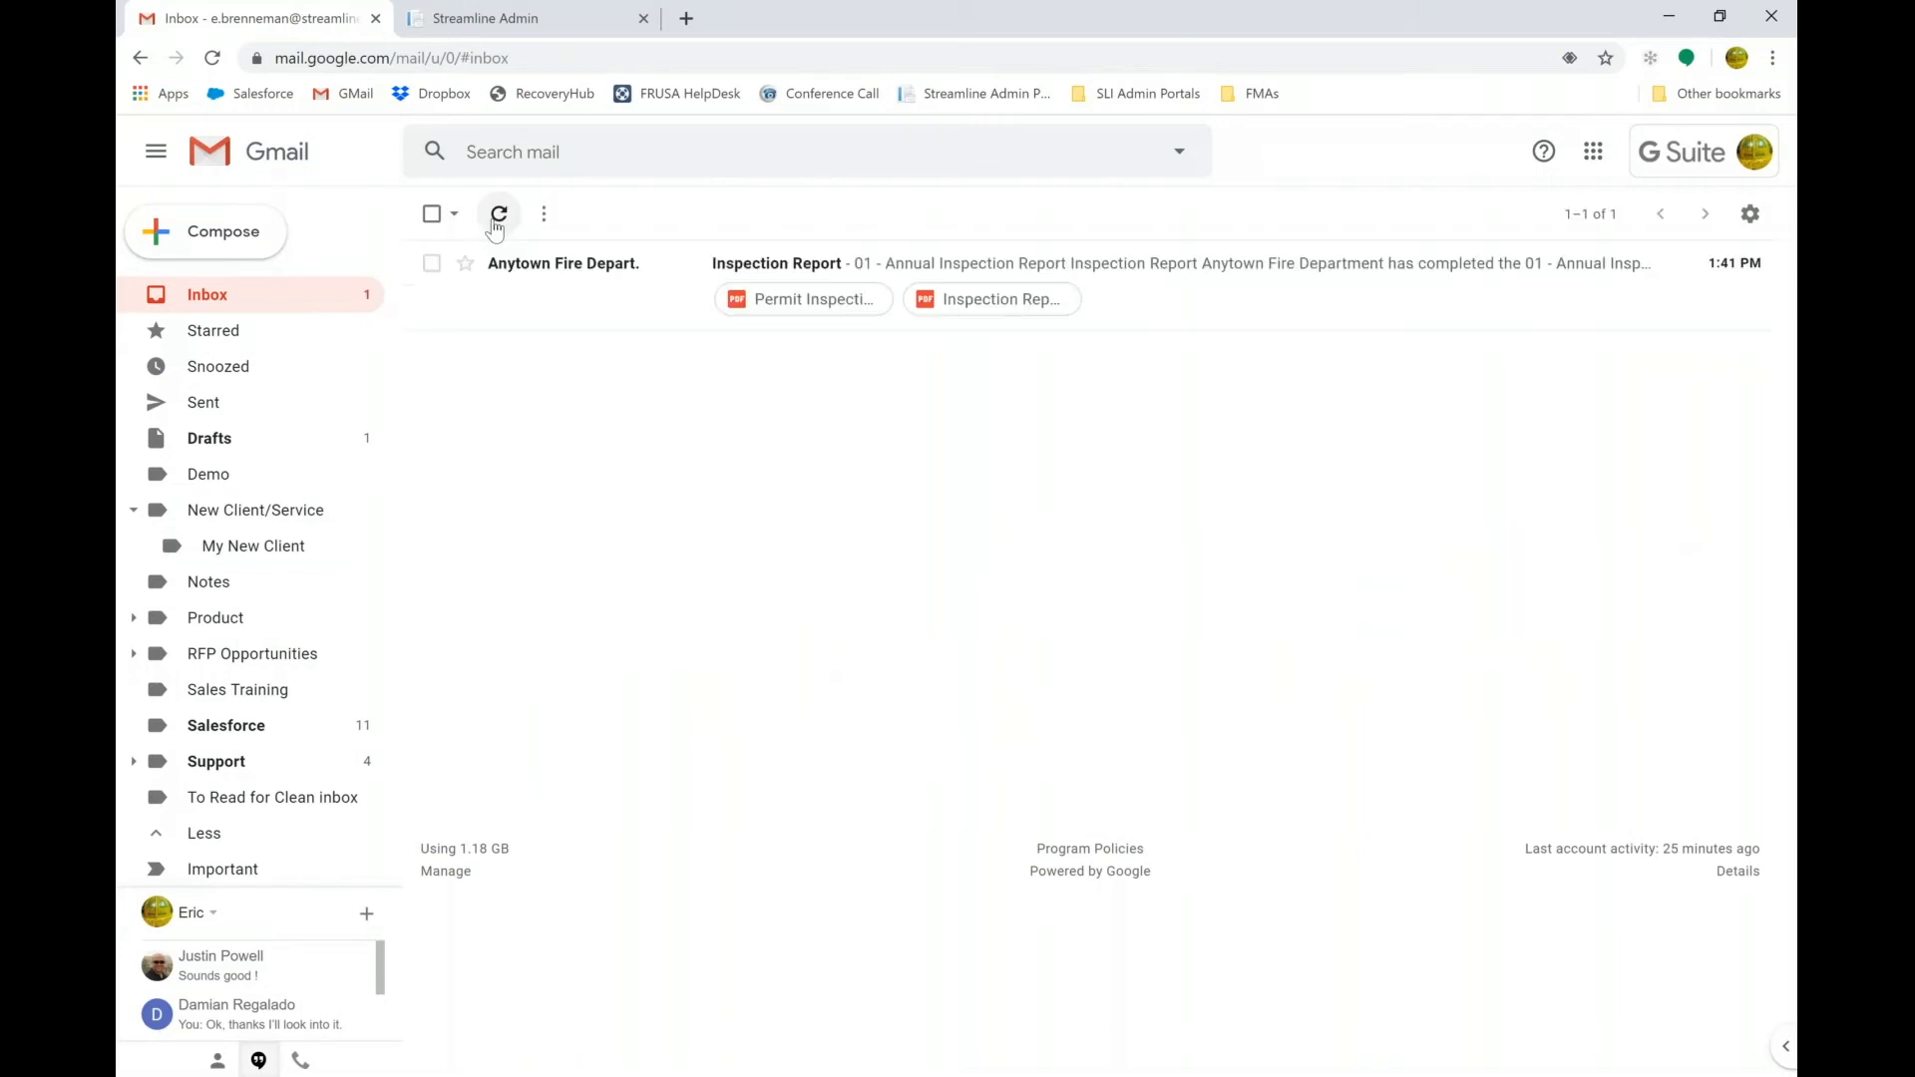
click(566, 305)
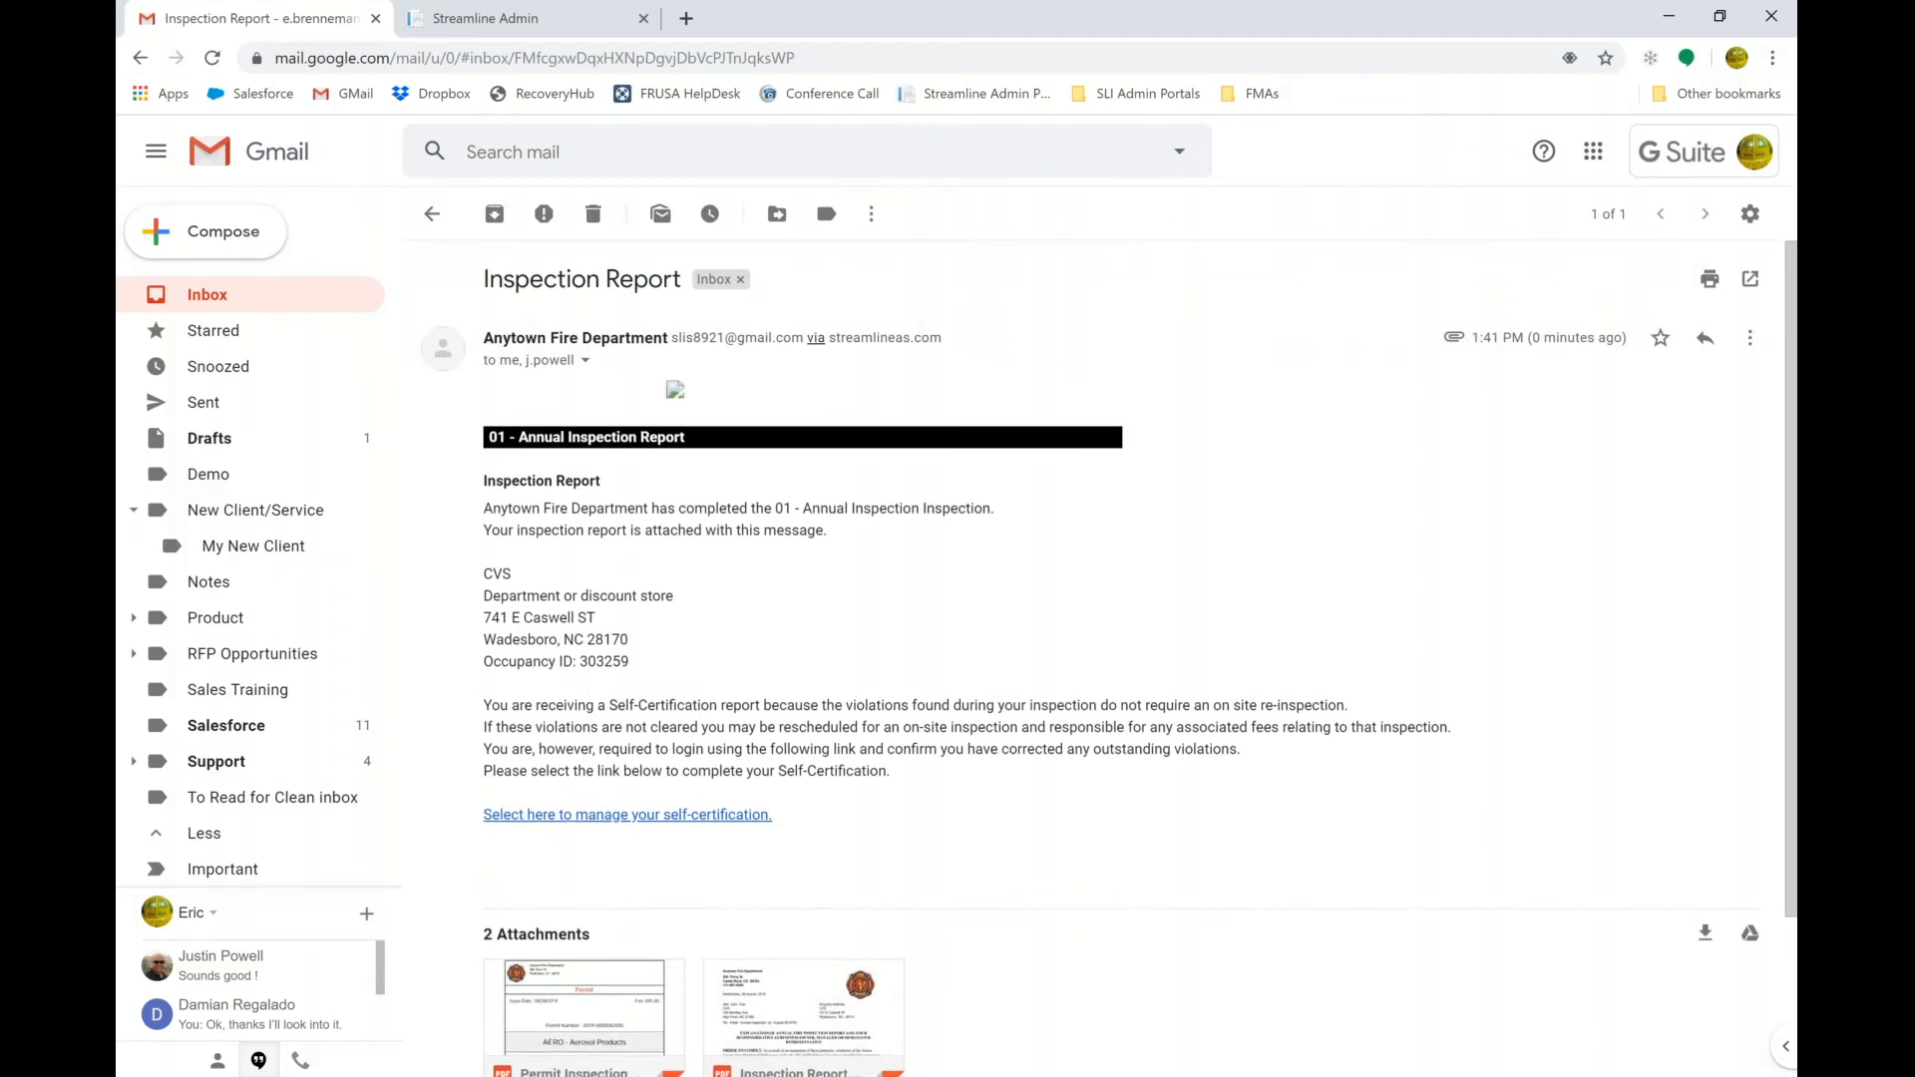
scroll(595, 522, down, 1)
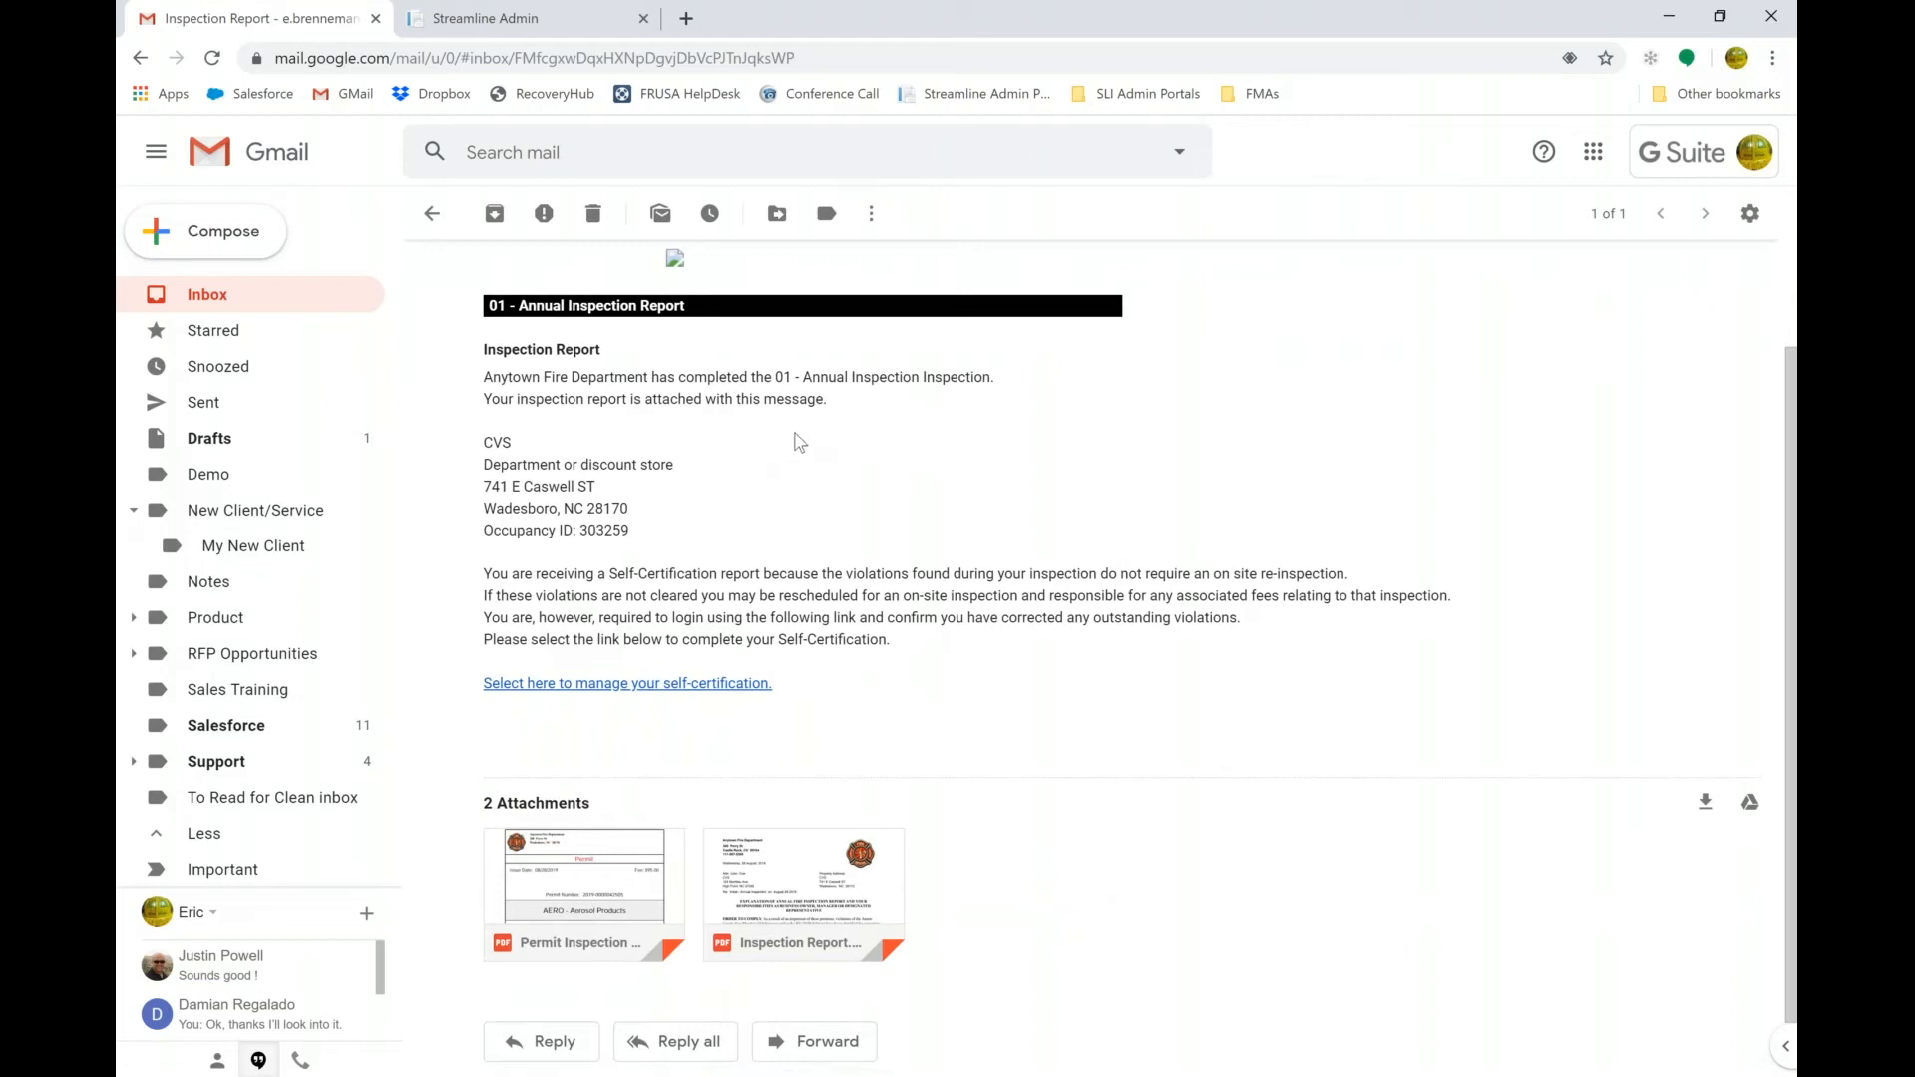
click(603, 871)
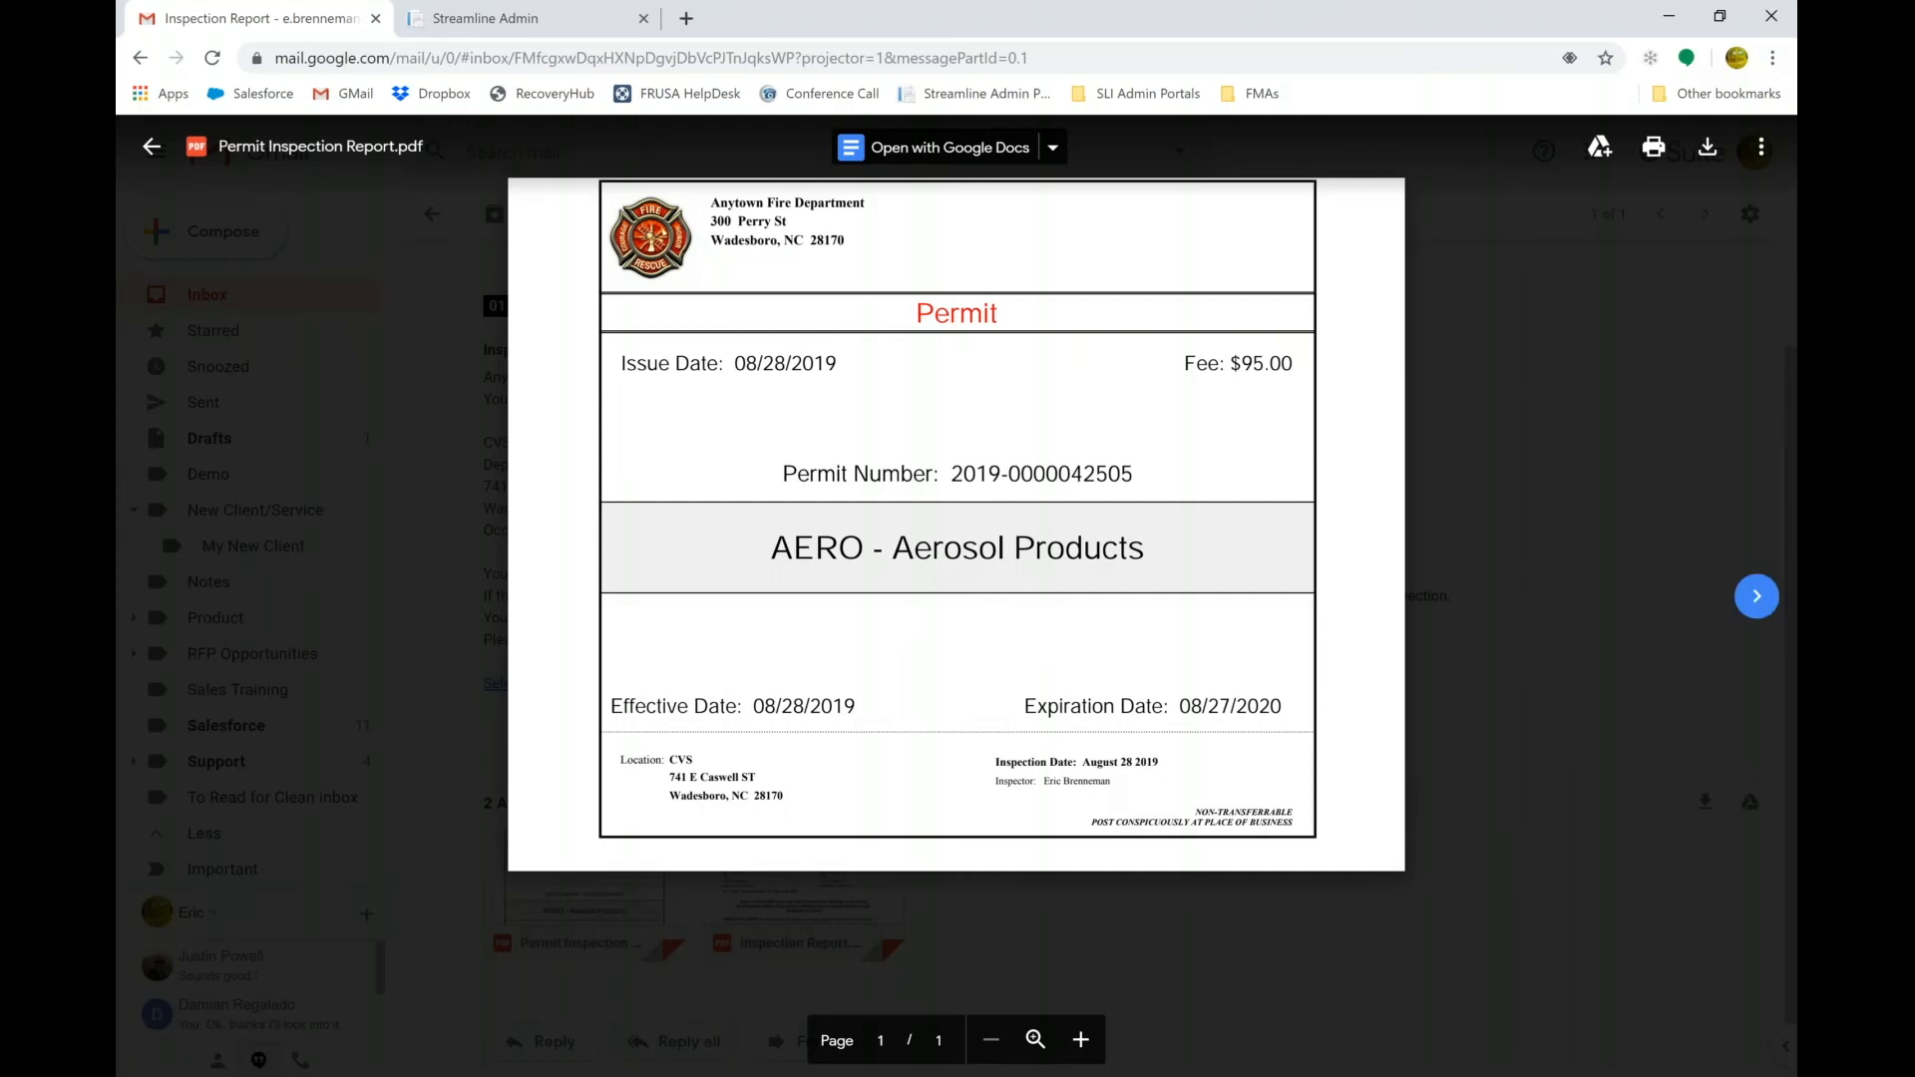
Scroll through Inspection Report.pdf to the two violations due for recheck on 09/27/2019.
click(1756, 595)
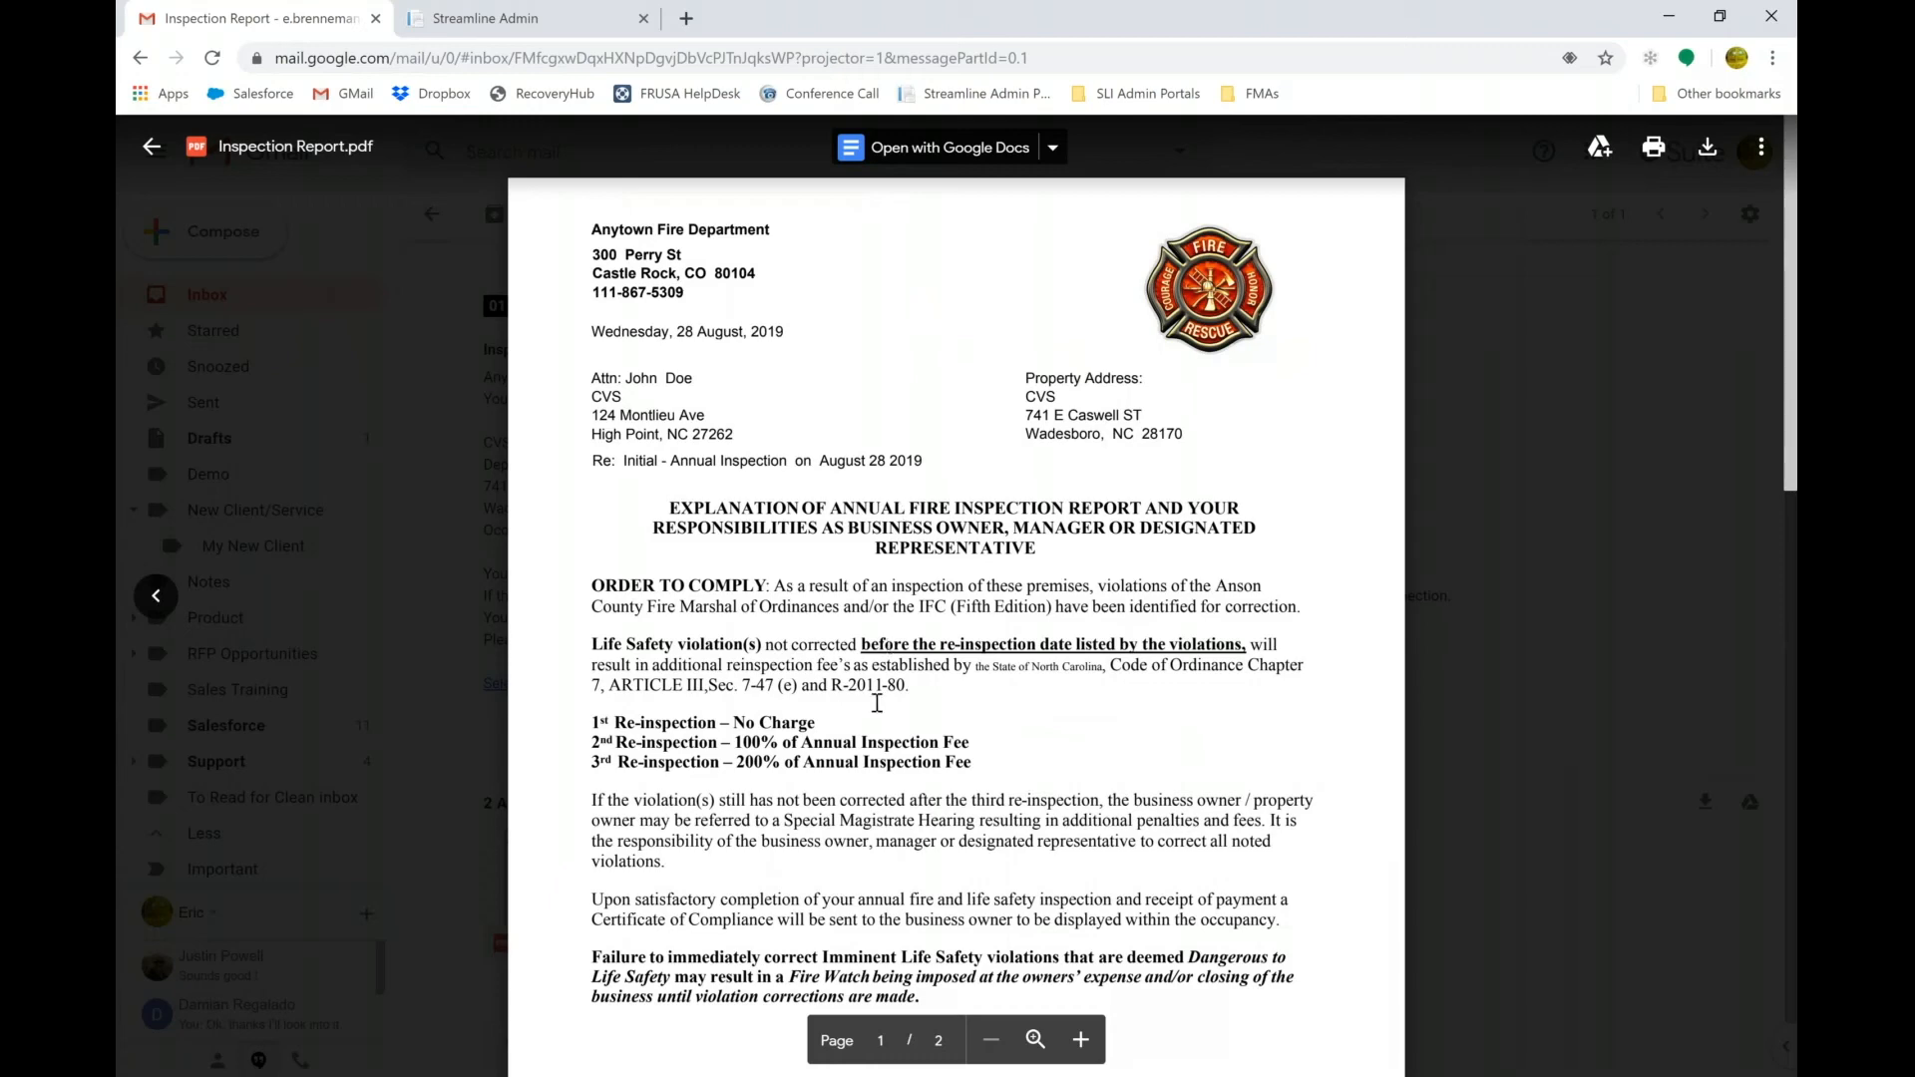
scroll(792, 709, down, 1)
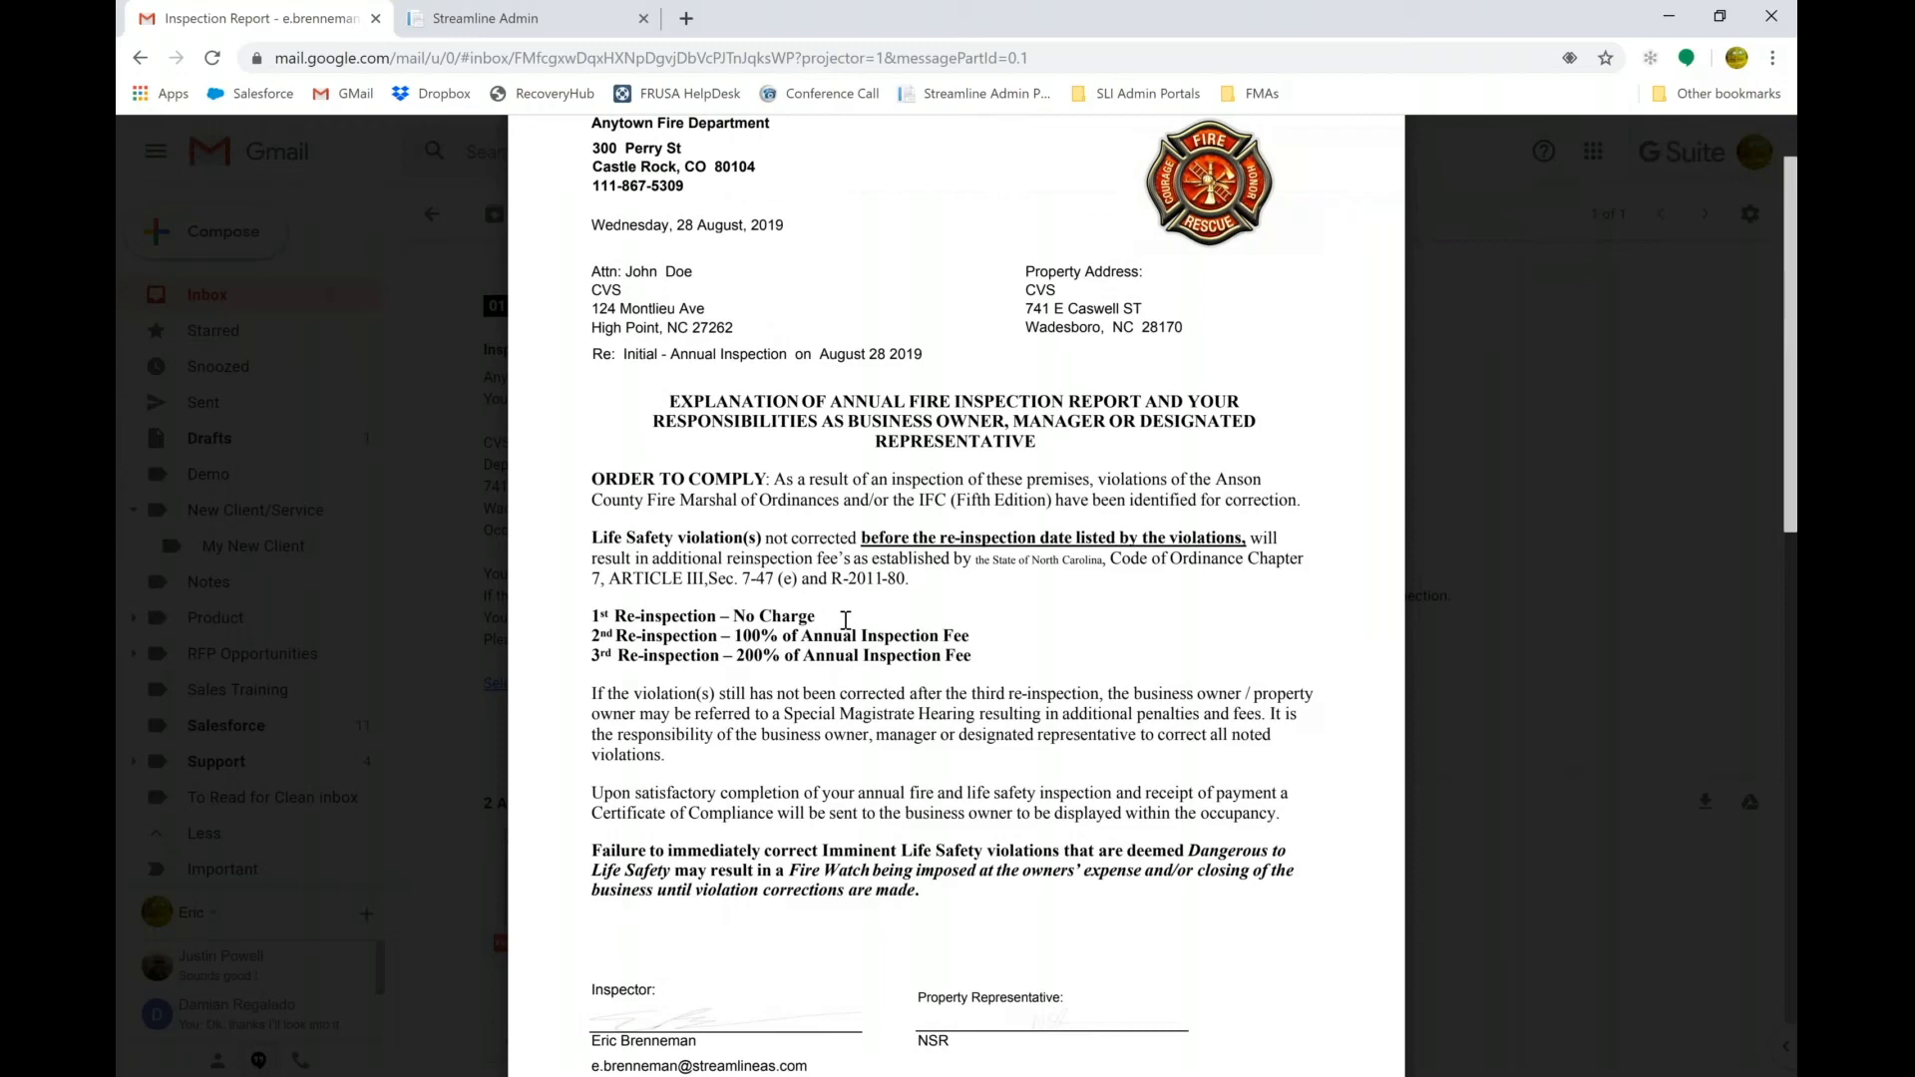
scroll(845, 621, down, 2)
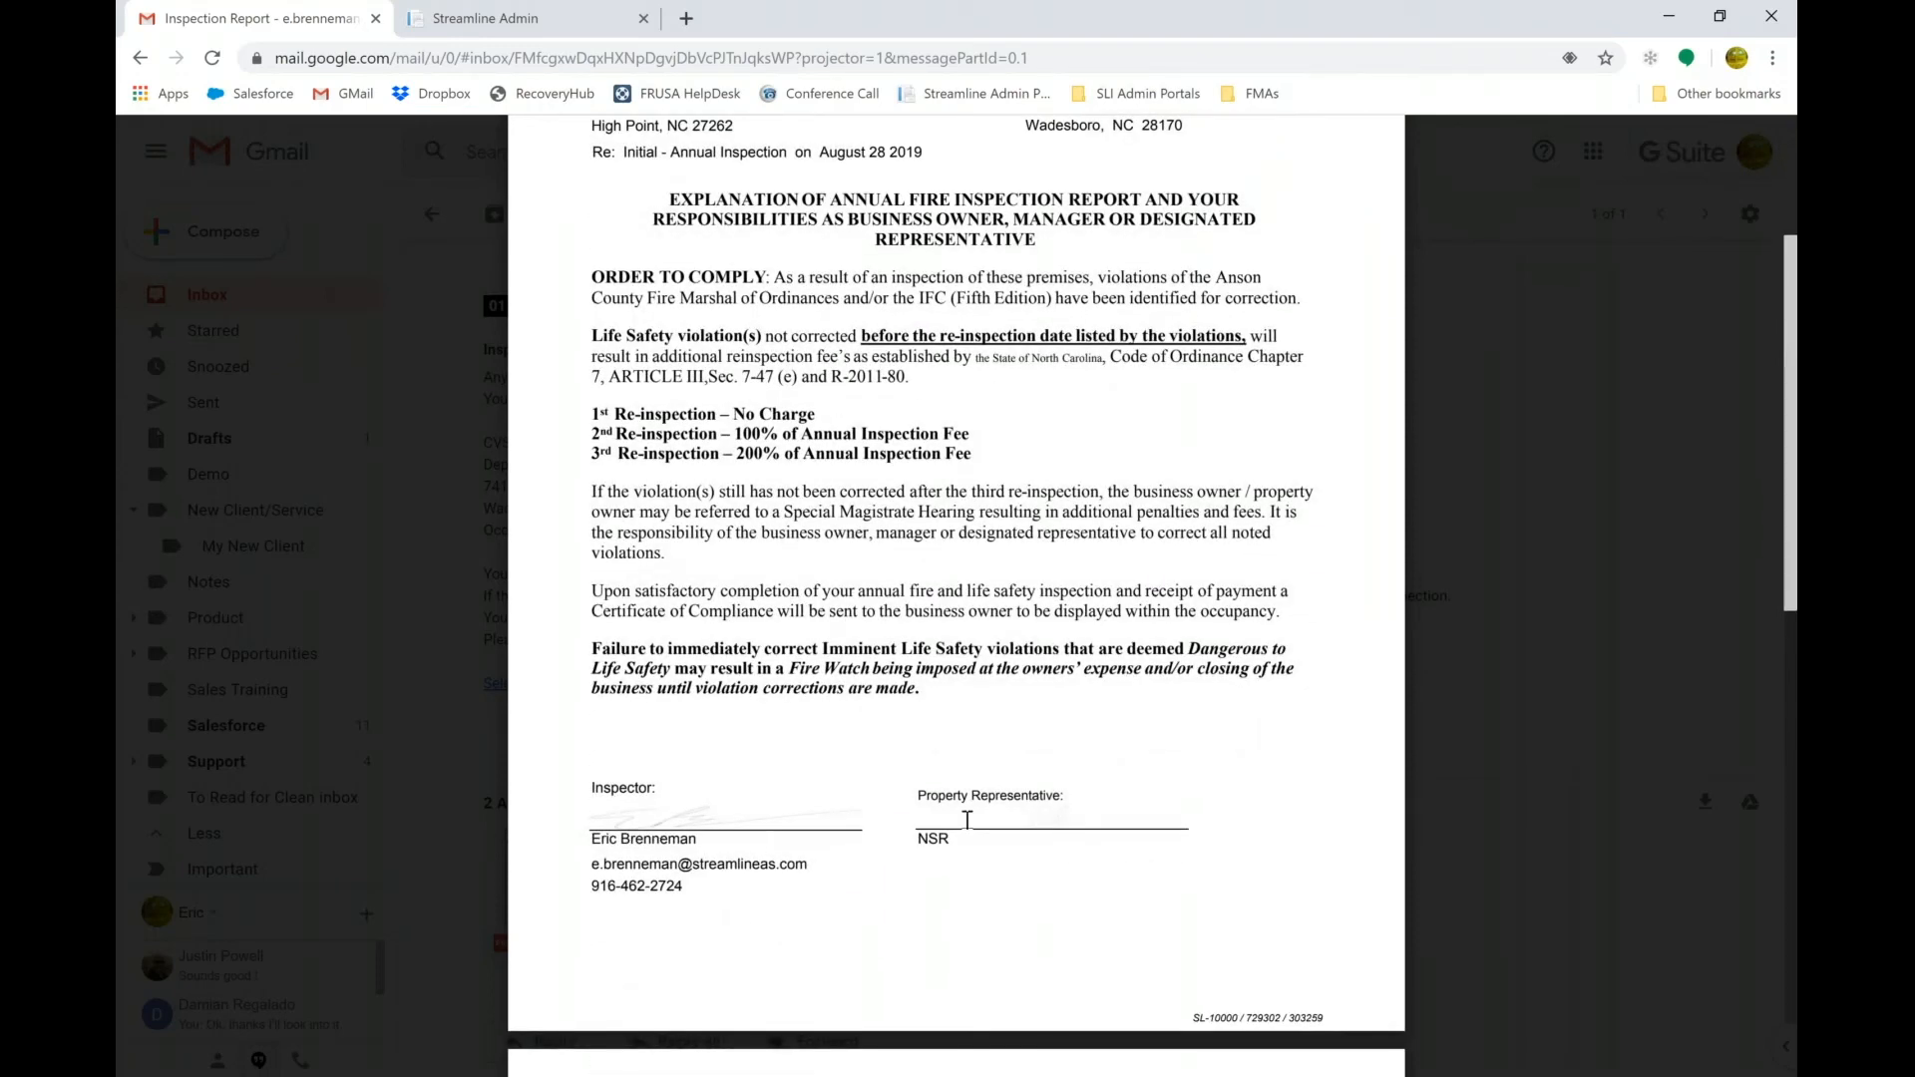
scroll(1028, 852, down, 8)
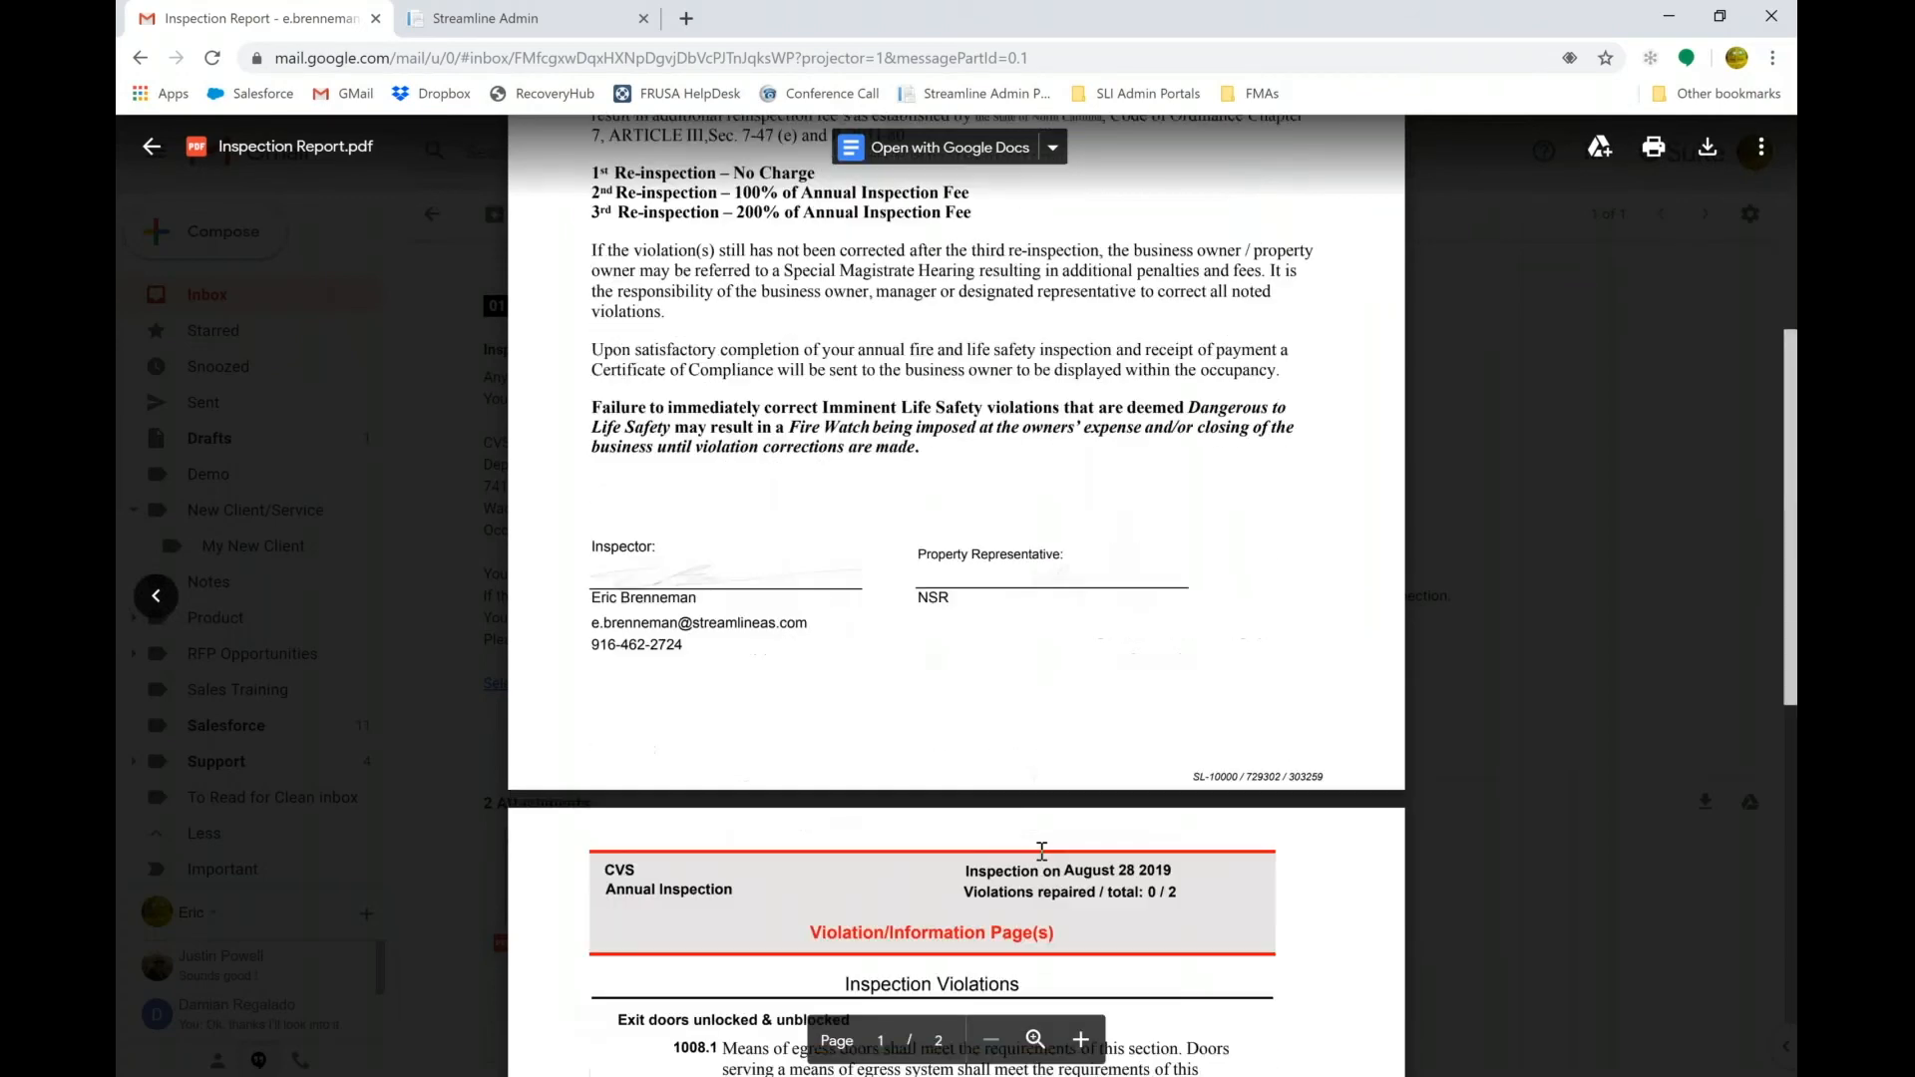
scroll(1041, 852, down, 1)
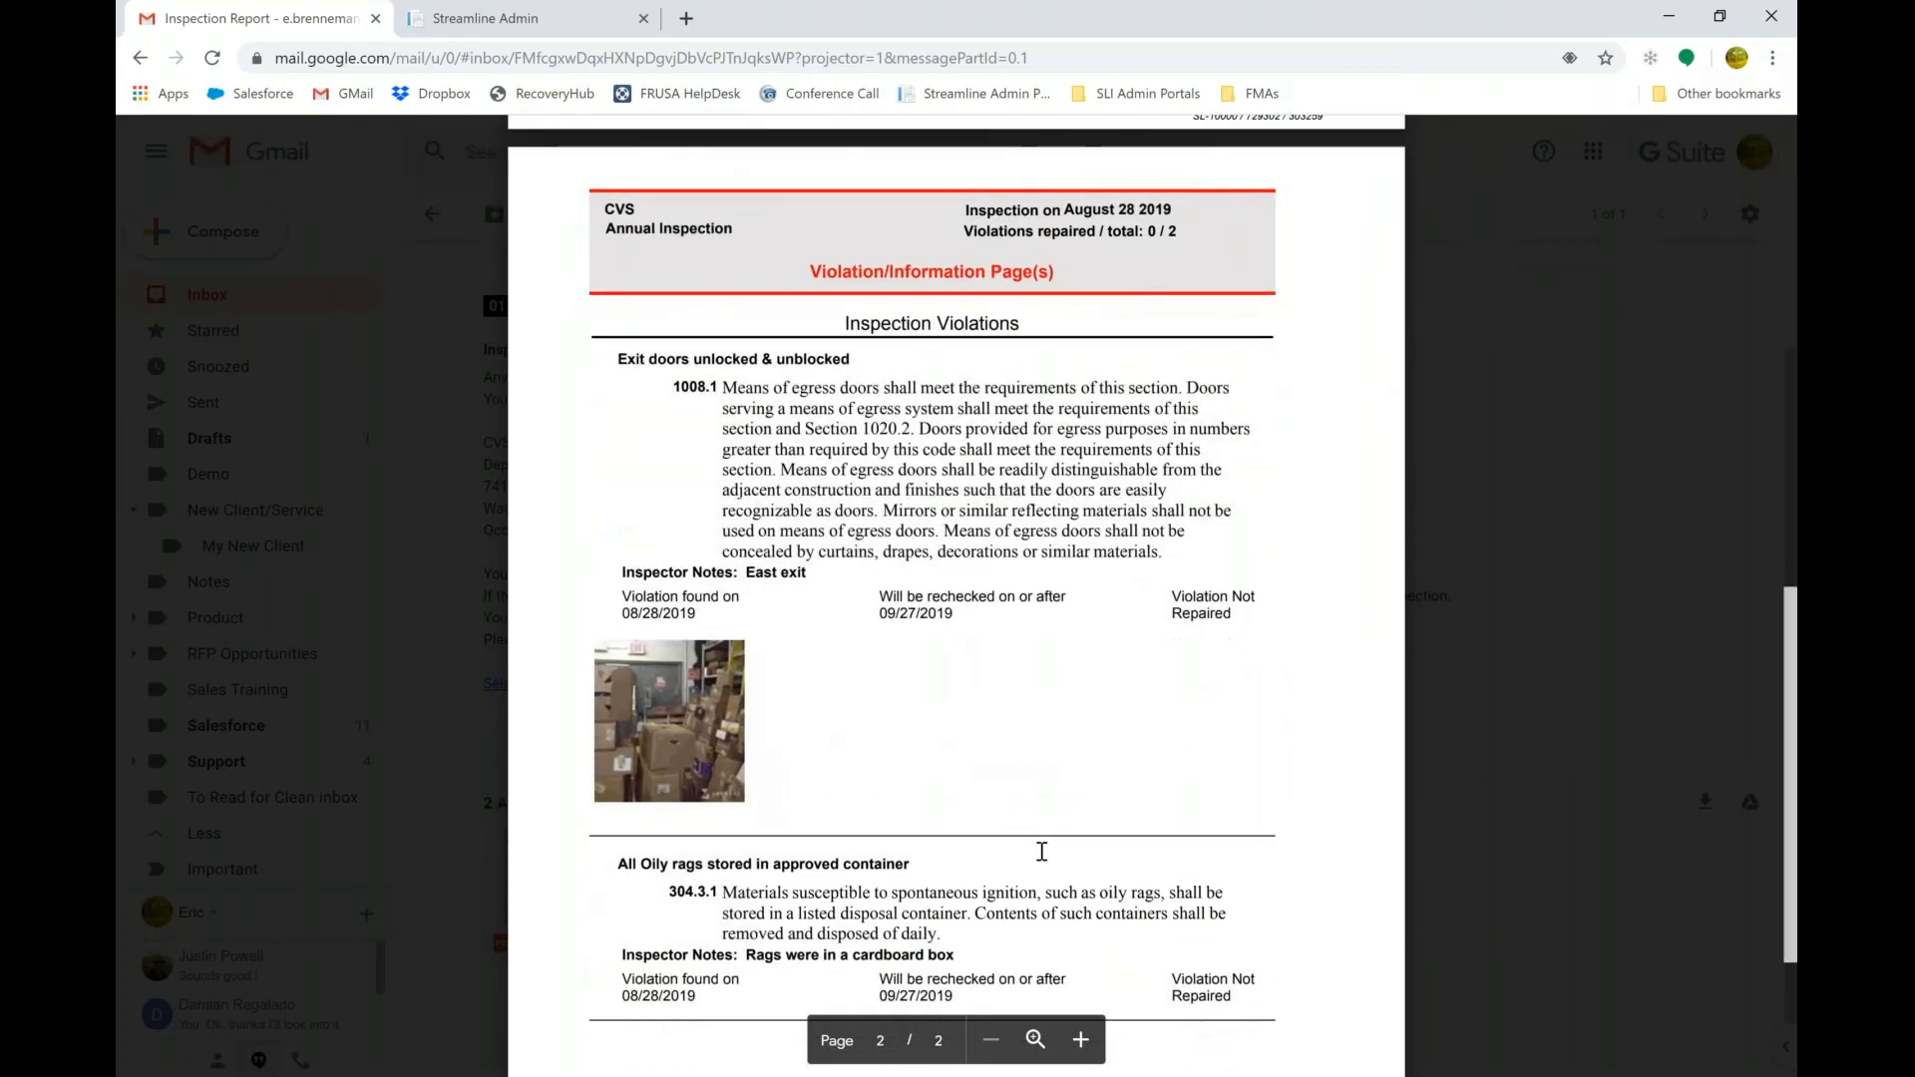
scroll(1042, 852, down, 1)
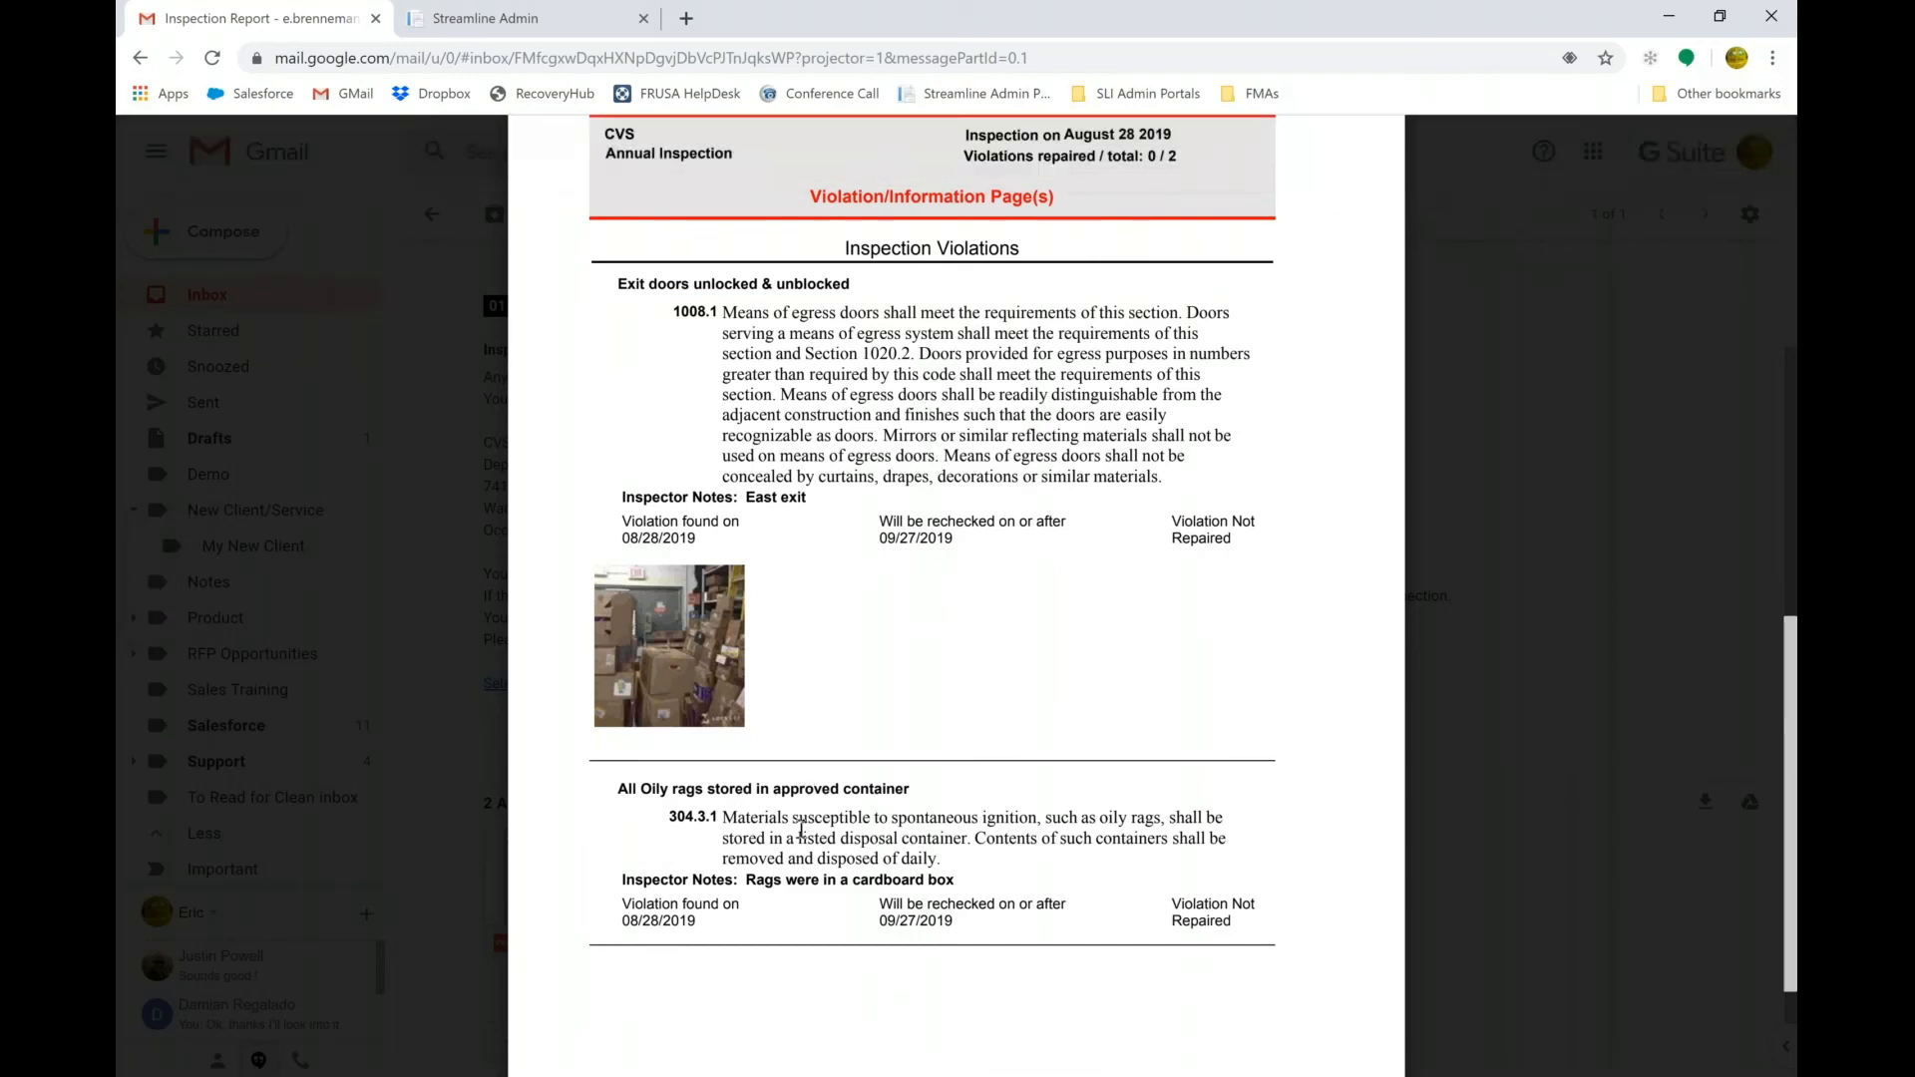
scroll(801, 828, down, 1)
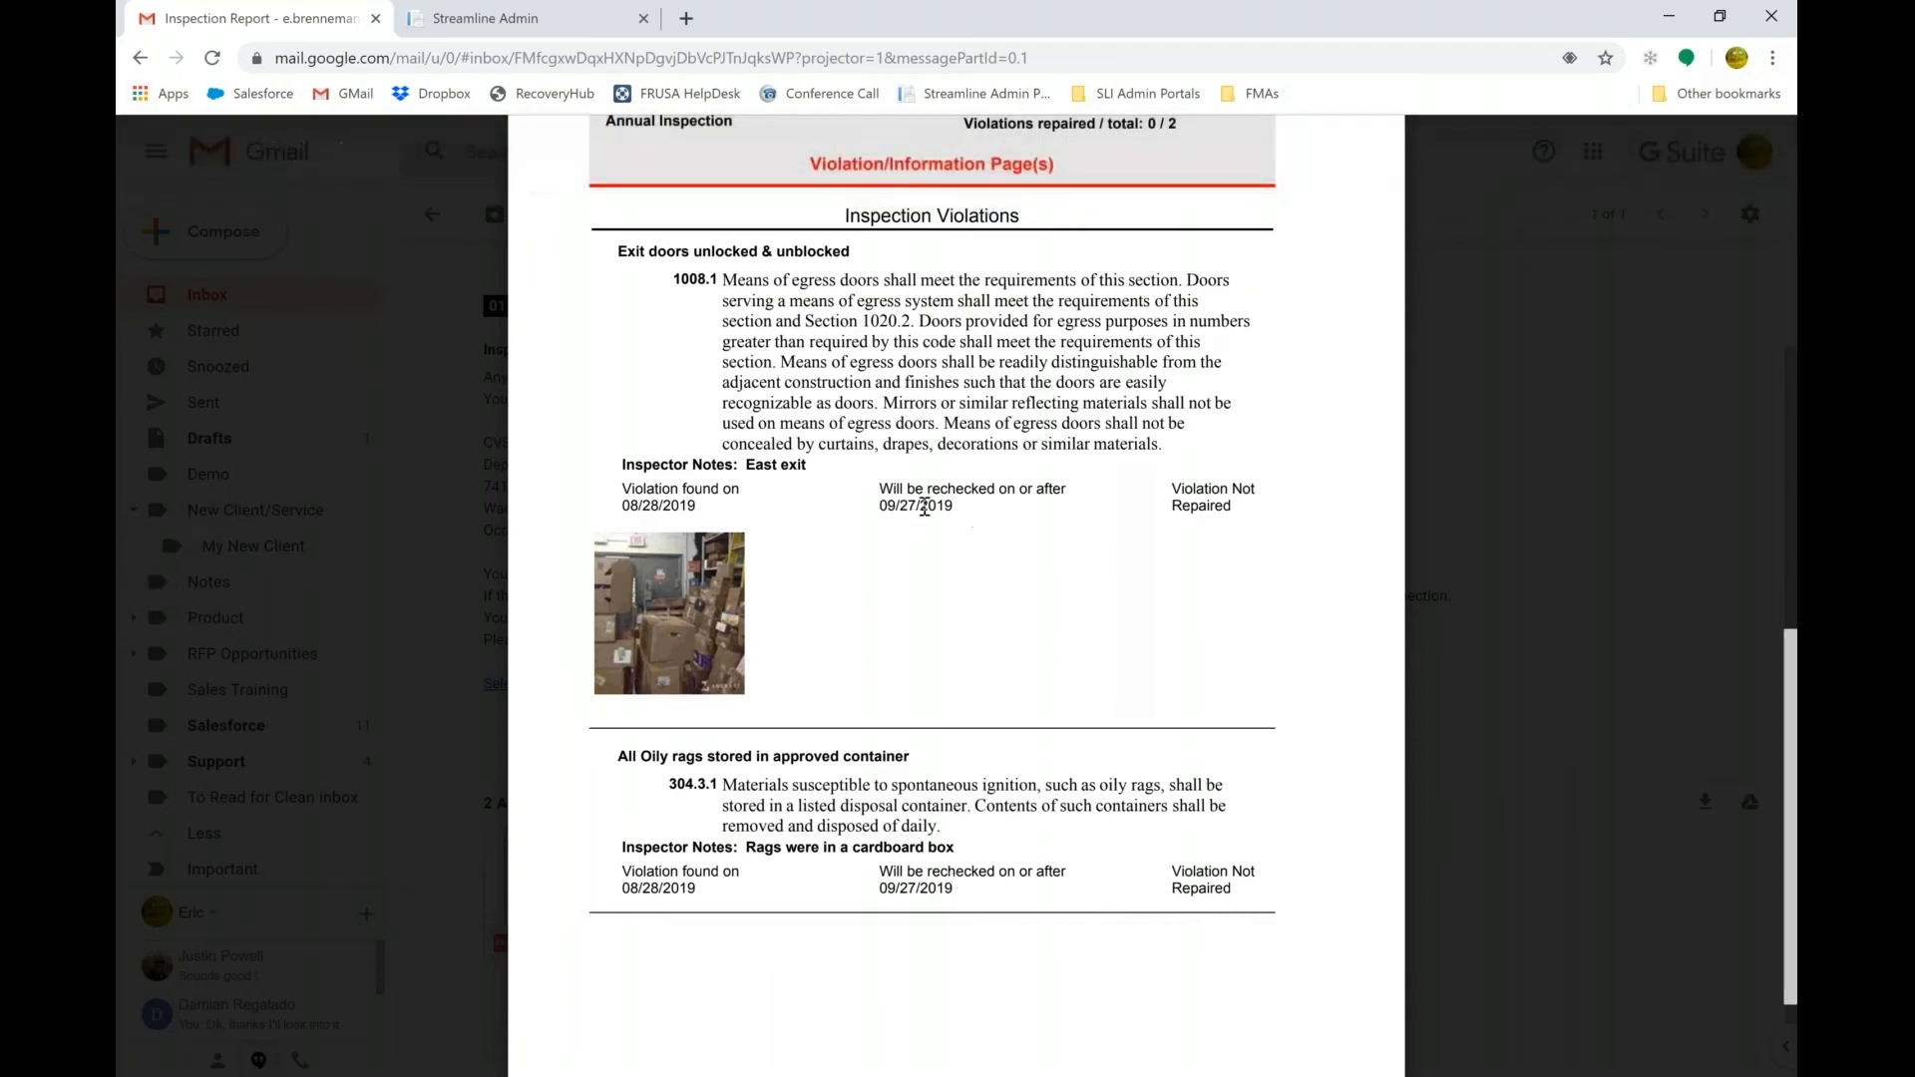
drag(879, 491, 1178, 495)
click(1170, 491)
Reload the CVS inspections, re-create the 8/28/2019 inspection, and show its Violations (2) tab.
click(488, 22)
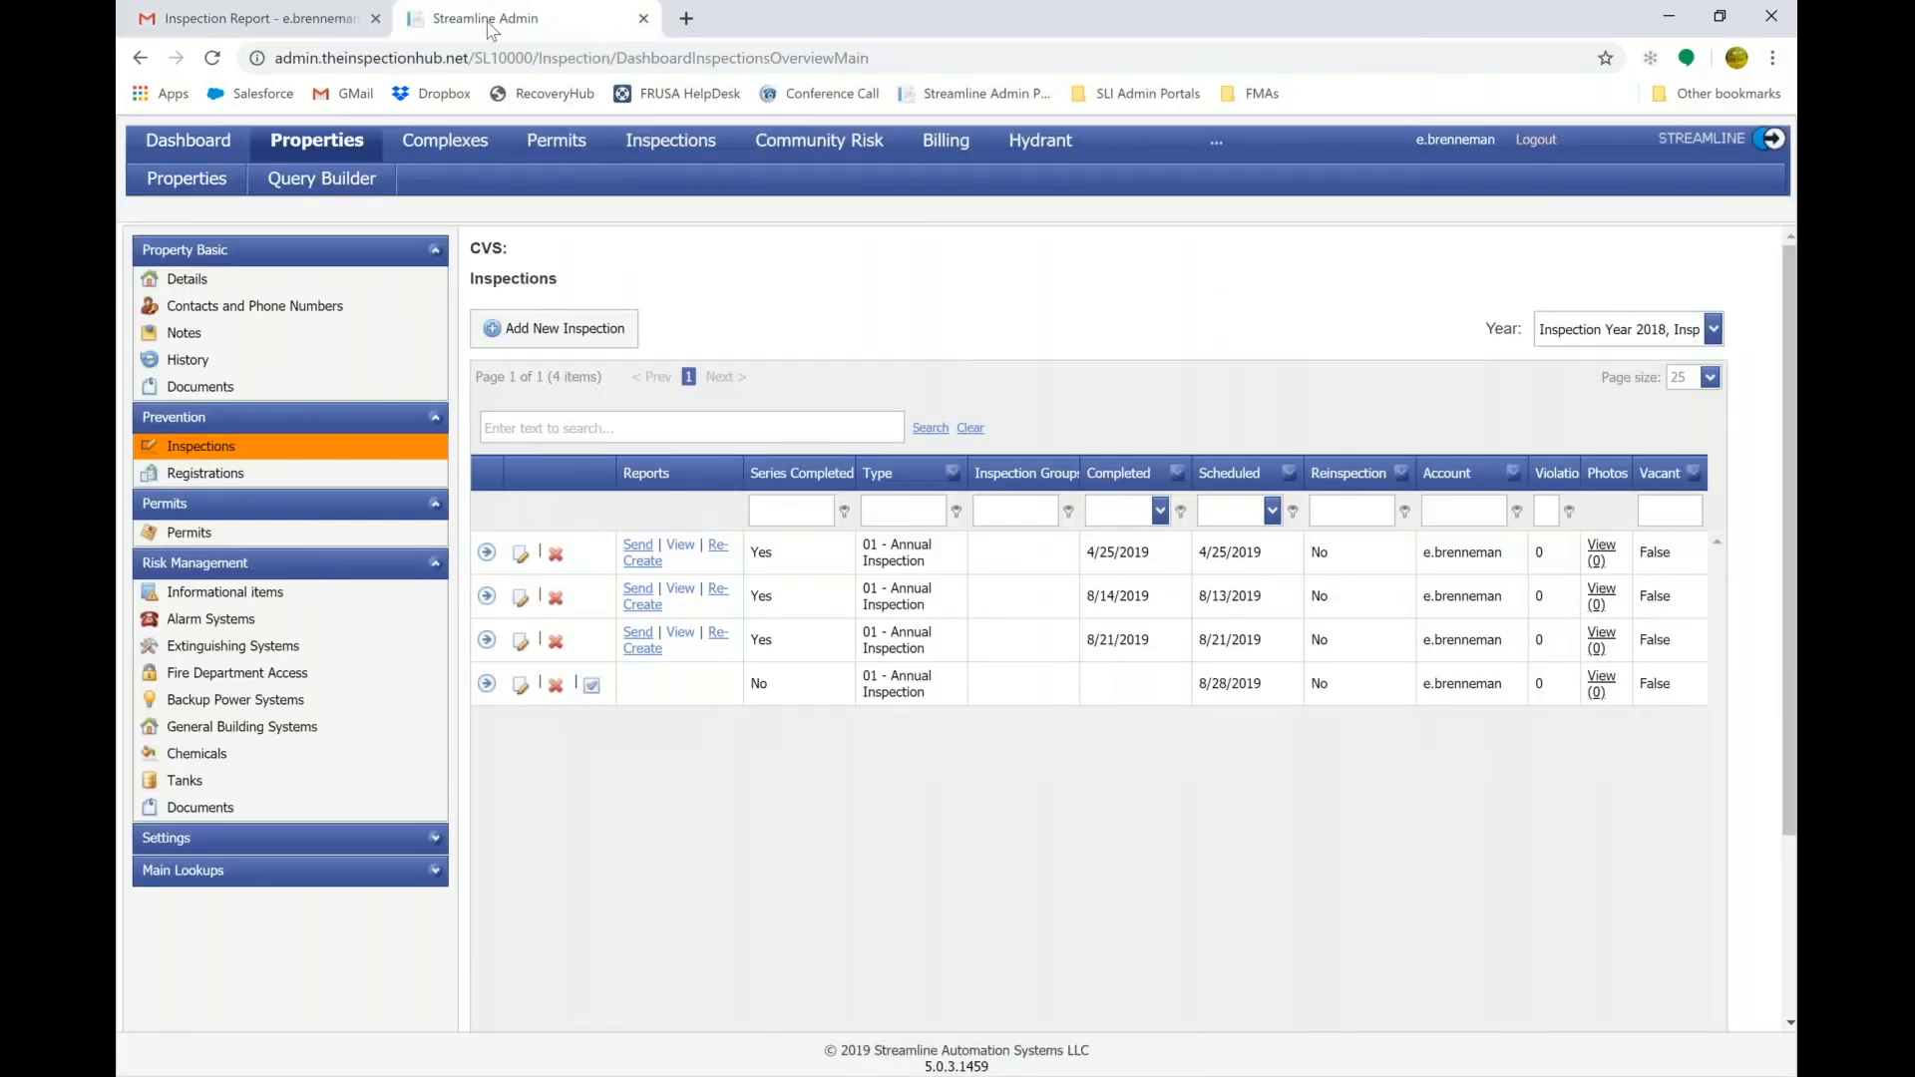
click(206, 452)
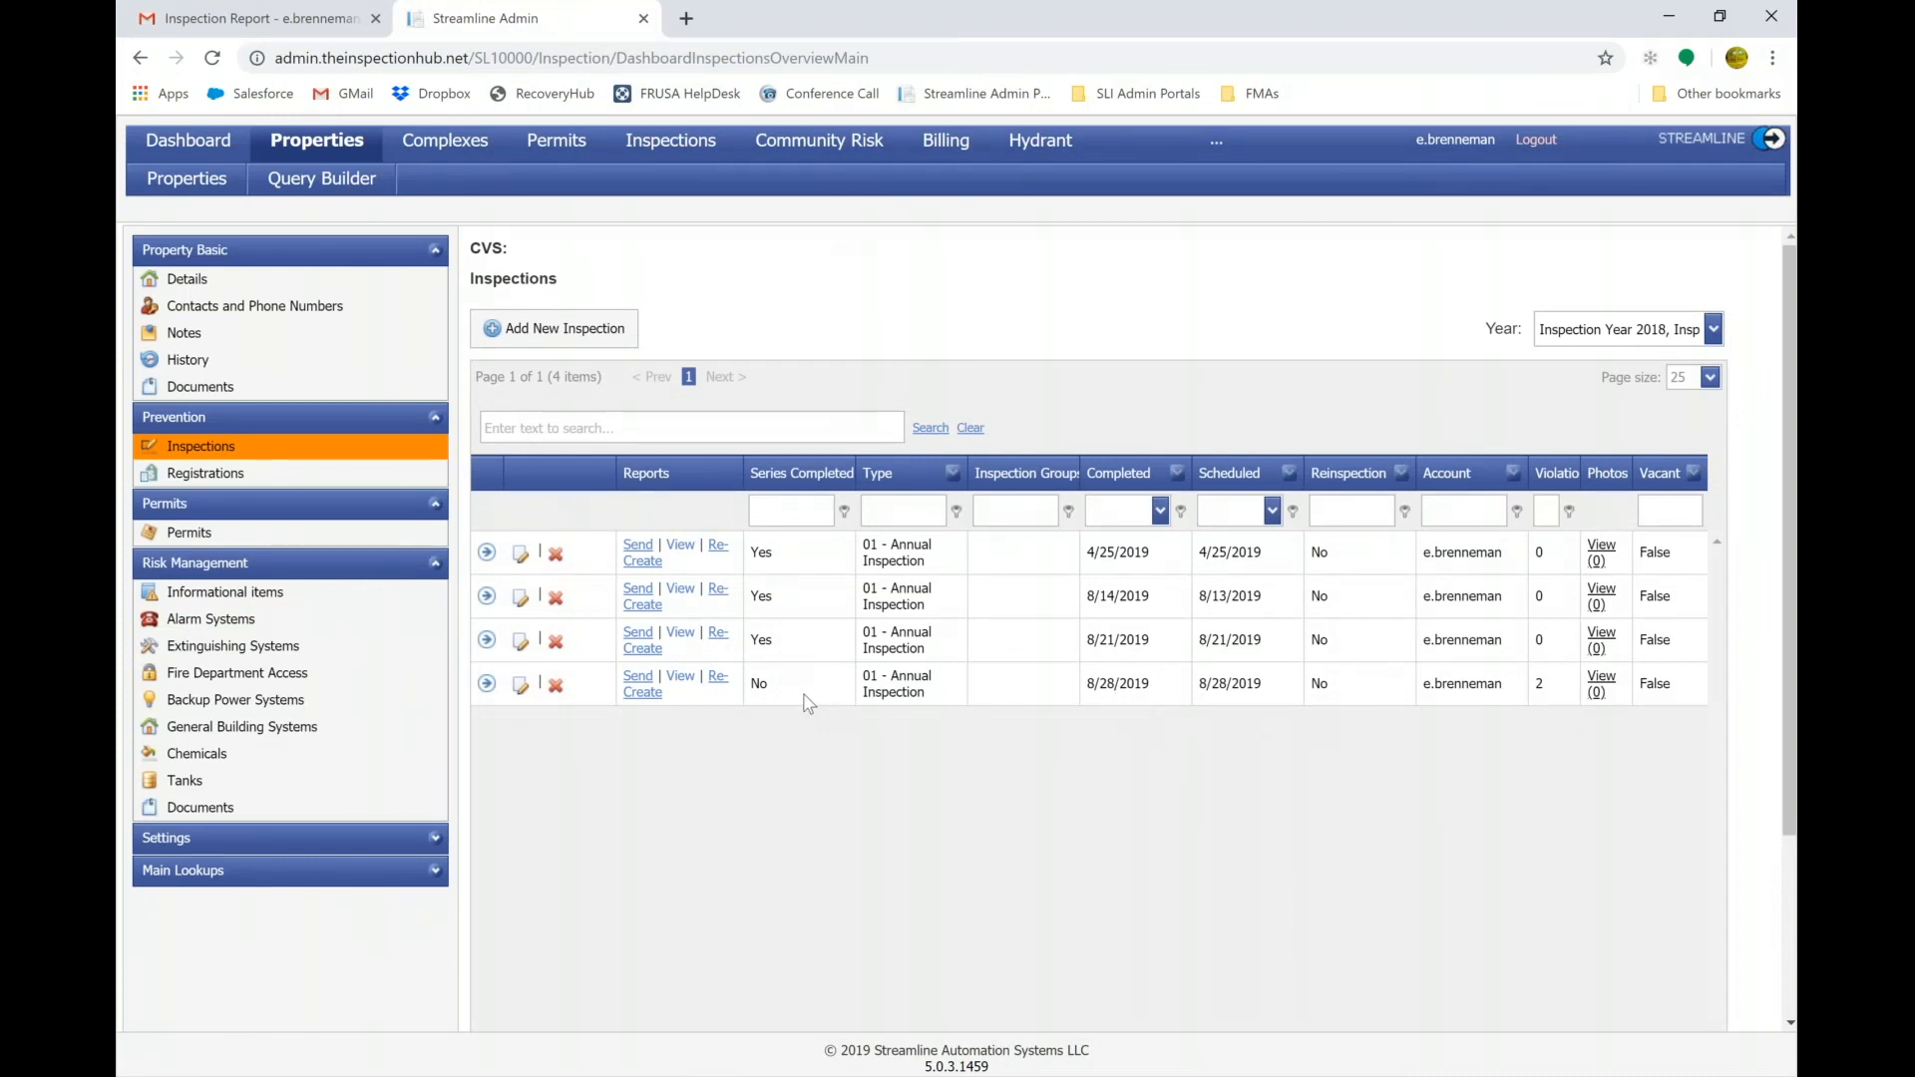
click(662, 693)
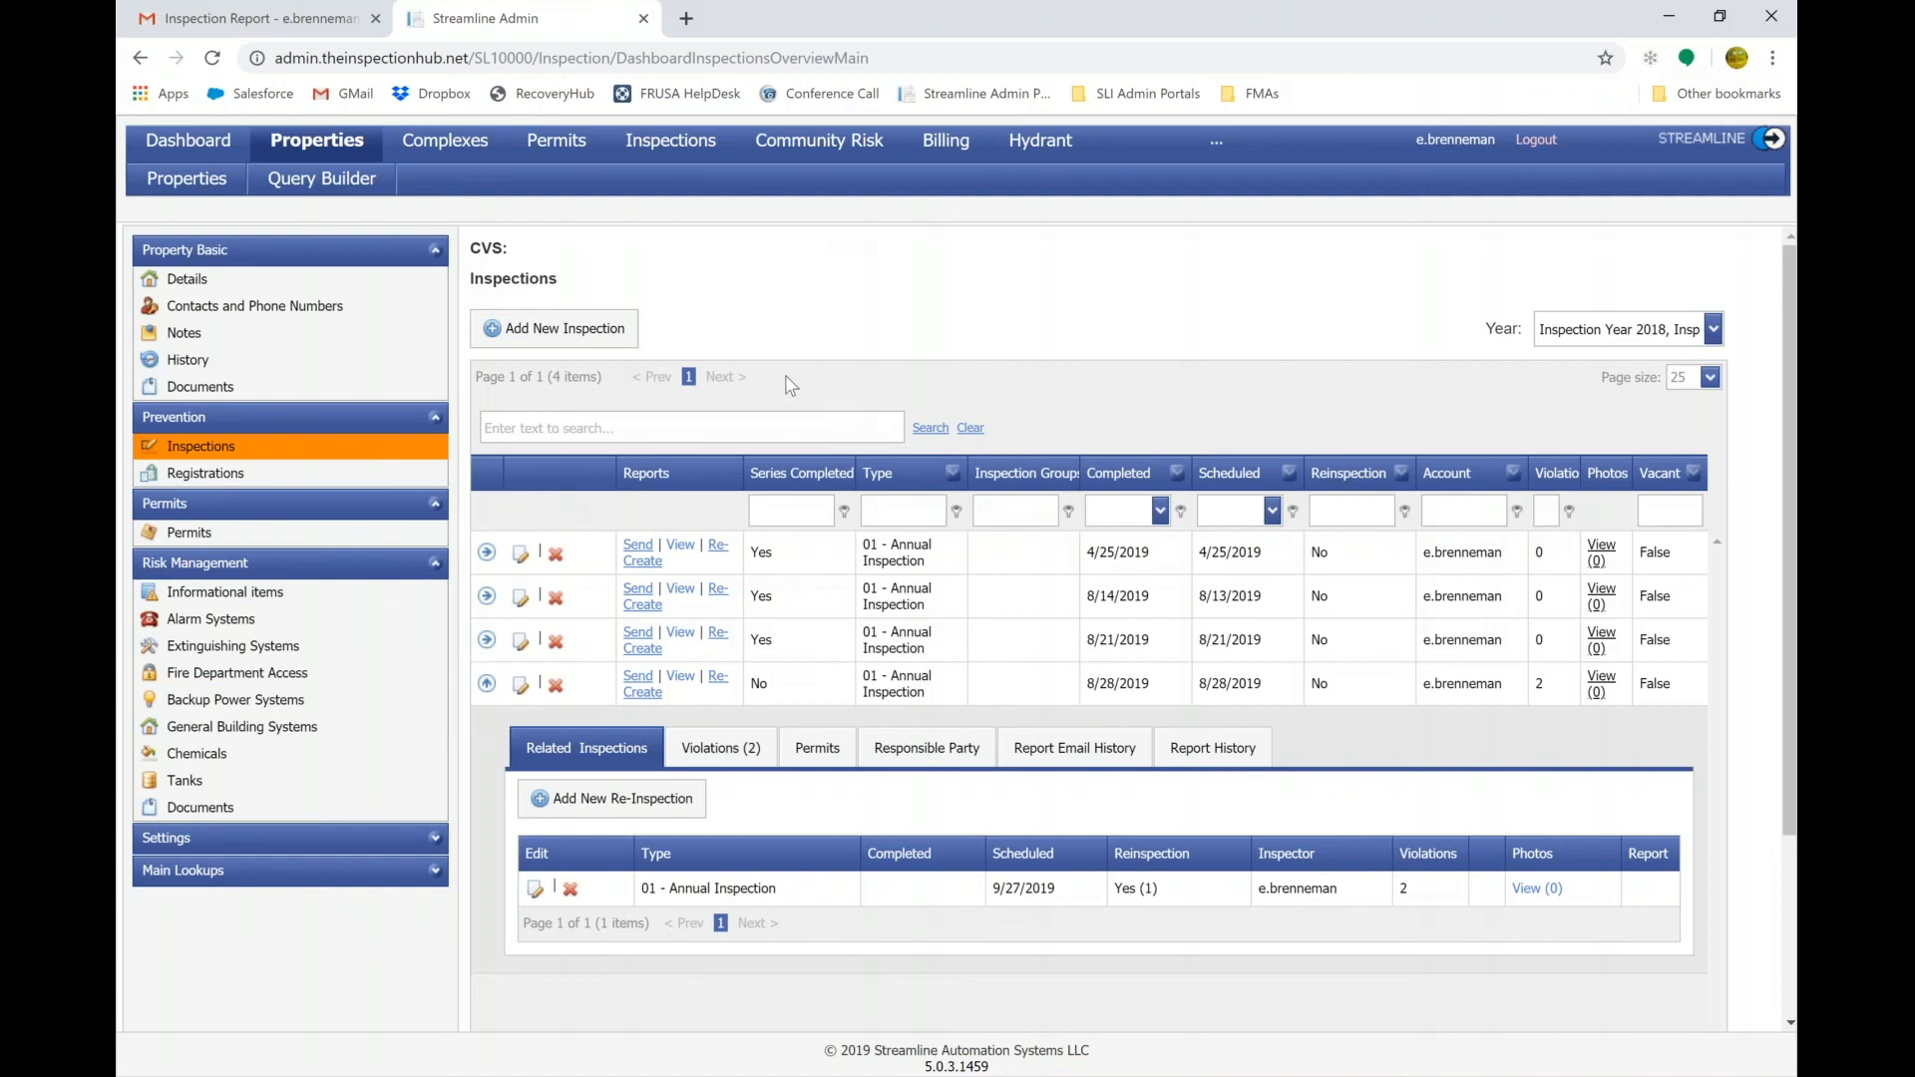
click(721, 763)
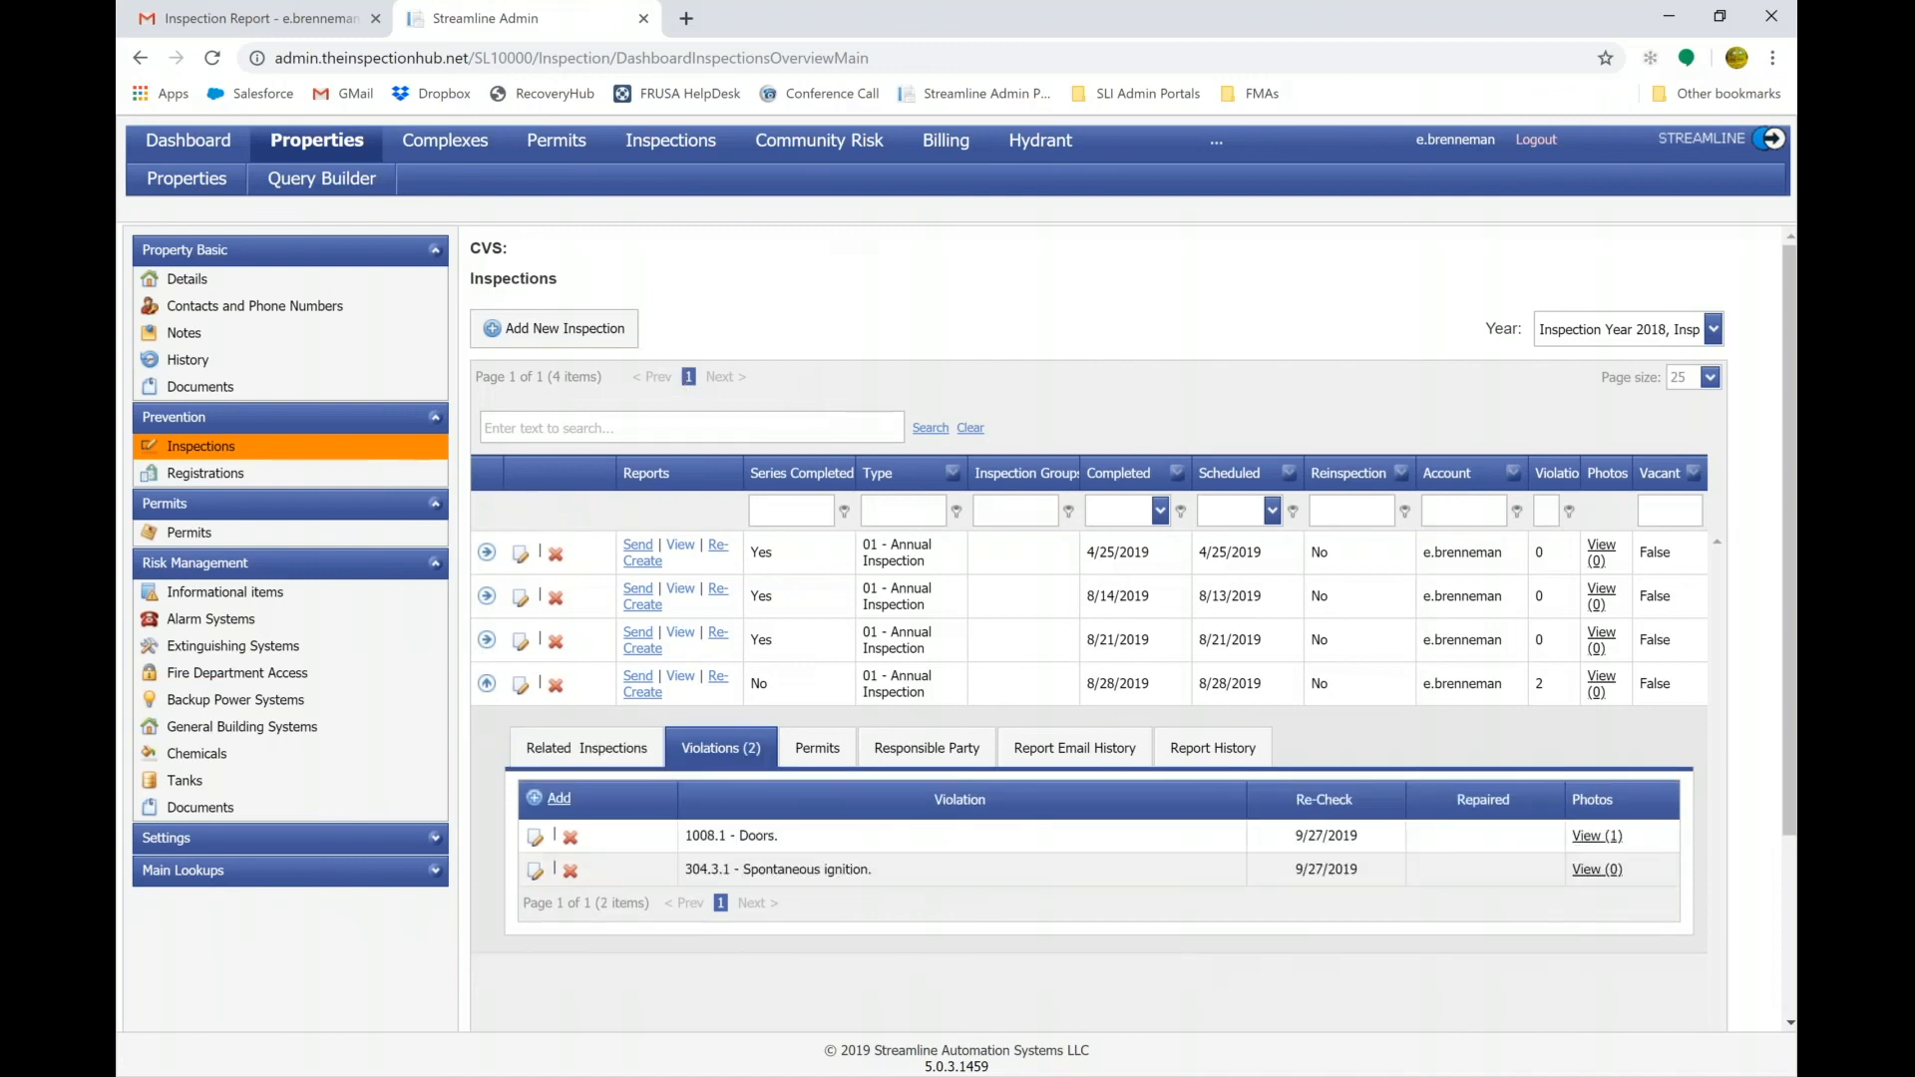